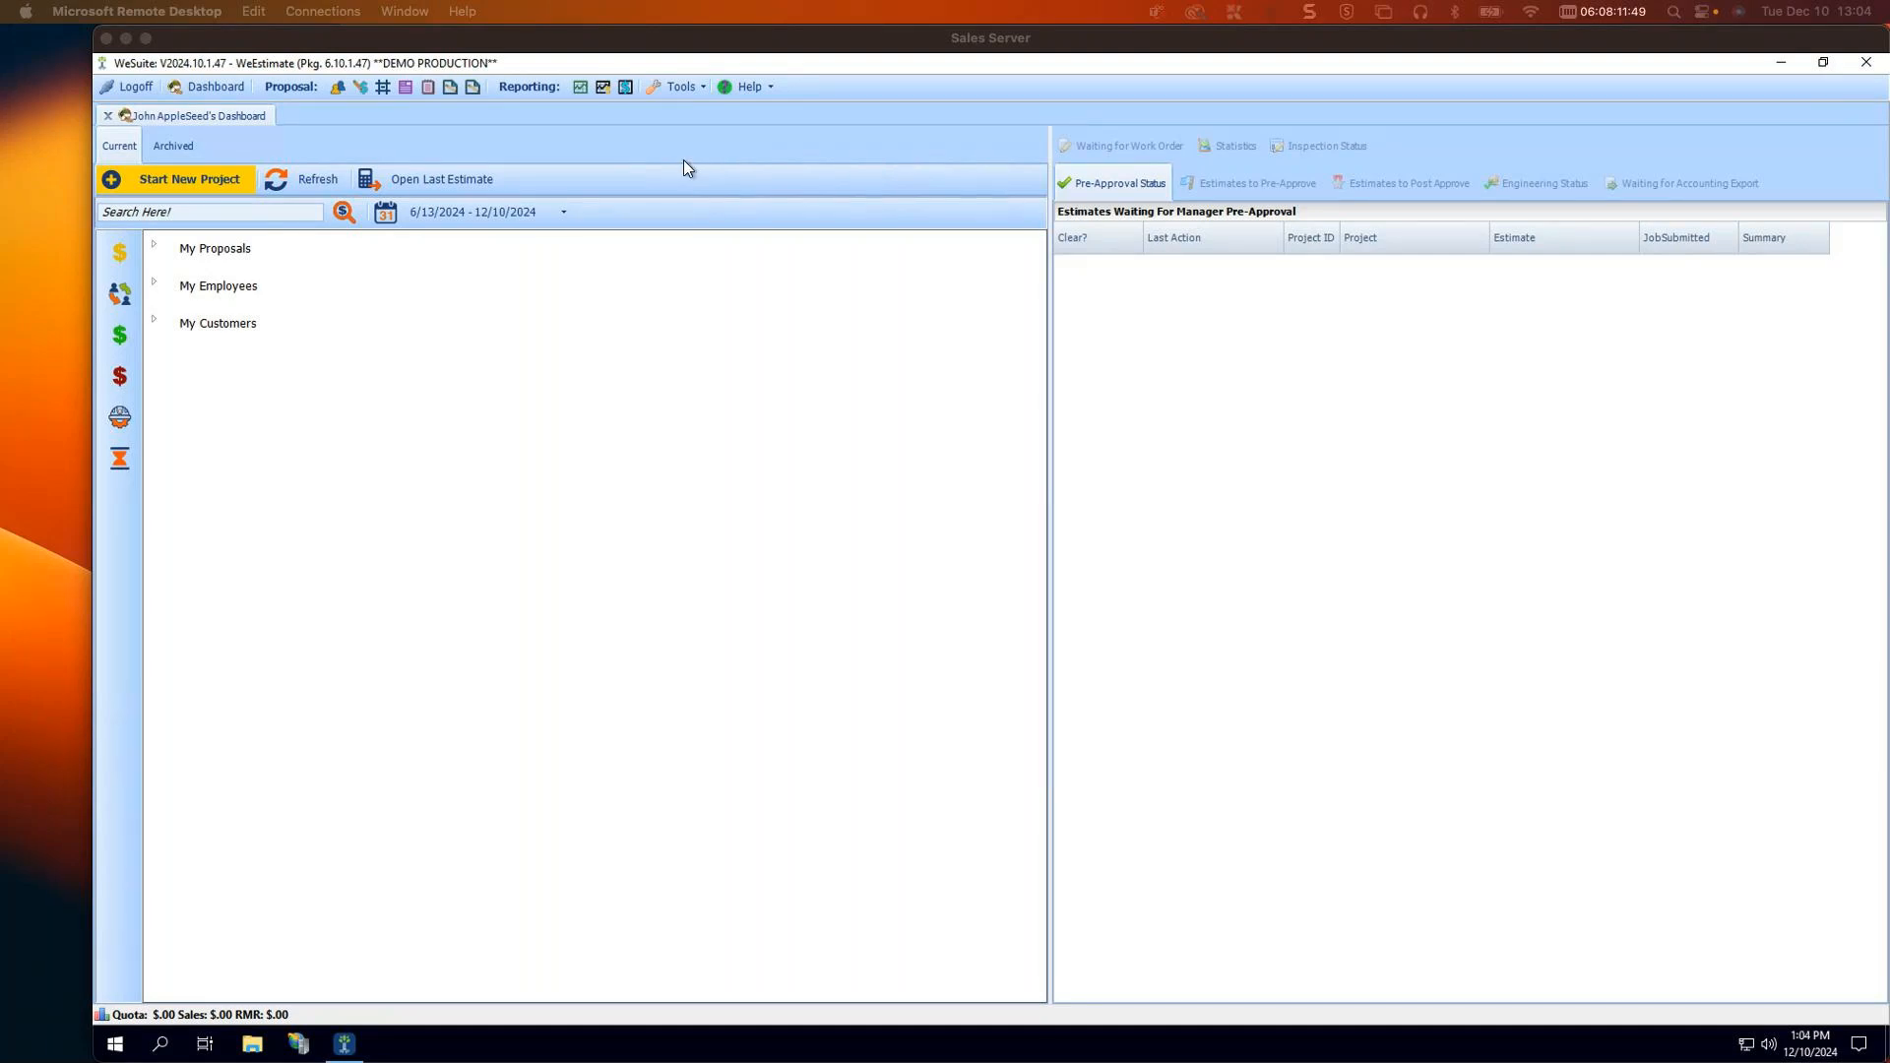
Step: Open the approval systems in the System Configuration and expand both the pre-approval and post-approval lists
left_click(690, 90)
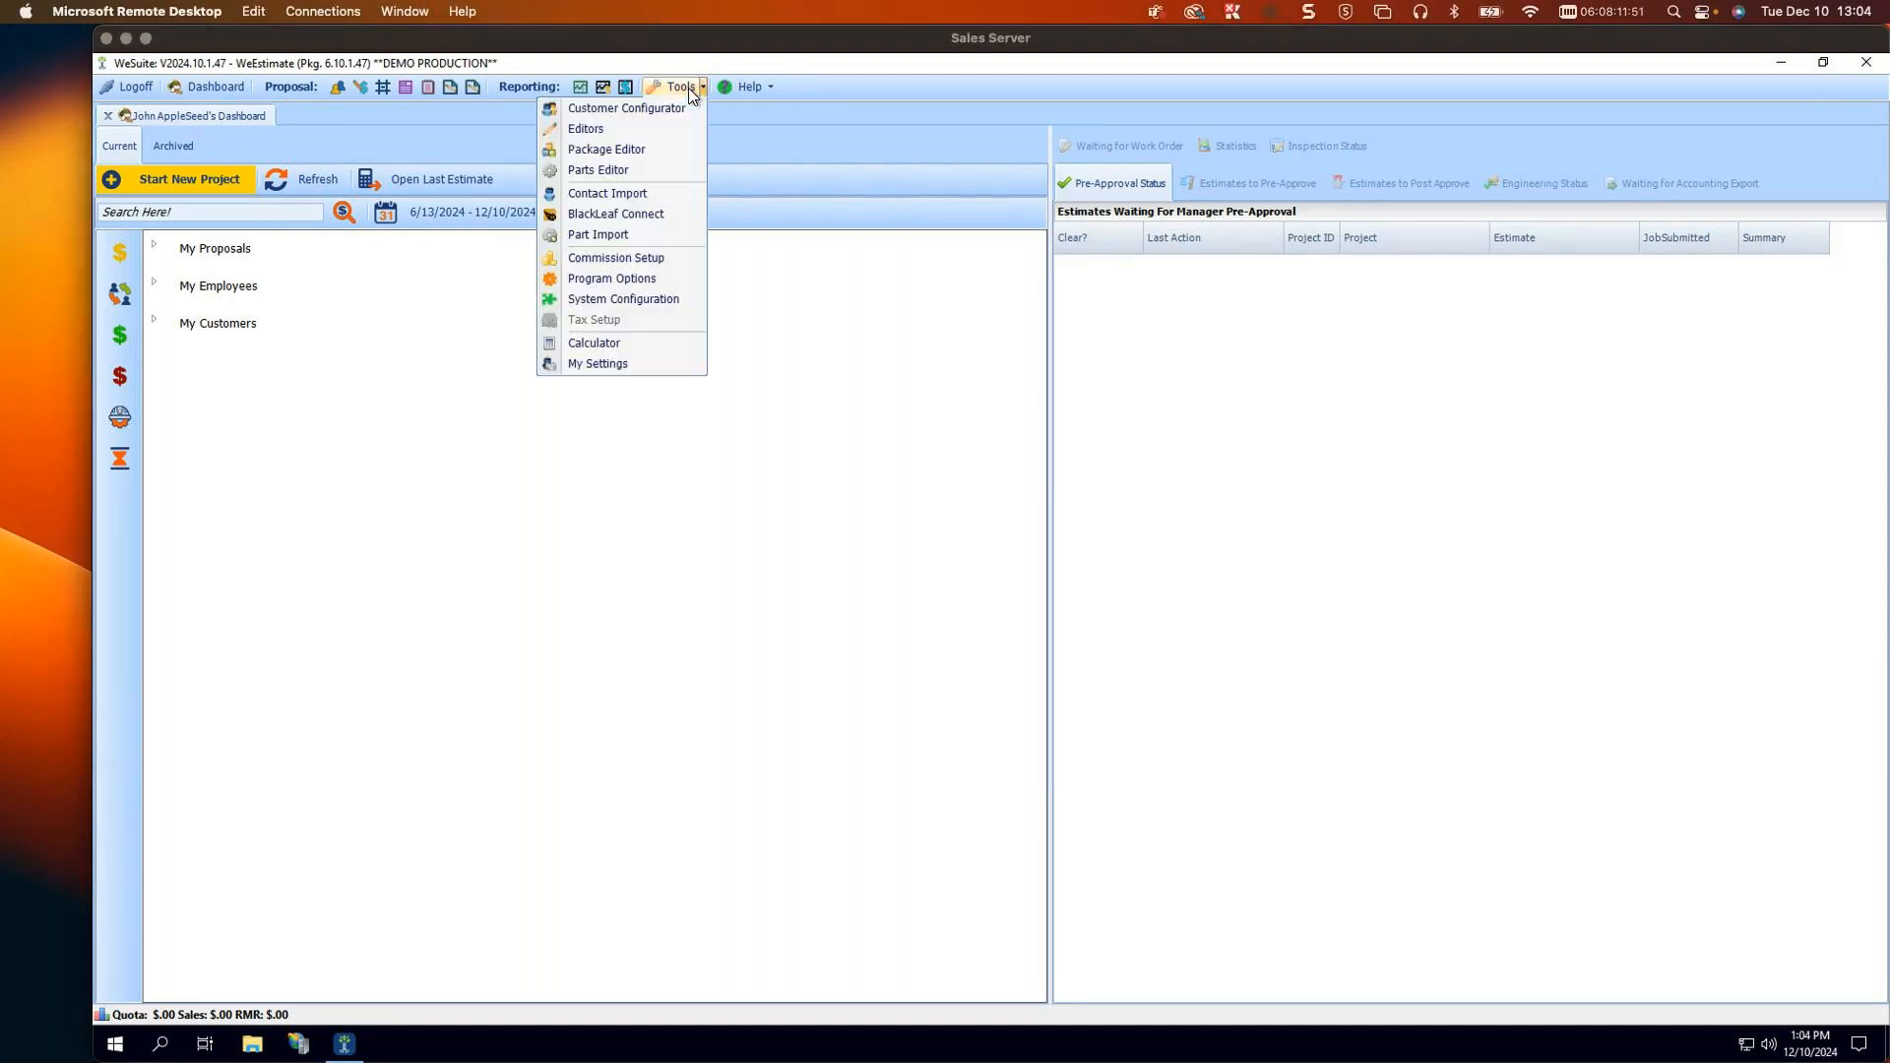
left_click(632, 300)
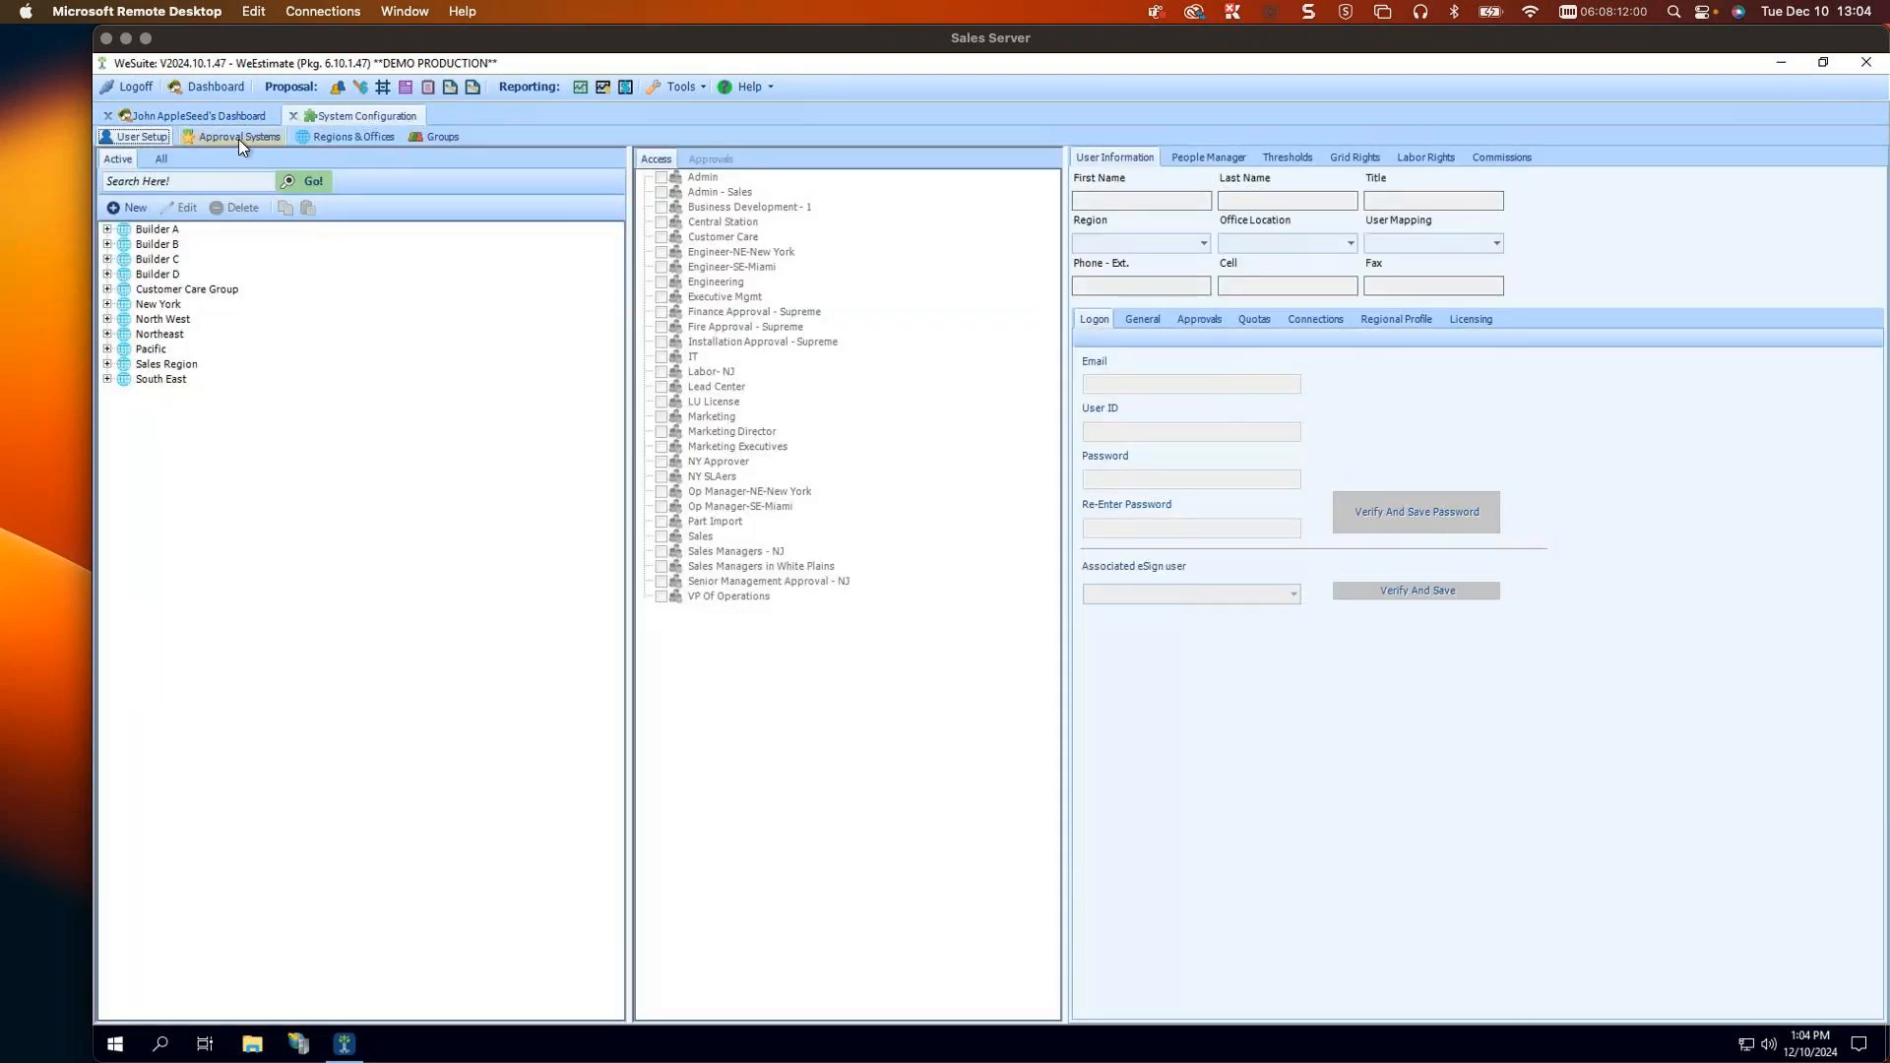
left_click(238, 139)
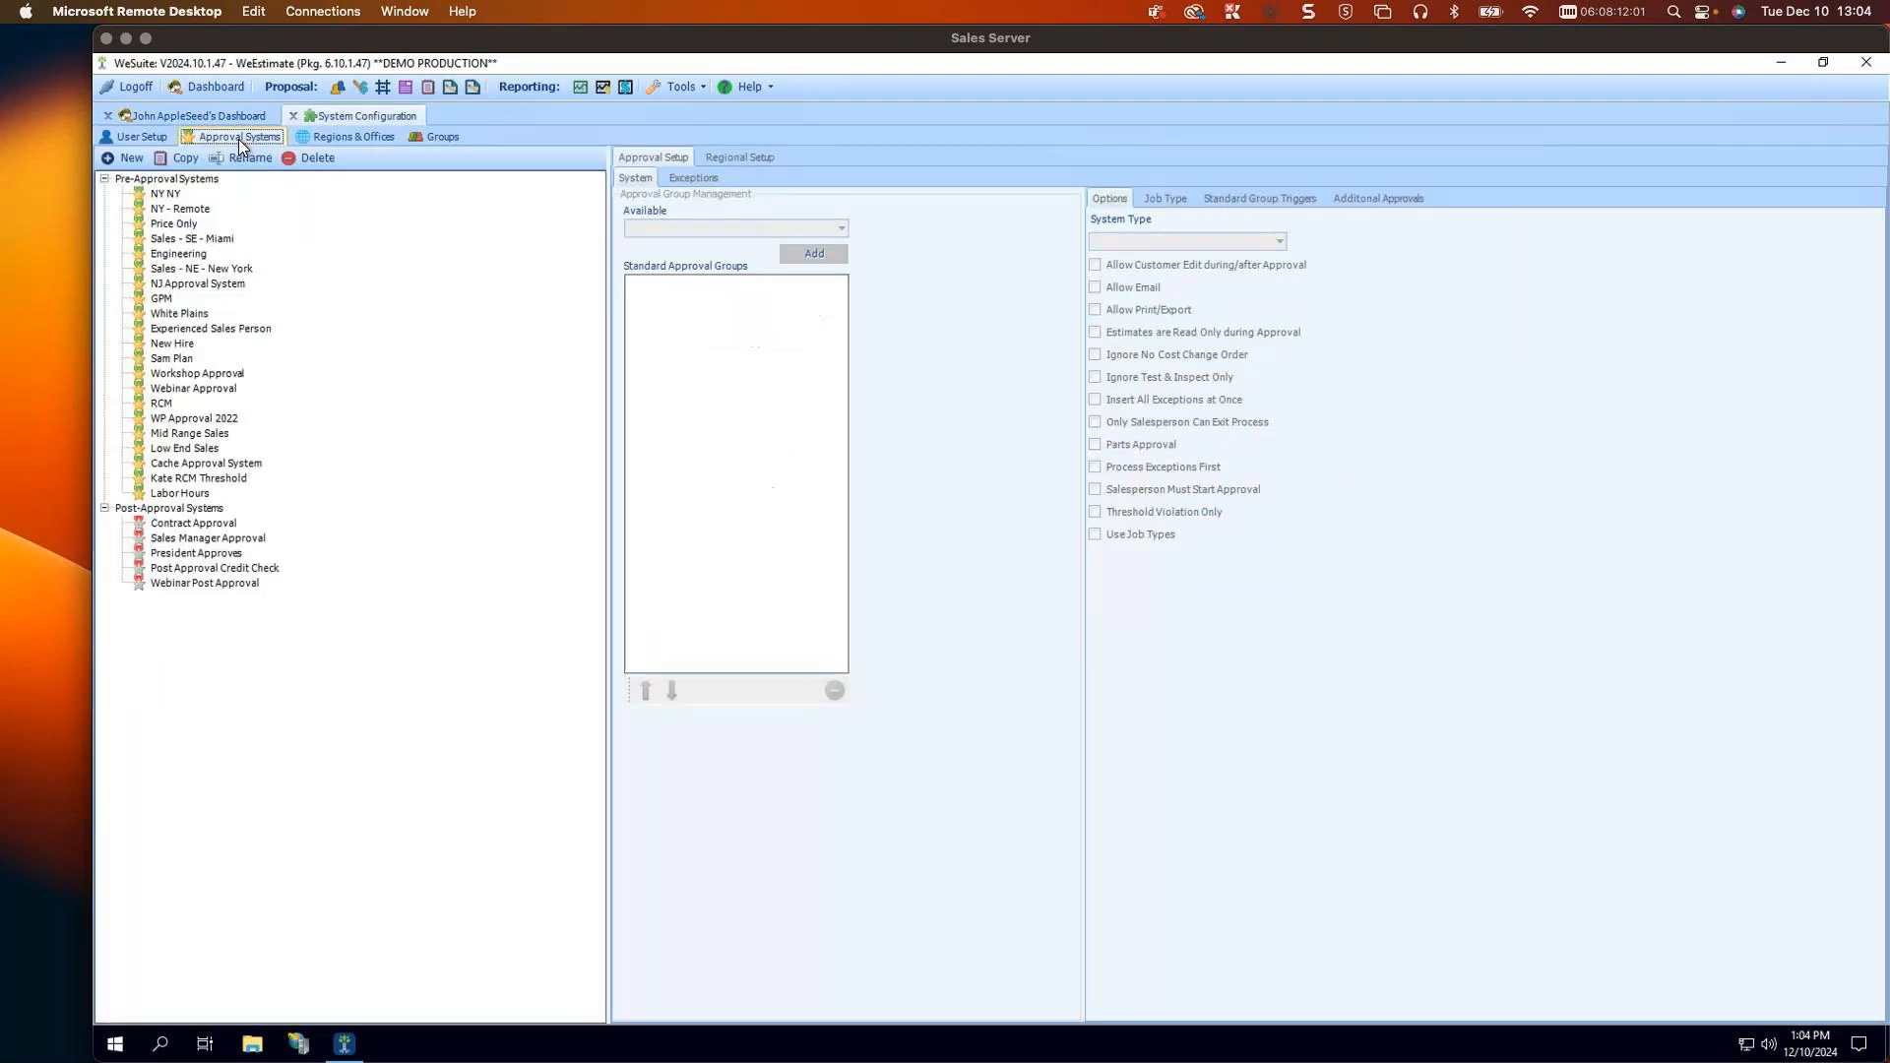
left_click(104, 179)
left_click(104, 195)
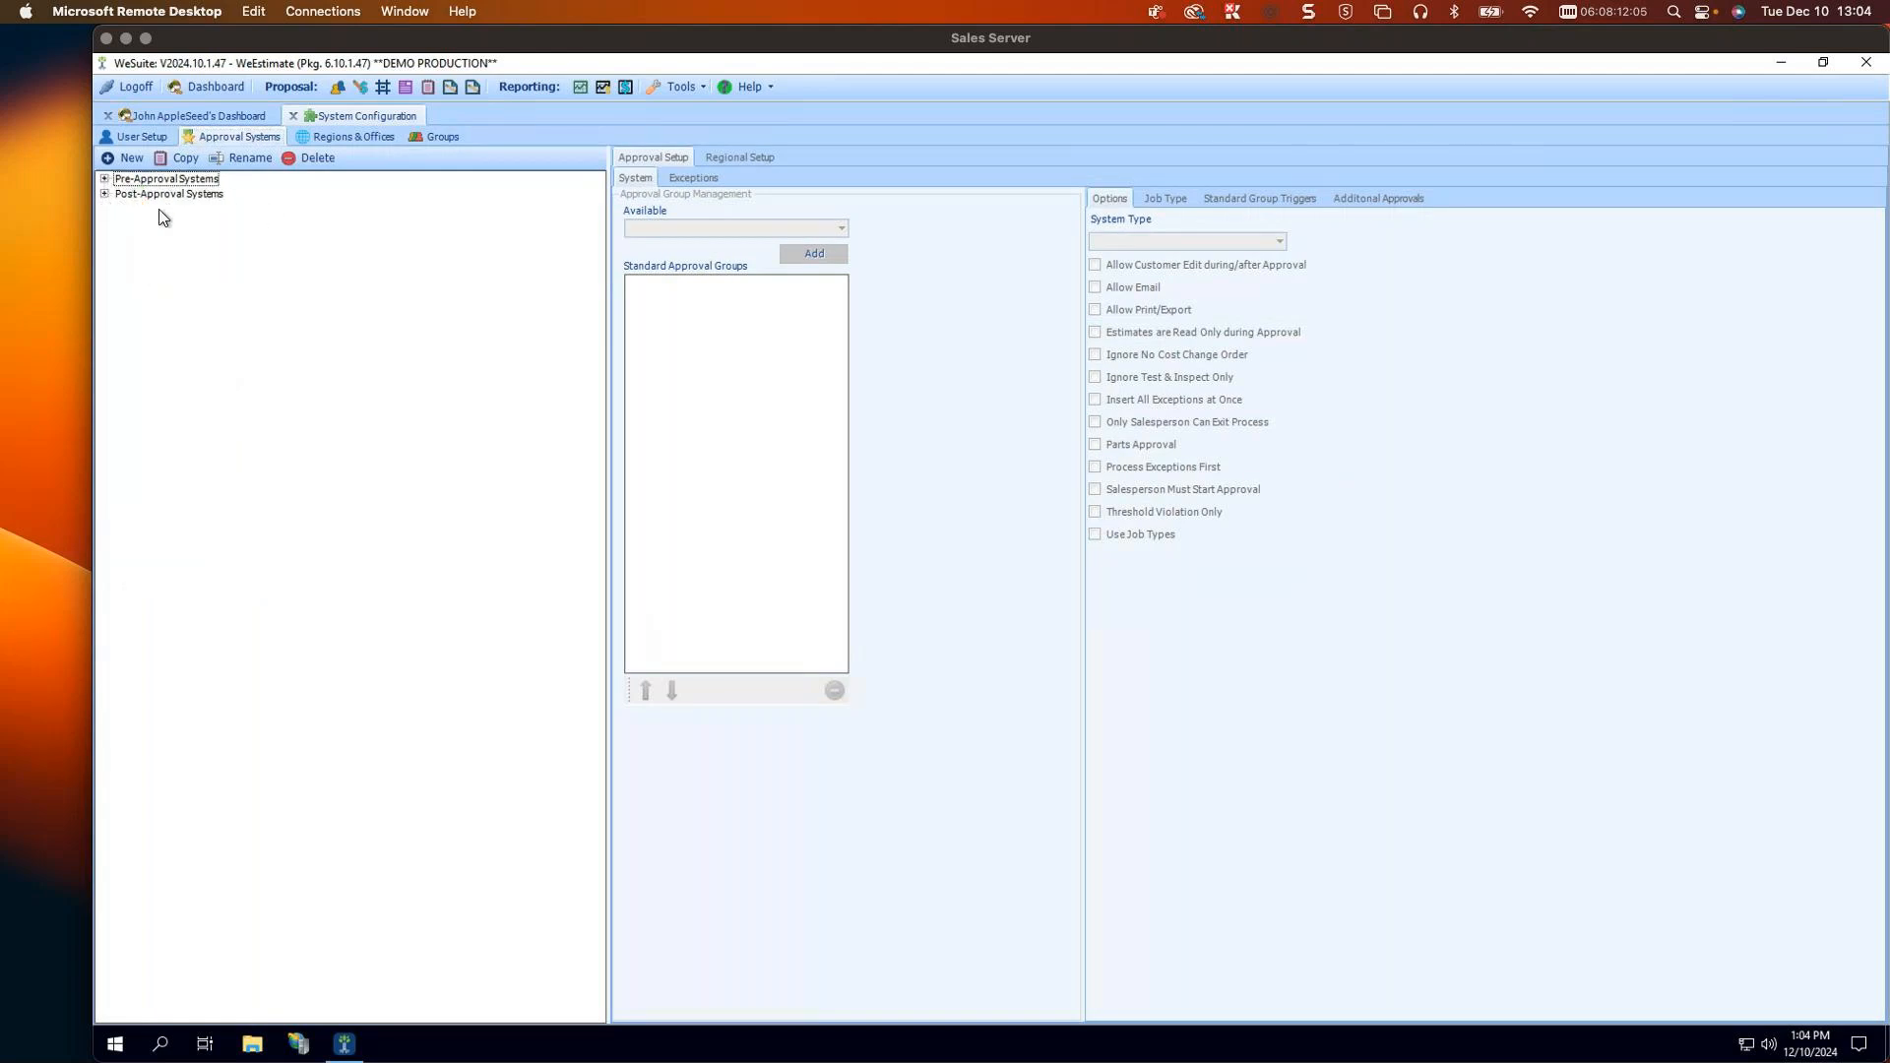
left_click(104, 179)
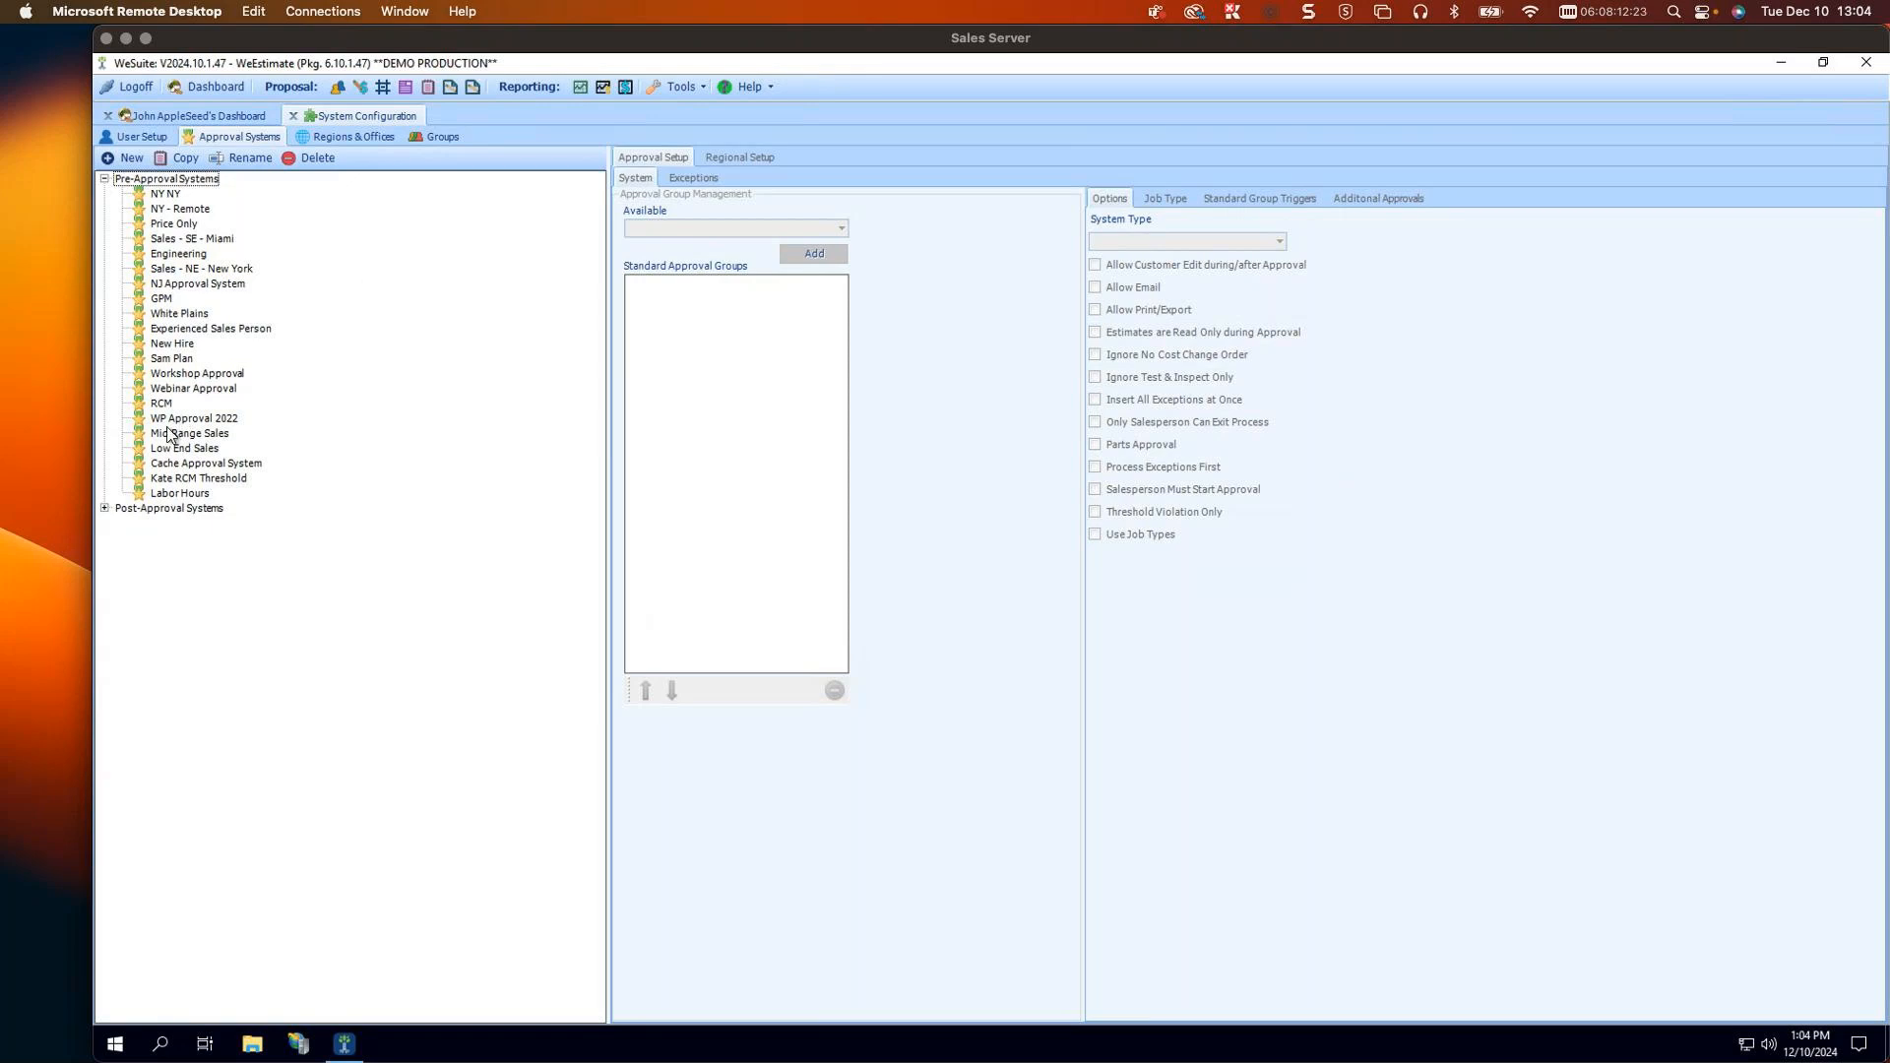
left_click(104, 508)
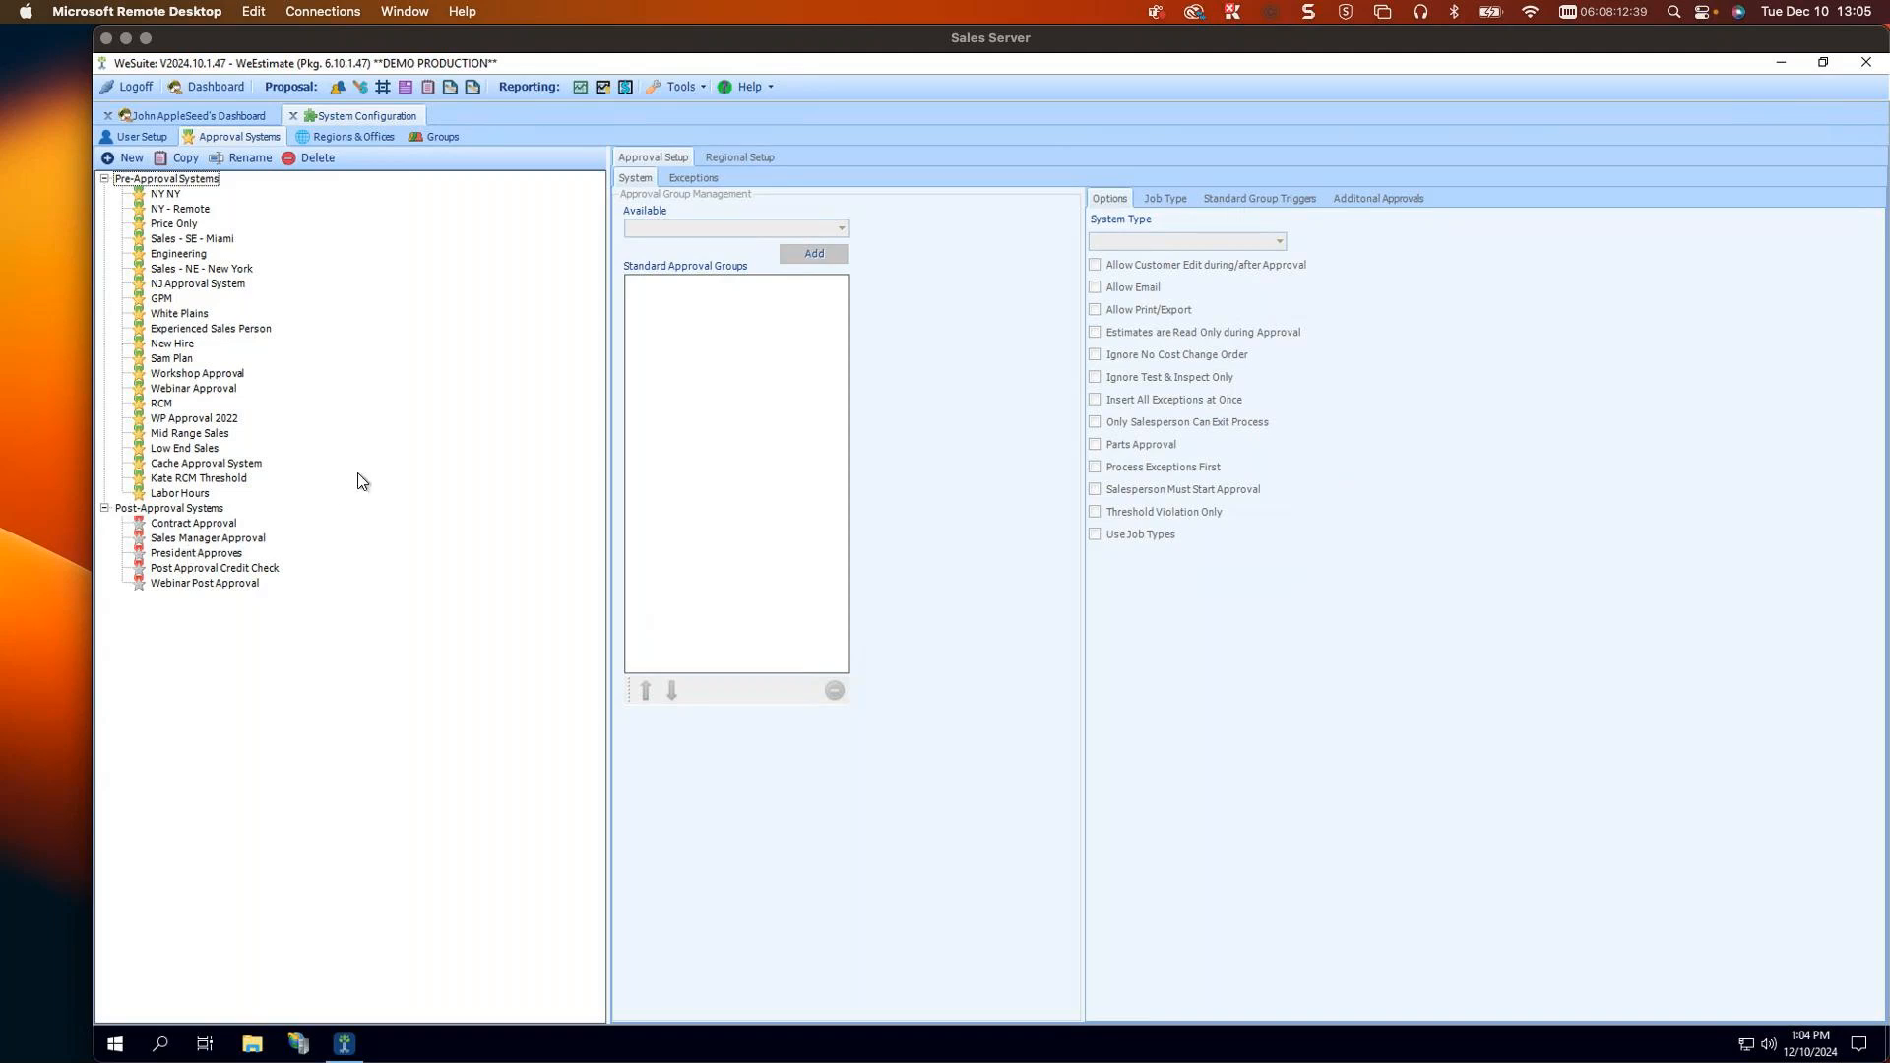
Step: Create a pre-approval system named "Simple Plan" with Hierarchy System as its system type
left_click(144, 180)
left_click(115, 158)
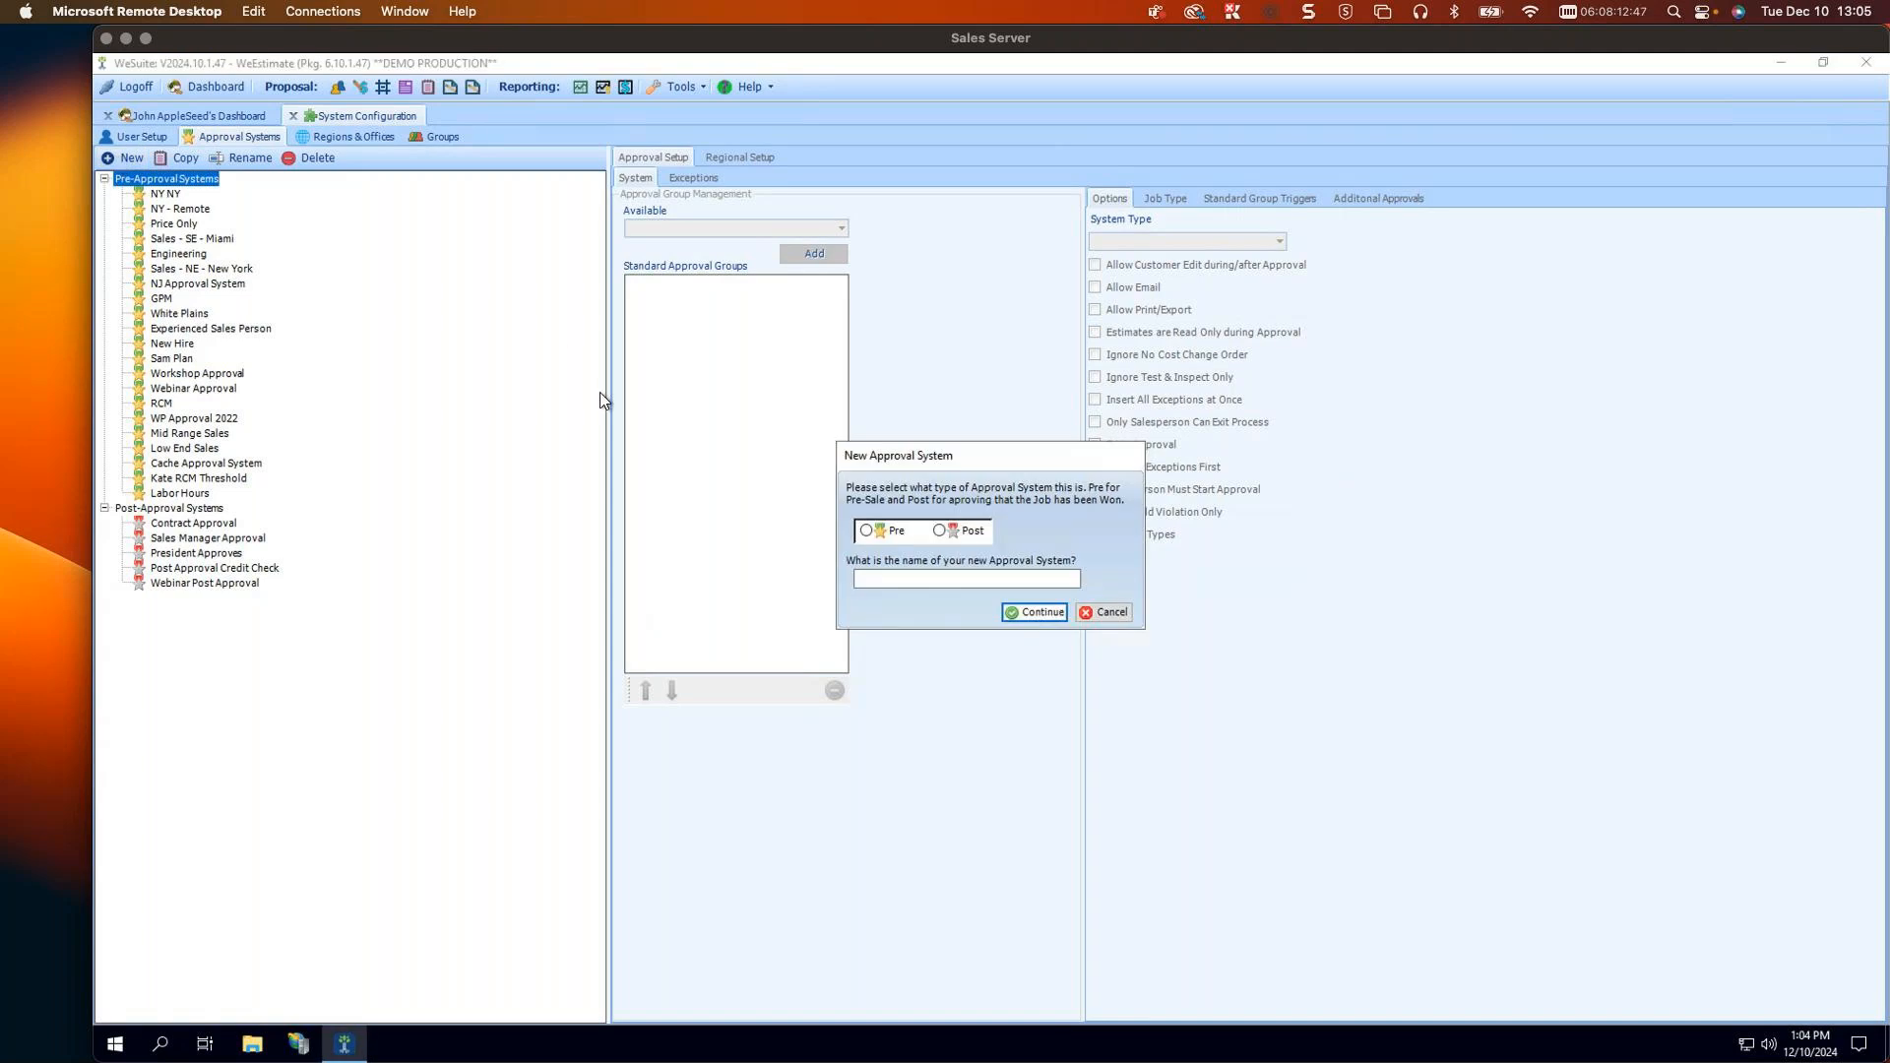
left_click(866, 532)
left_click(993, 582)
type("Simple Plan")
left_click(1022, 613)
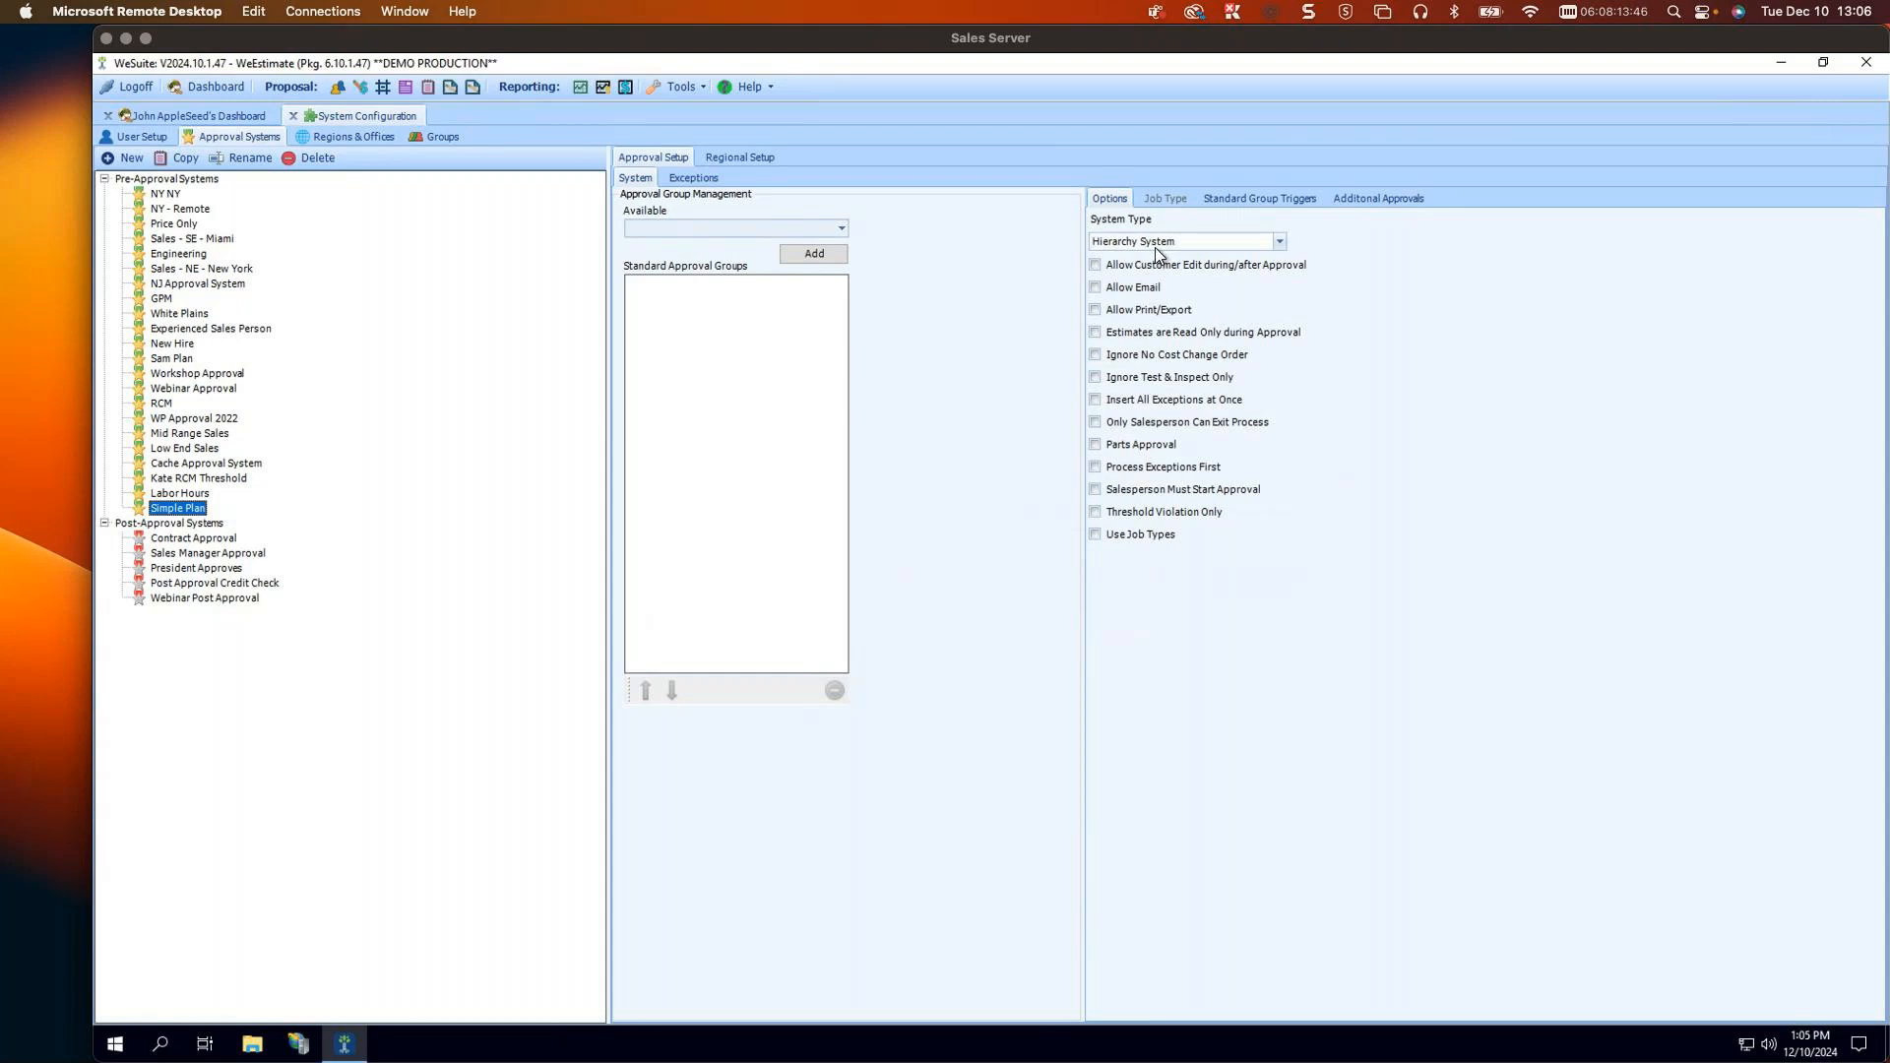
left_click(1282, 244)
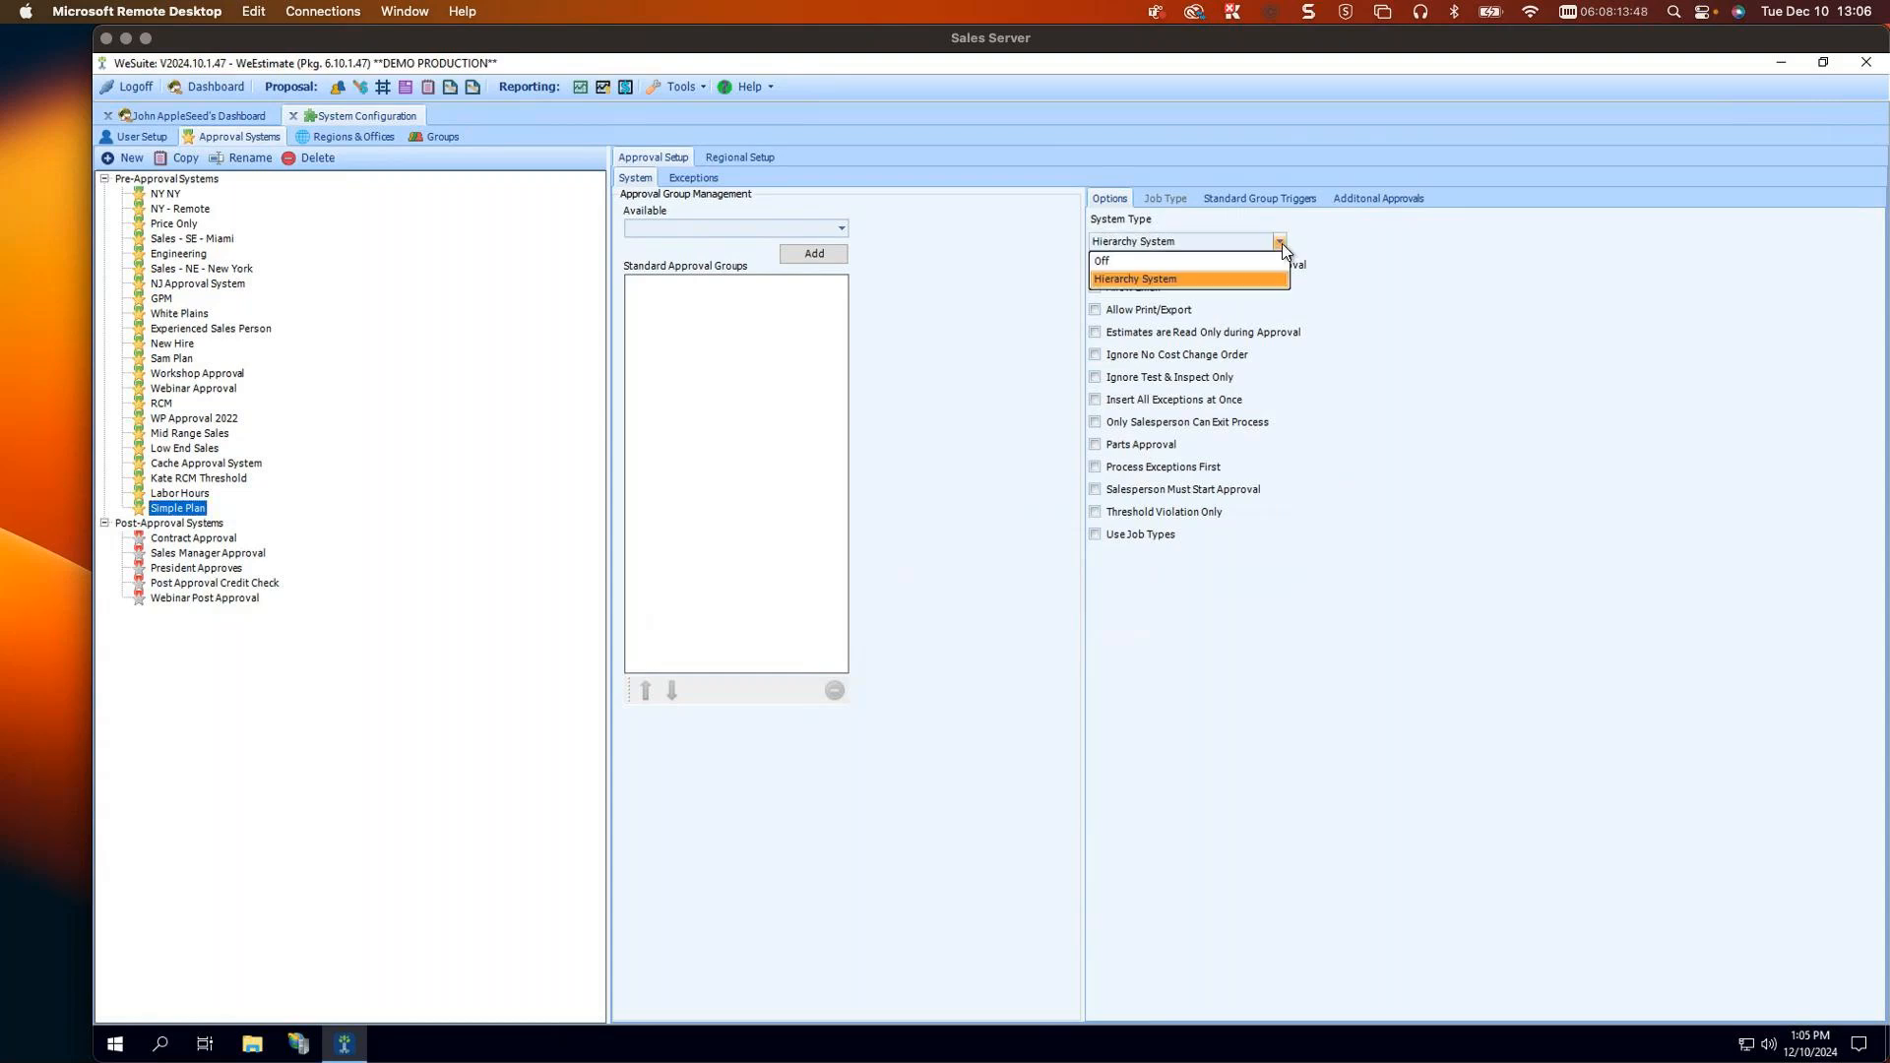
left_click(1168, 279)
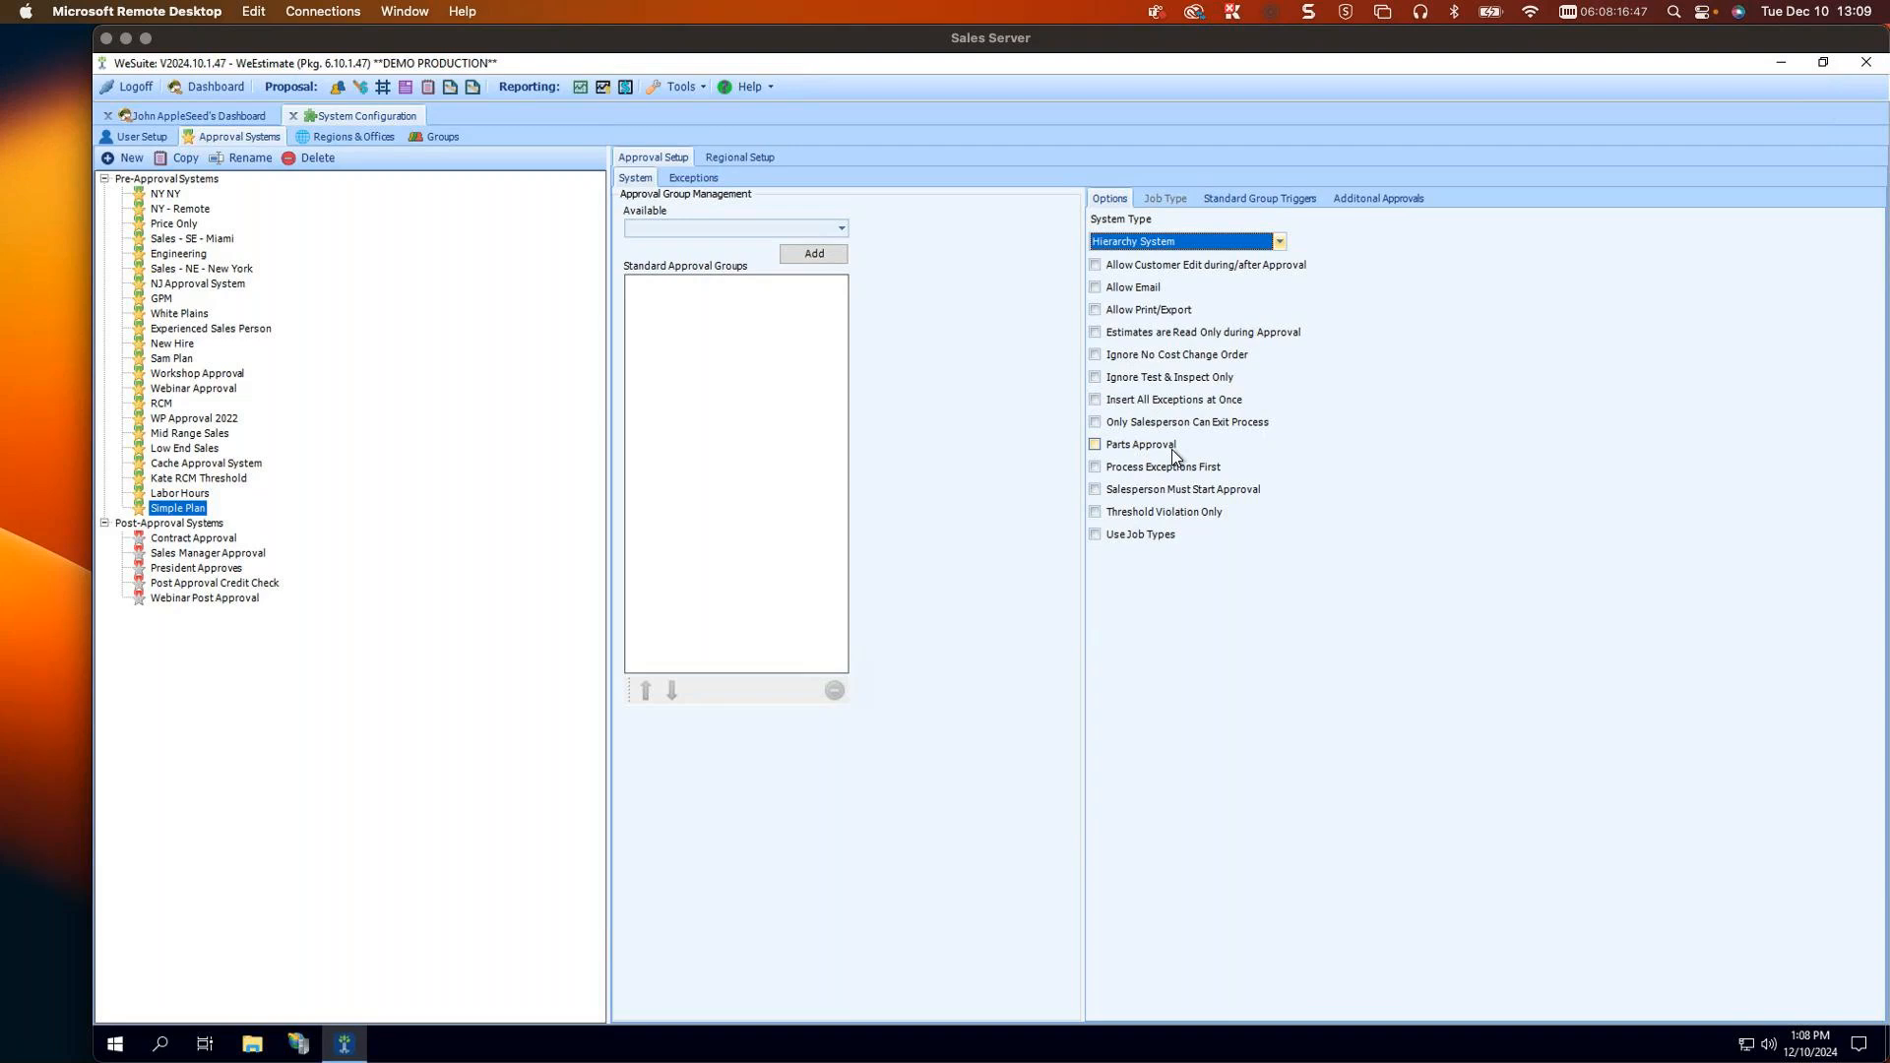
Step: Enable Use Job Types for Simple Plan to view the selectable job types, and disable the option again
left_click(1095, 535)
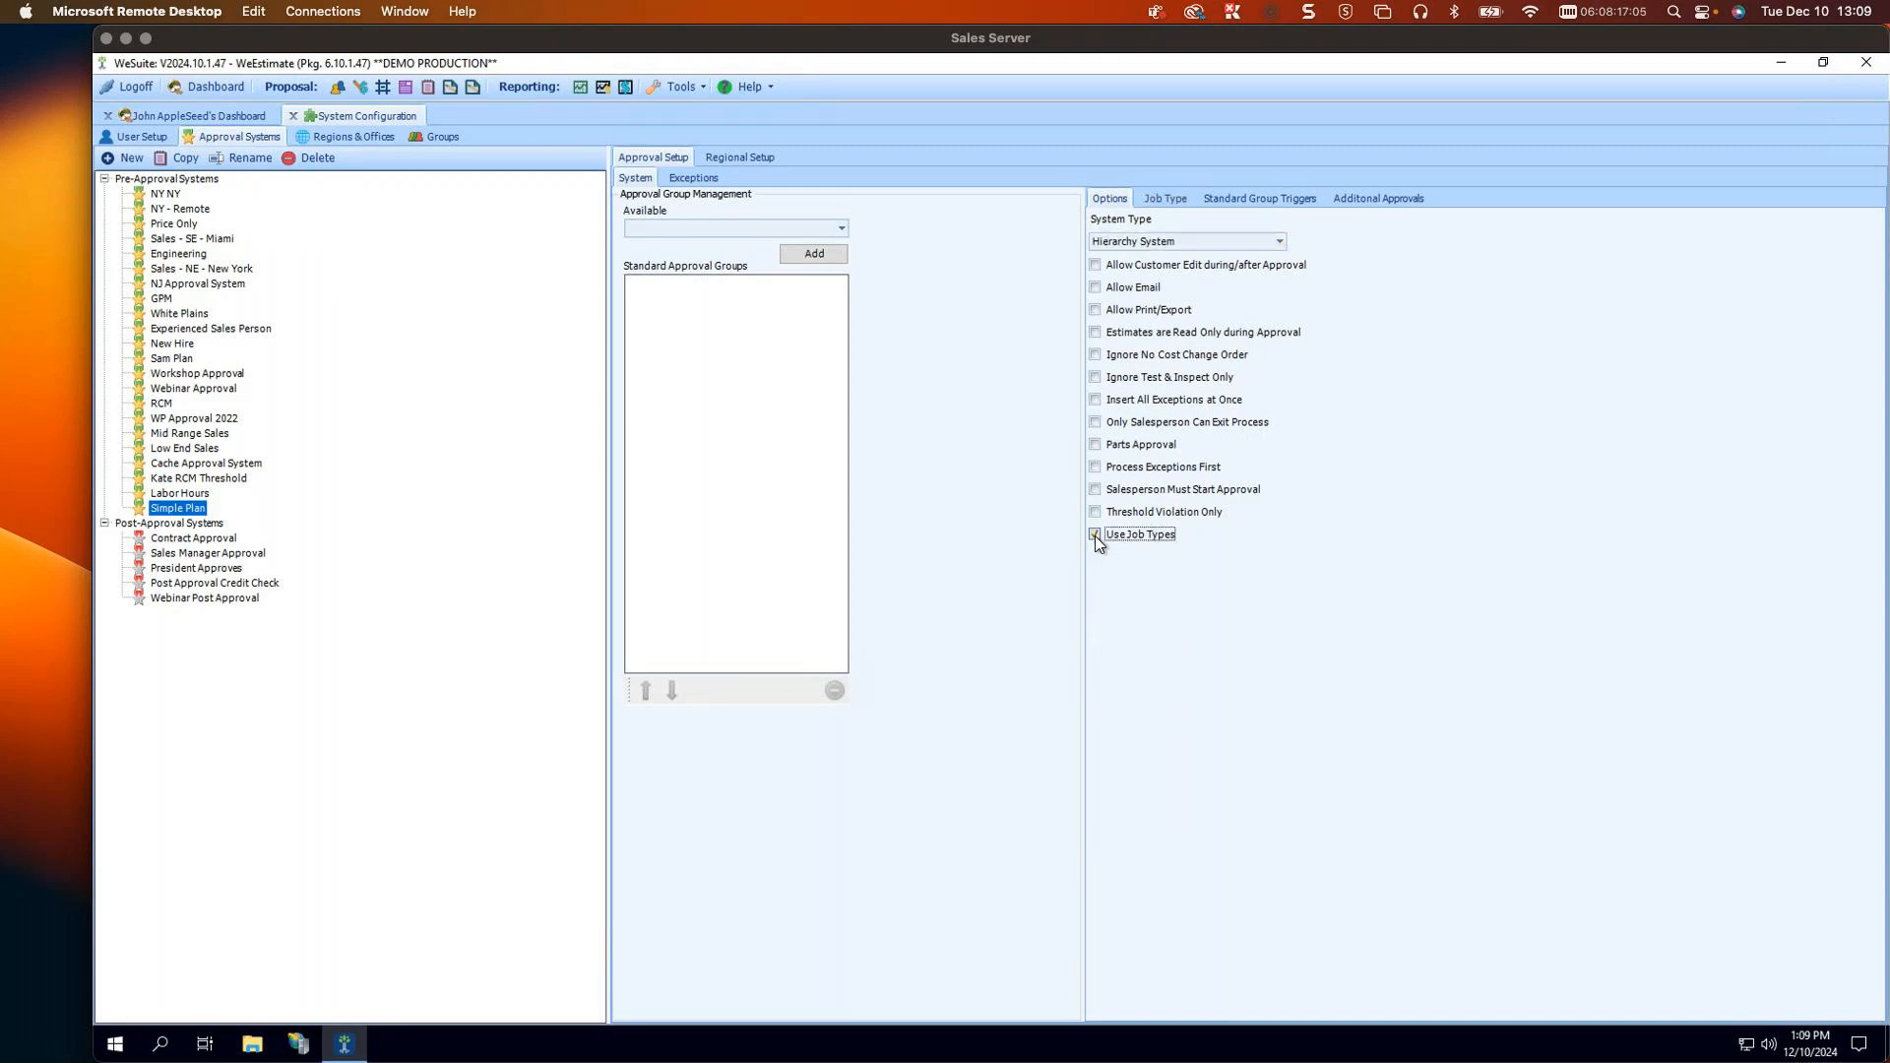
left_click(1165, 203)
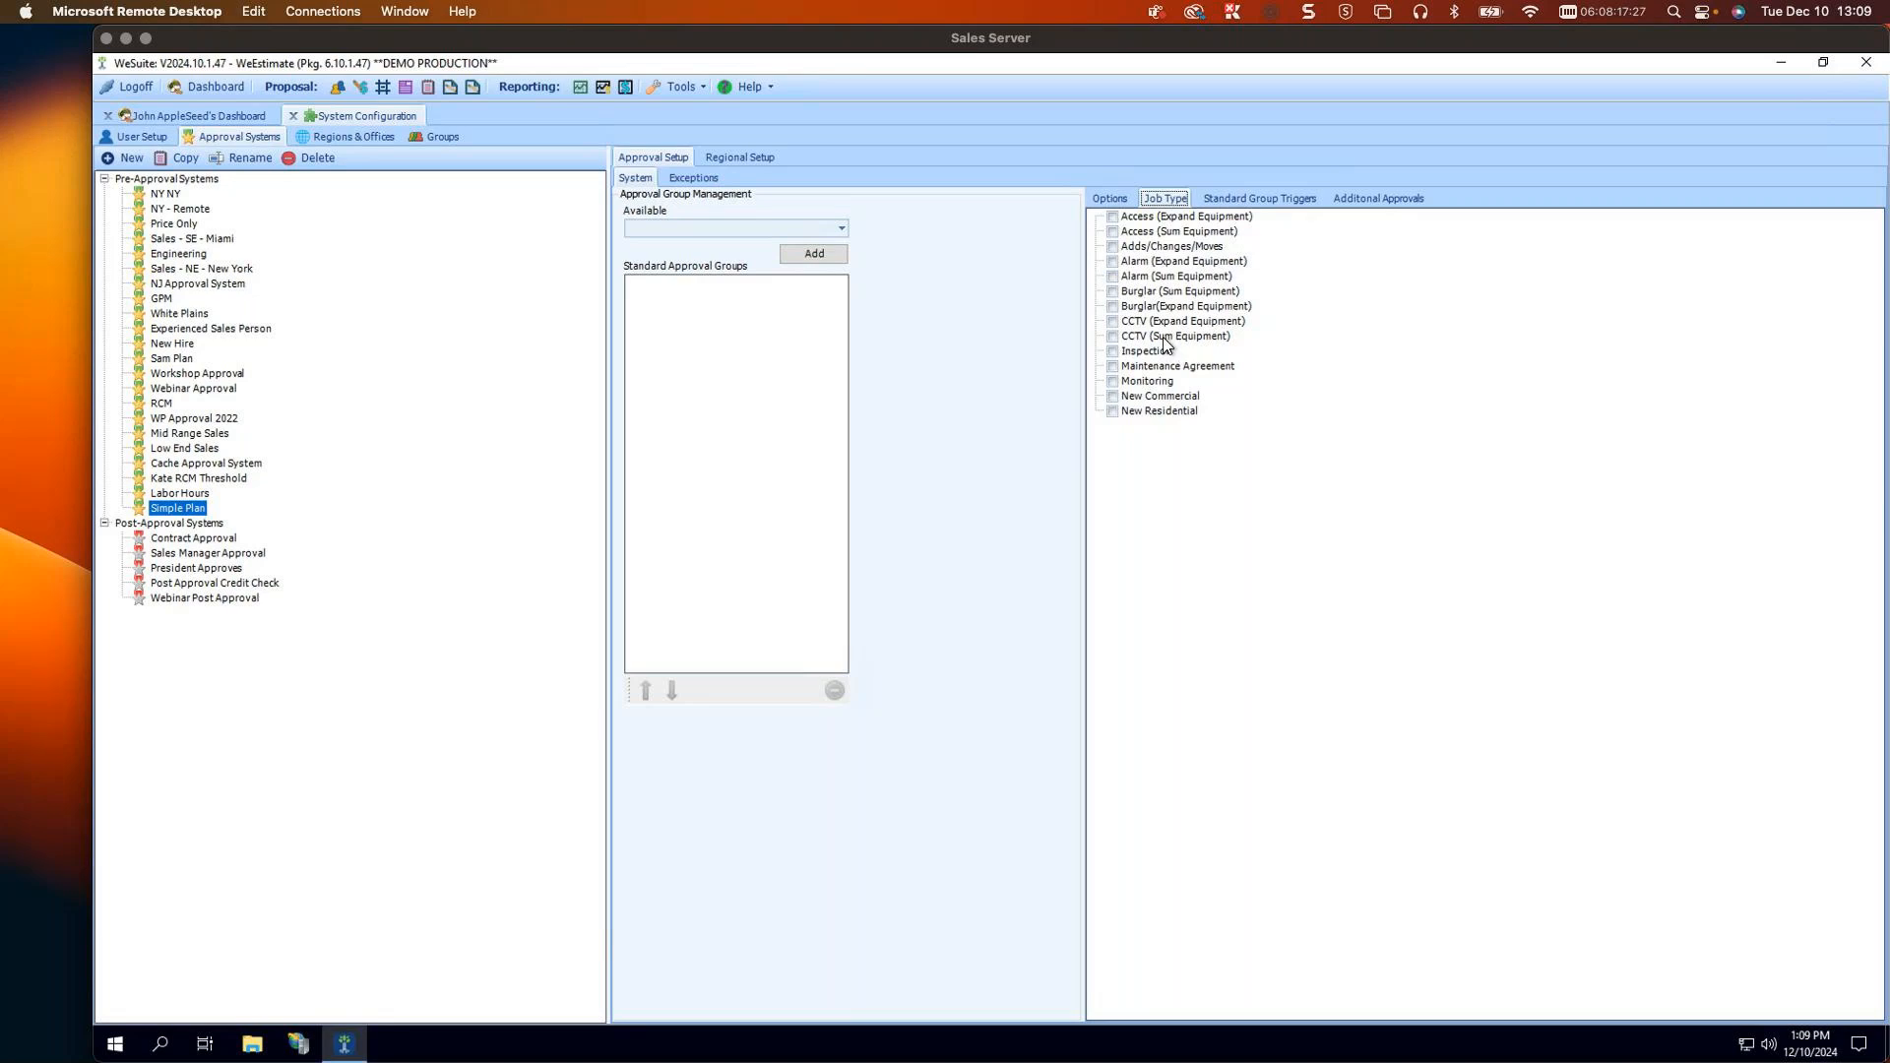
left_click(1113, 201)
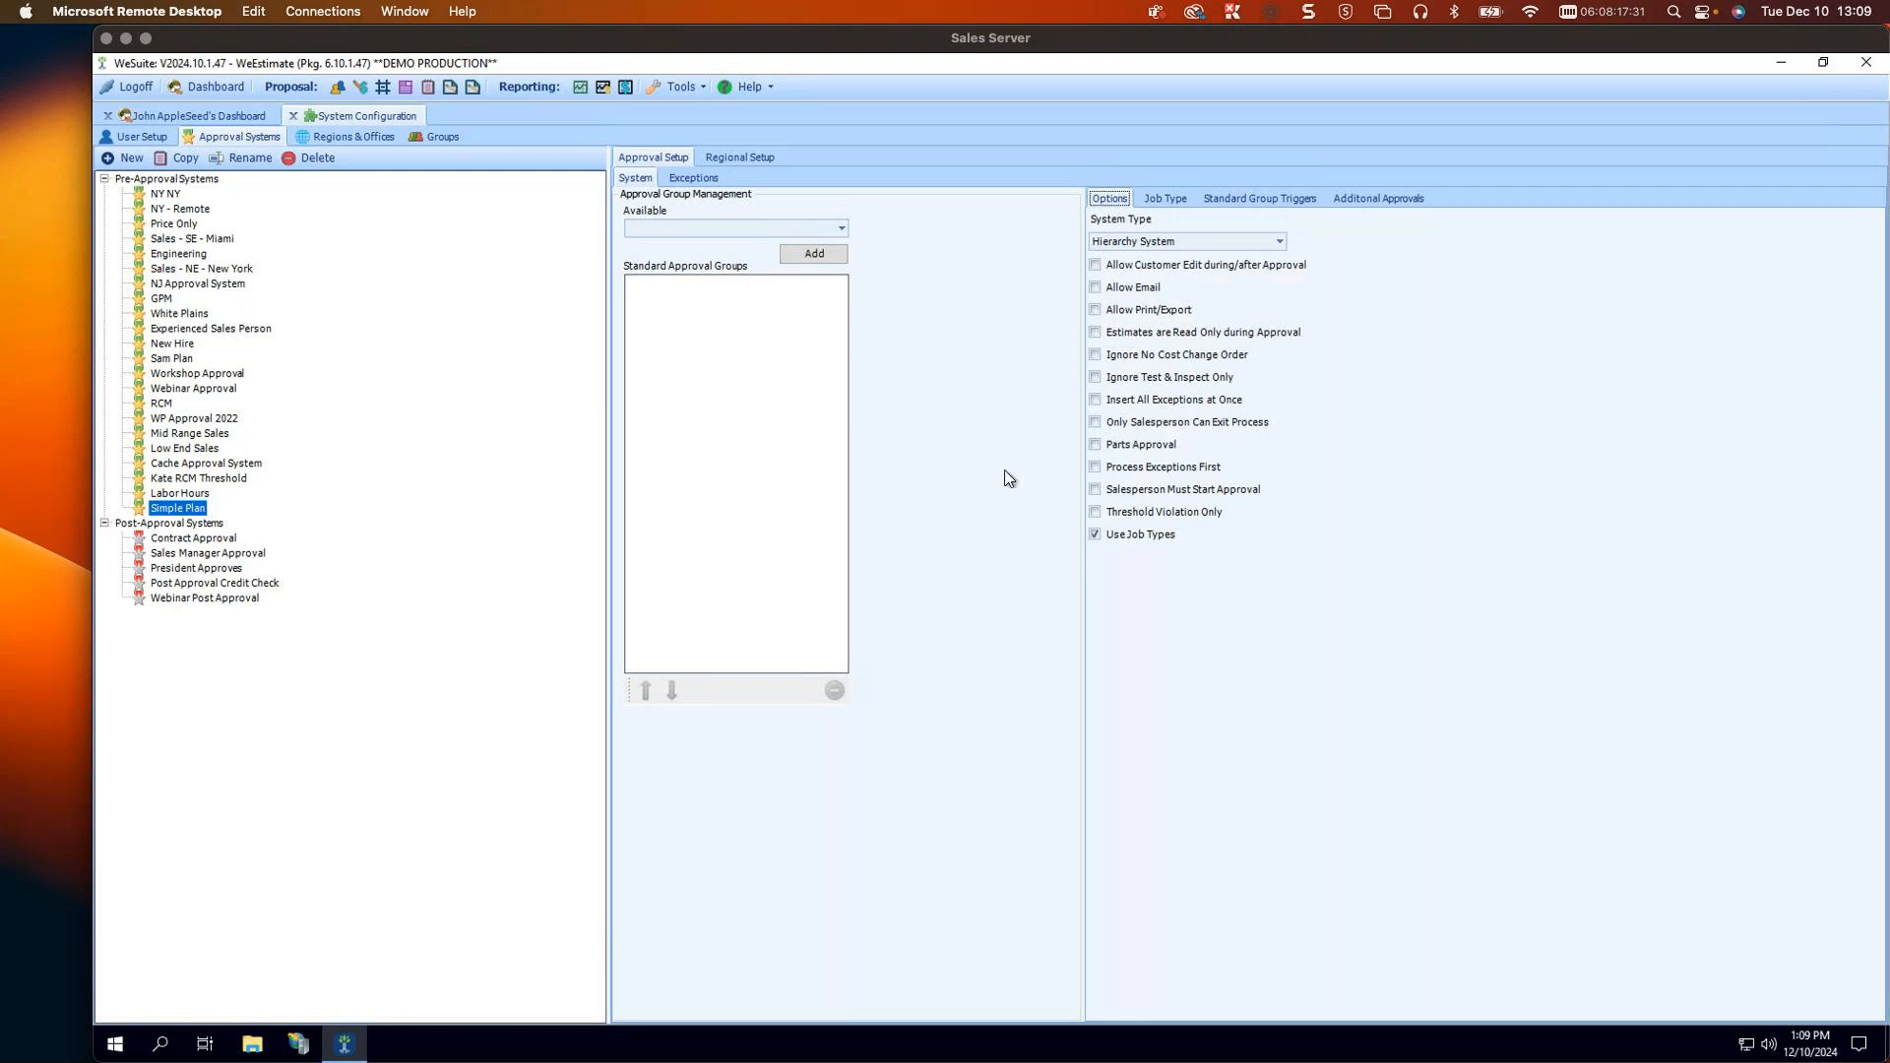
left_click(1095, 535)
Step: Enable Process Exceptions First for Simple Plan and choose SalesPrice as the type of a new exception rule
left_click(1095, 468)
left_click(698, 176)
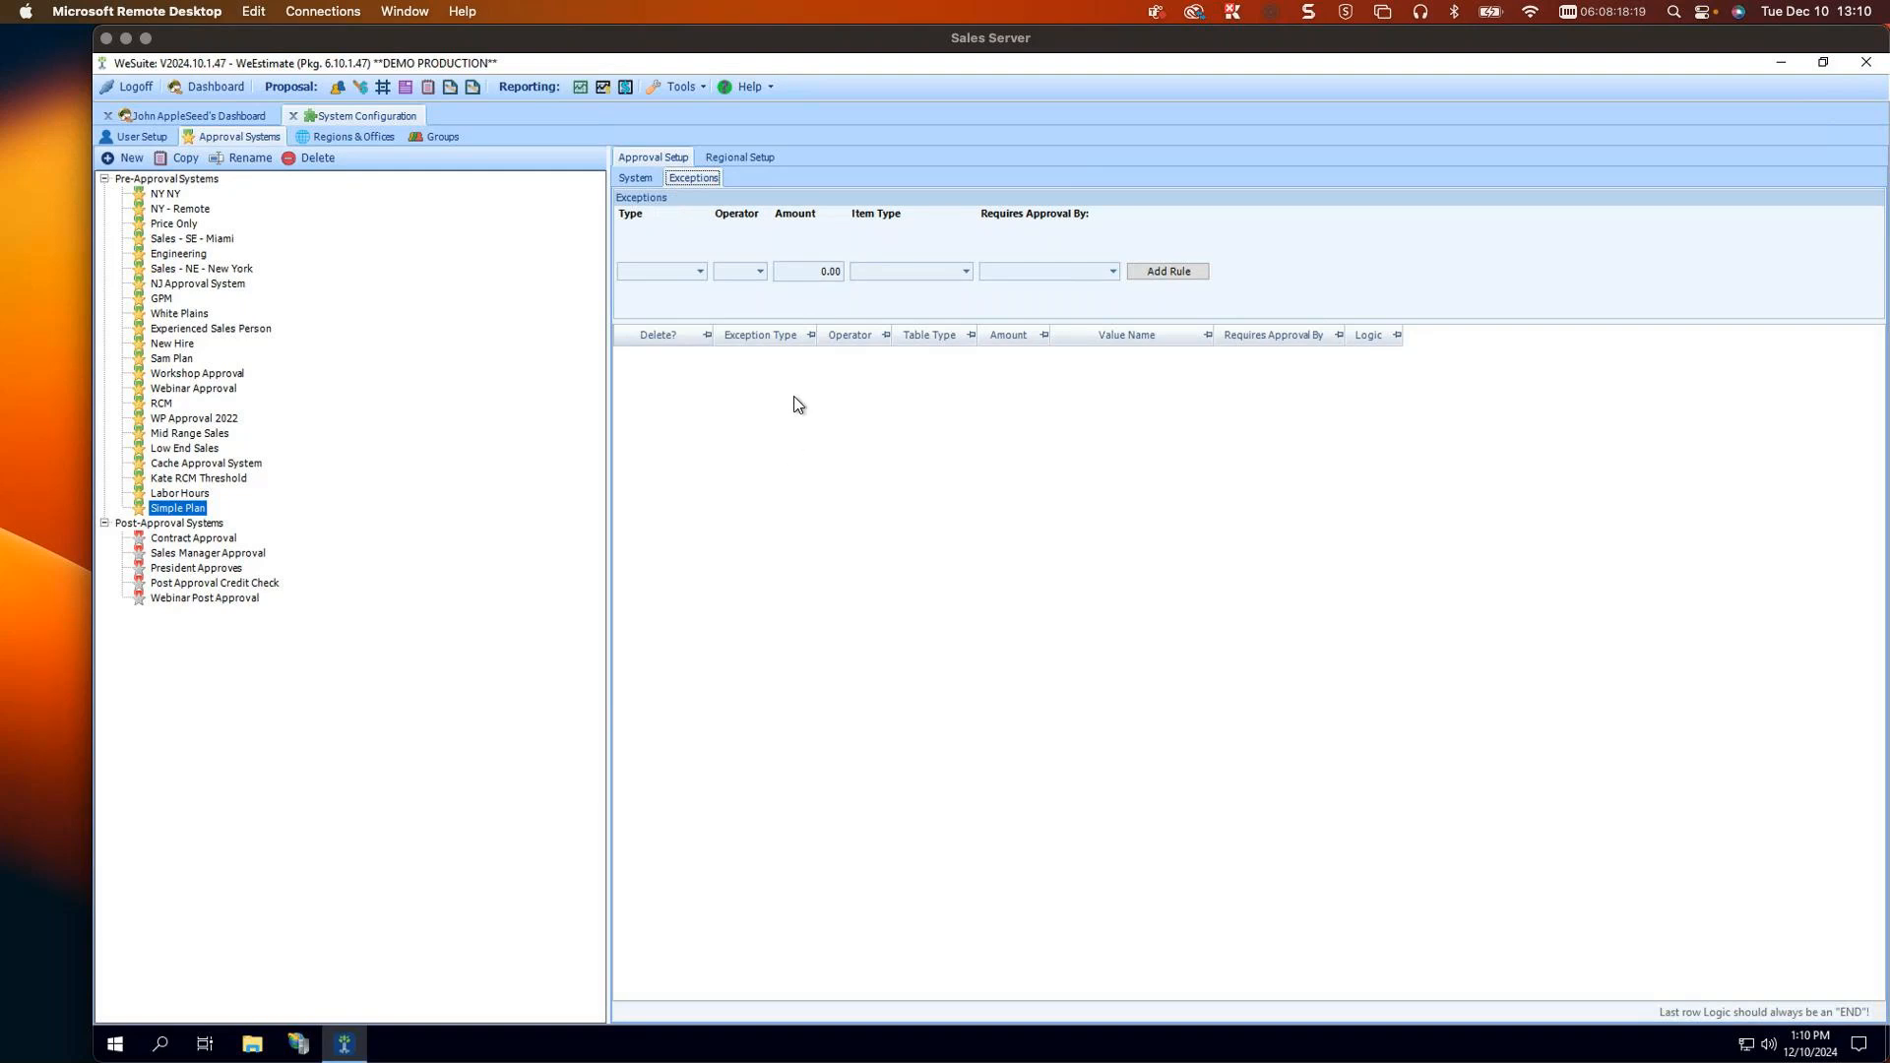
left_click(701, 272)
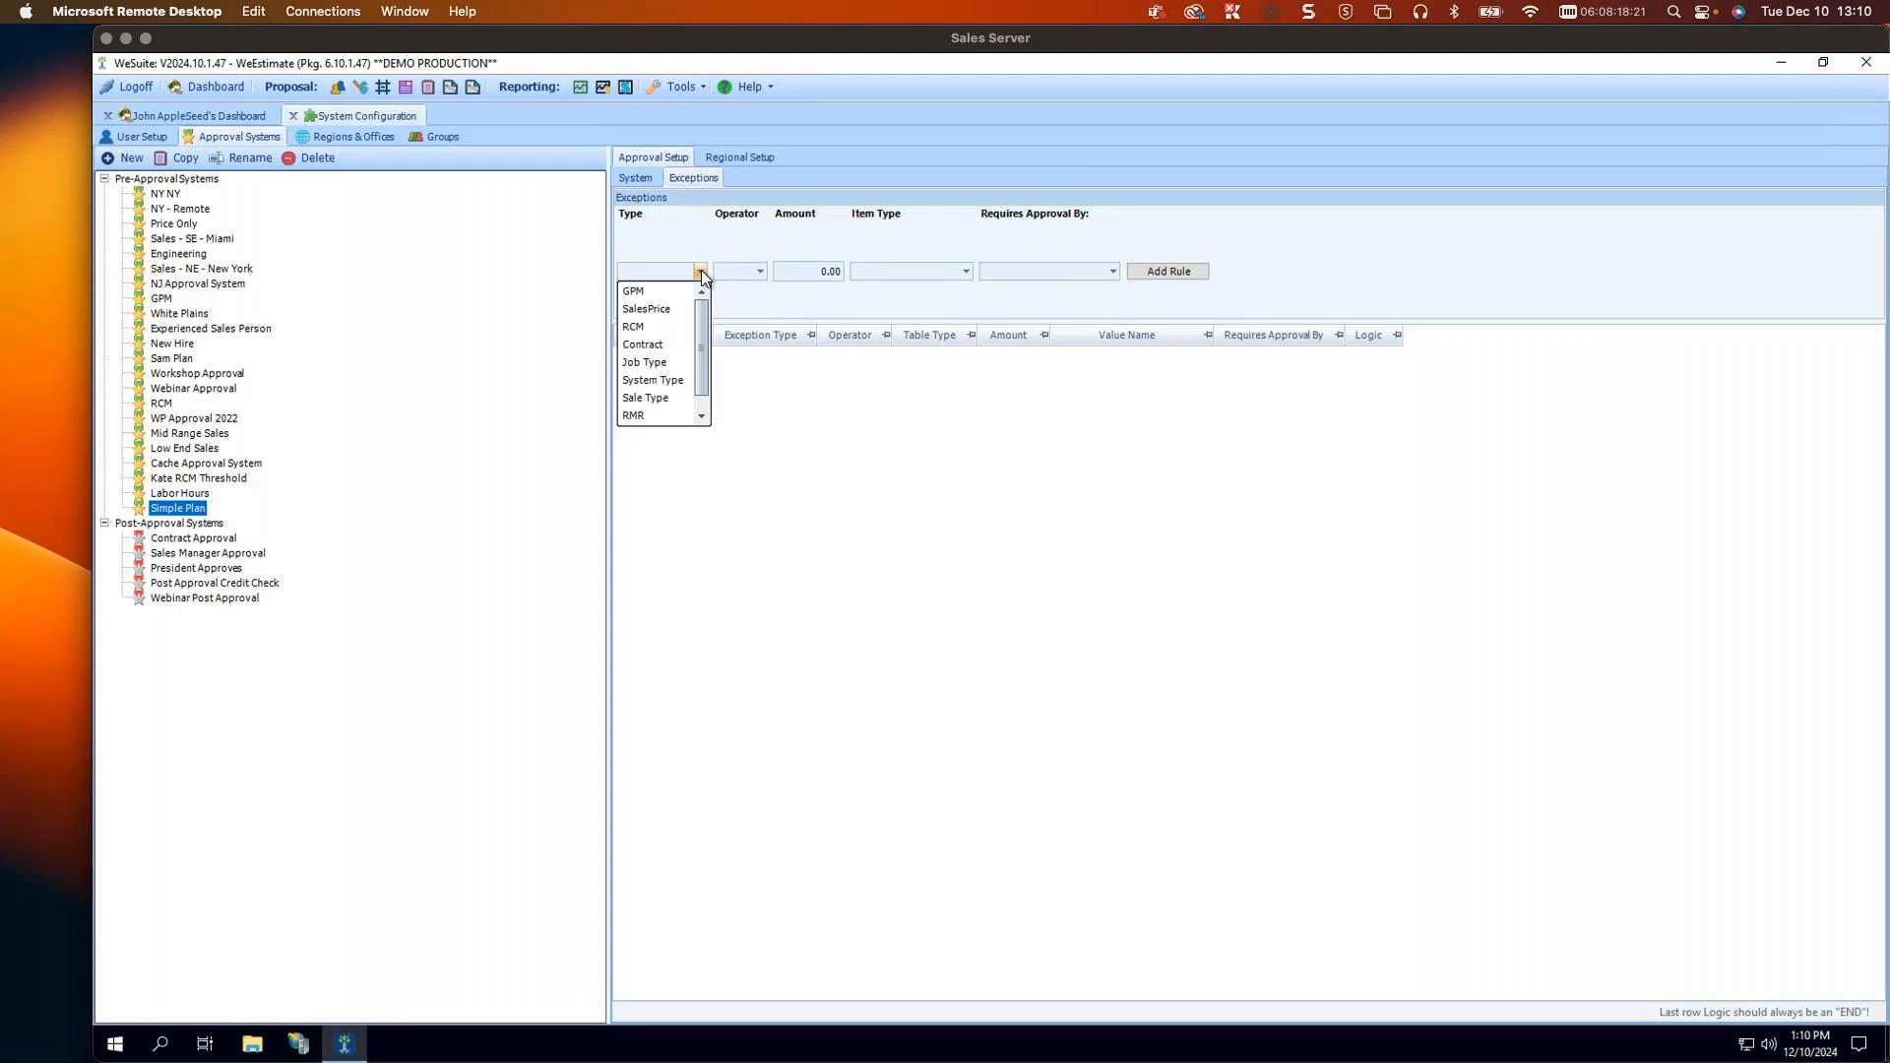
left_click_drag(699, 331, 698, 360)
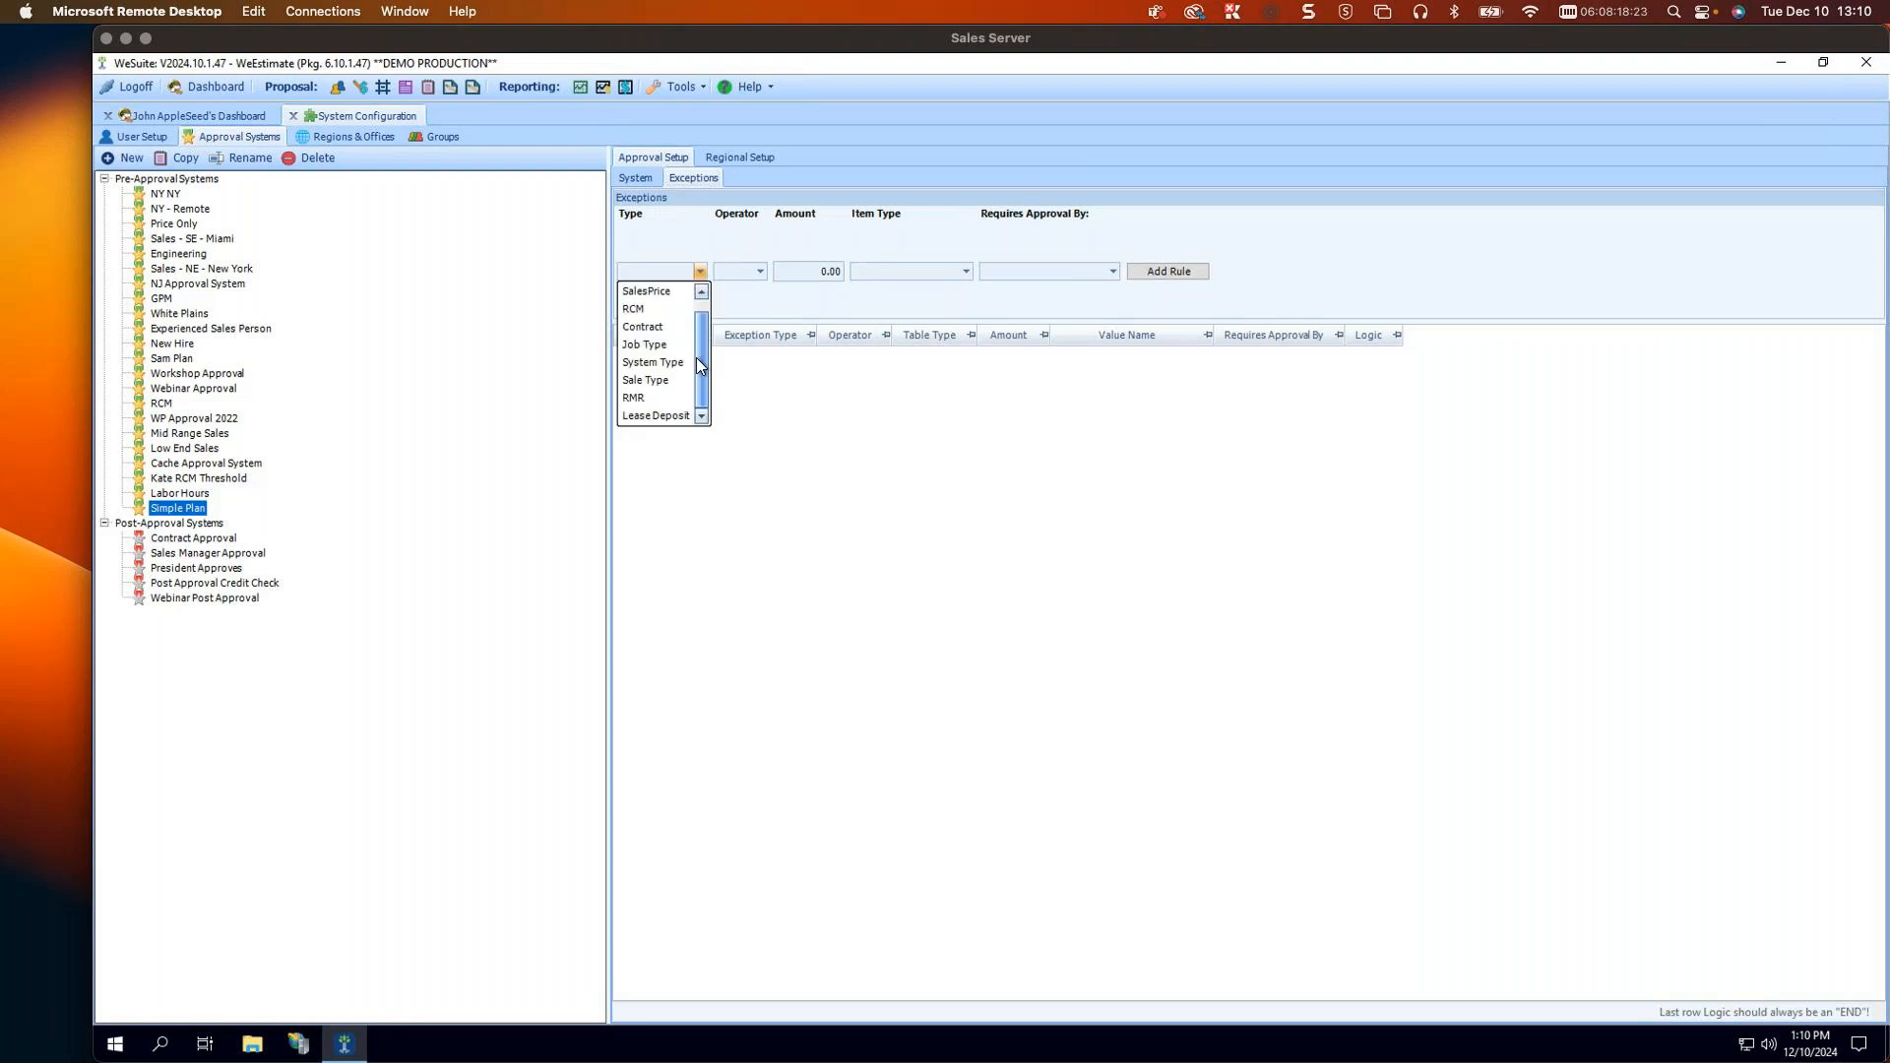
left_click(702, 305)
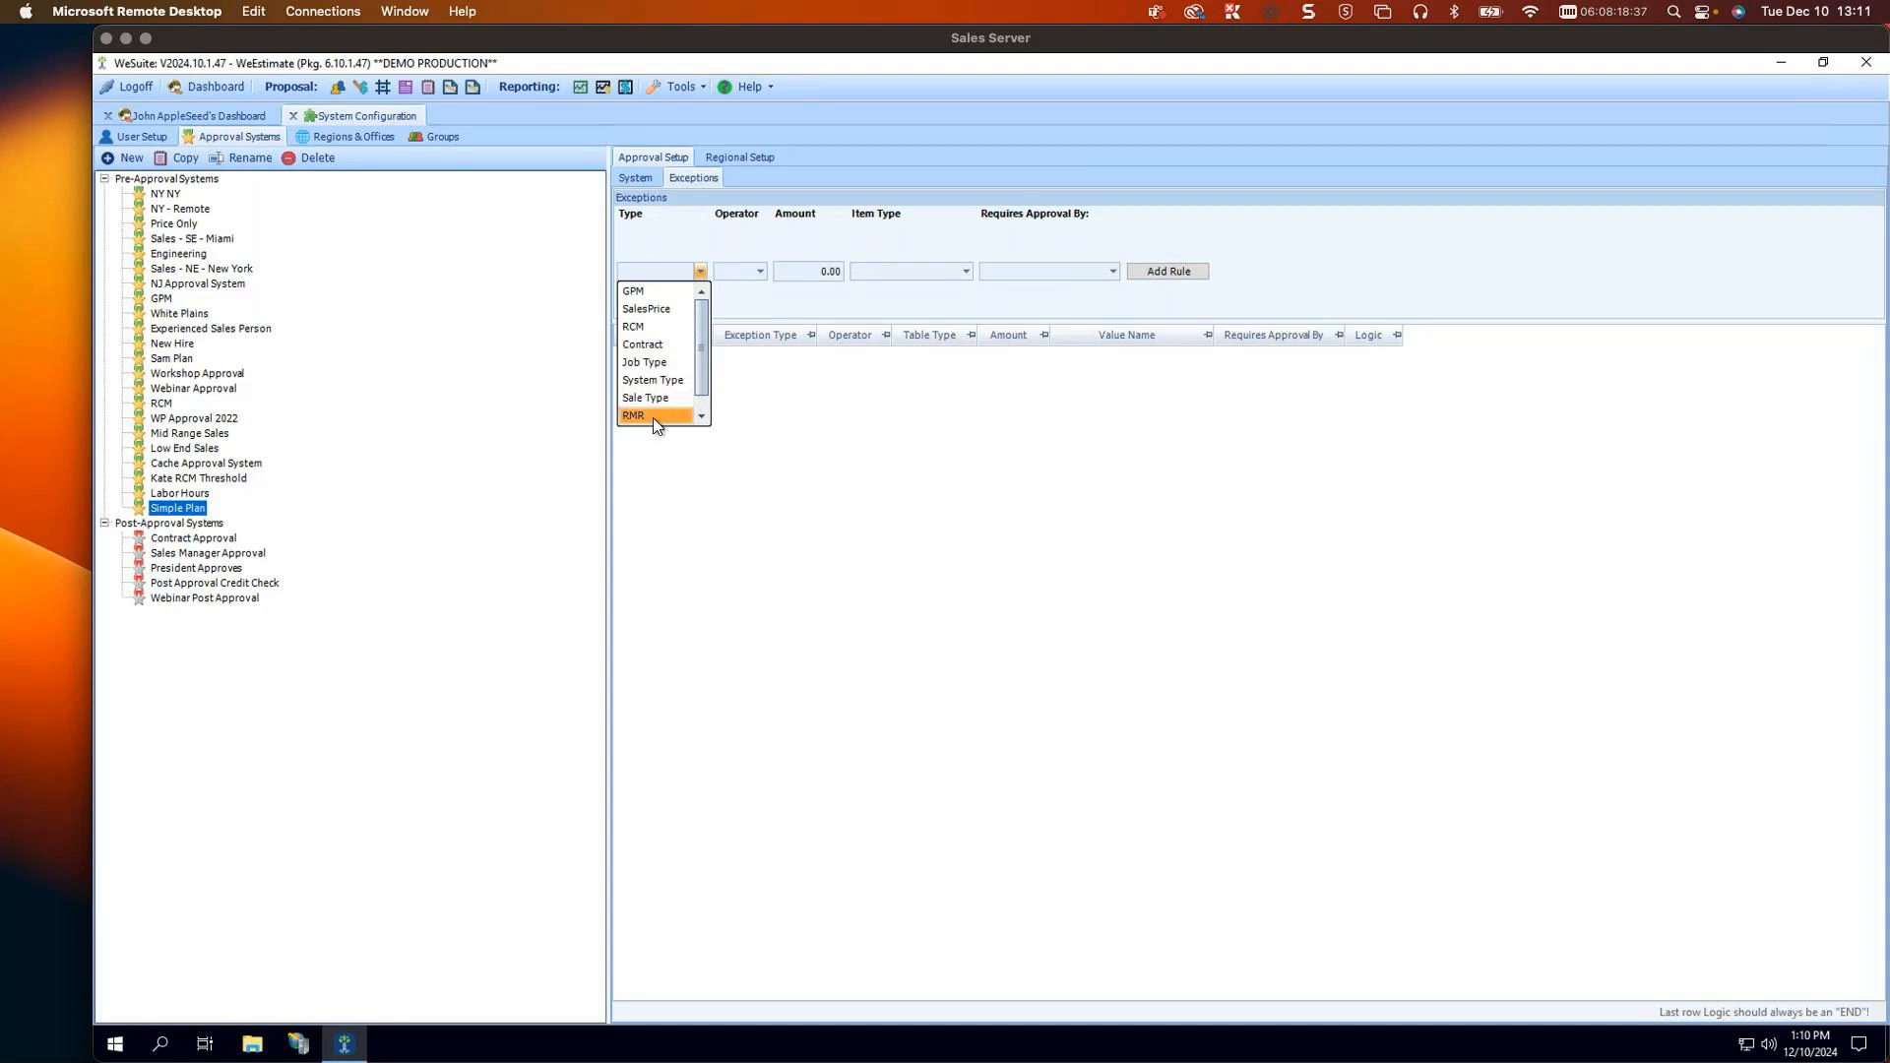
left_click(699, 412)
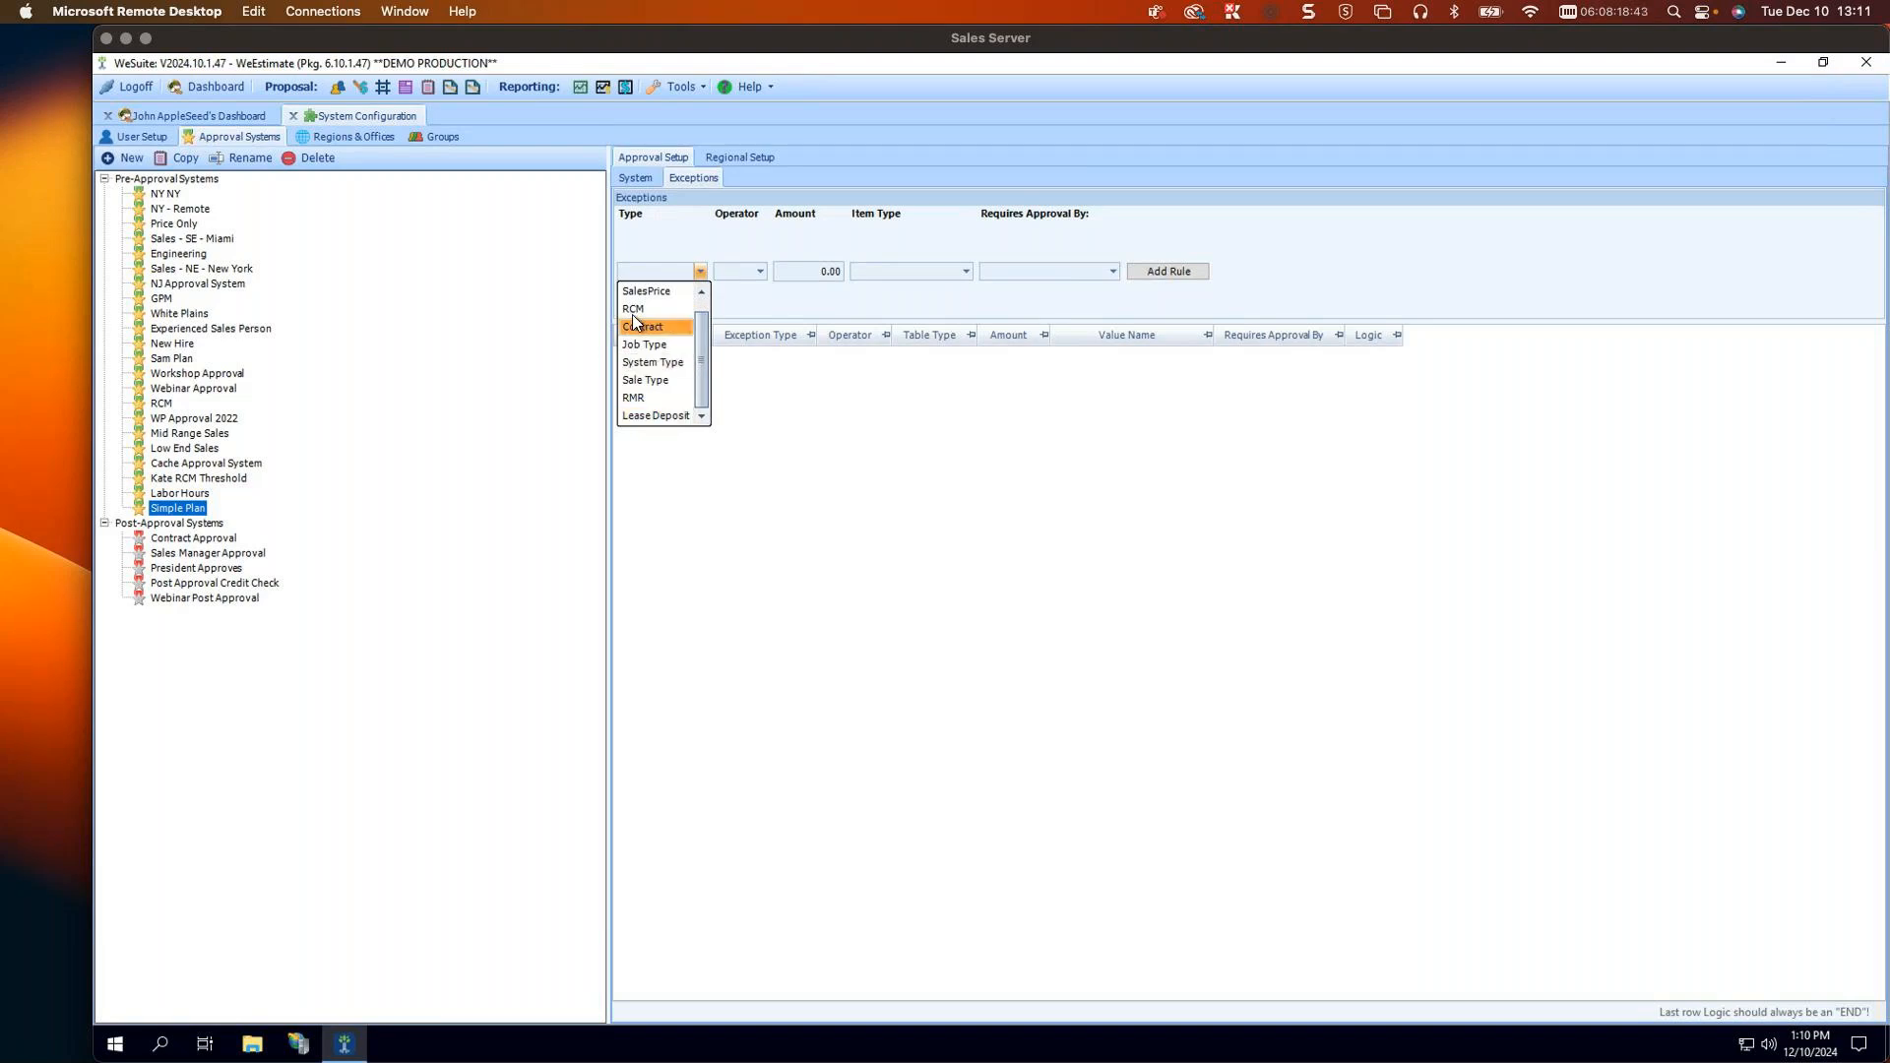
left_click_drag(703, 352, 703, 312)
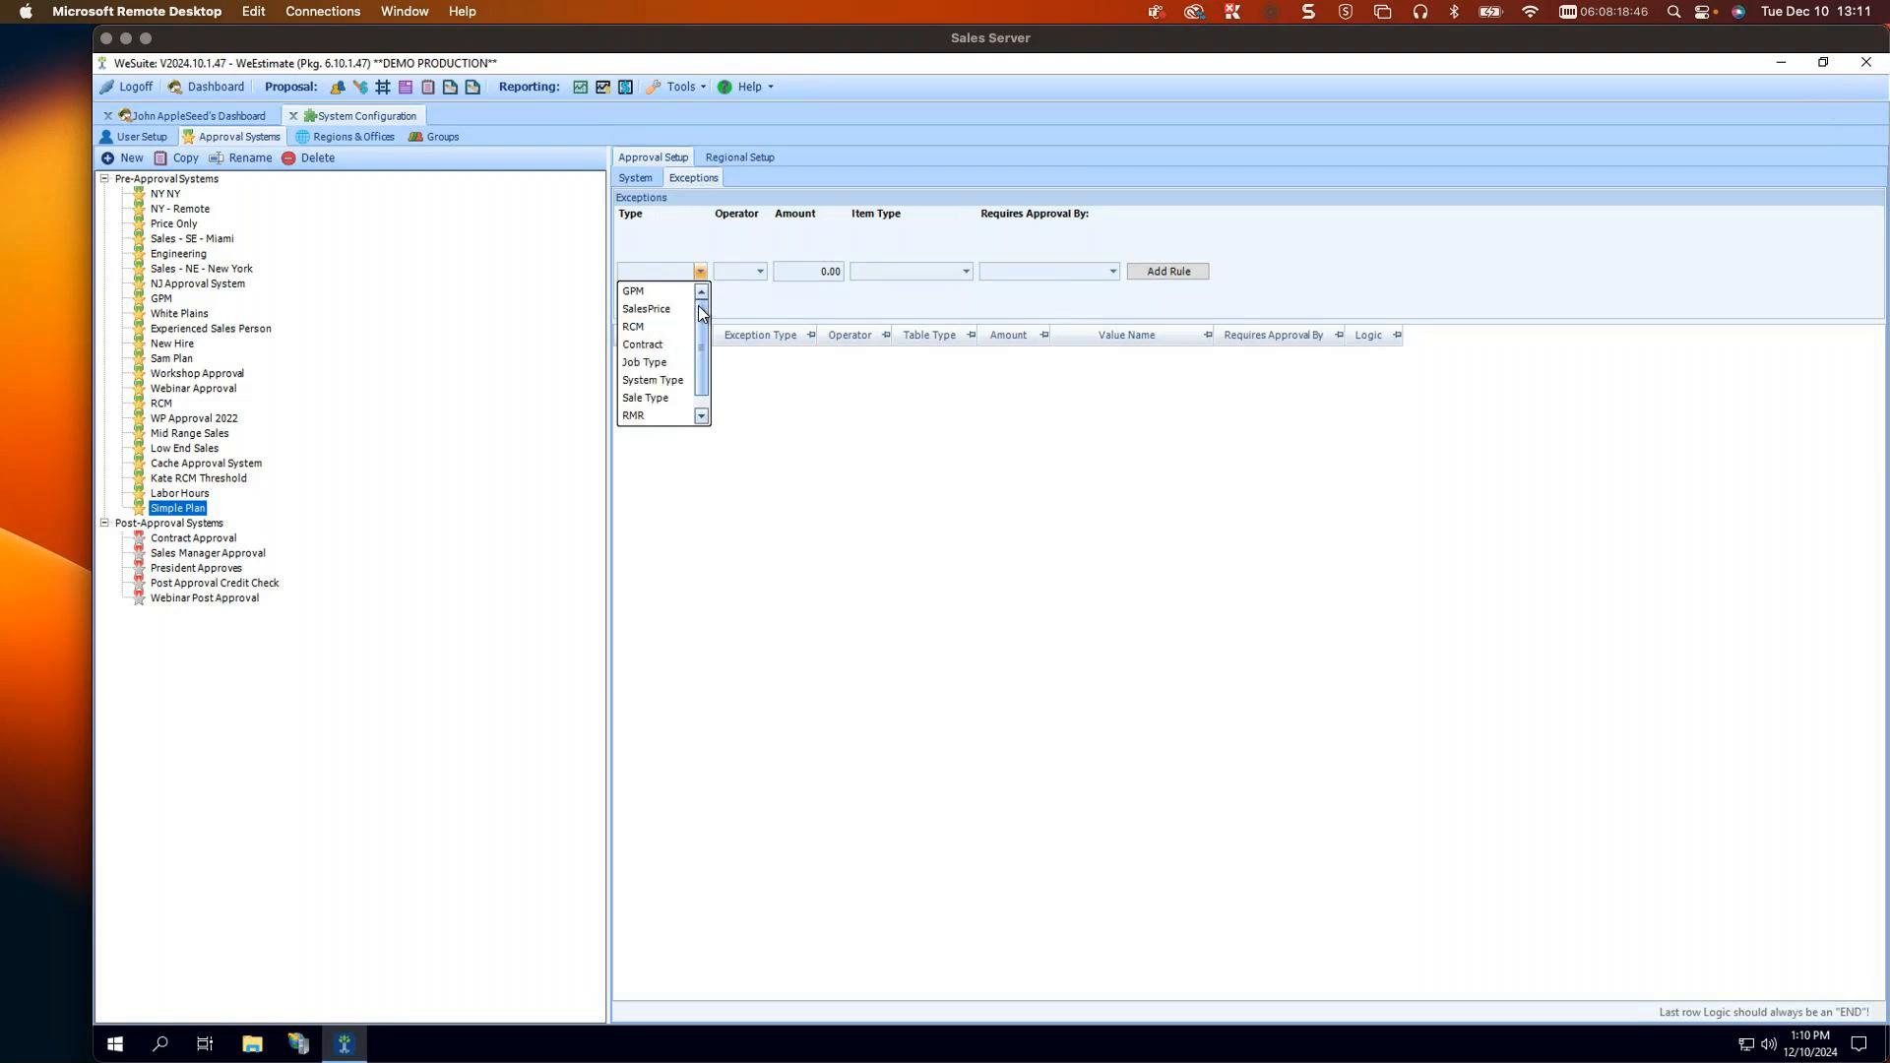
left_click(682, 310)
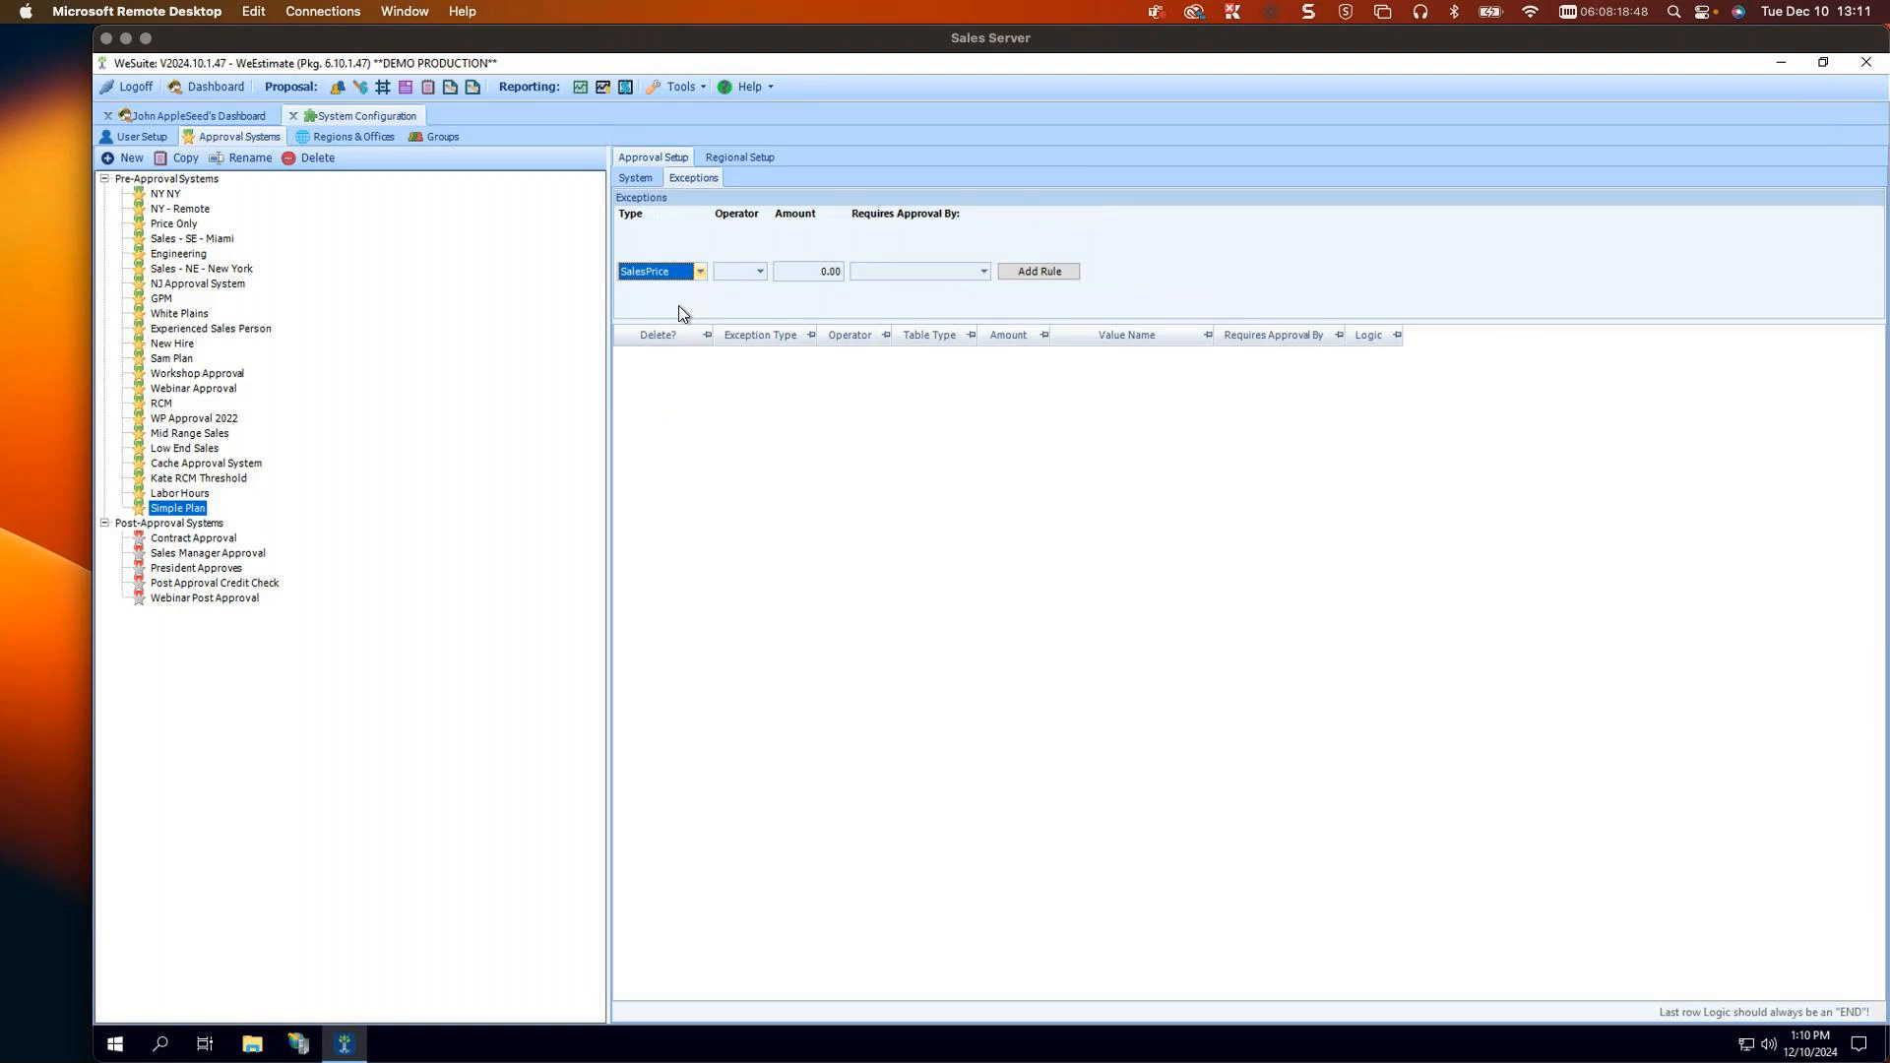
Step: Add the SalesPrice exception rule with operator >, amount 1000.00 and required approval by Sales Managers - NJ
left_click(759, 273)
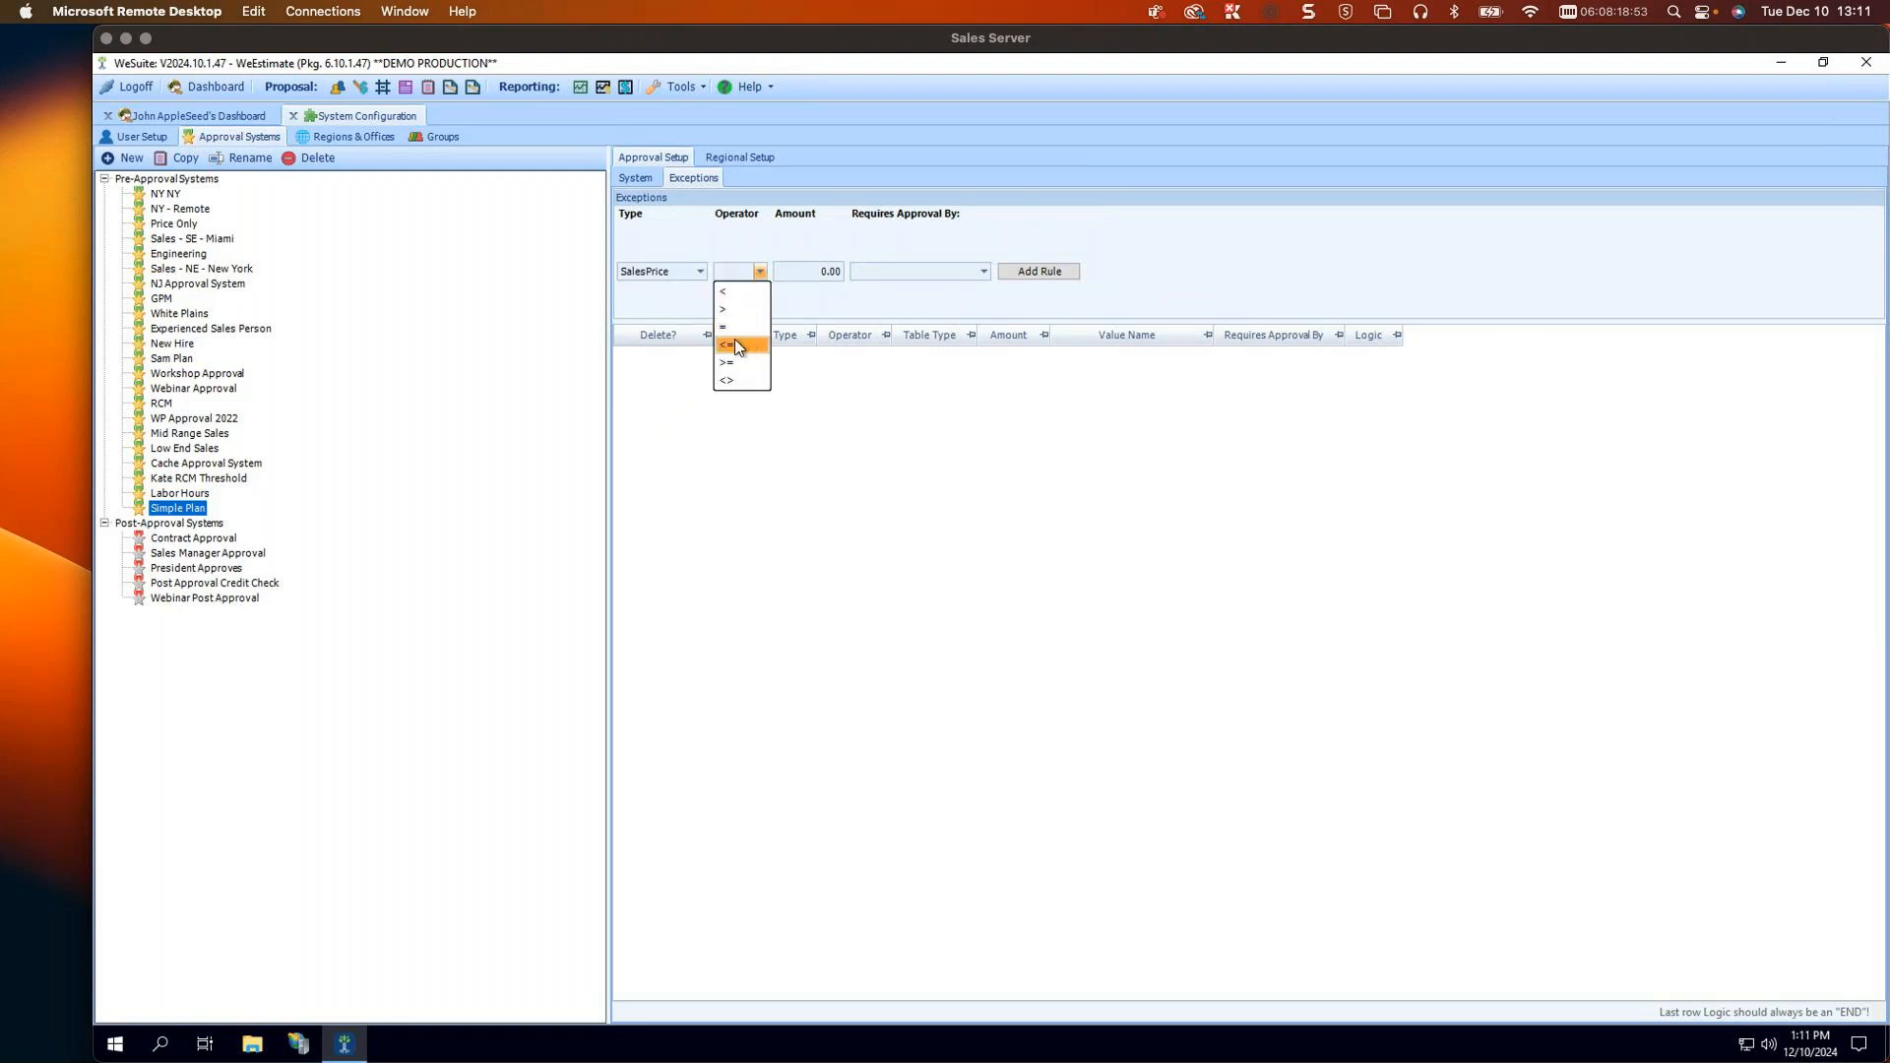
left_click(724, 310)
left_click(823, 272)
type("1,00")
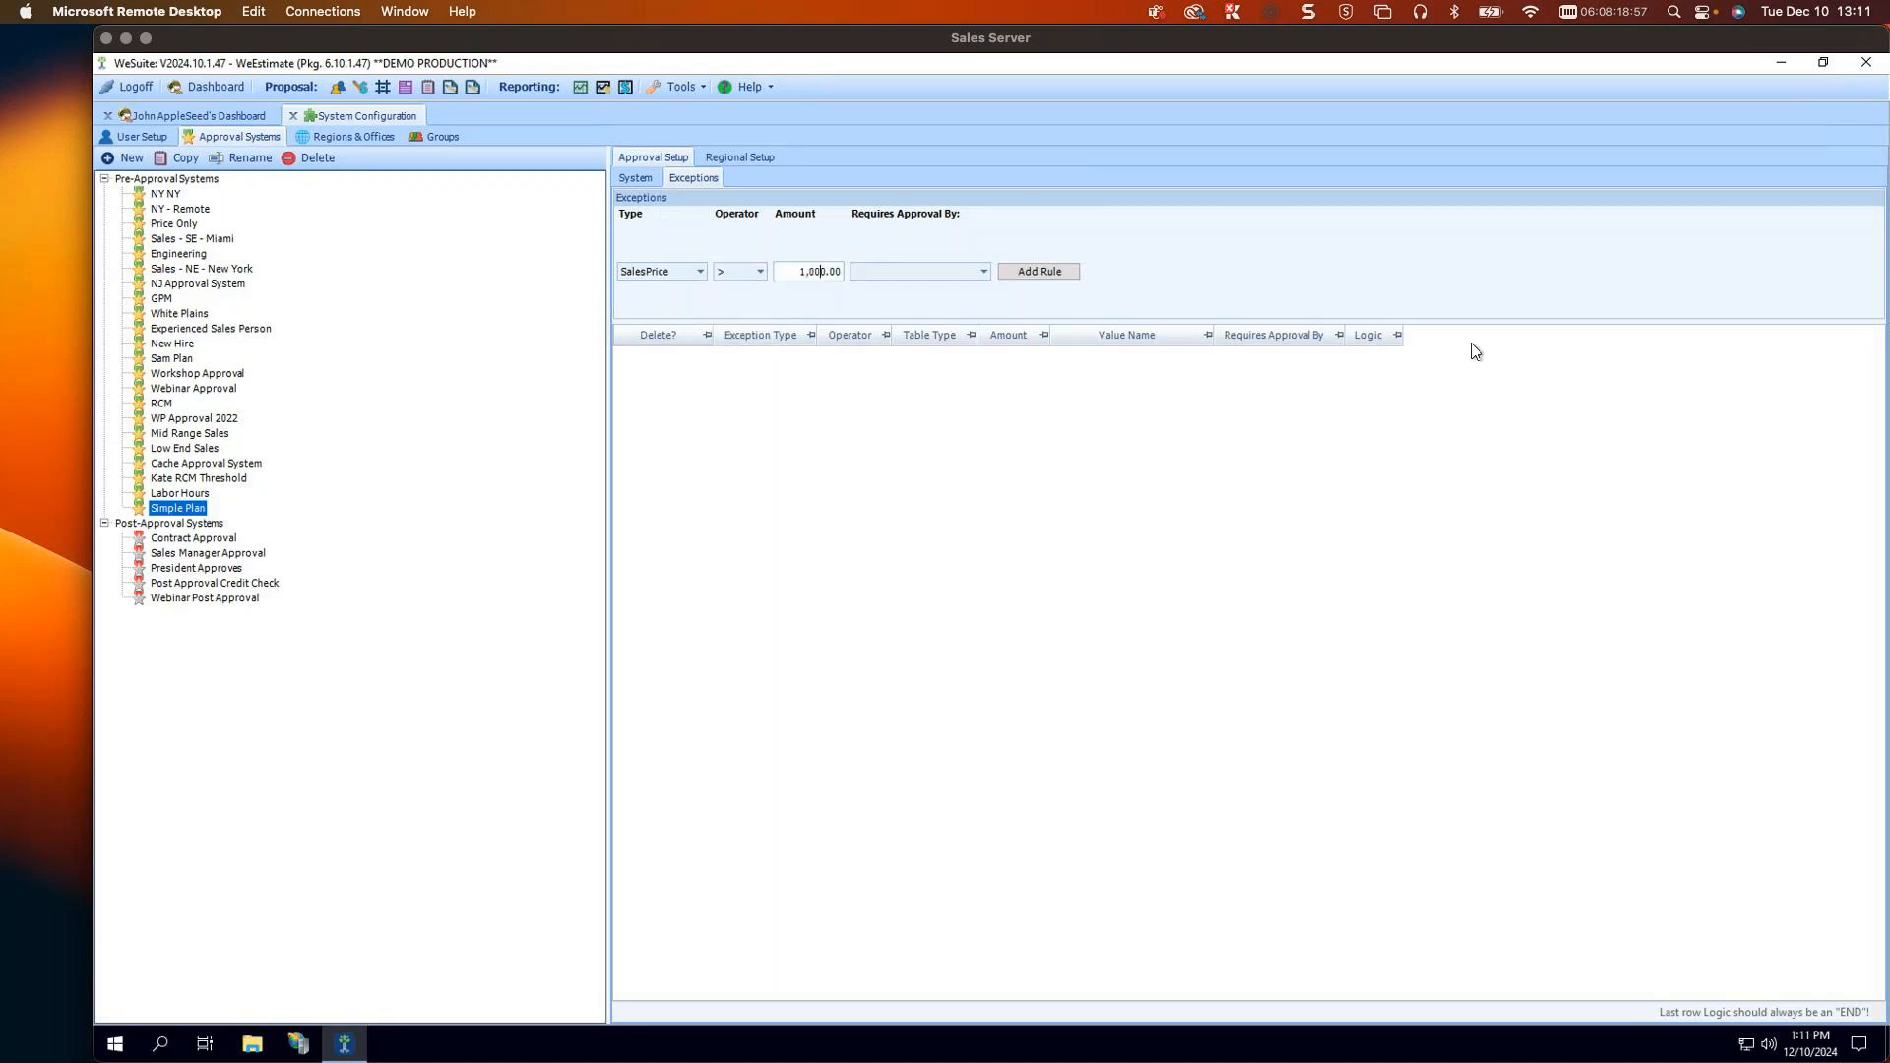
left_click(982, 274)
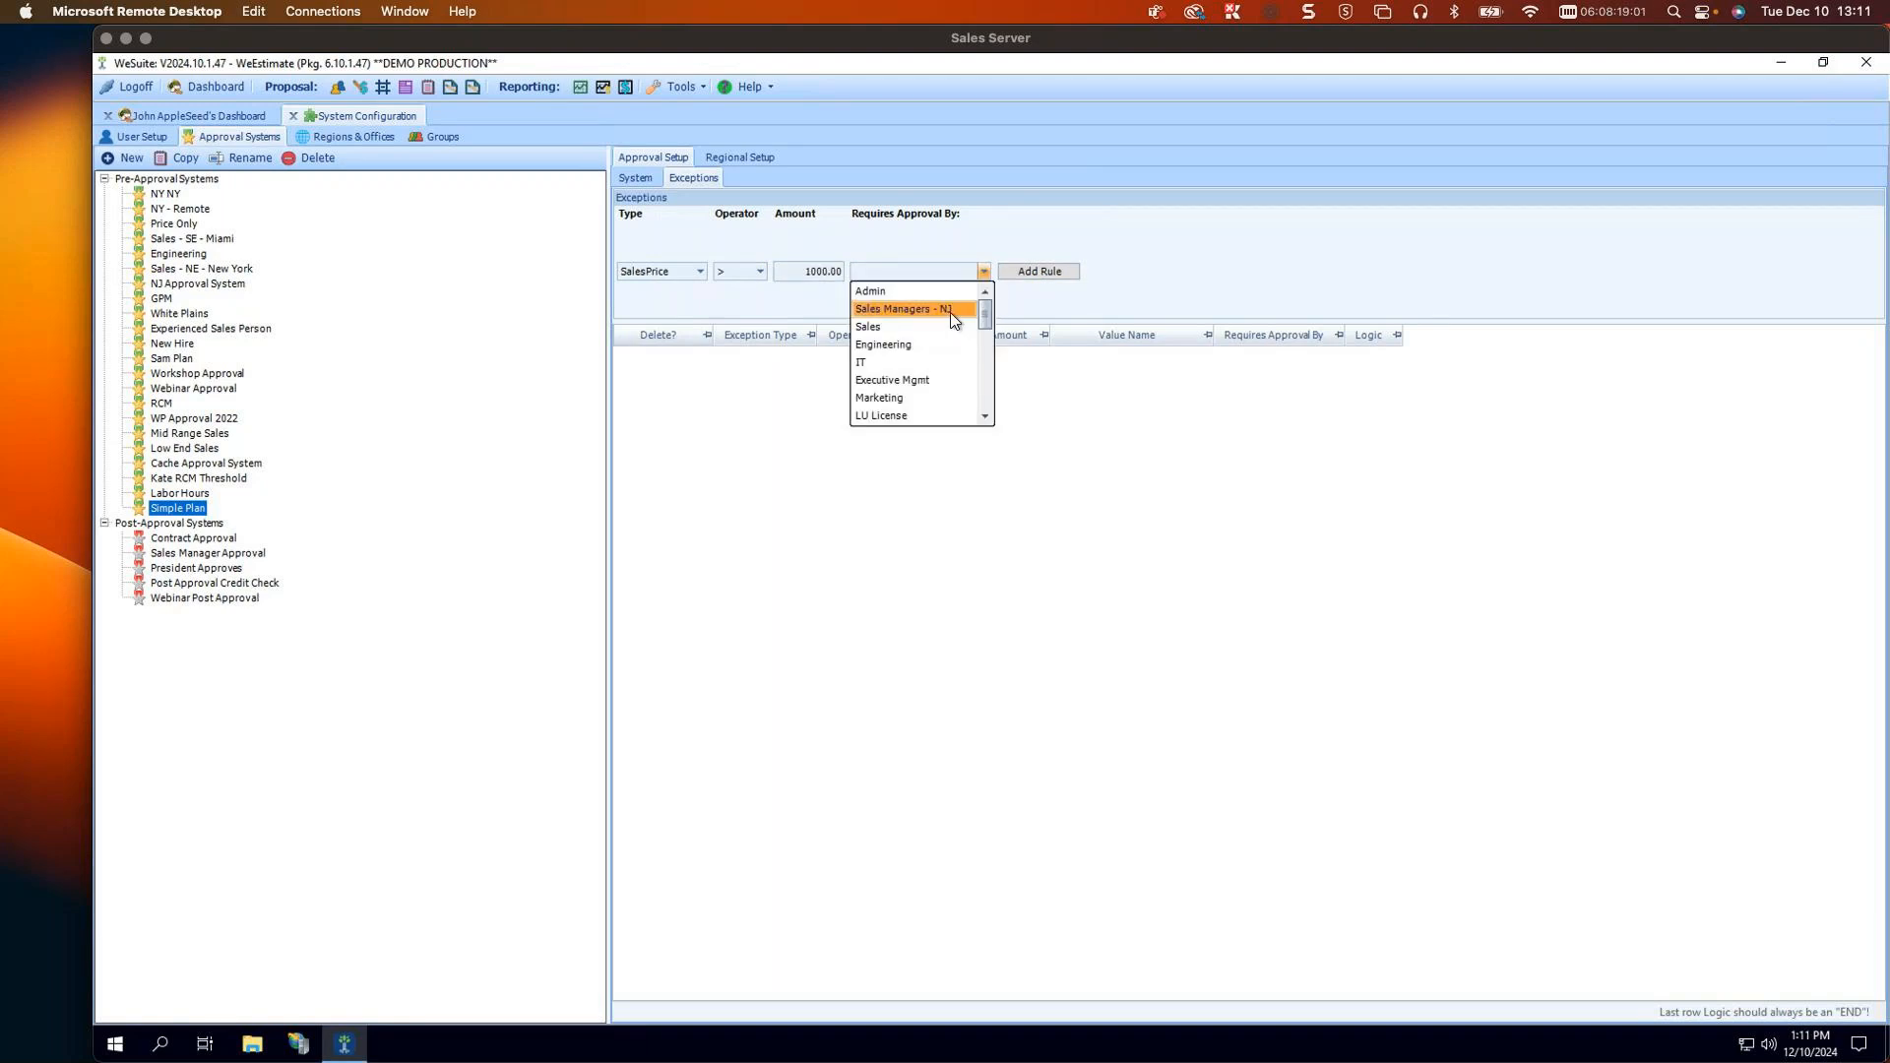
left_click(950, 315)
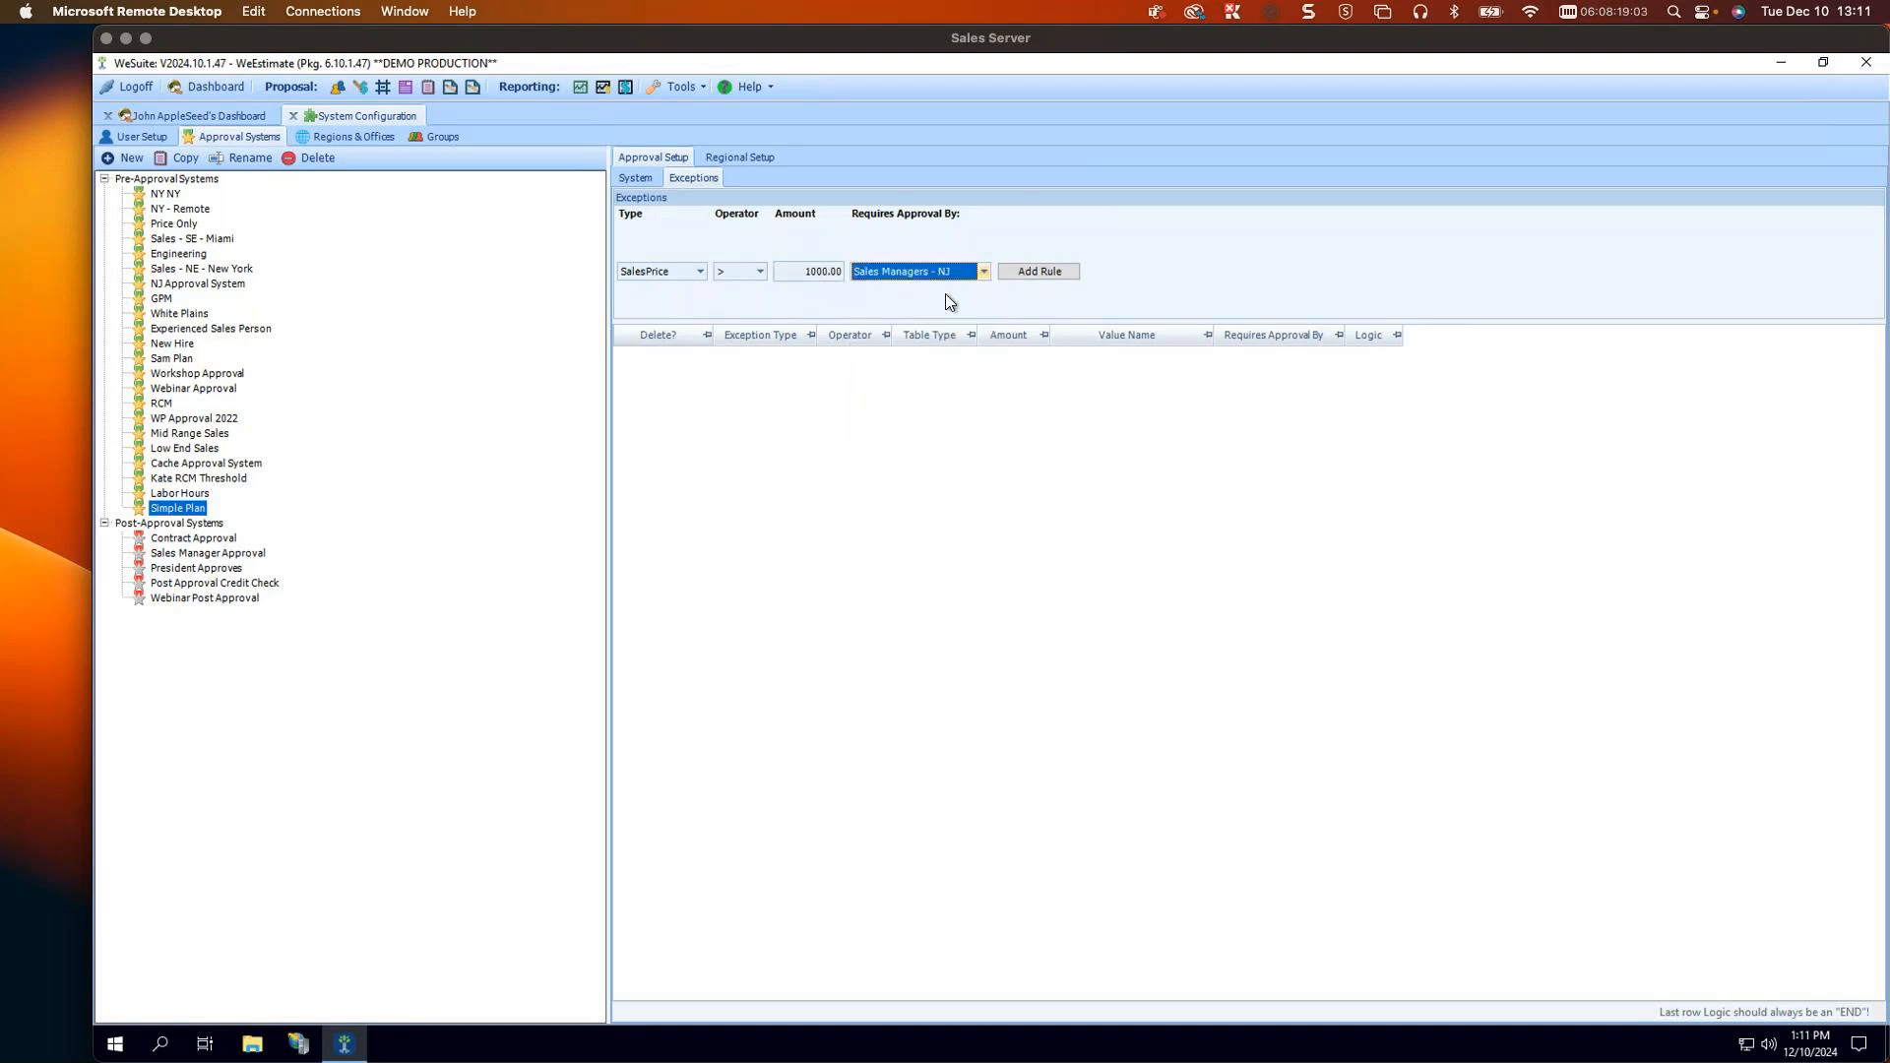
left_click(1039, 276)
Step: Set the logic of the SalesPrice exception rule to END
left_click(754, 358)
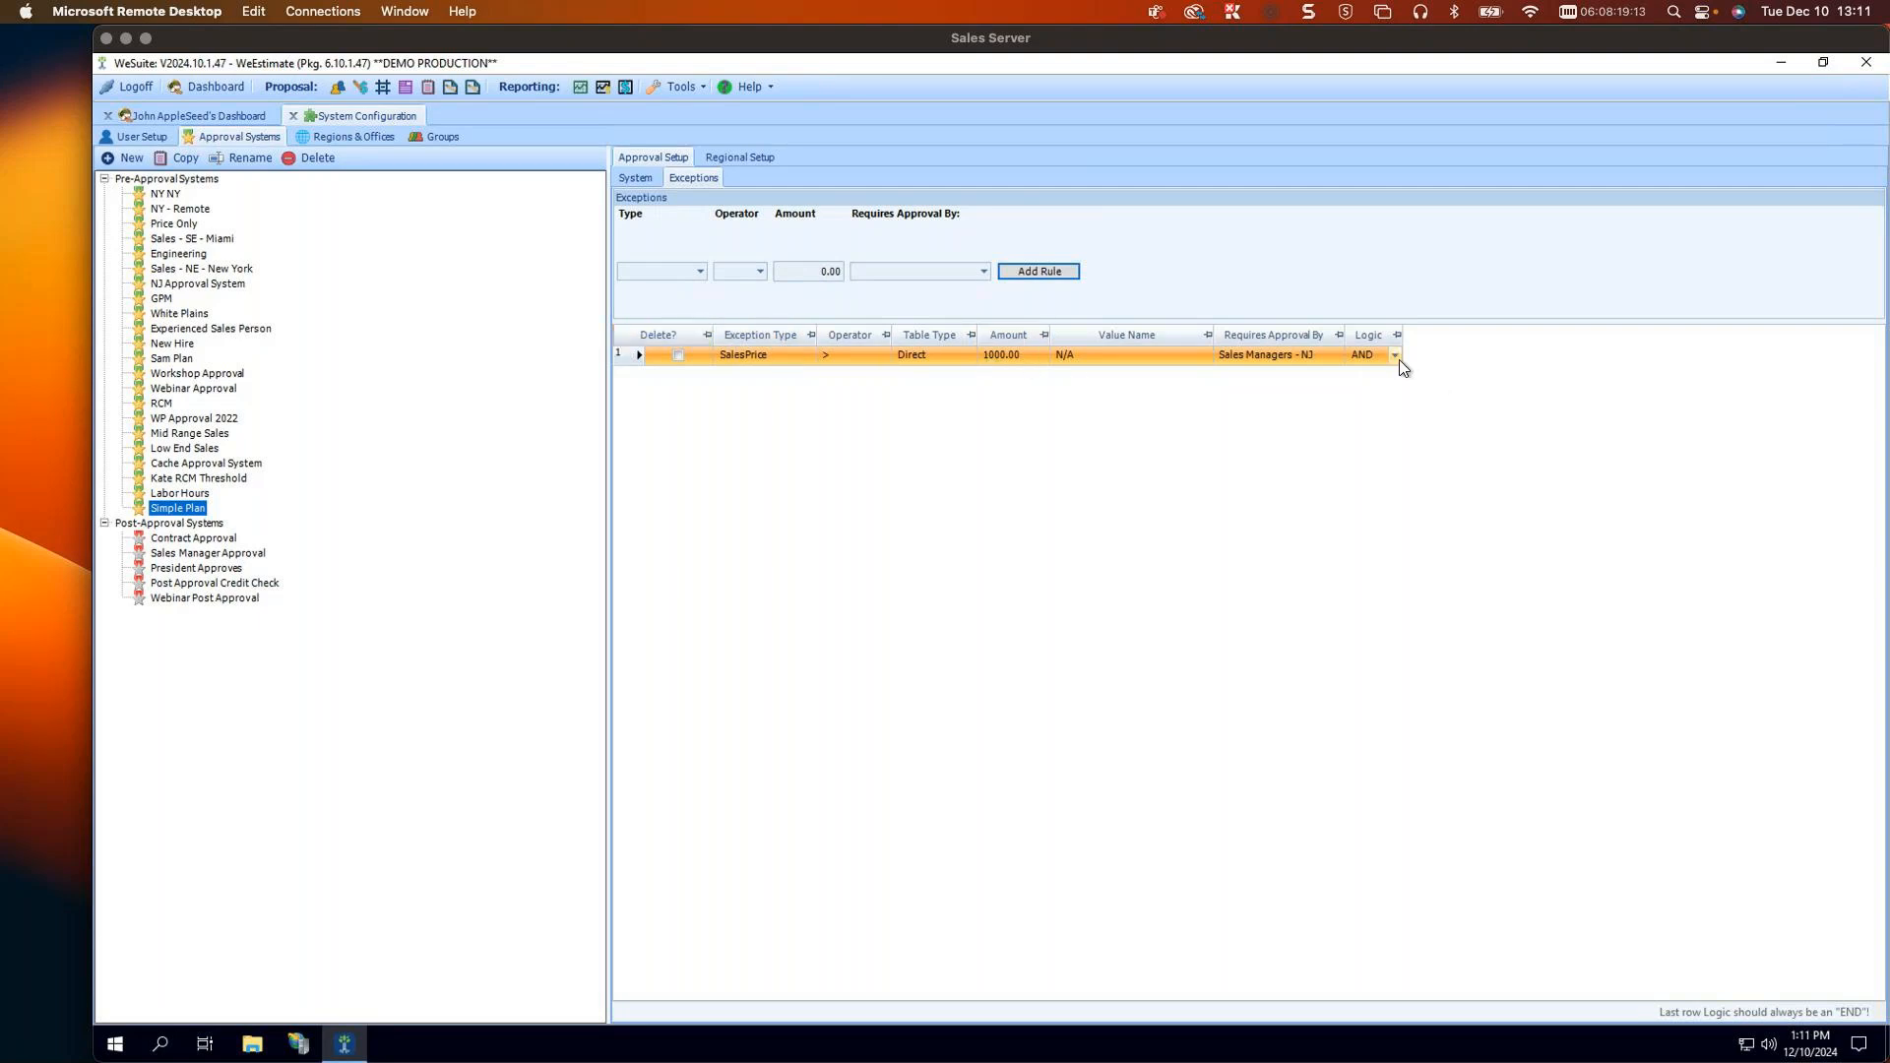
left_click(1395, 356)
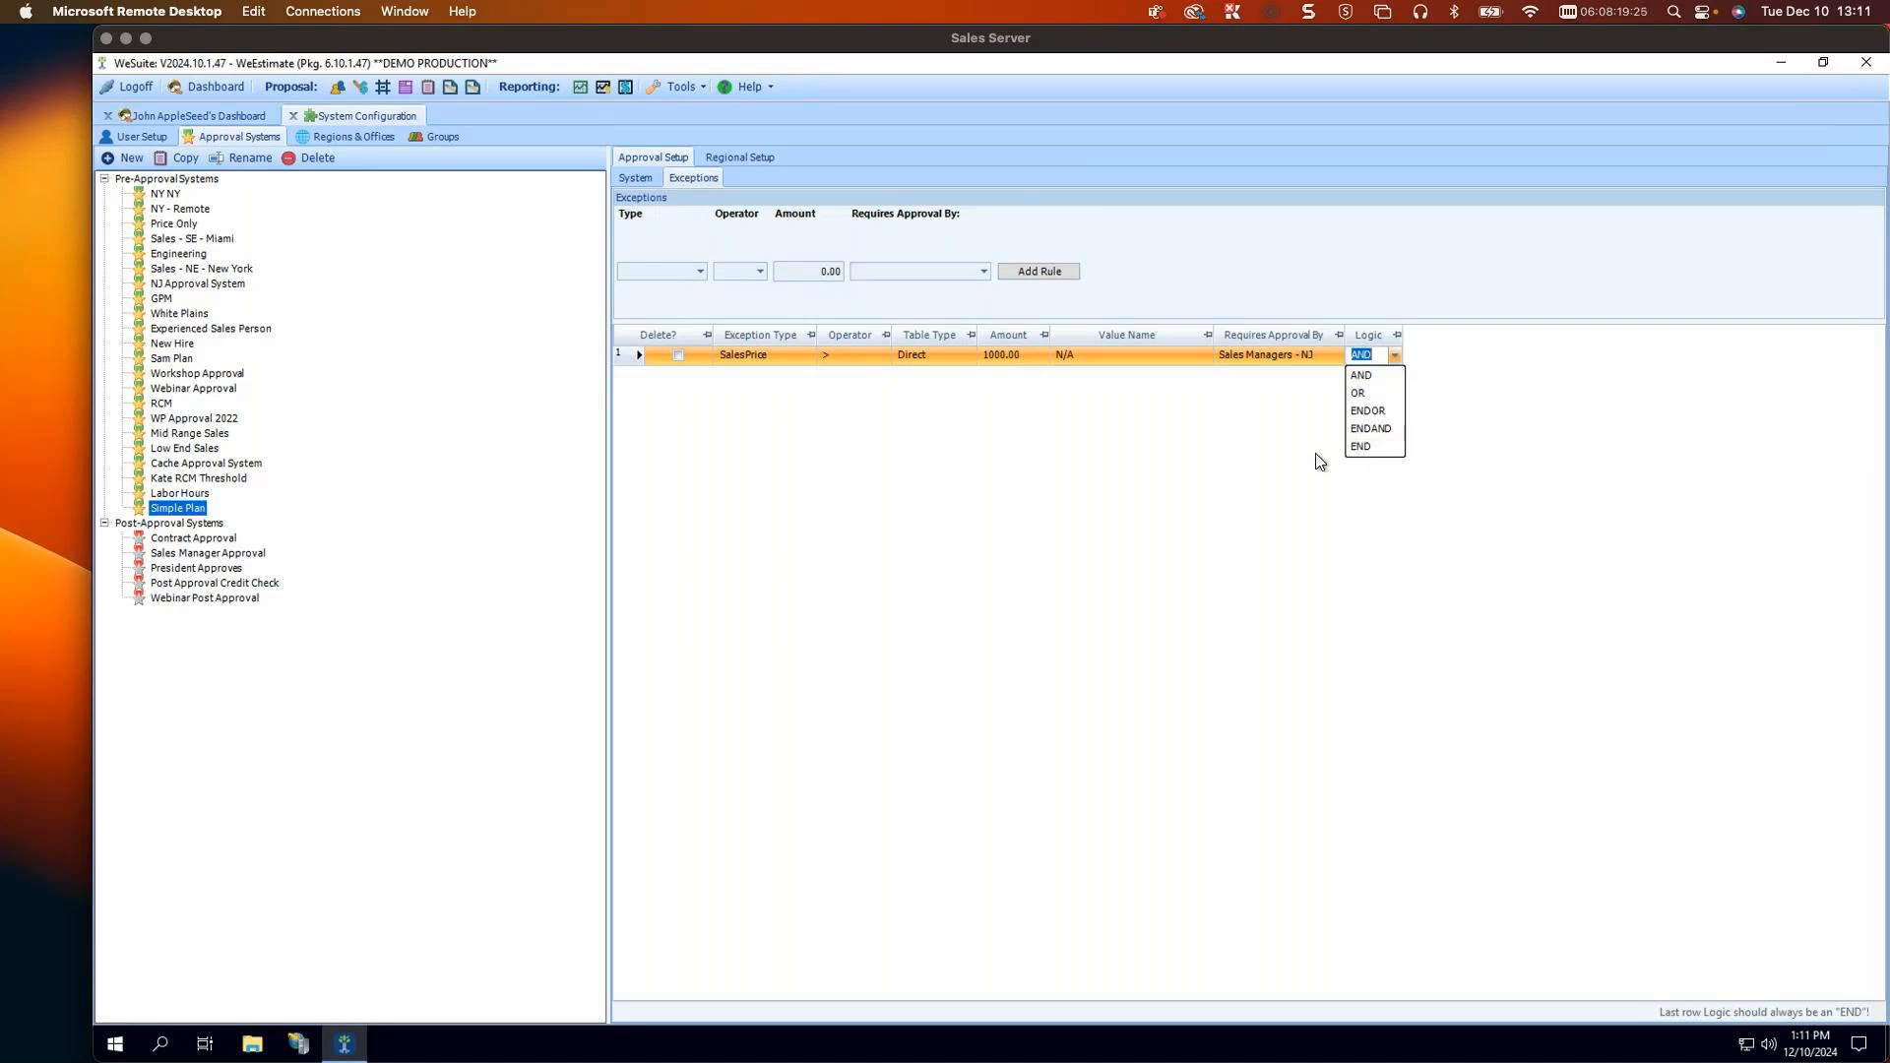
left_click(1372, 449)
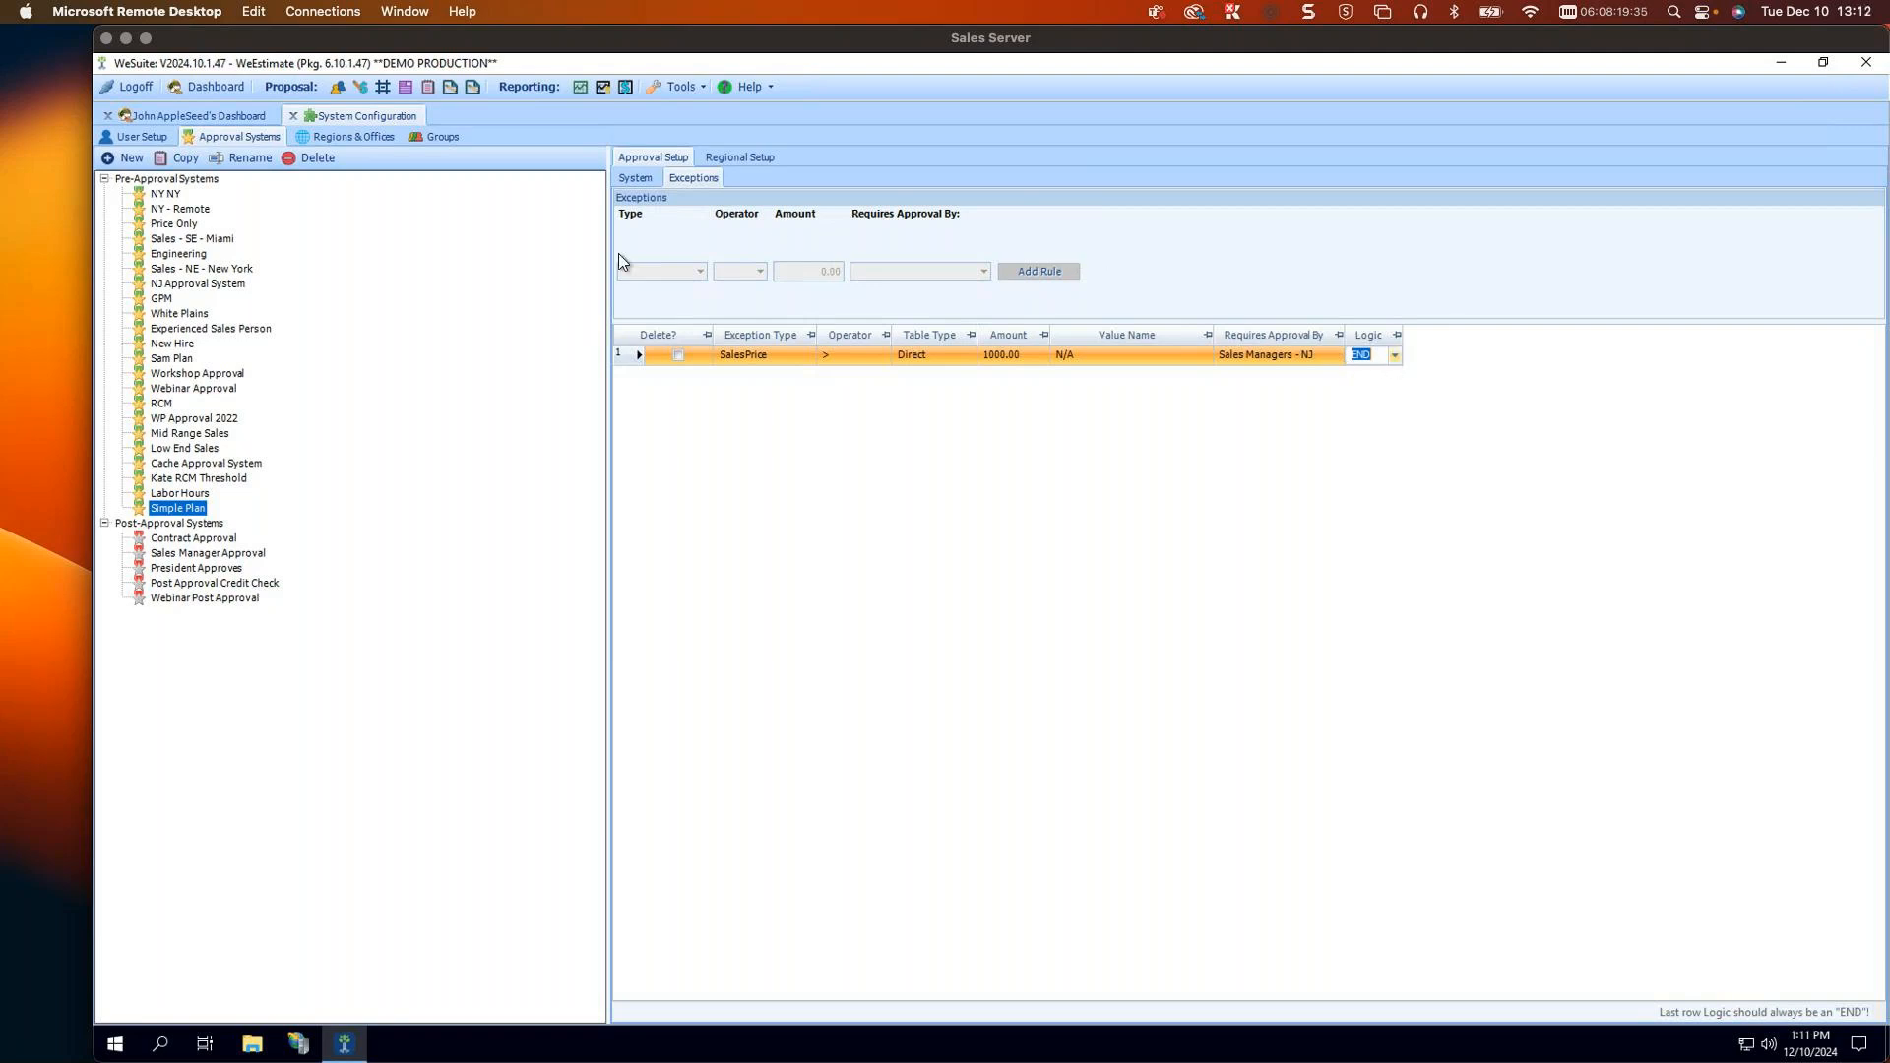
Step: Change the logic of the SalesPrice exception rule to ENDOR
left_click(1395, 355)
left_click(1382, 416)
left_click(700, 272)
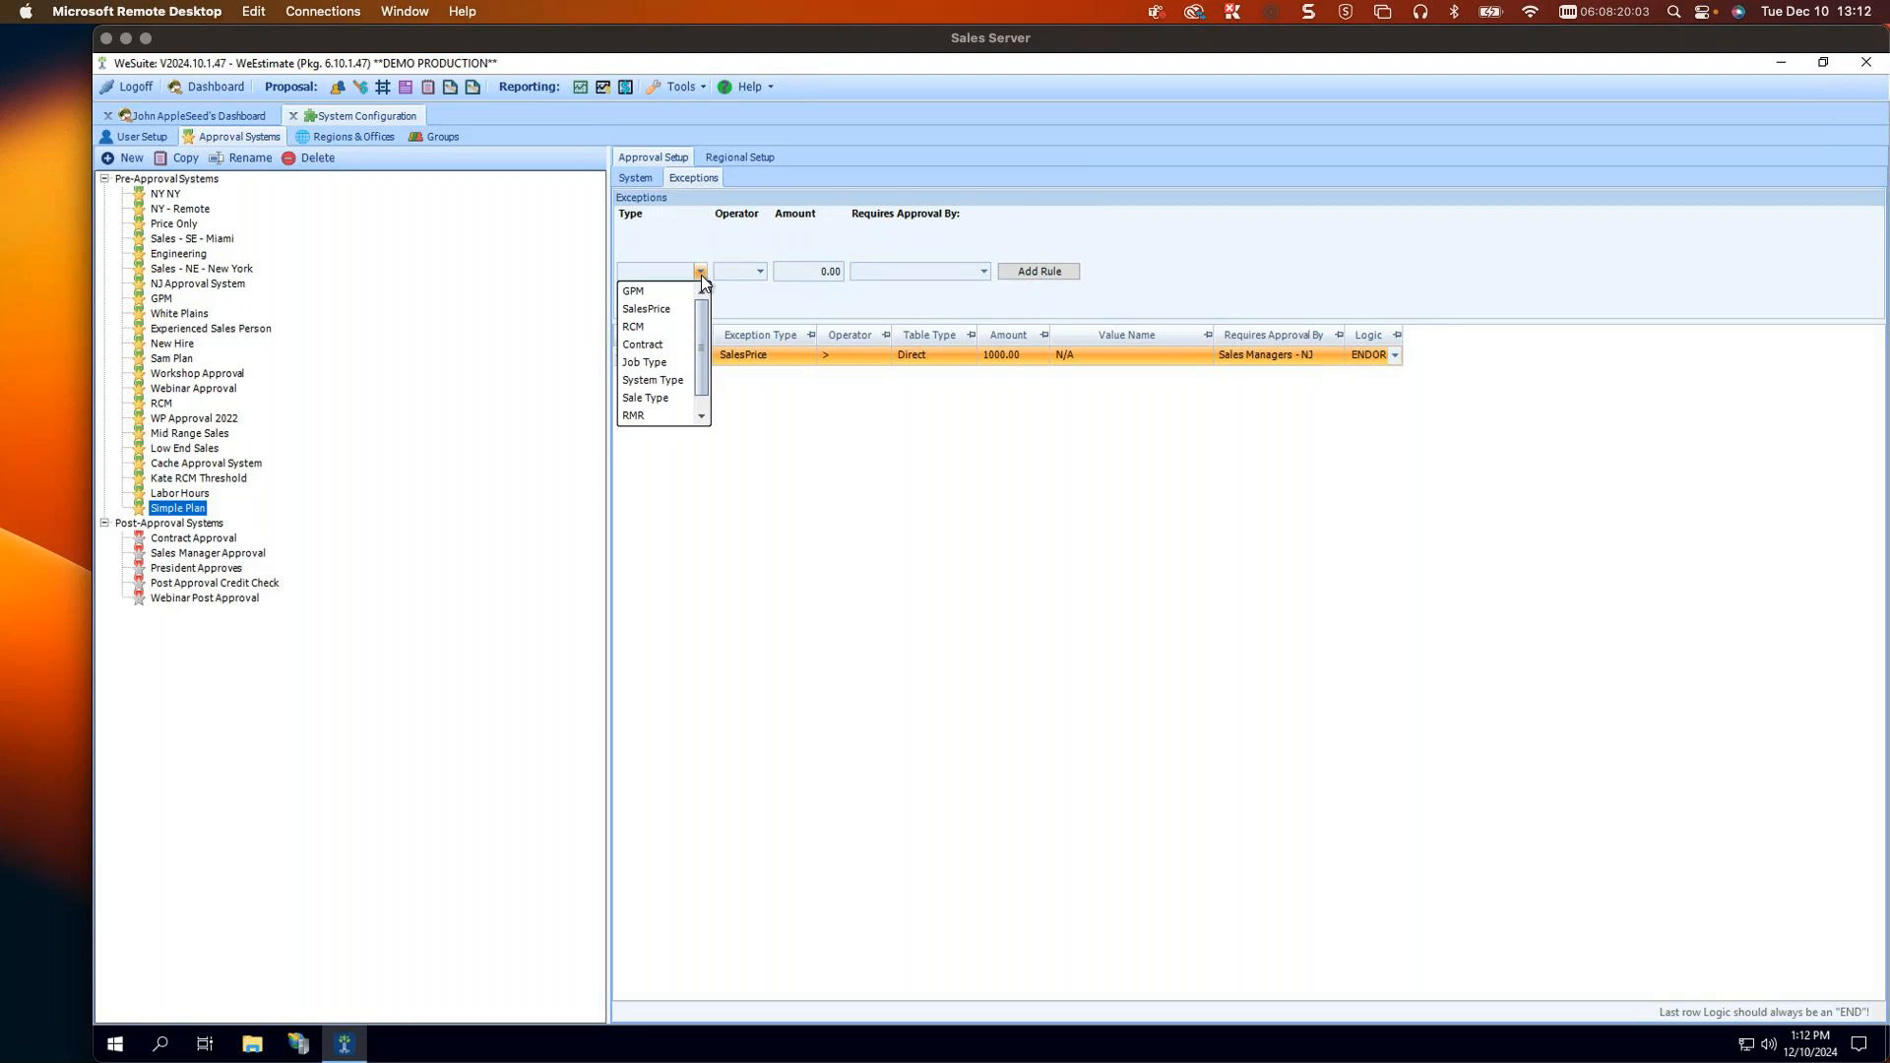
left_click(1394, 362)
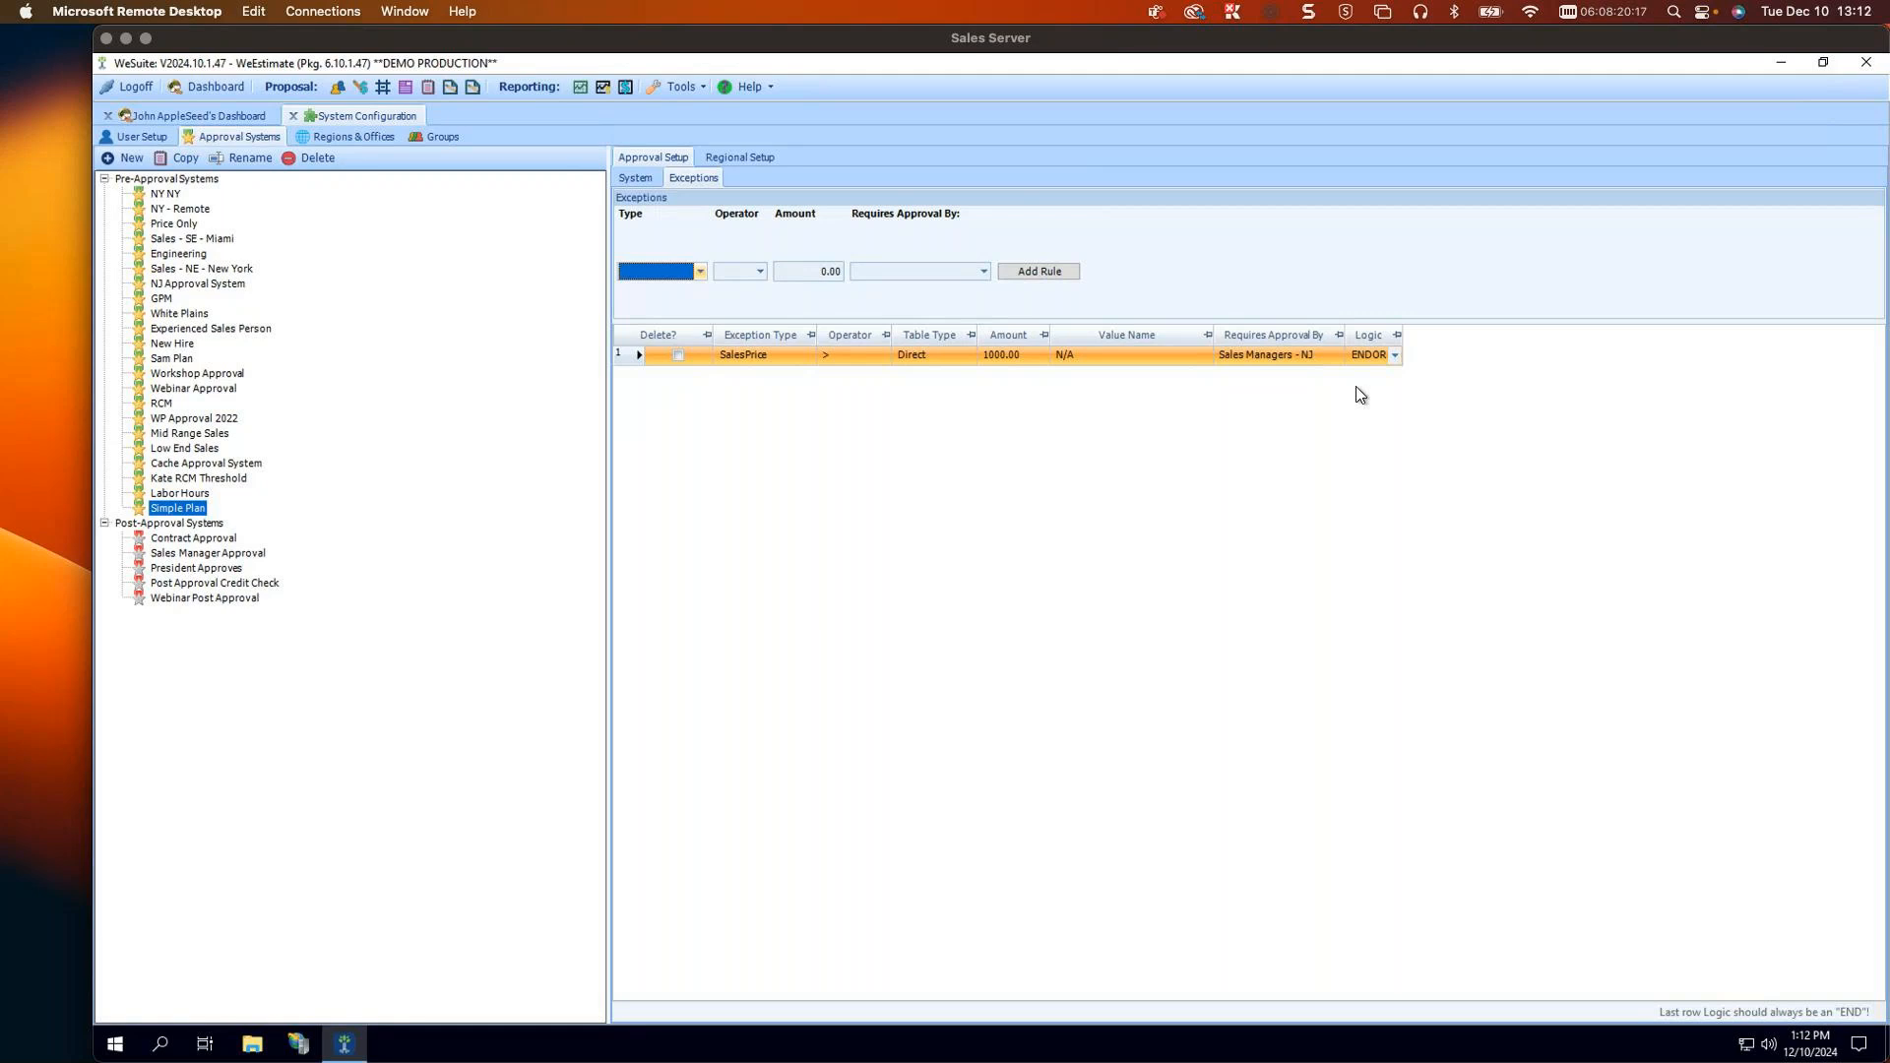
left_click(1222, 359)
Step: Set the SalesPrice rule's logic to OR and add a GPM < 10.00 exception rule requiring approval by Sales Managers - NJ
left_click(1397, 356)
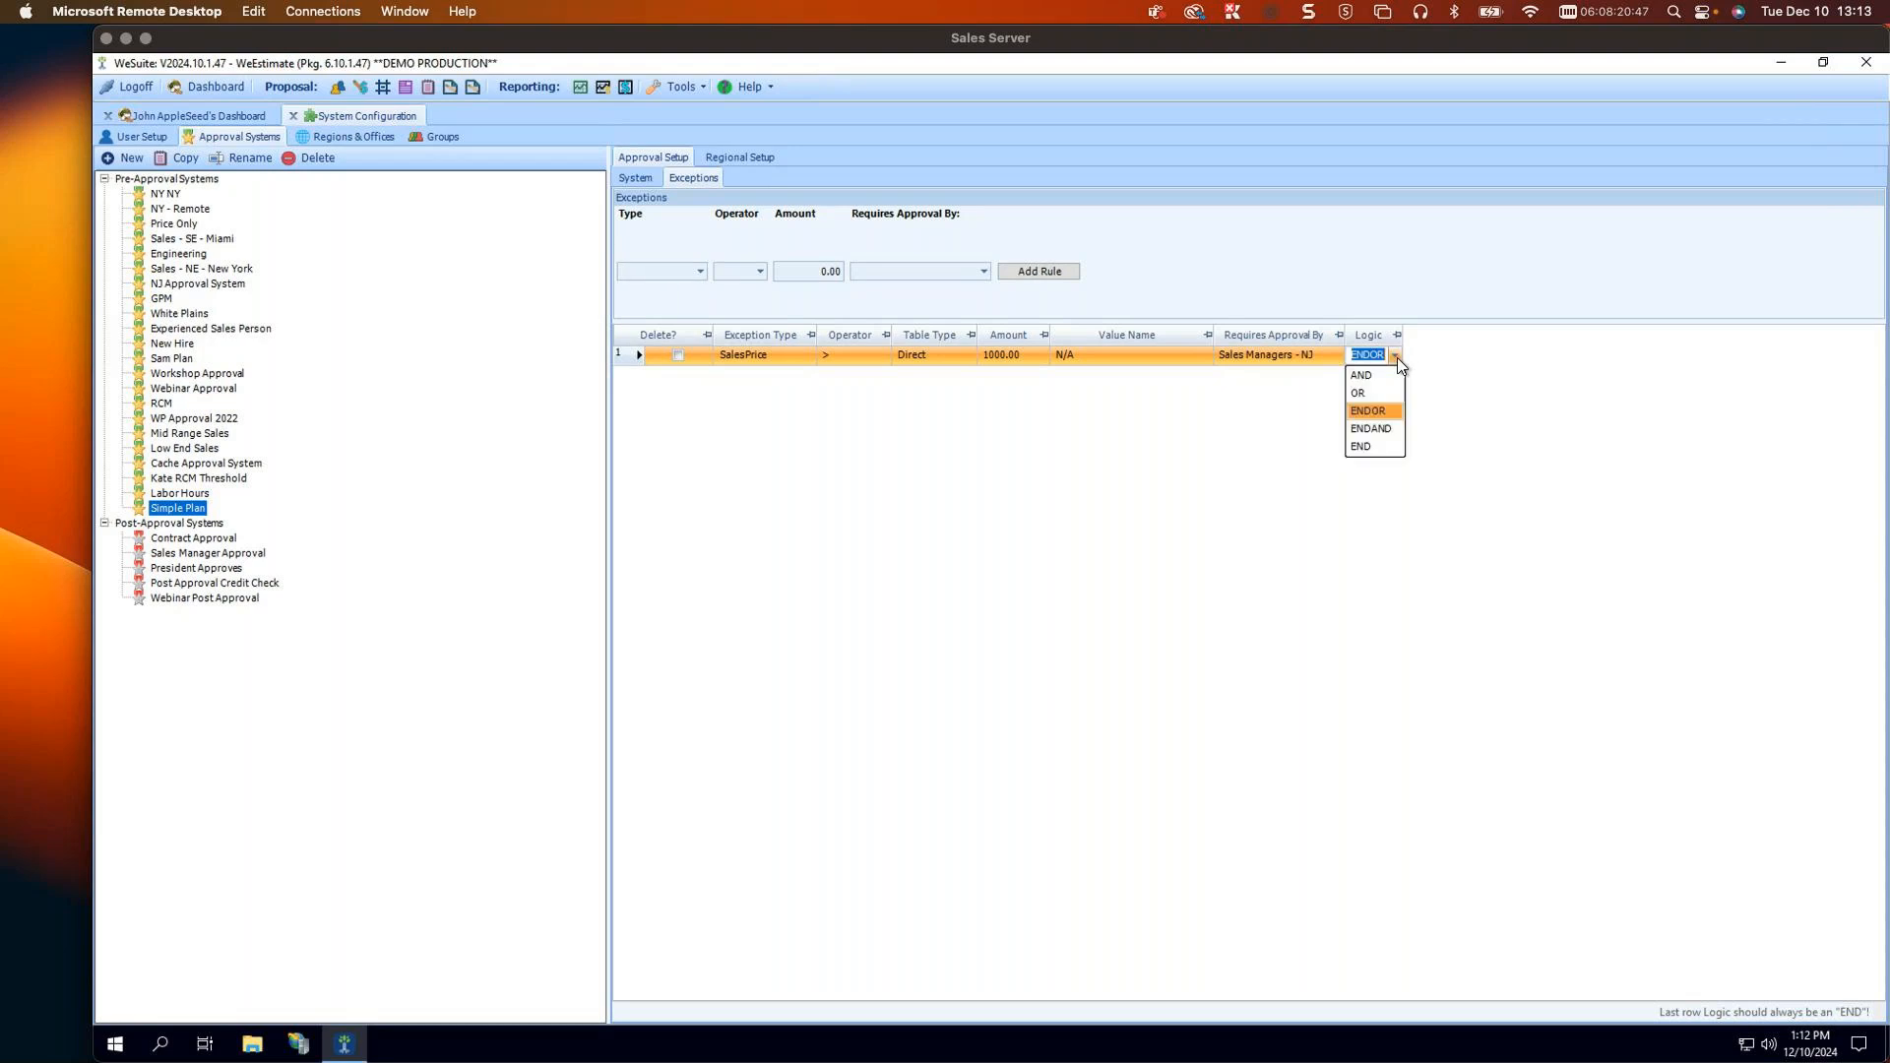
left_click(1379, 395)
left_click(700, 274)
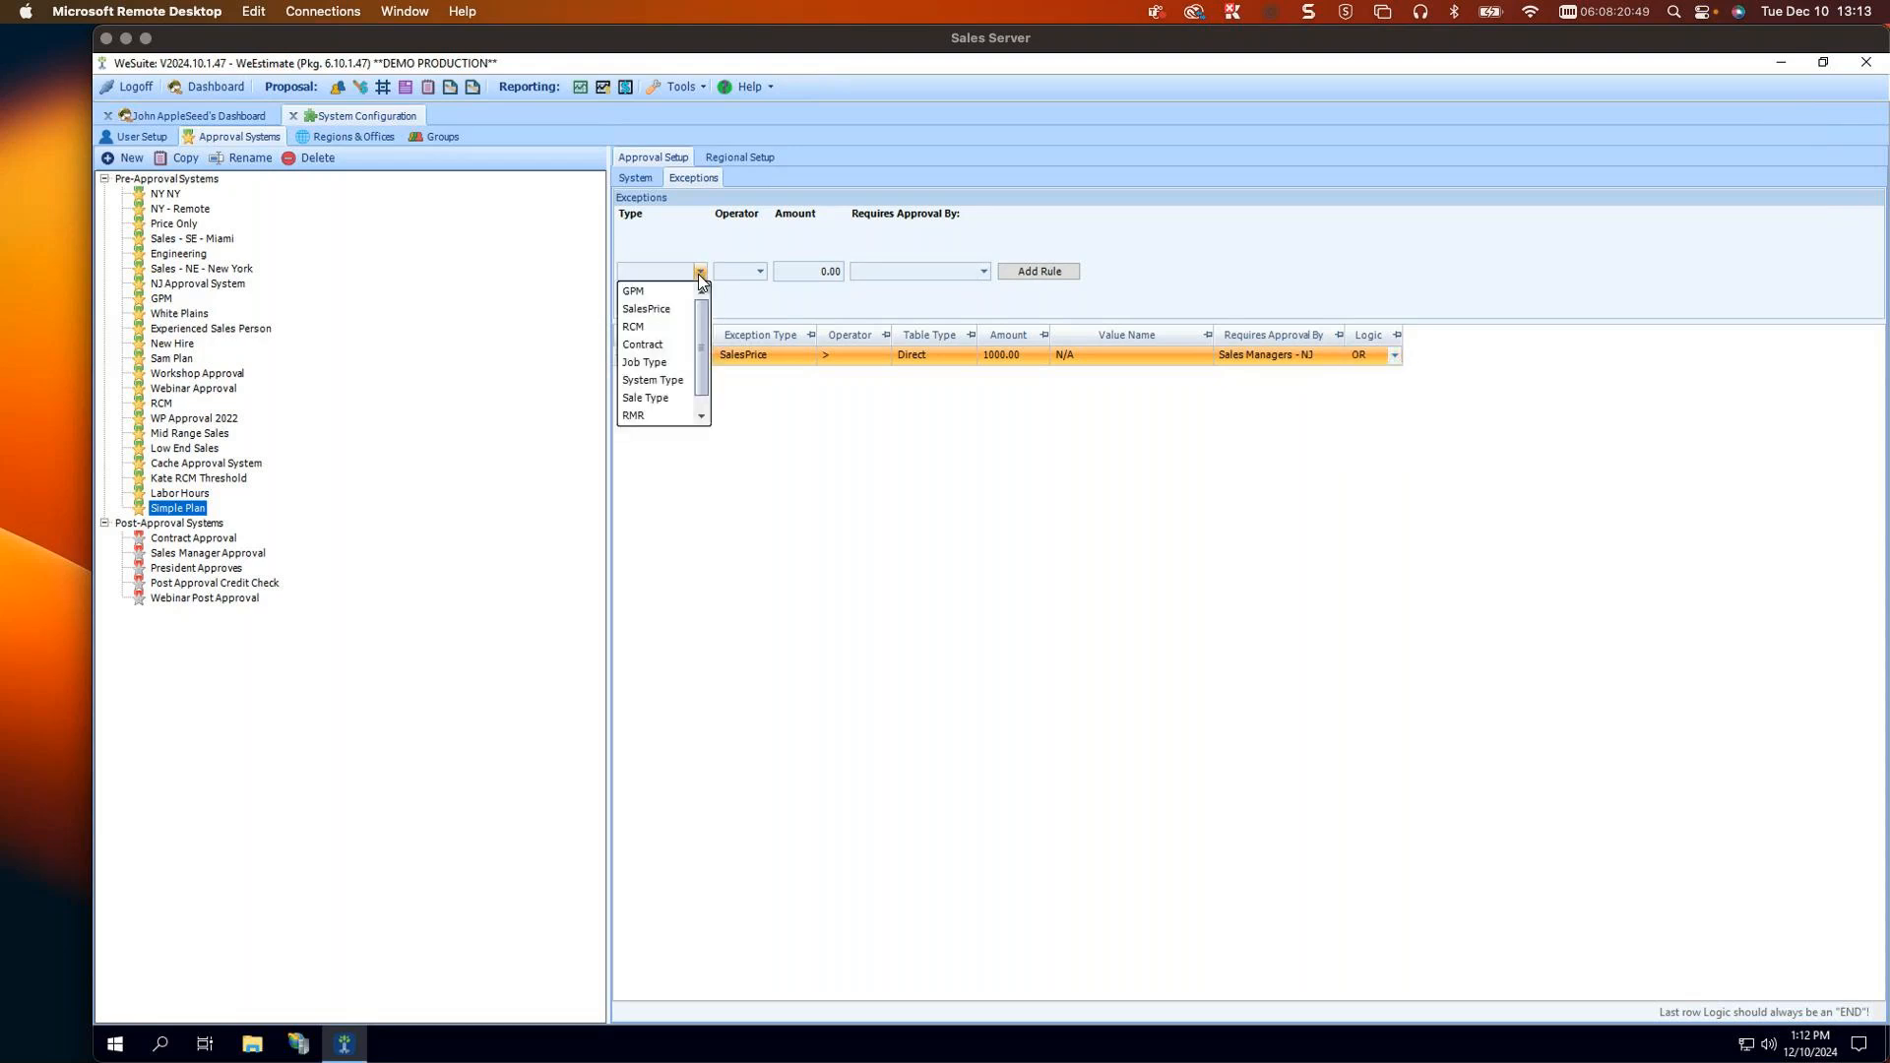
left_click(675, 295)
left_click(756, 274)
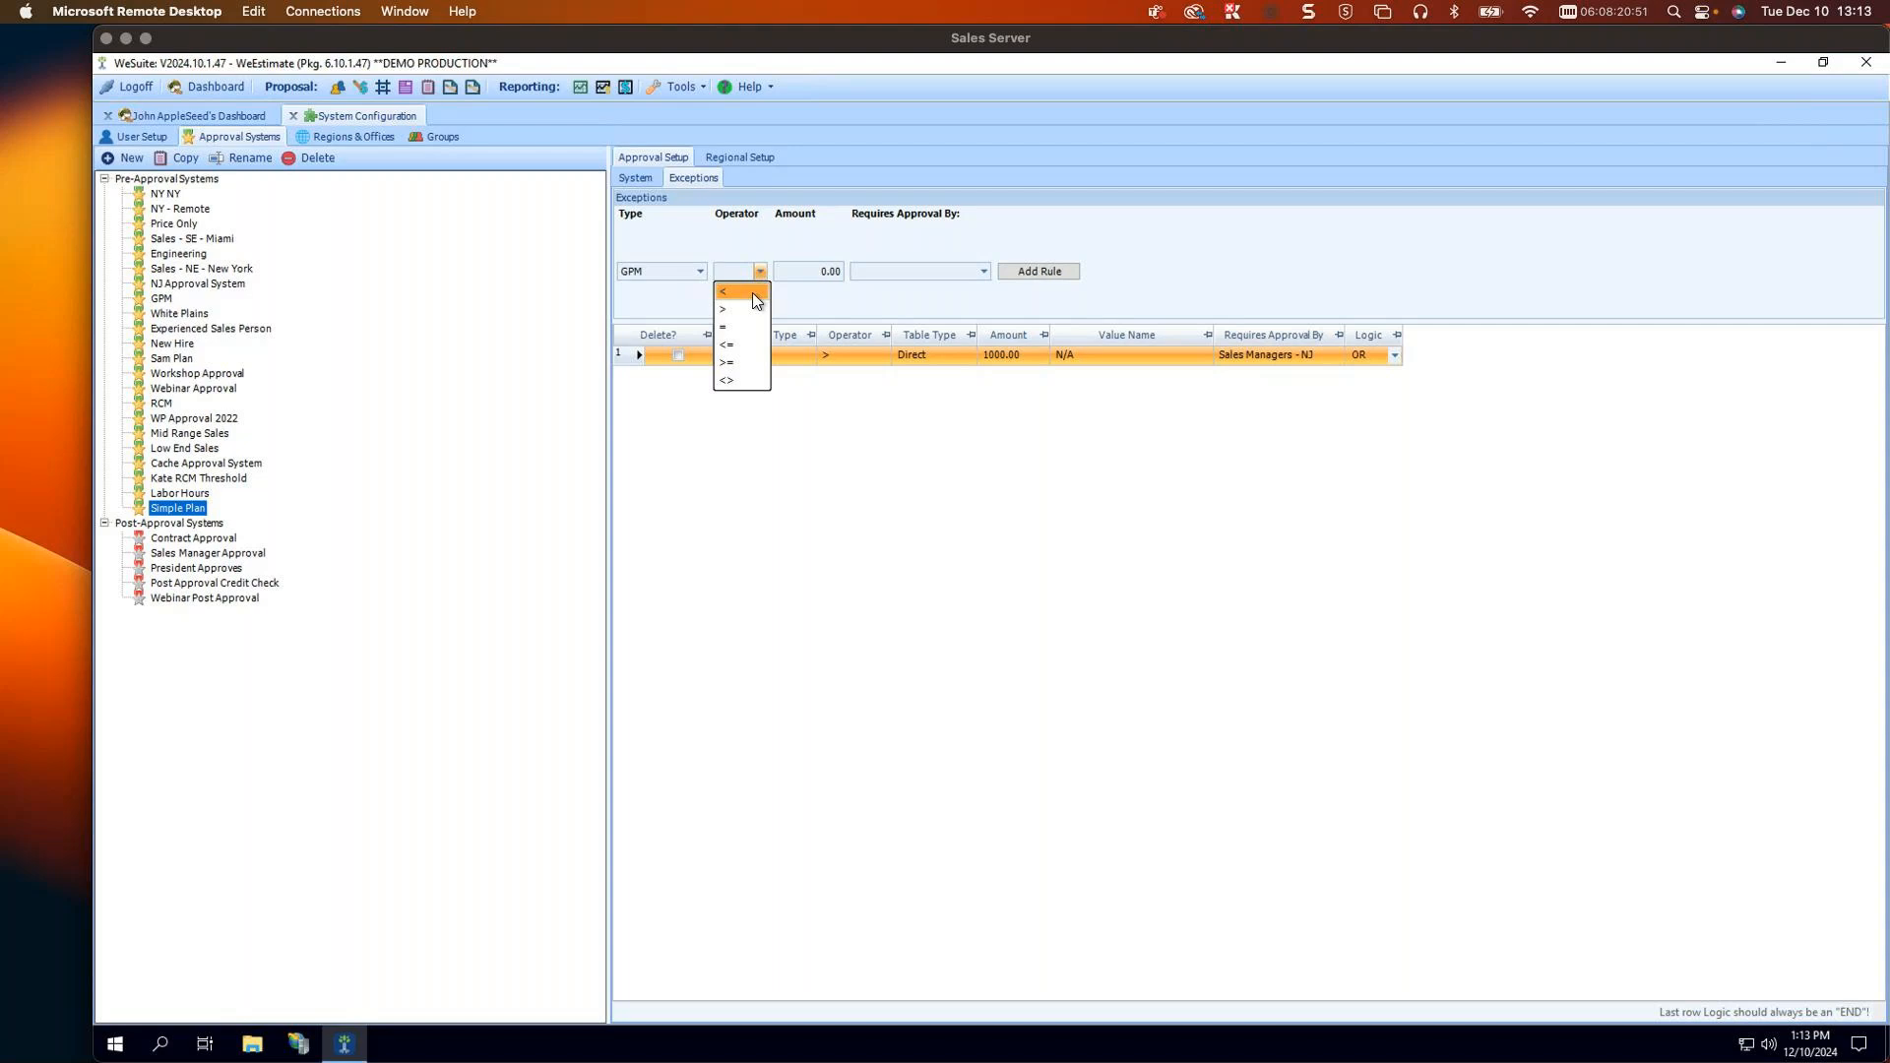
left_click(752, 291)
left_click(809, 271)
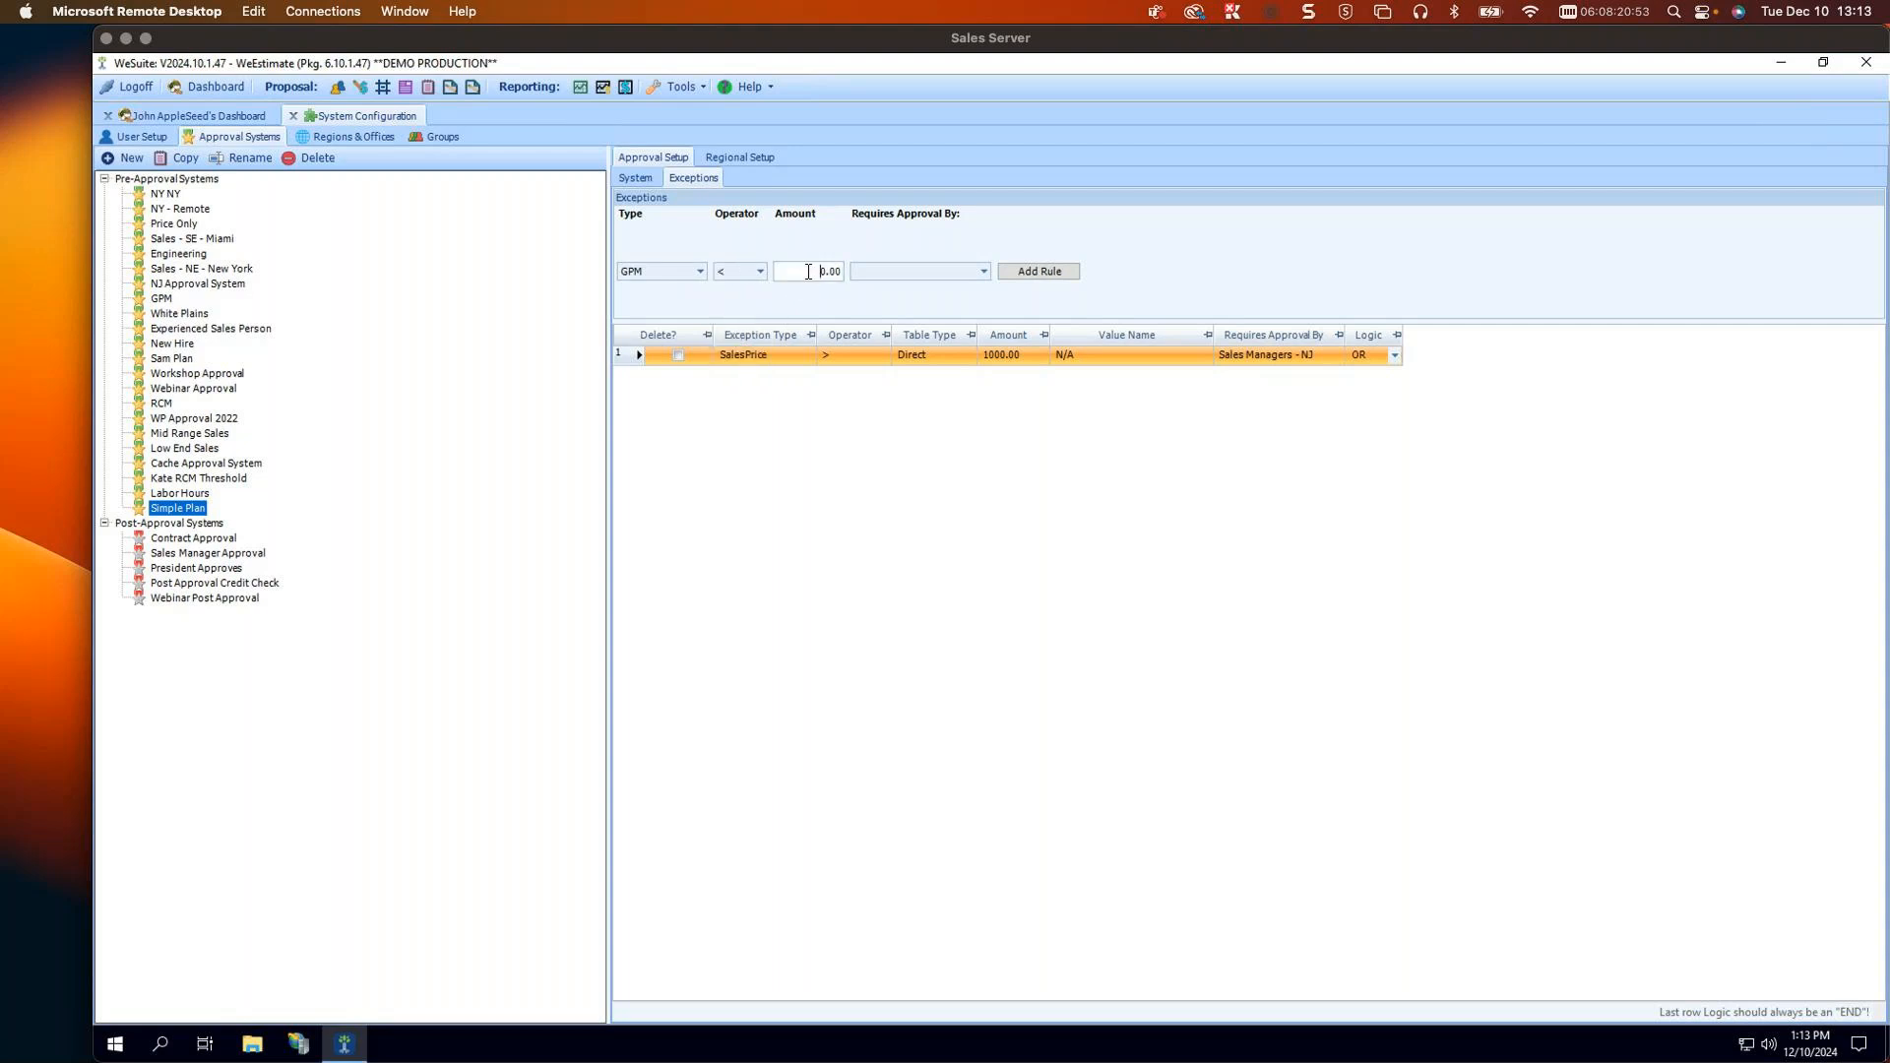
type("10")
key("BackSpace")
left_click(976, 273)
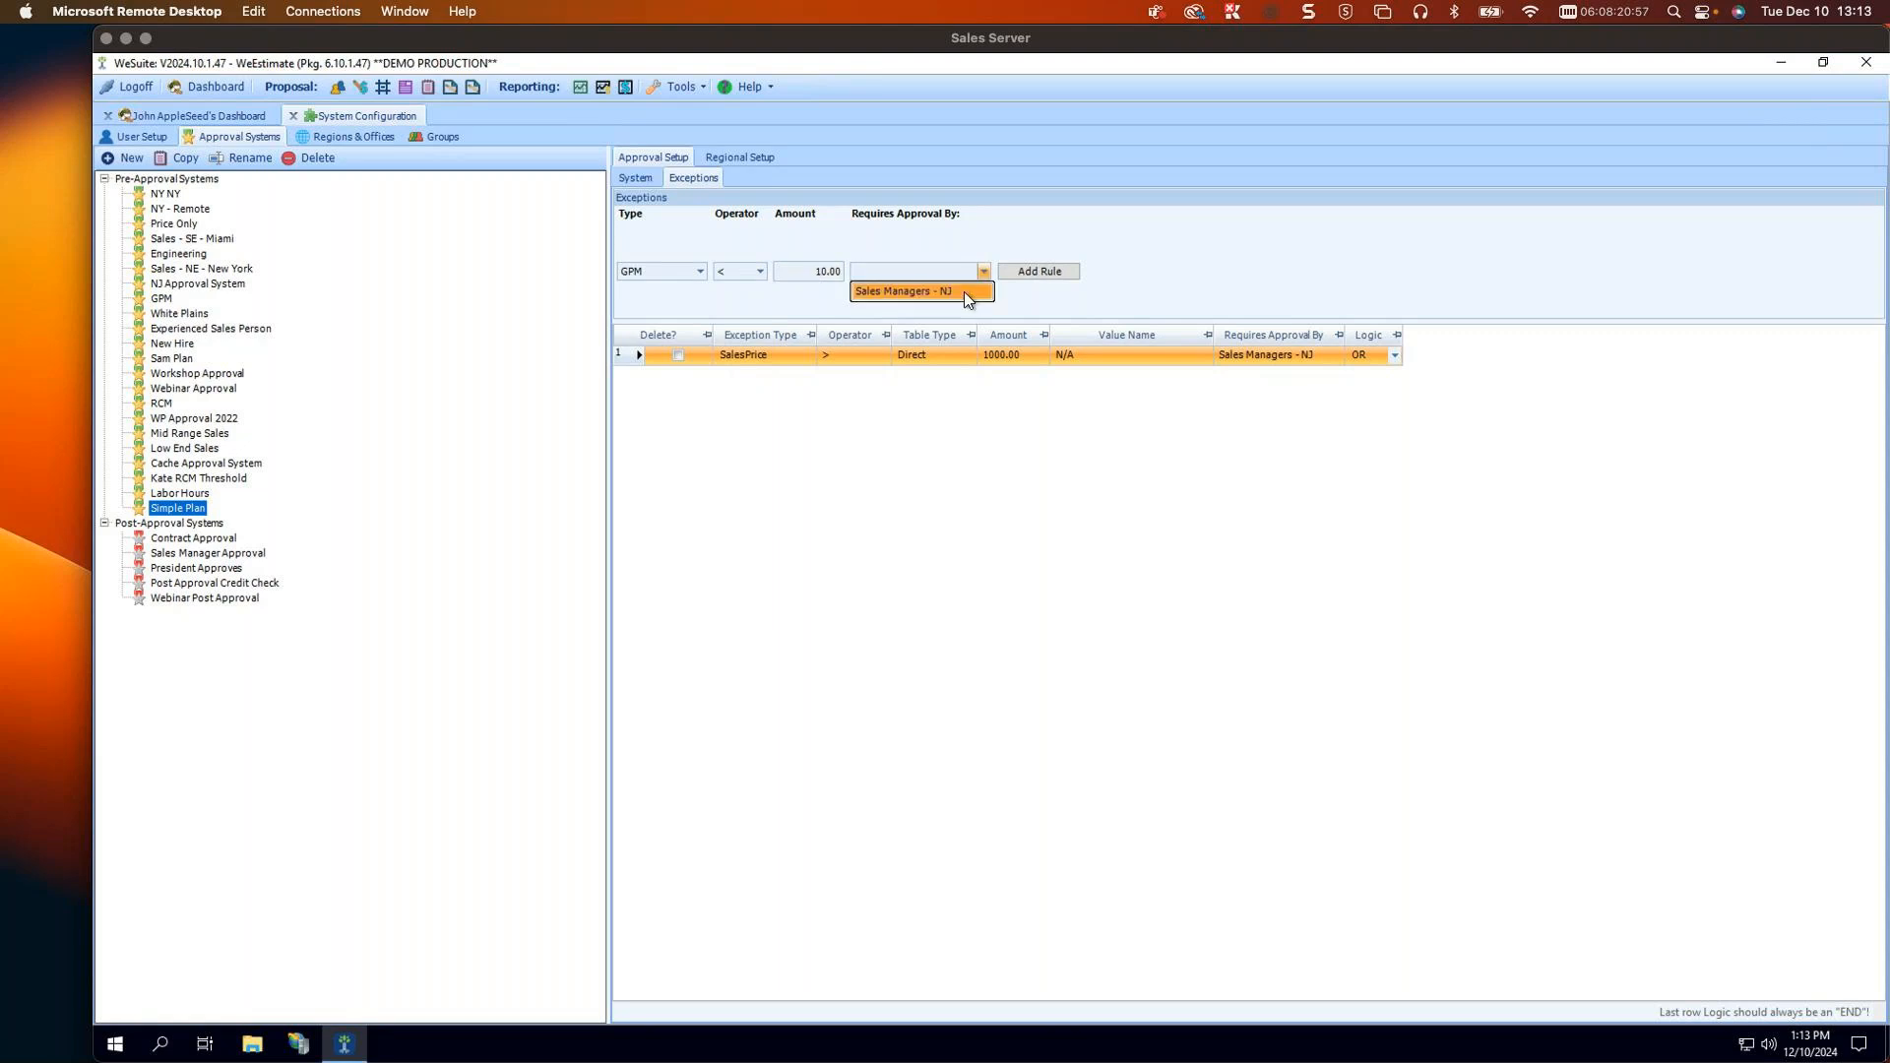
left_click(965, 291)
left_click(1038, 273)
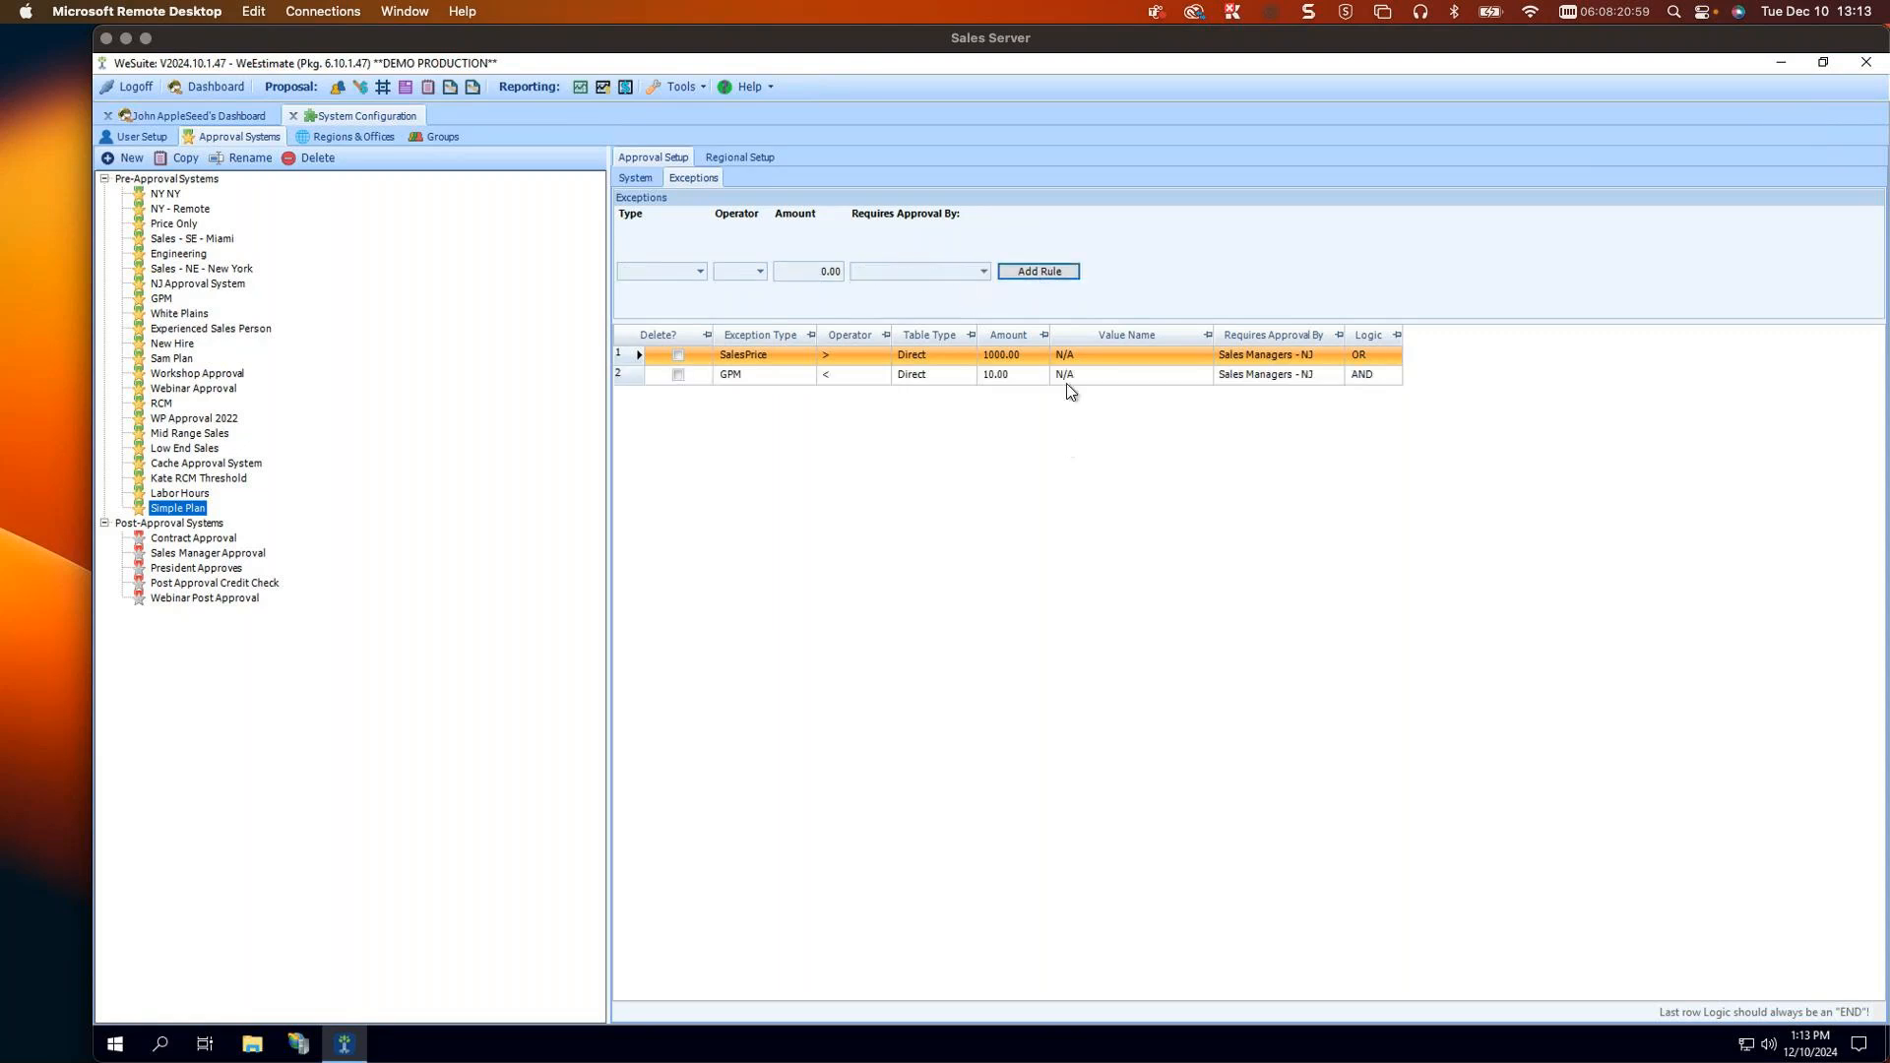
Step: Set the GPM rule's logic to ENDOR and add a System Type exception rule for Fire requiring approval by Sales Managers - NJ
left_click(1392, 378)
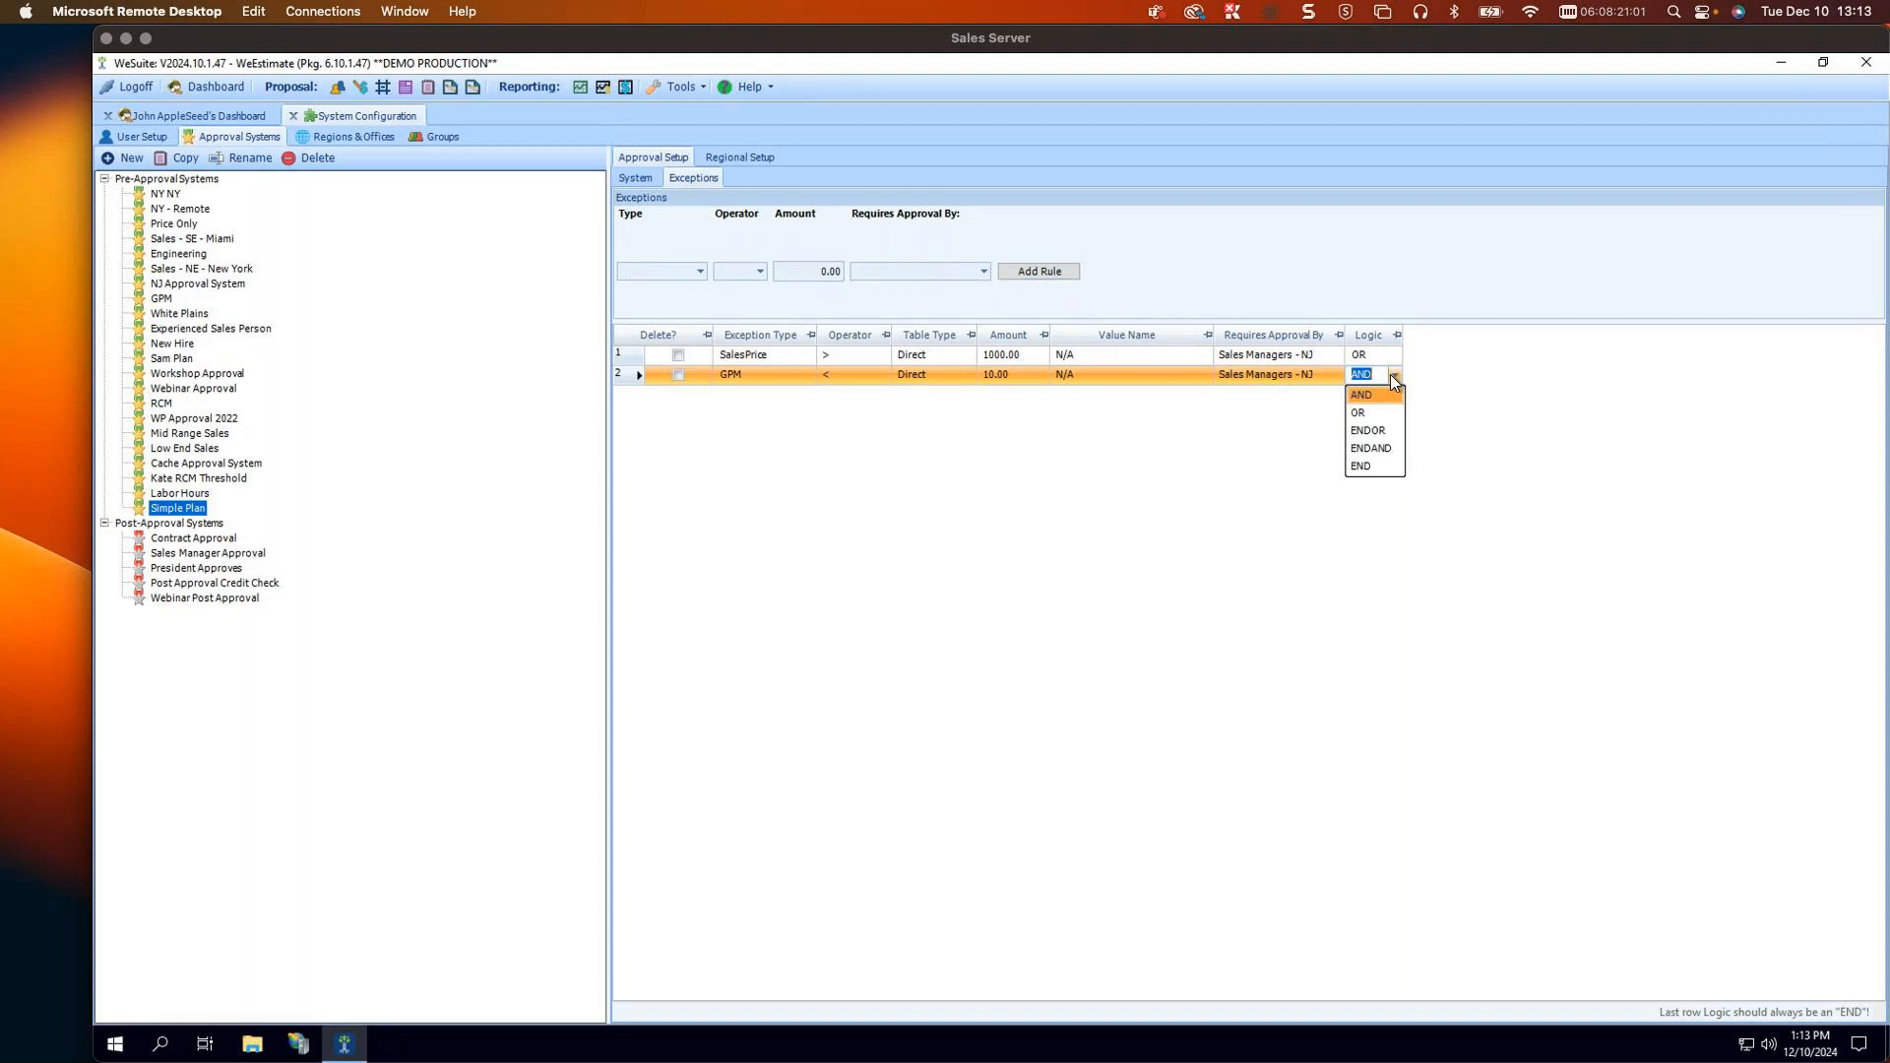
left_click(700, 272)
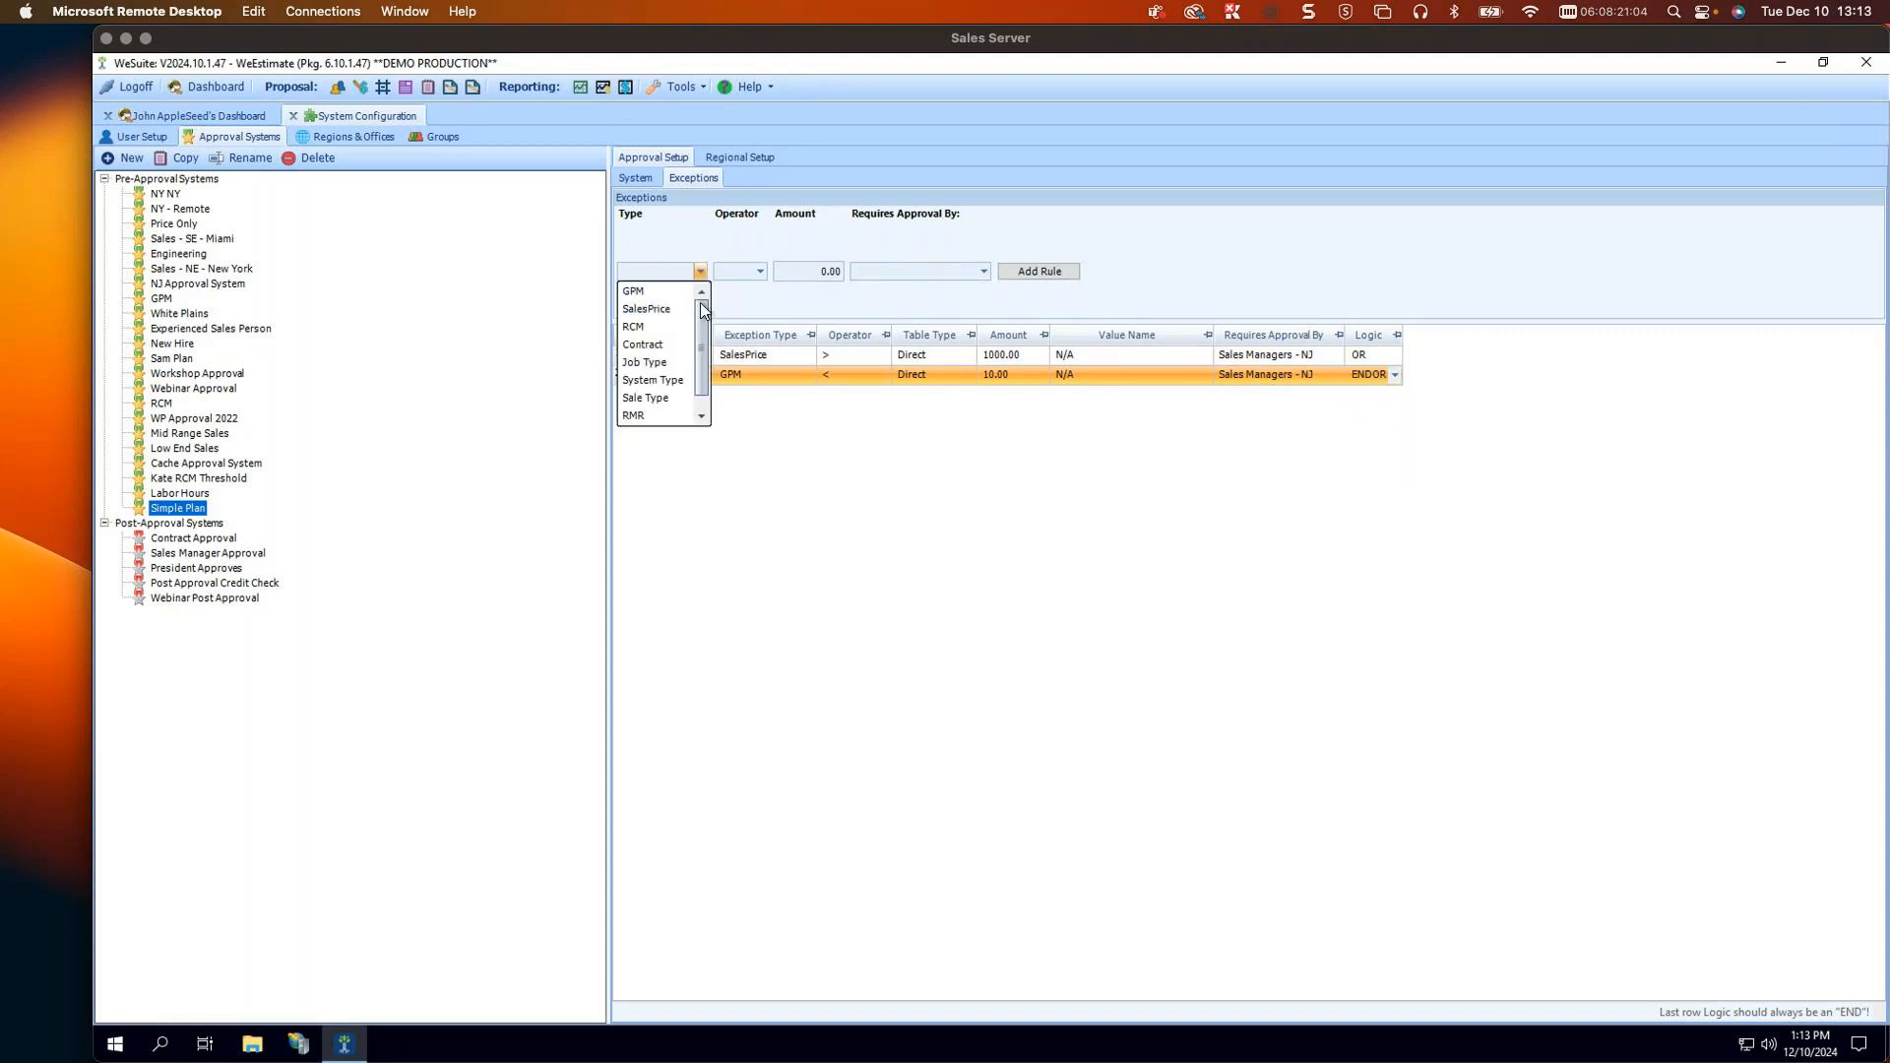
left_click(653, 380)
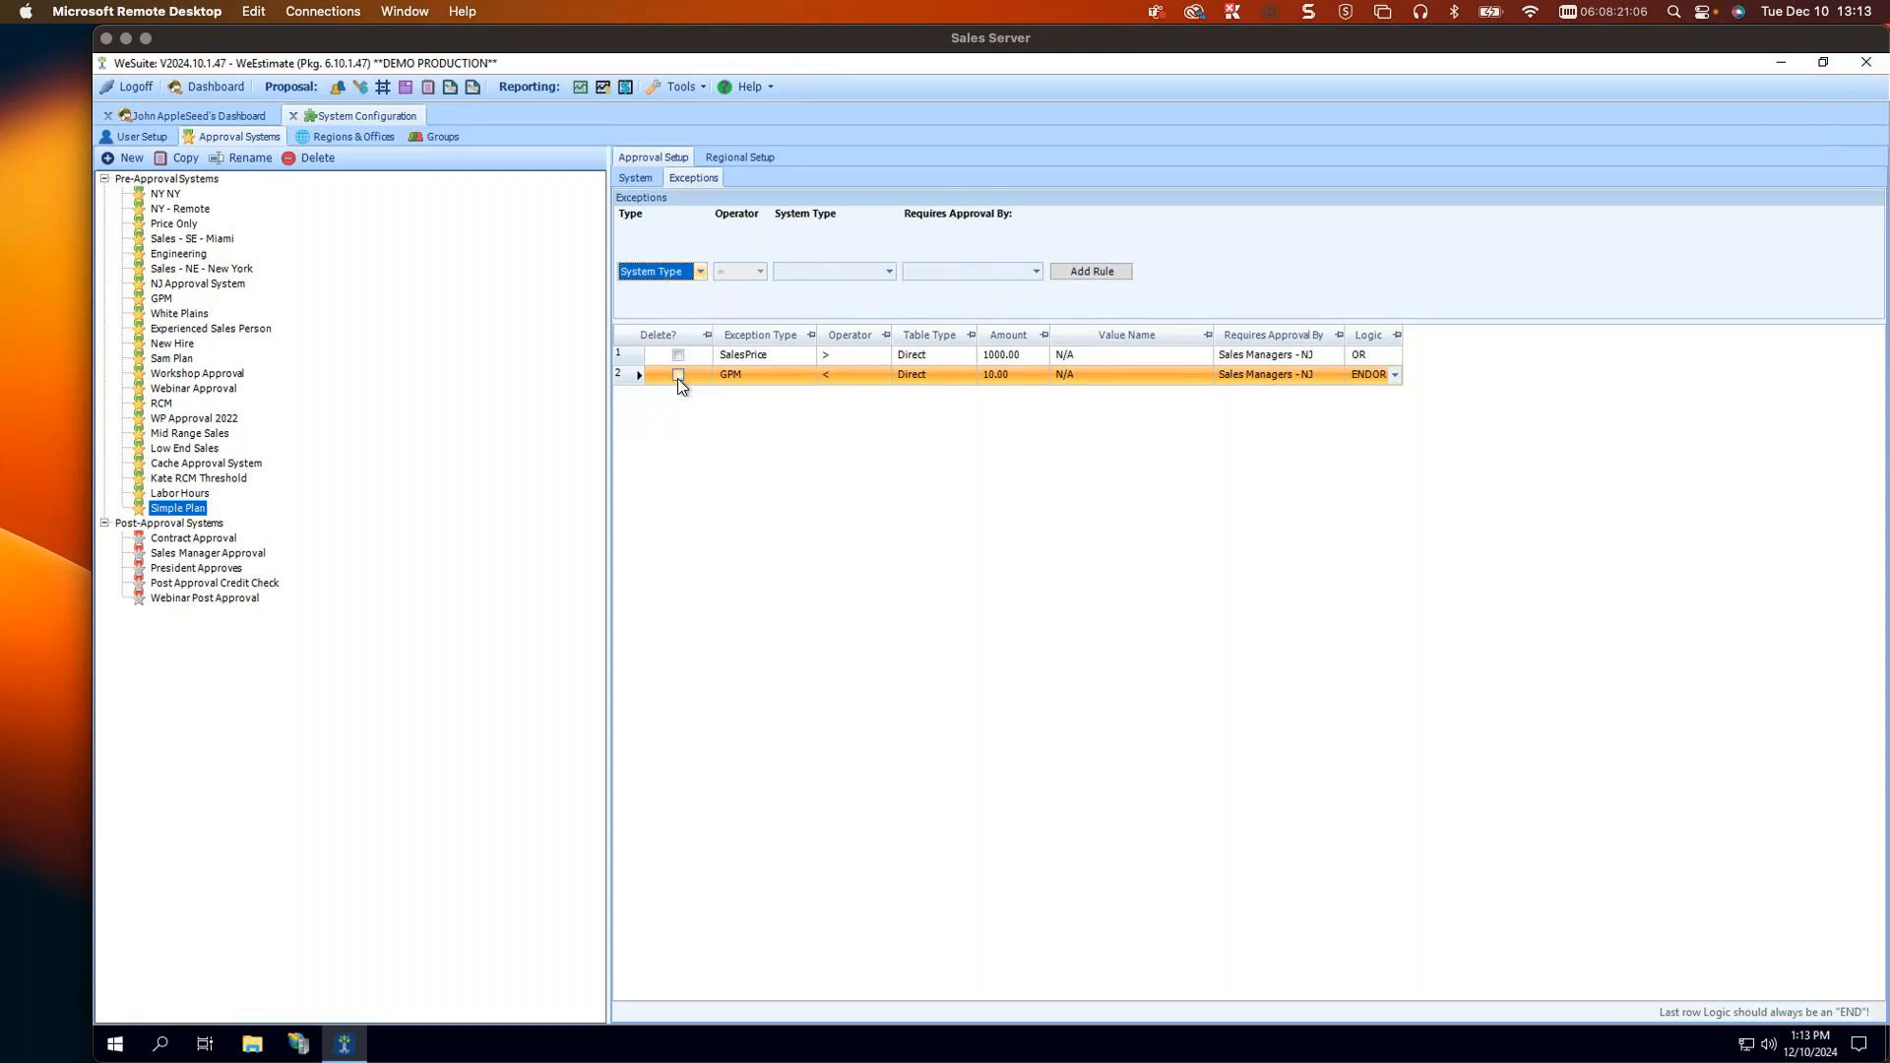
left_click(889, 271)
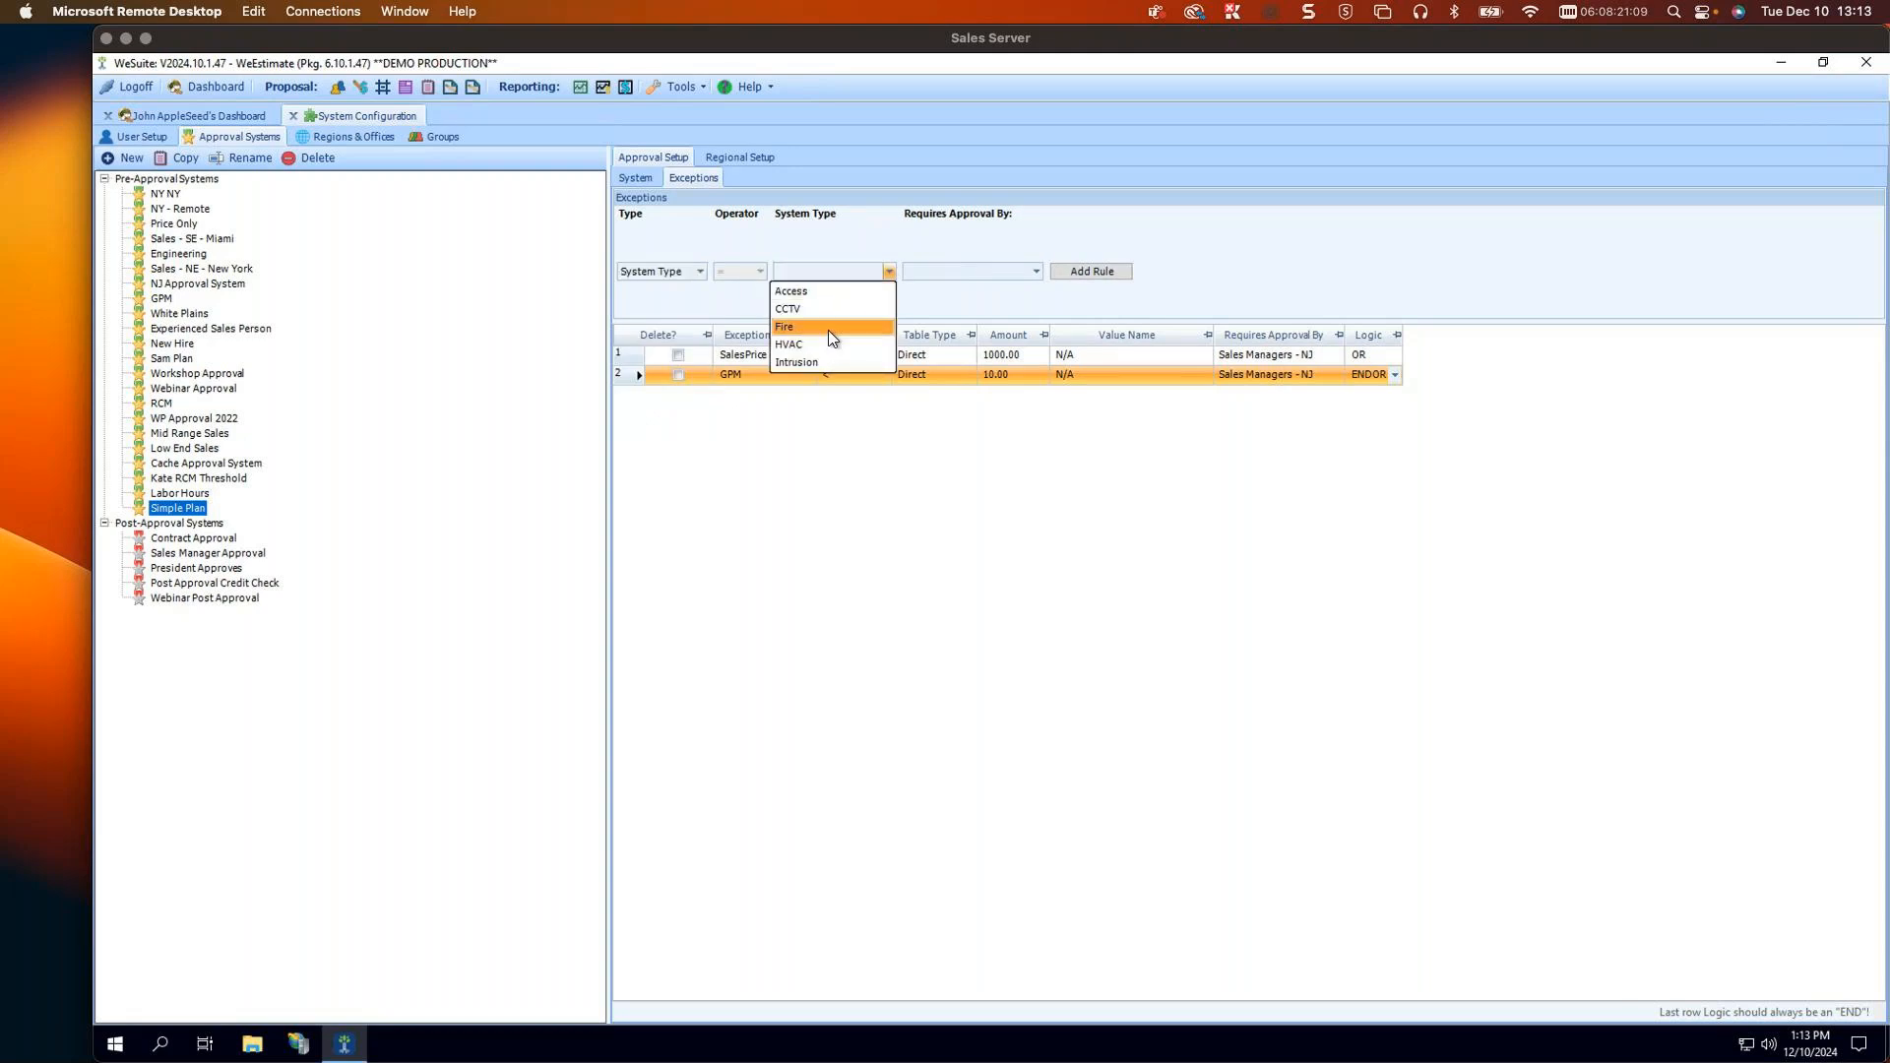
left_click(829, 328)
left_click(1033, 273)
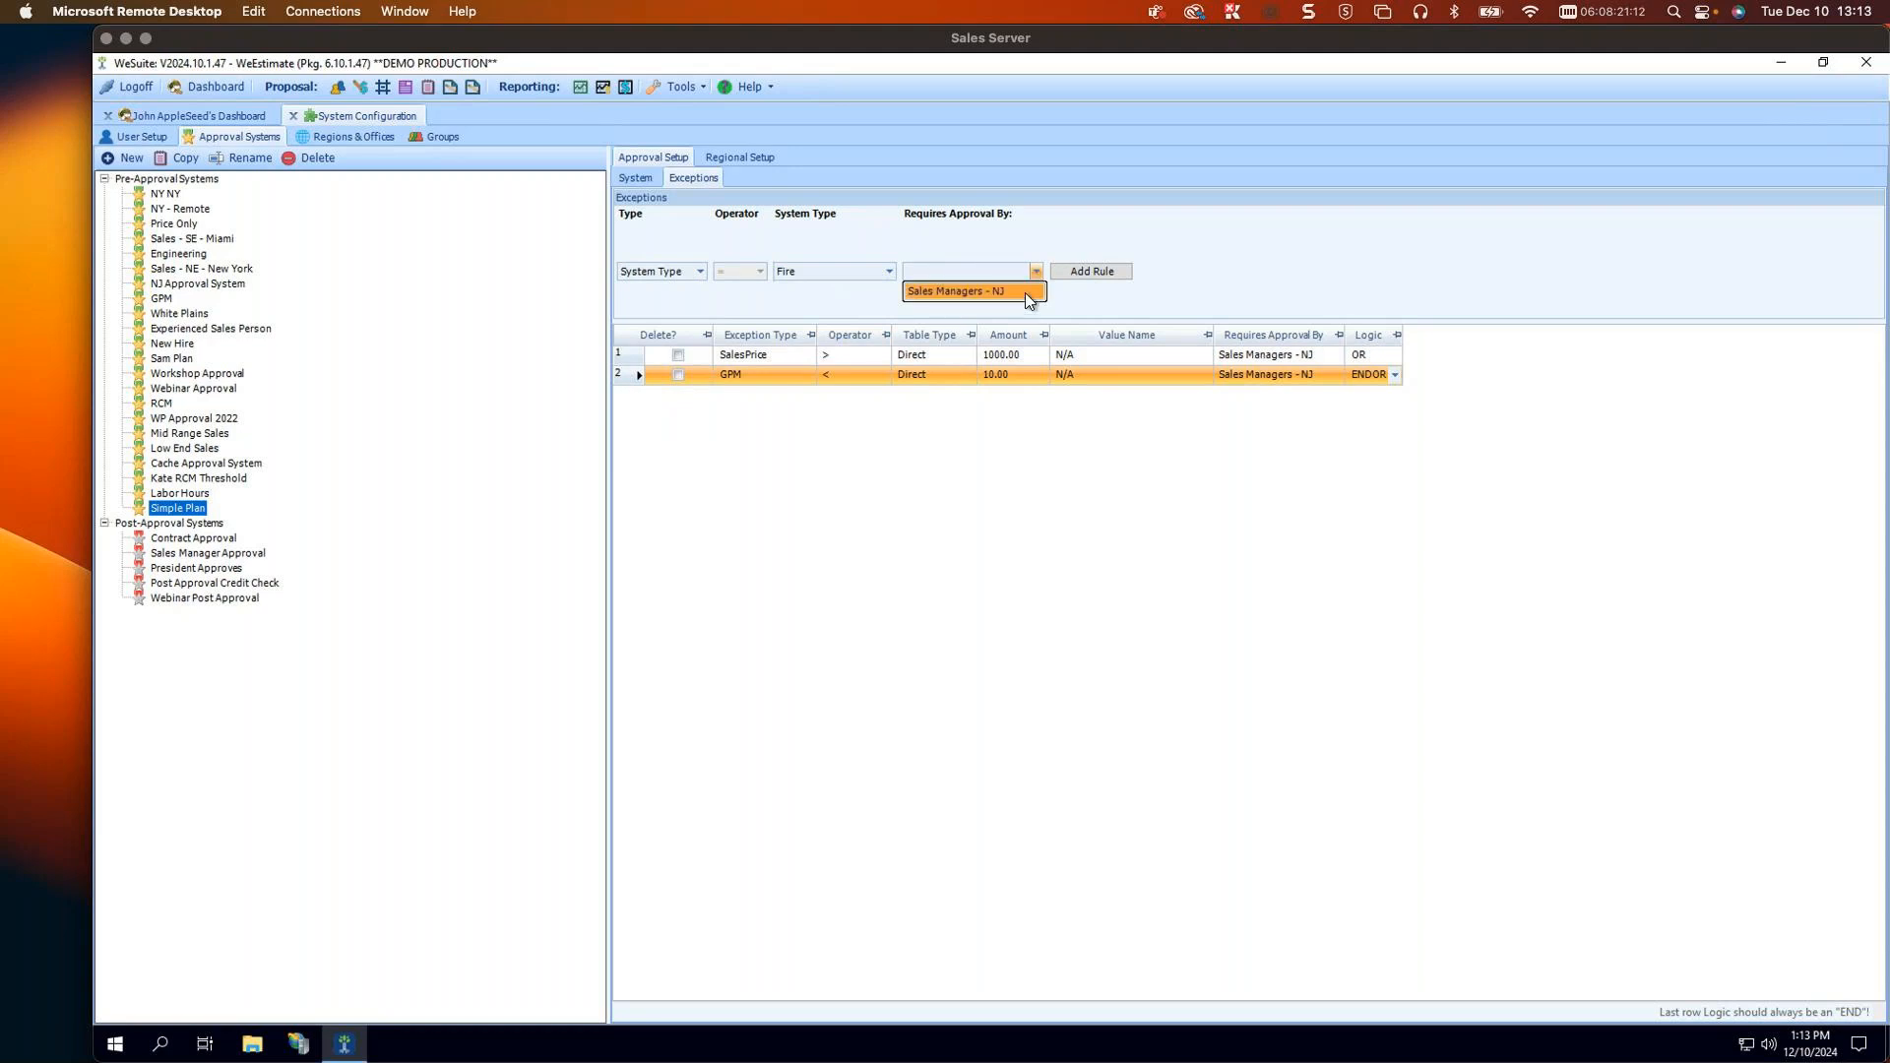
left_click(1024, 294)
left_click(1101, 275)
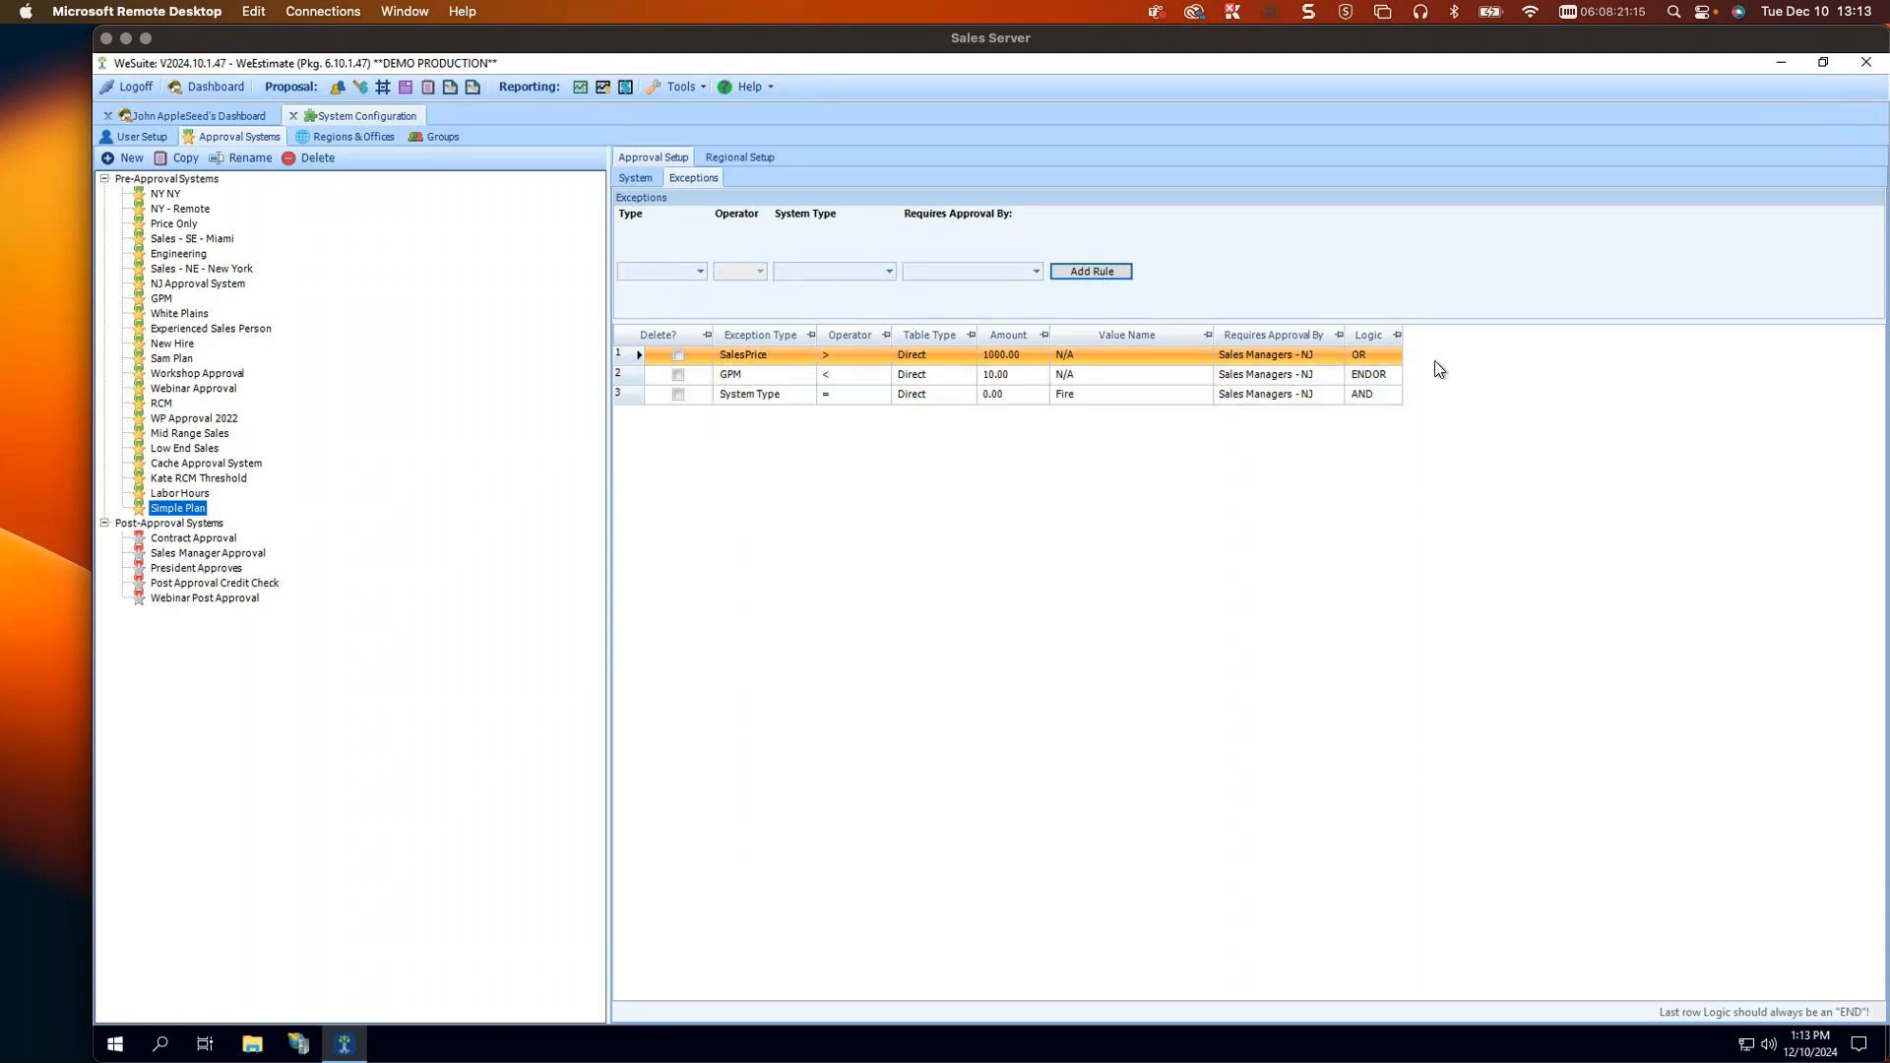
Step: Set the System Type rule's logic to END and its required approval to Executive Mgmt
left_click(1390, 398)
left_click(1364, 486)
left_click(1337, 395)
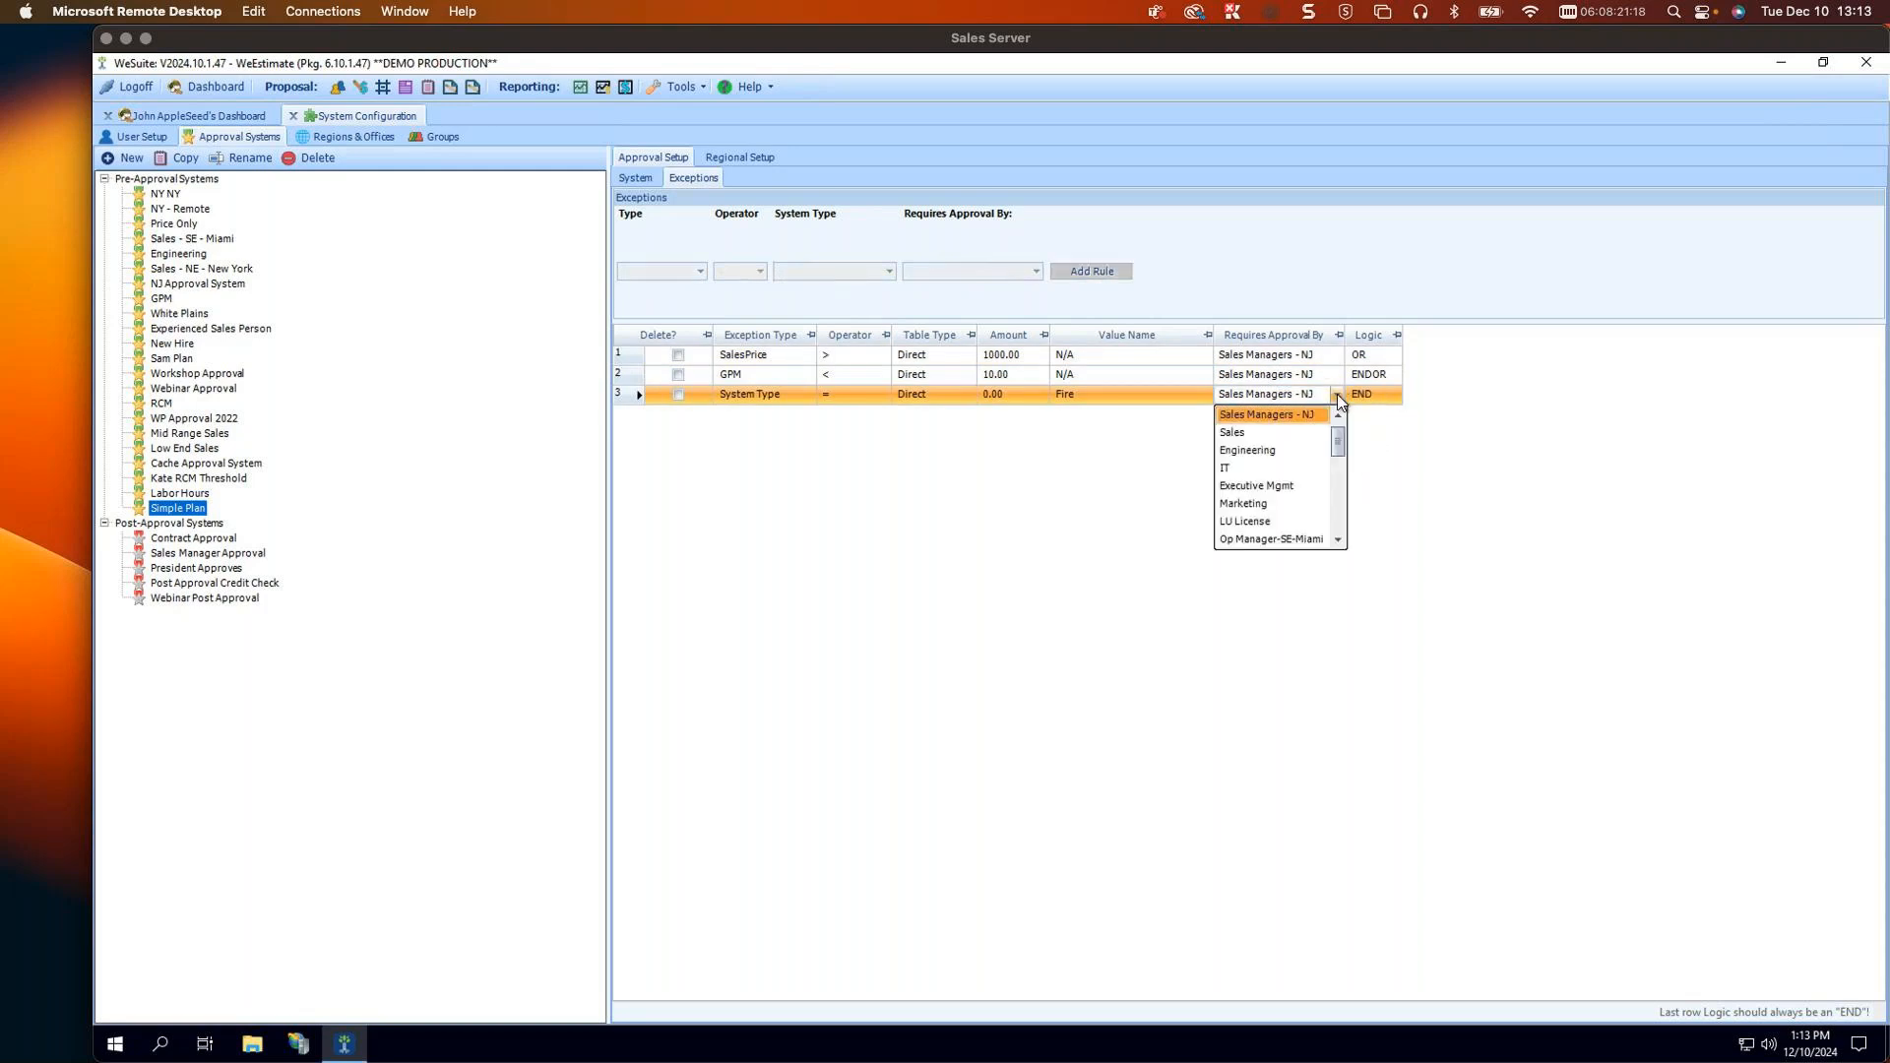
scroll(1286, 482, "up", 1)
left_click(1286, 502)
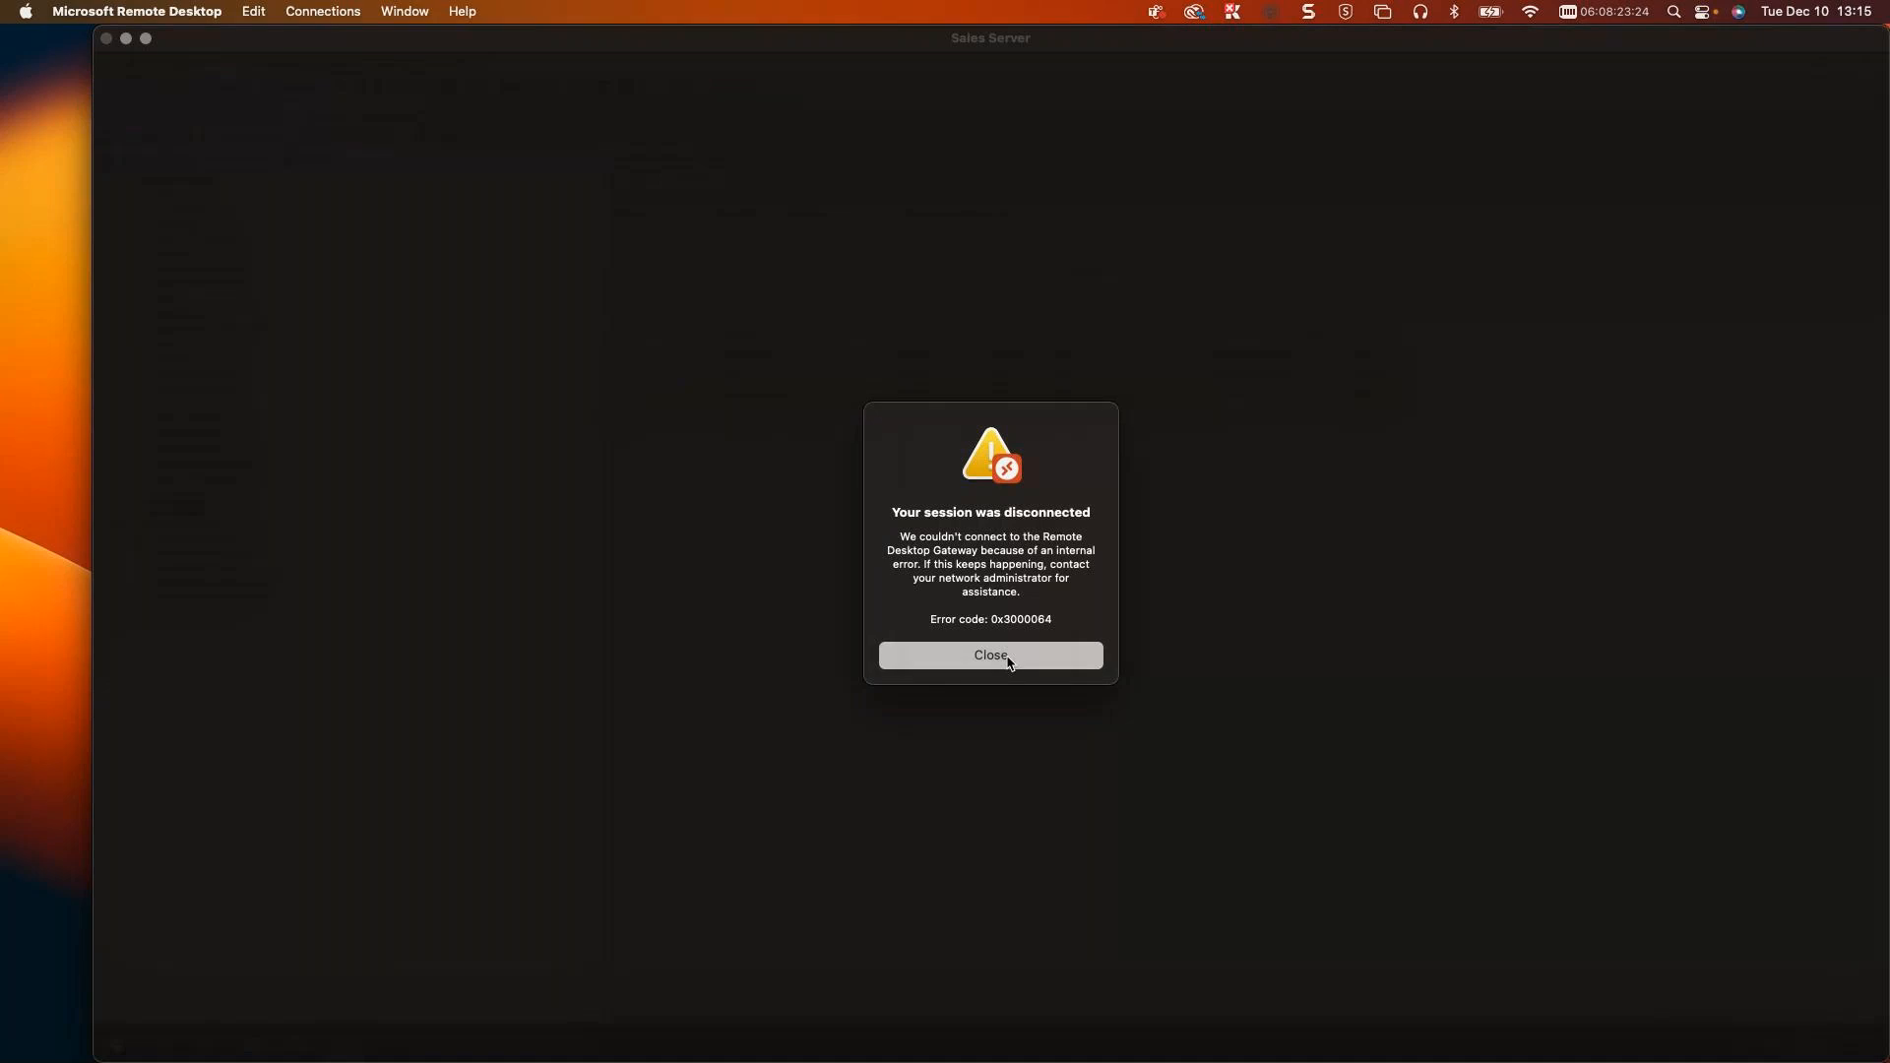
Step: Dismiss the disconnection notice and reconnect to the Sales Server remote desktop
left_click(1006, 652)
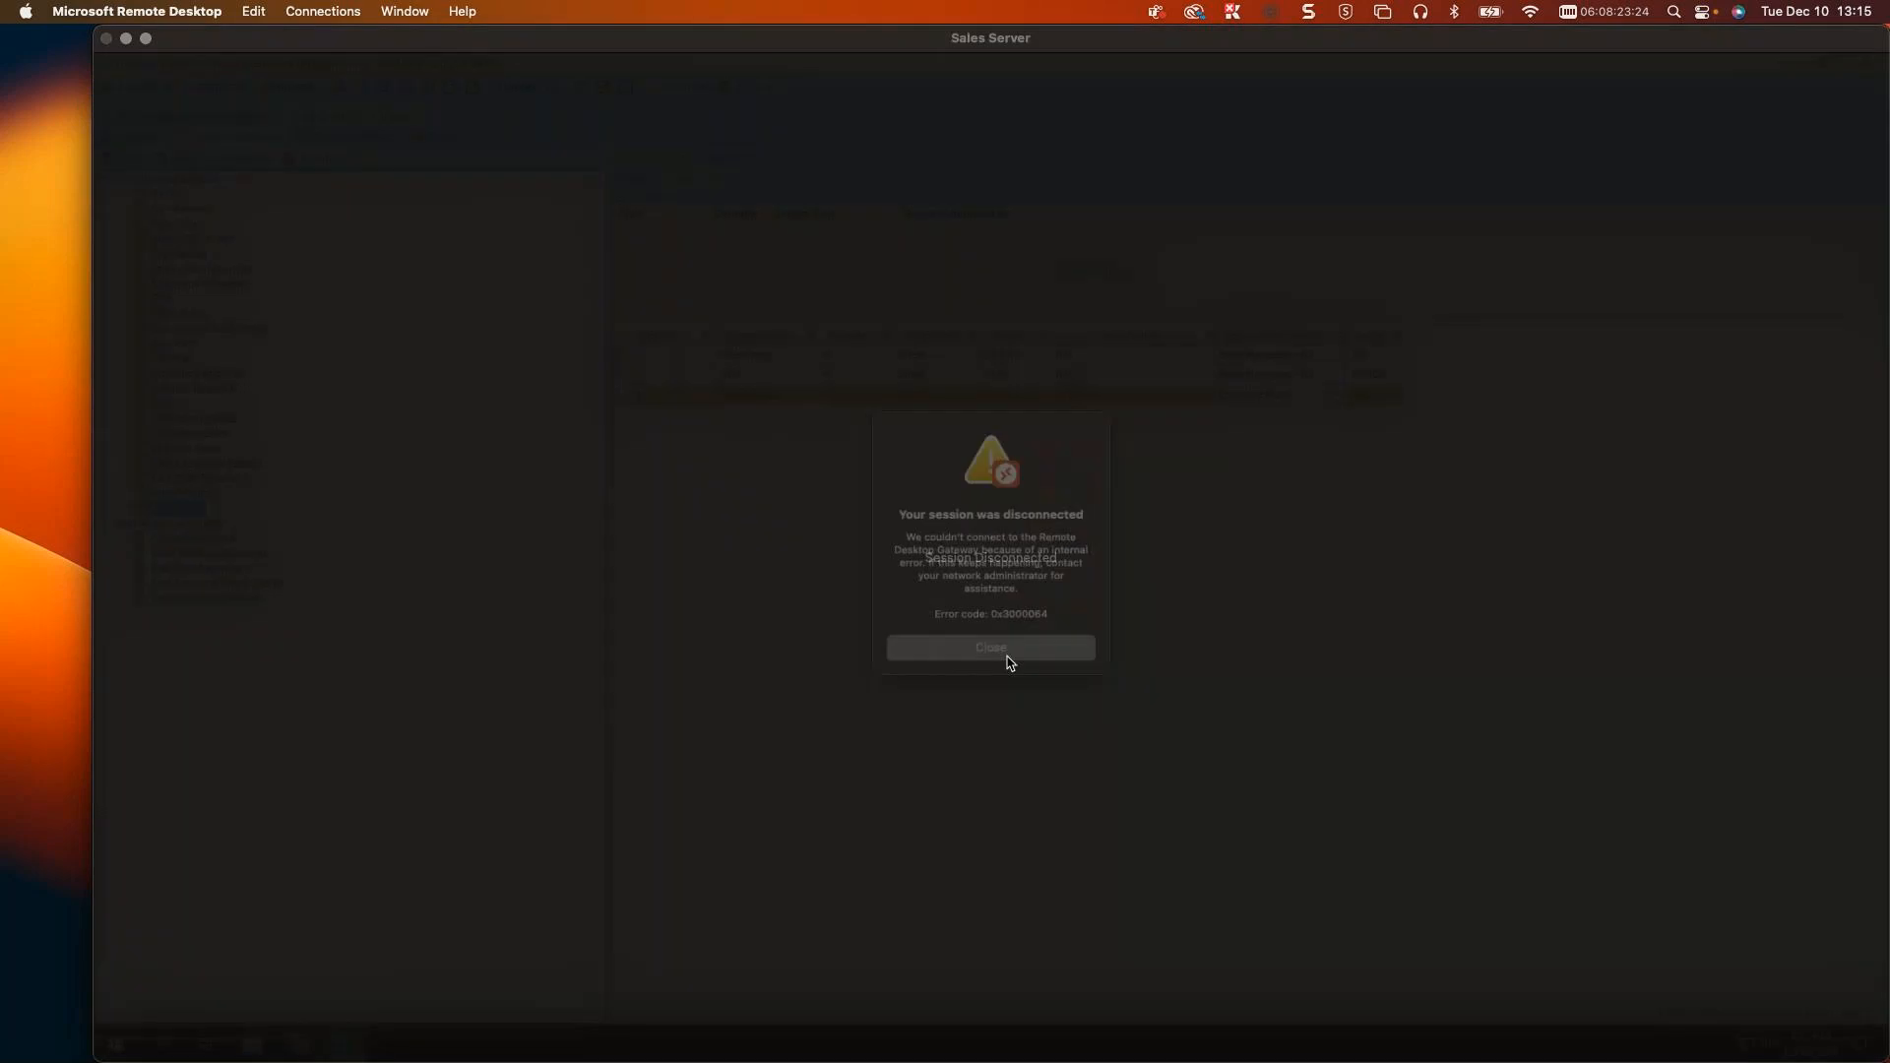
double_click(578, 713)
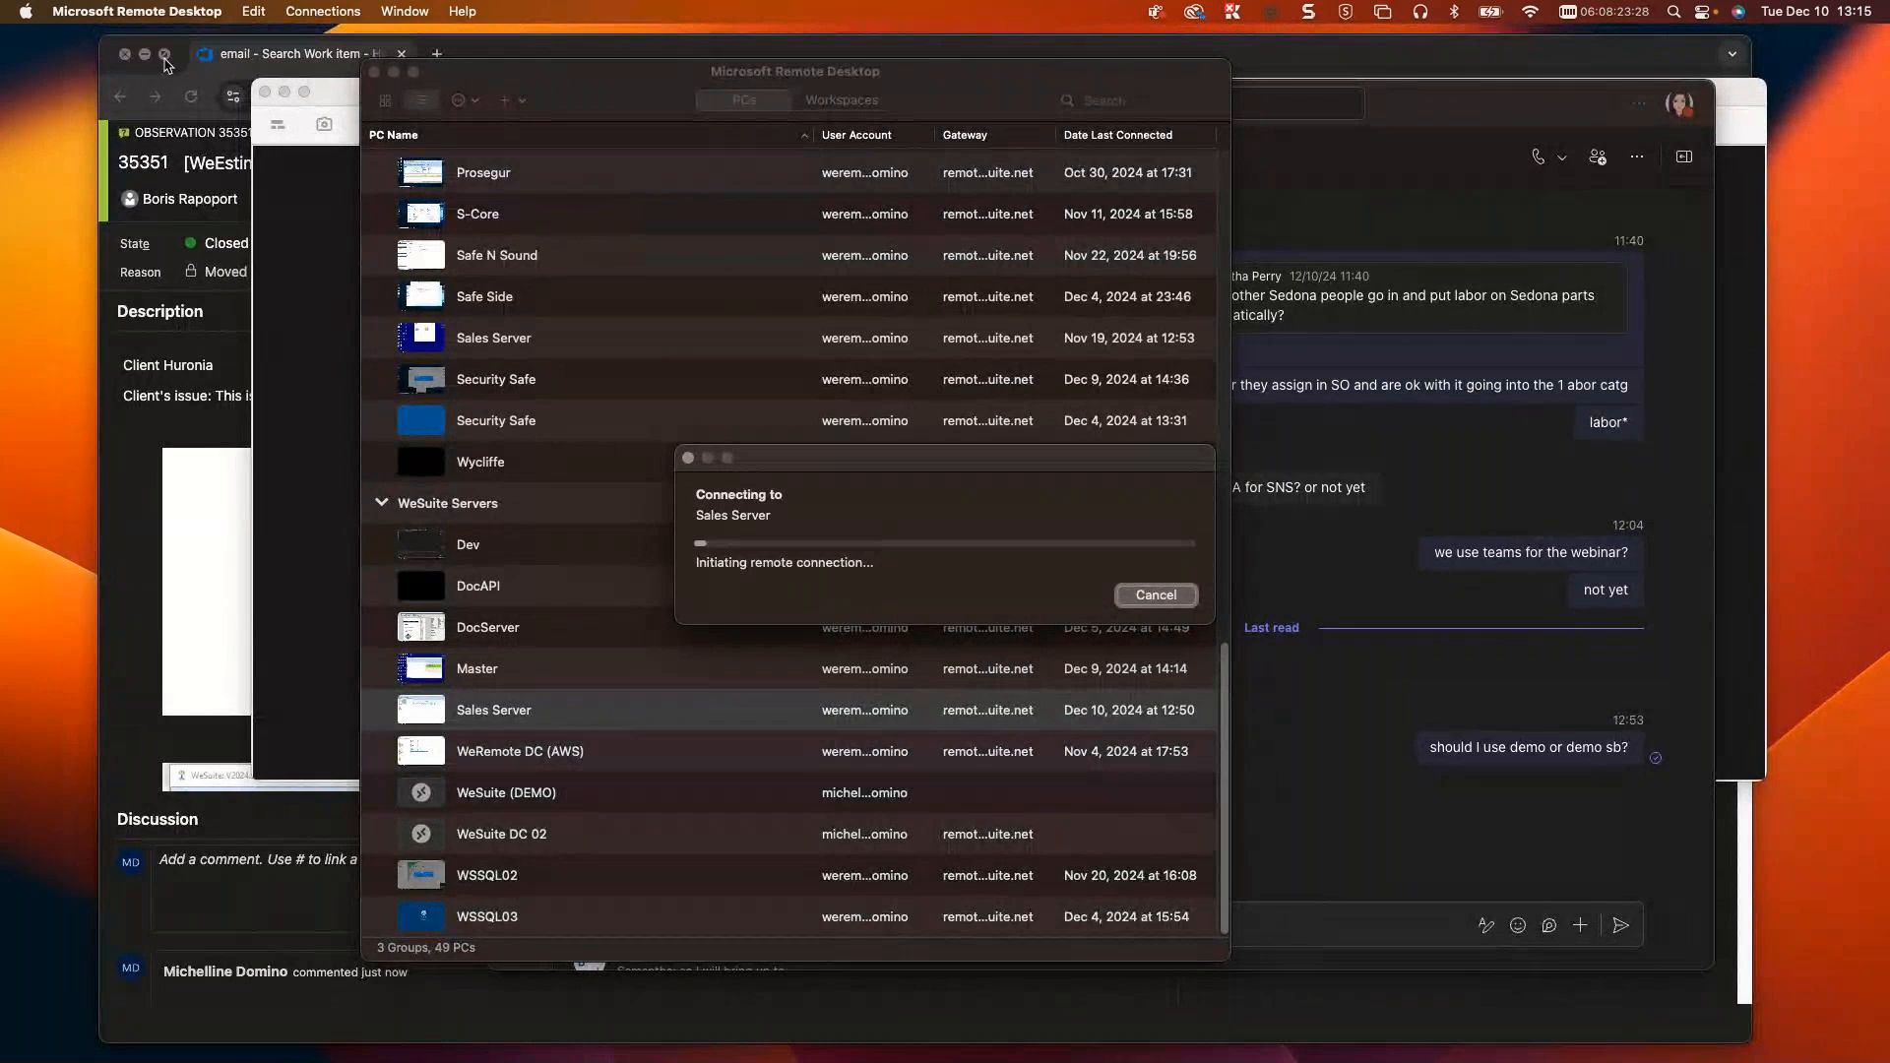
left_click(144, 54)
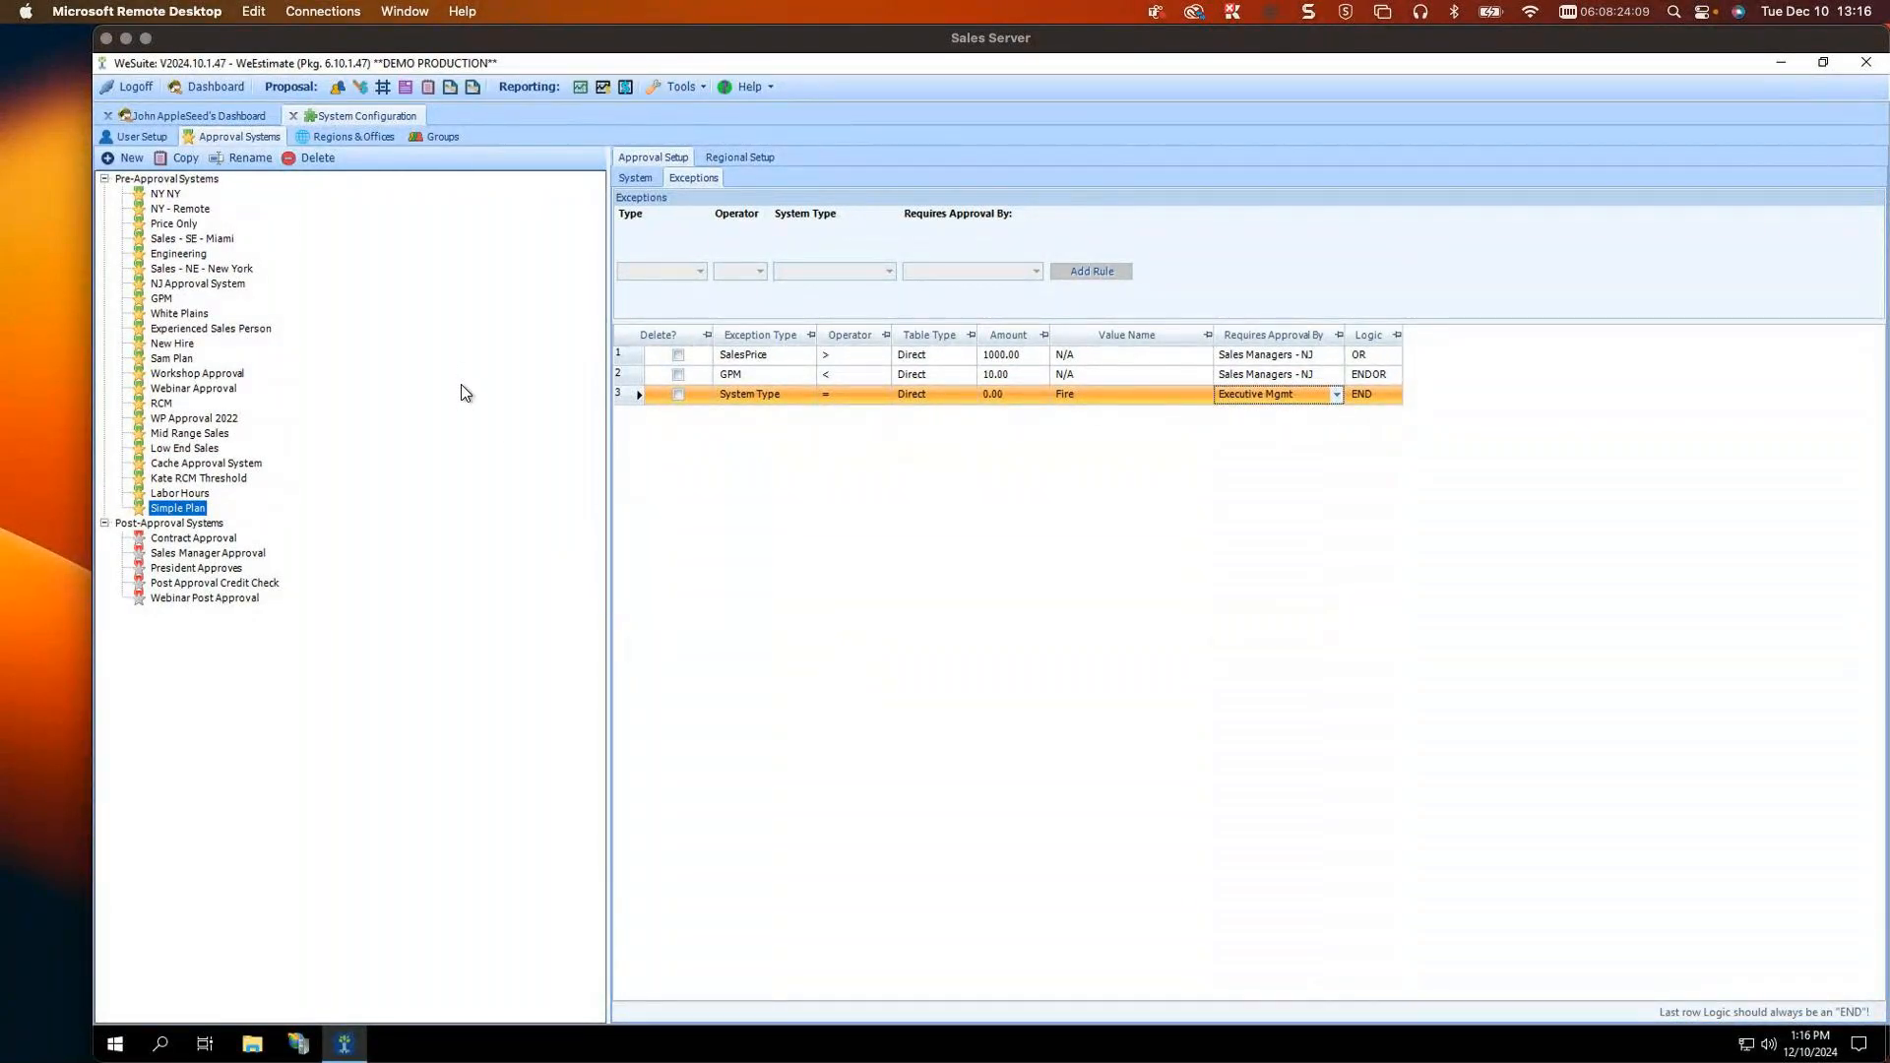
Step: Examine the Approval System choices in the Builder B region's settings and leave the region without saving
left_click(136, 136)
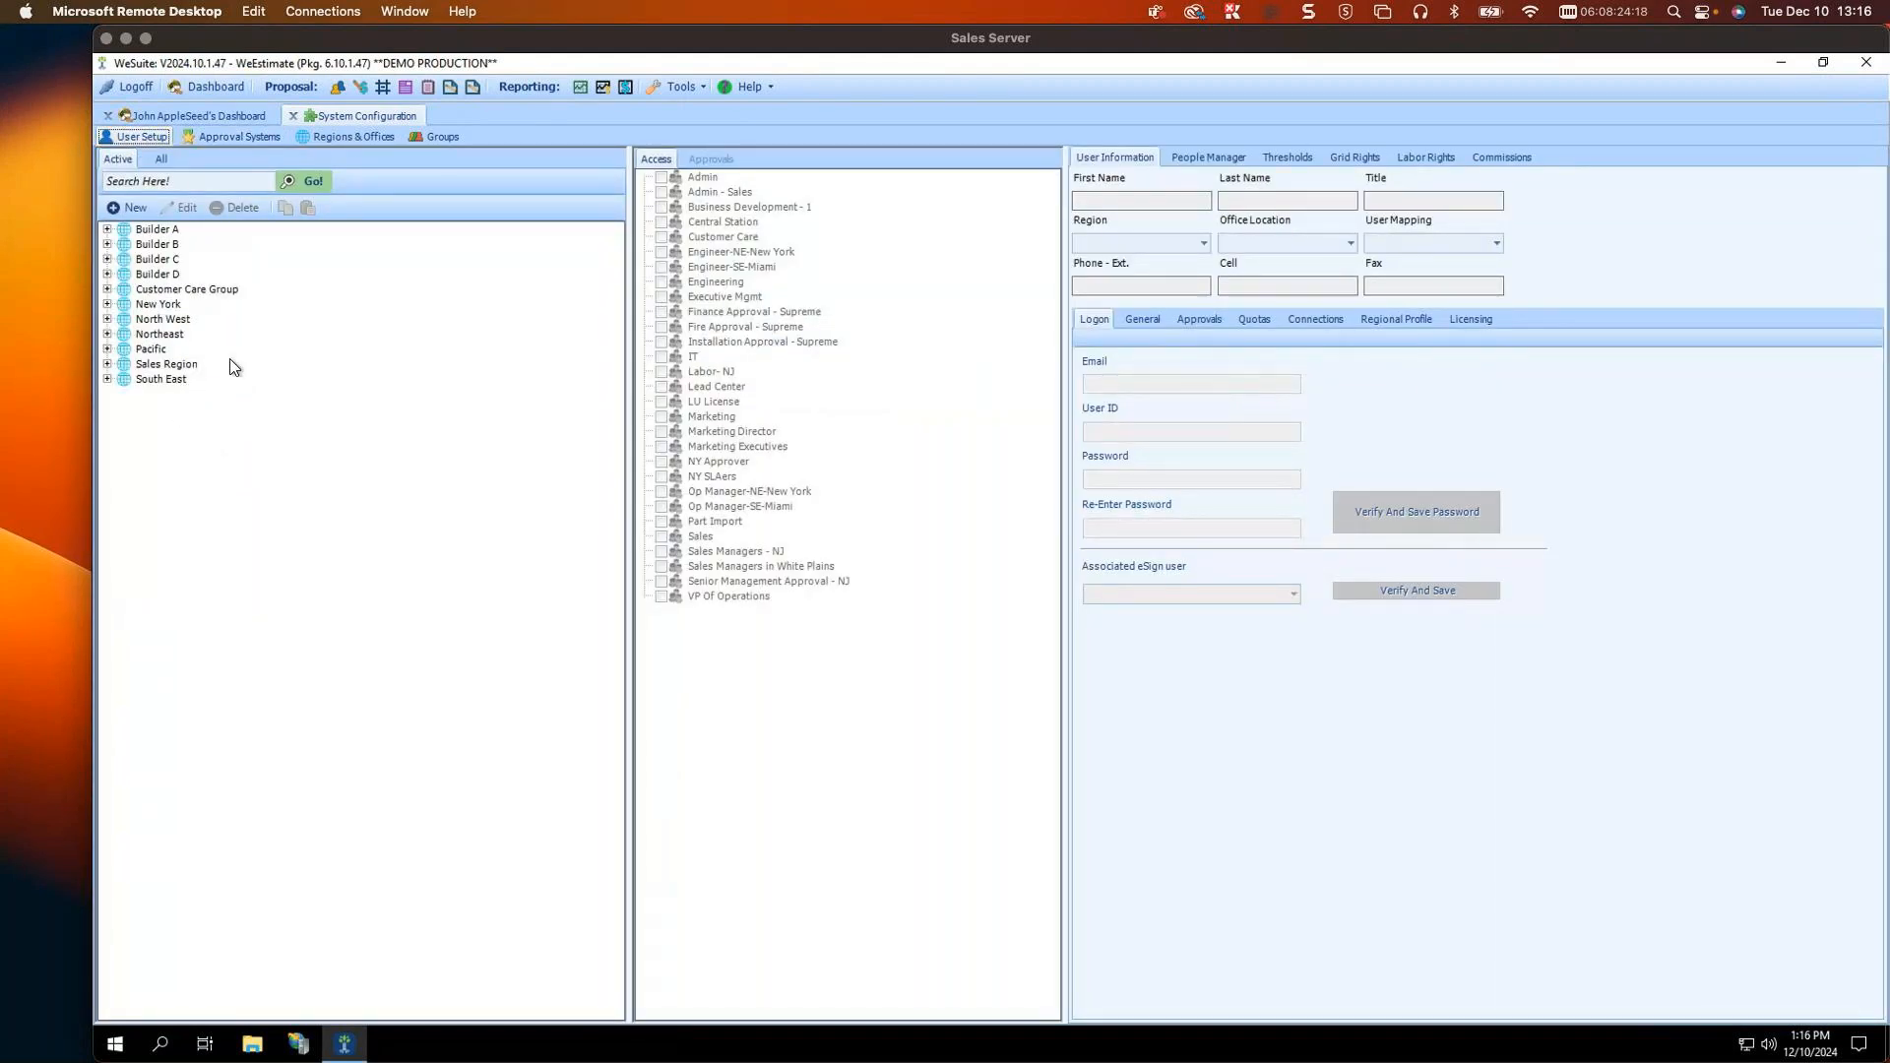
left_click(342, 139)
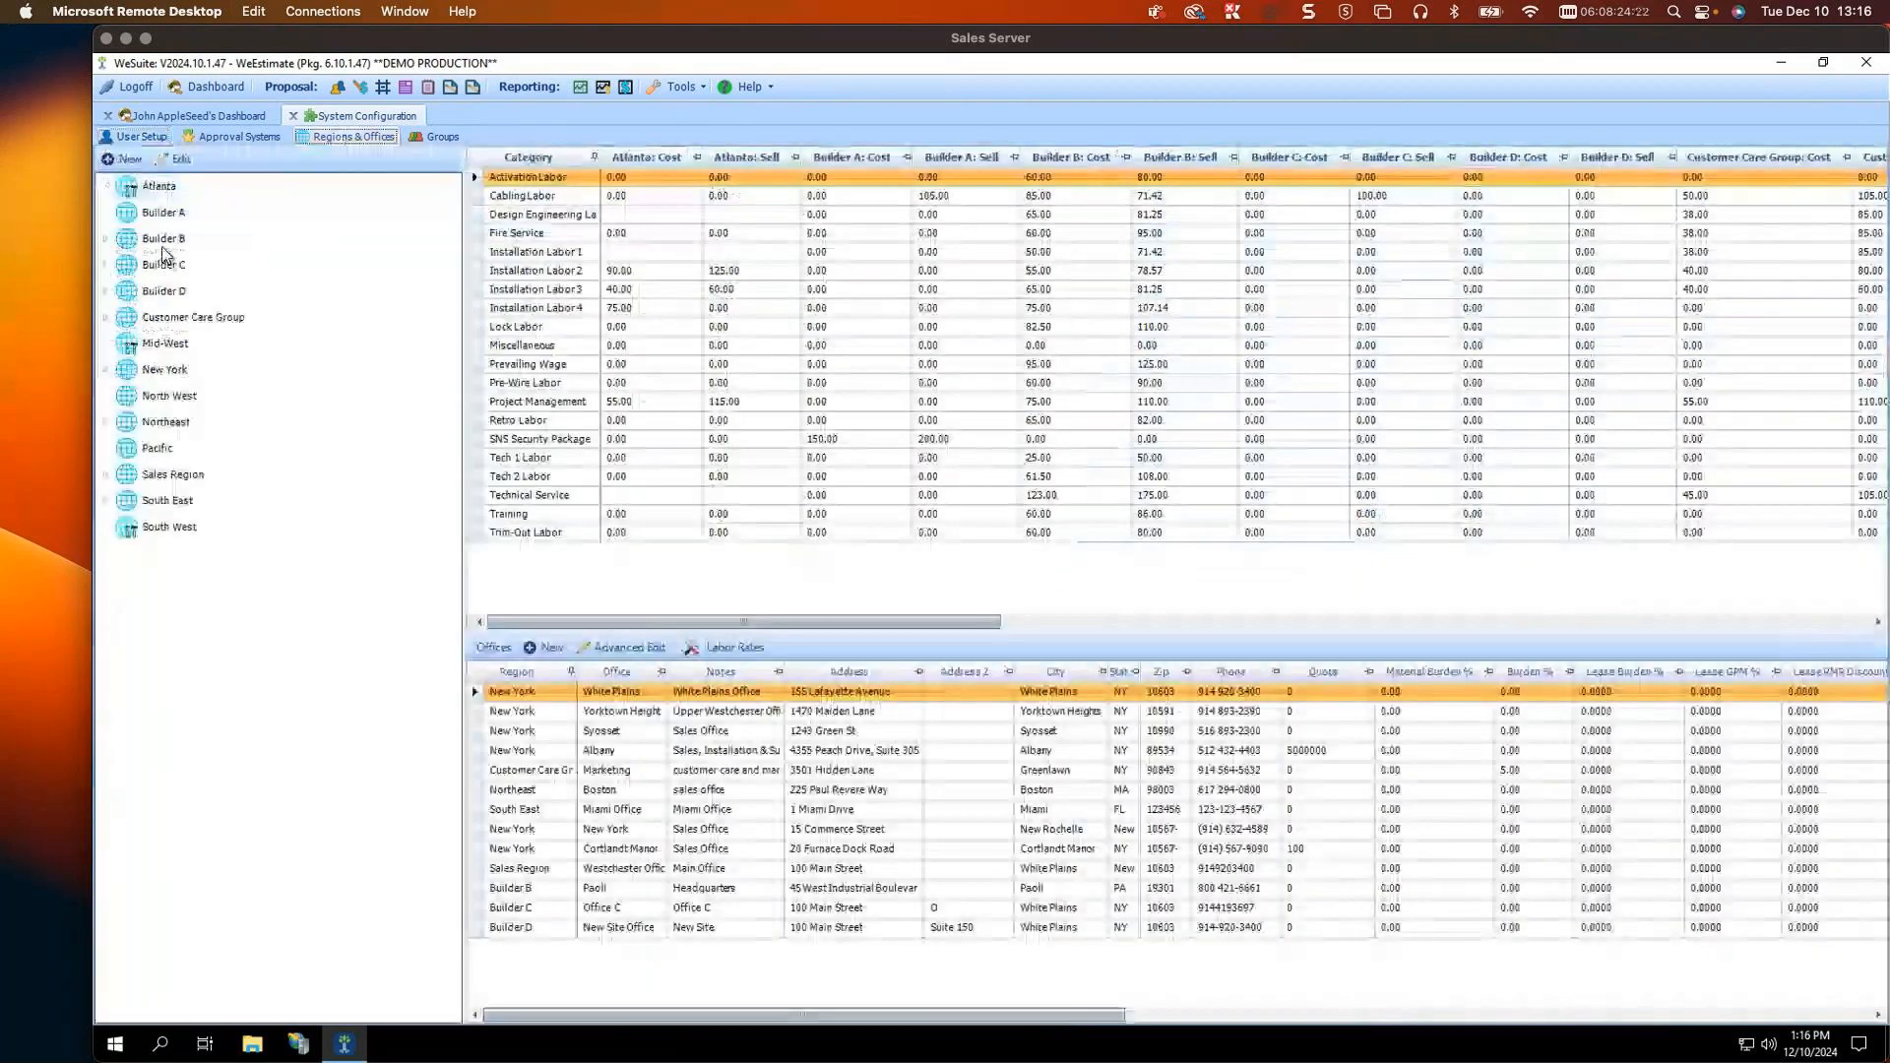
left_click(164, 246)
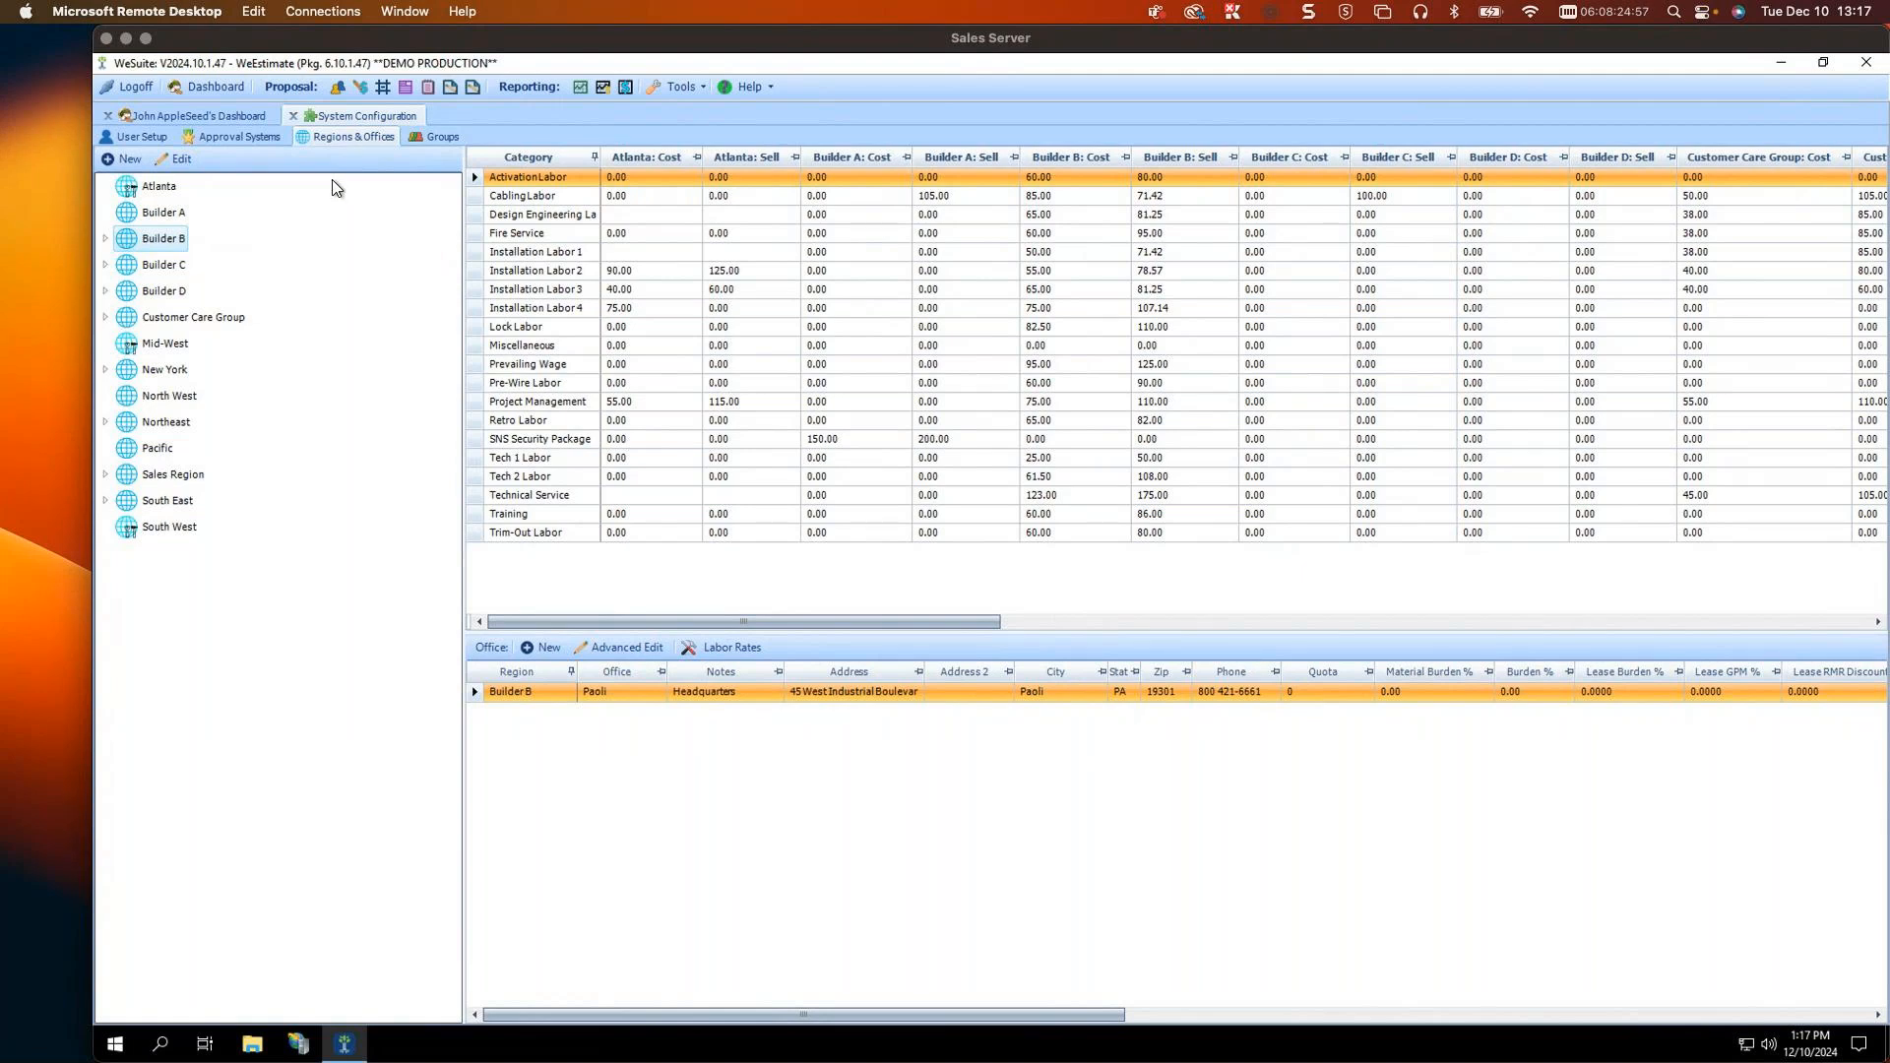
left_click(187, 159)
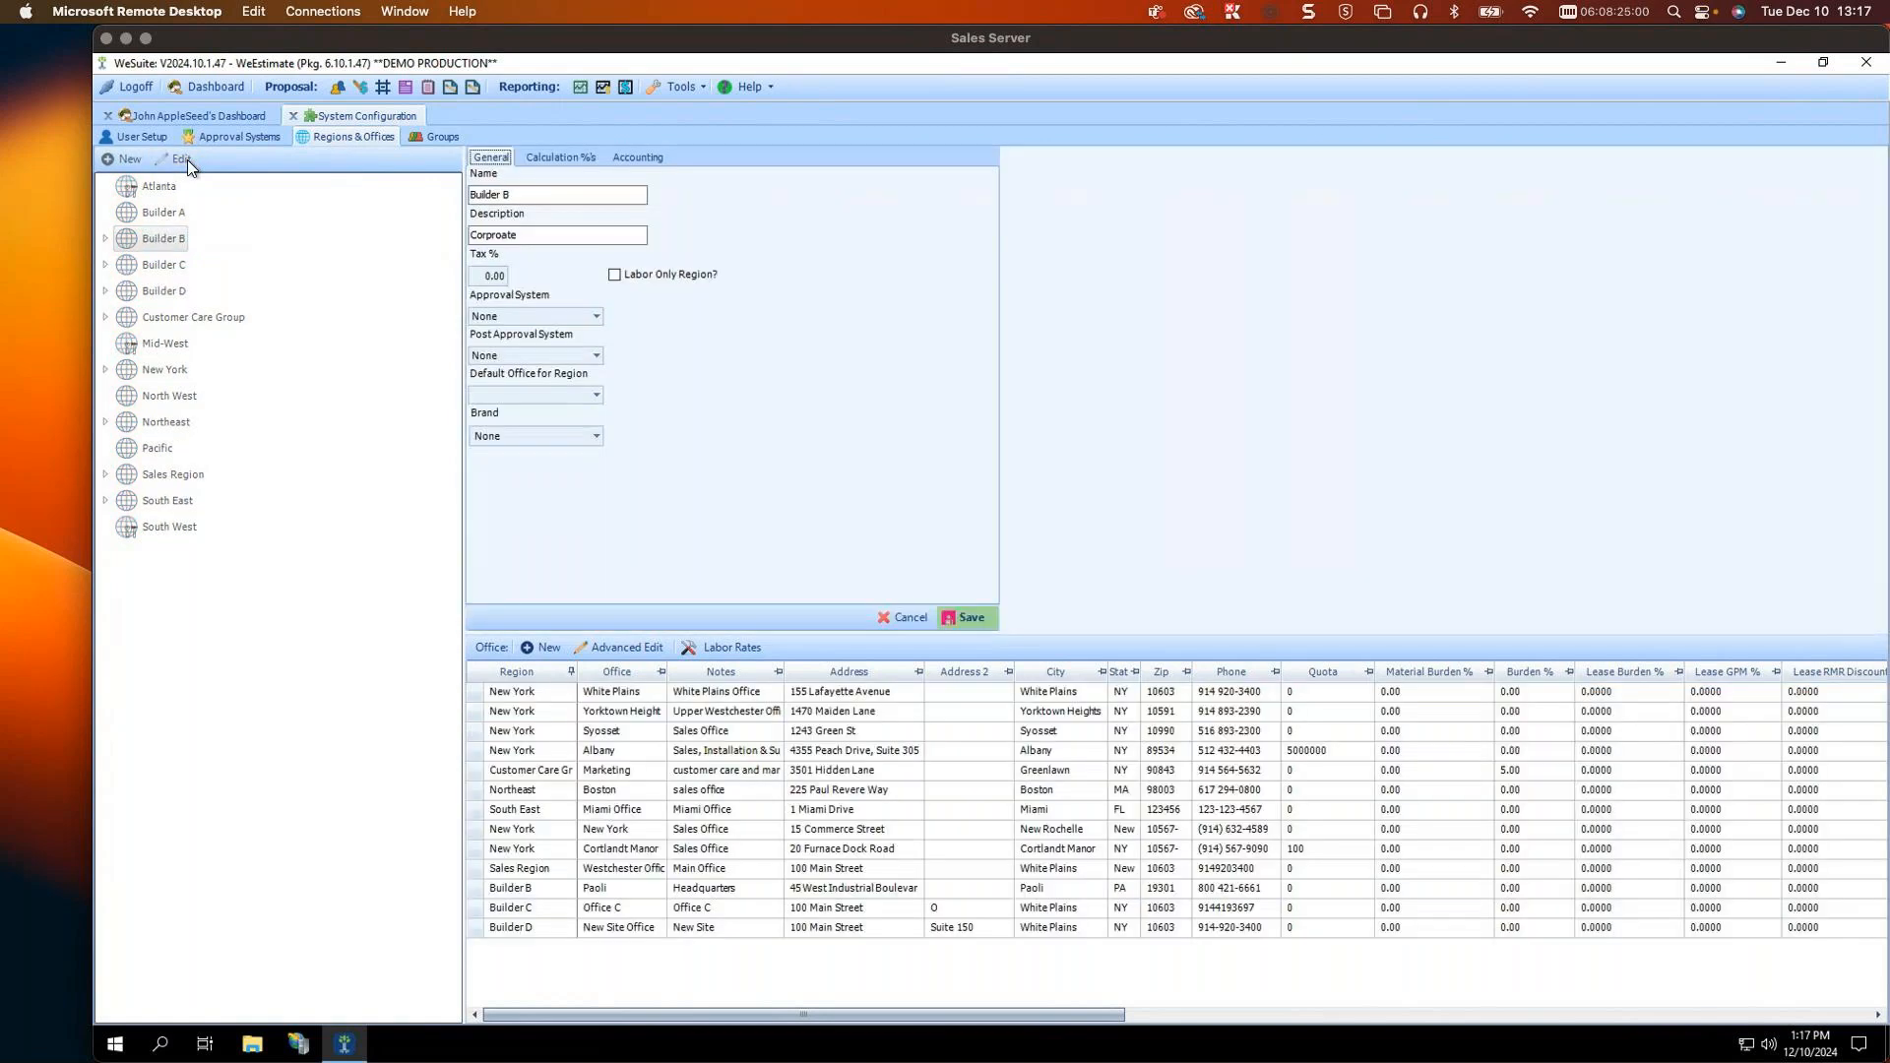
left_click(590, 316)
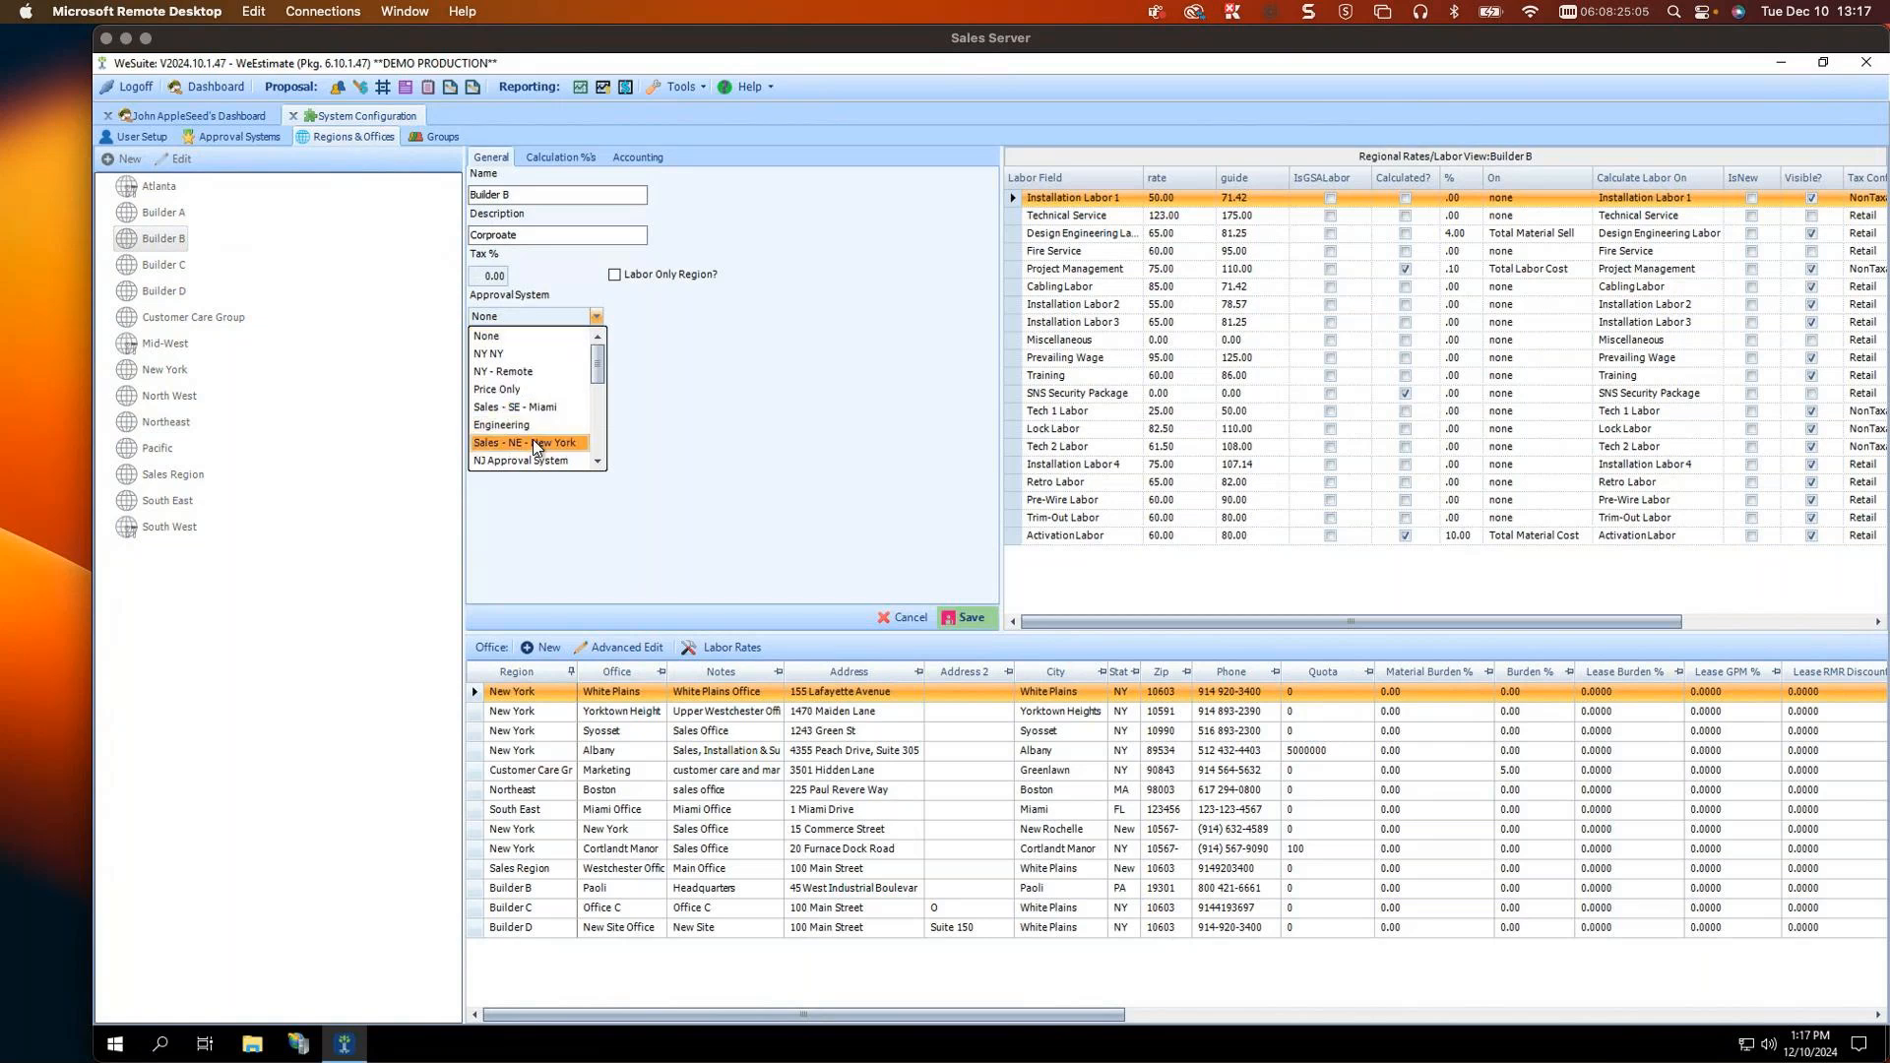
left_click(720, 387)
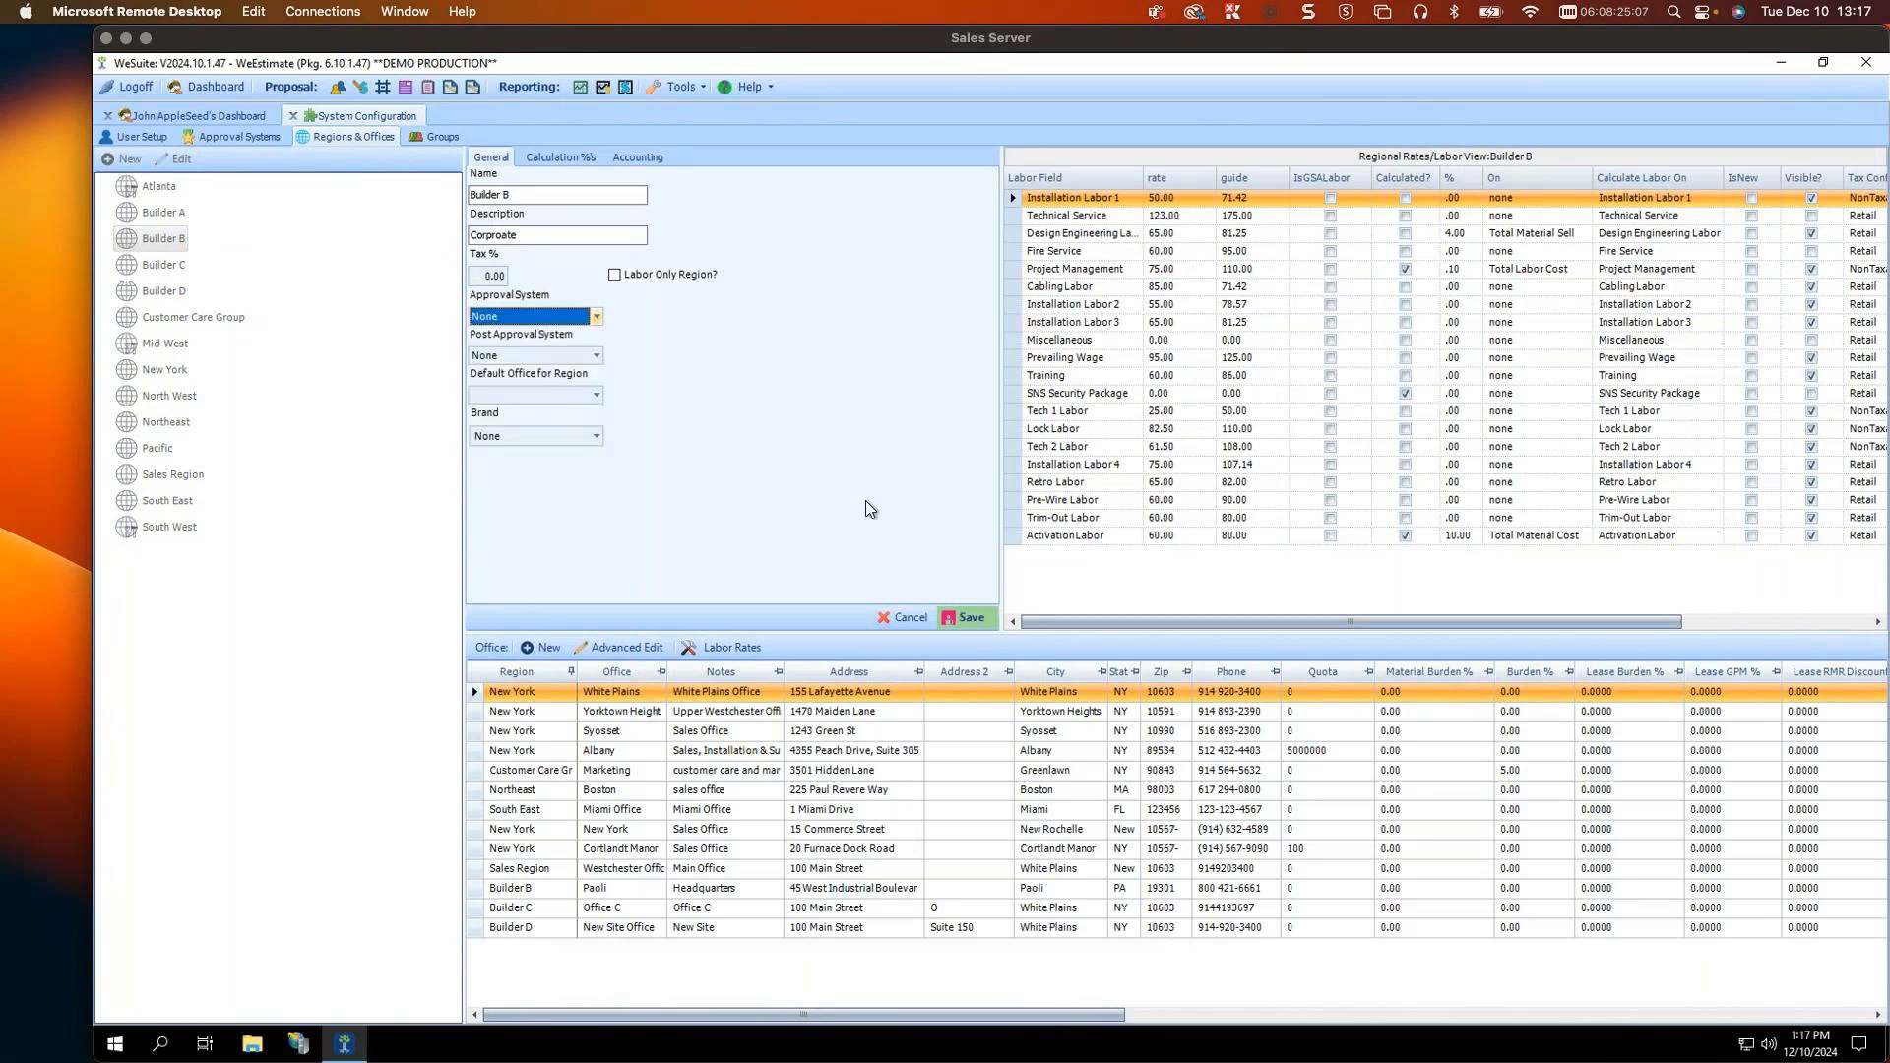
left_click(898, 618)
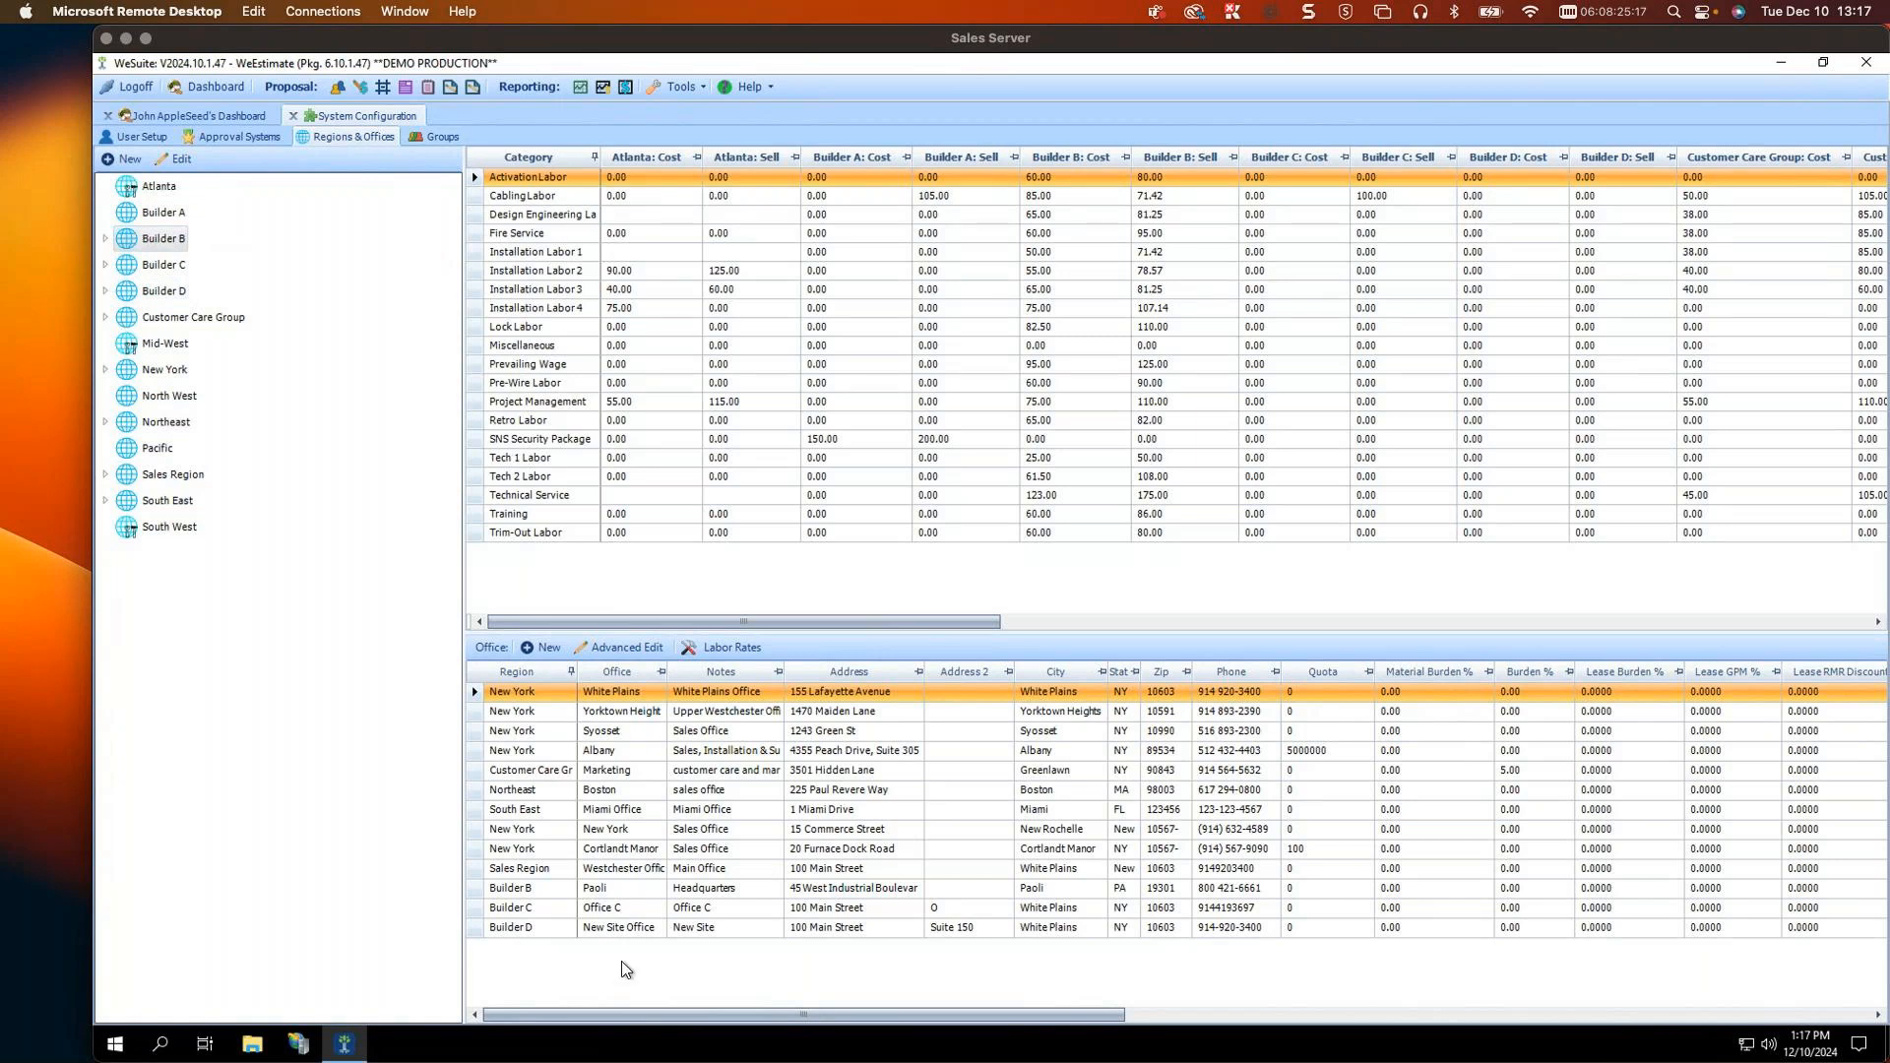
Step: Check the pre-approval and post-approval system columns in the list of offices
left_click_drag(687, 1015, 1370, 1029)
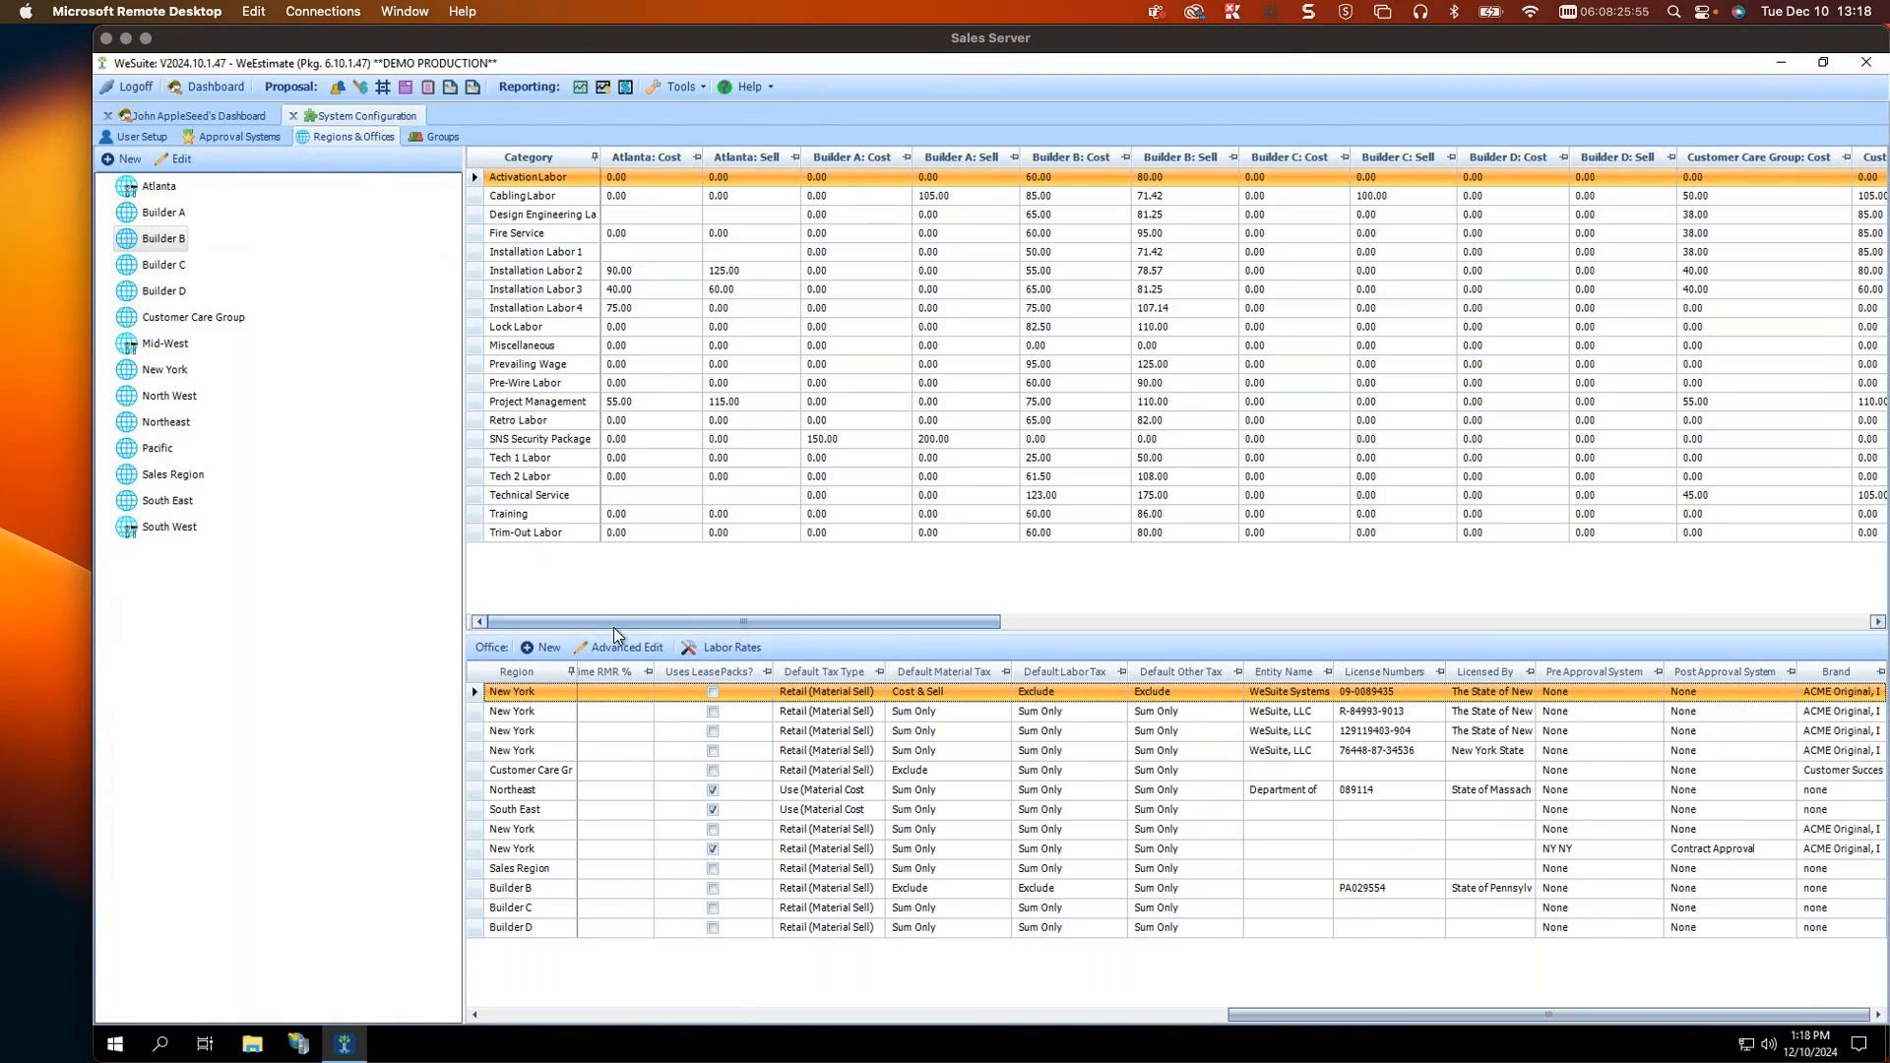
left_click(1157, 1016)
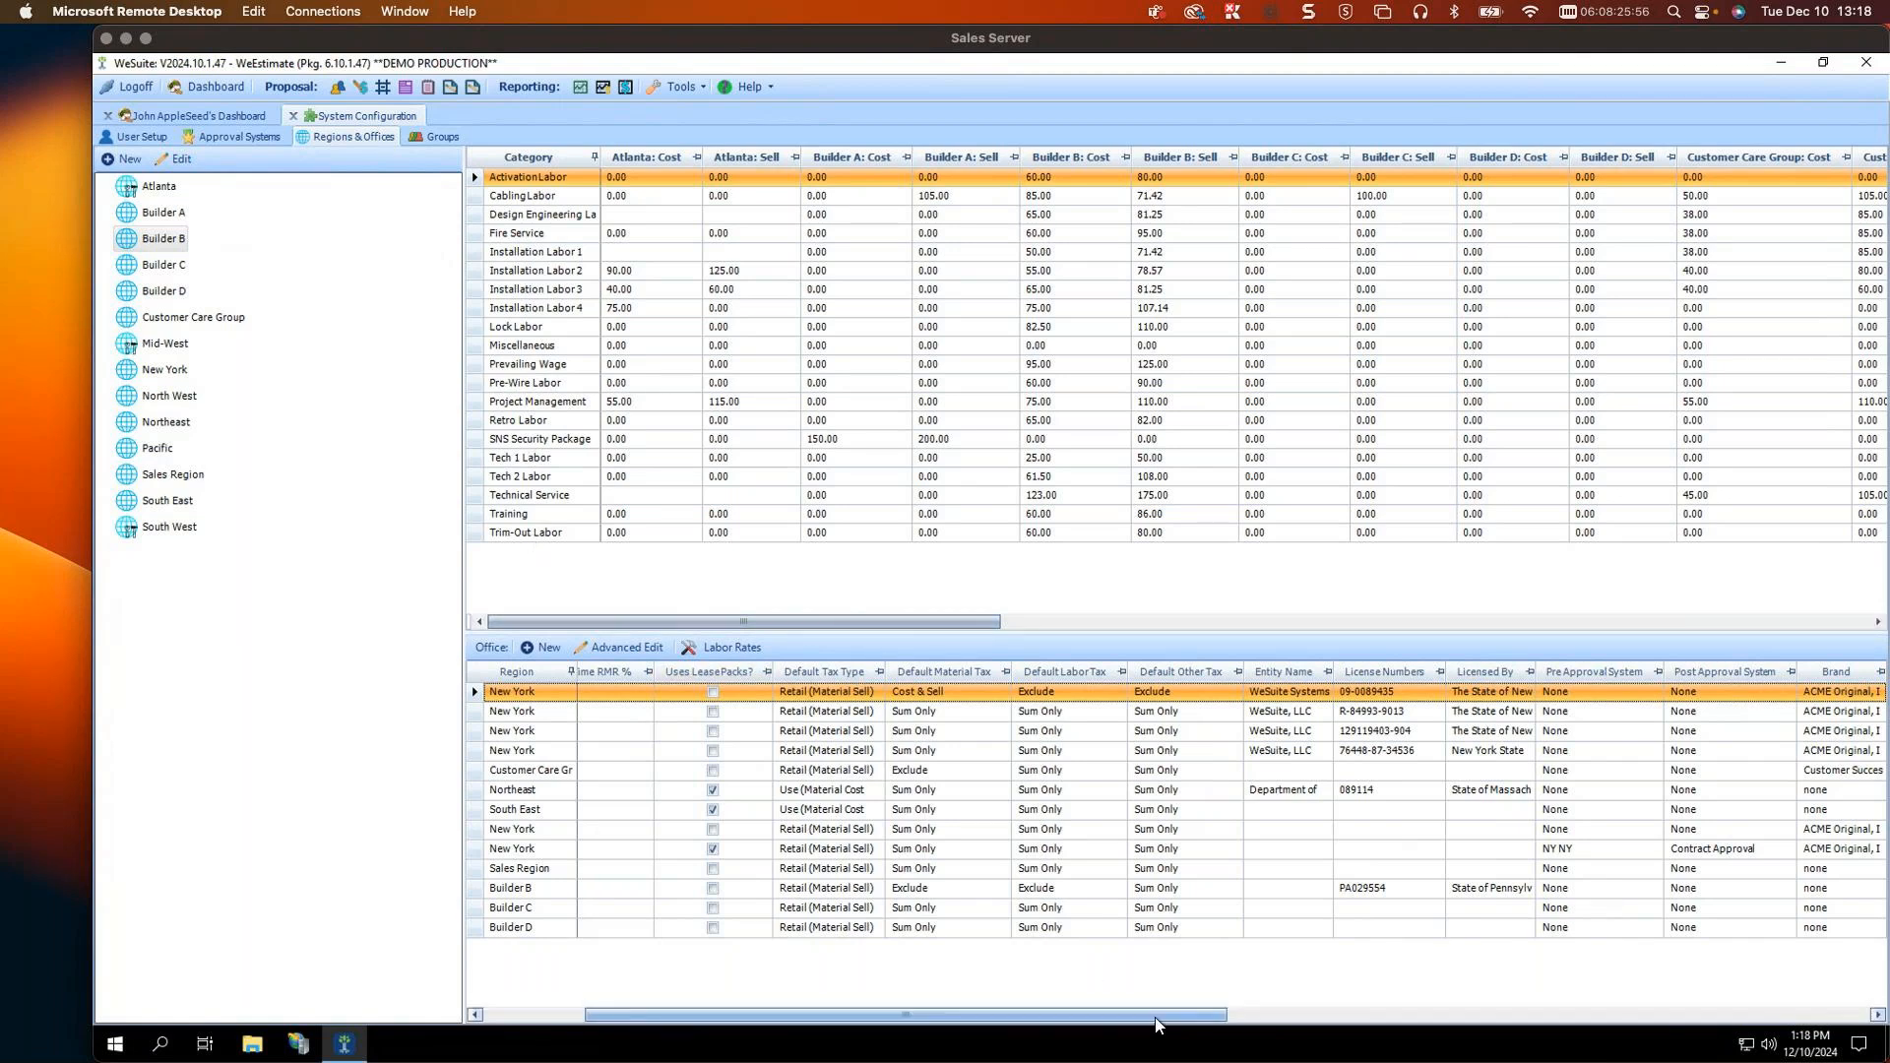
left_click_drag(1156, 1016, 788, 1002)
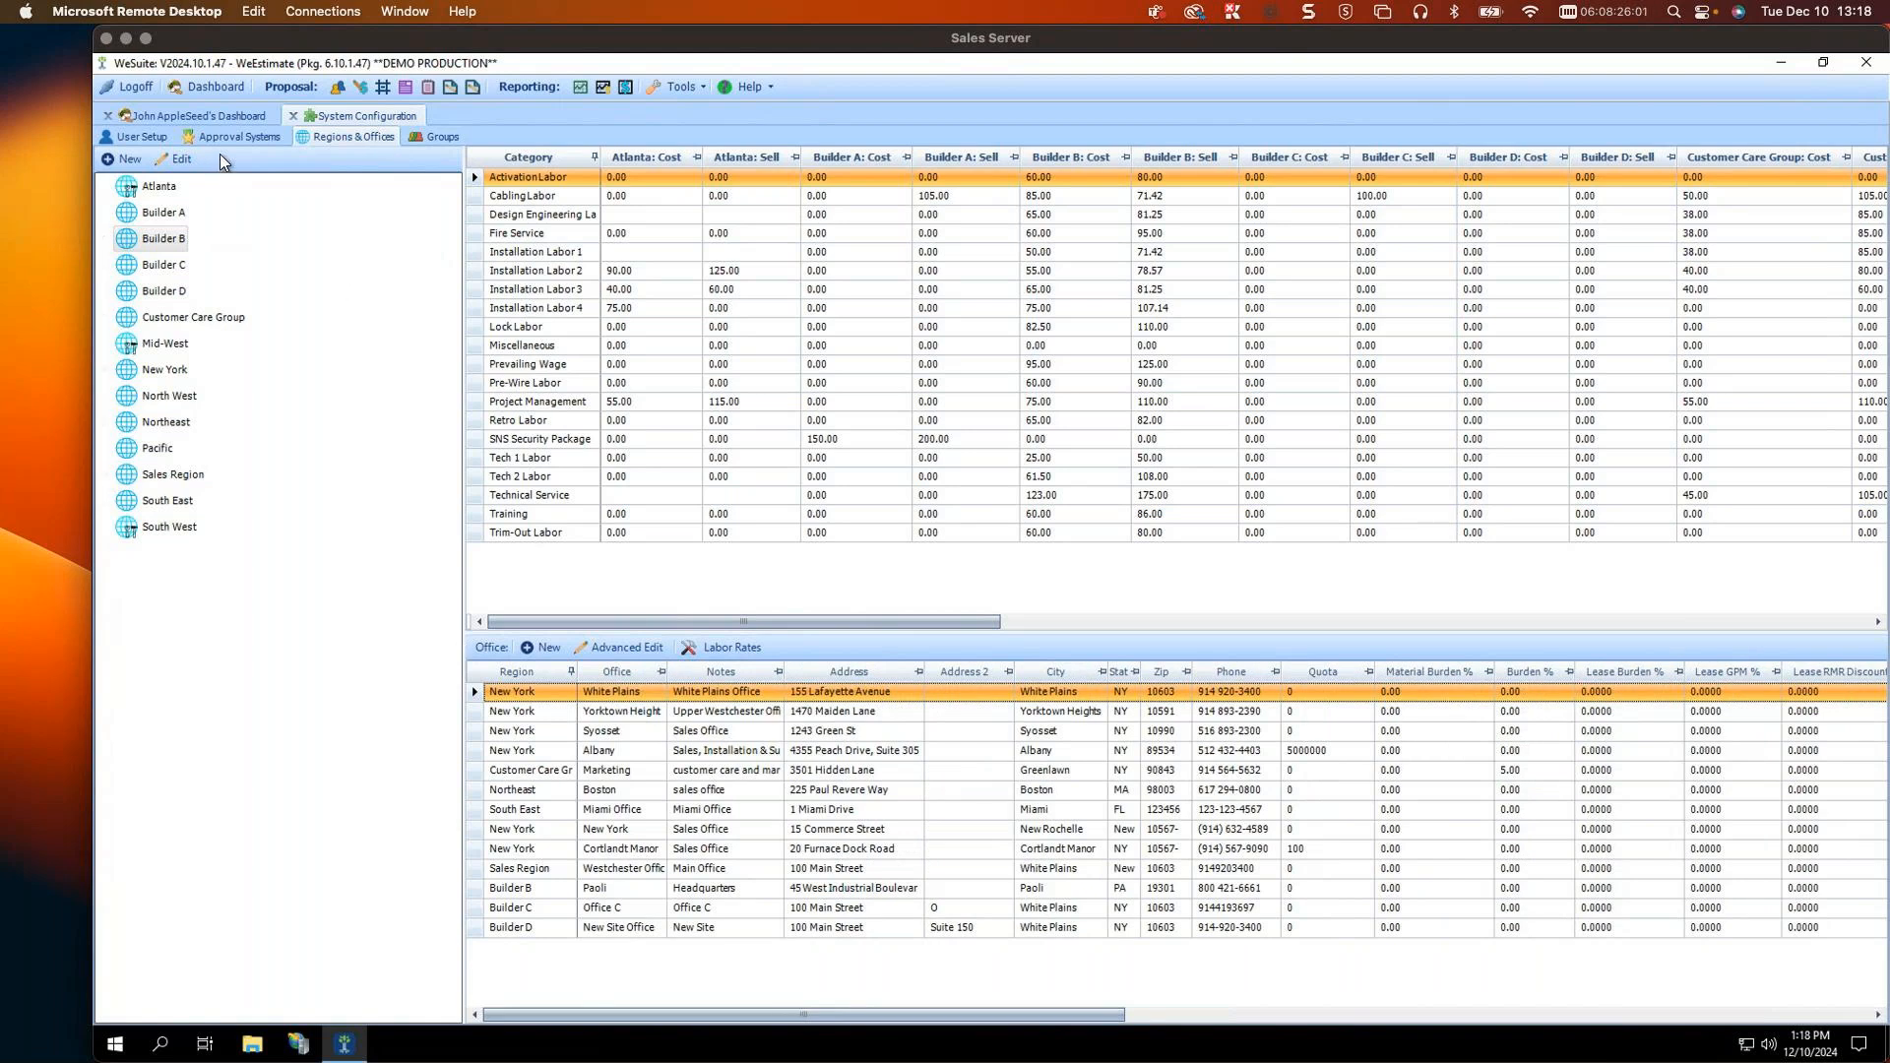
Step: Search User Setup by part of the user's surname and open the matching user in the Albany office for editing
left_click(141, 138)
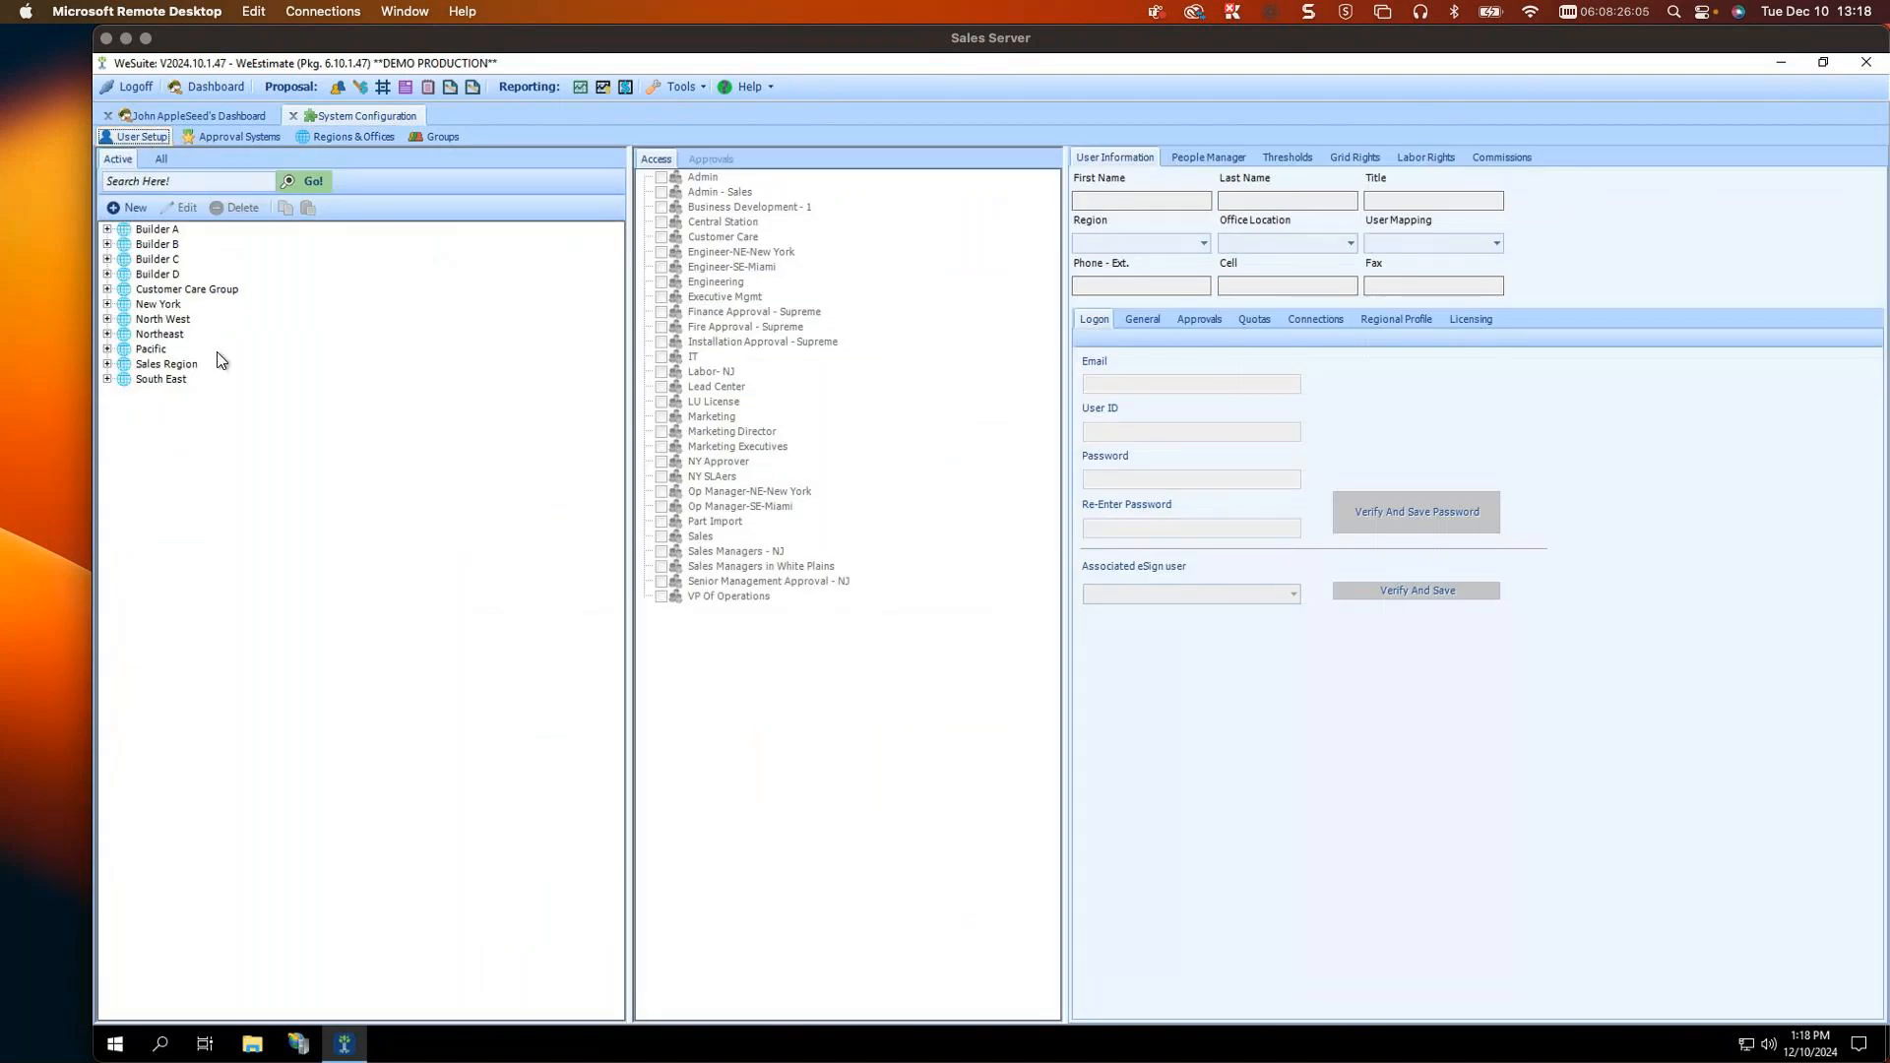
left_click(108, 304)
left_click(228, 183)
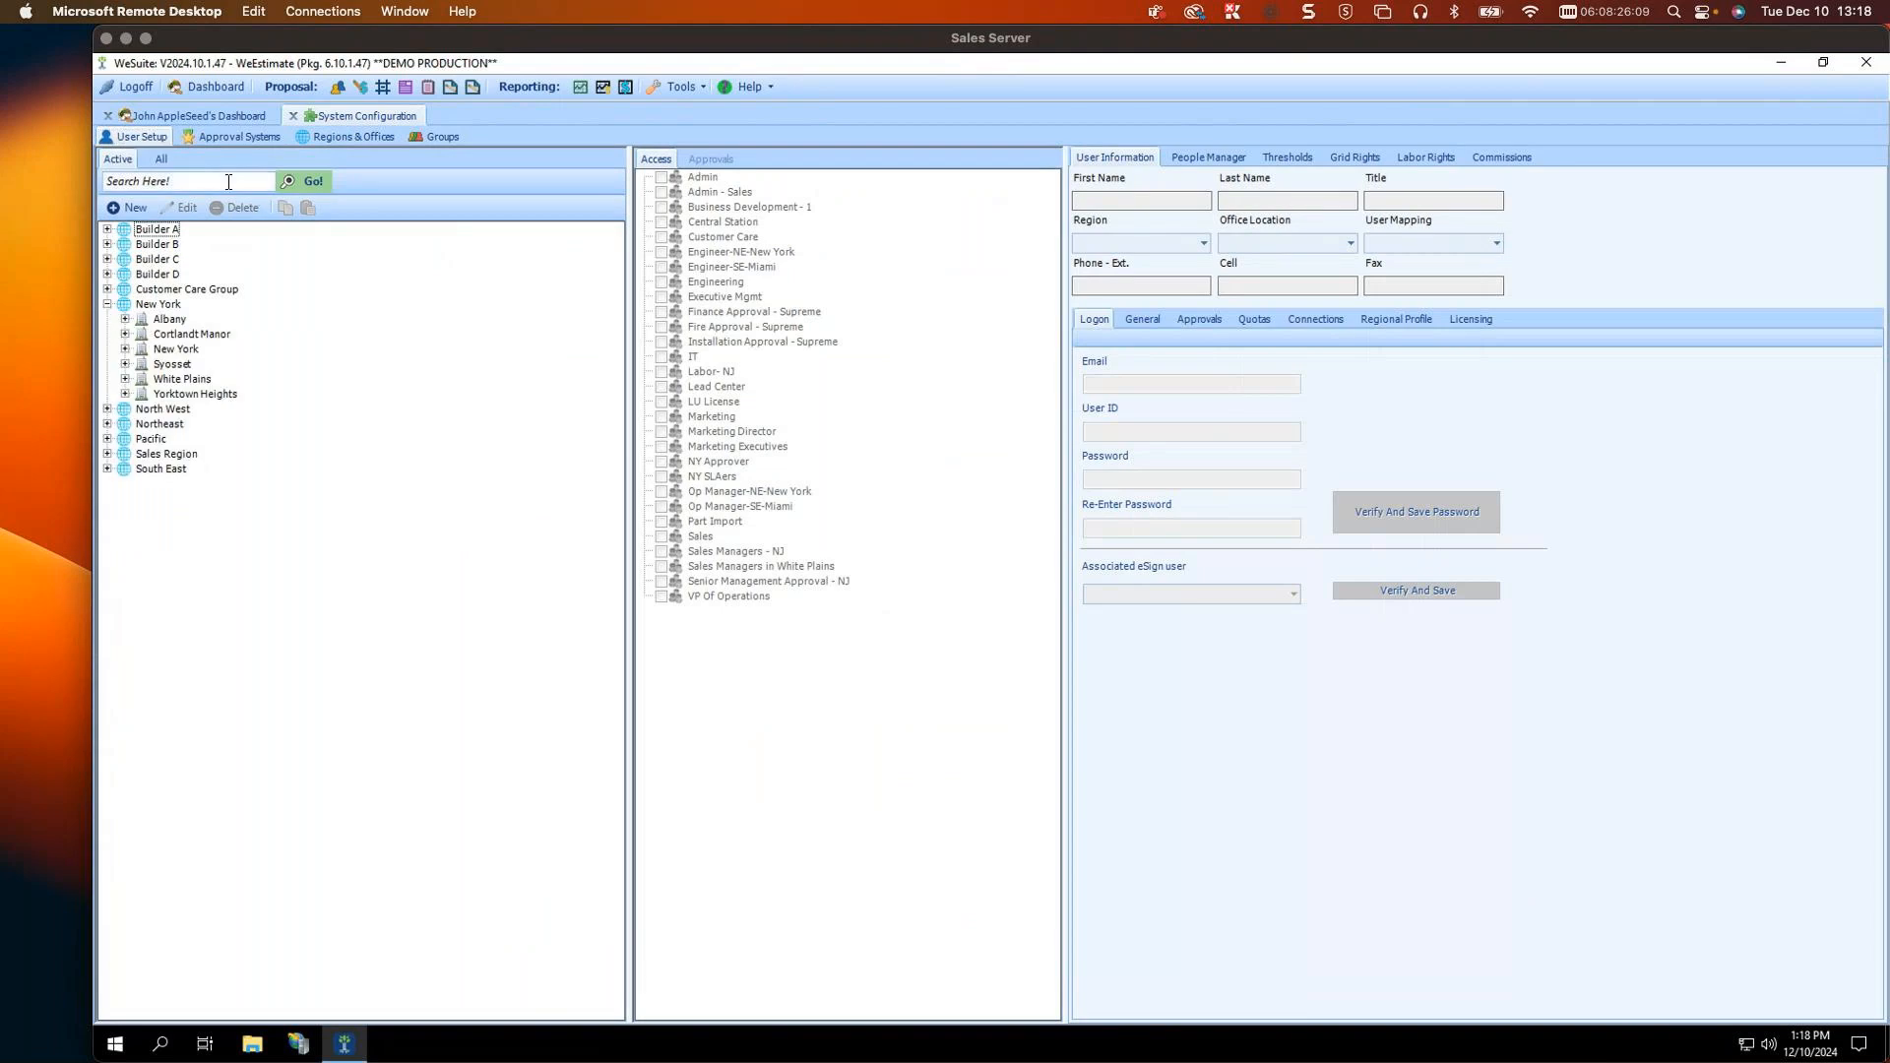
type("john apple")
key("Return")
double_click(116, 180)
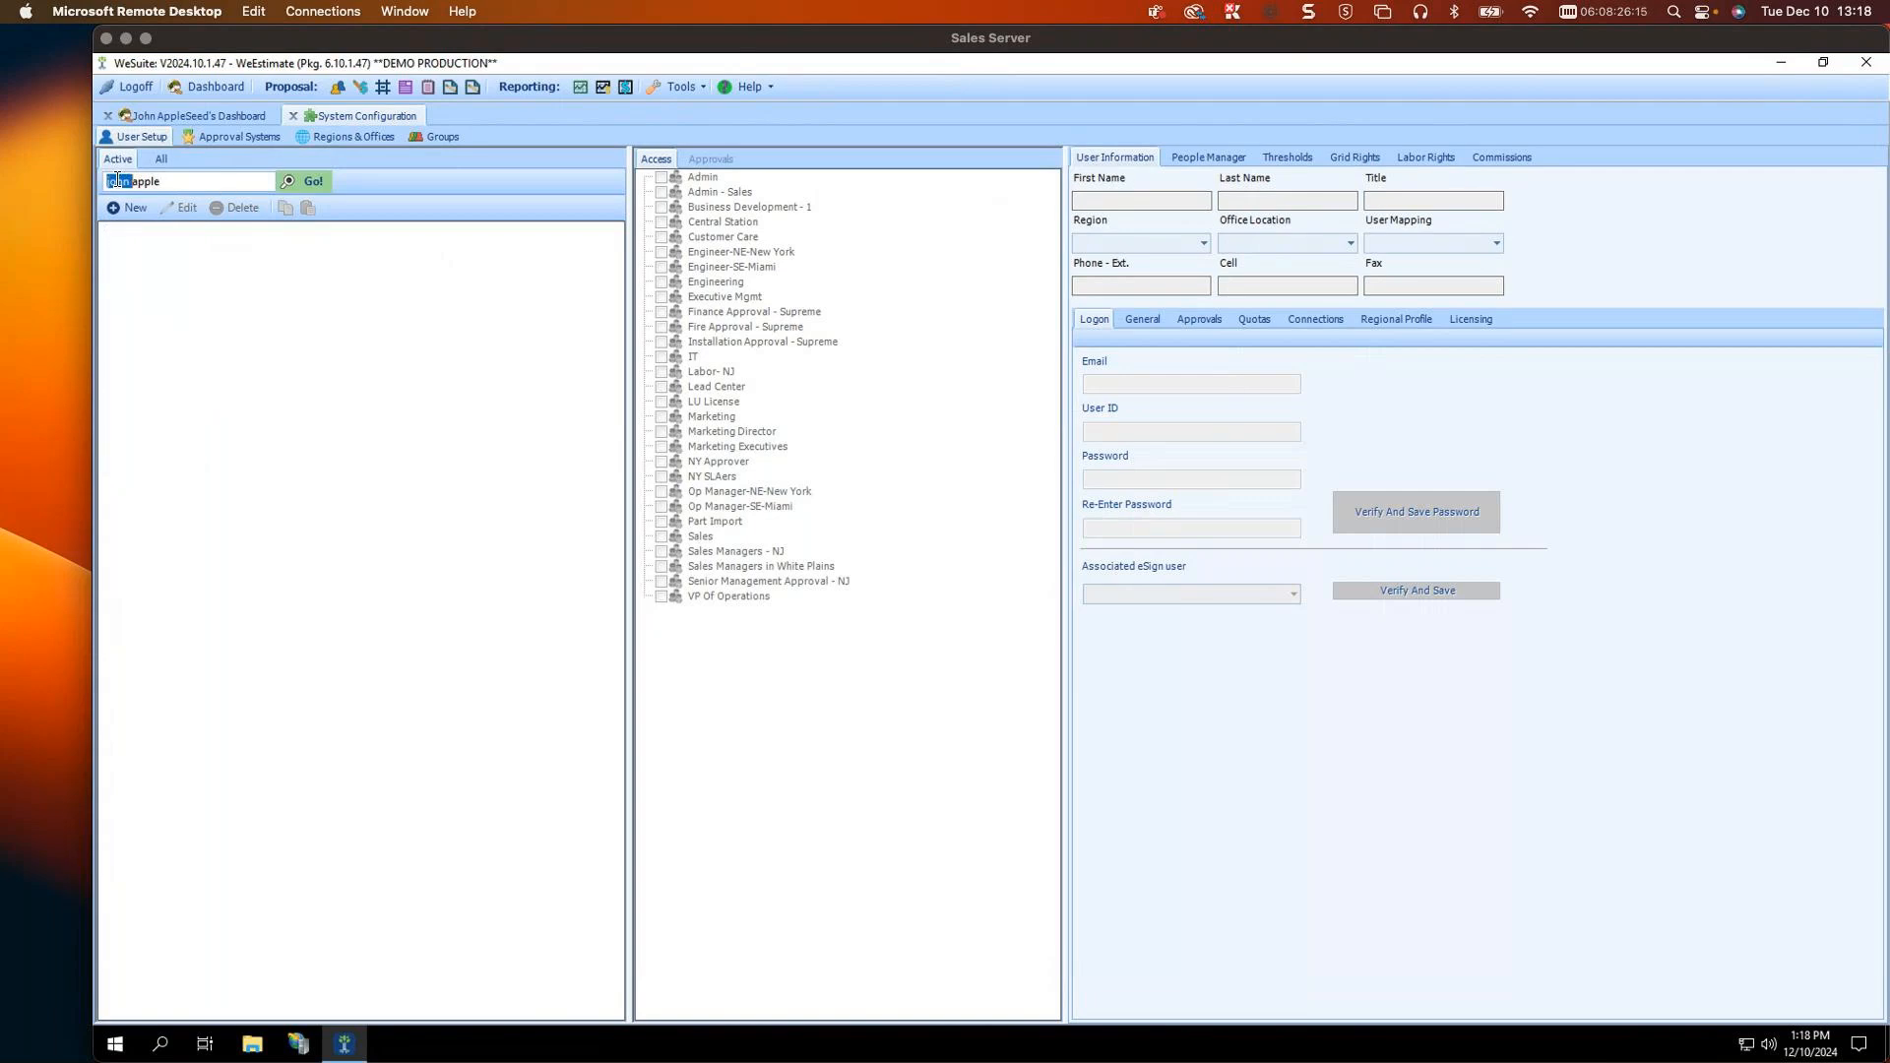
key("BackSpace")
left_click(290, 180)
left_click(209, 261)
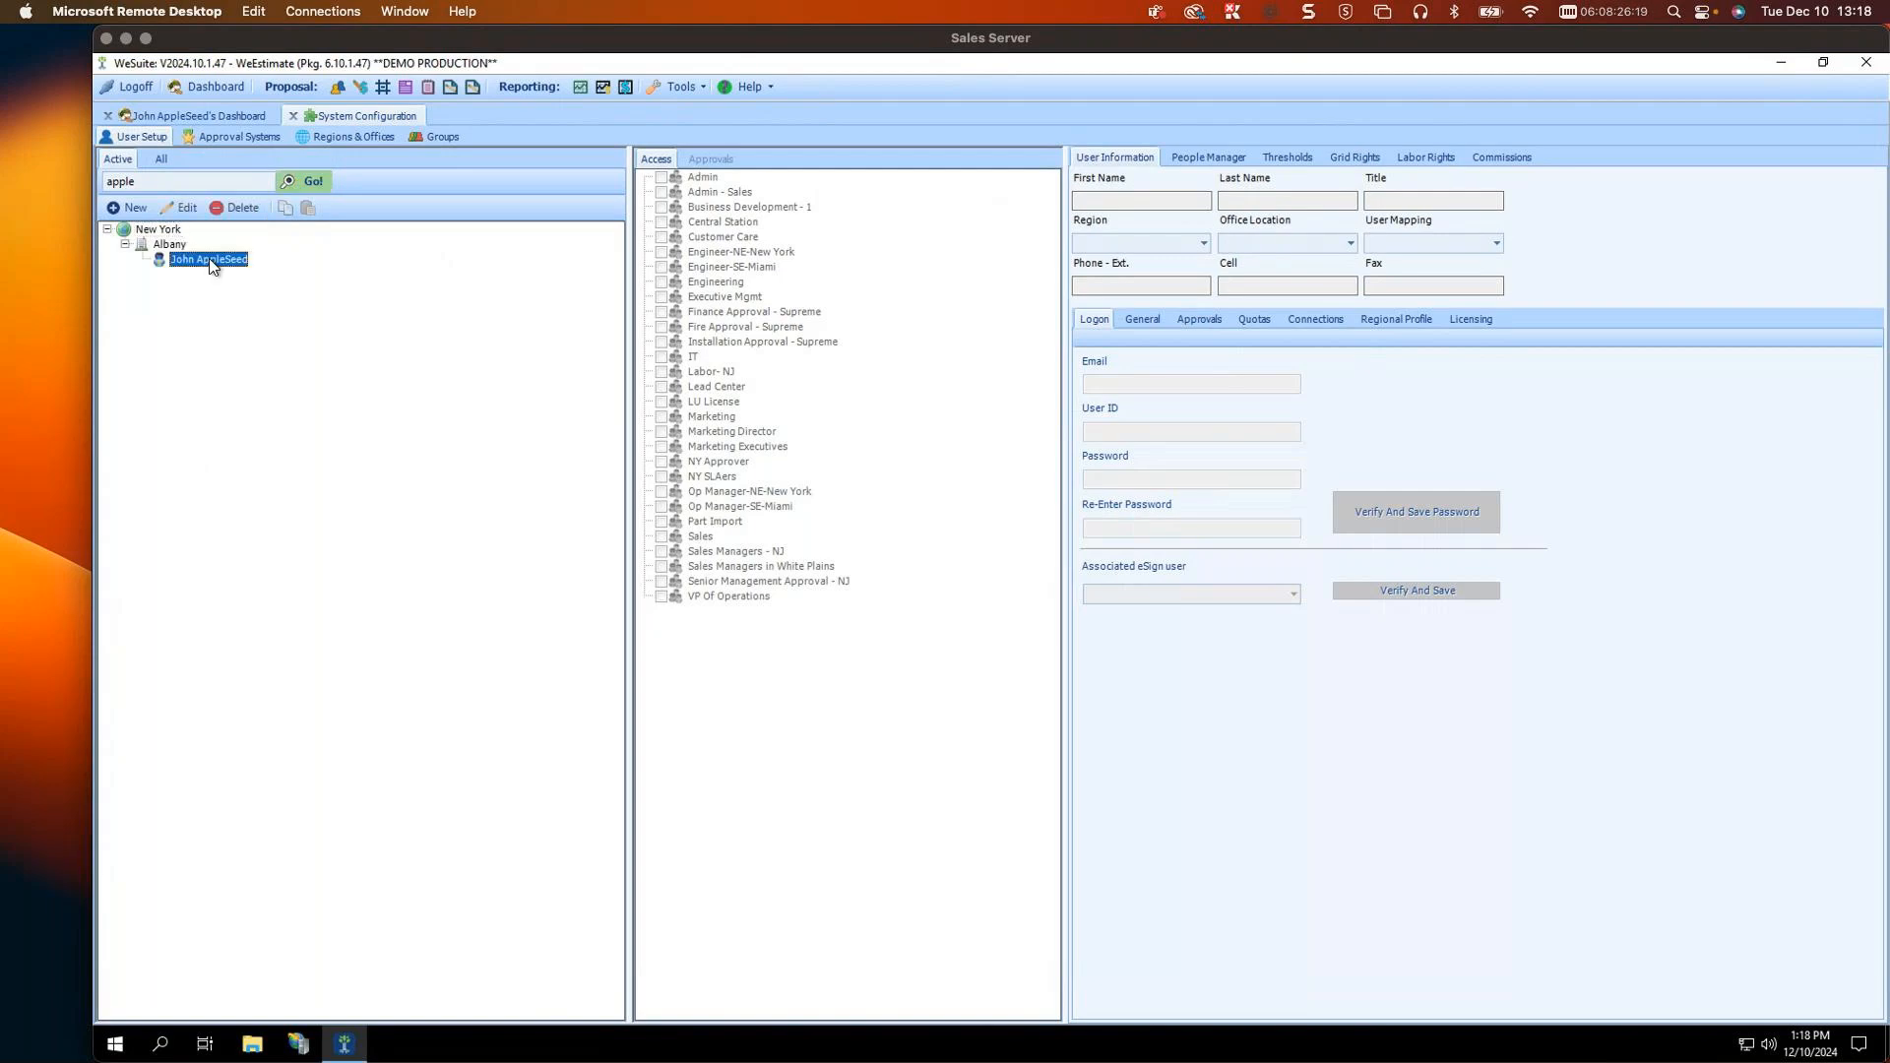
Step: Look for Simple Plan among the user's Pre-Approval System choices and cancel the edit
left_click(1212, 321)
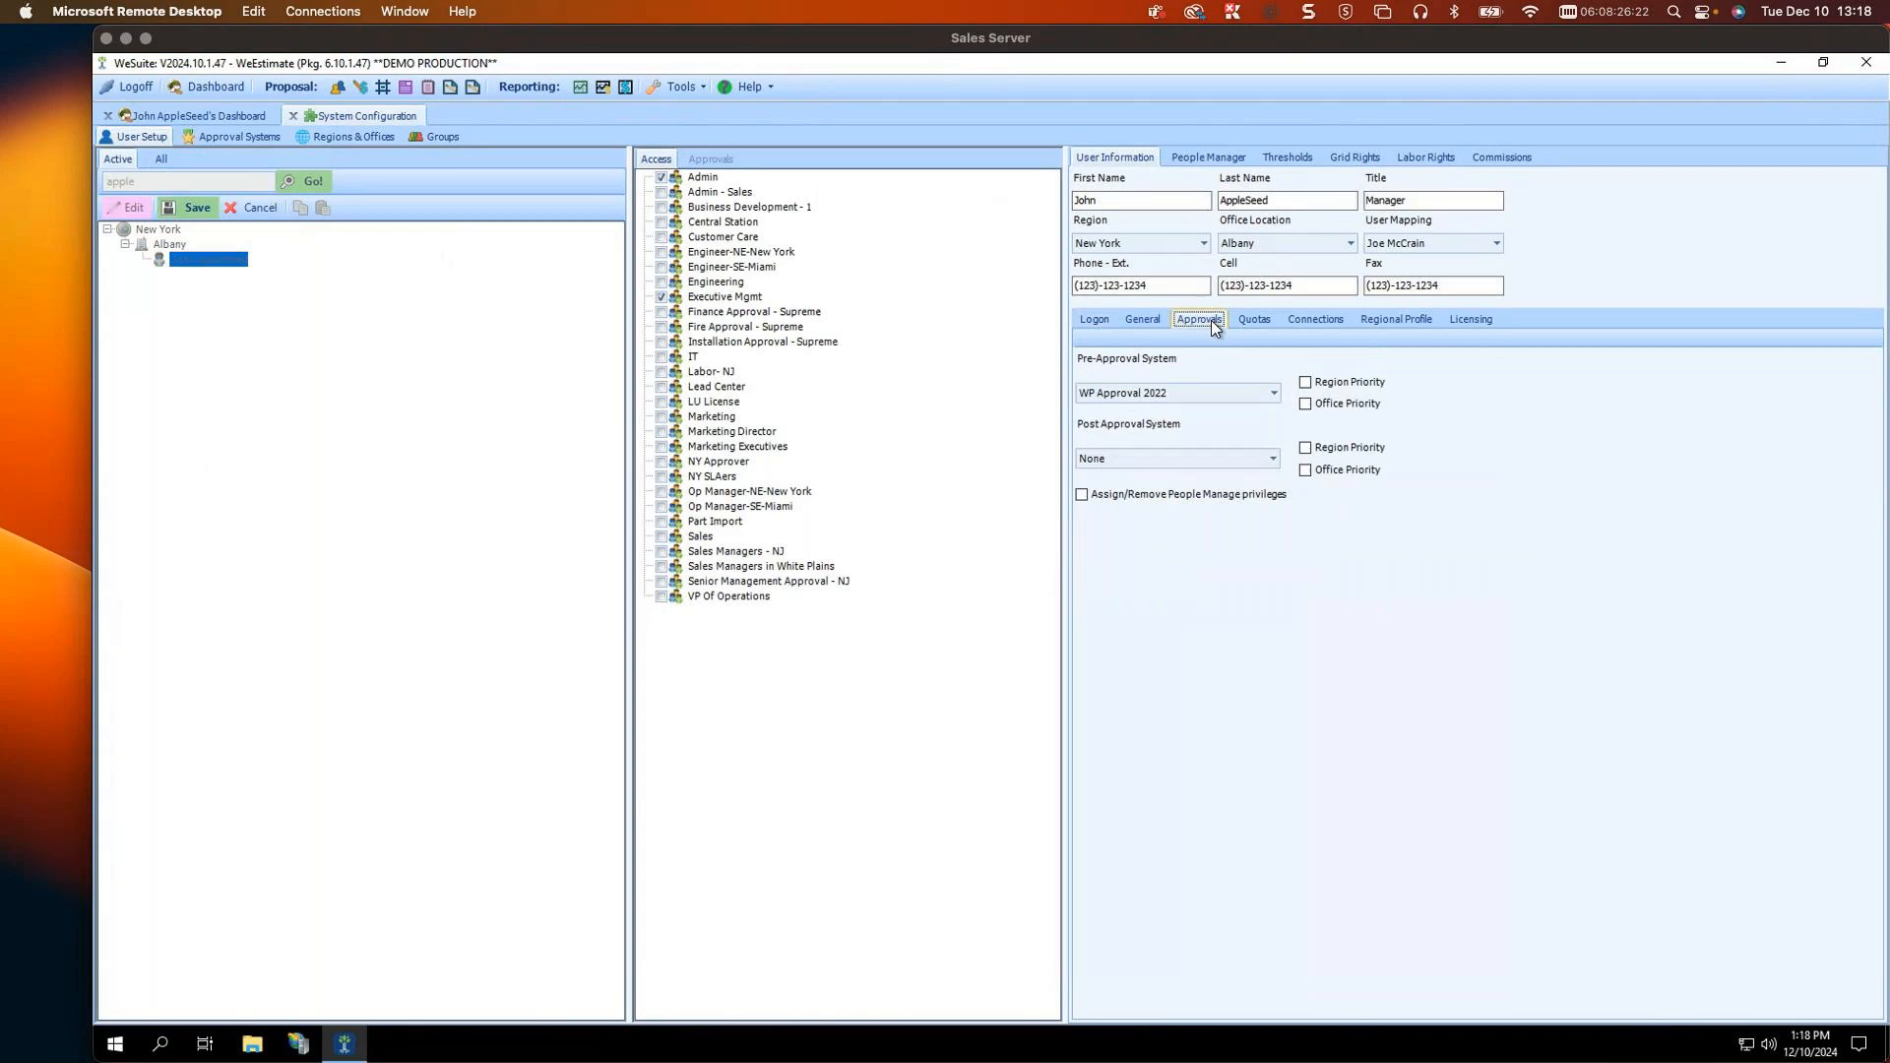
left_click(1271, 393)
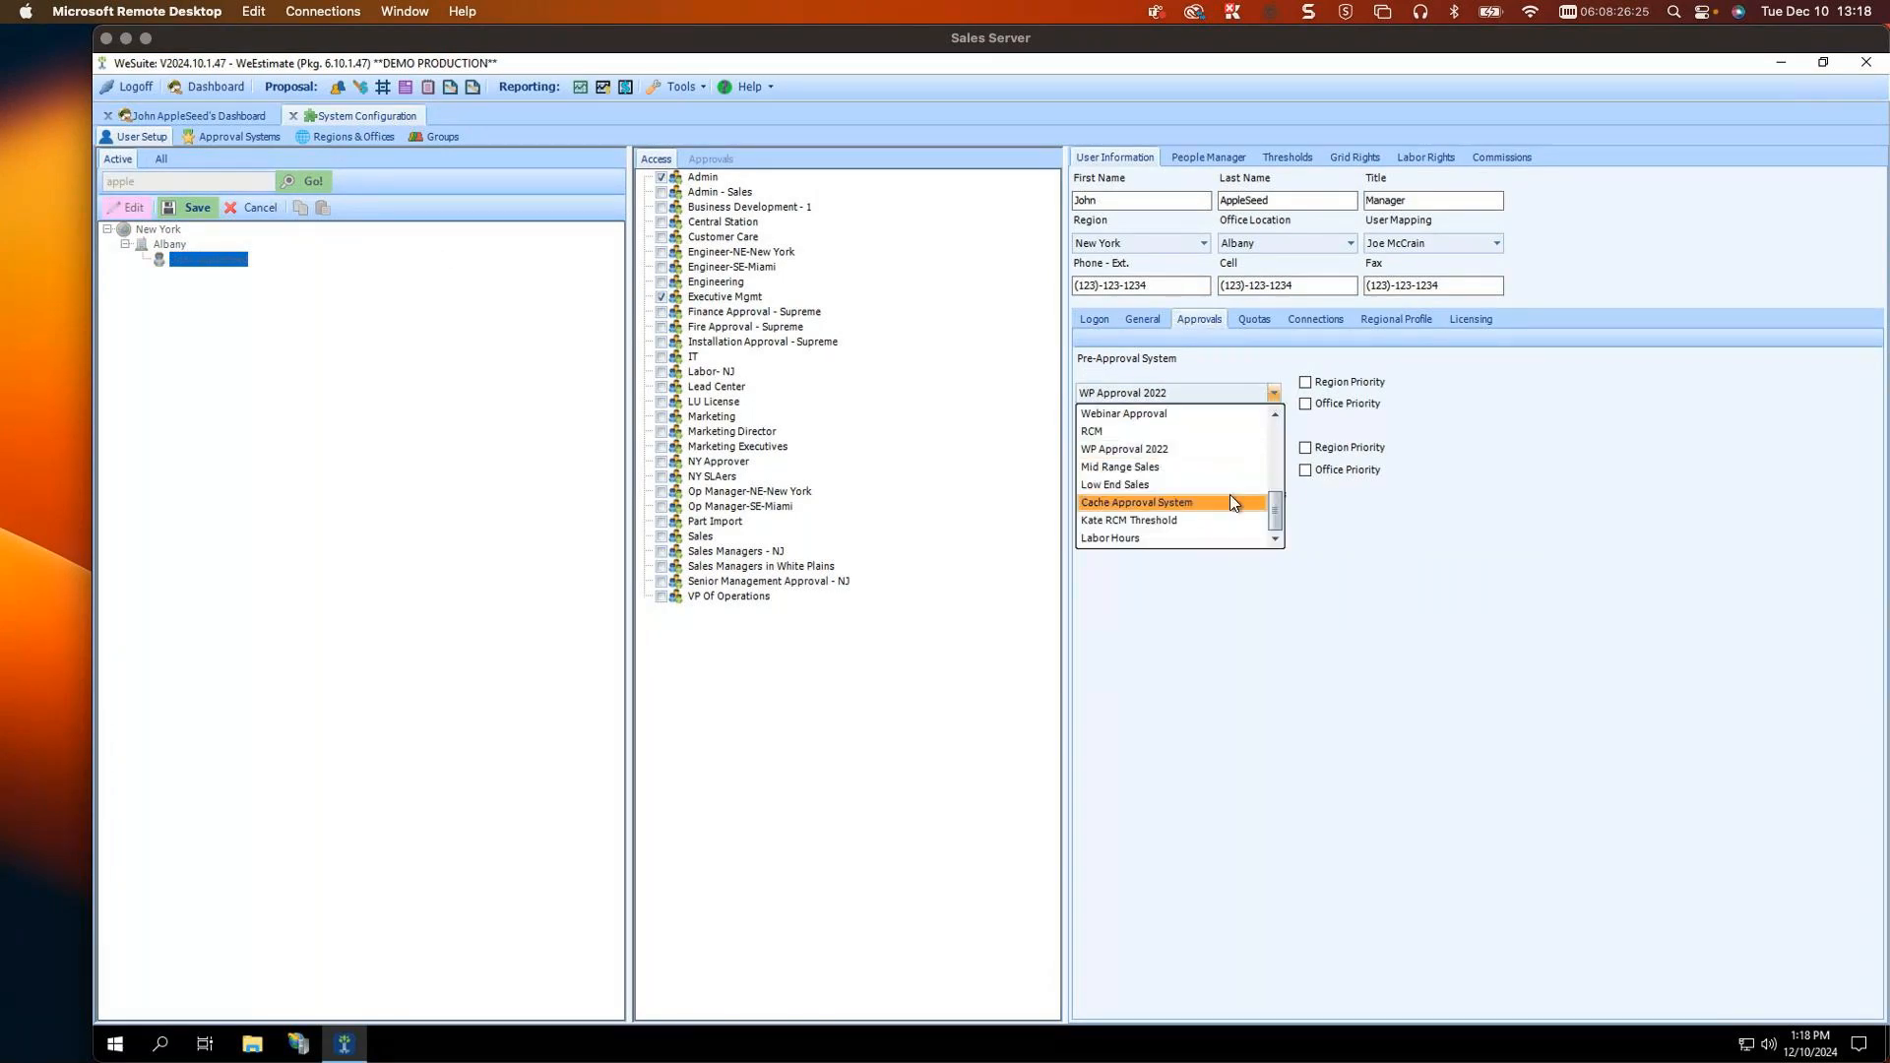
scroll(1230, 472, "up", 5)
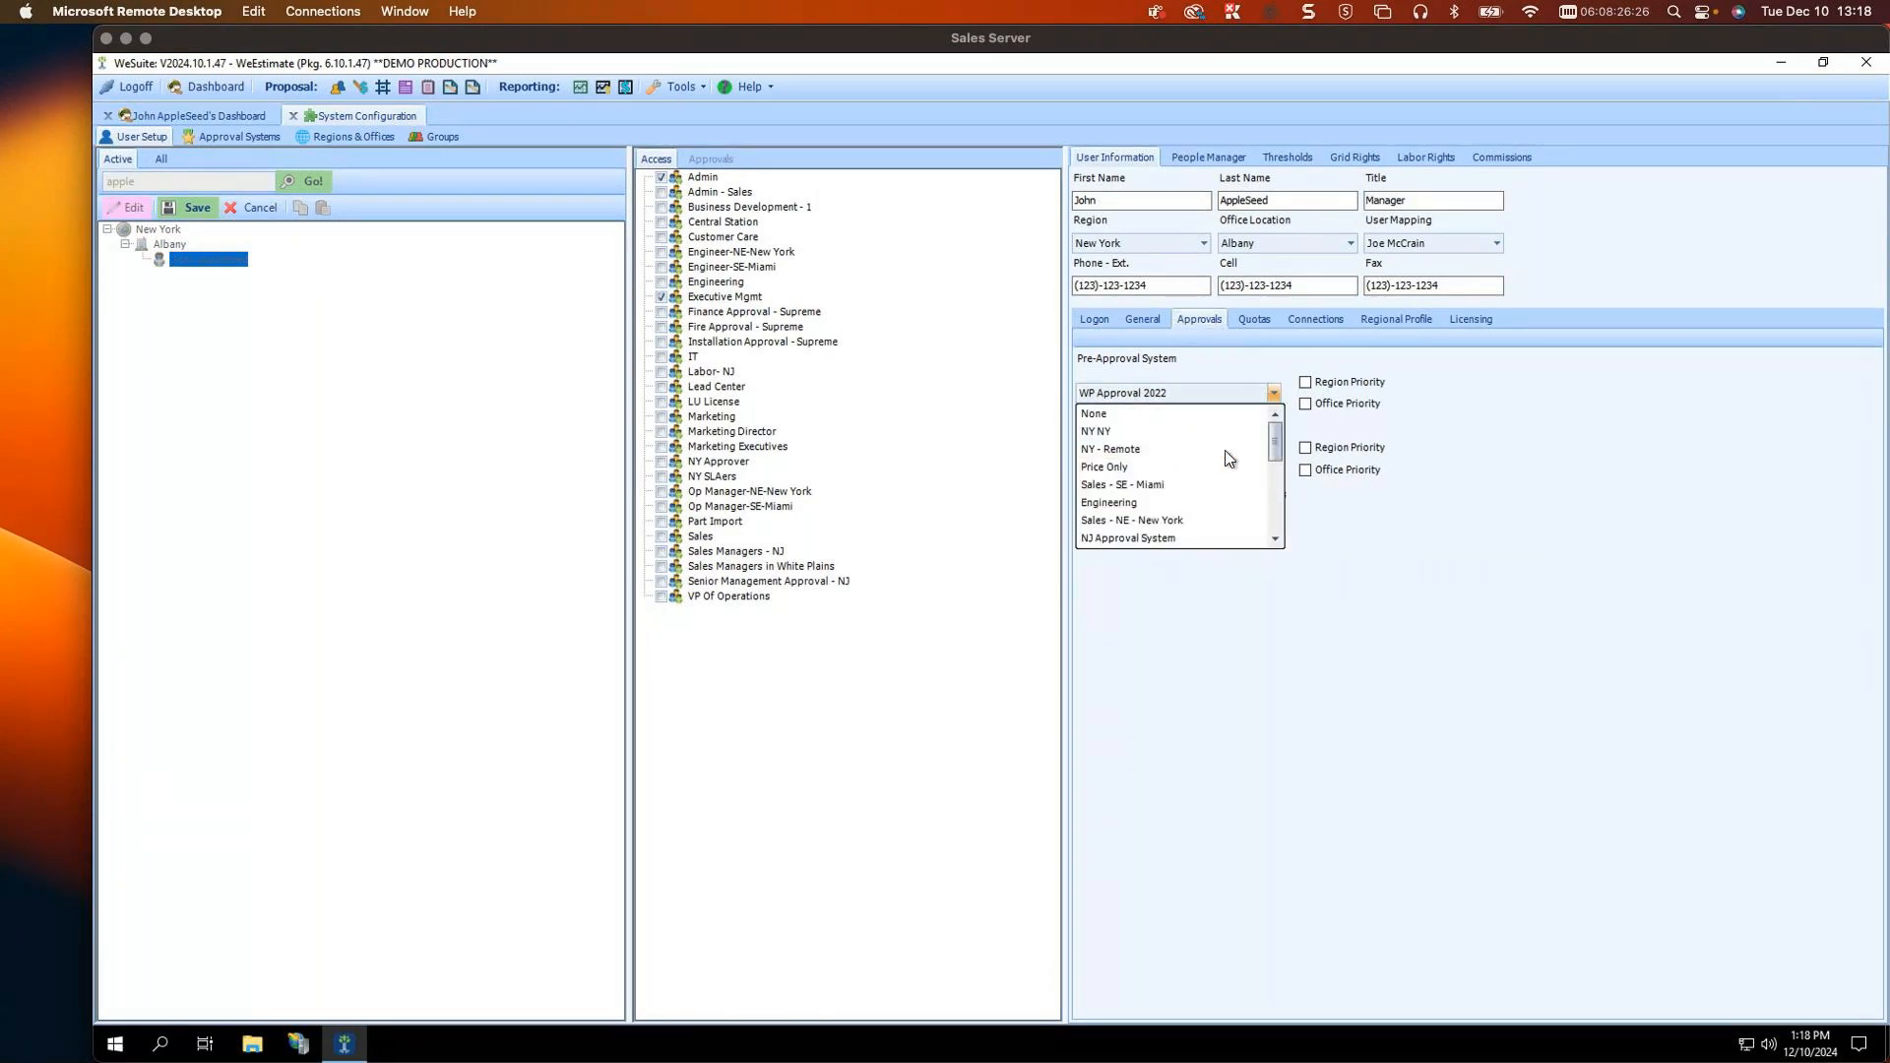
scroll(1229, 458, "down", 5)
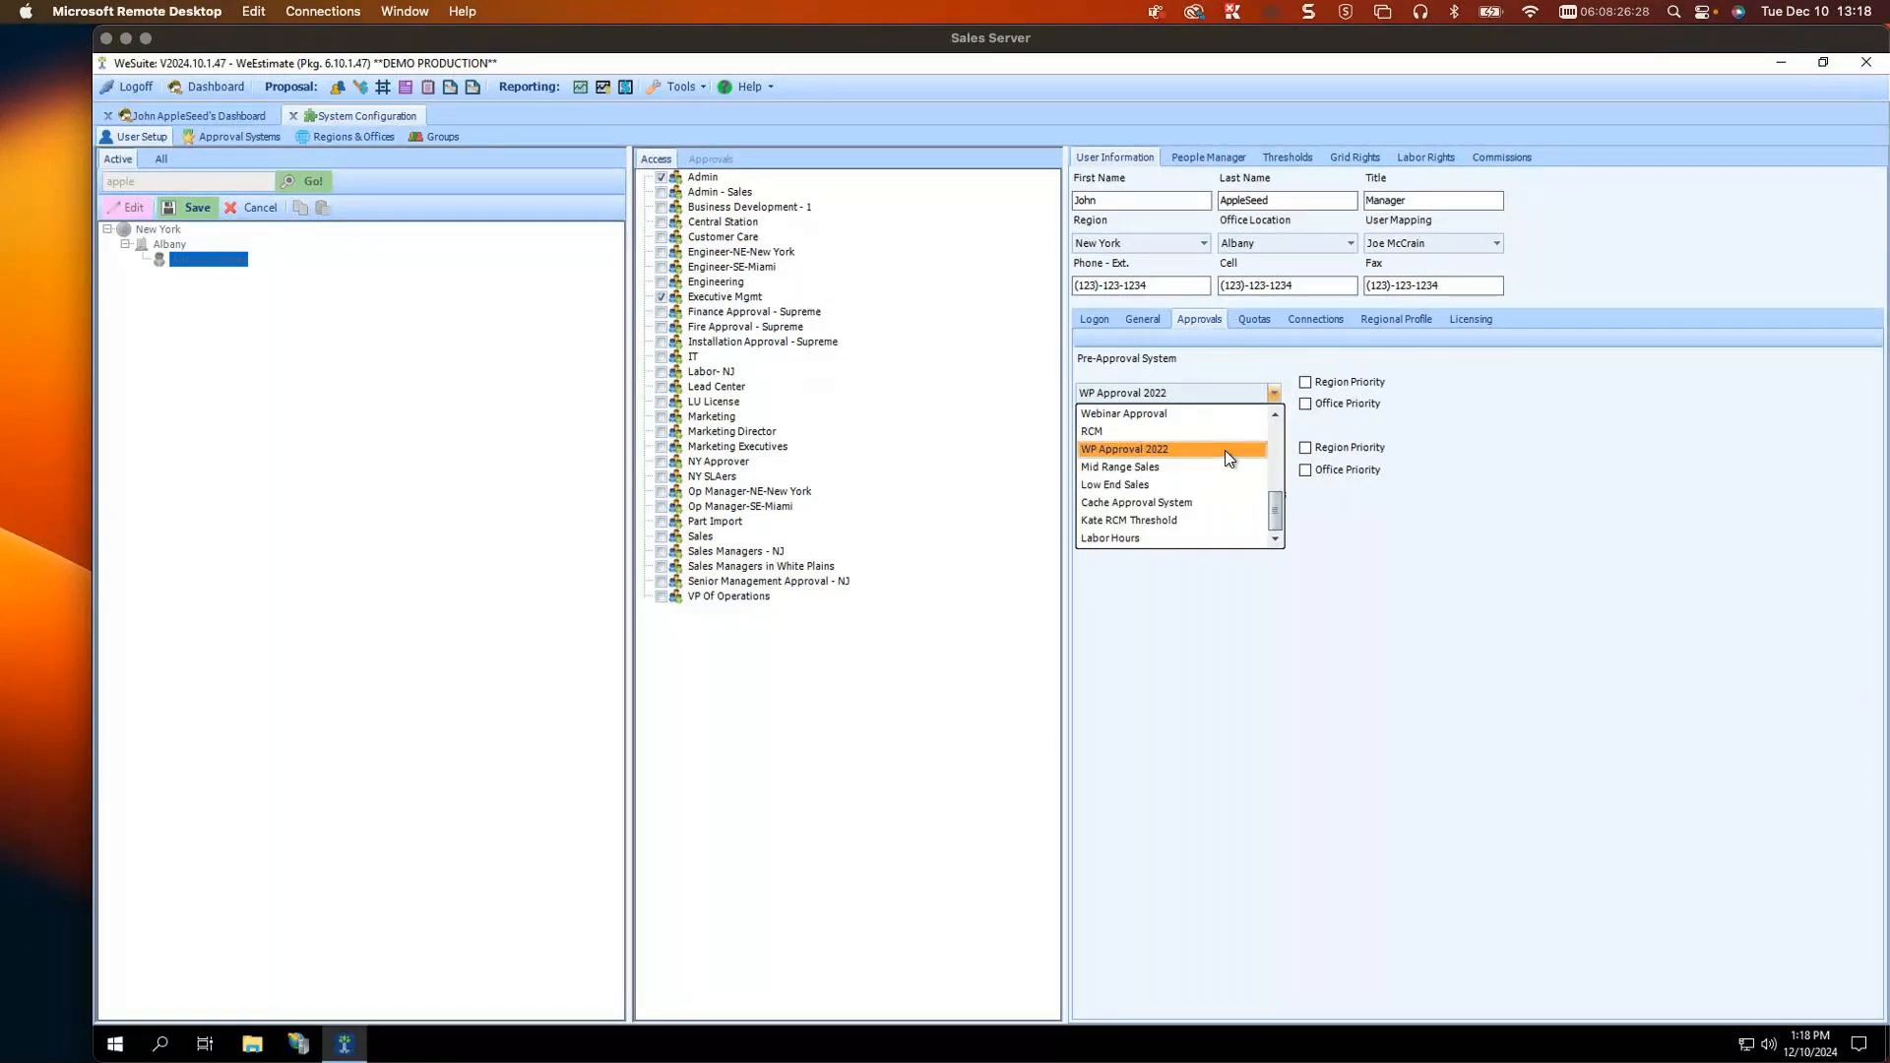
scroll(1225, 451, "up", 5)
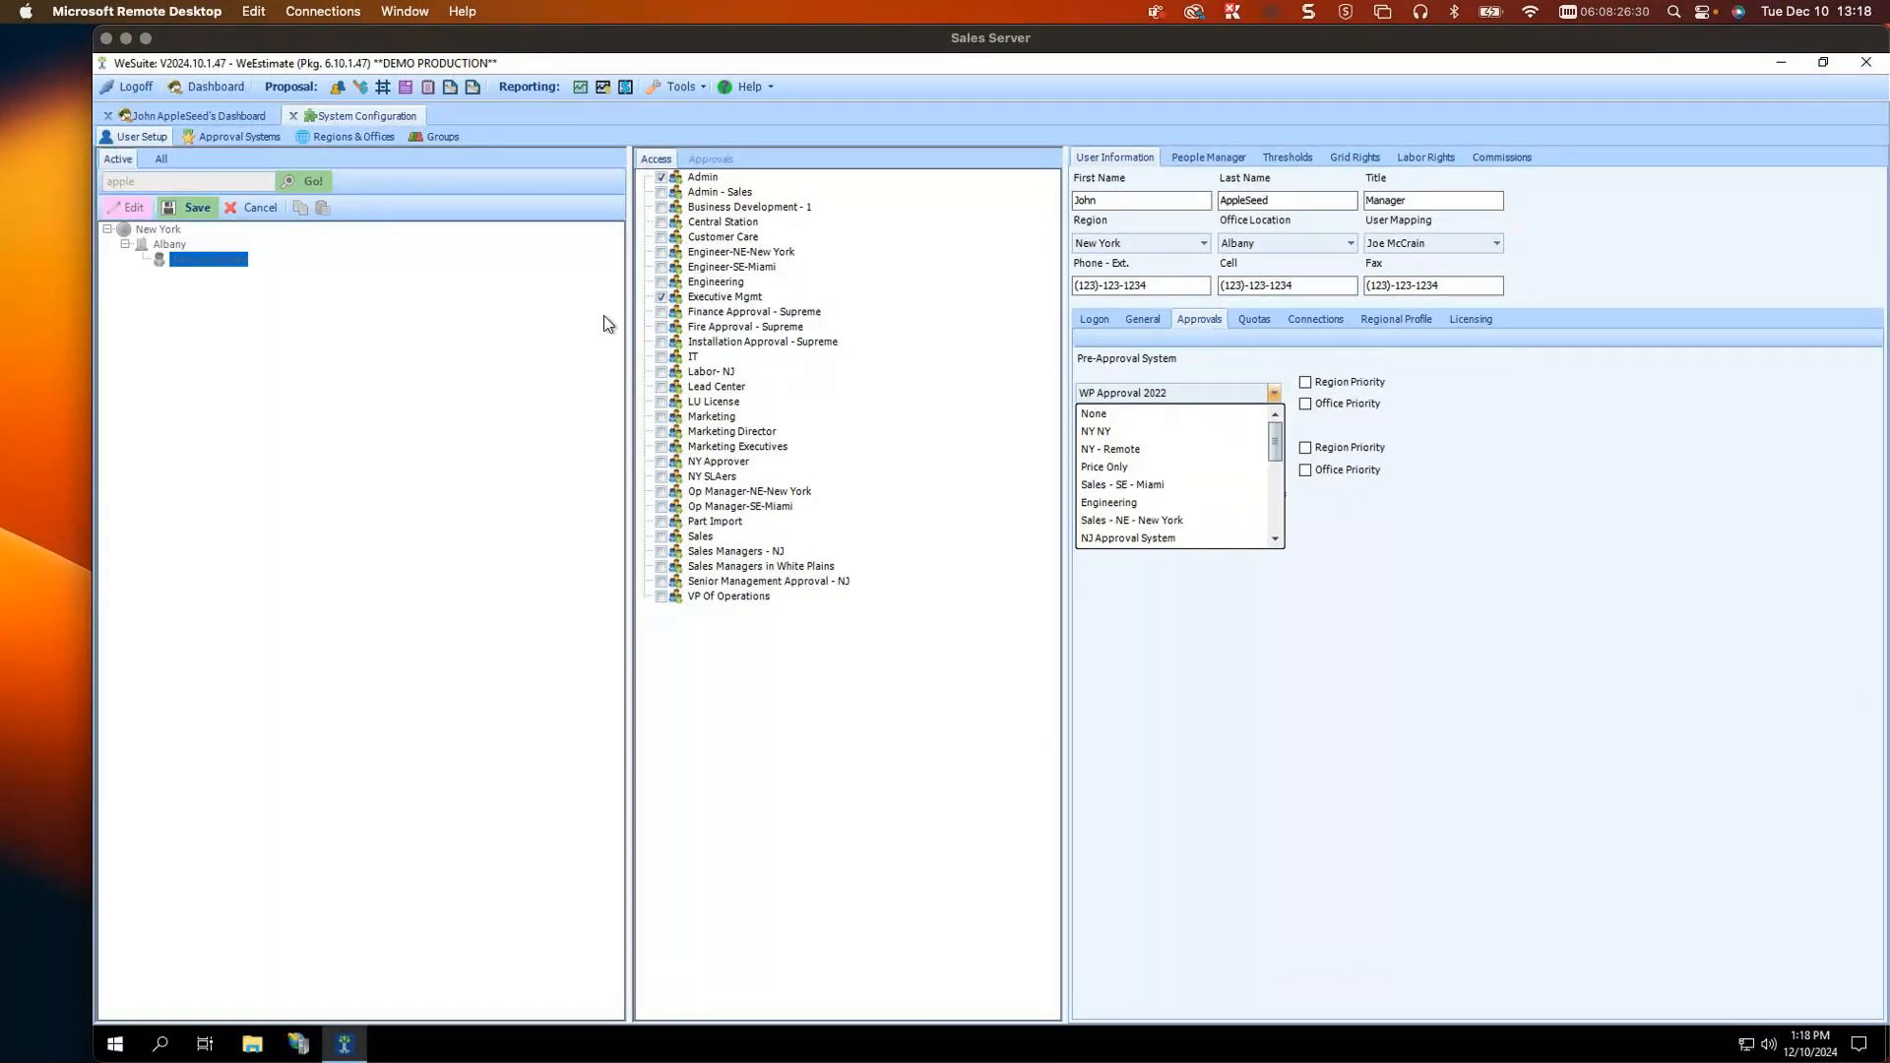
left_click(247, 210)
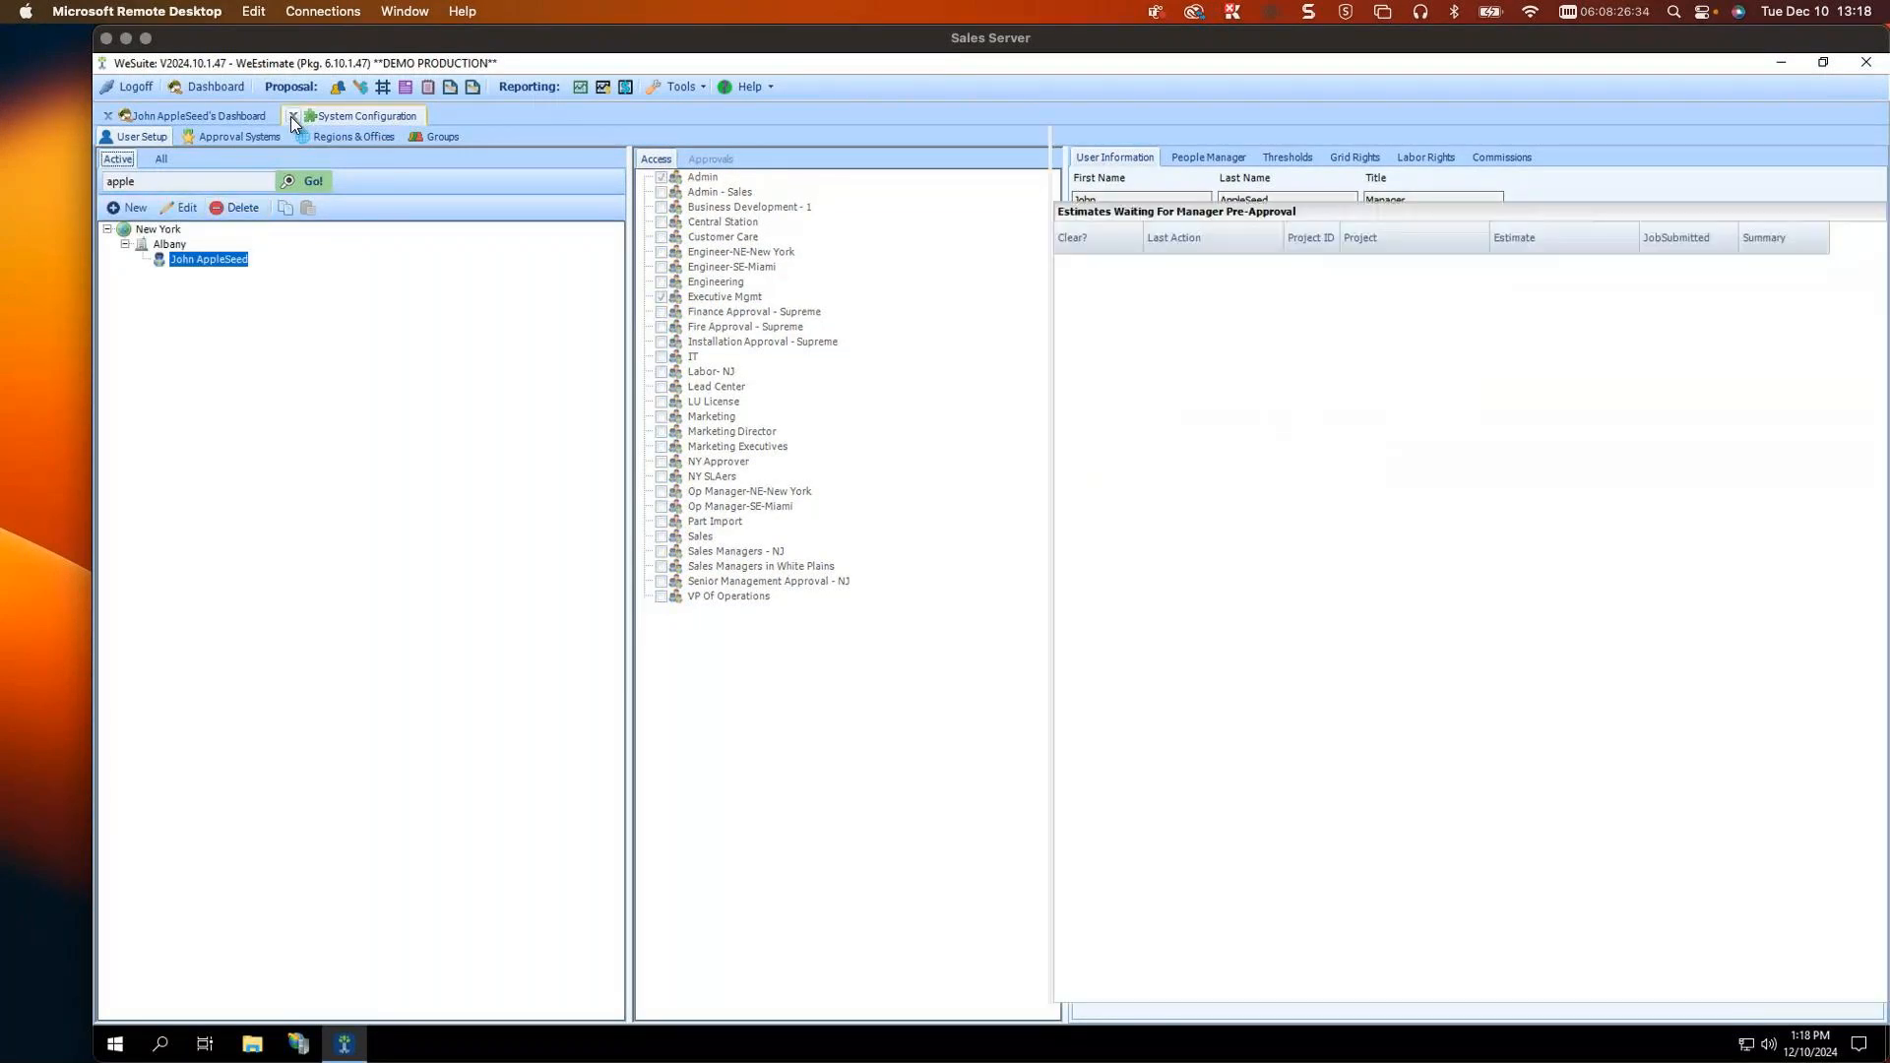
Step: Reopen System Configuration, search User Setup by part of the surname, and open the Albany user's approval settings for editing
left_click(292, 116)
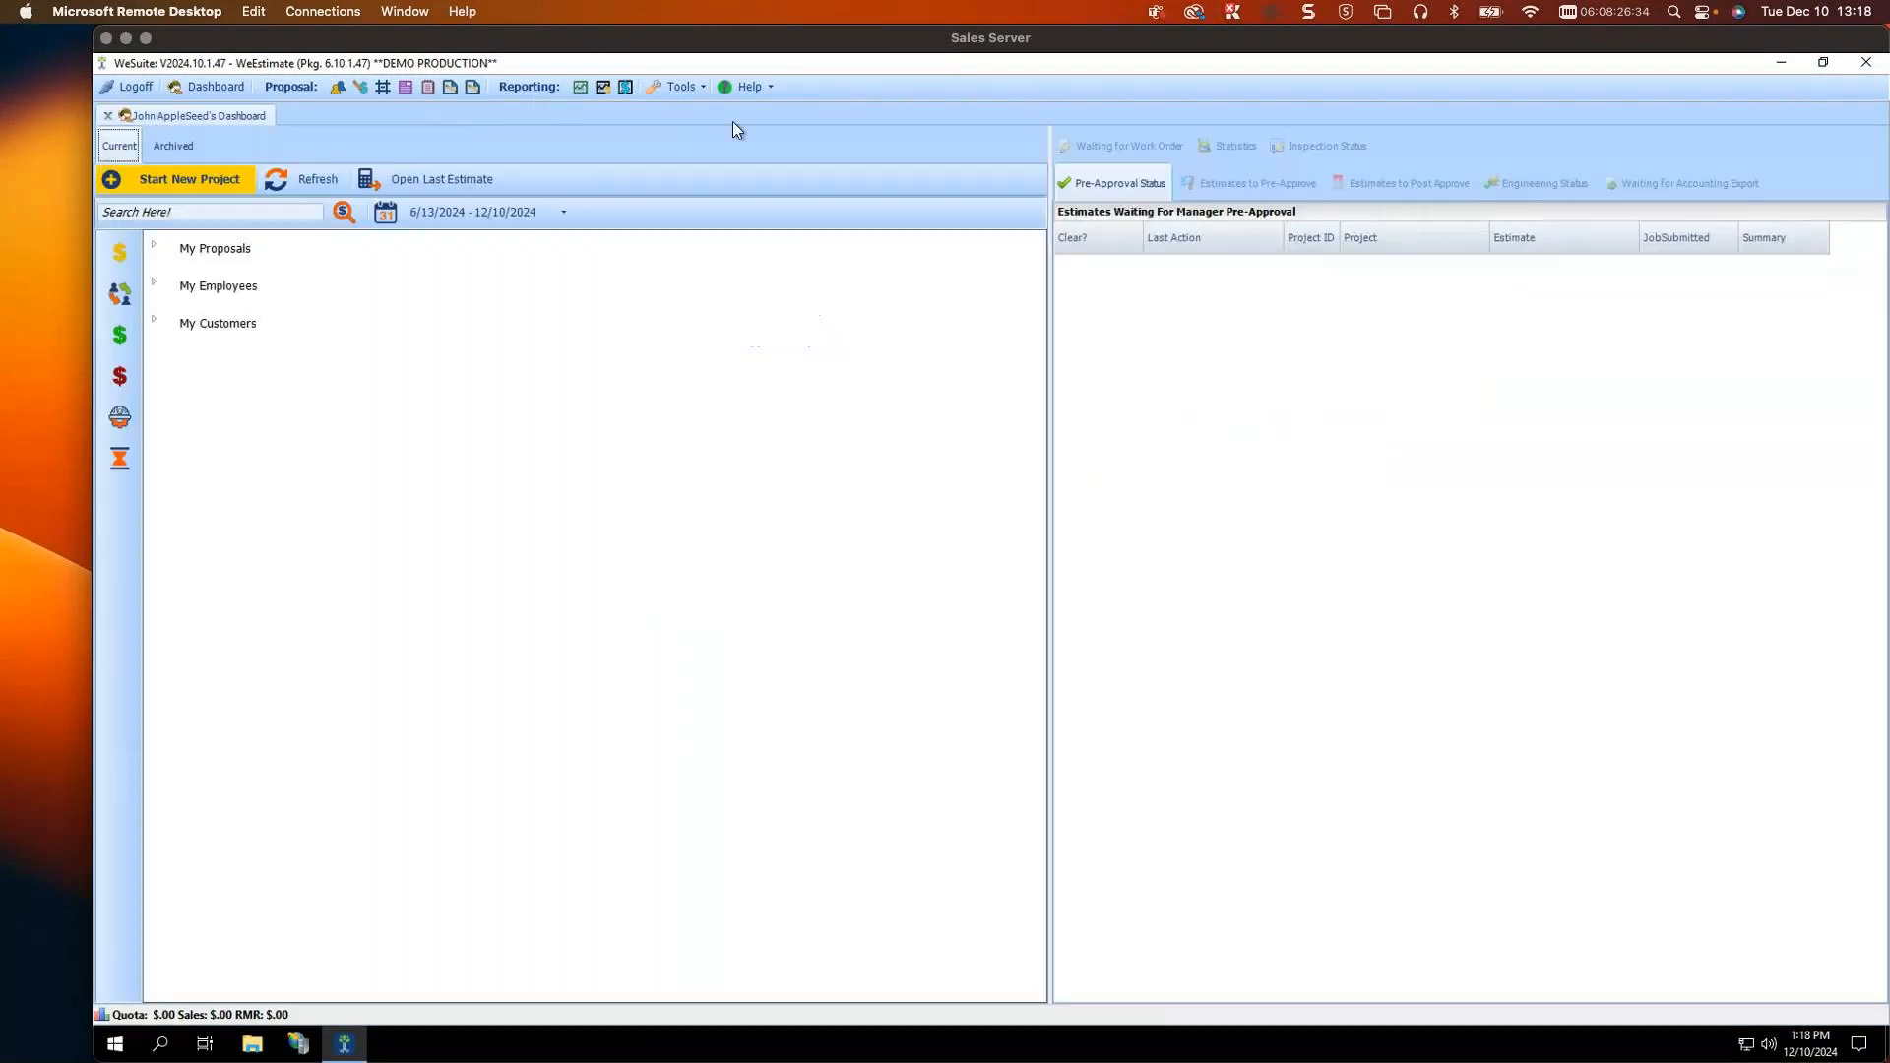
left_click(665, 91)
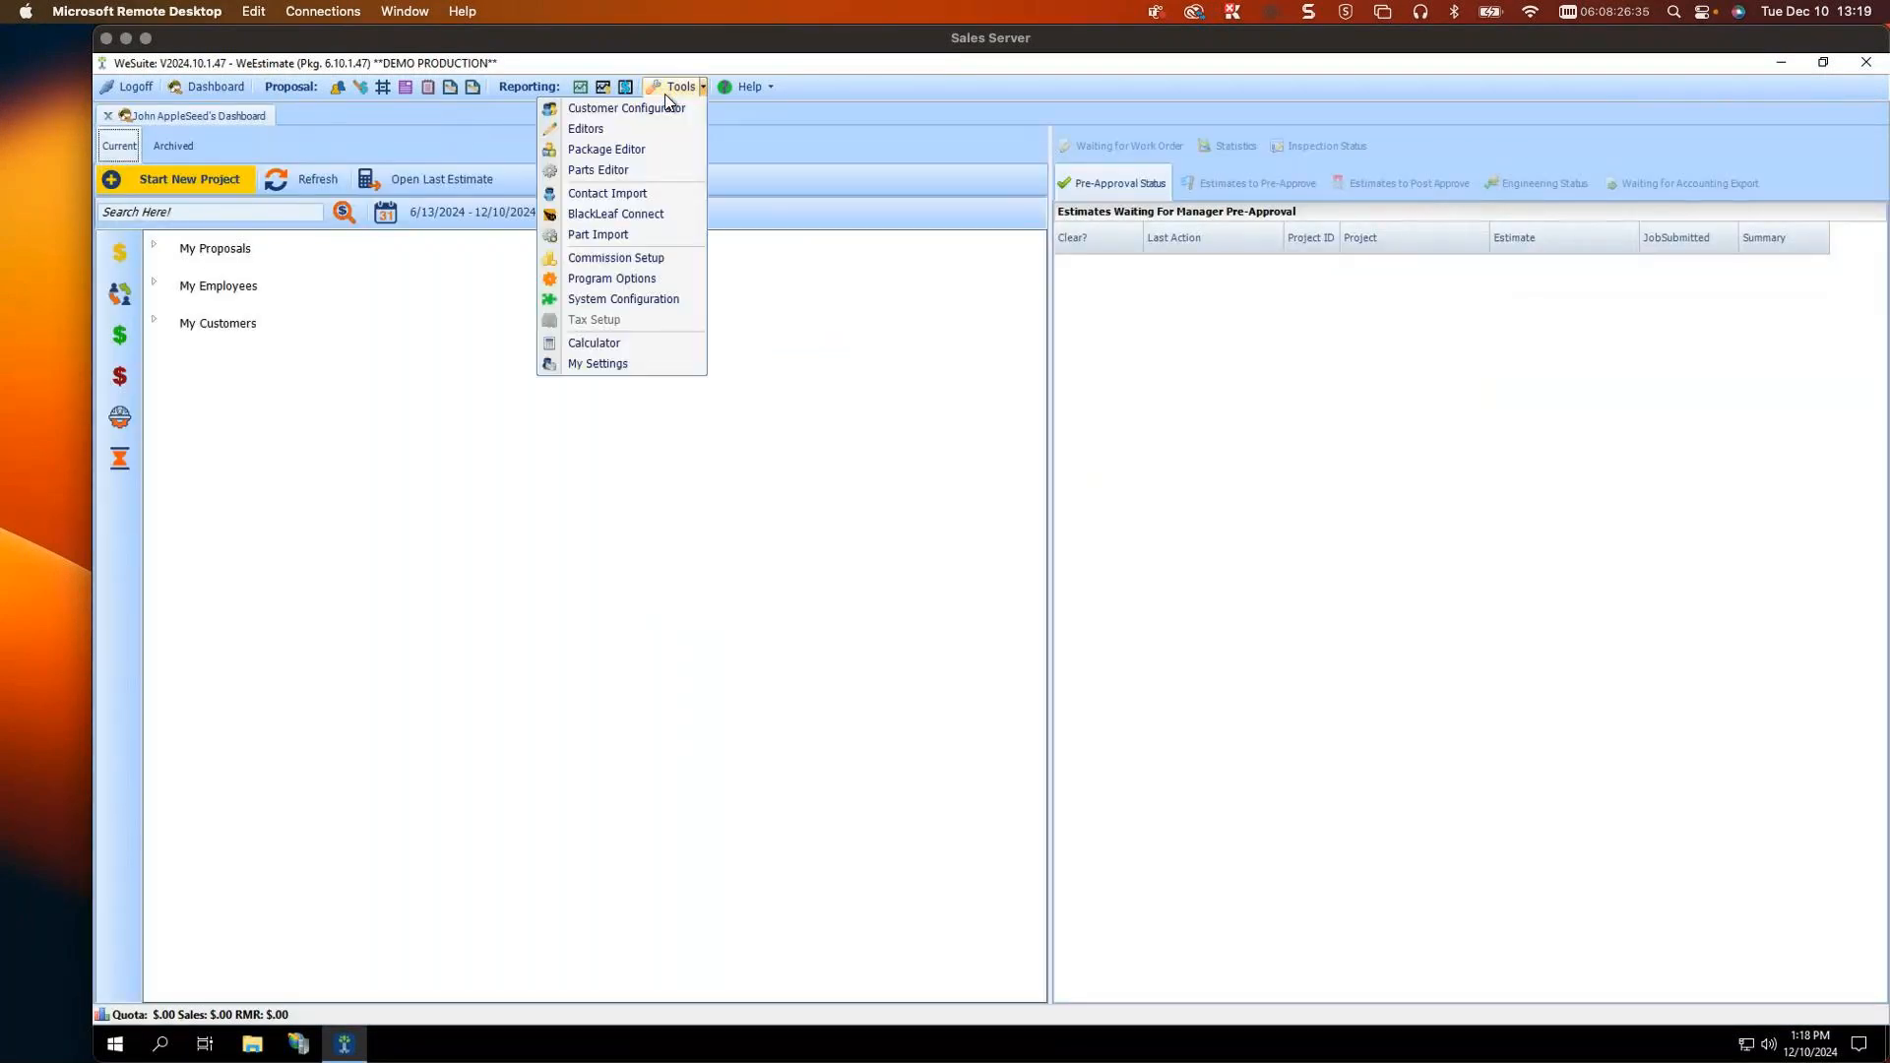
left_click(623, 299)
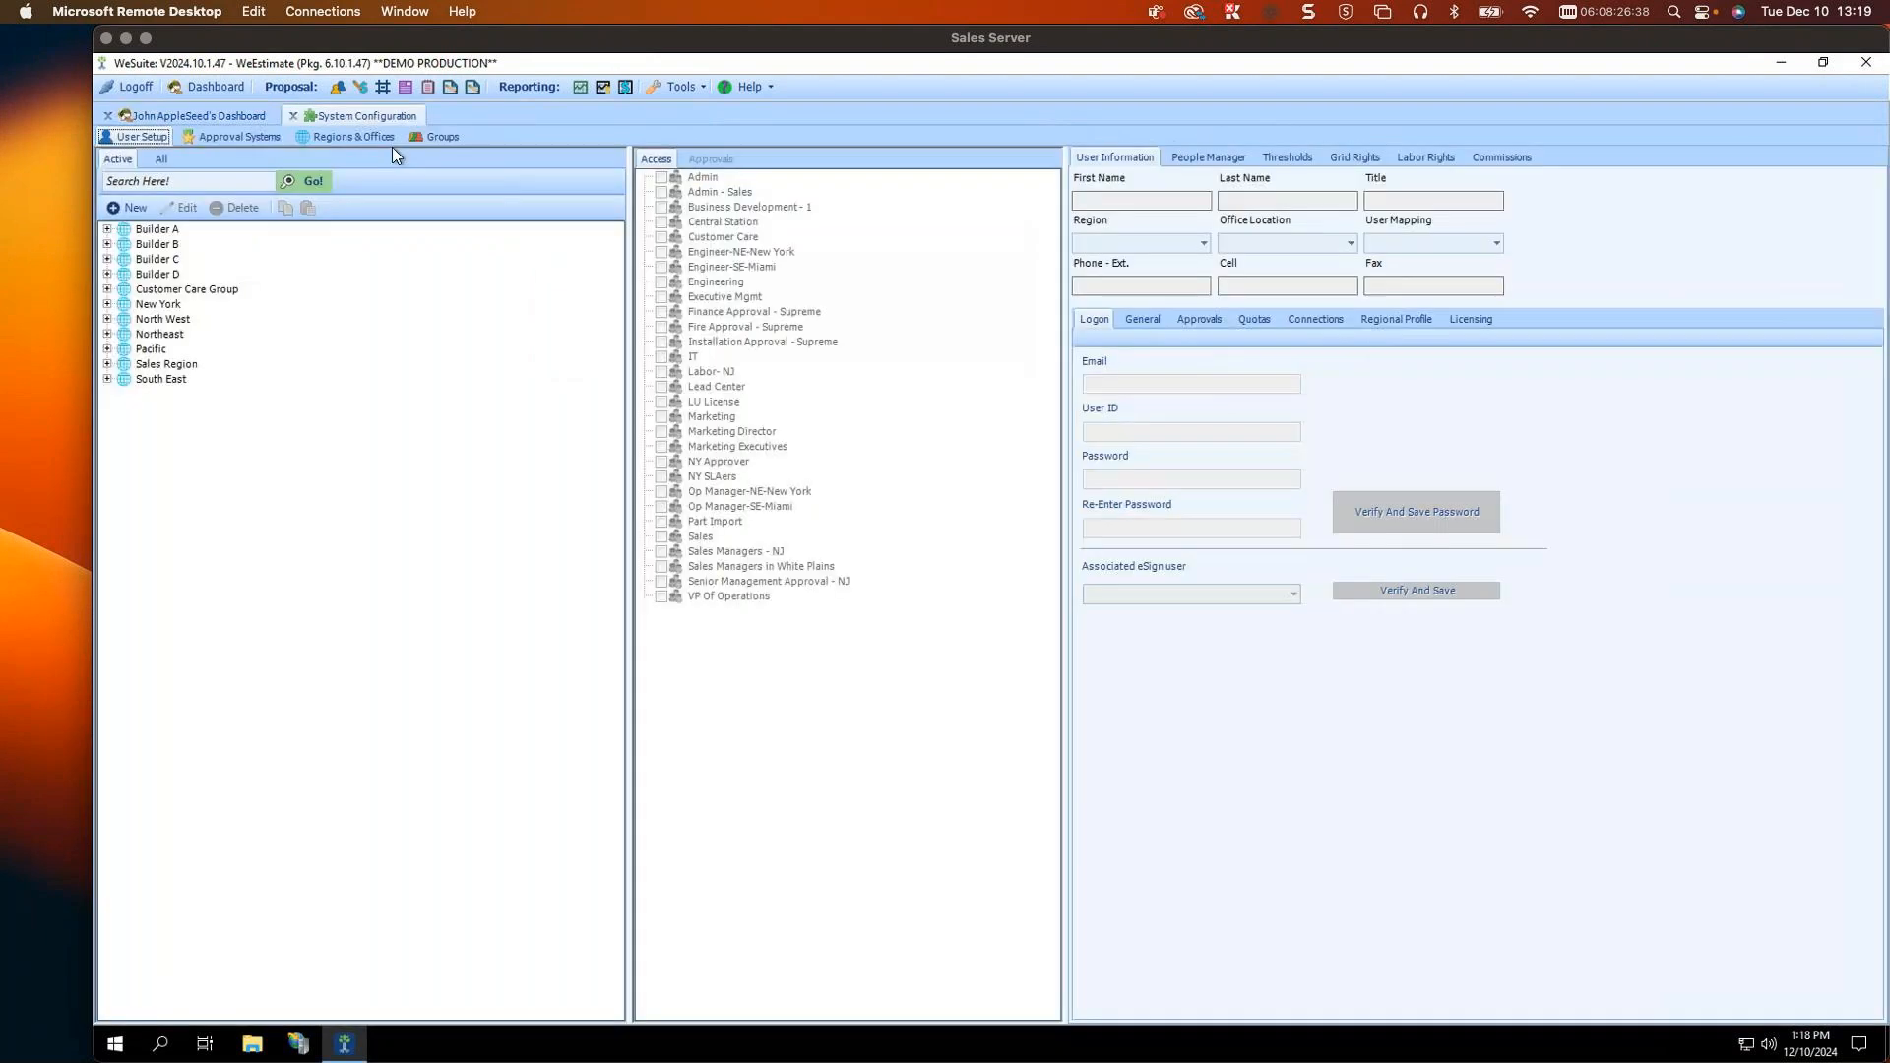
left_click(174, 182)
type("apple")
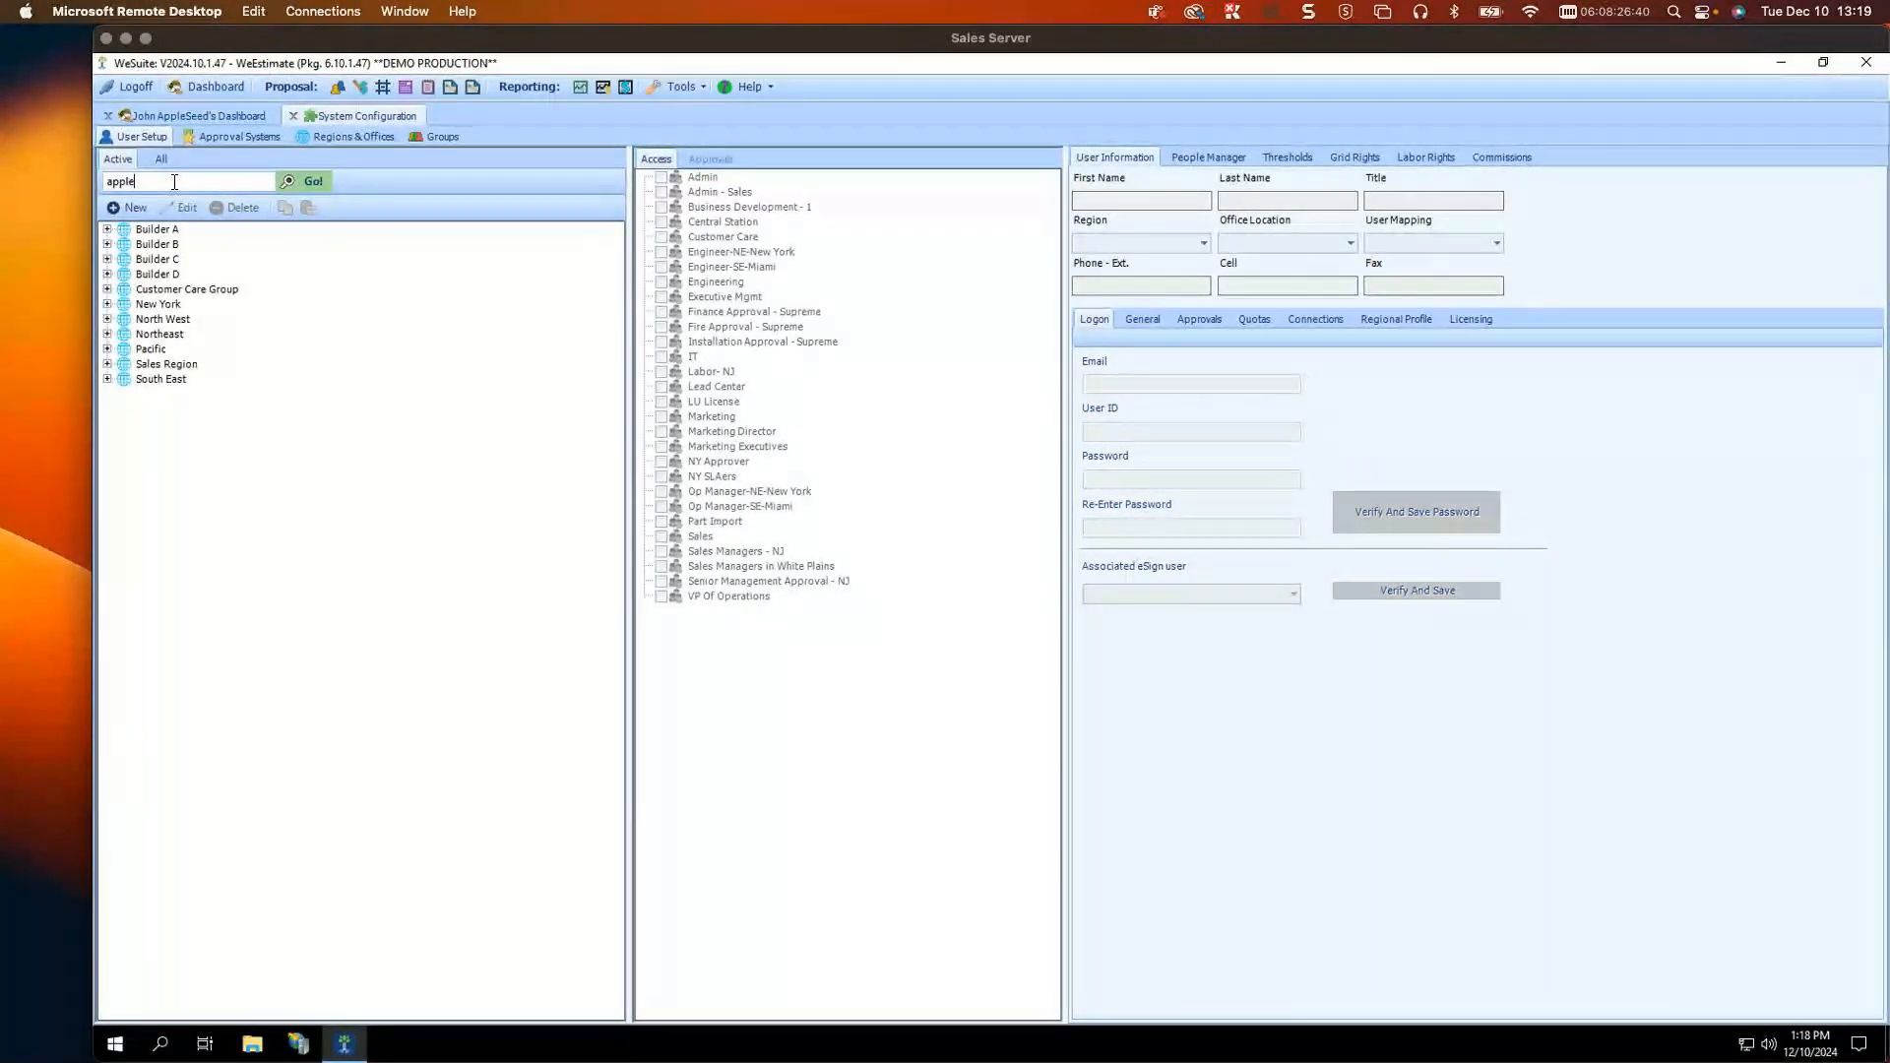
key("Return")
left_click(218, 261)
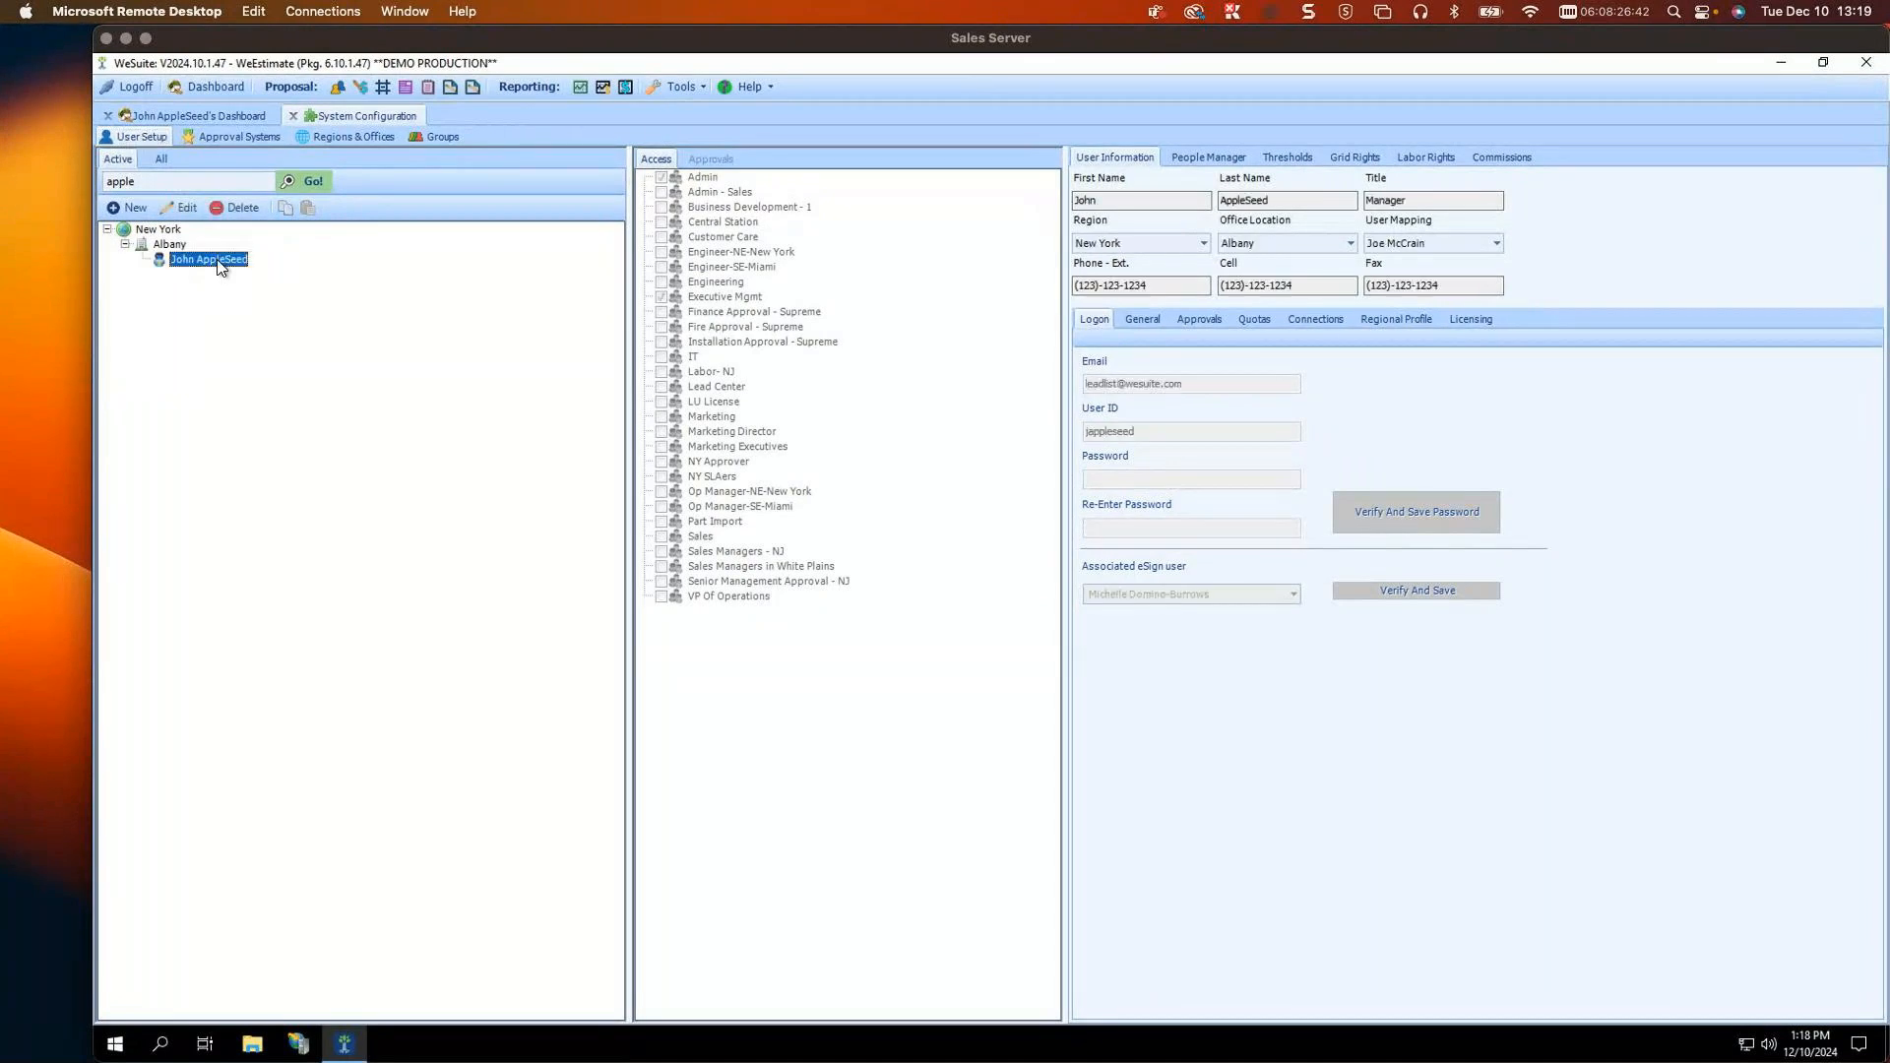
left_click(1202, 317)
left_click(180, 208)
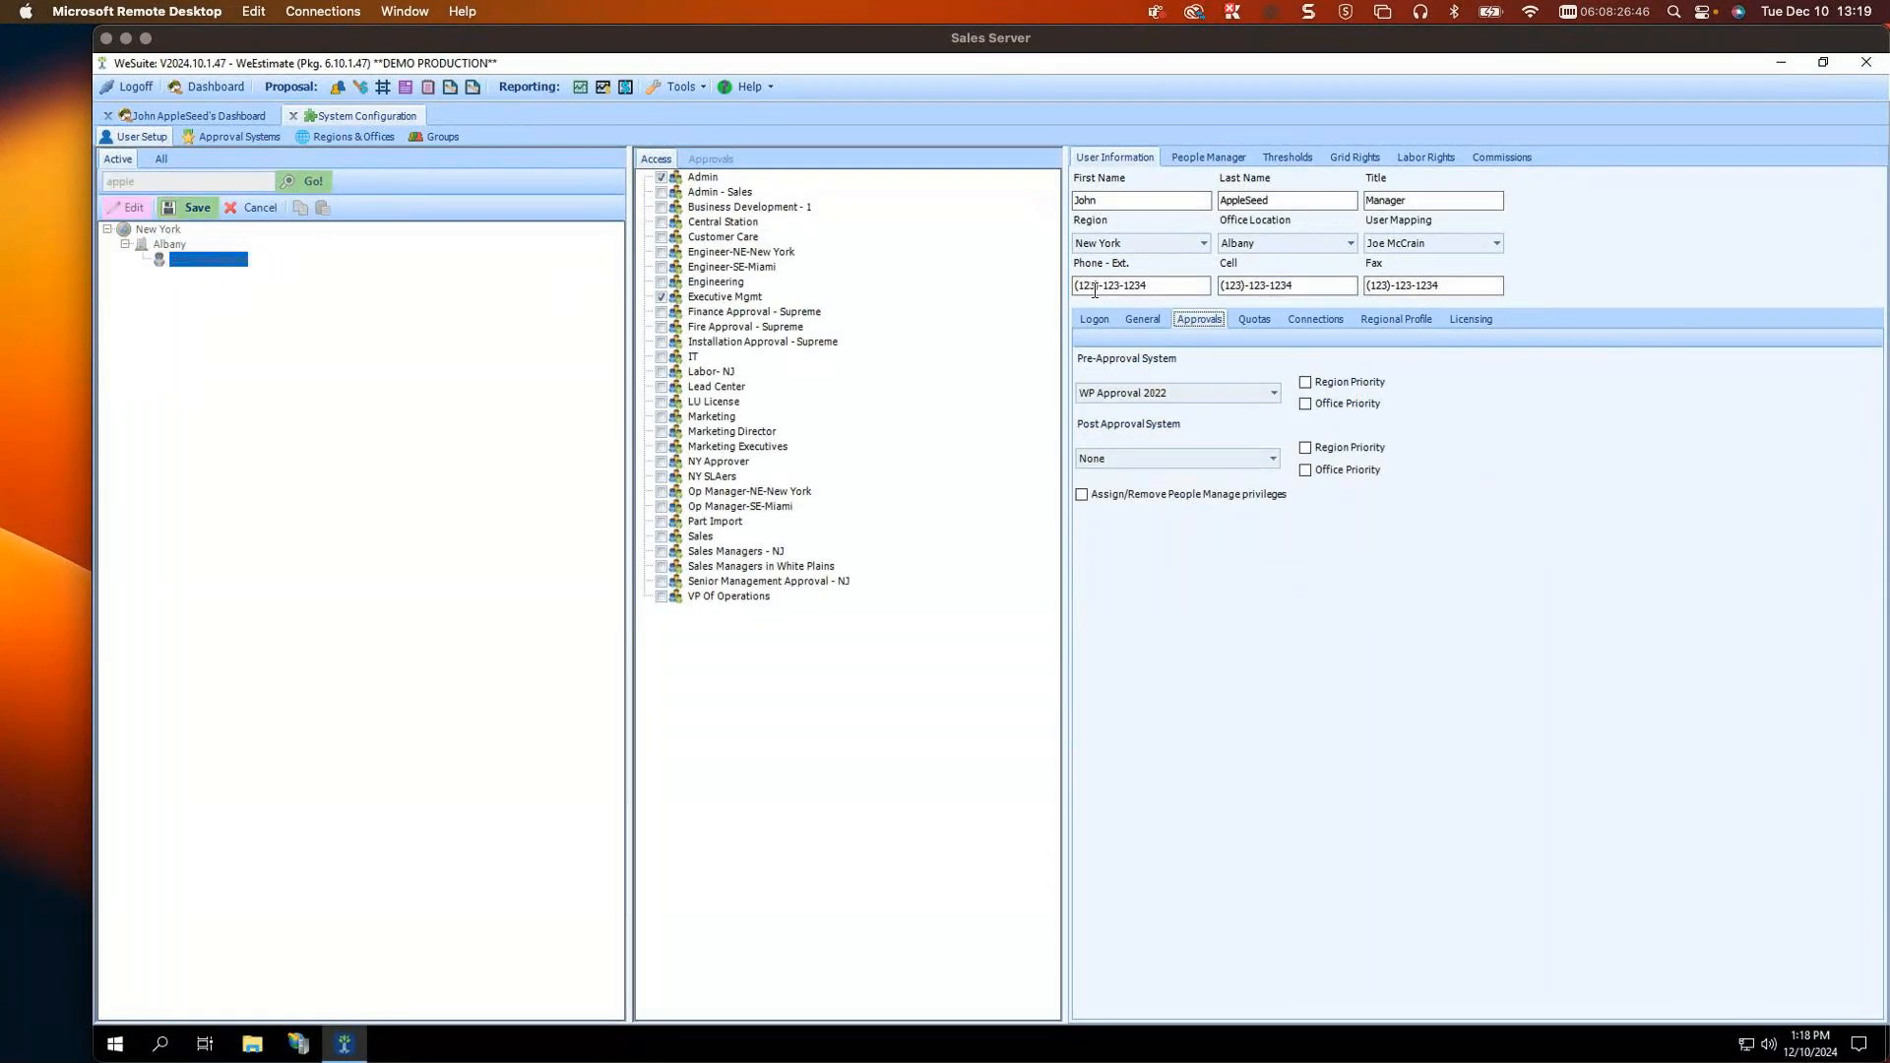
Step: Set the Albany user's Pre-Approval System to Simple Plan and save the user
left_click(1274, 394)
scroll(1240, 499, "up", 6)
scroll(1241, 499, "down", 6)
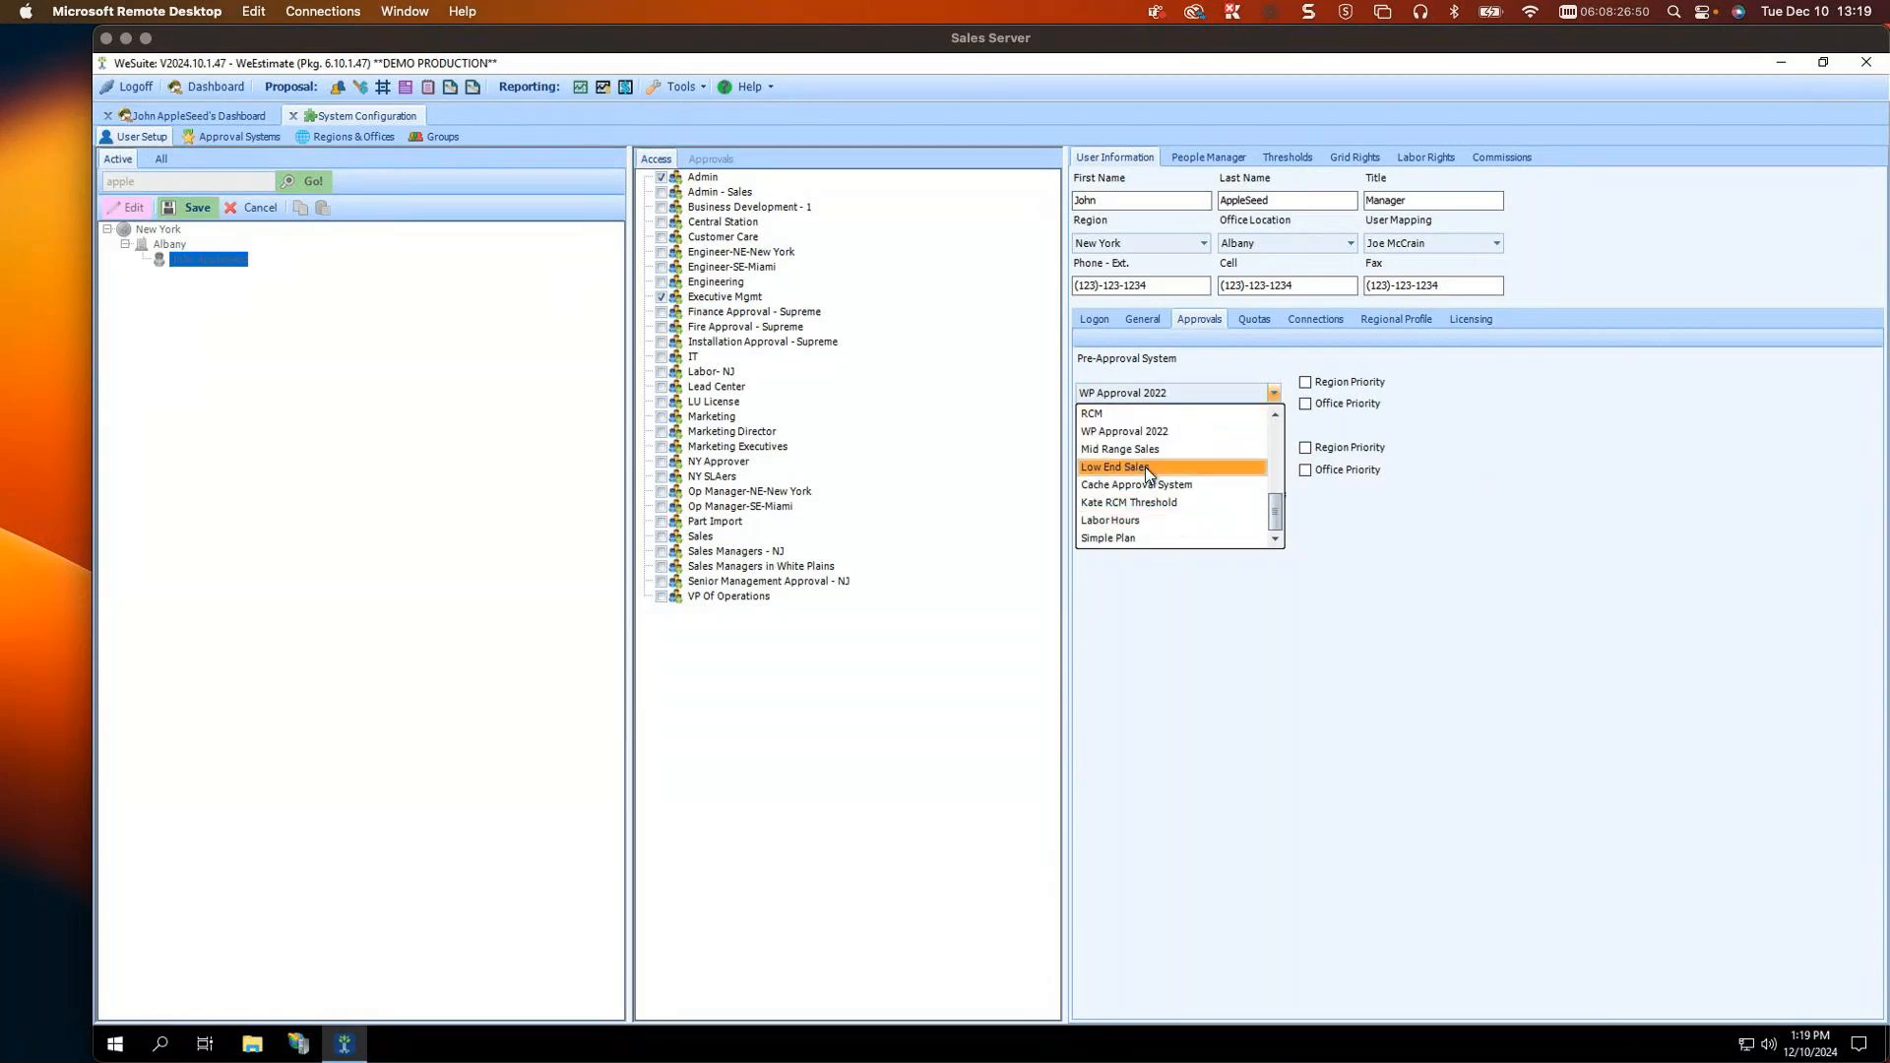
left_click(1126, 540)
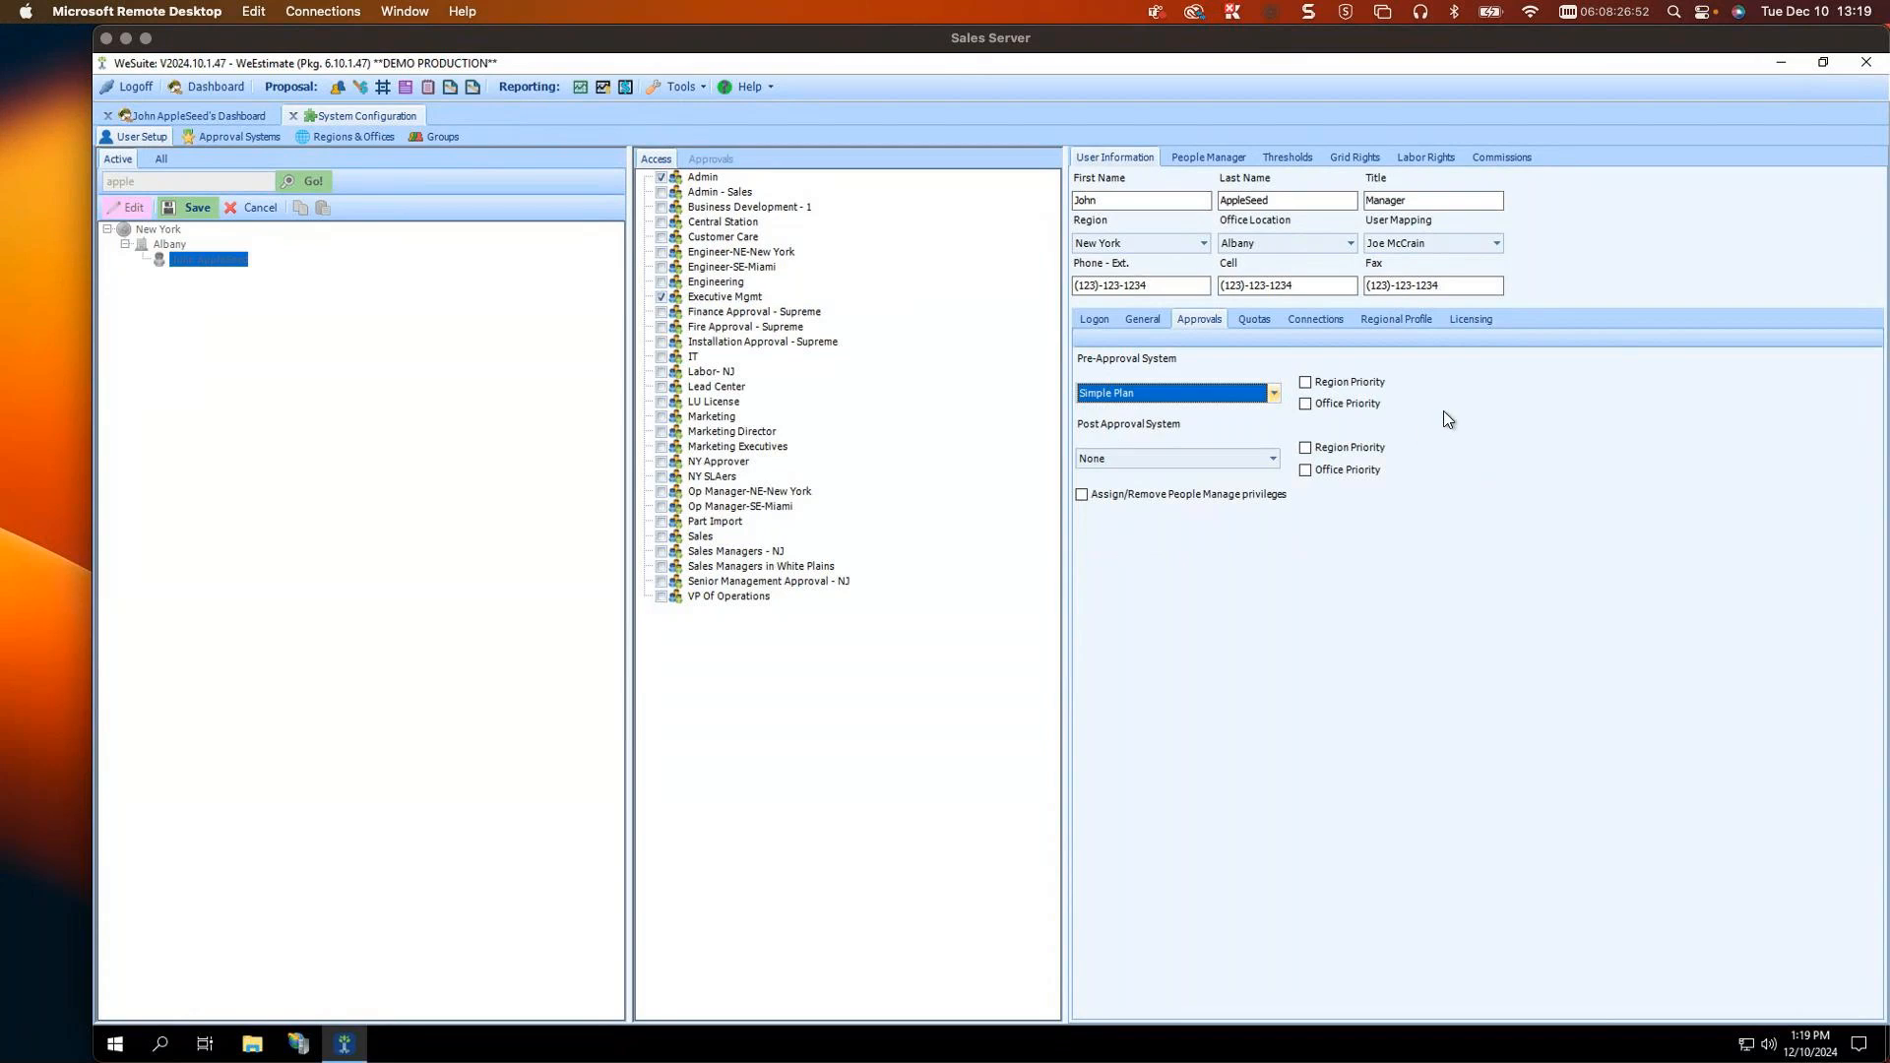
left_click(1273, 395)
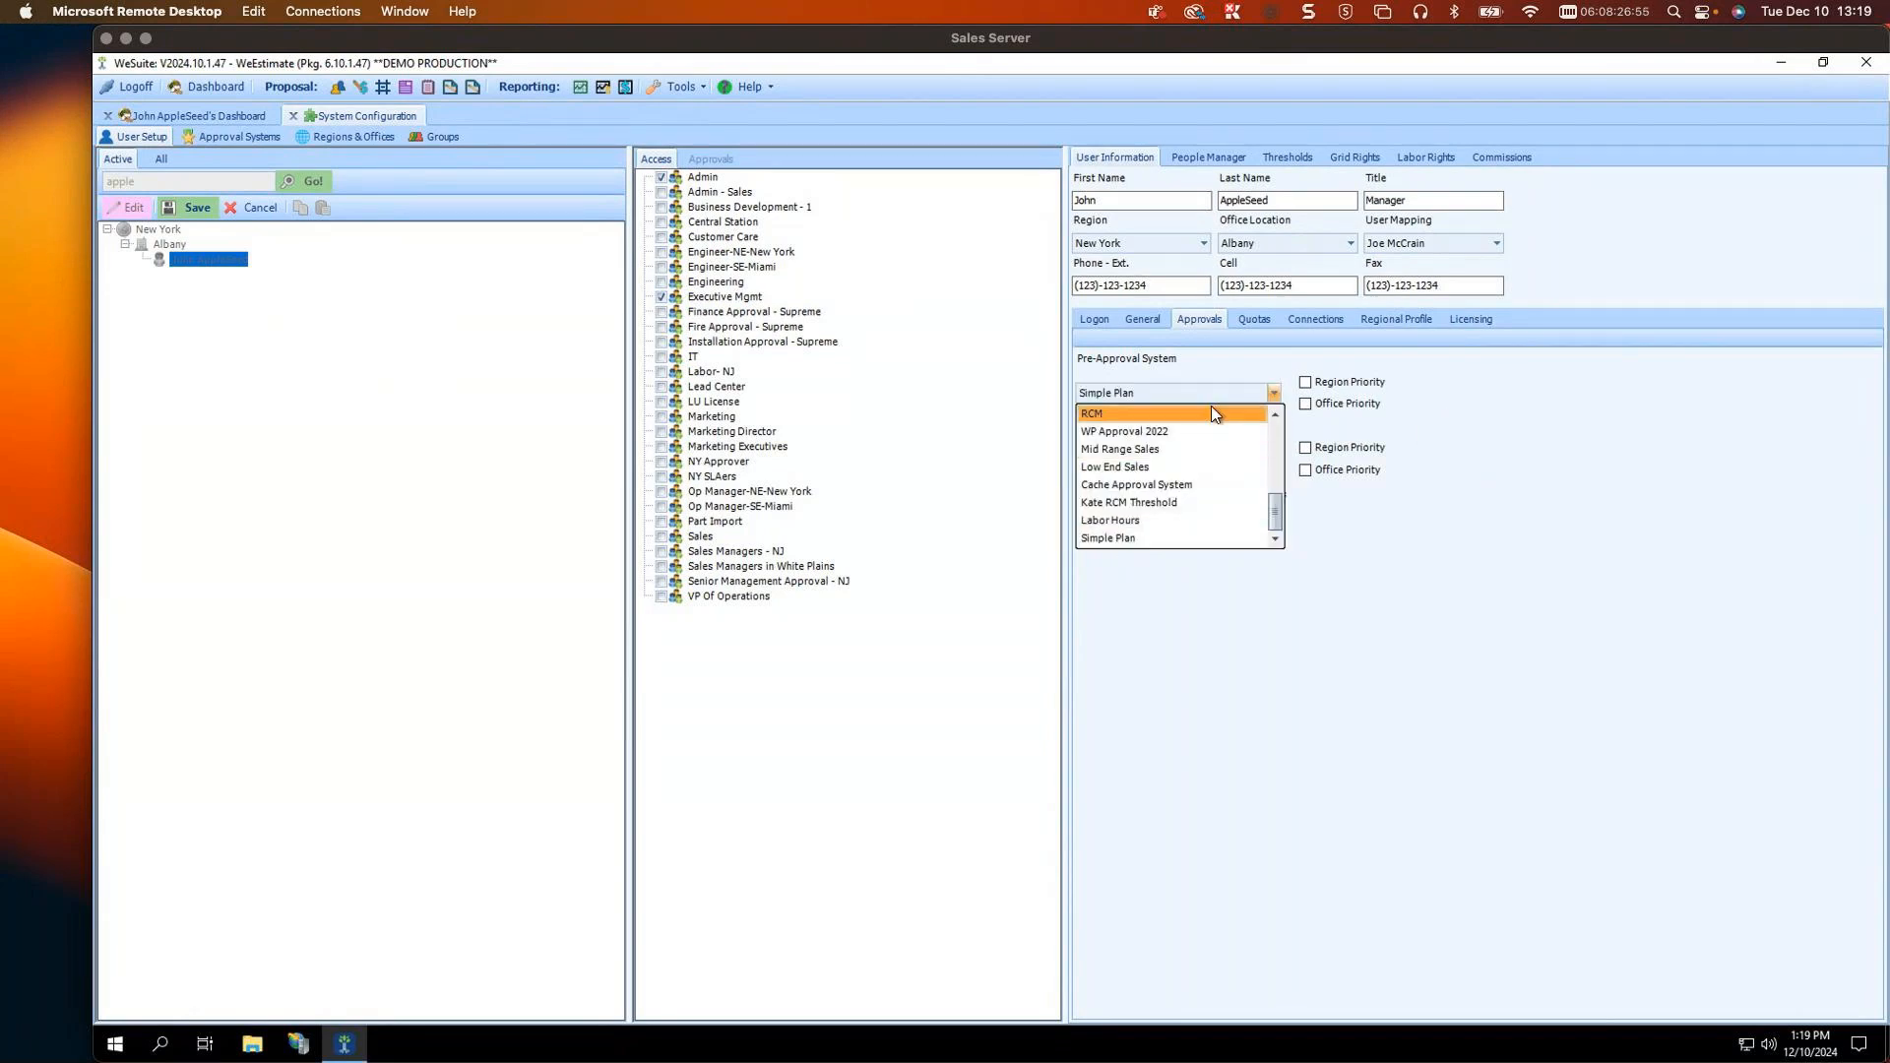
left_click(1184, 538)
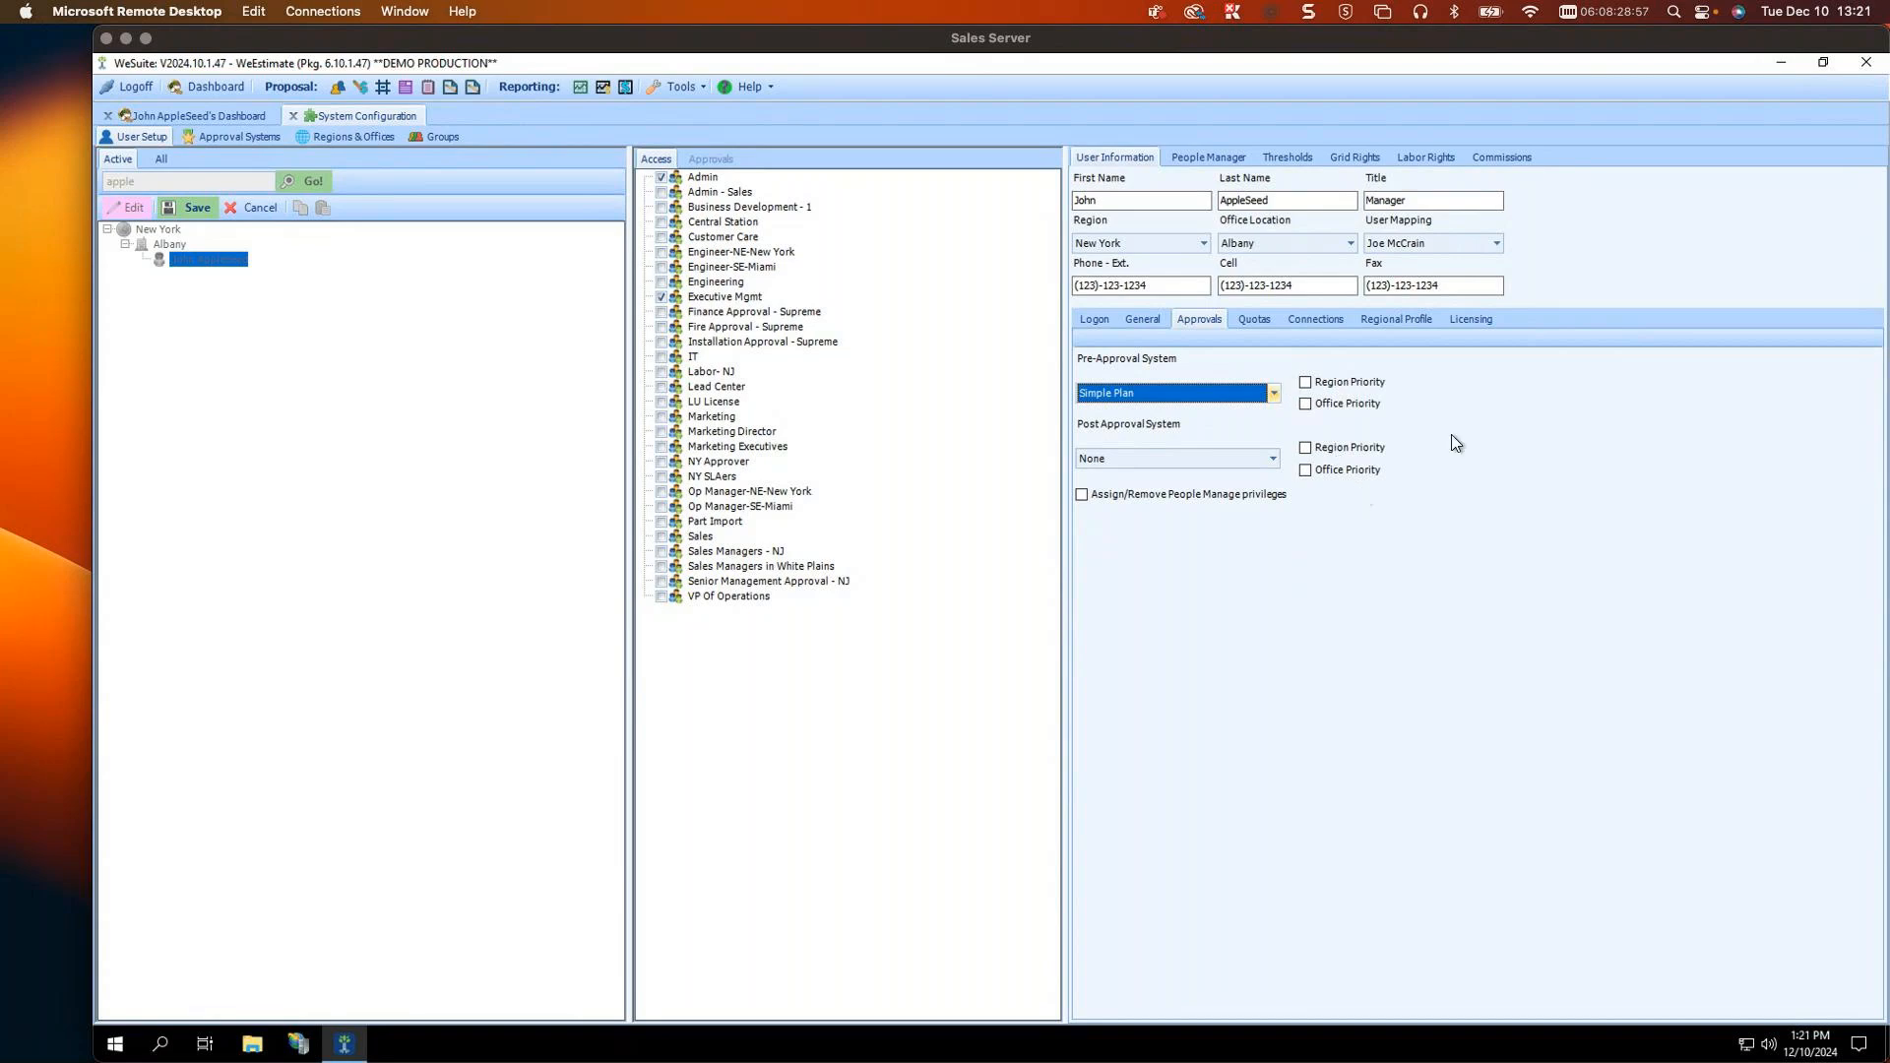
left_click(173, 209)
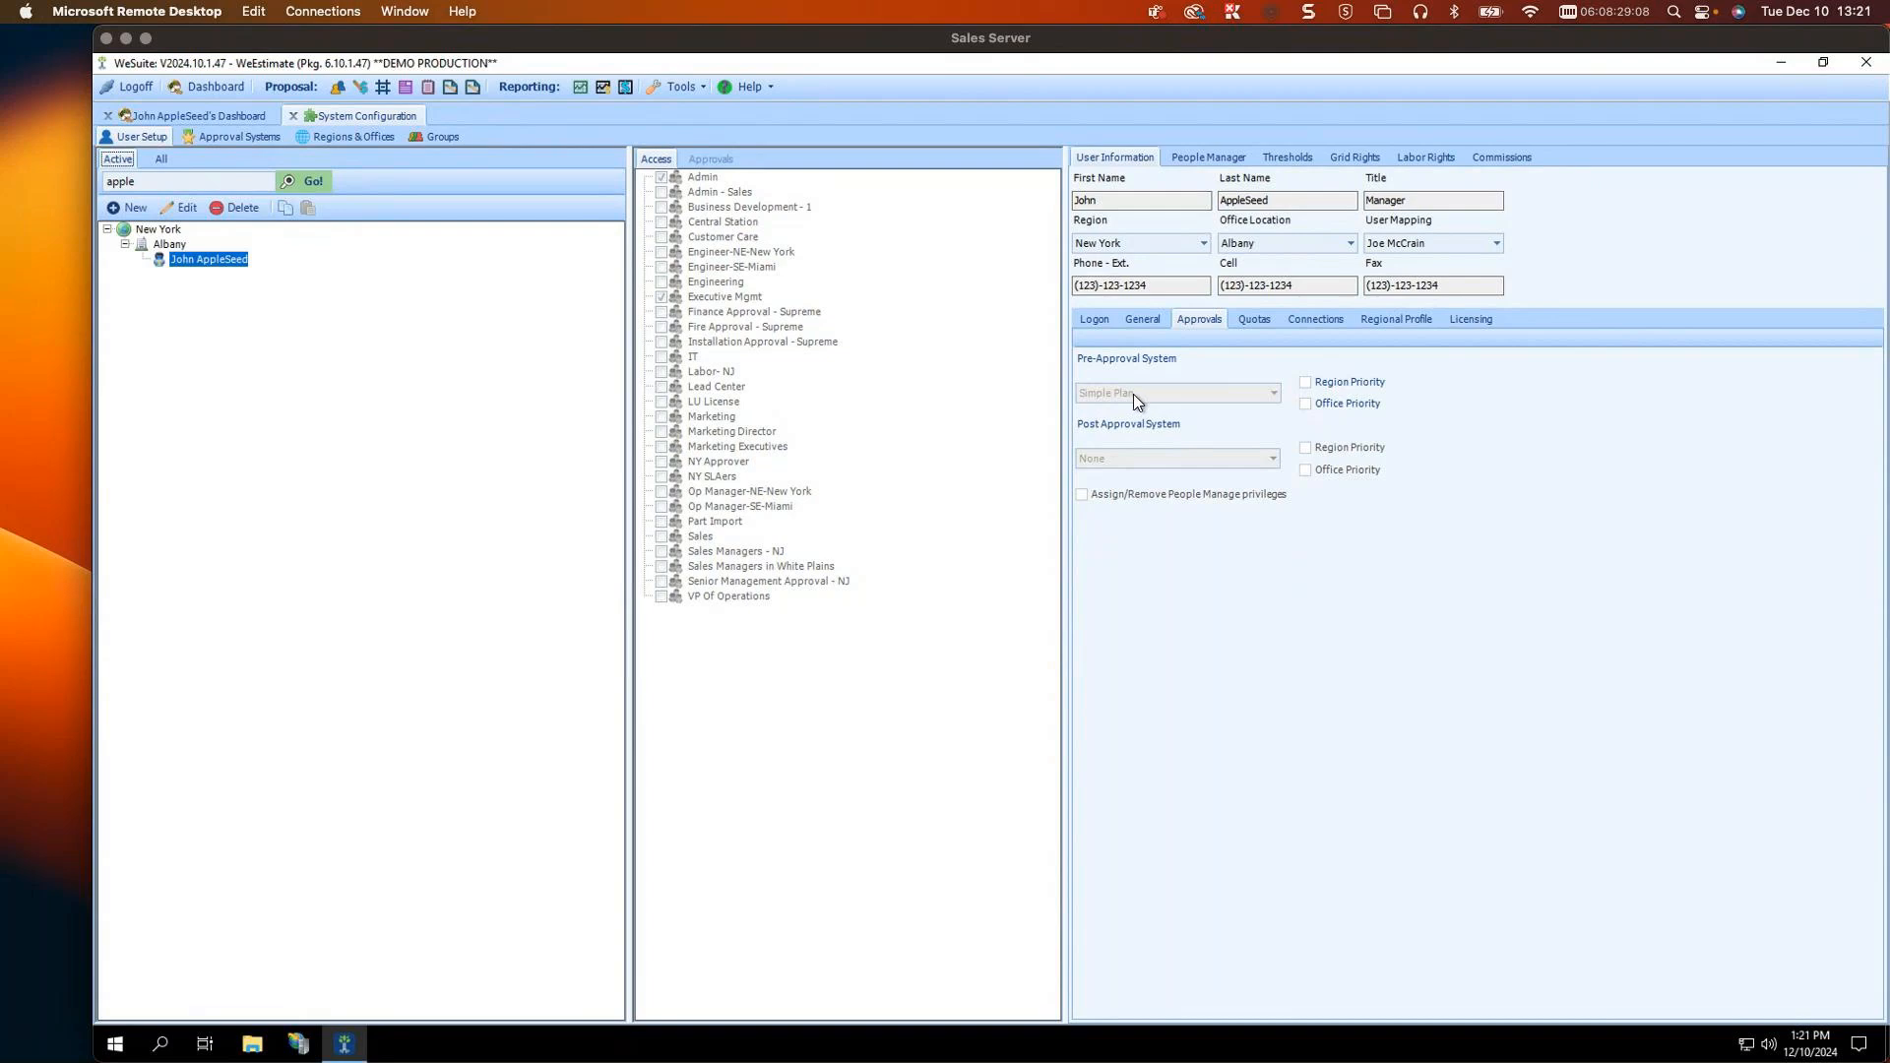
Step: Examine the user's gross profit and item thresholds, including the upper and lower estimate values, and return to the user information
left_click(1282, 159)
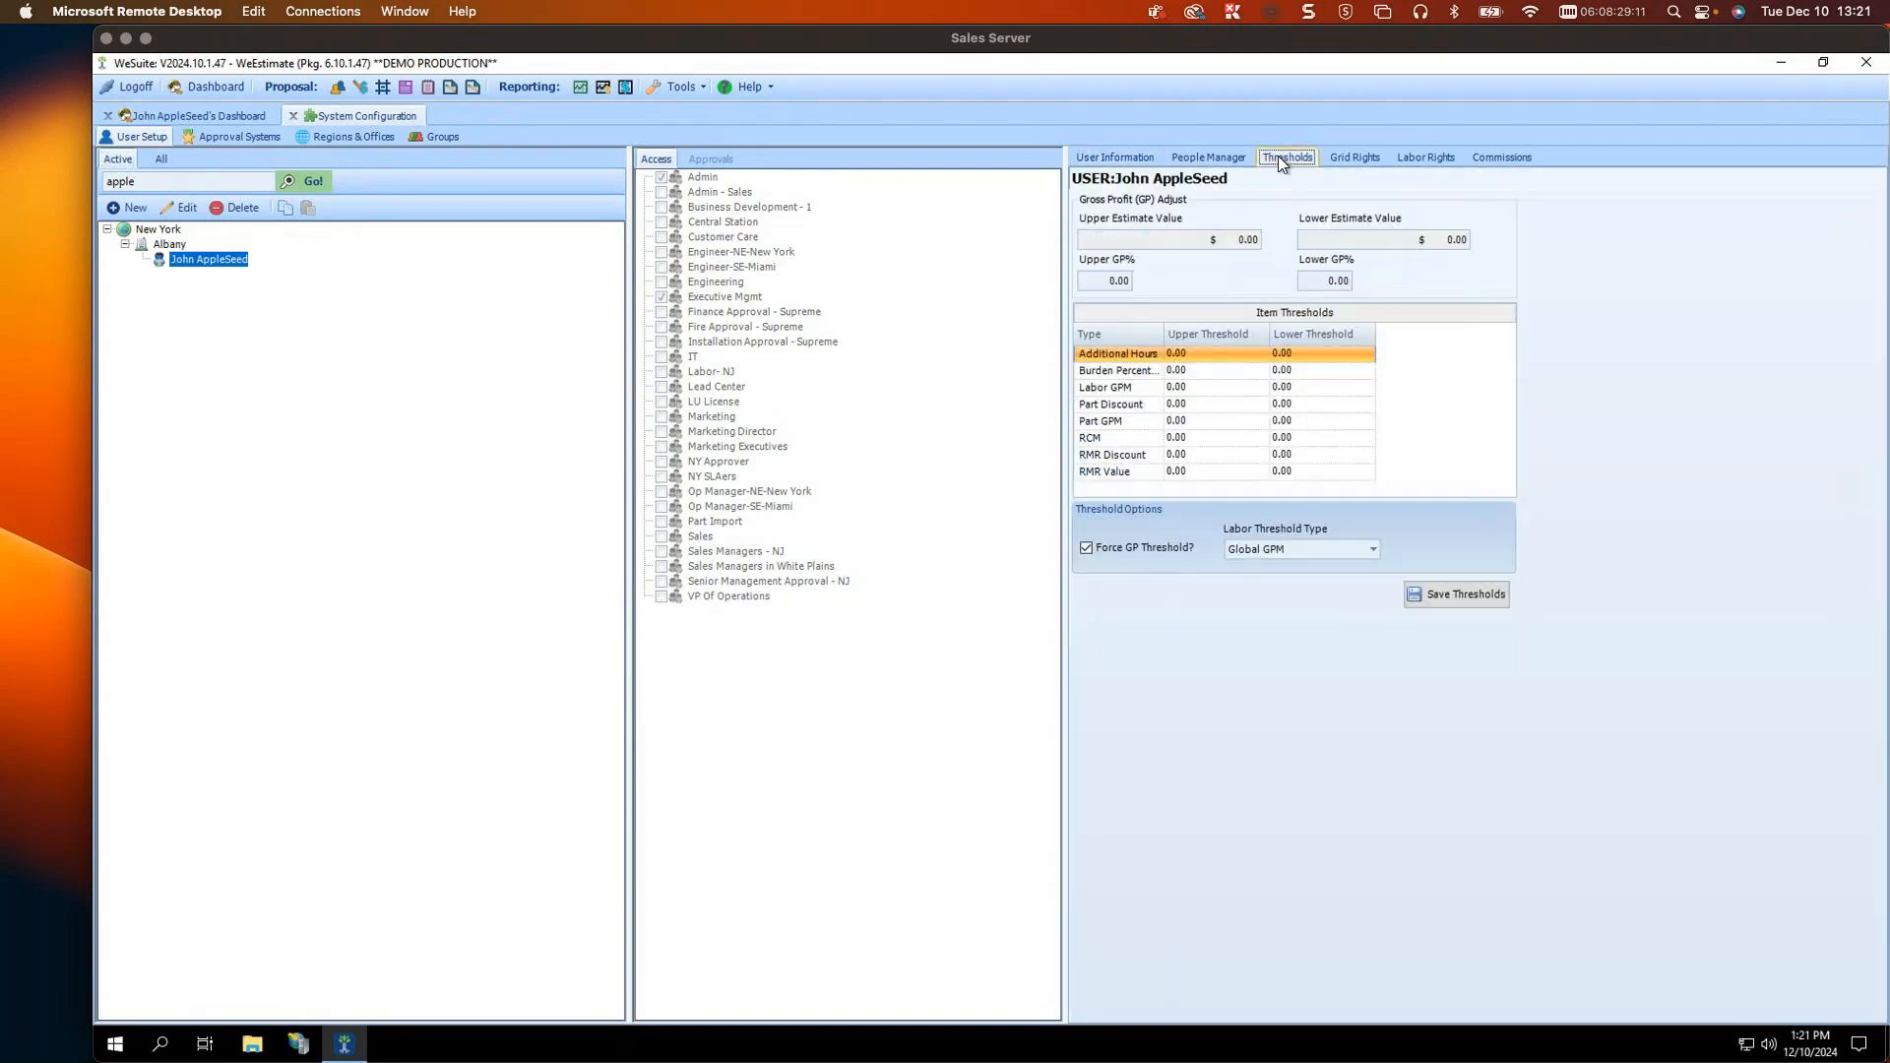
left_click(1215, 240)
left_click(1430, 244)
left_click(1116, 158)
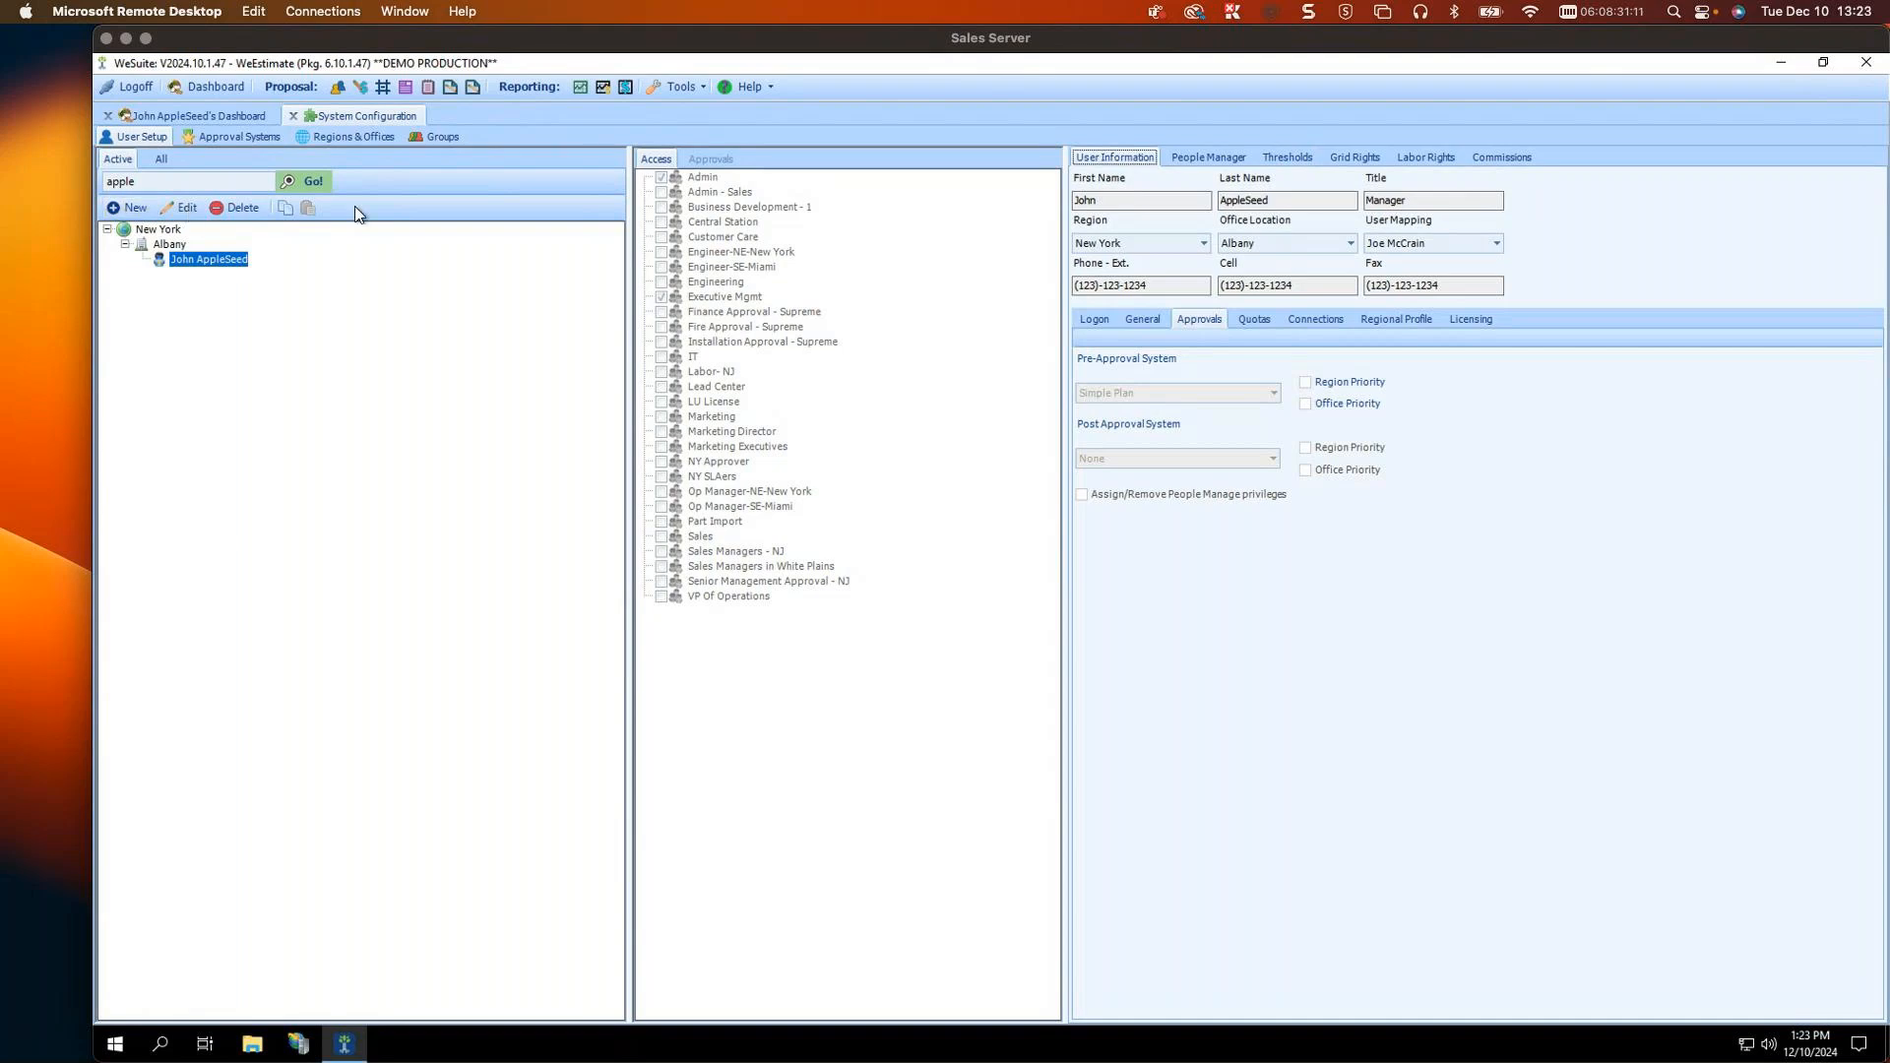
Step: Search User Setup by the sales manager's first name and open the matching White Plains user for editing
double_click(160, 183)
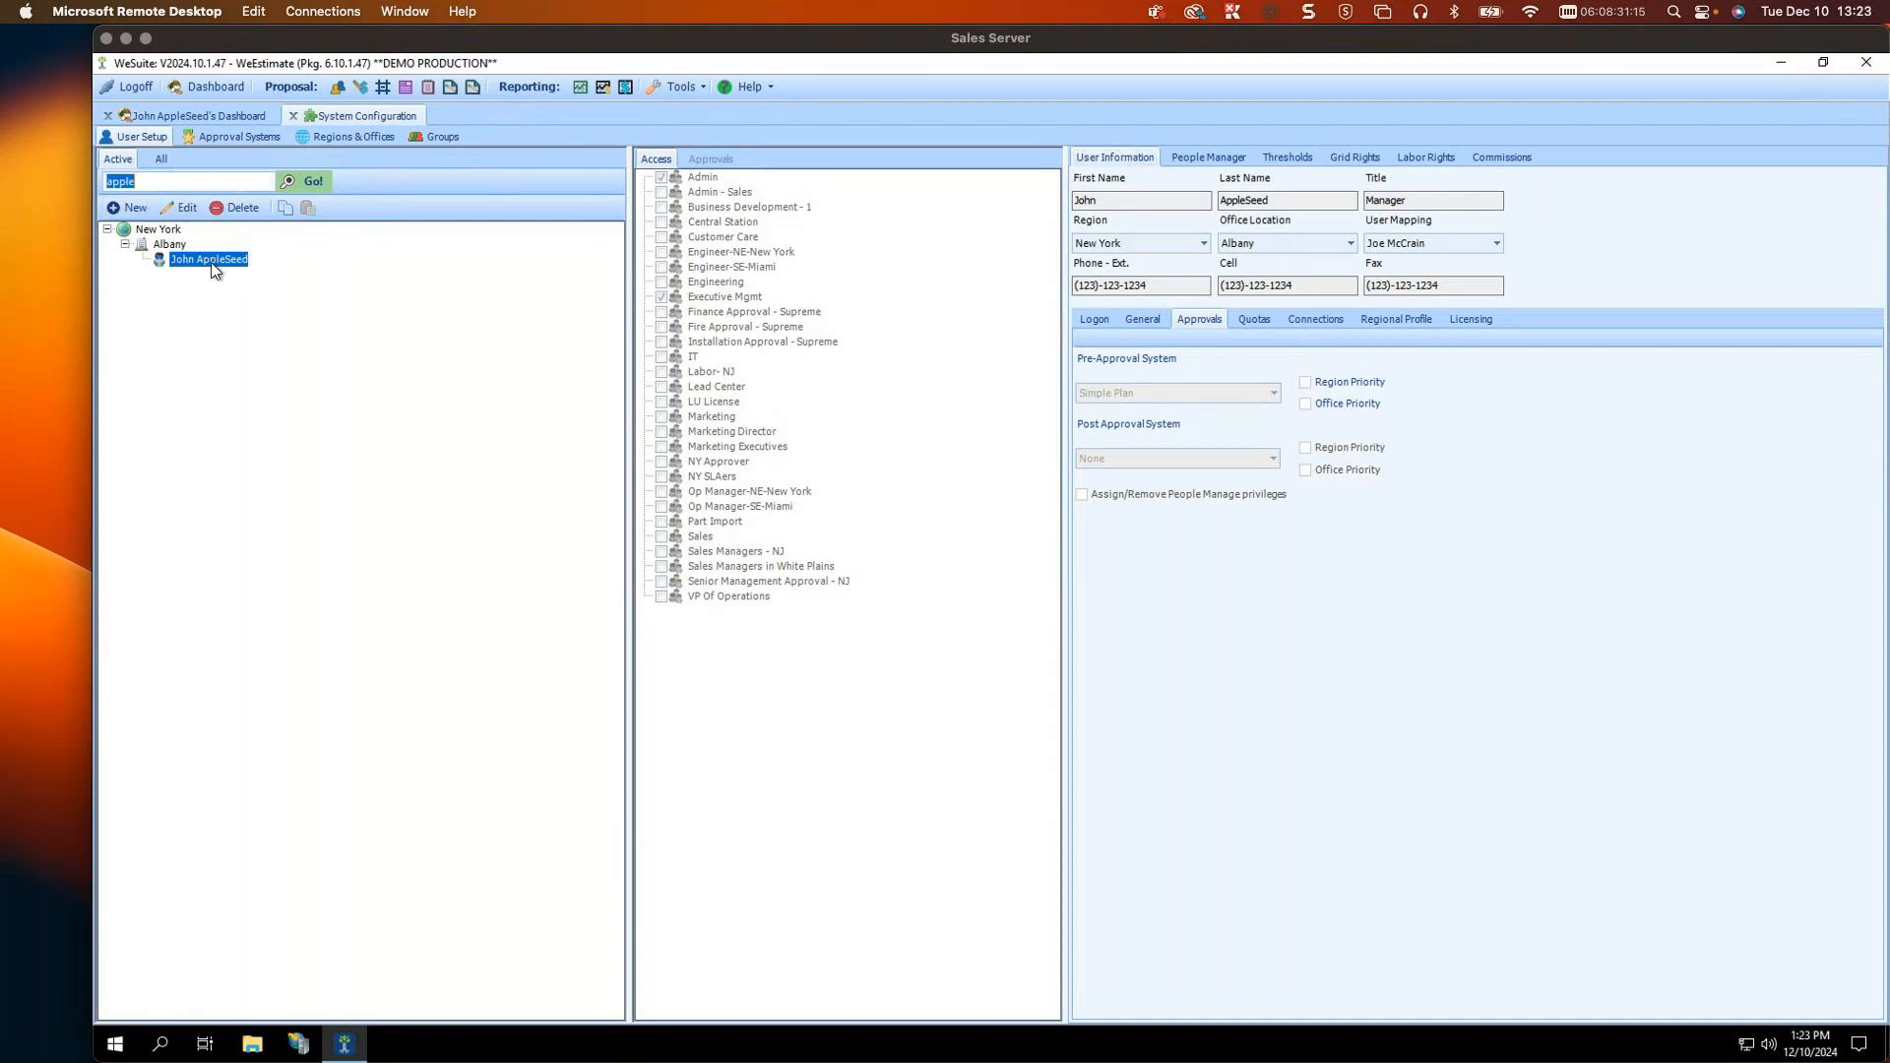
type("joe")
key("Return")
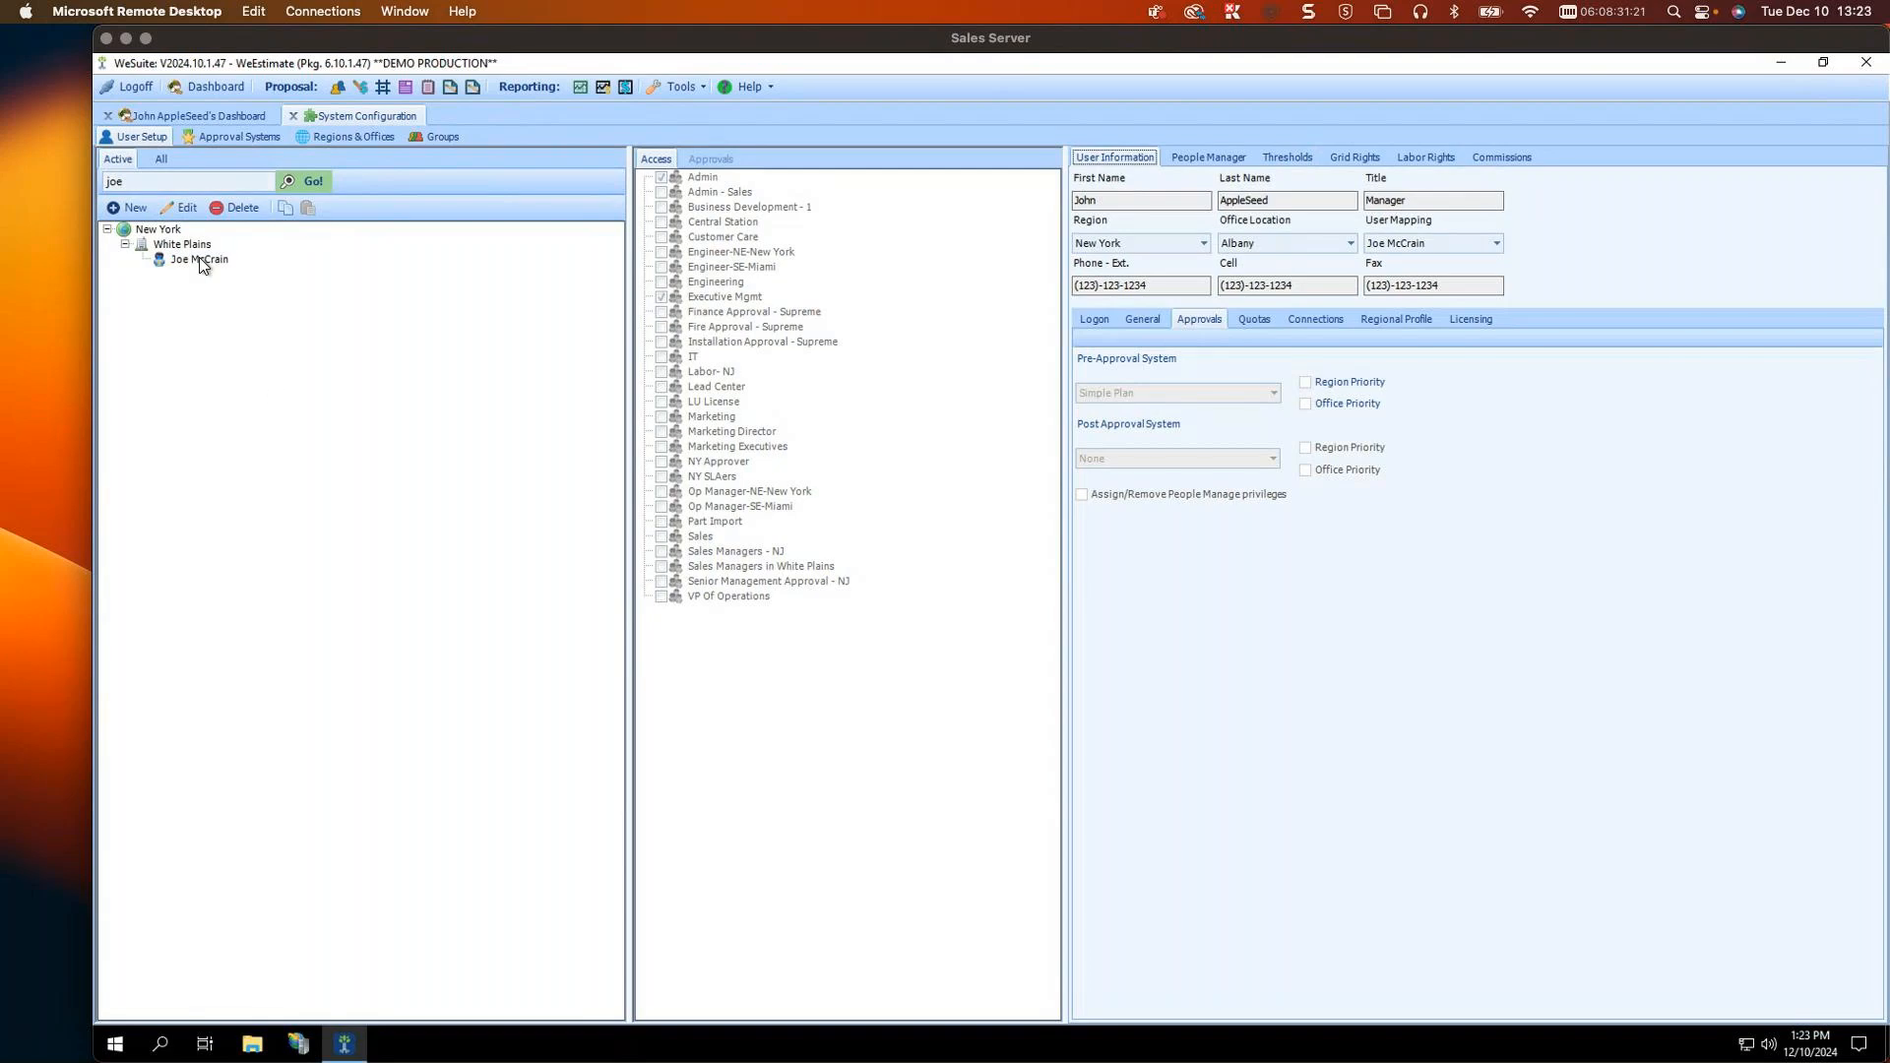
left_click(200, 260)
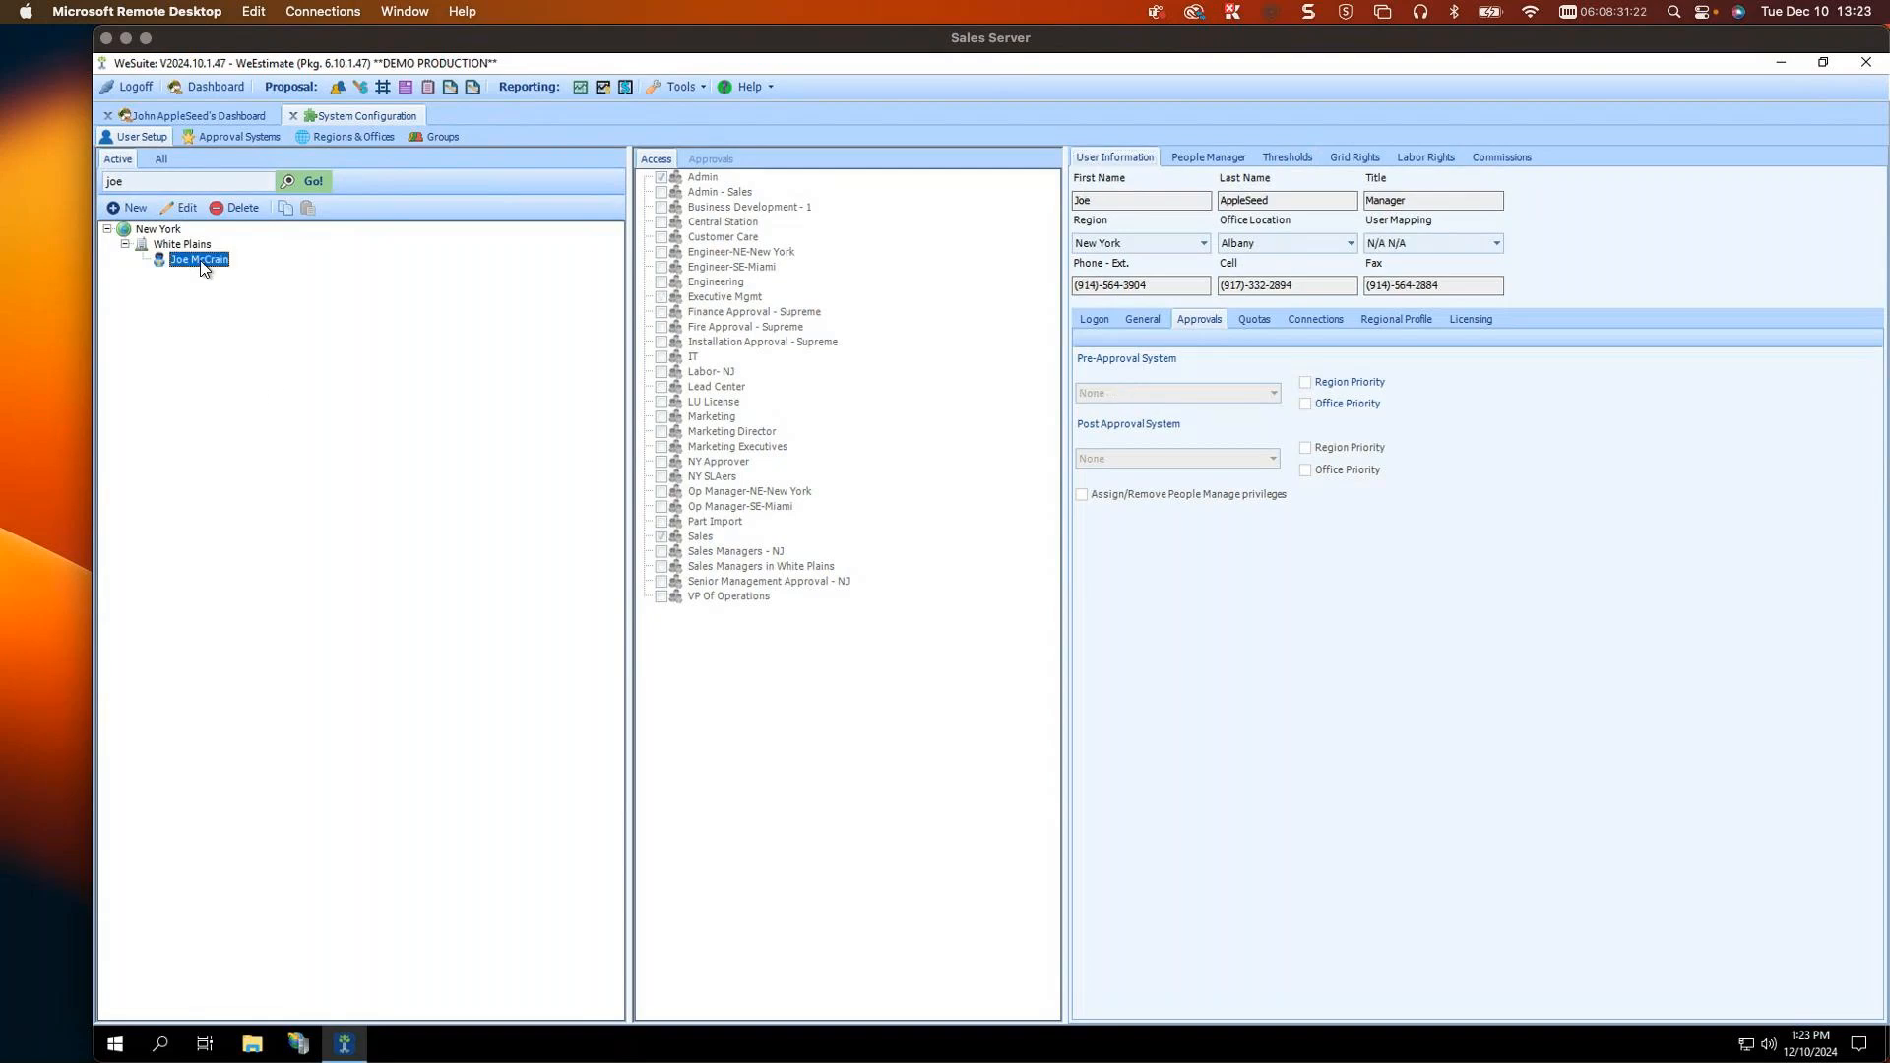
left_click(173, 215)
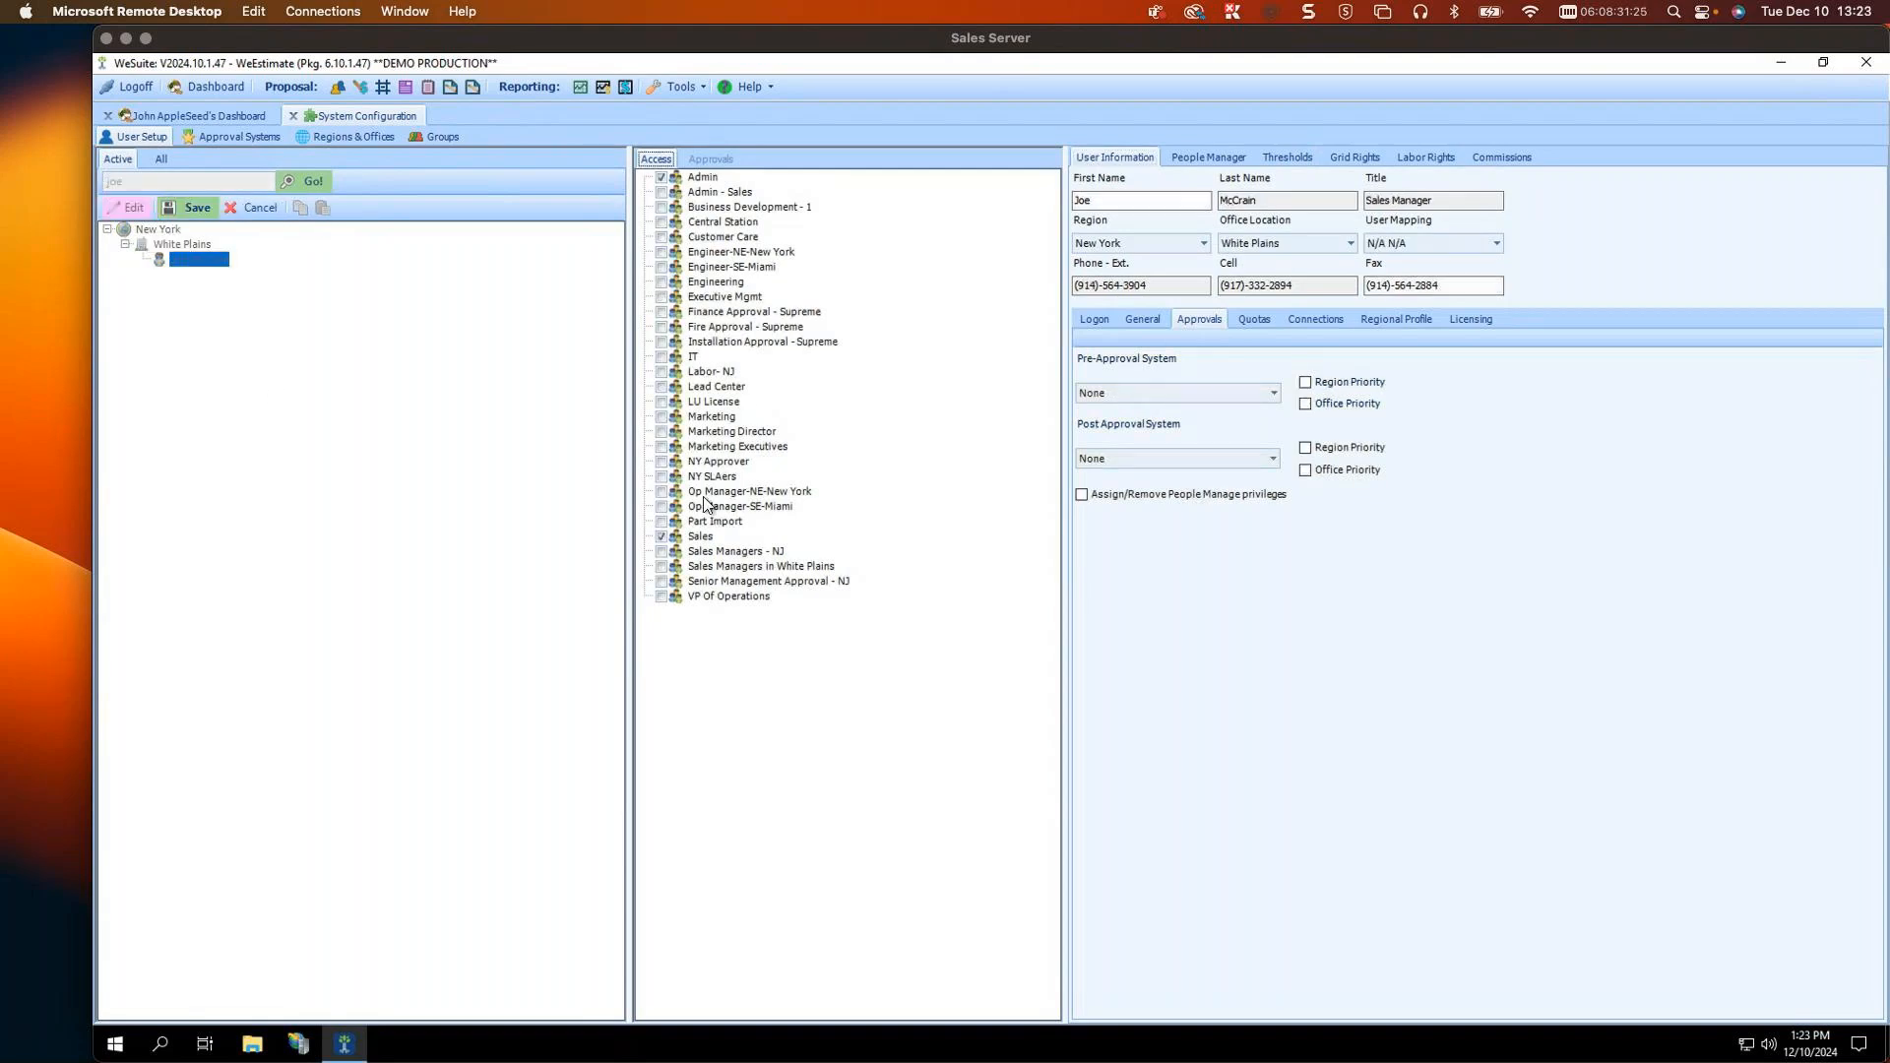
Step: Add the sales manager to the Sales Managers - NJ and Executive Mgmt access groups and save
left_click(660, 552)
left_click(662, 298)
left_click(187, 208)
Step: Reopen the sales manager for editing and grant approval rights for Executive Mgmt and Sales Managers - NJ
left_click(179, 210)
left_click(713, 160)
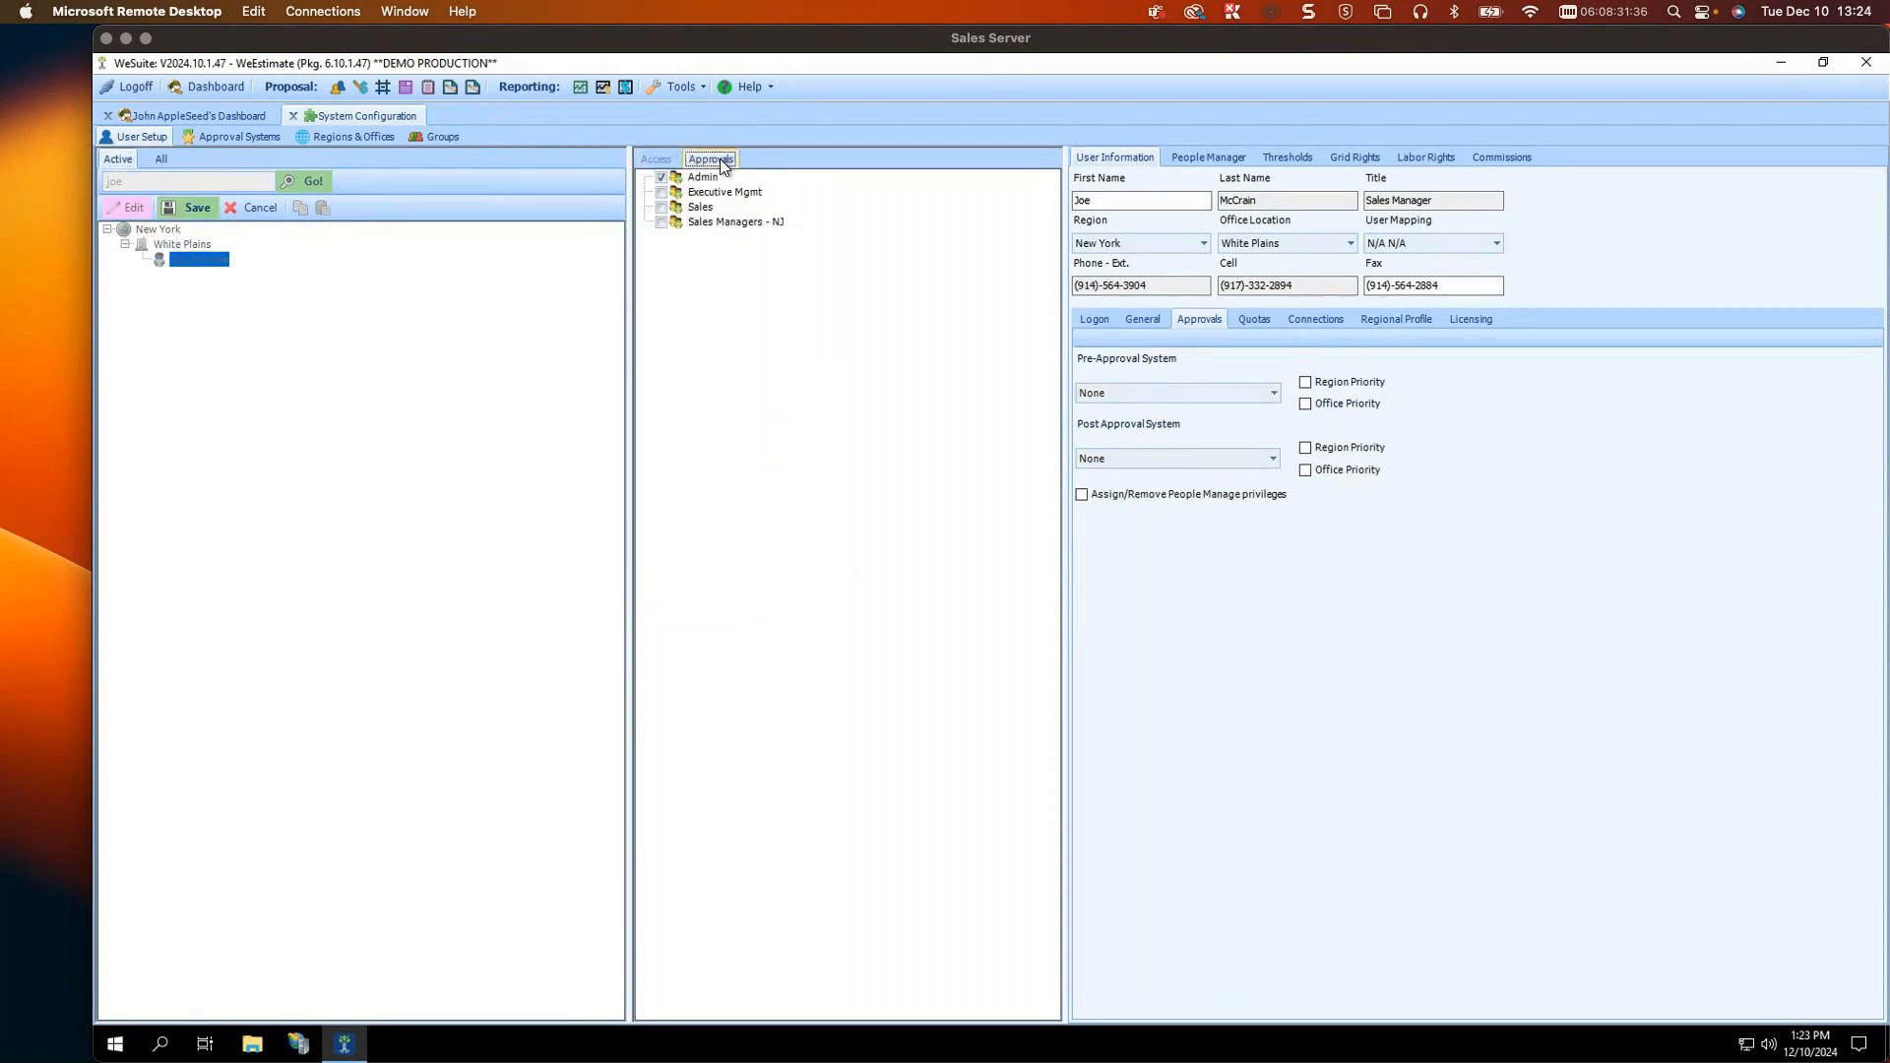
left_click(662, 195)
left_click(659, 220)
Step: Enable Approvals and Approval Emails for the Simple Plan user under New York, Albany in the sales manager's managed people, and save
left_click(1192, 162)
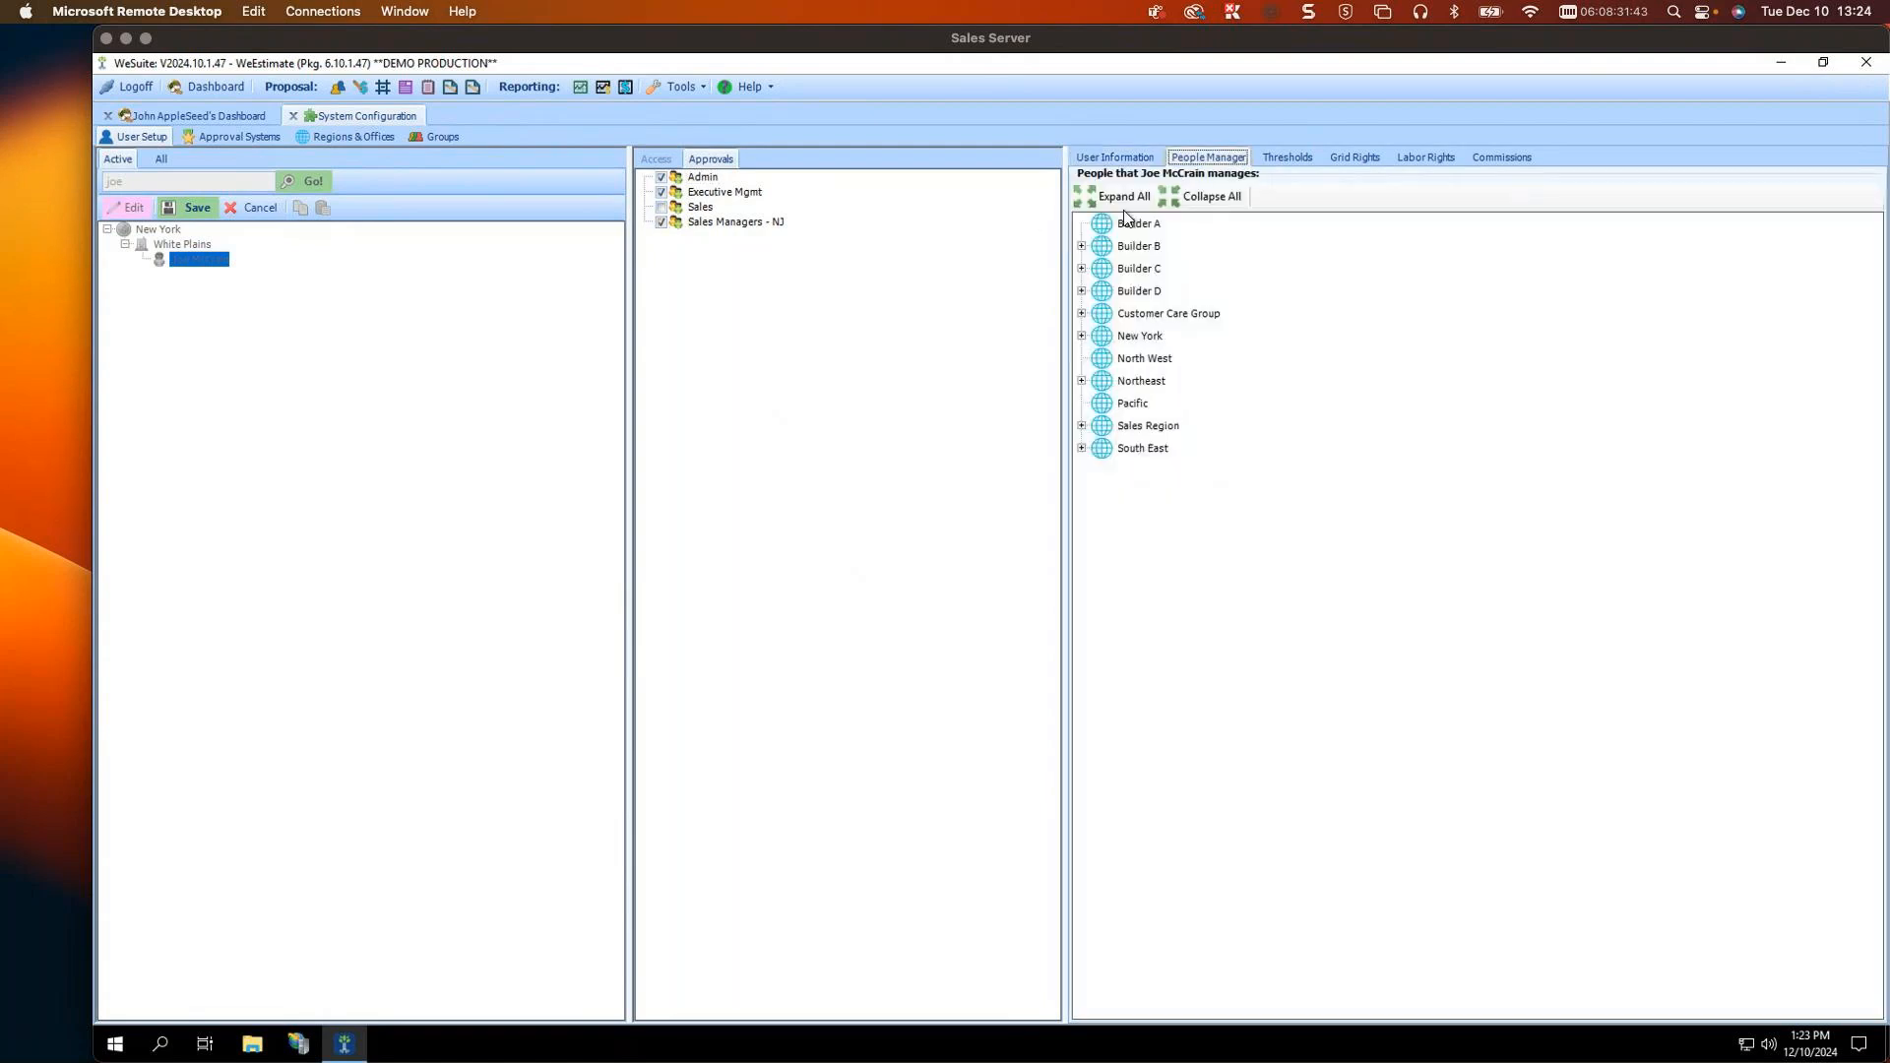
left_click(1082, 336)
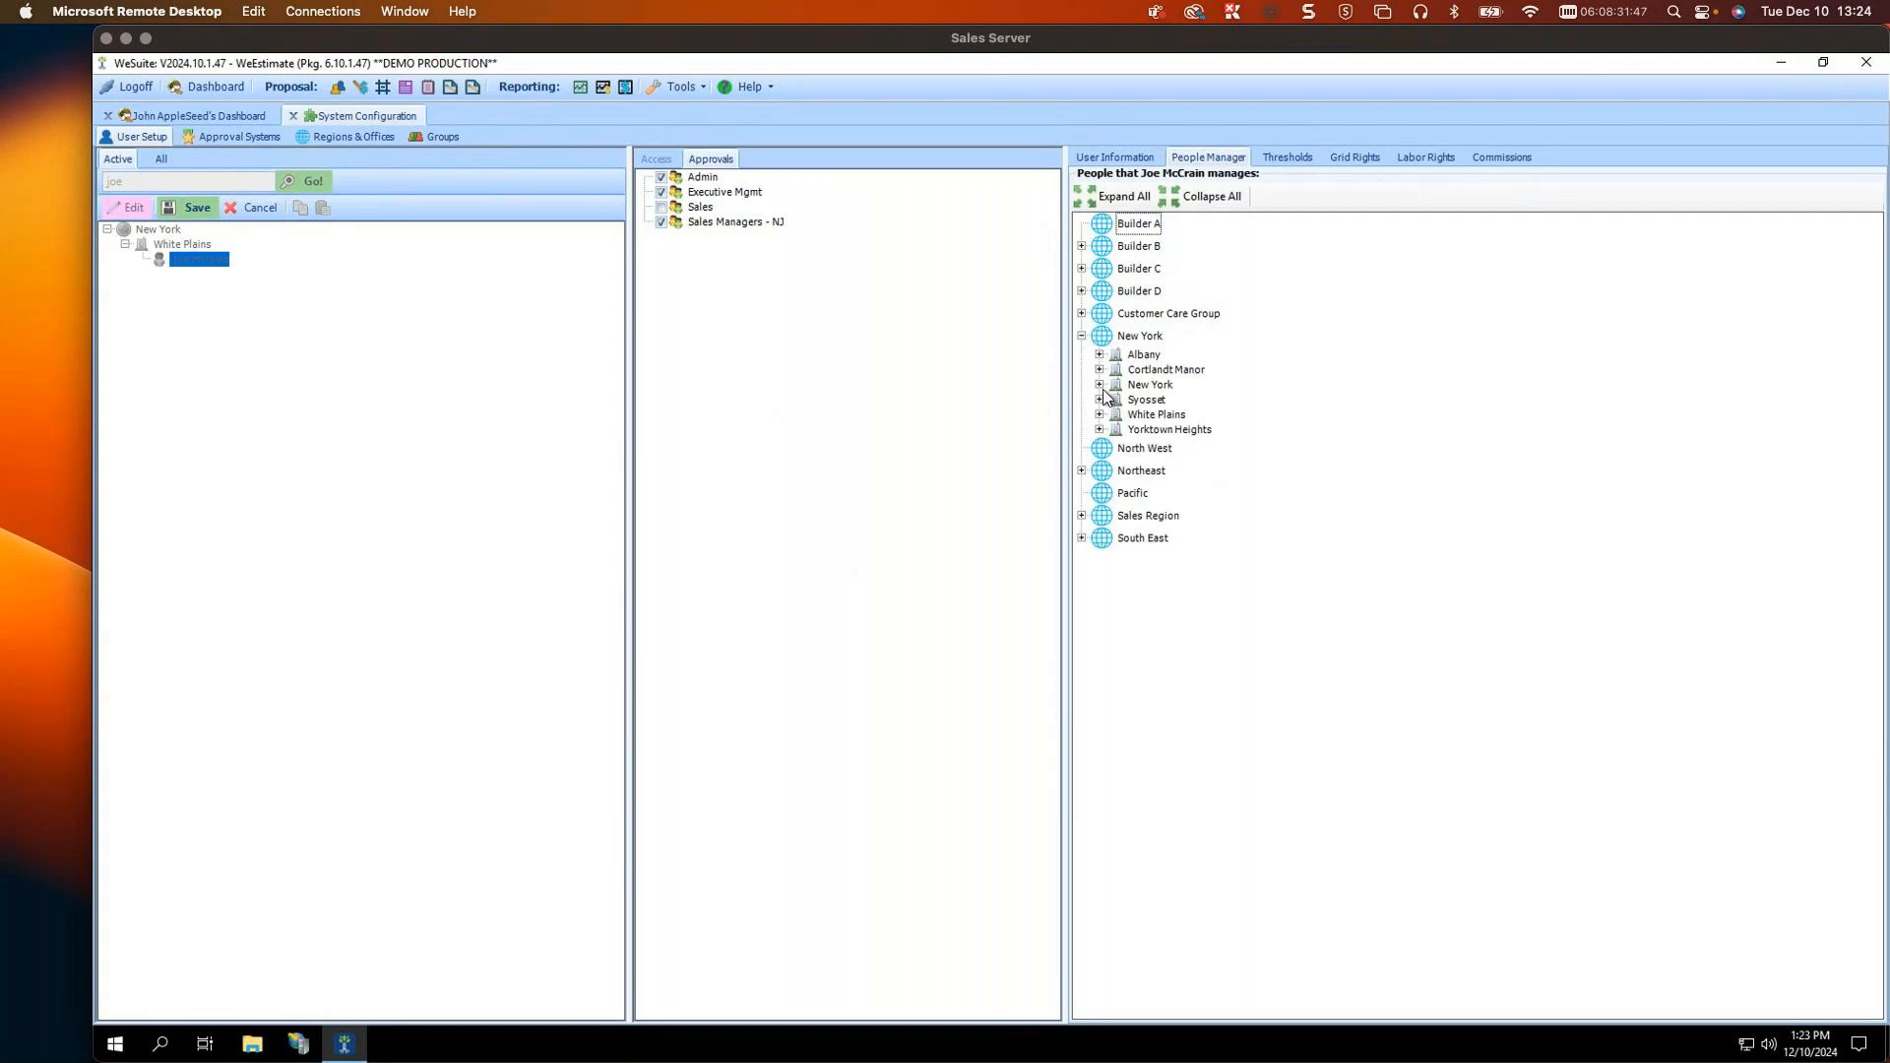
left_click(1100, 355)
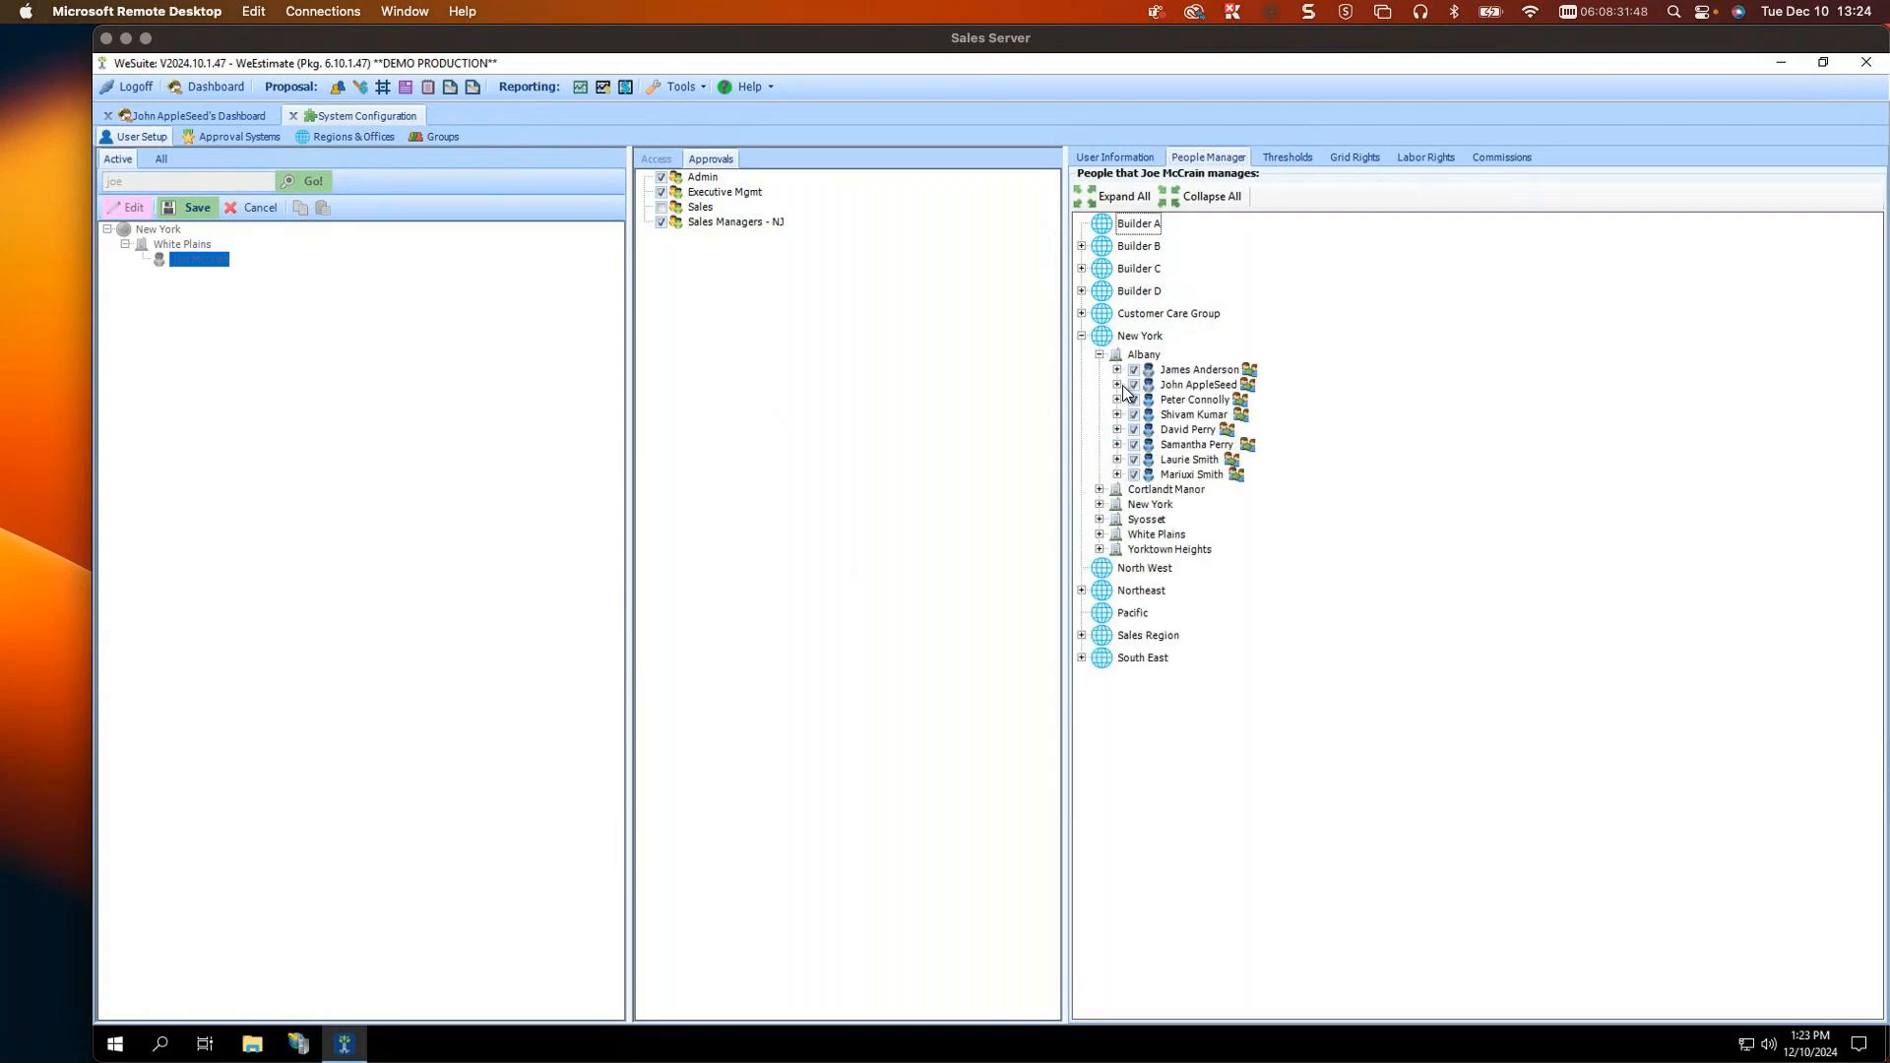
left_click(1118, 385)
left_click(1152, 399)
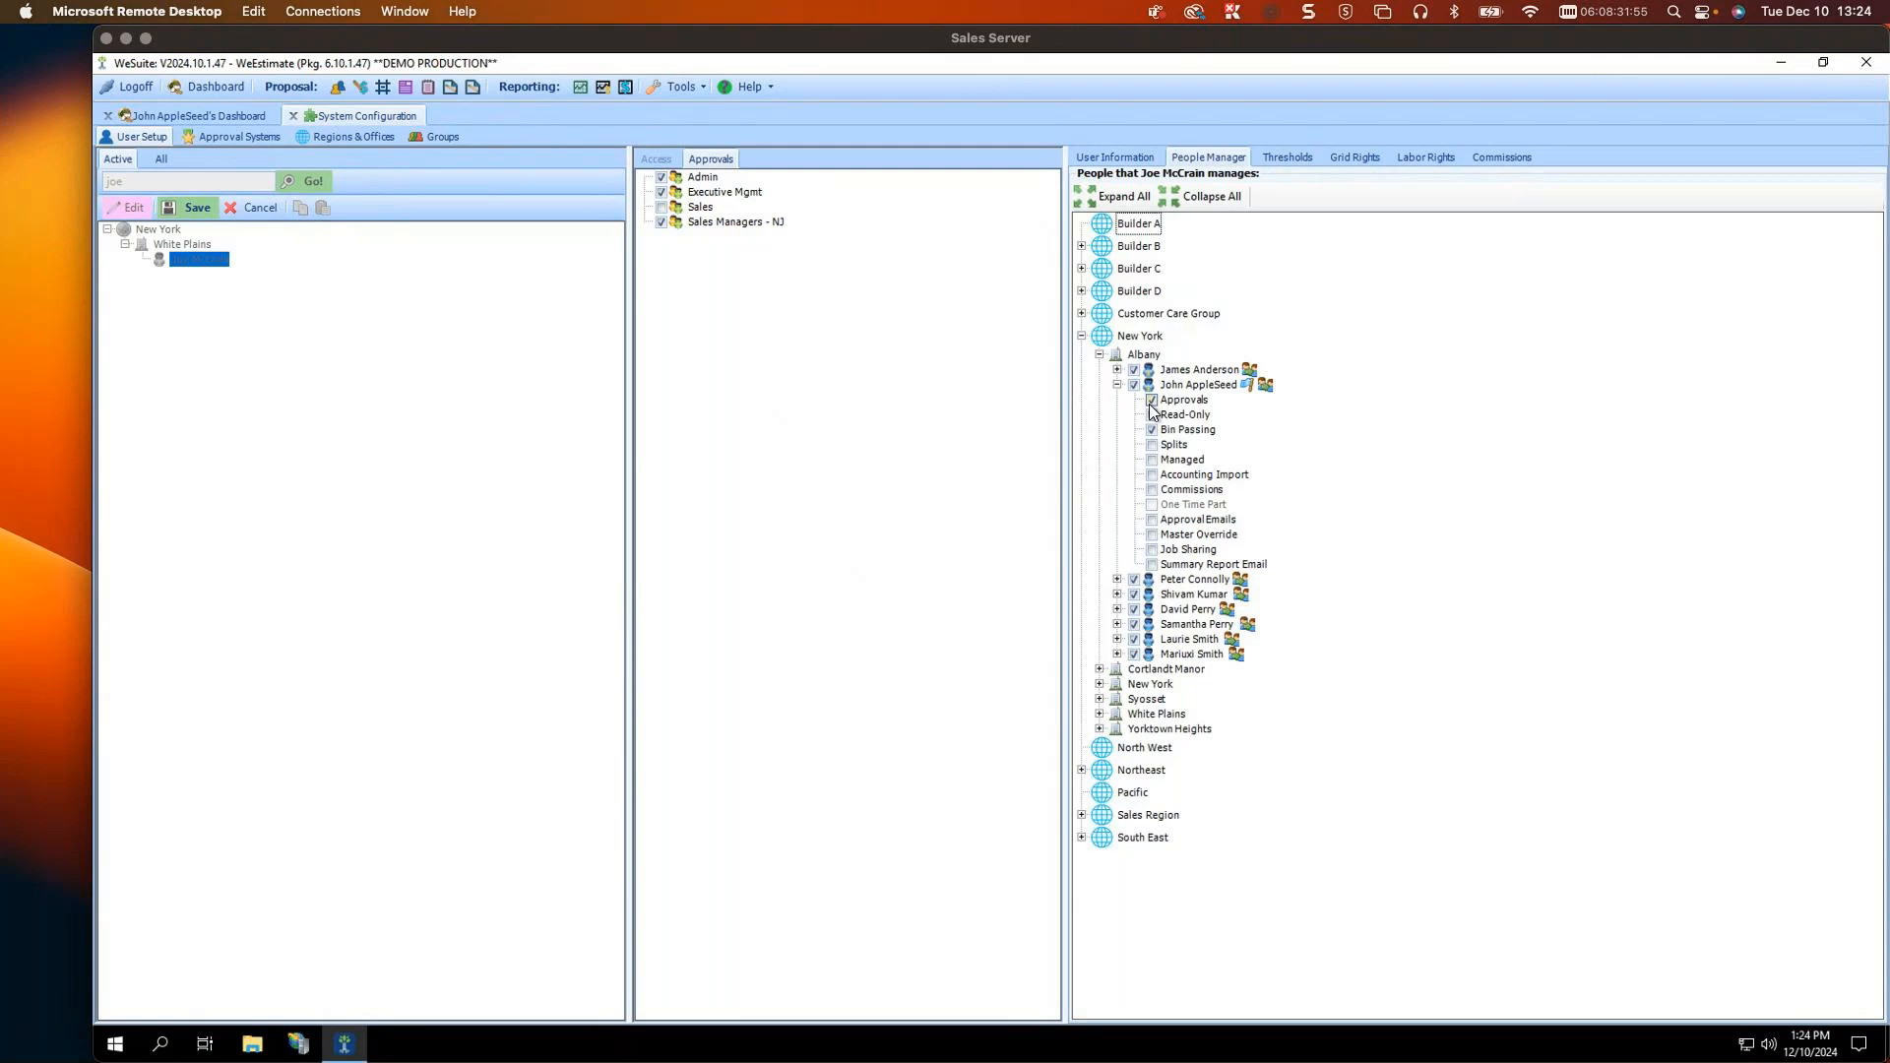
left_click(1163, 521)
left_click(1151, 519)
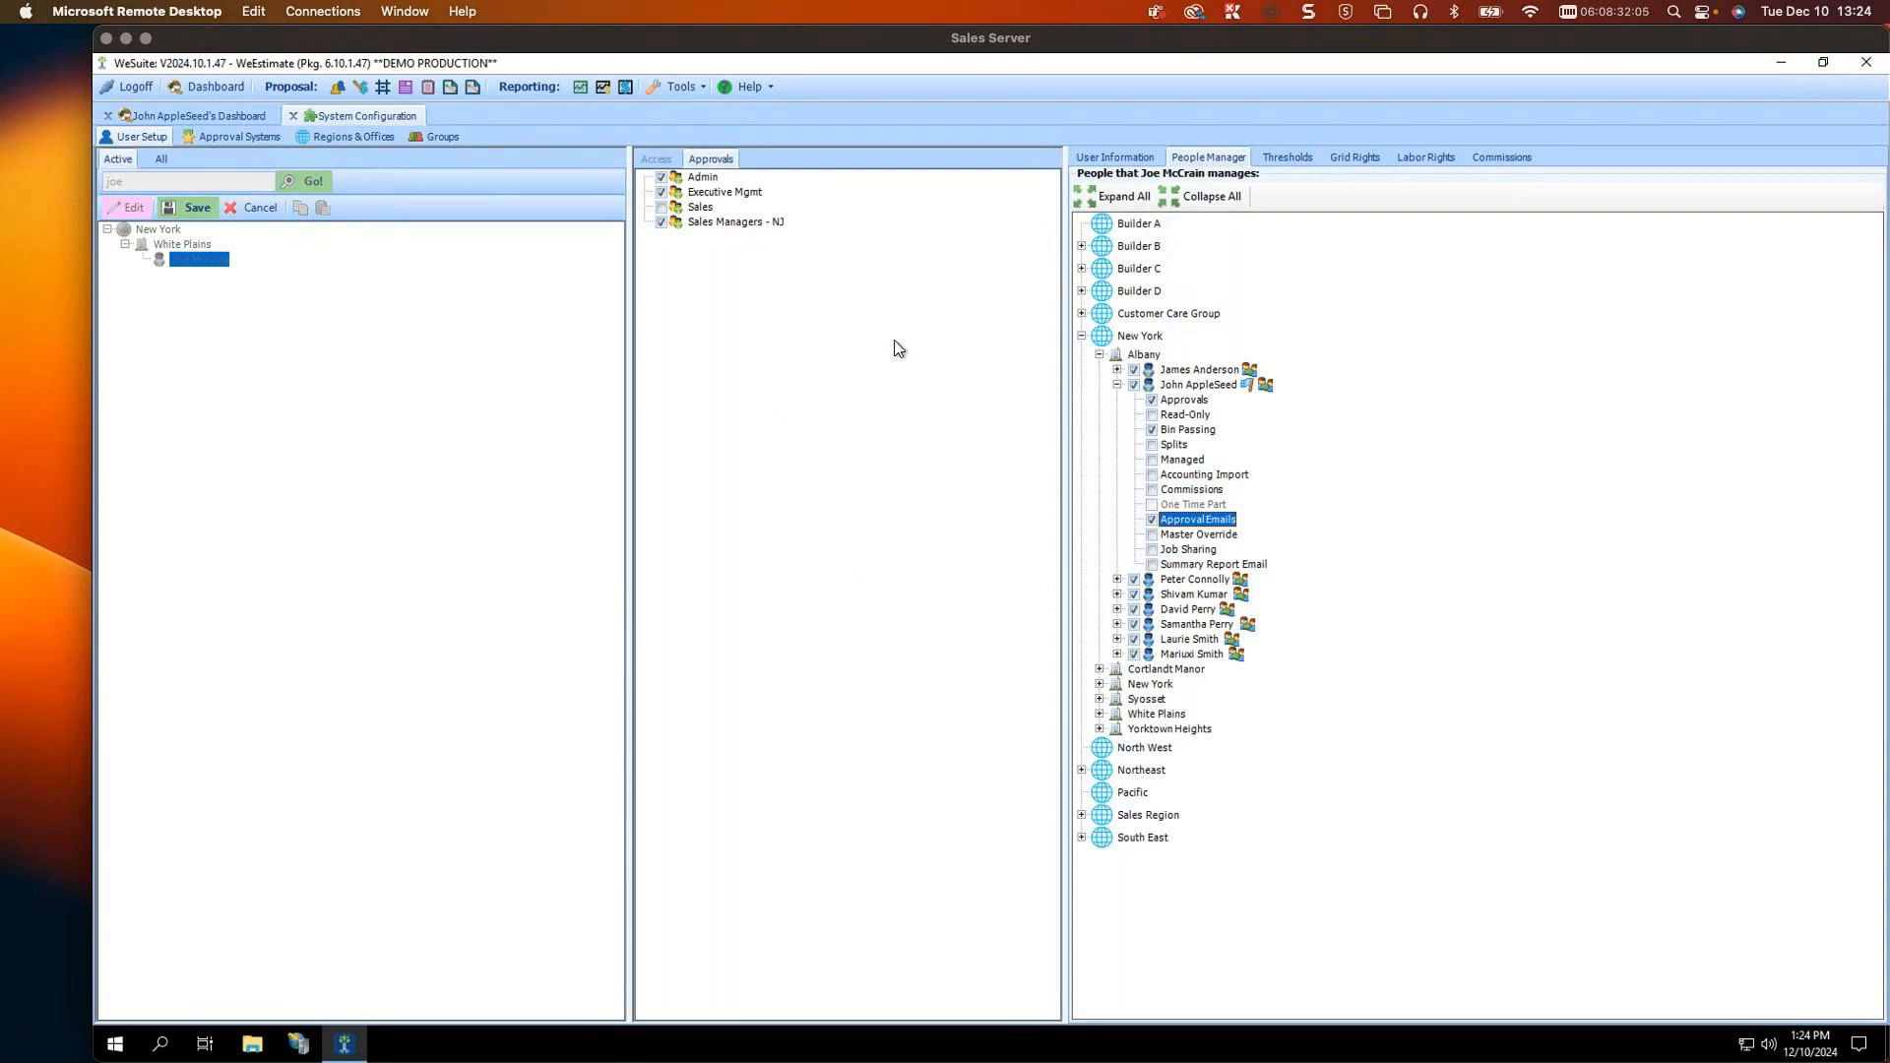
left_click(190, 208)
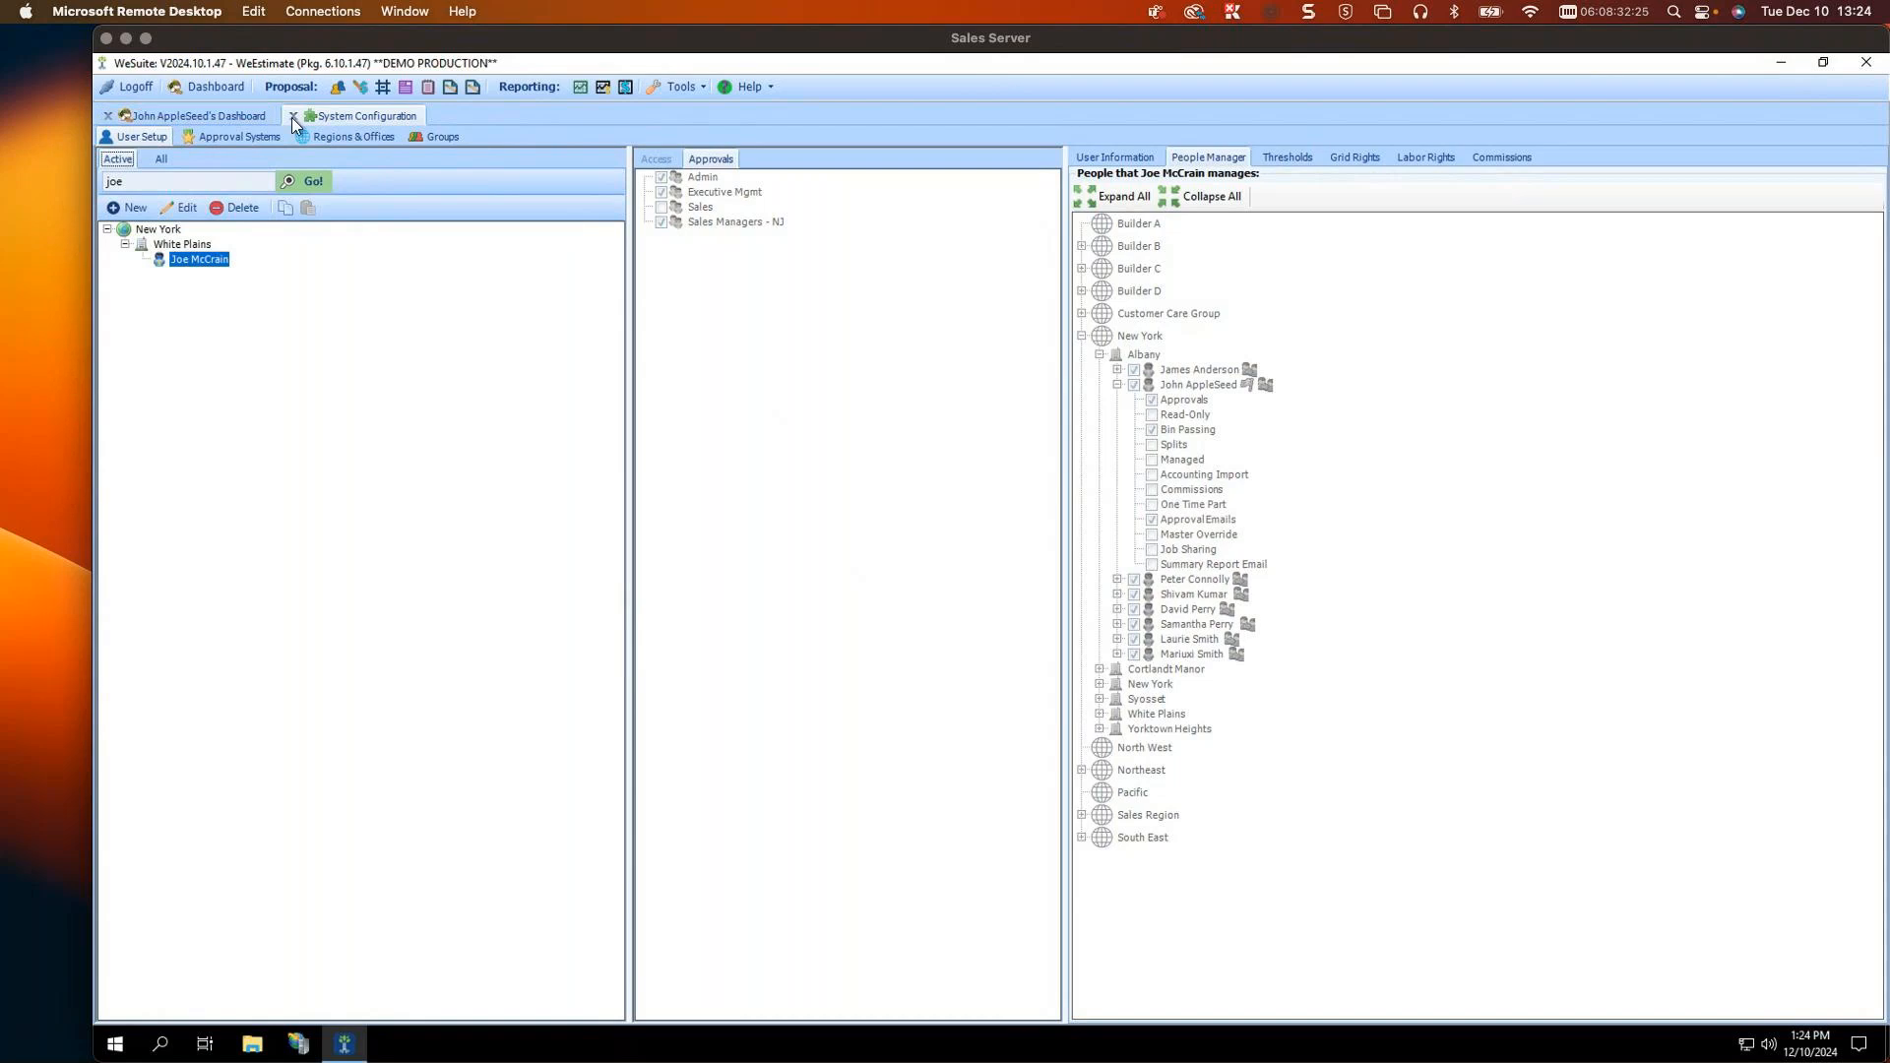
Step: Open the Basic Security Package job of the first project under My Proposals from the dashboard
left_click(233, 116)
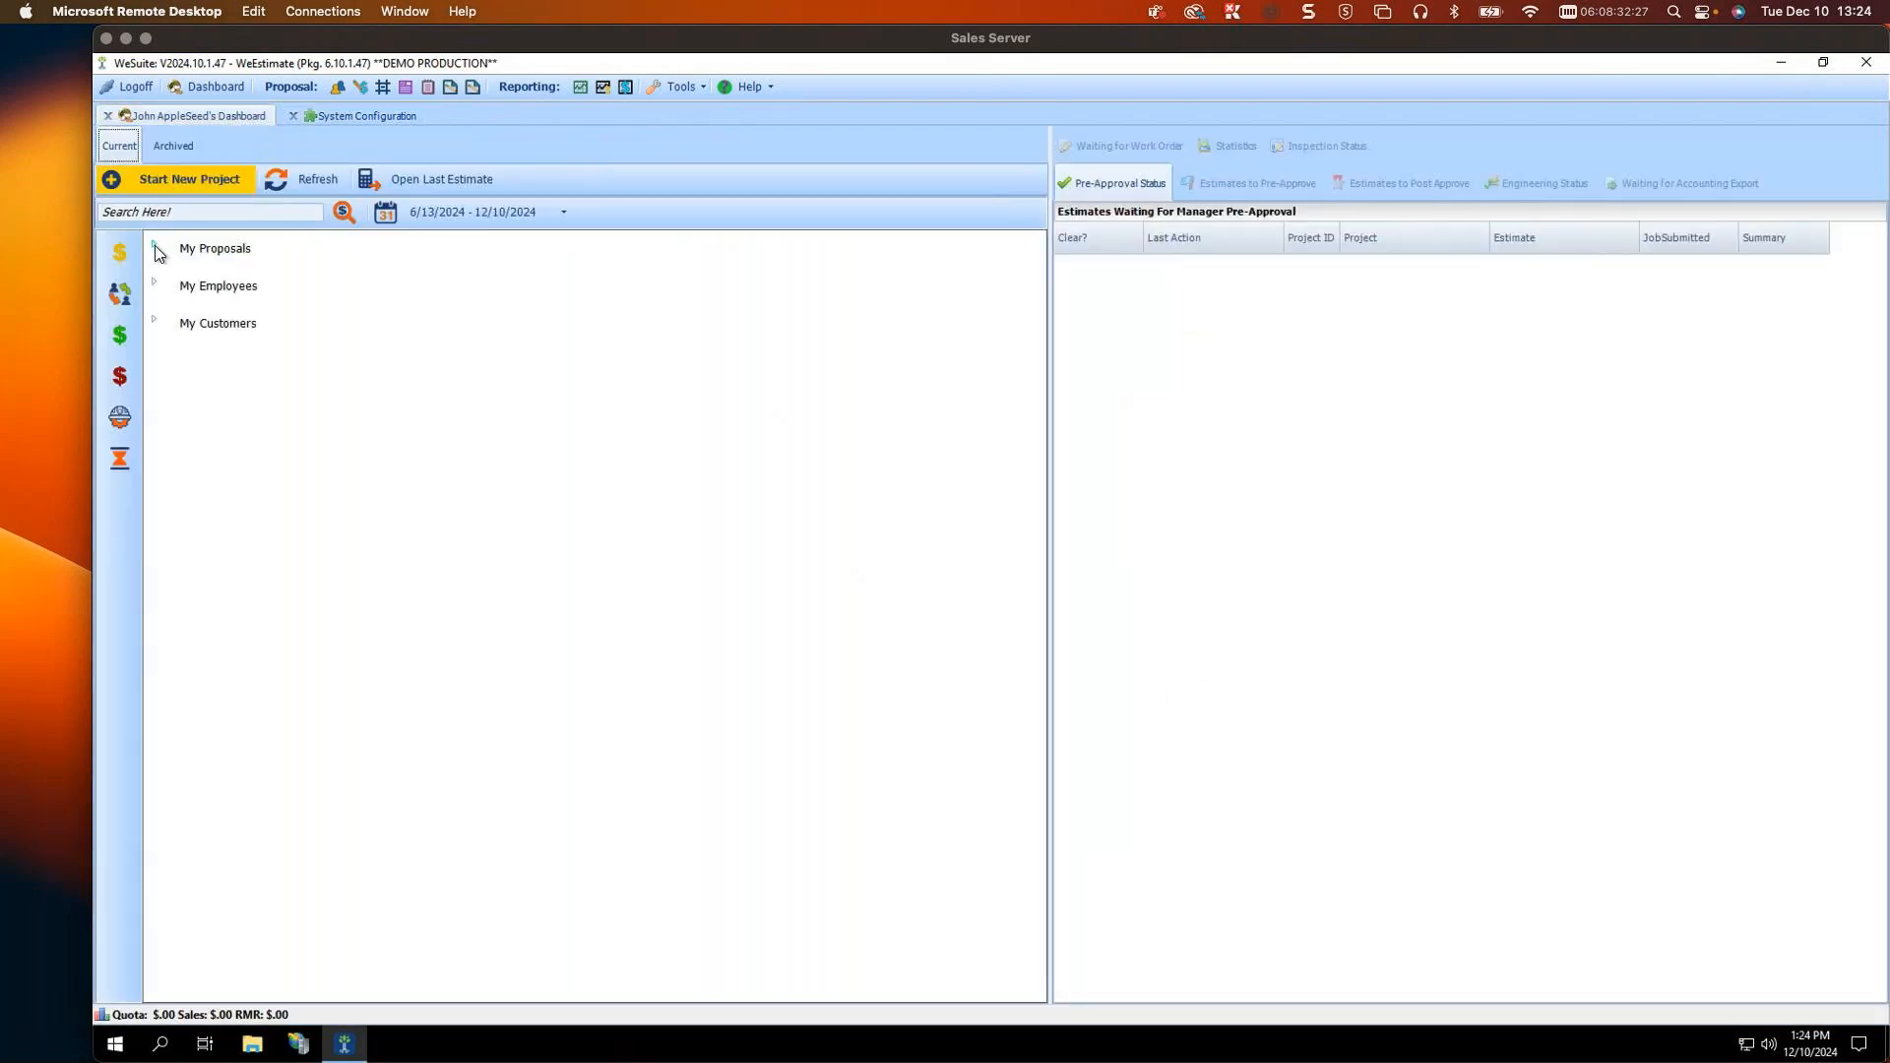
left_click(155, 248)
left_click(185, 282)
left_click(412, 361)
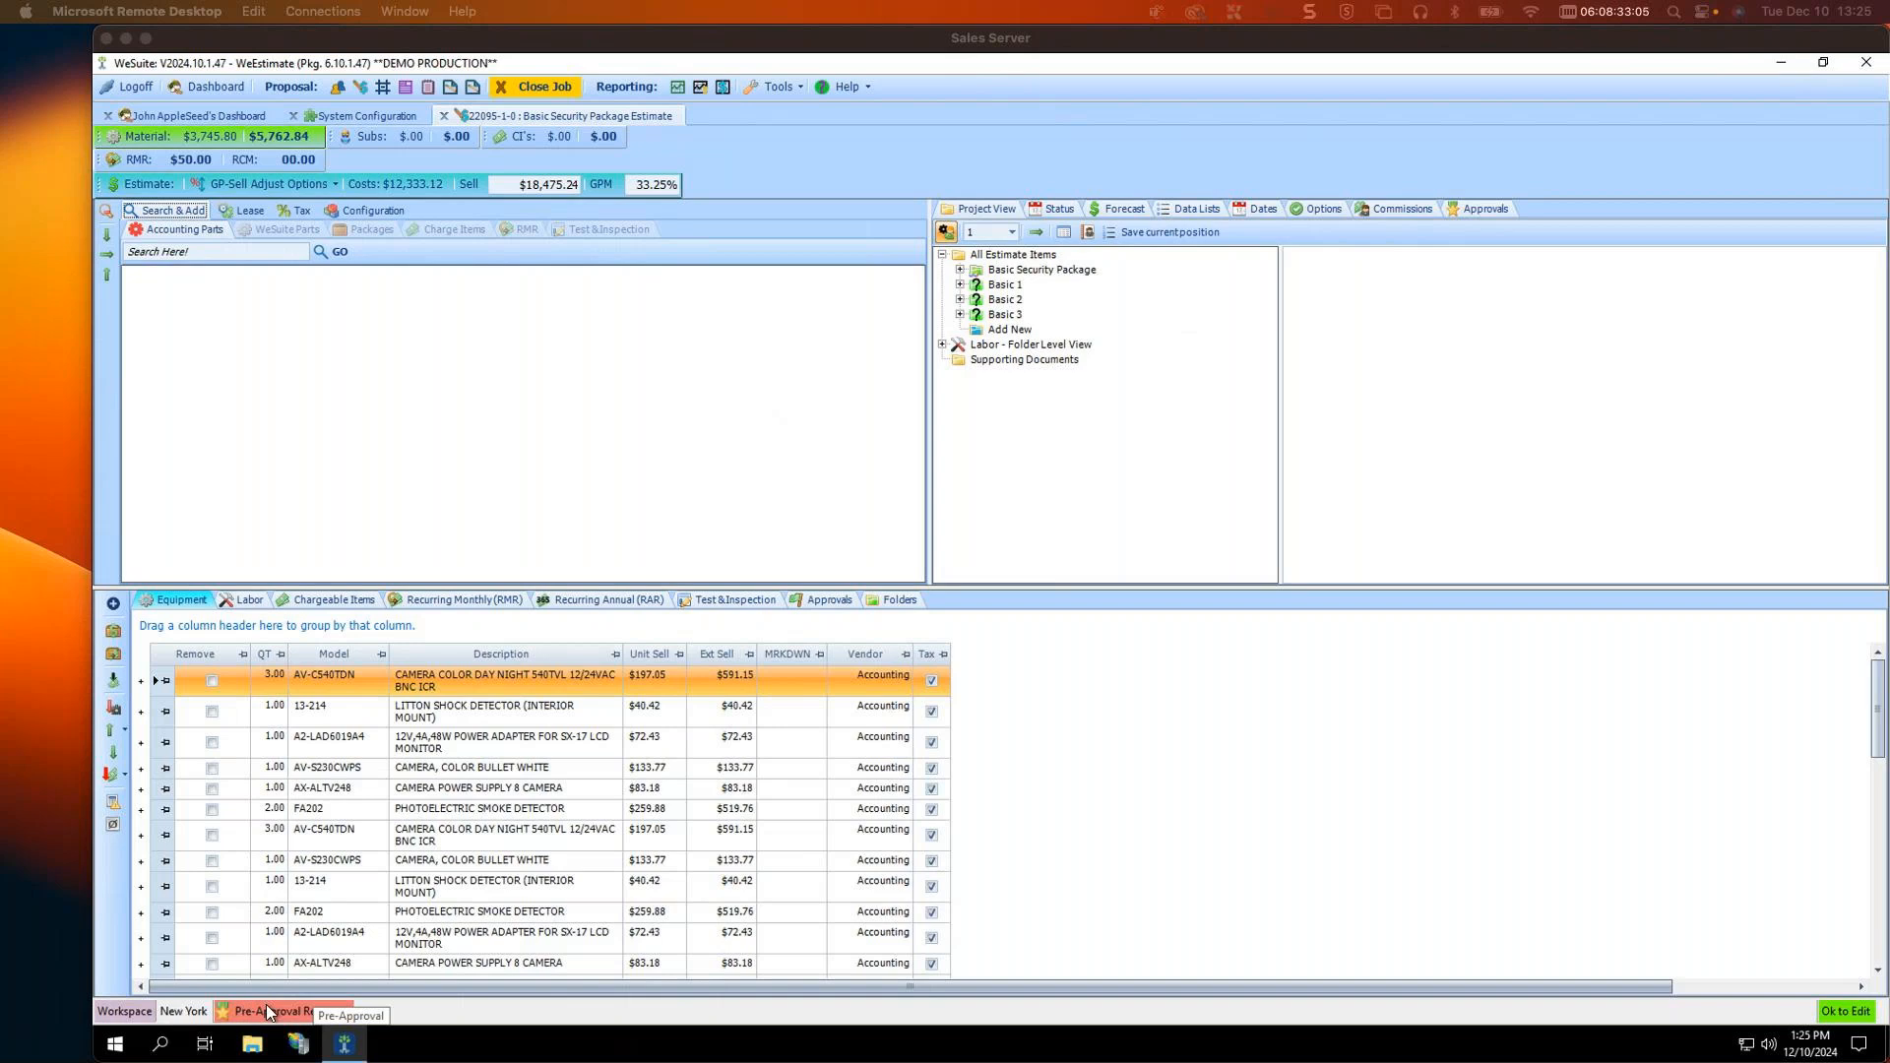
Step: Start the pre-approval process for the estimate with a message asking the sales manager to please approve
left_click(1476, 207)
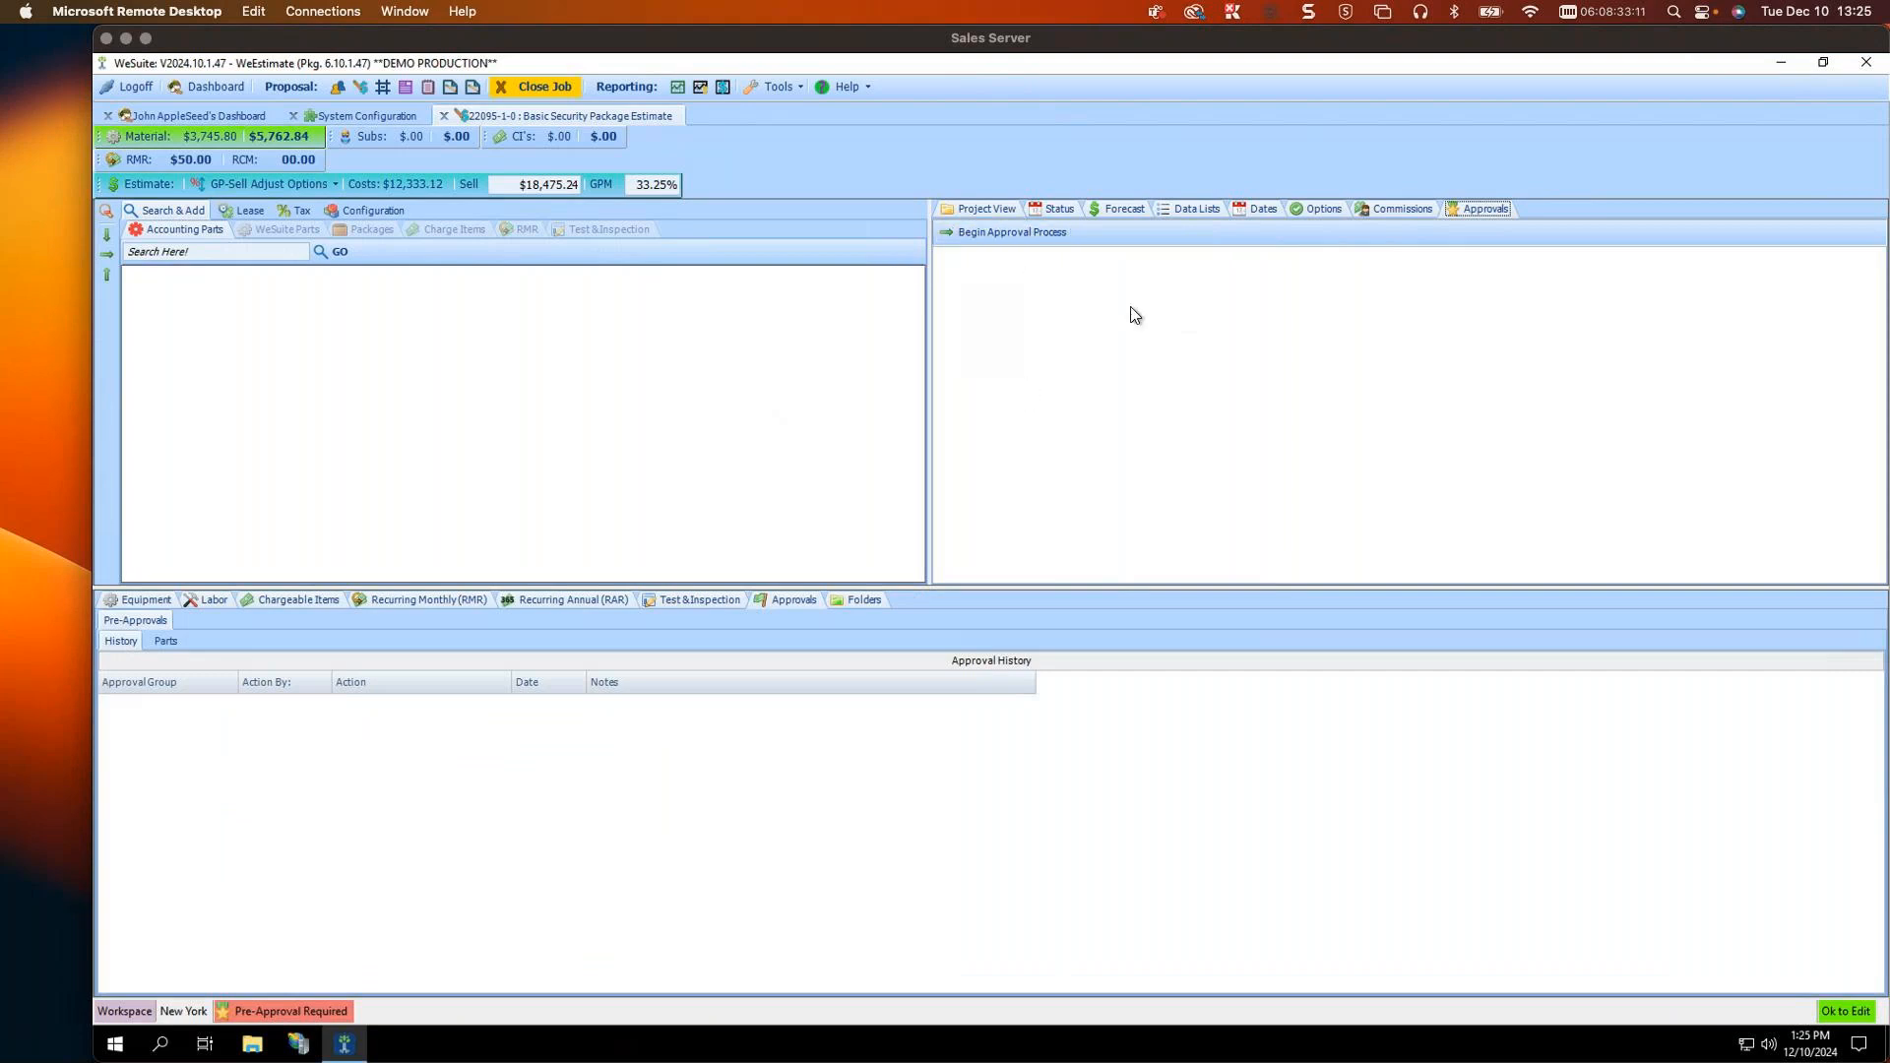
left_click(988, 231)
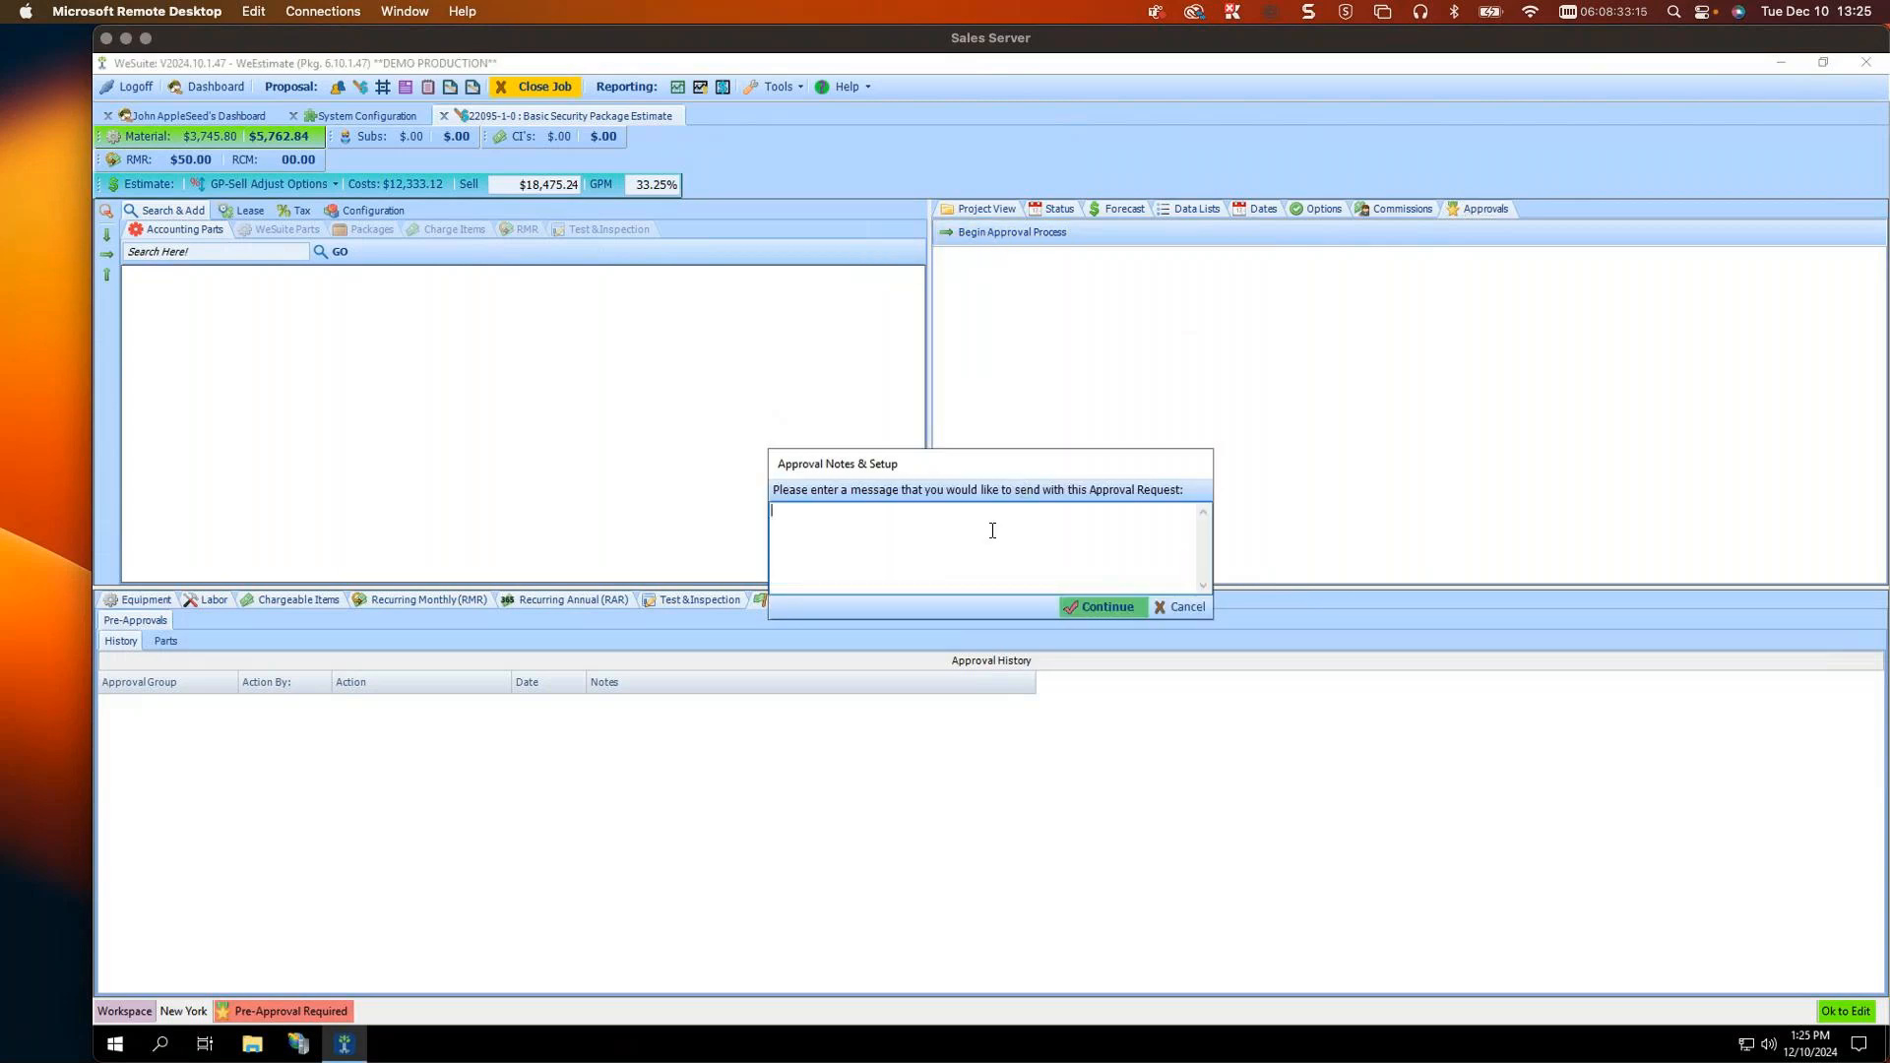
type("Hi Joe please approve")
left_click(1101, 608)
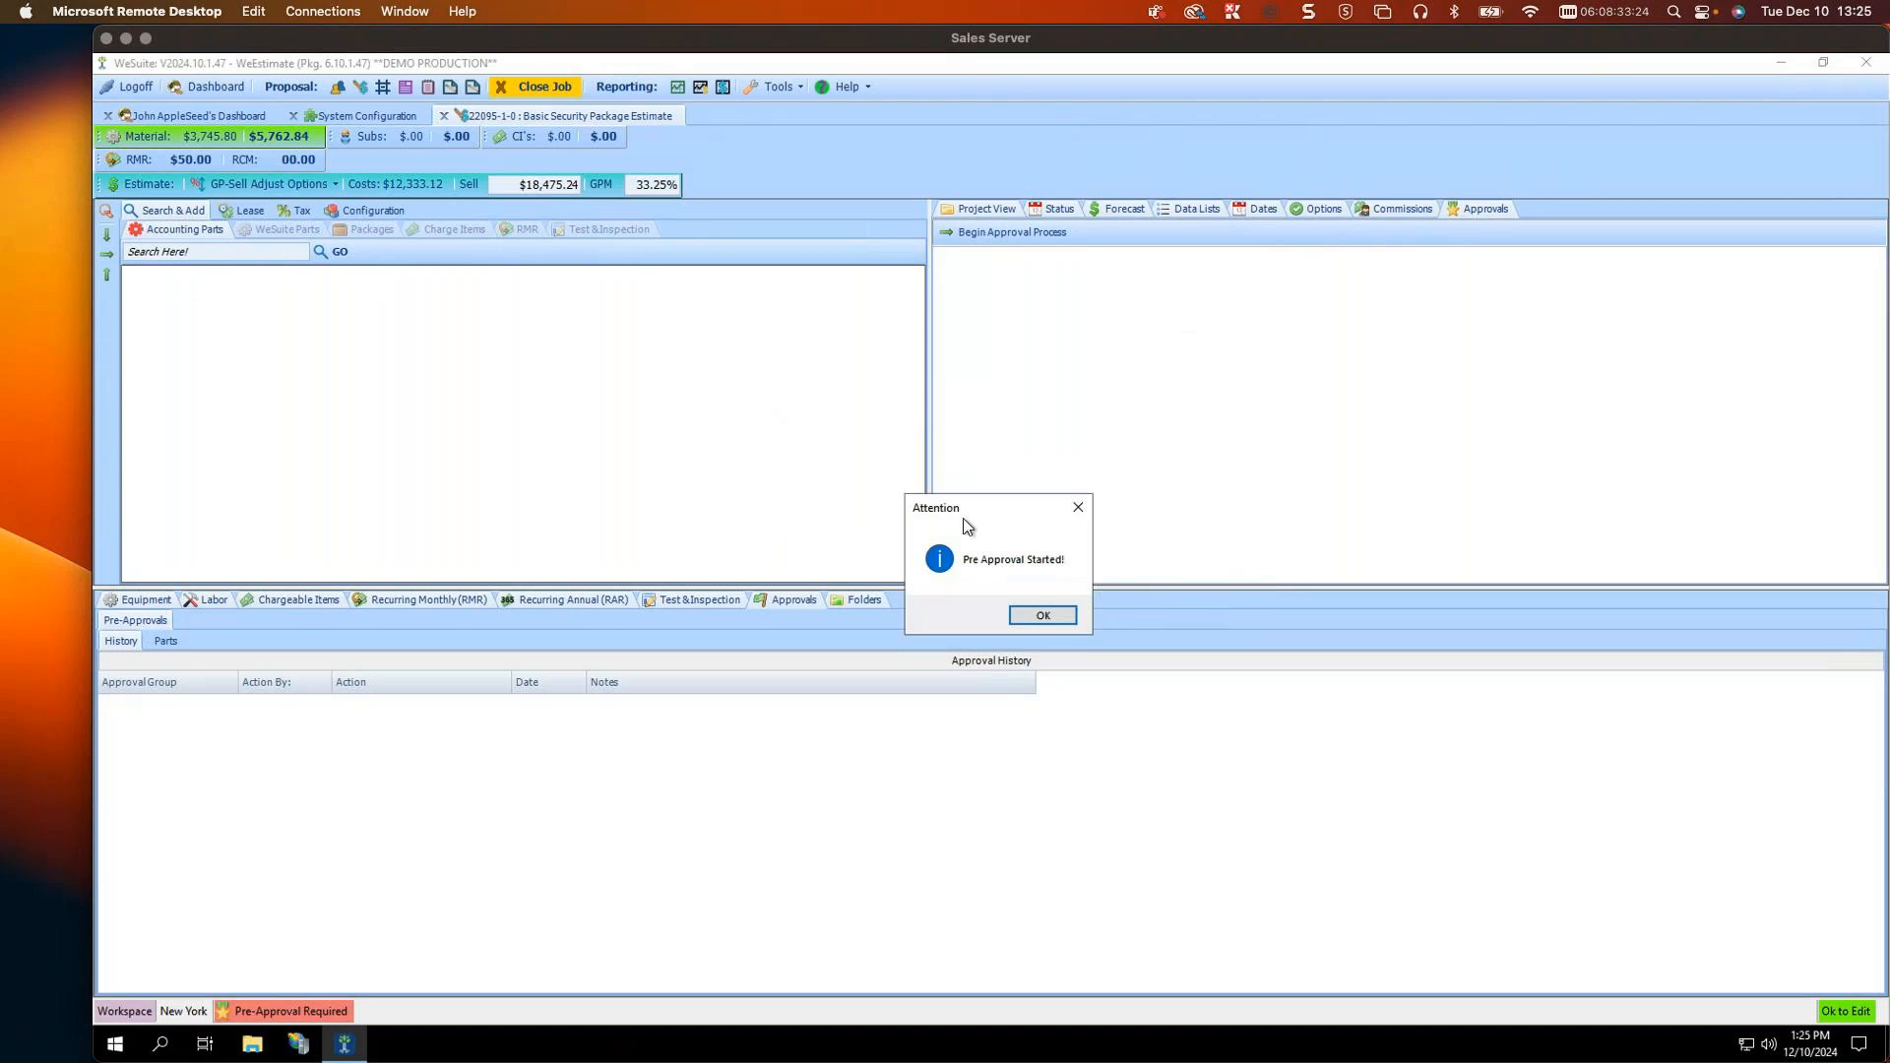
left_click(1054, 613)
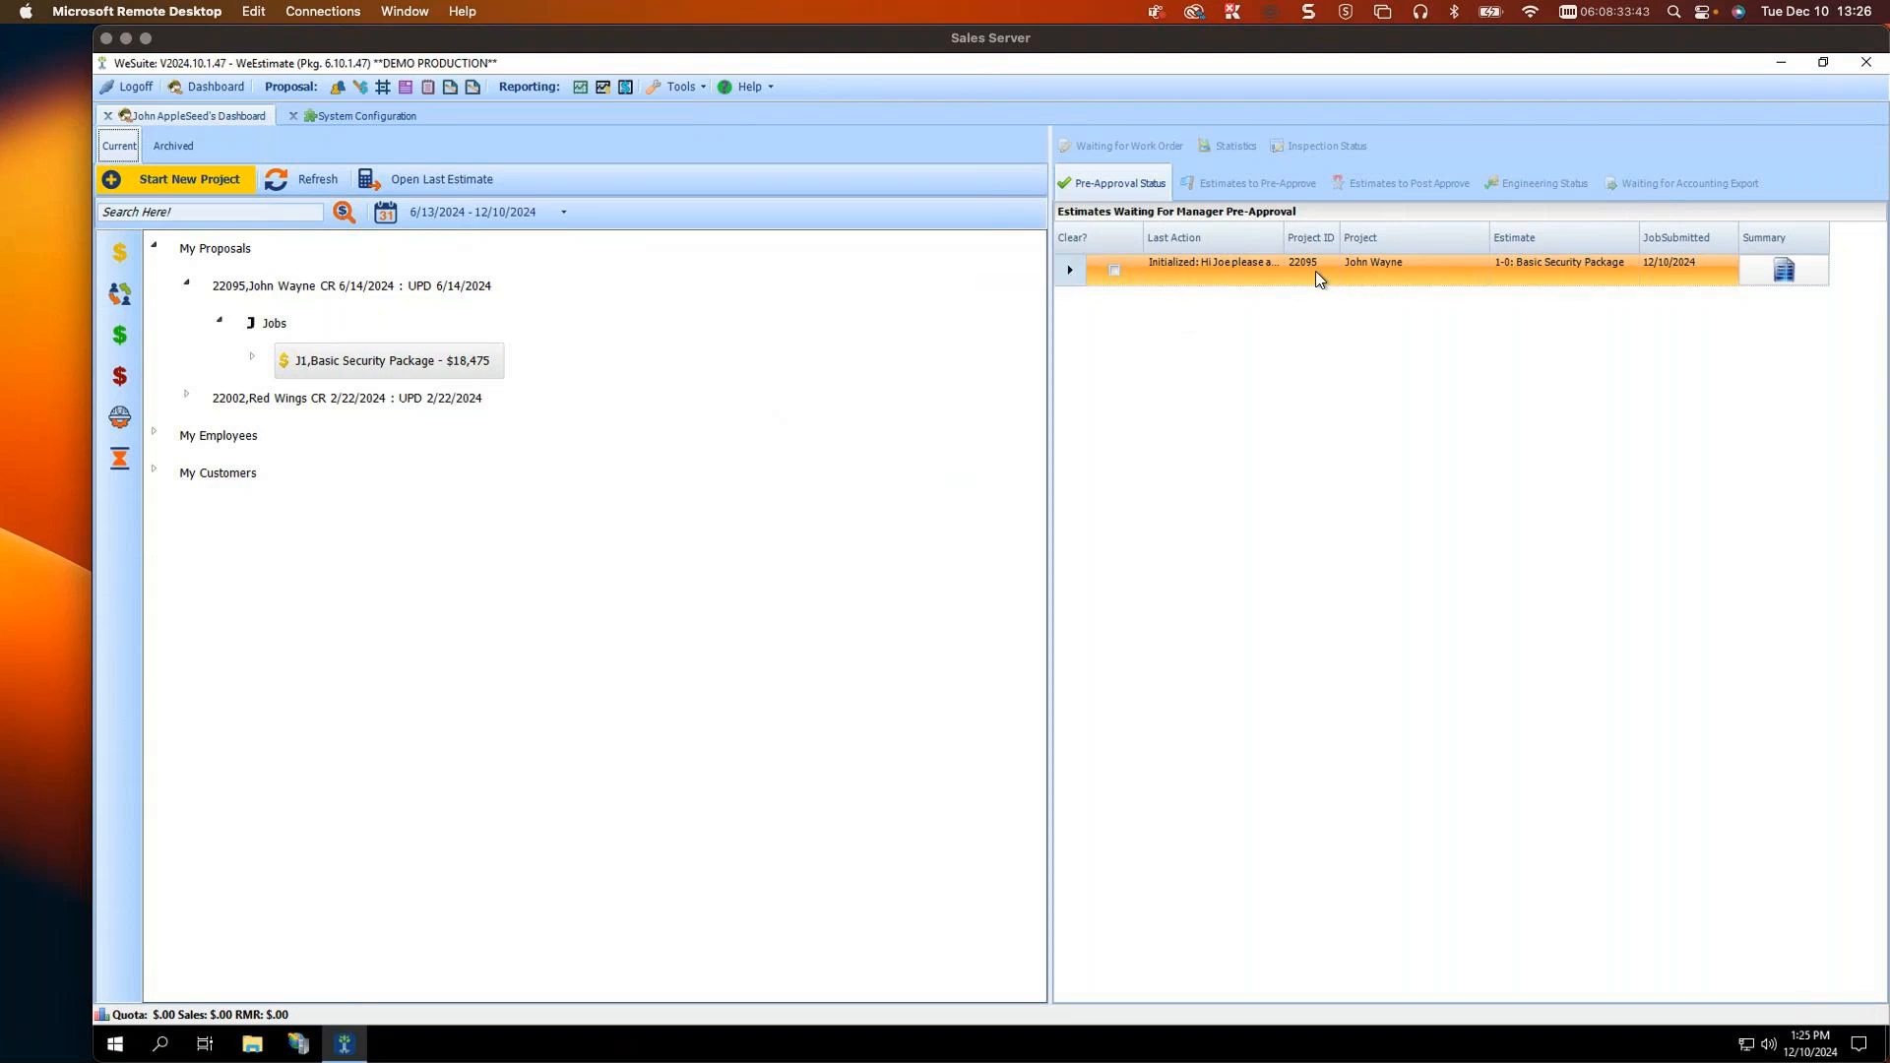
Step: Reopen the Basic Security Package estimate, examine the approvers listed for its pending approval group, and close the estimate
left_click(311, 362)
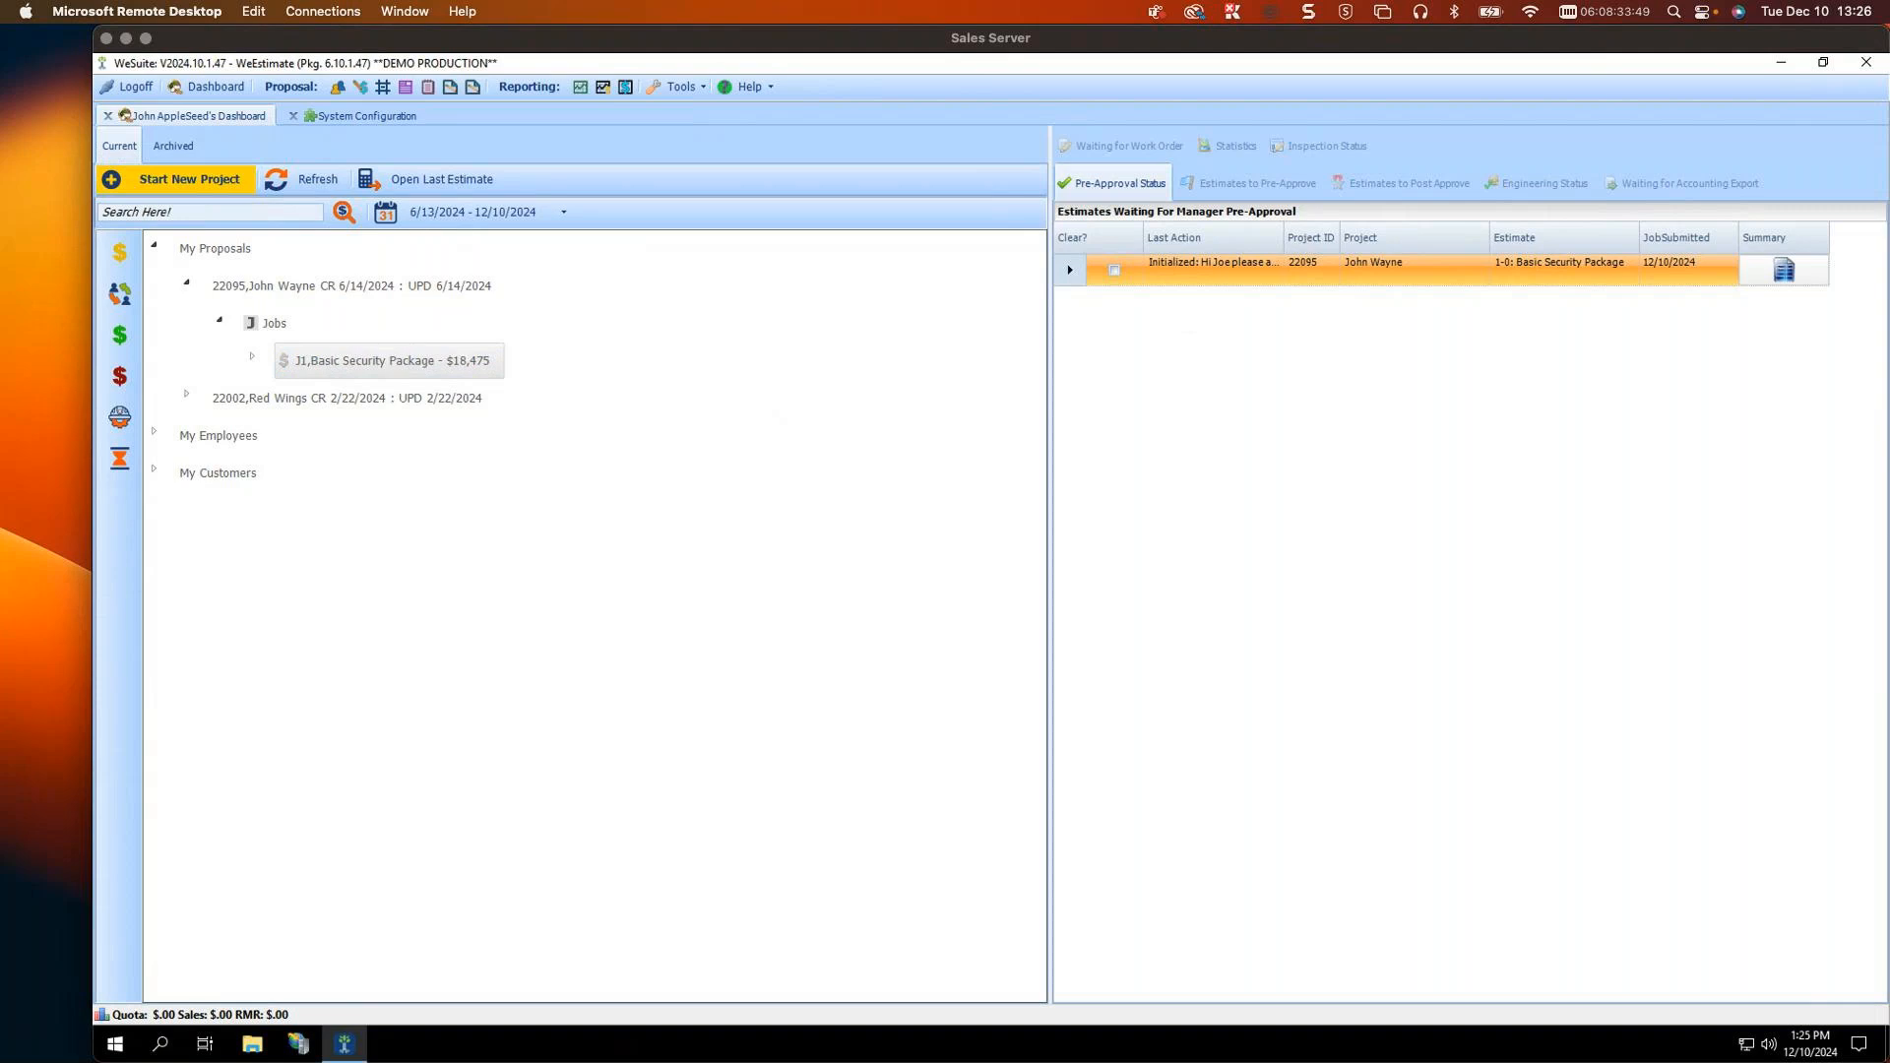
left_click(299, 721)
left_click(1469, 209)
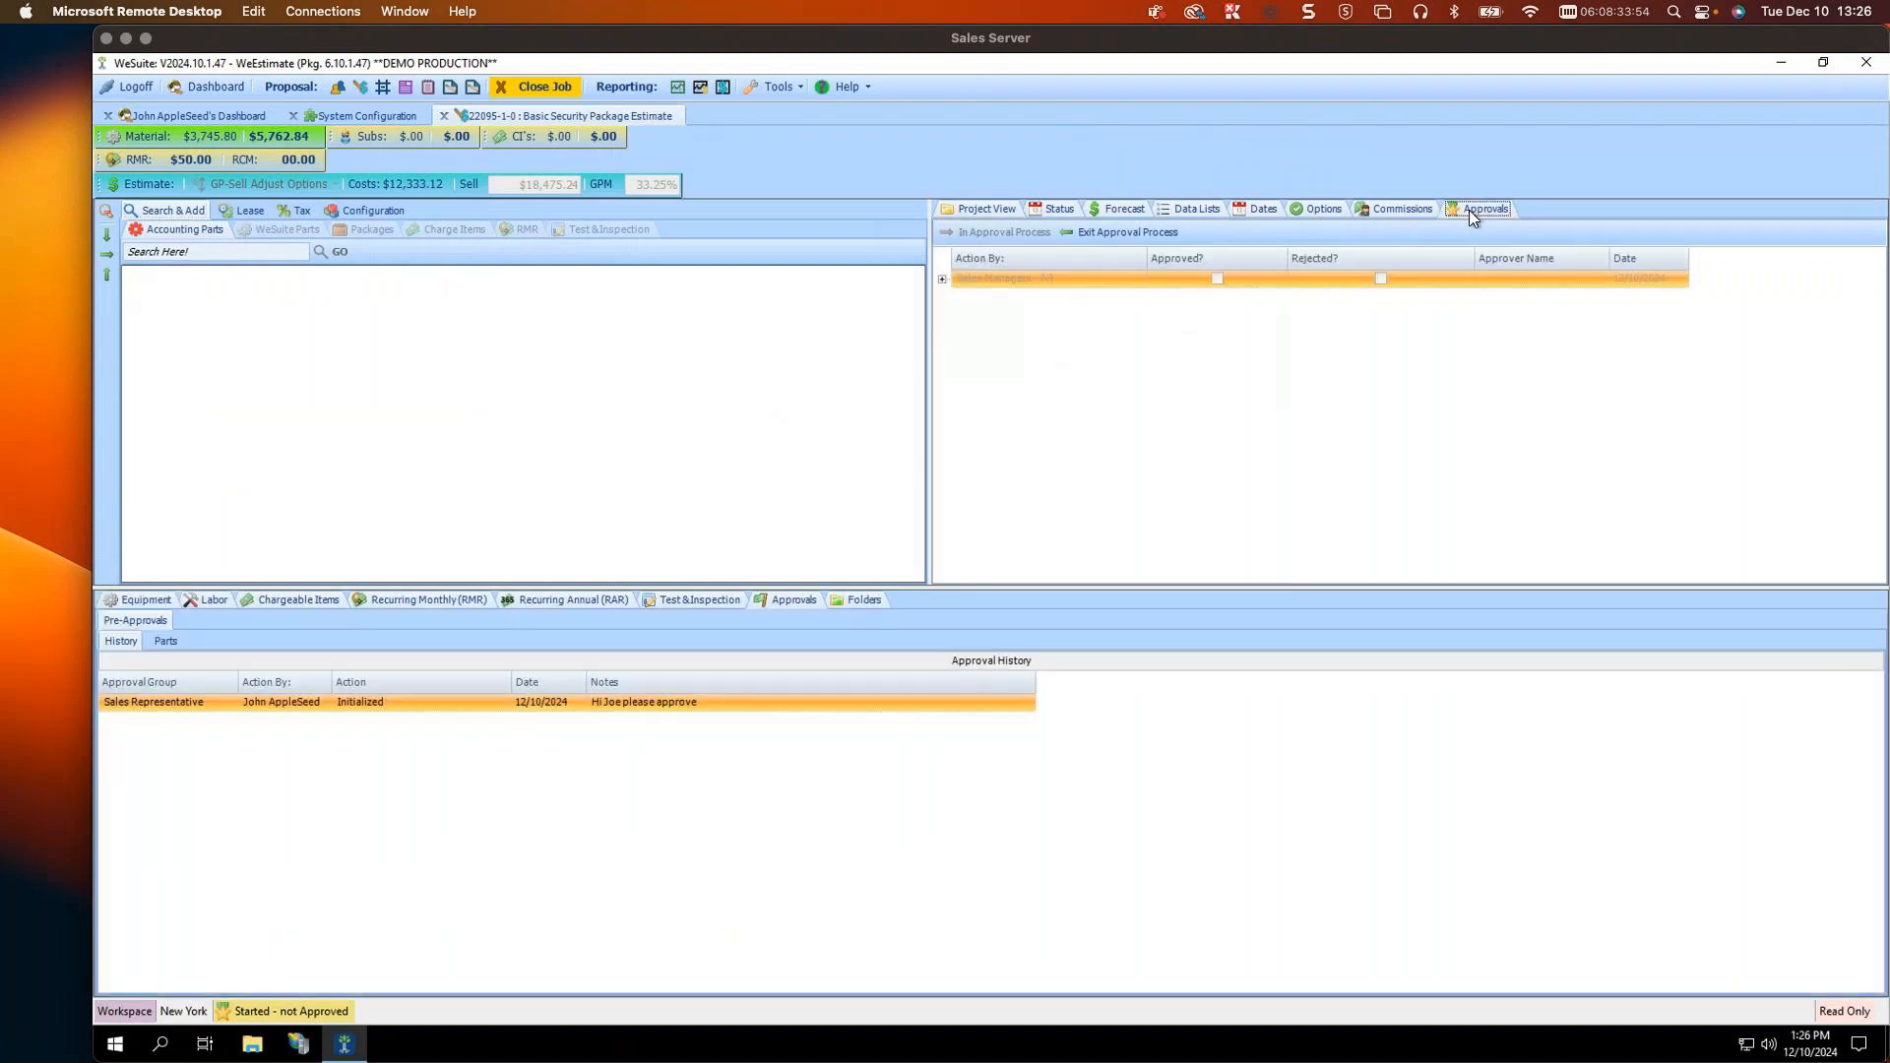
left_click(944, 280)
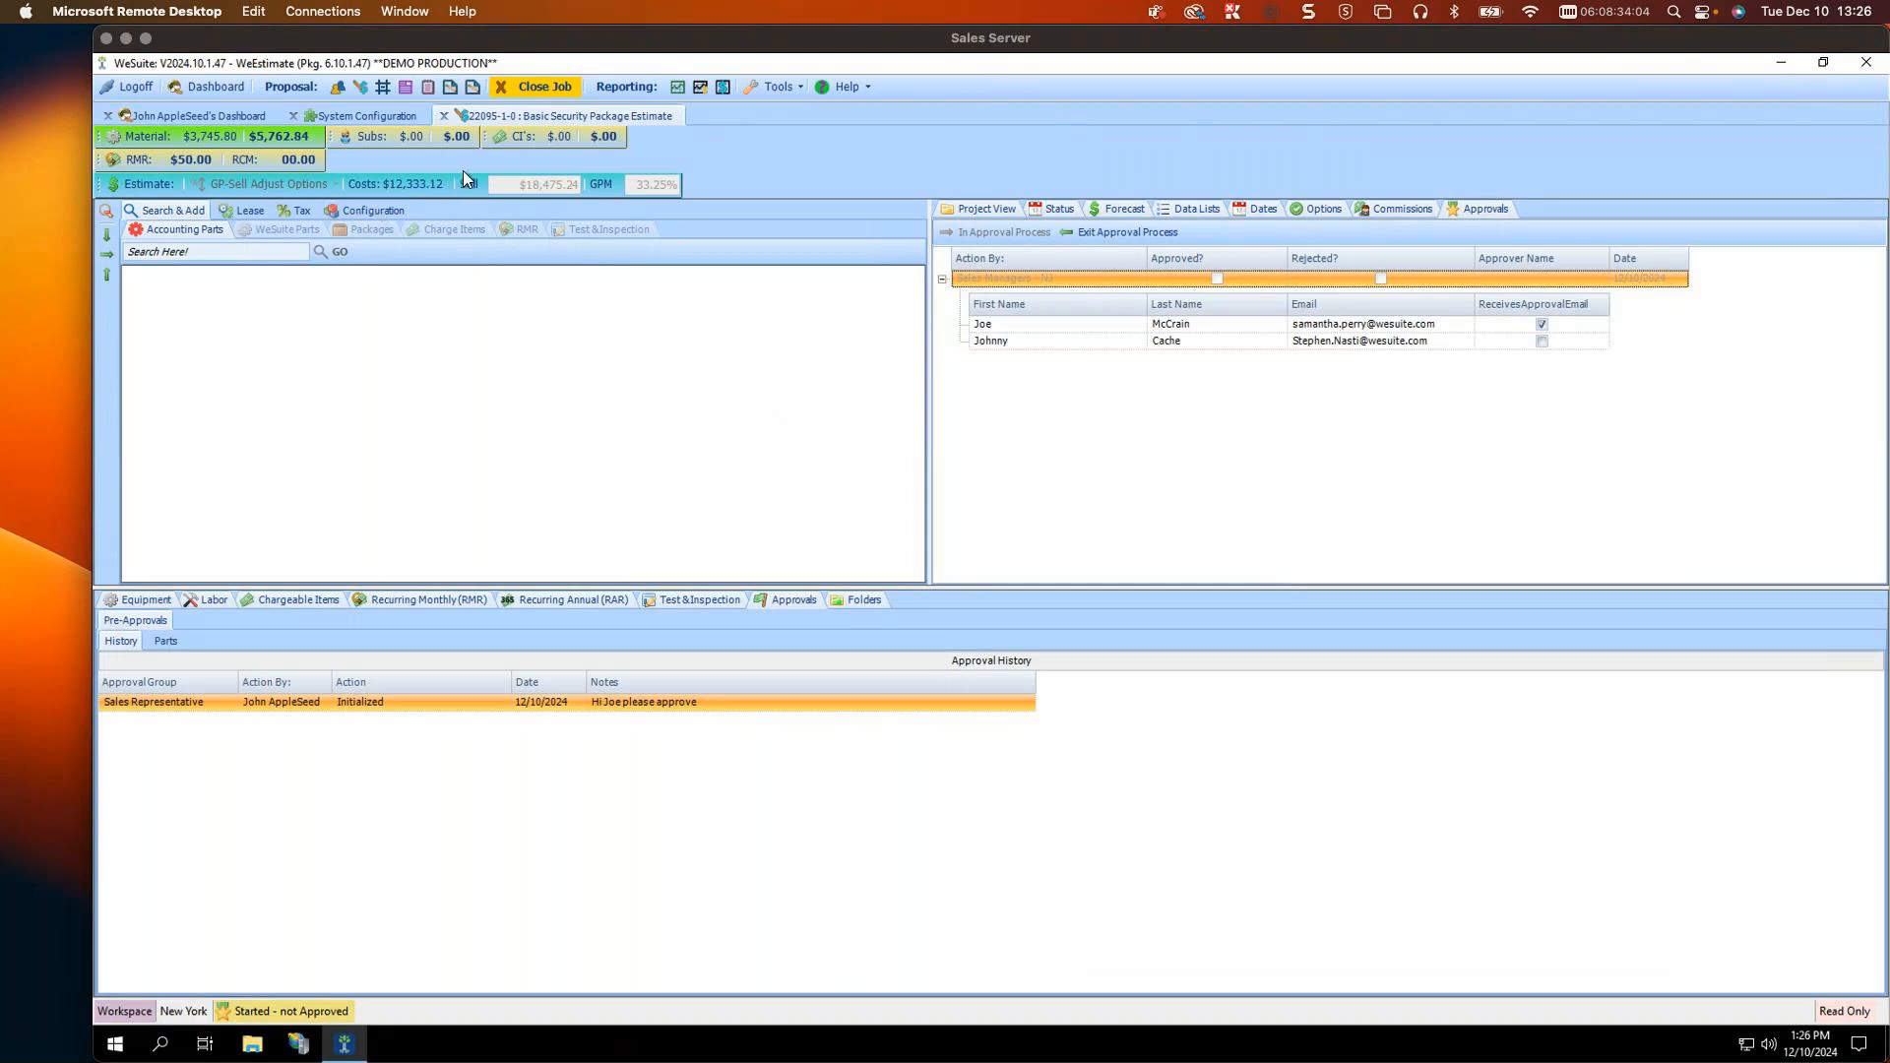
left_click(443, 116)
Step: Log off and log back on as the sales manager with the manager's username and password
left_click(132, 89)
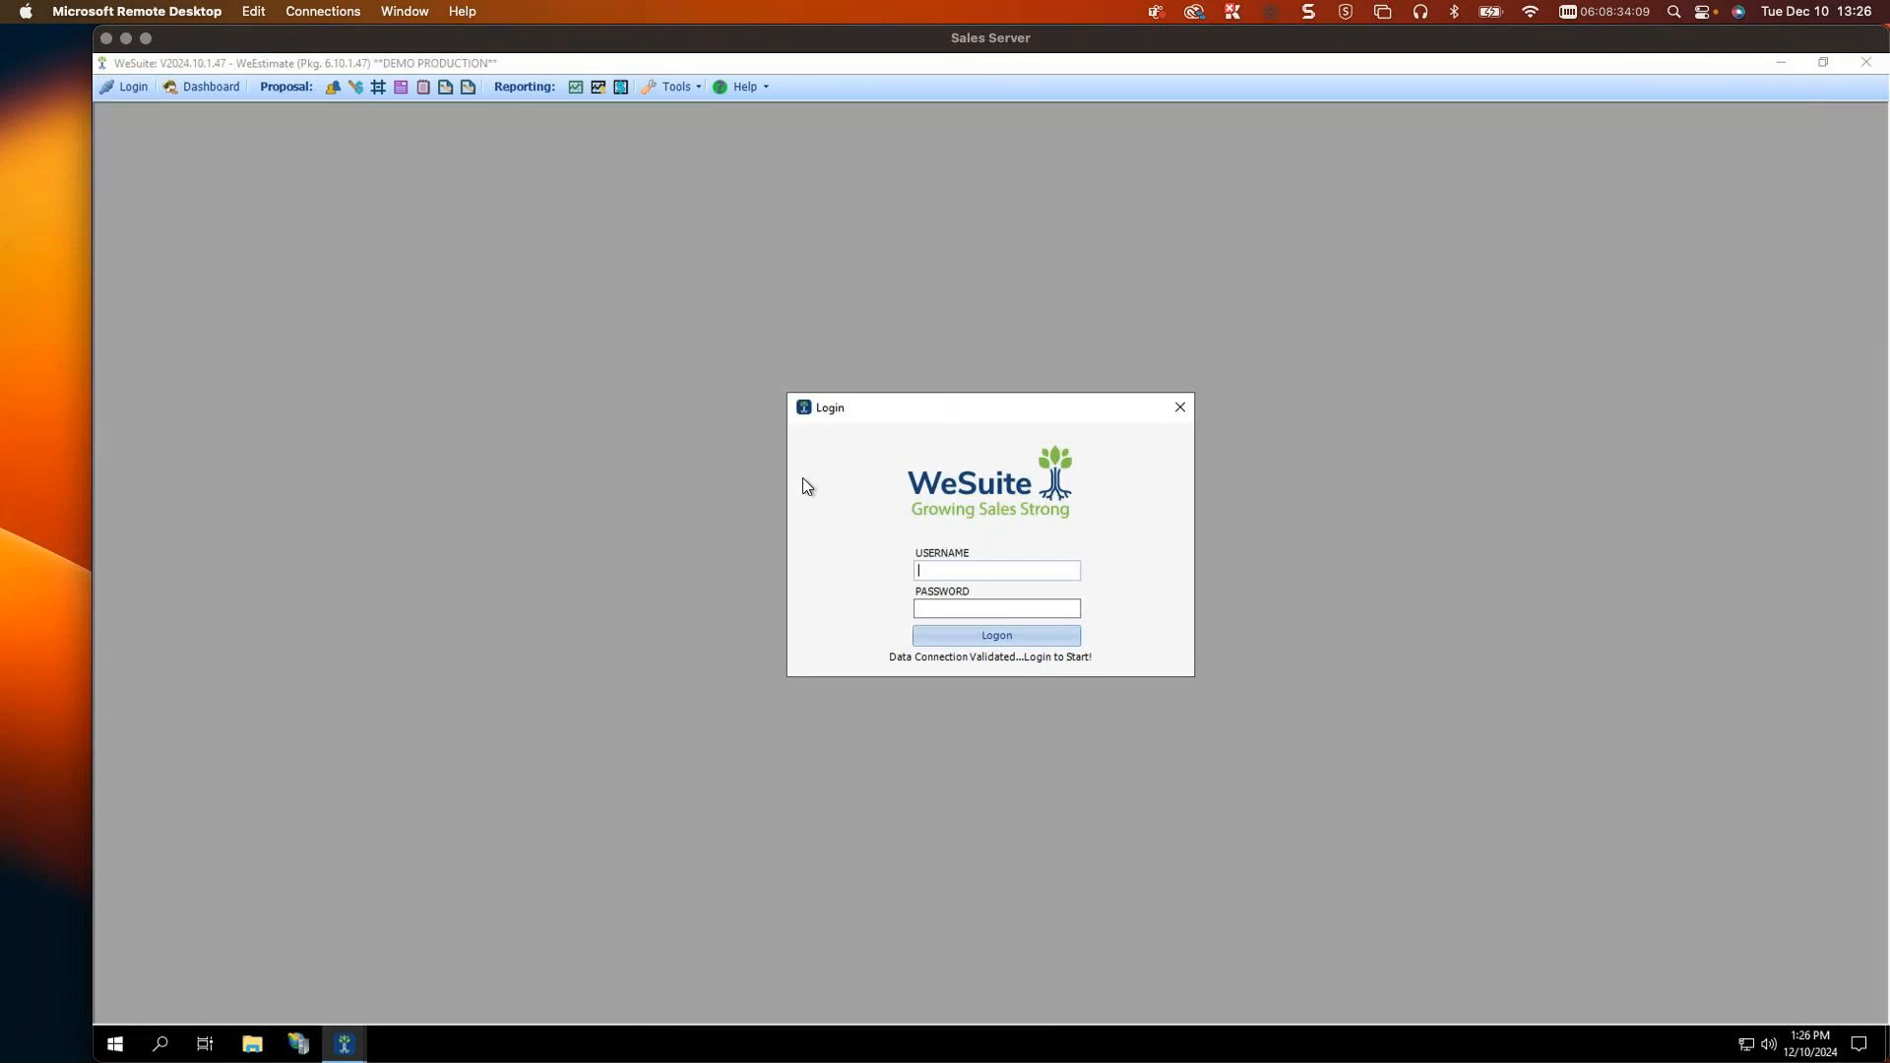
type("joem")
key("Tab")
type("*******")
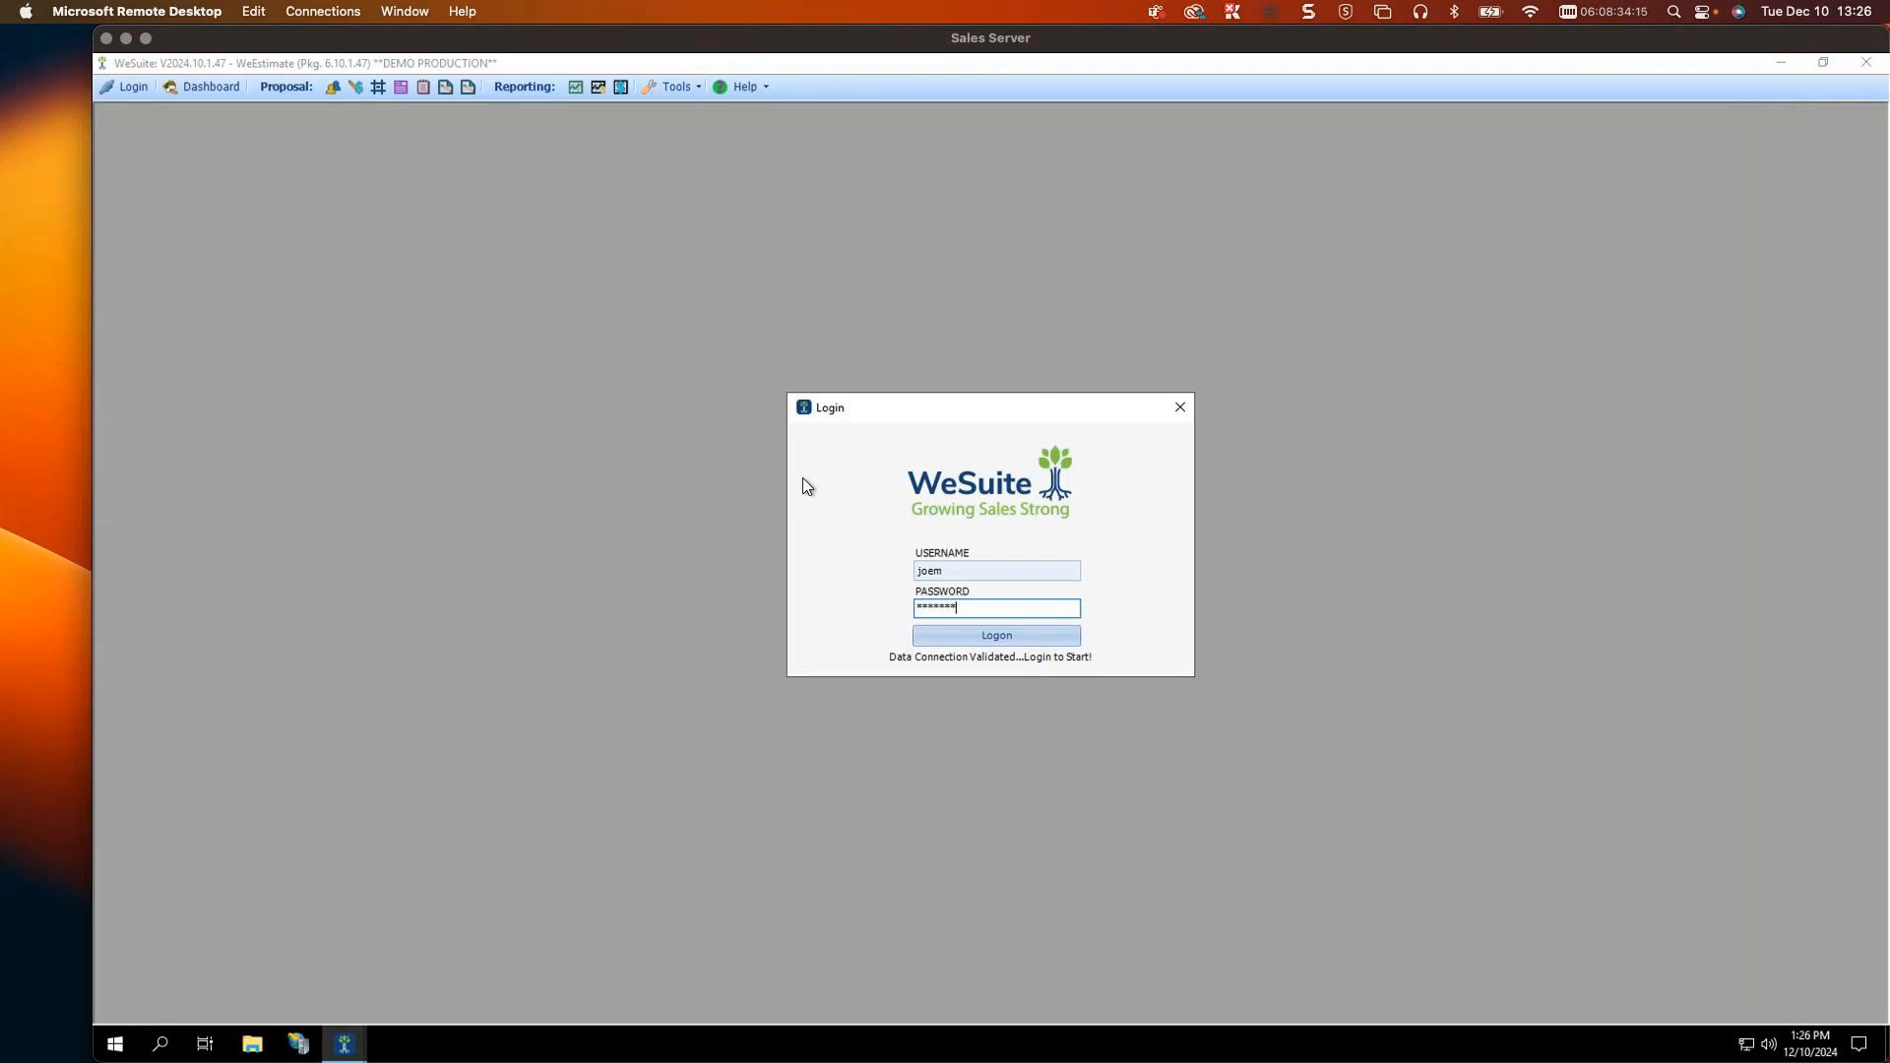
key("Return")
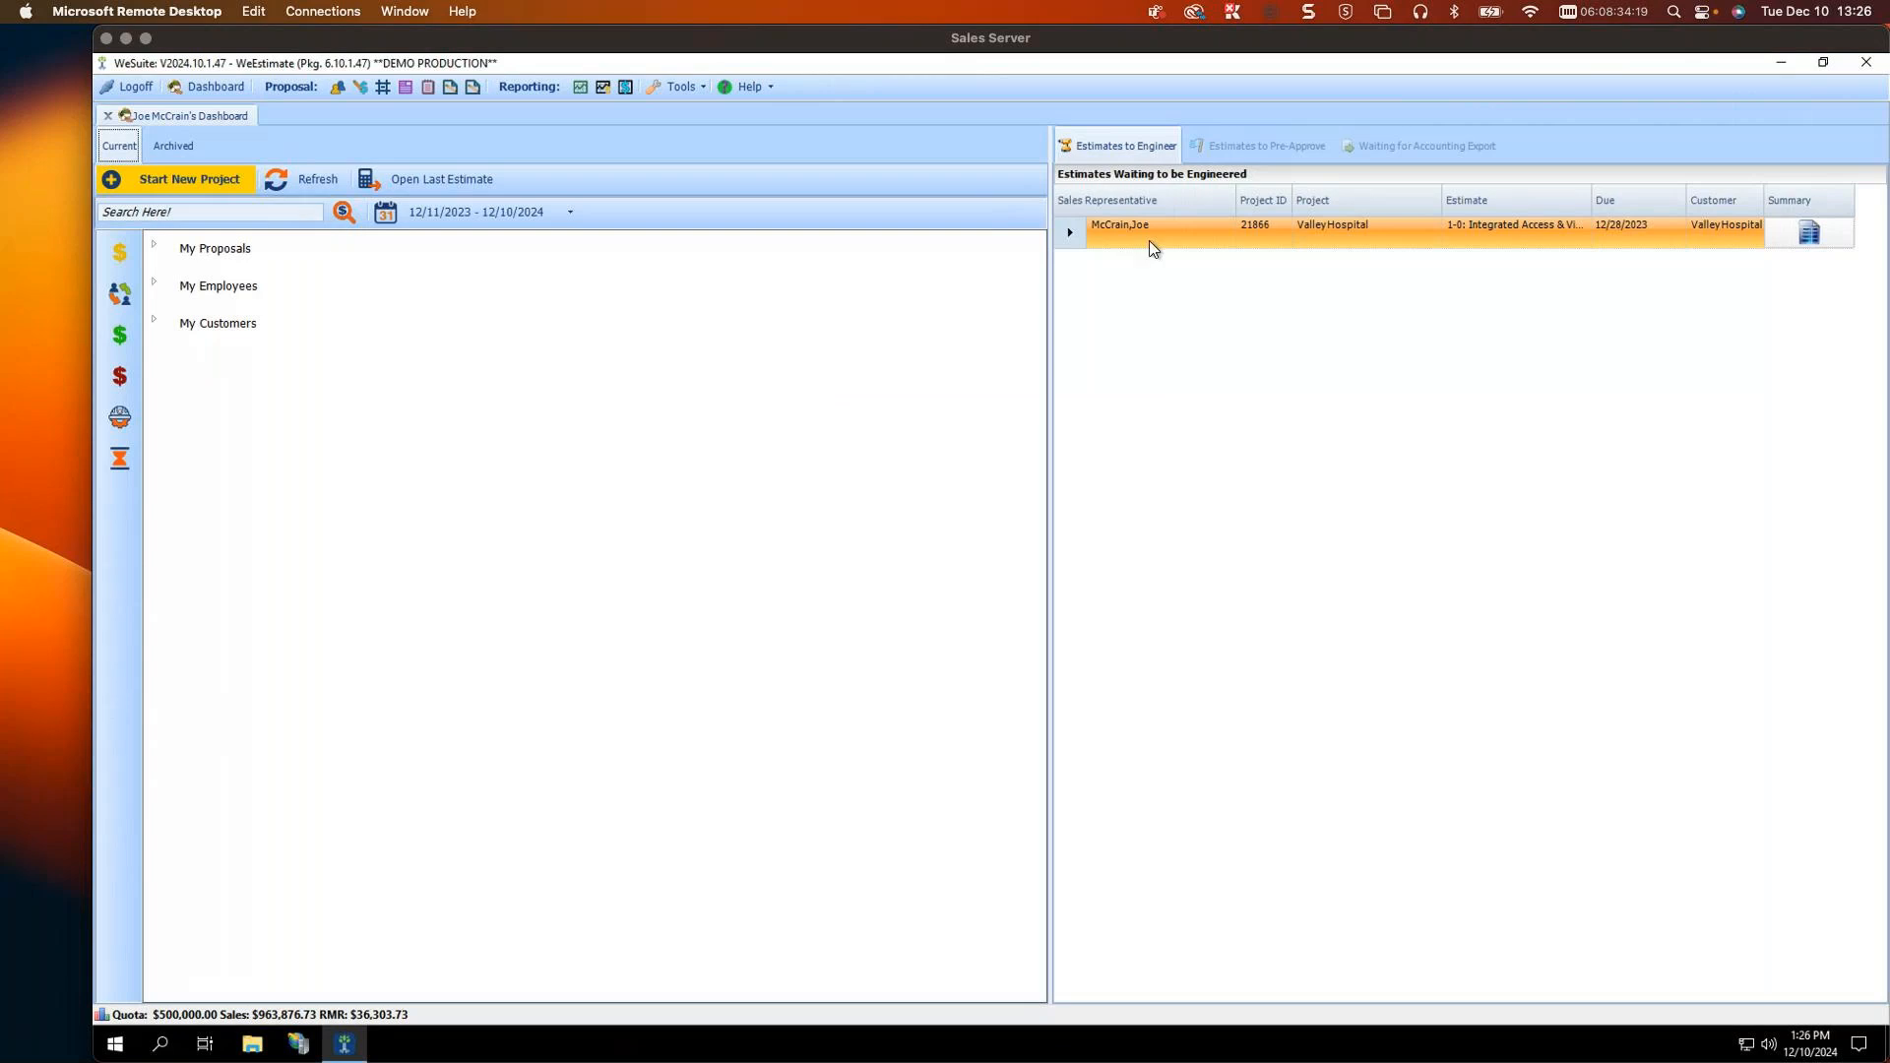
Step: Open the Basic Security Package estimate from the manager's list of estimates to pre-approve
left_click(1270, 148)
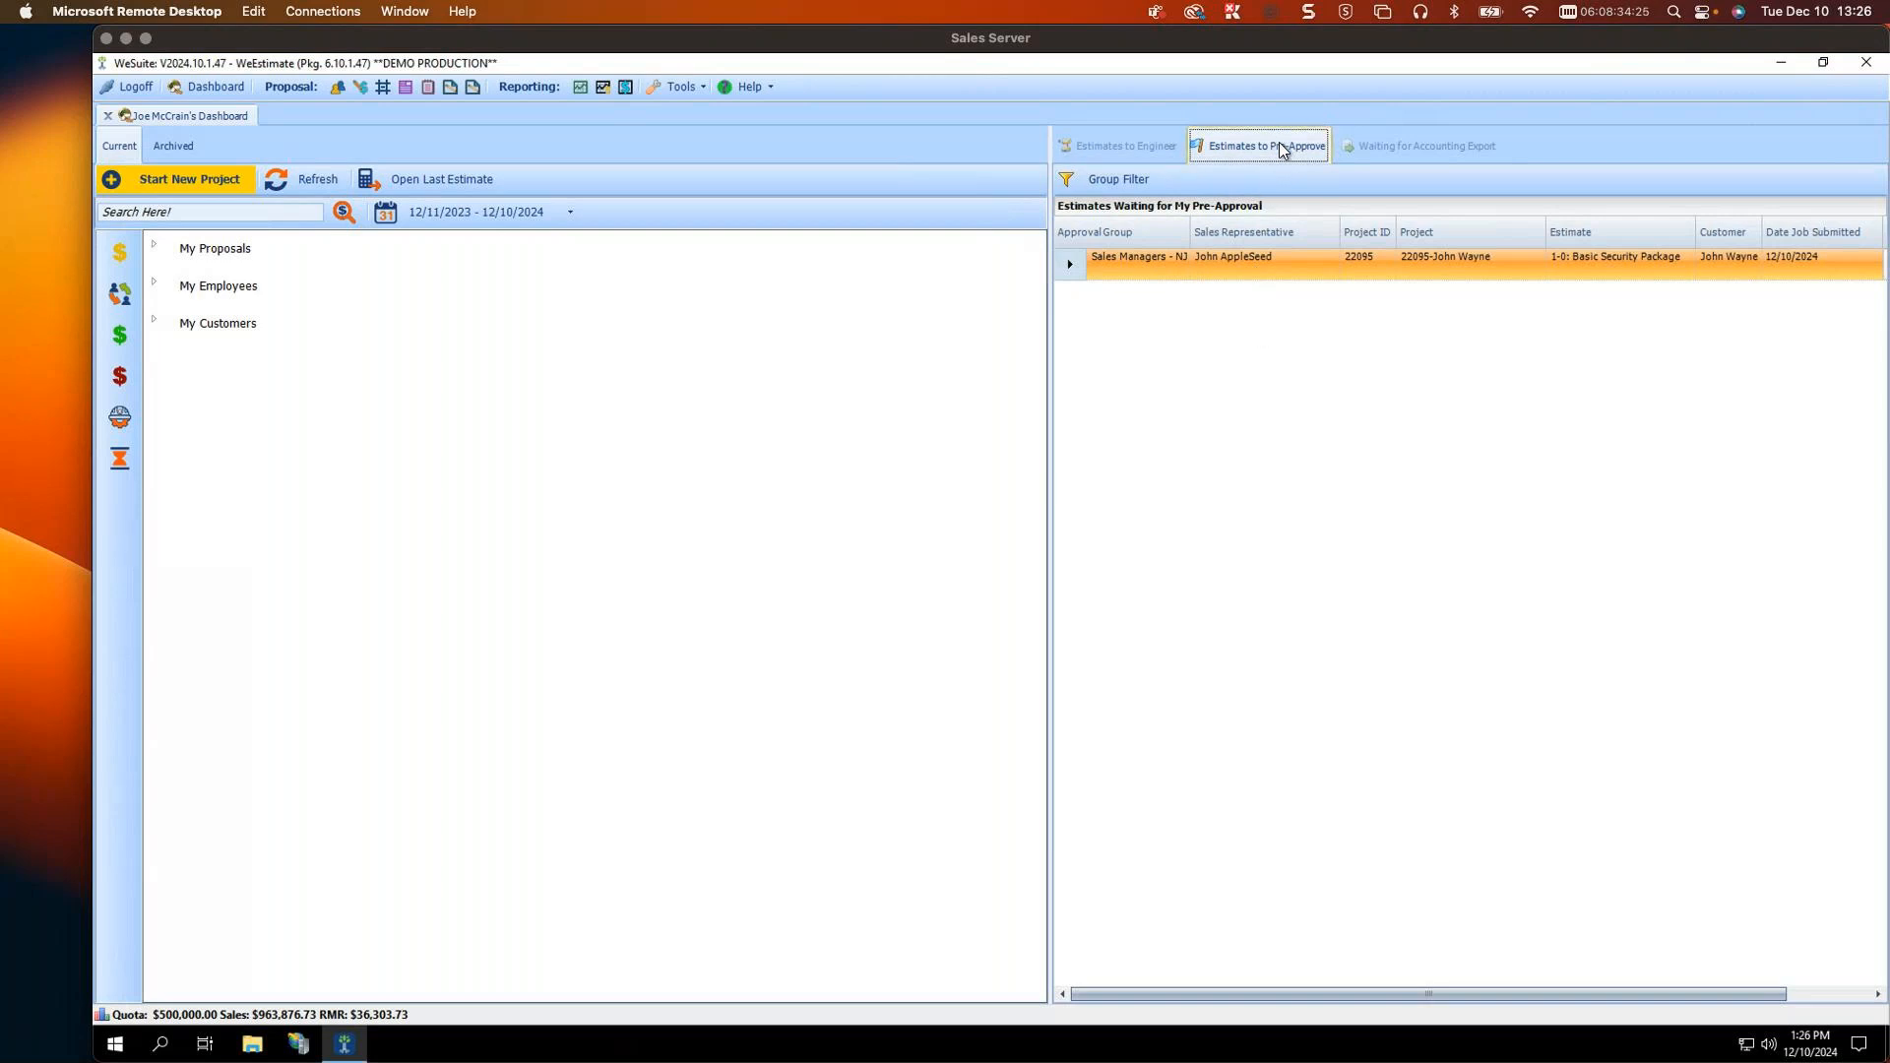
left_click(1071, 275)
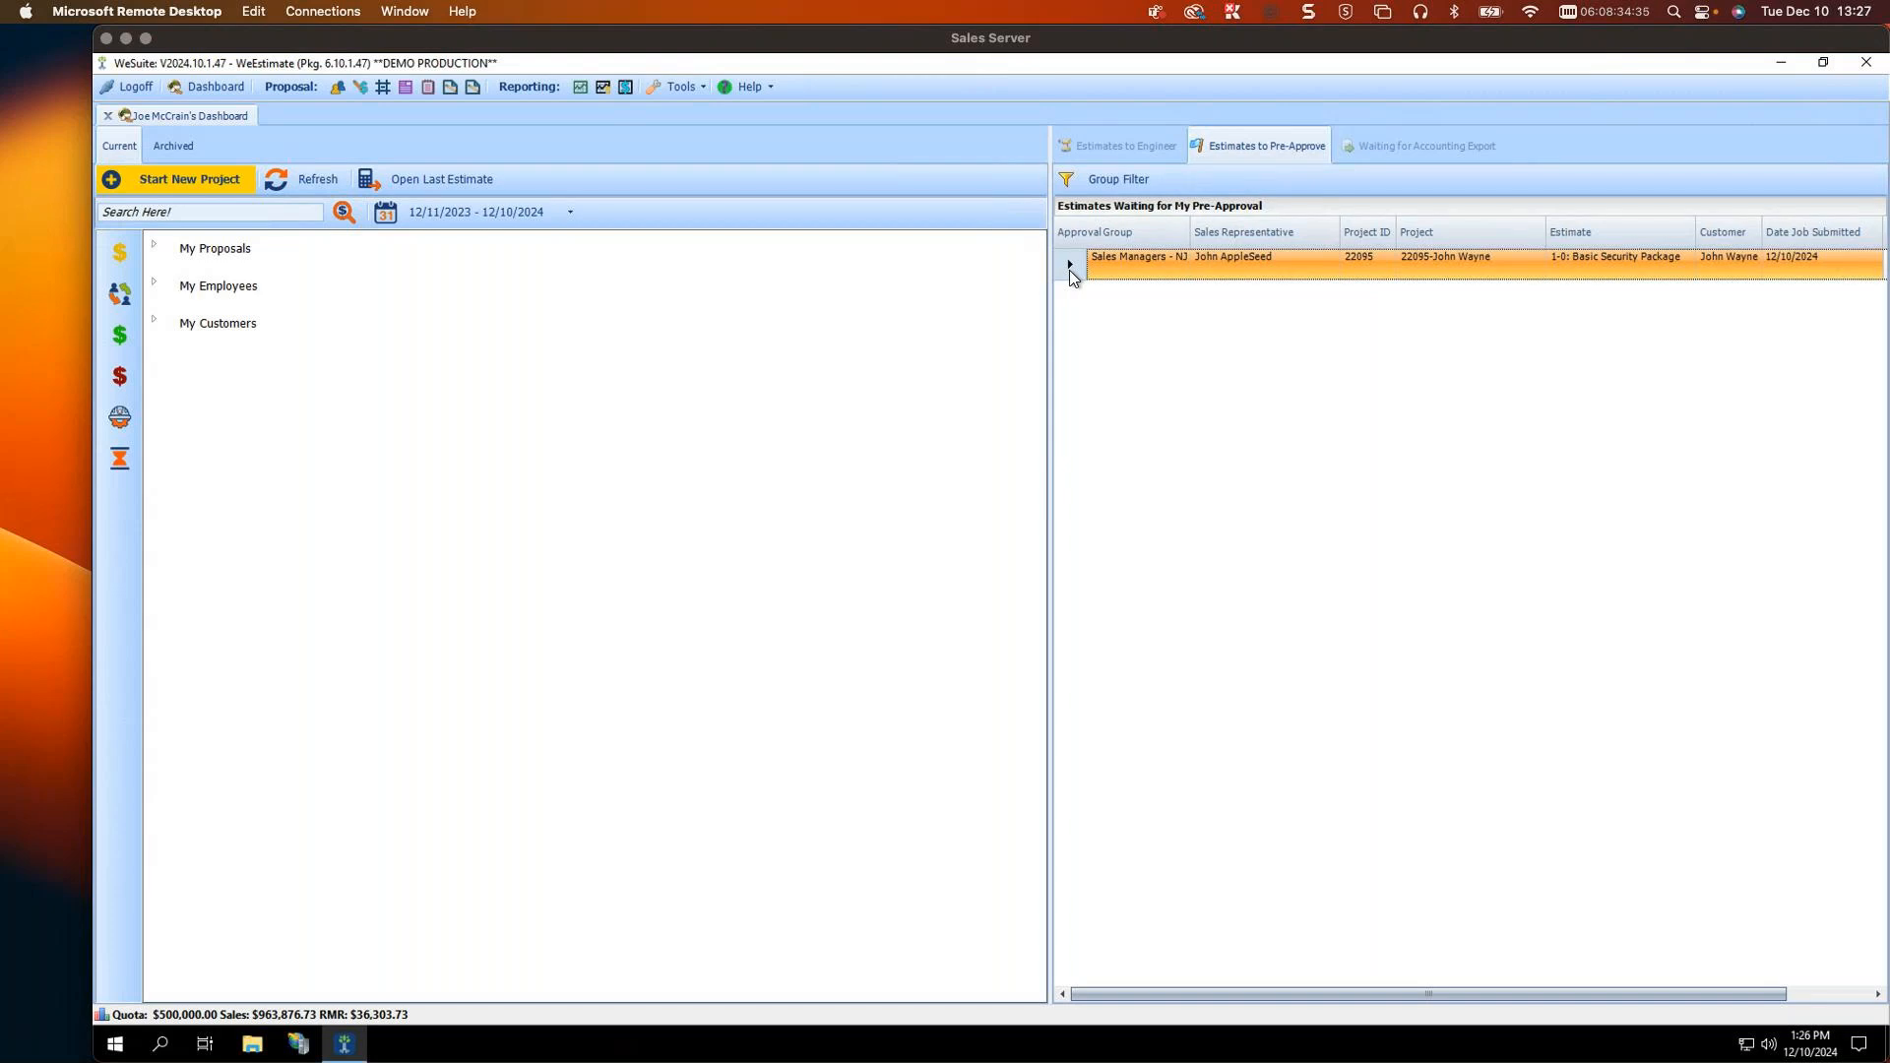
double_click(1067, 258)
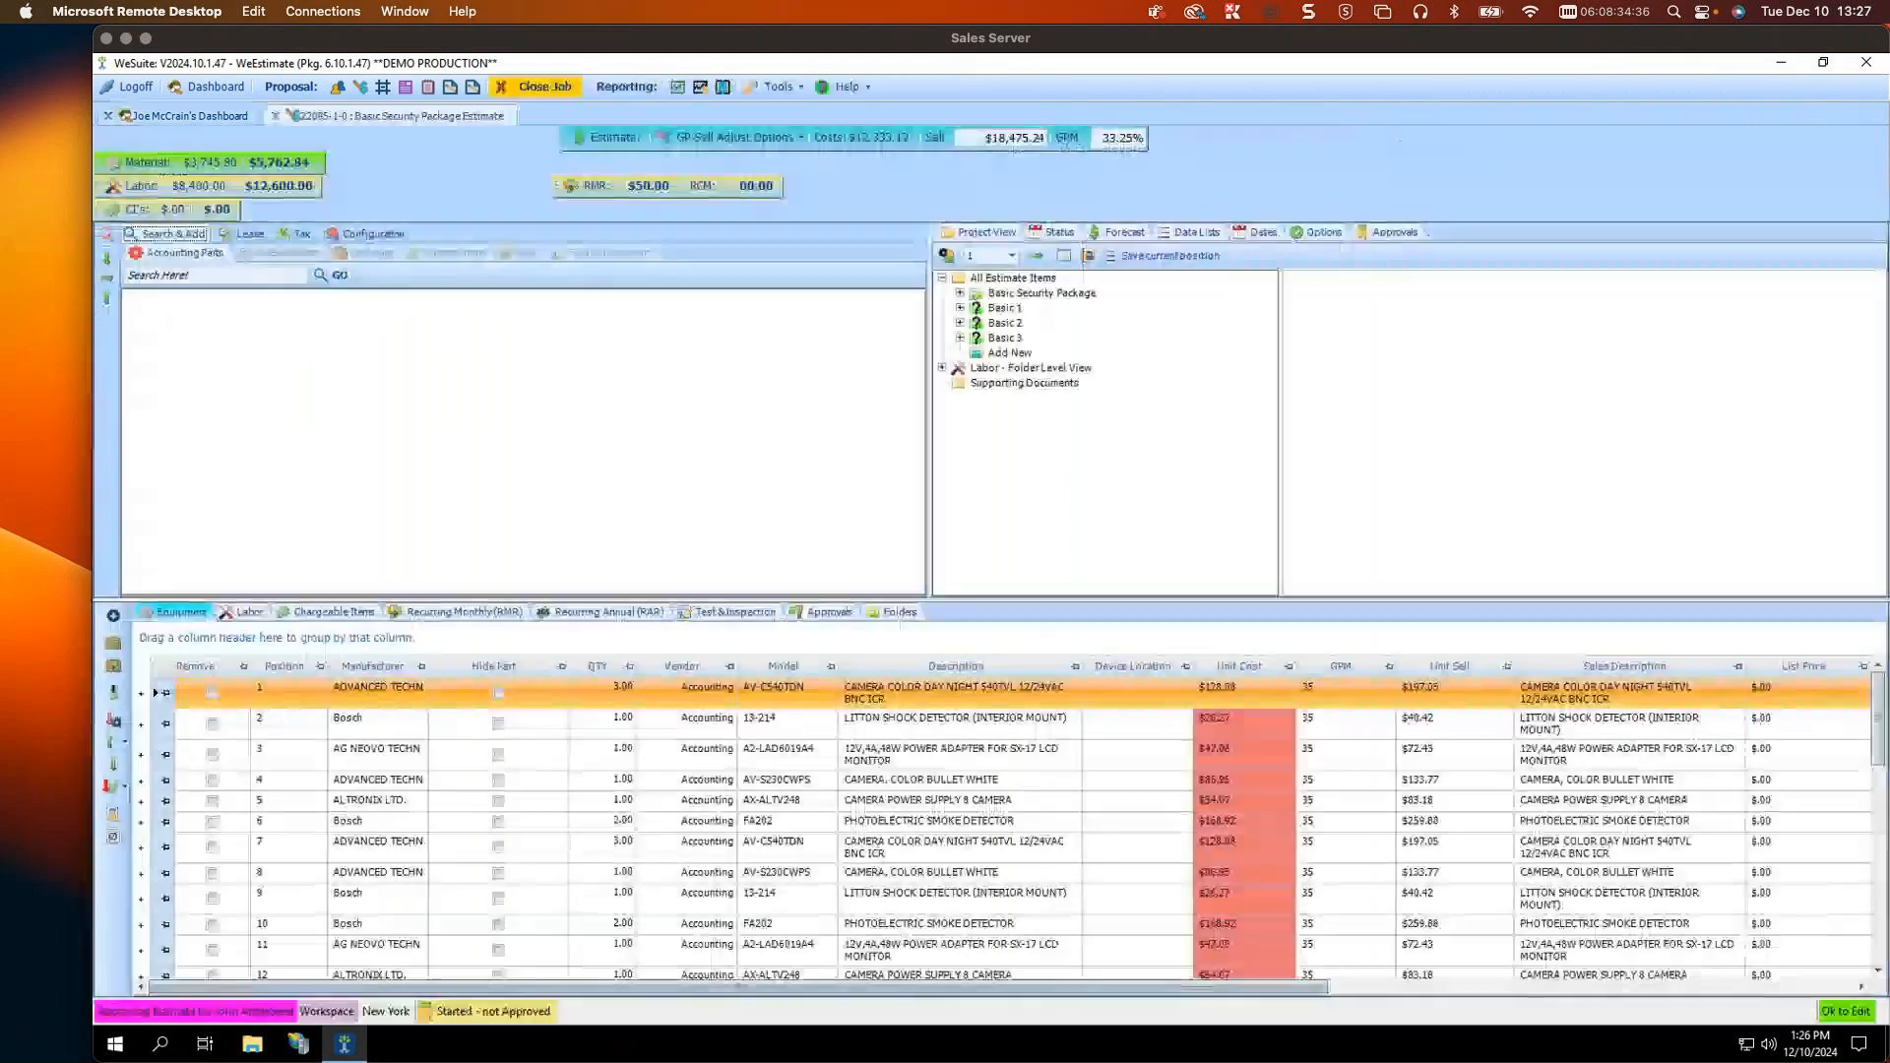
Step: Mark the Sales Managers - NJ group as approved for the estimate, with the message "good to go"
left_click(1387, 236)
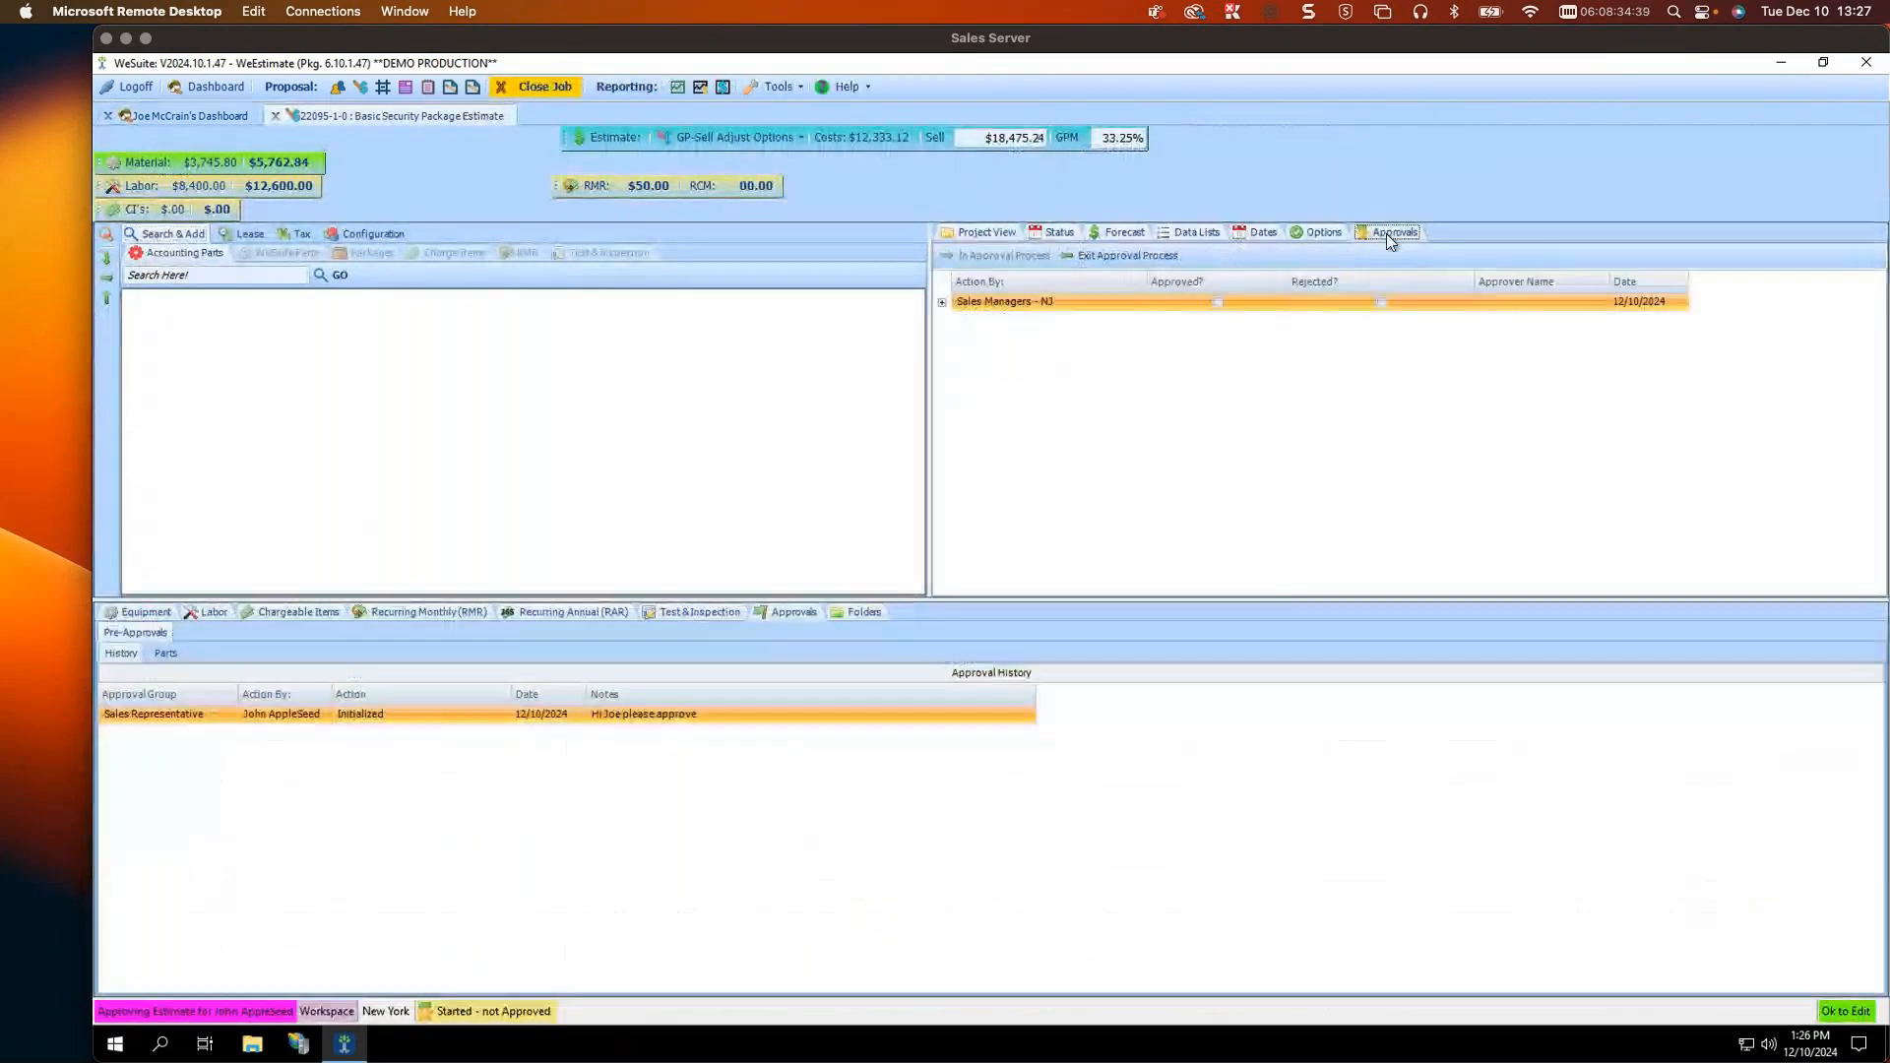
left_click(942, 303)
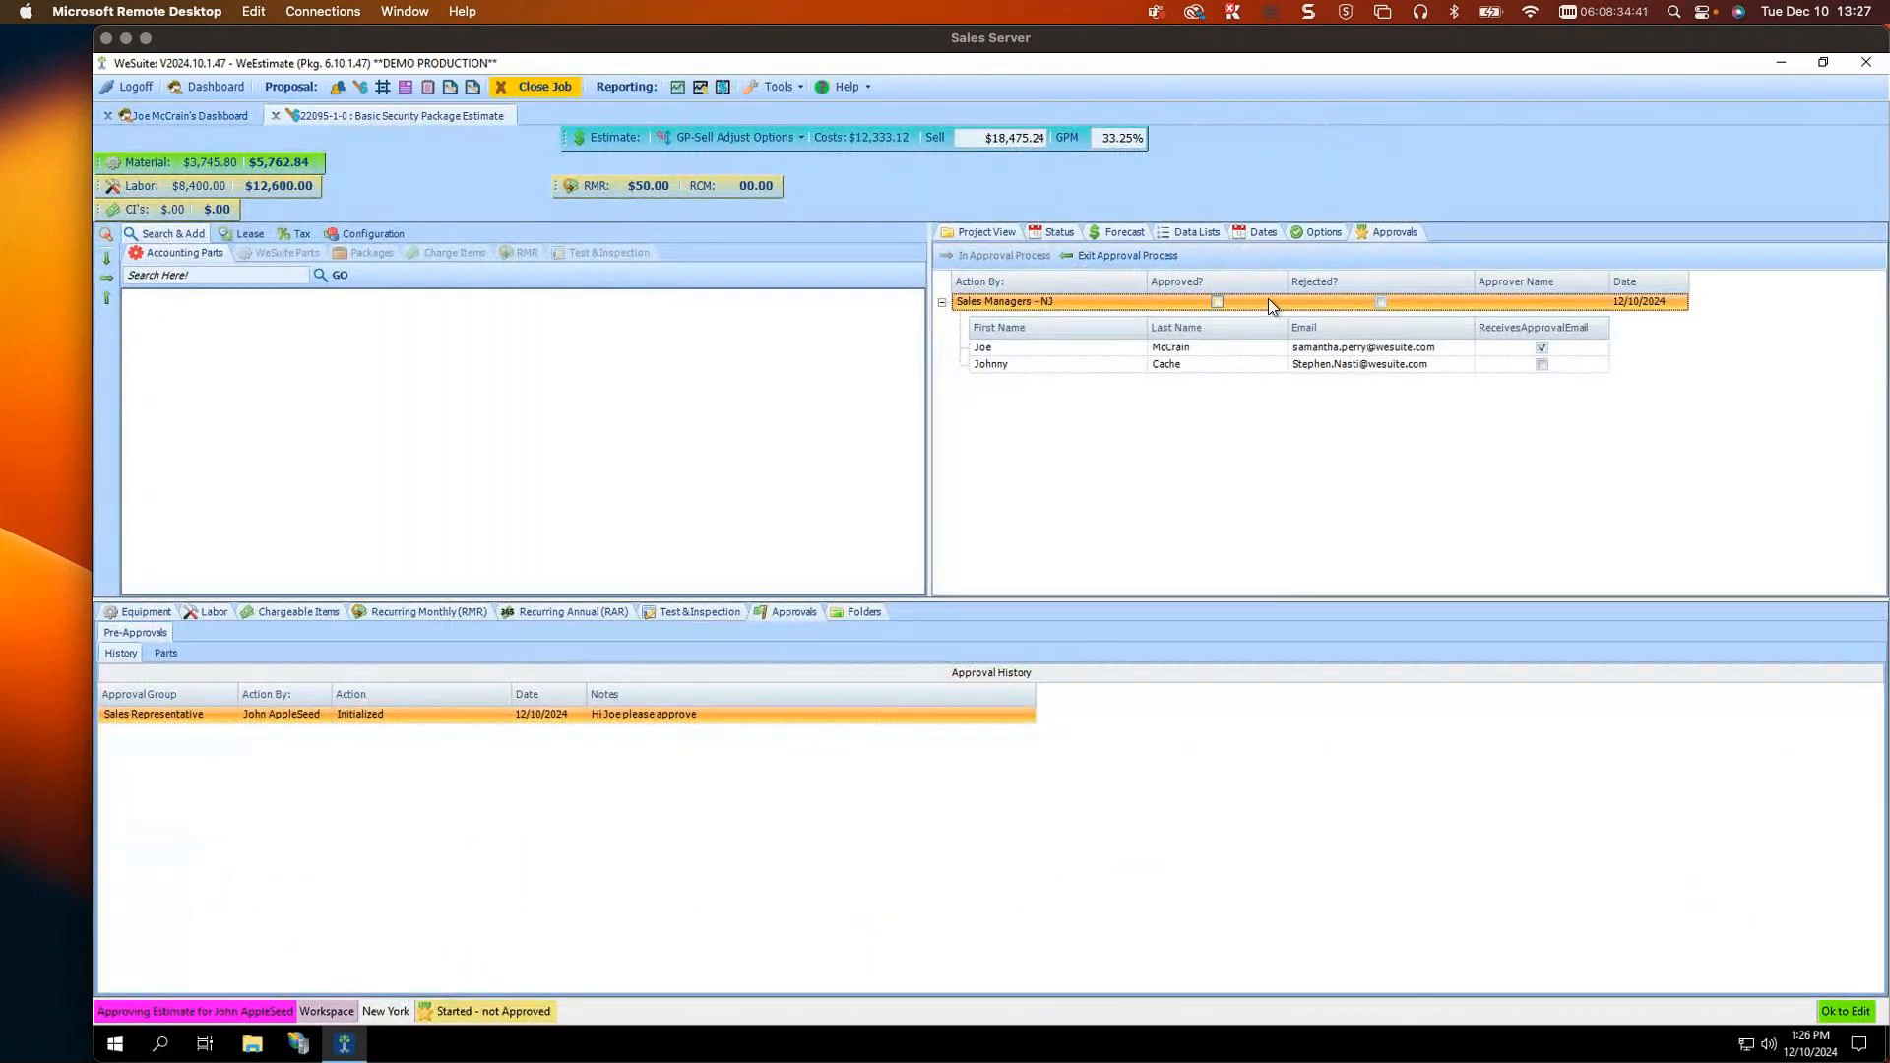
left_click(1218, 302)
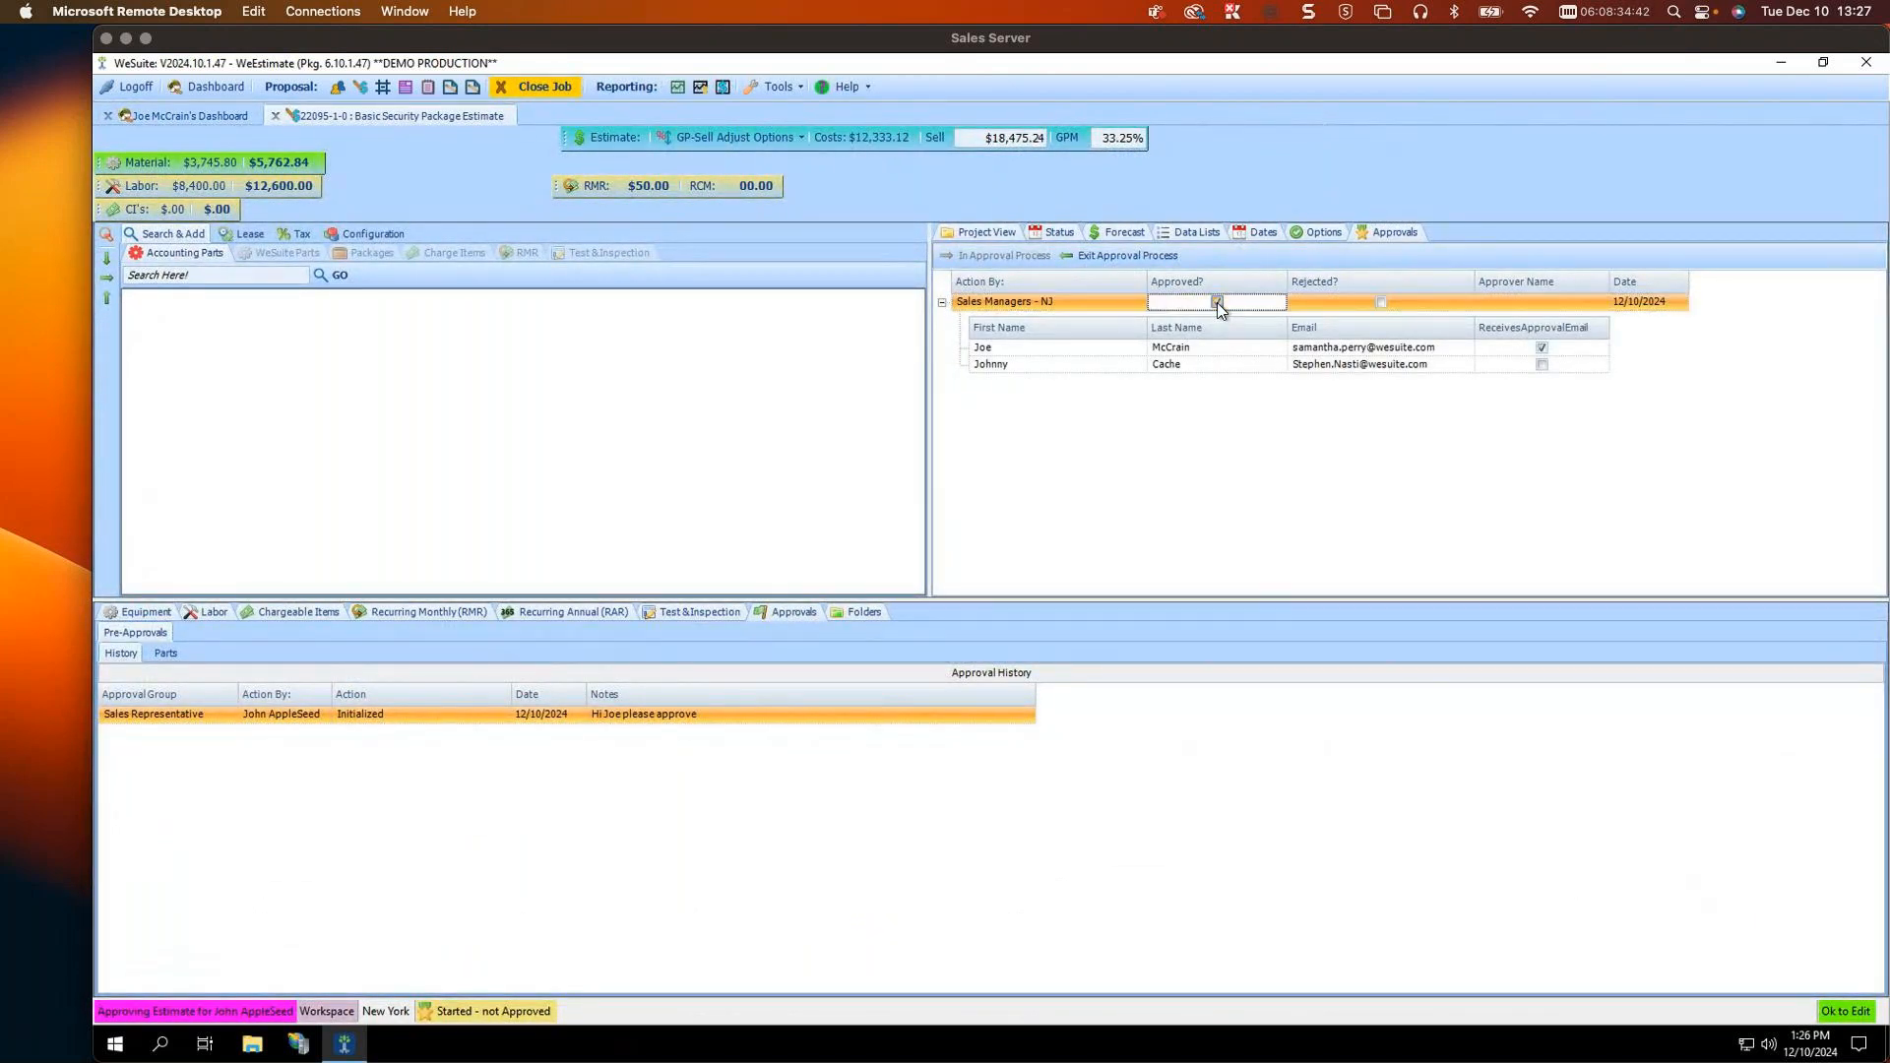
type("good to go")
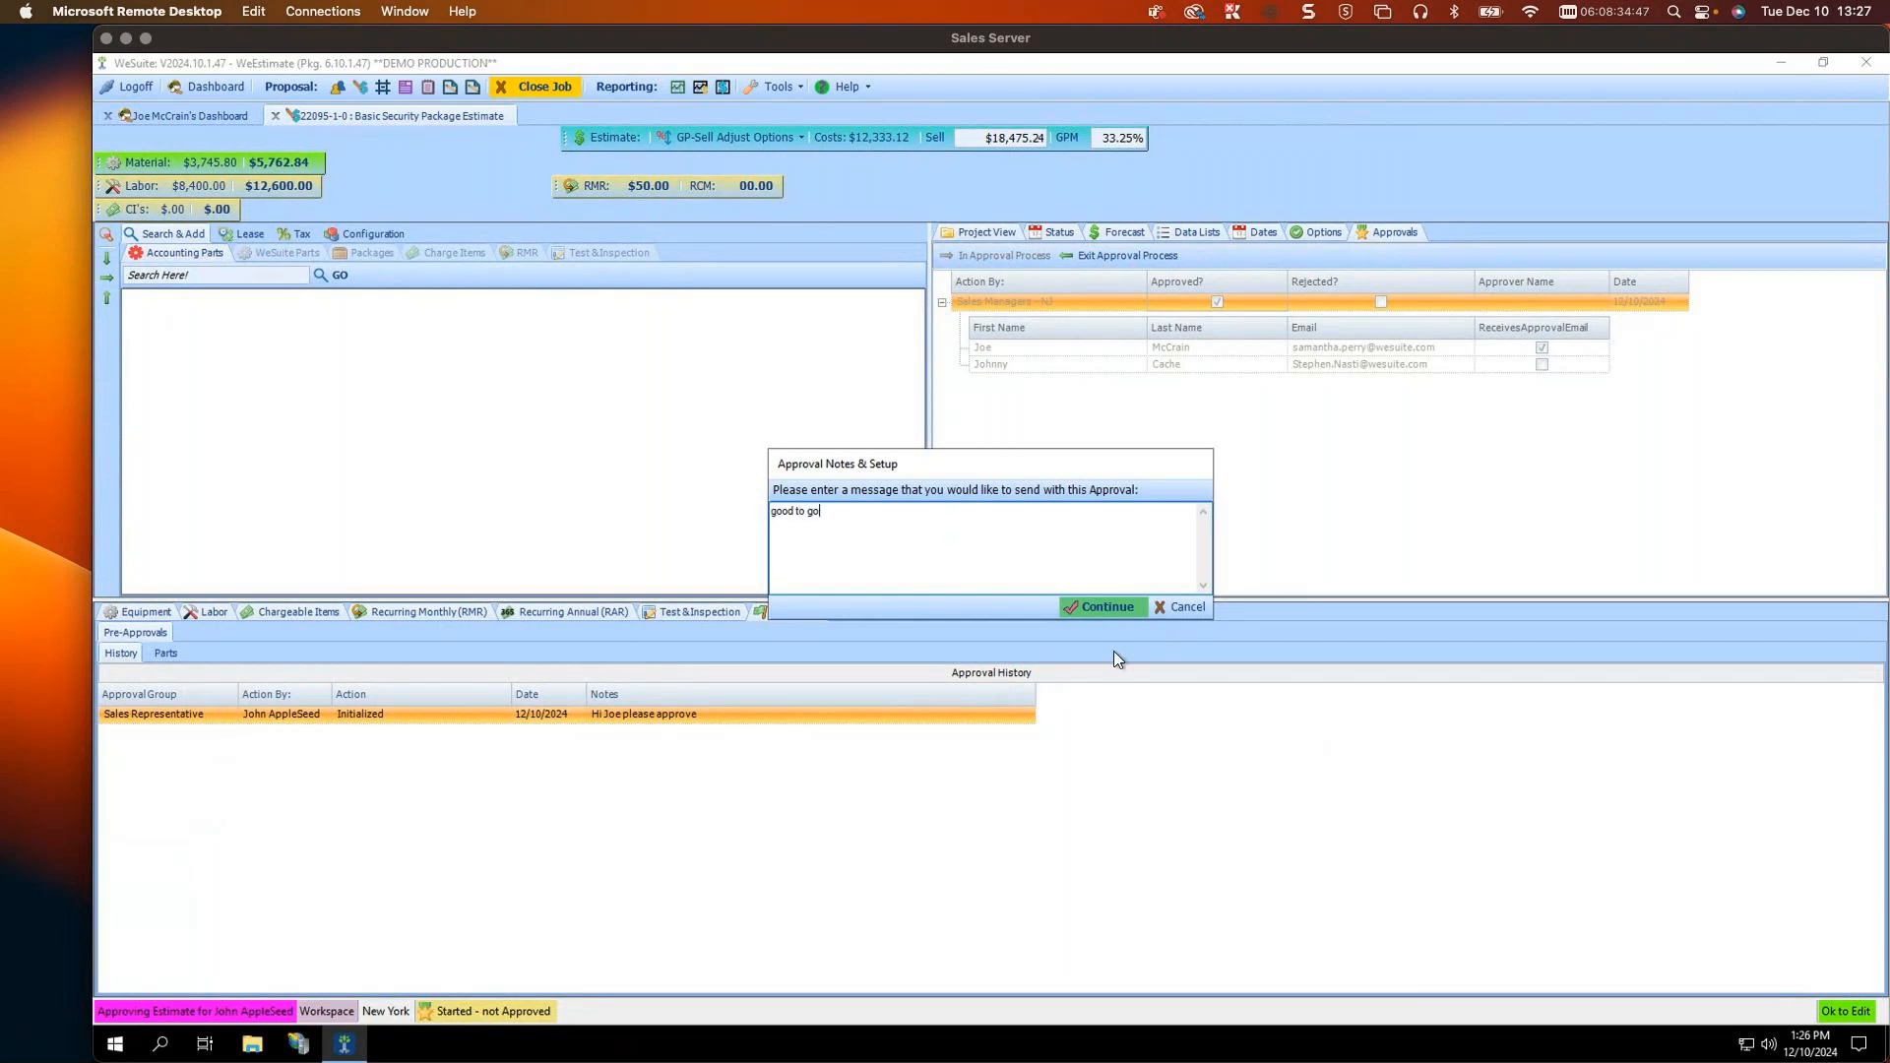
left_click(1099, 607)
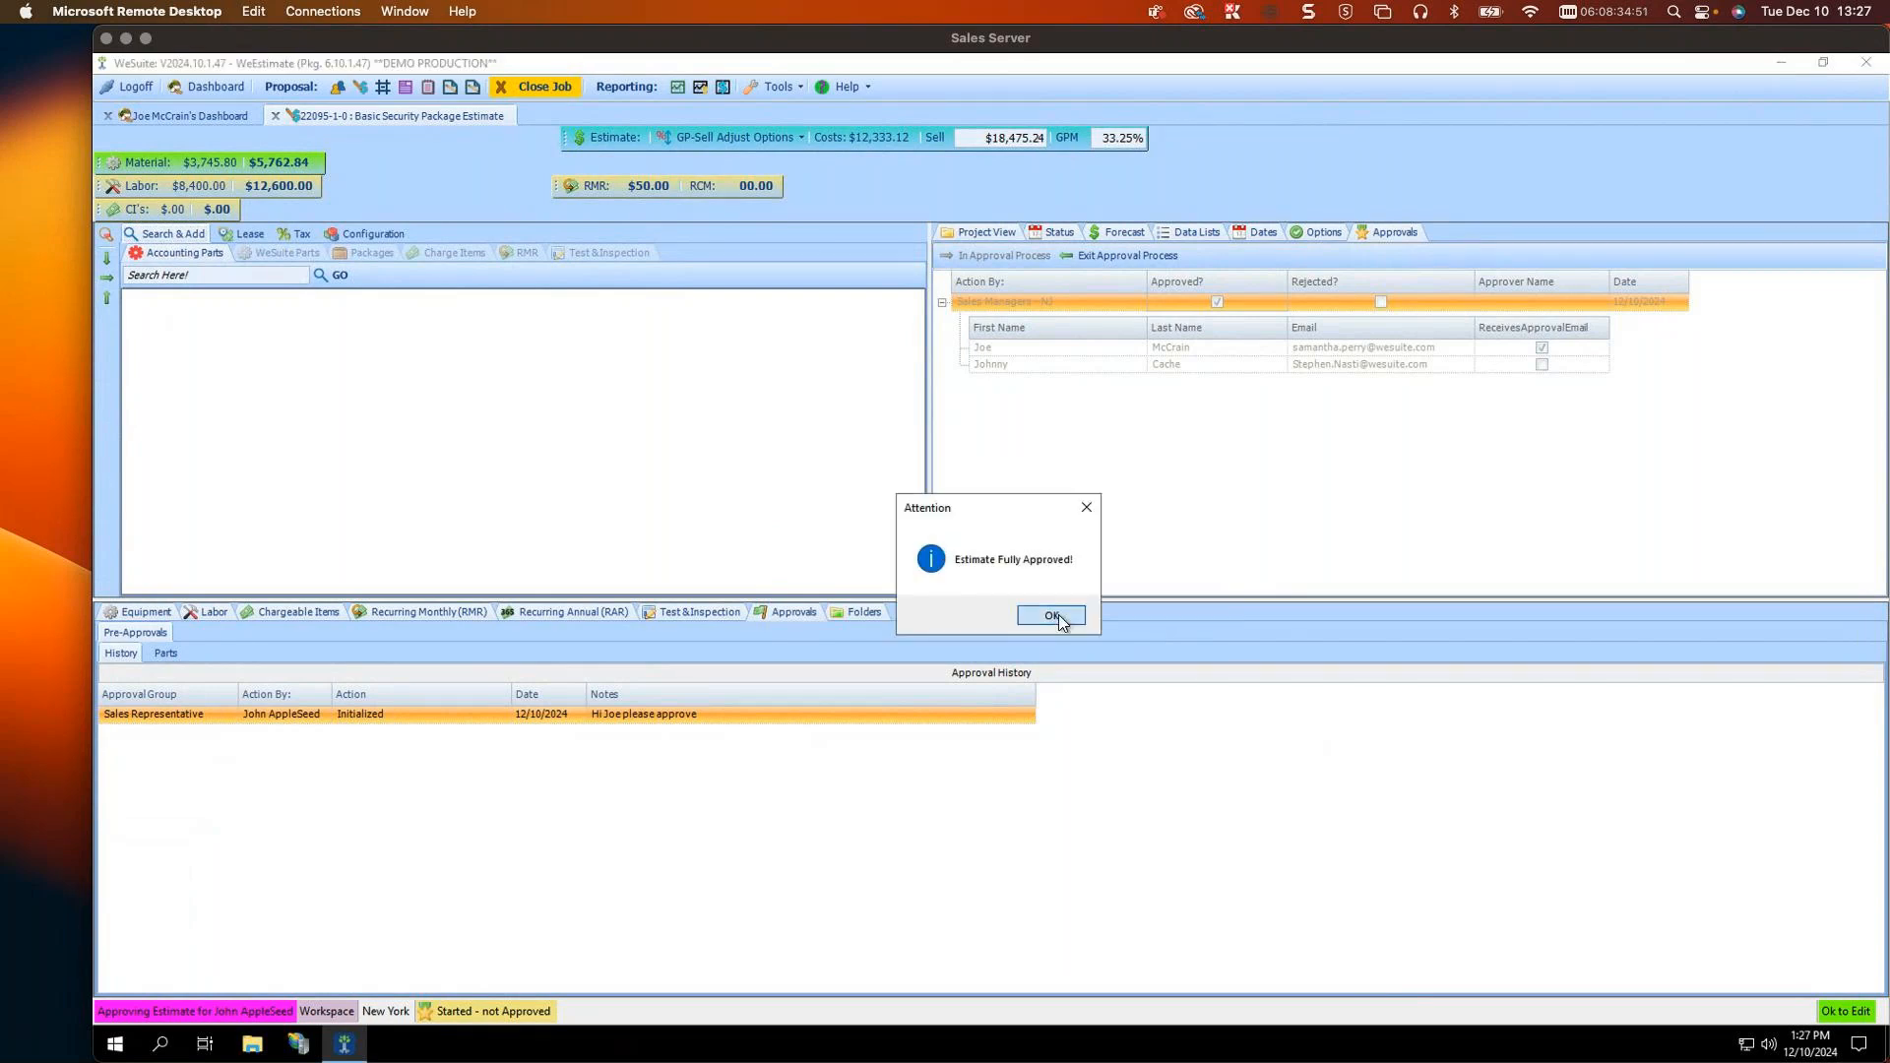
left_click(1053, 616)
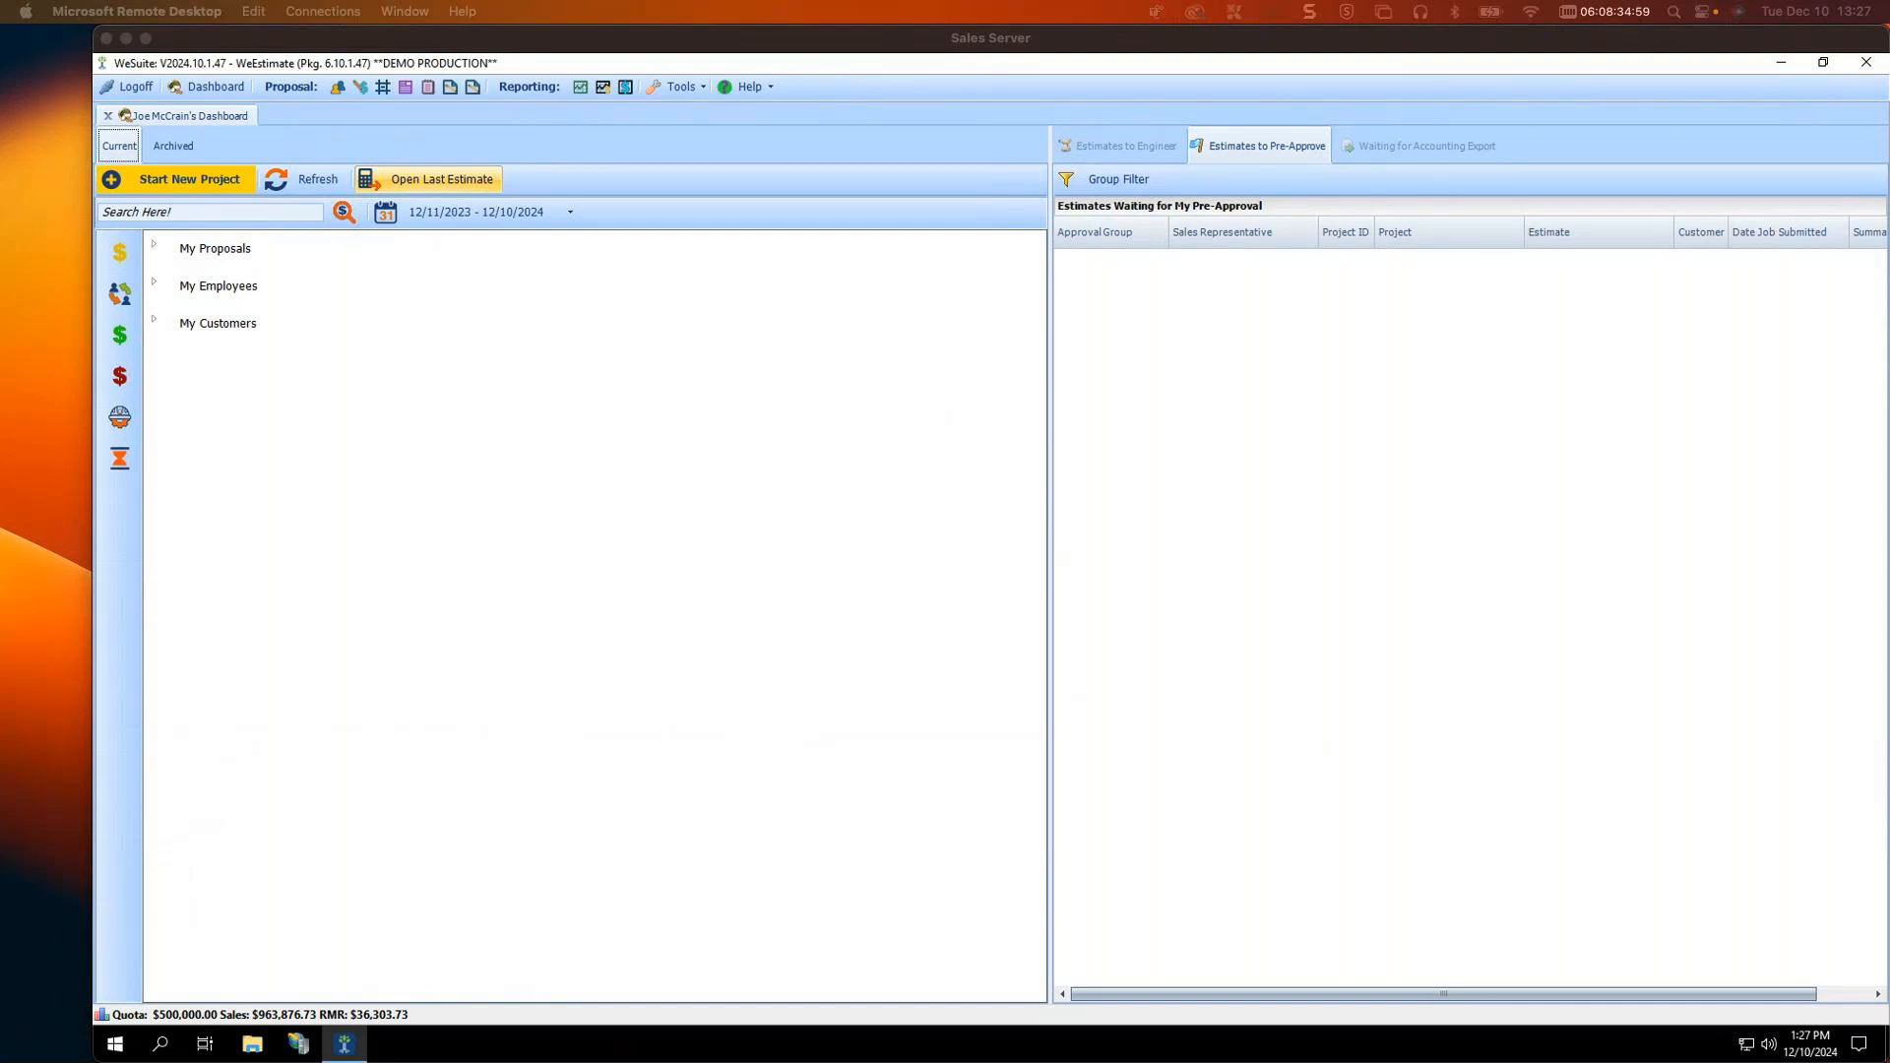
Step: Reopen the last estimate and examine its equipment lines, approval status and approval history
left_click(433, 179)
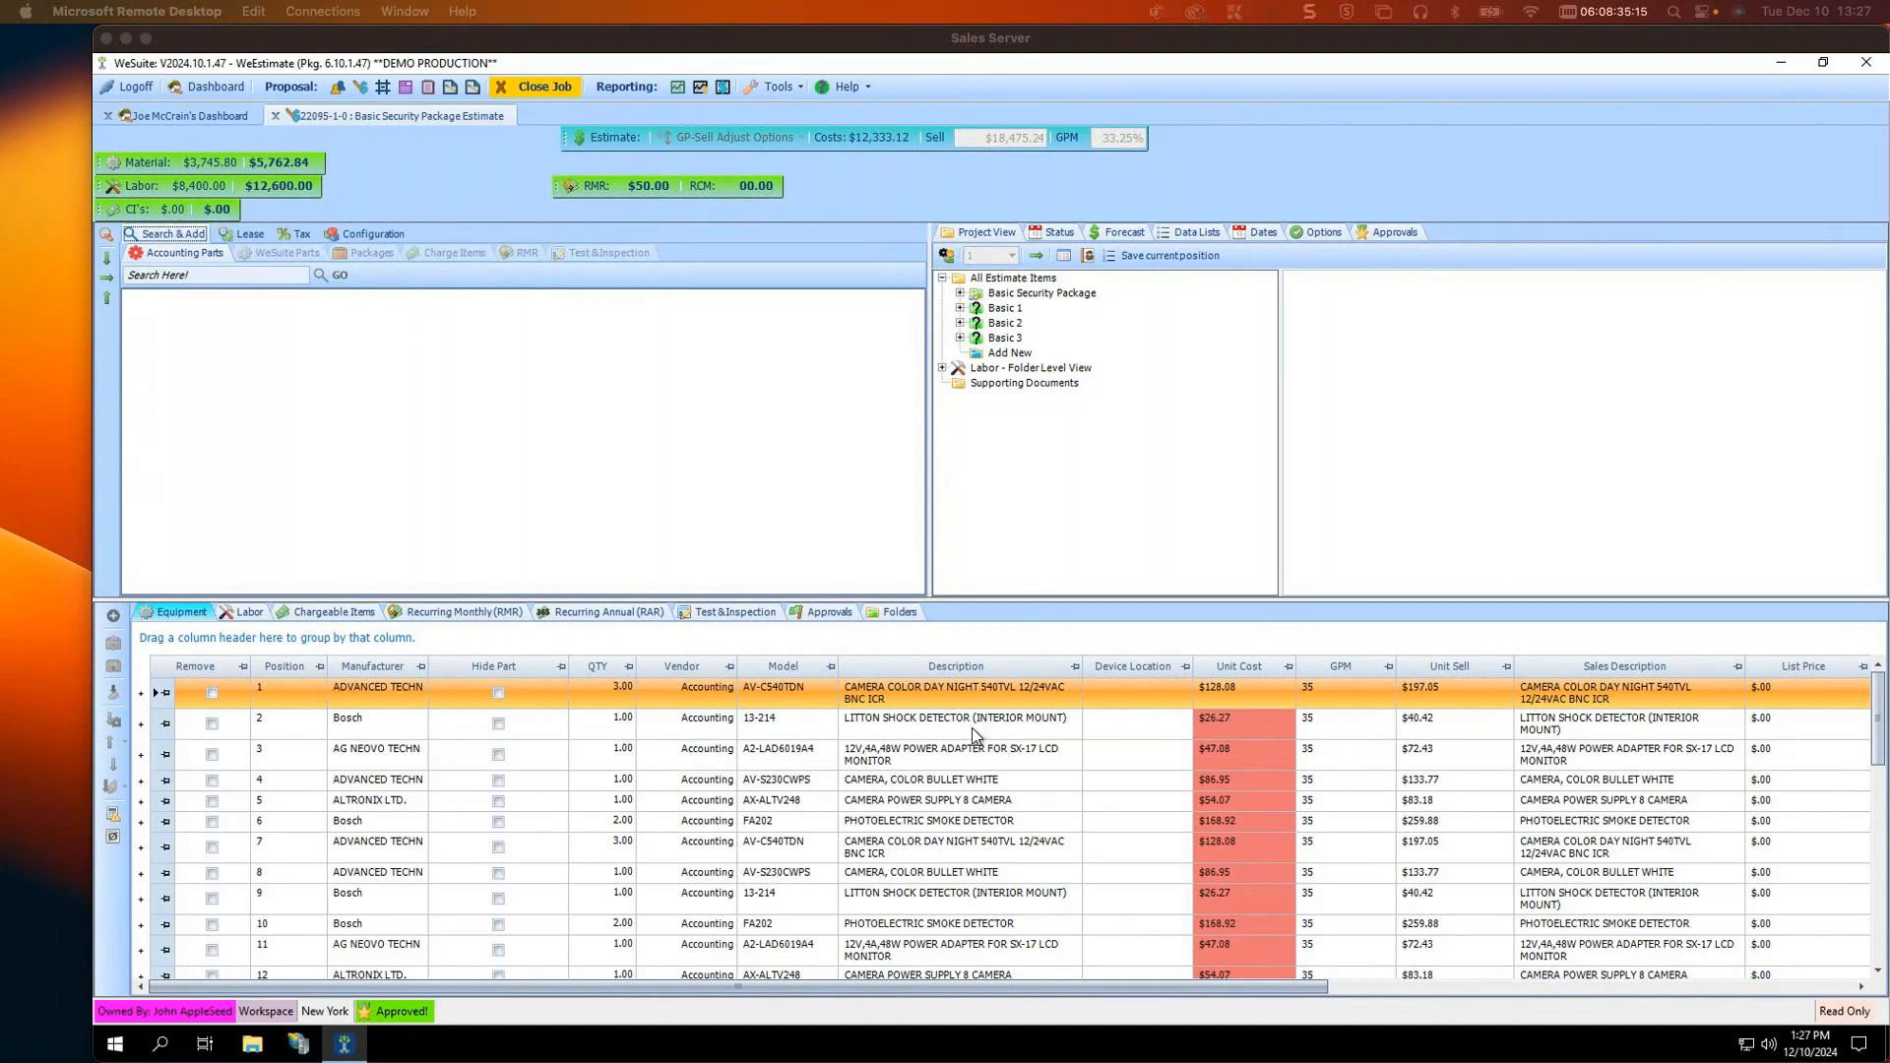
left_click(849, 726)
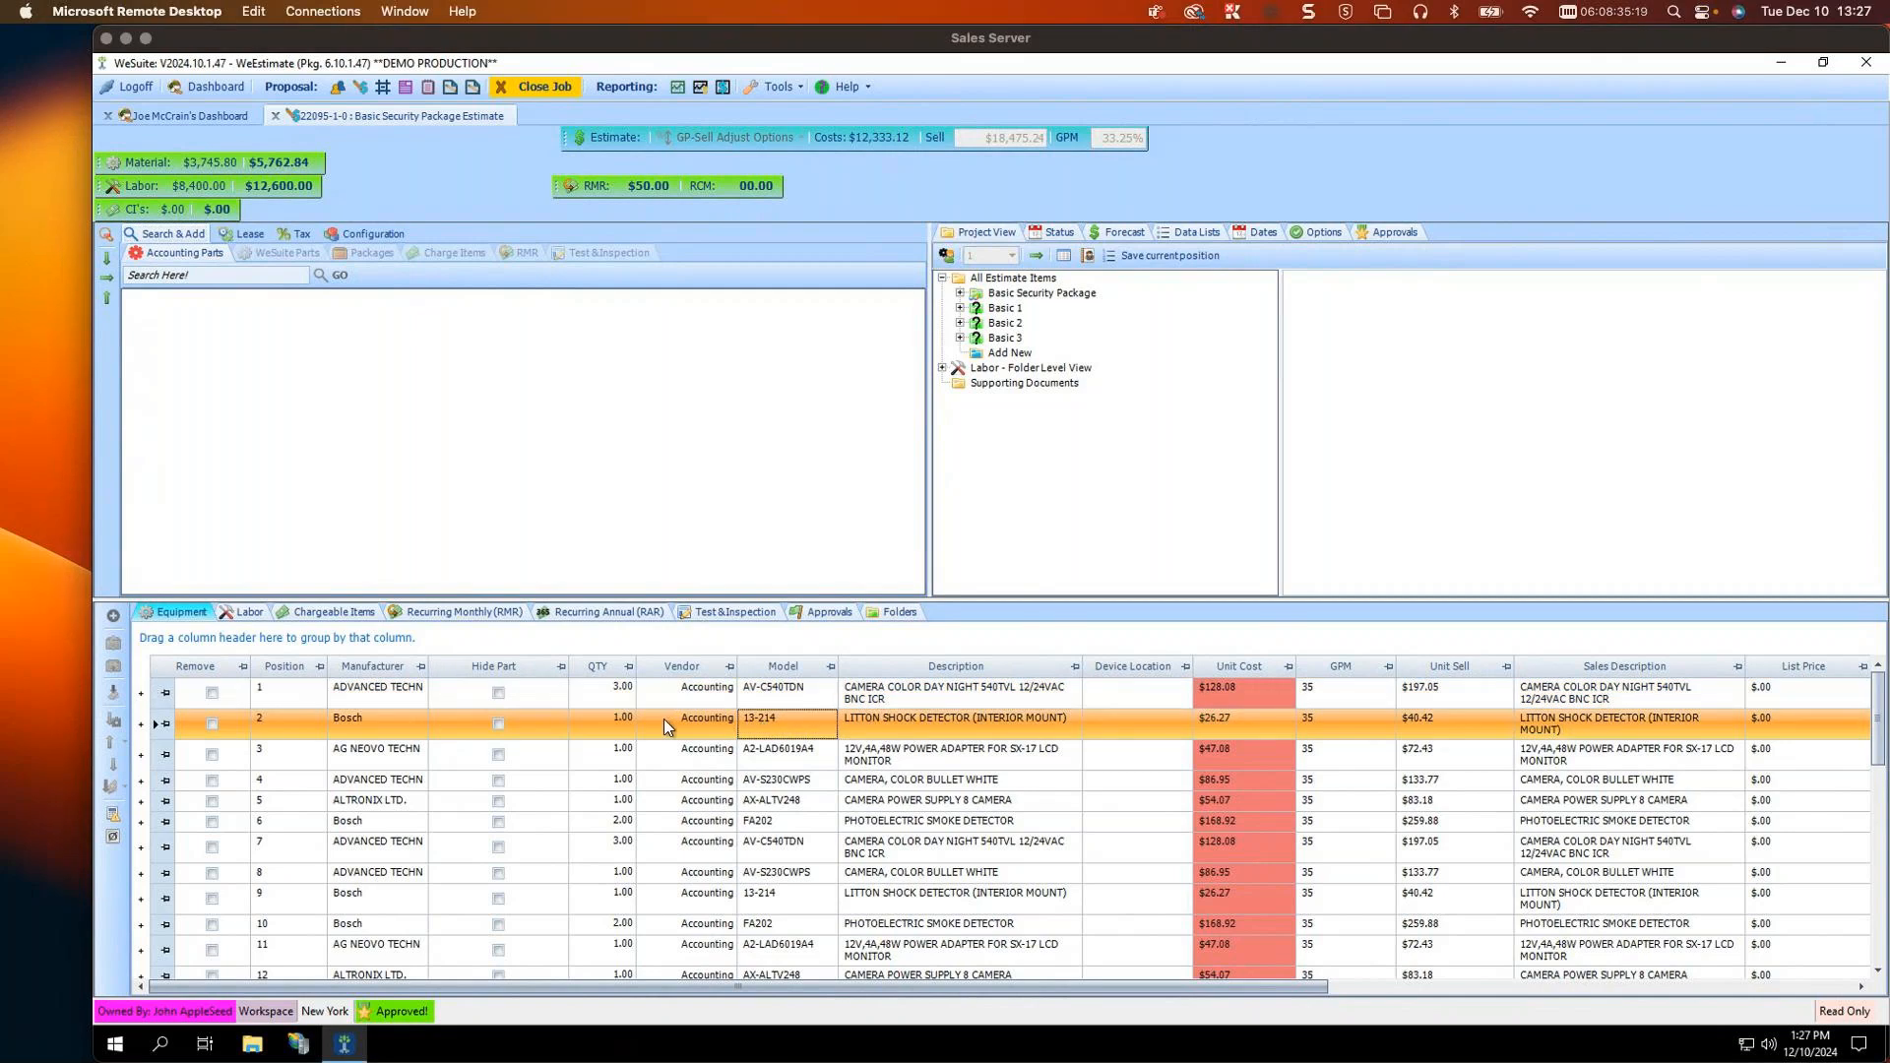
left_click(803, 694)
left_click(594, 694)
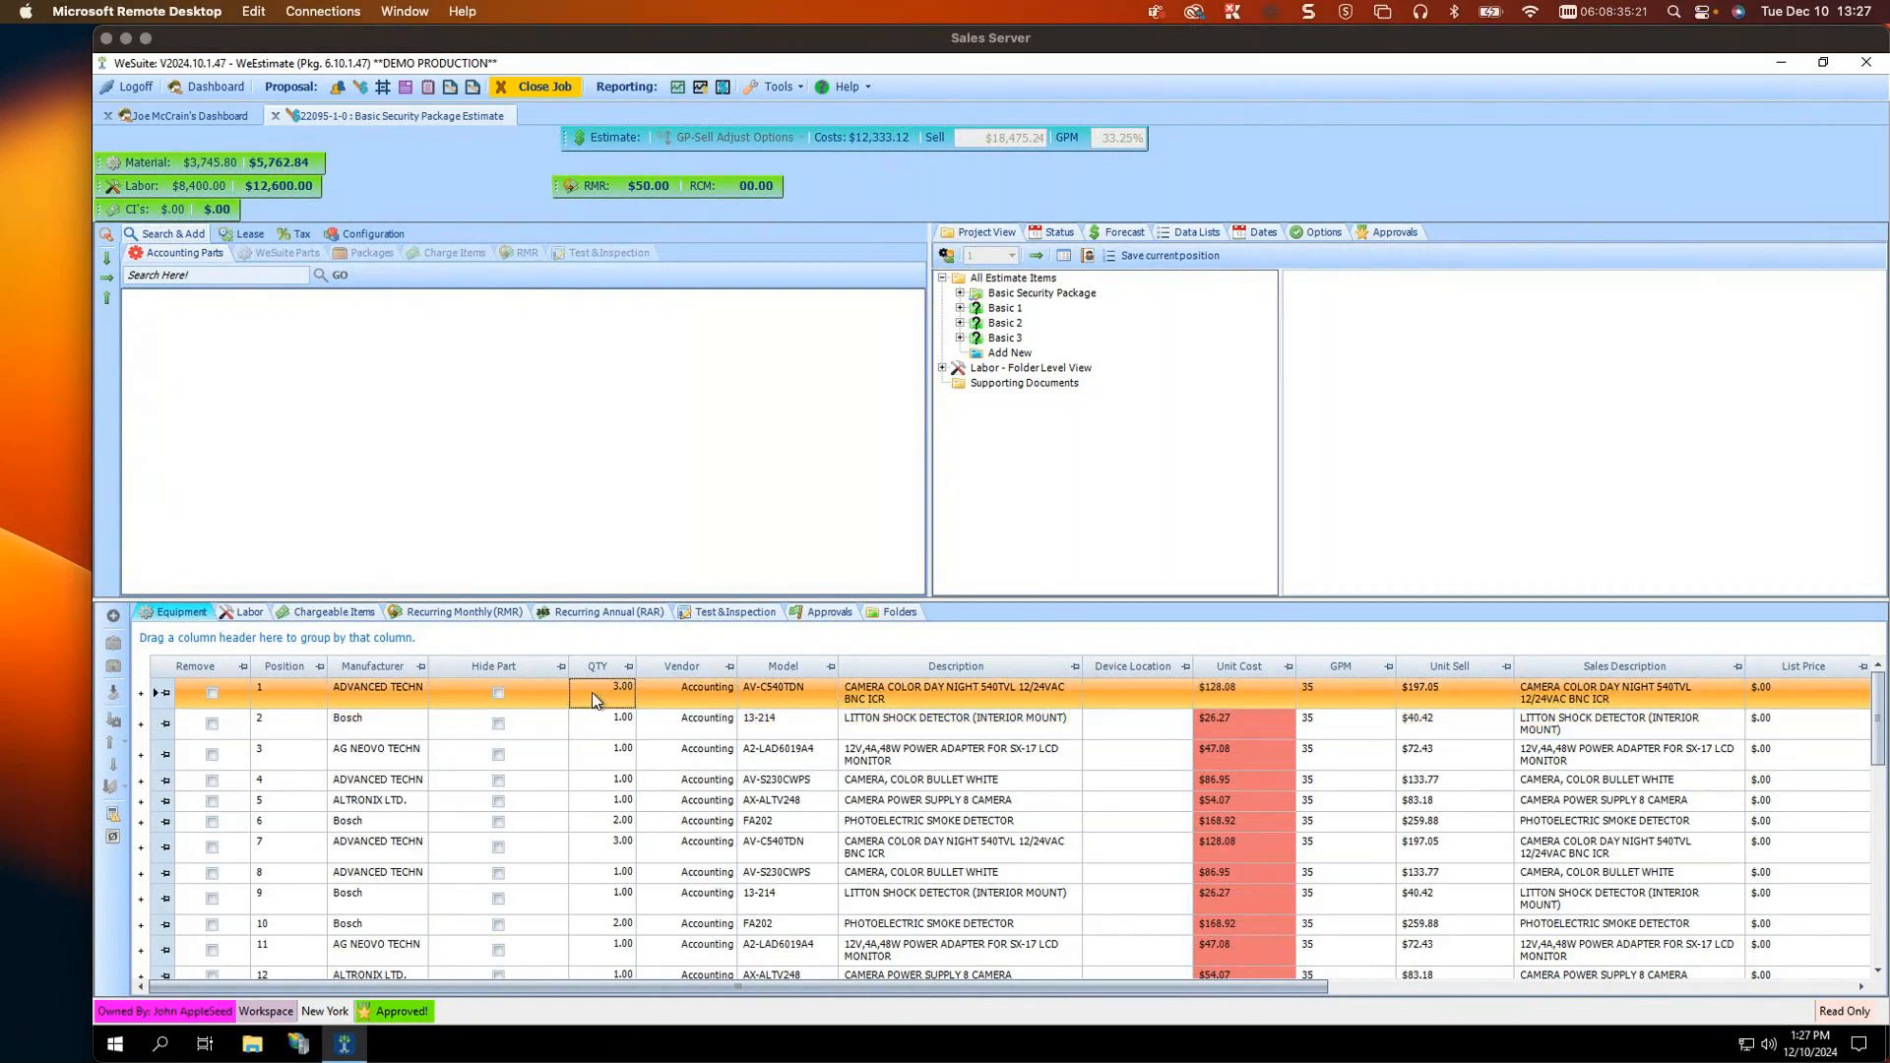
left_click(592, 717)
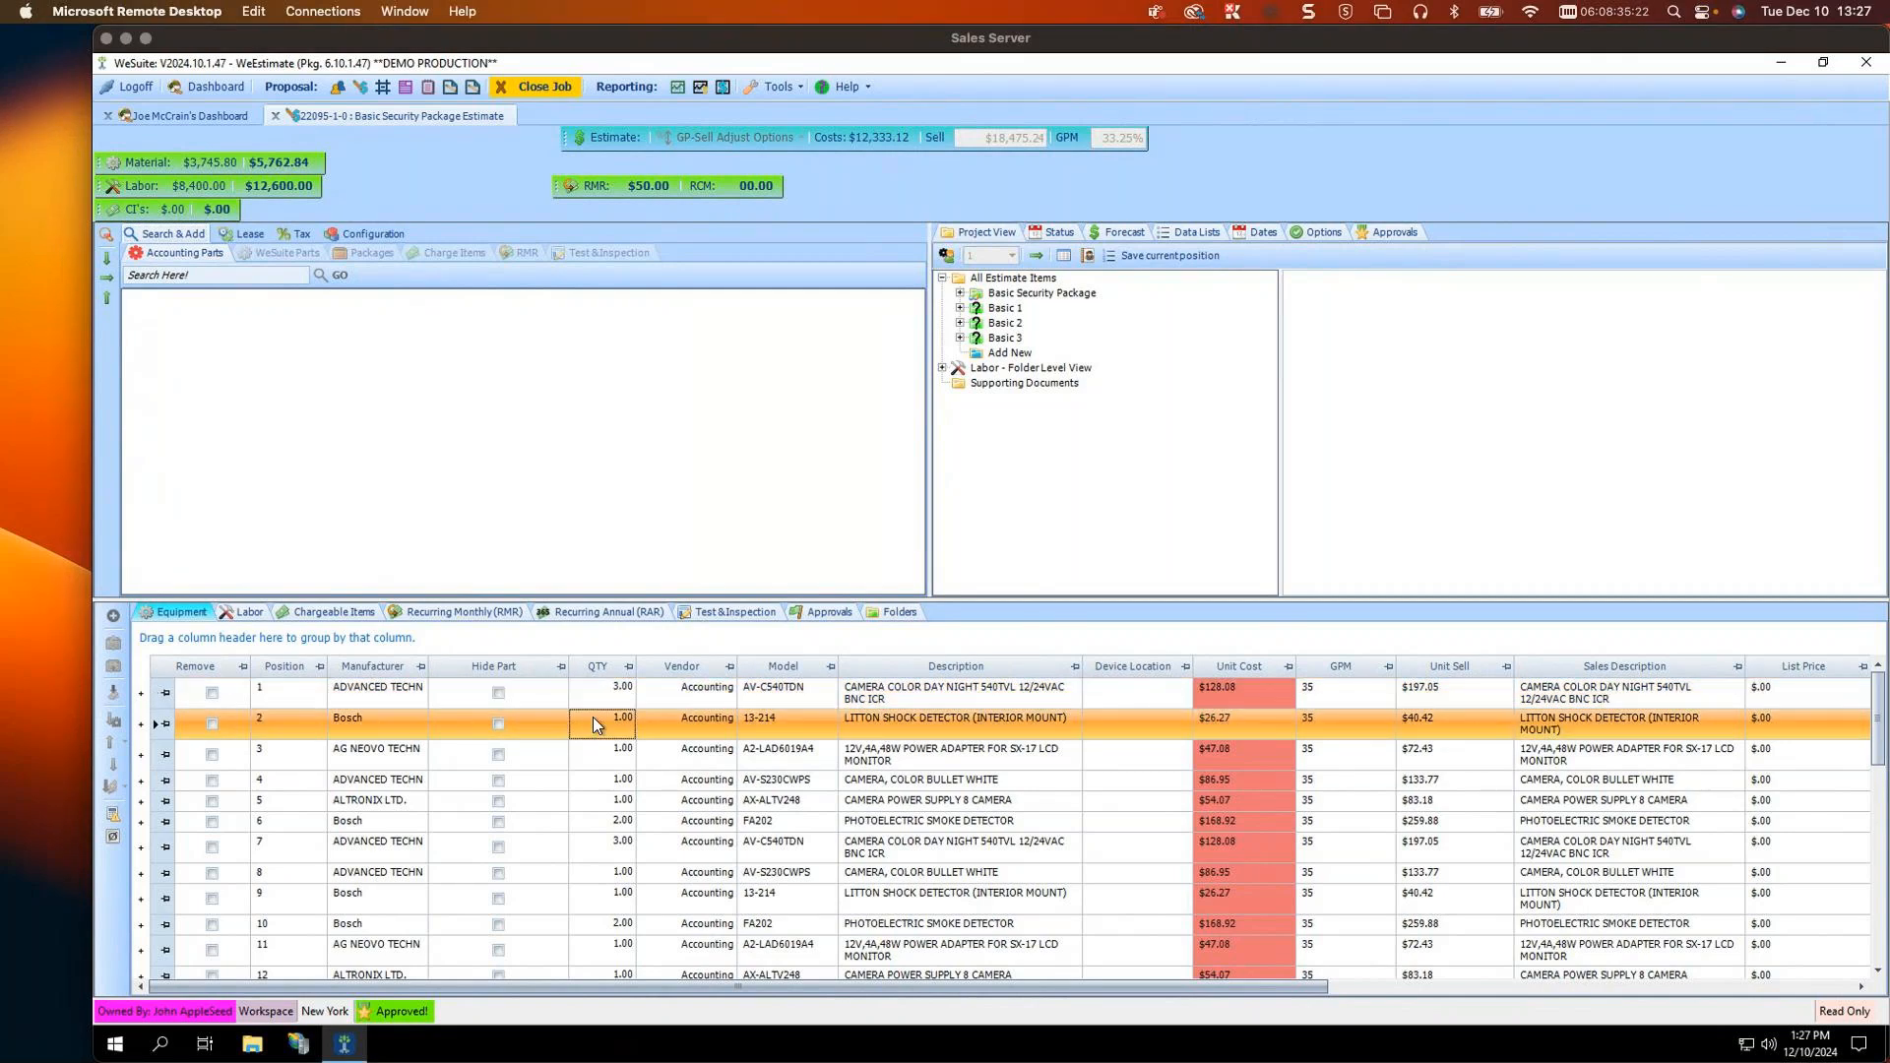
left_click(1433, 852)
left_click(1664, 694)
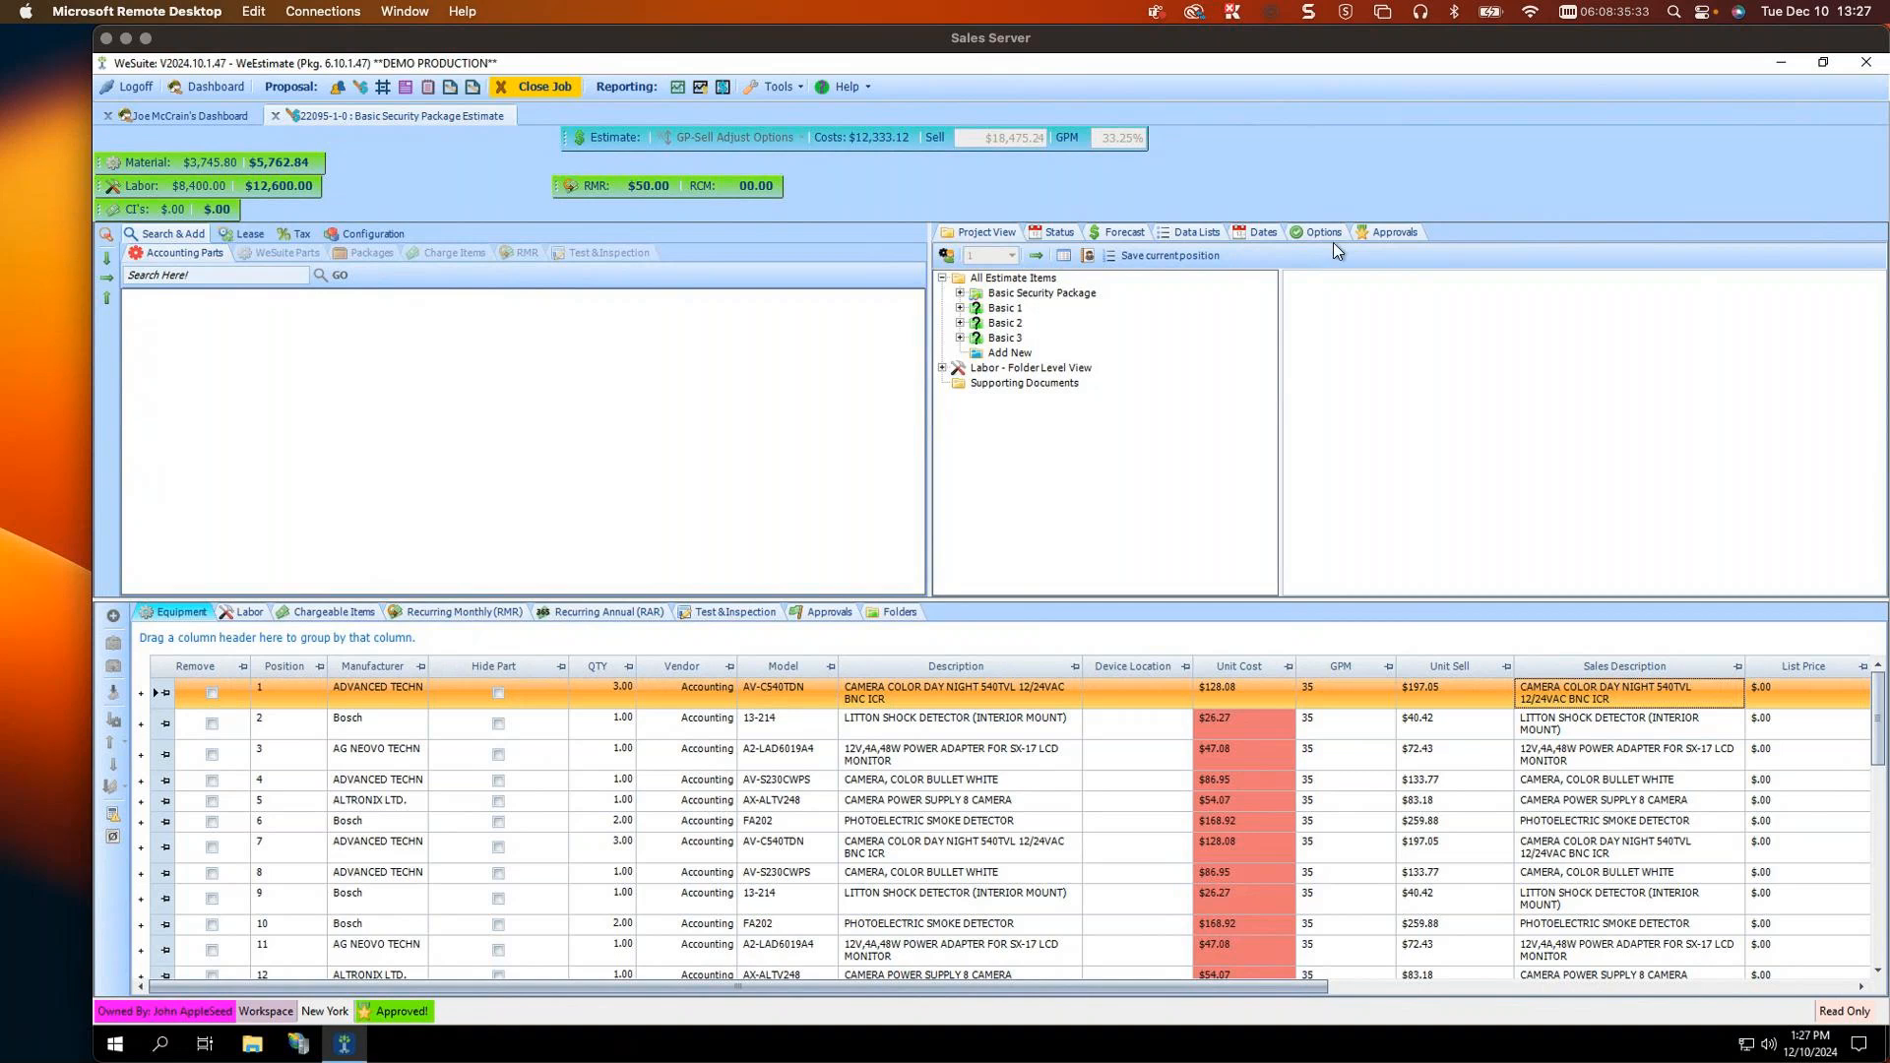
left_click(1386, 236)
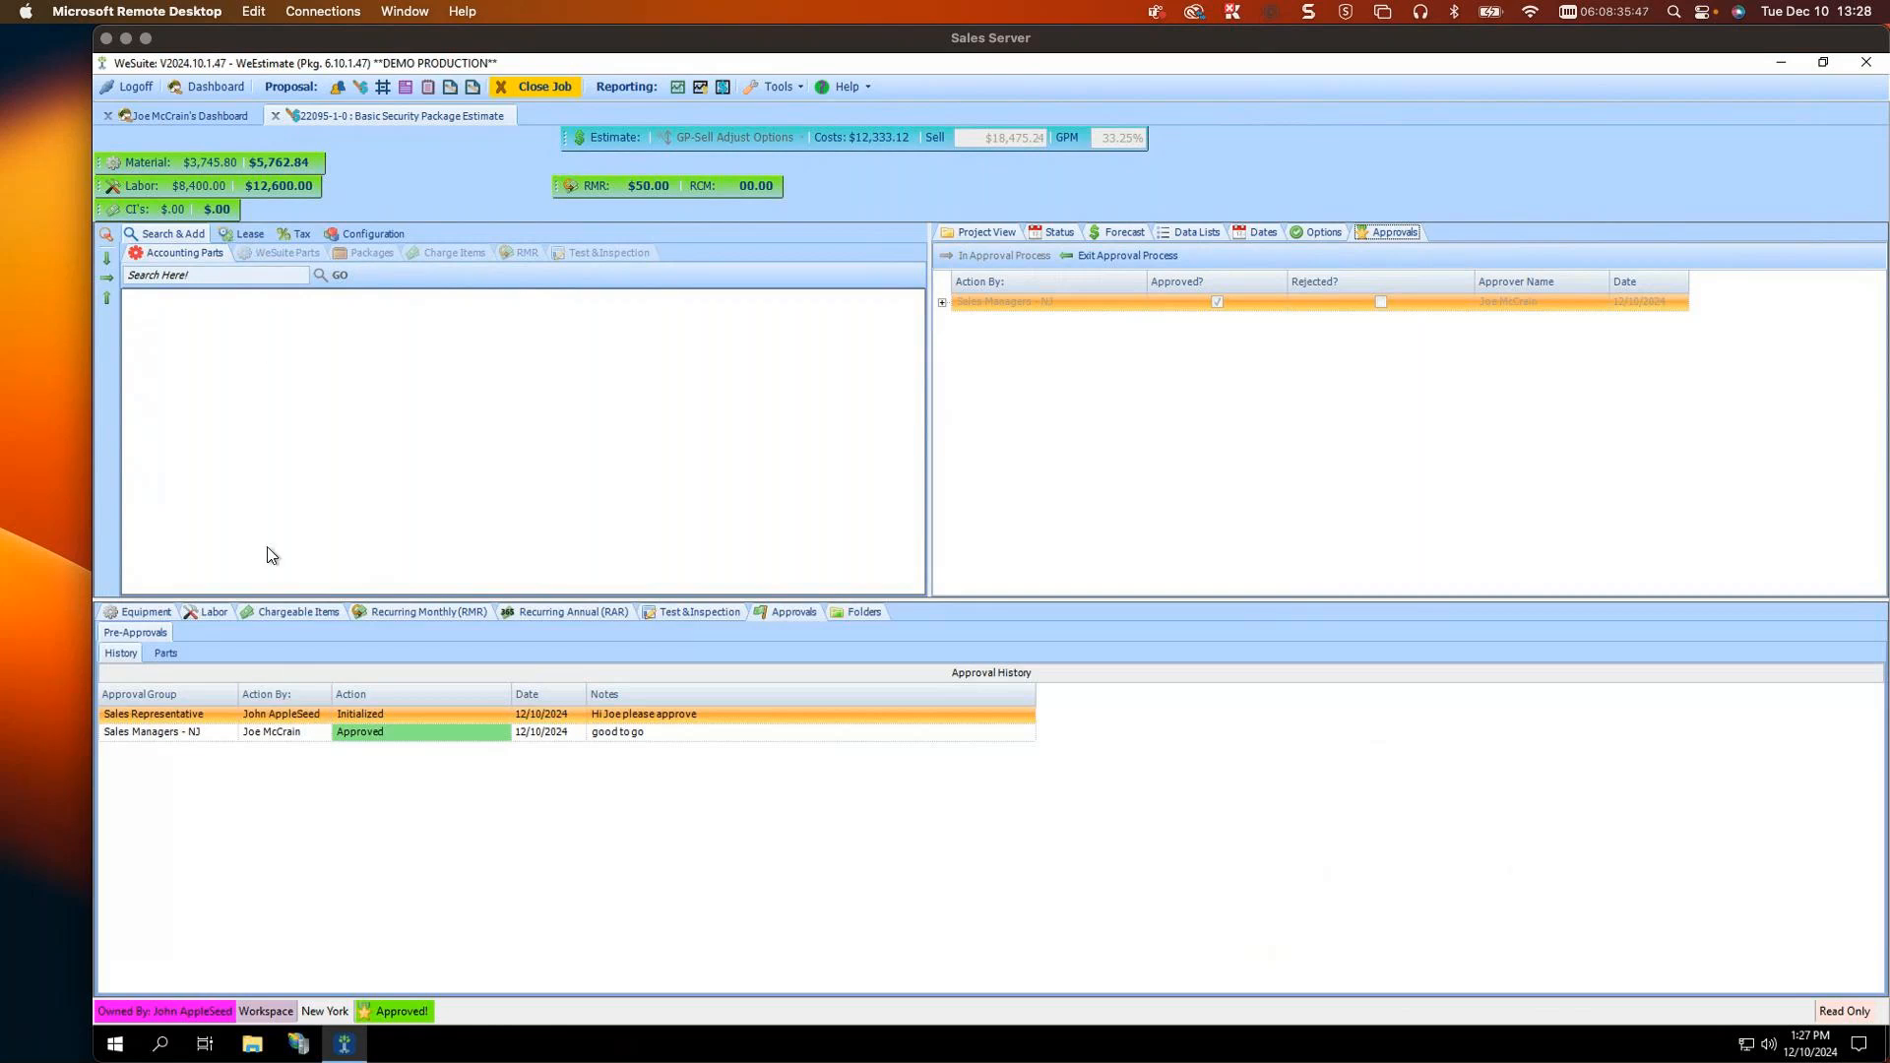
Step: Log off and log back on as the Simple Plan user with that user's username and password
left_click(126, 91)
type("jappleseed")
key("Tab")
type("*****")
key("Return")
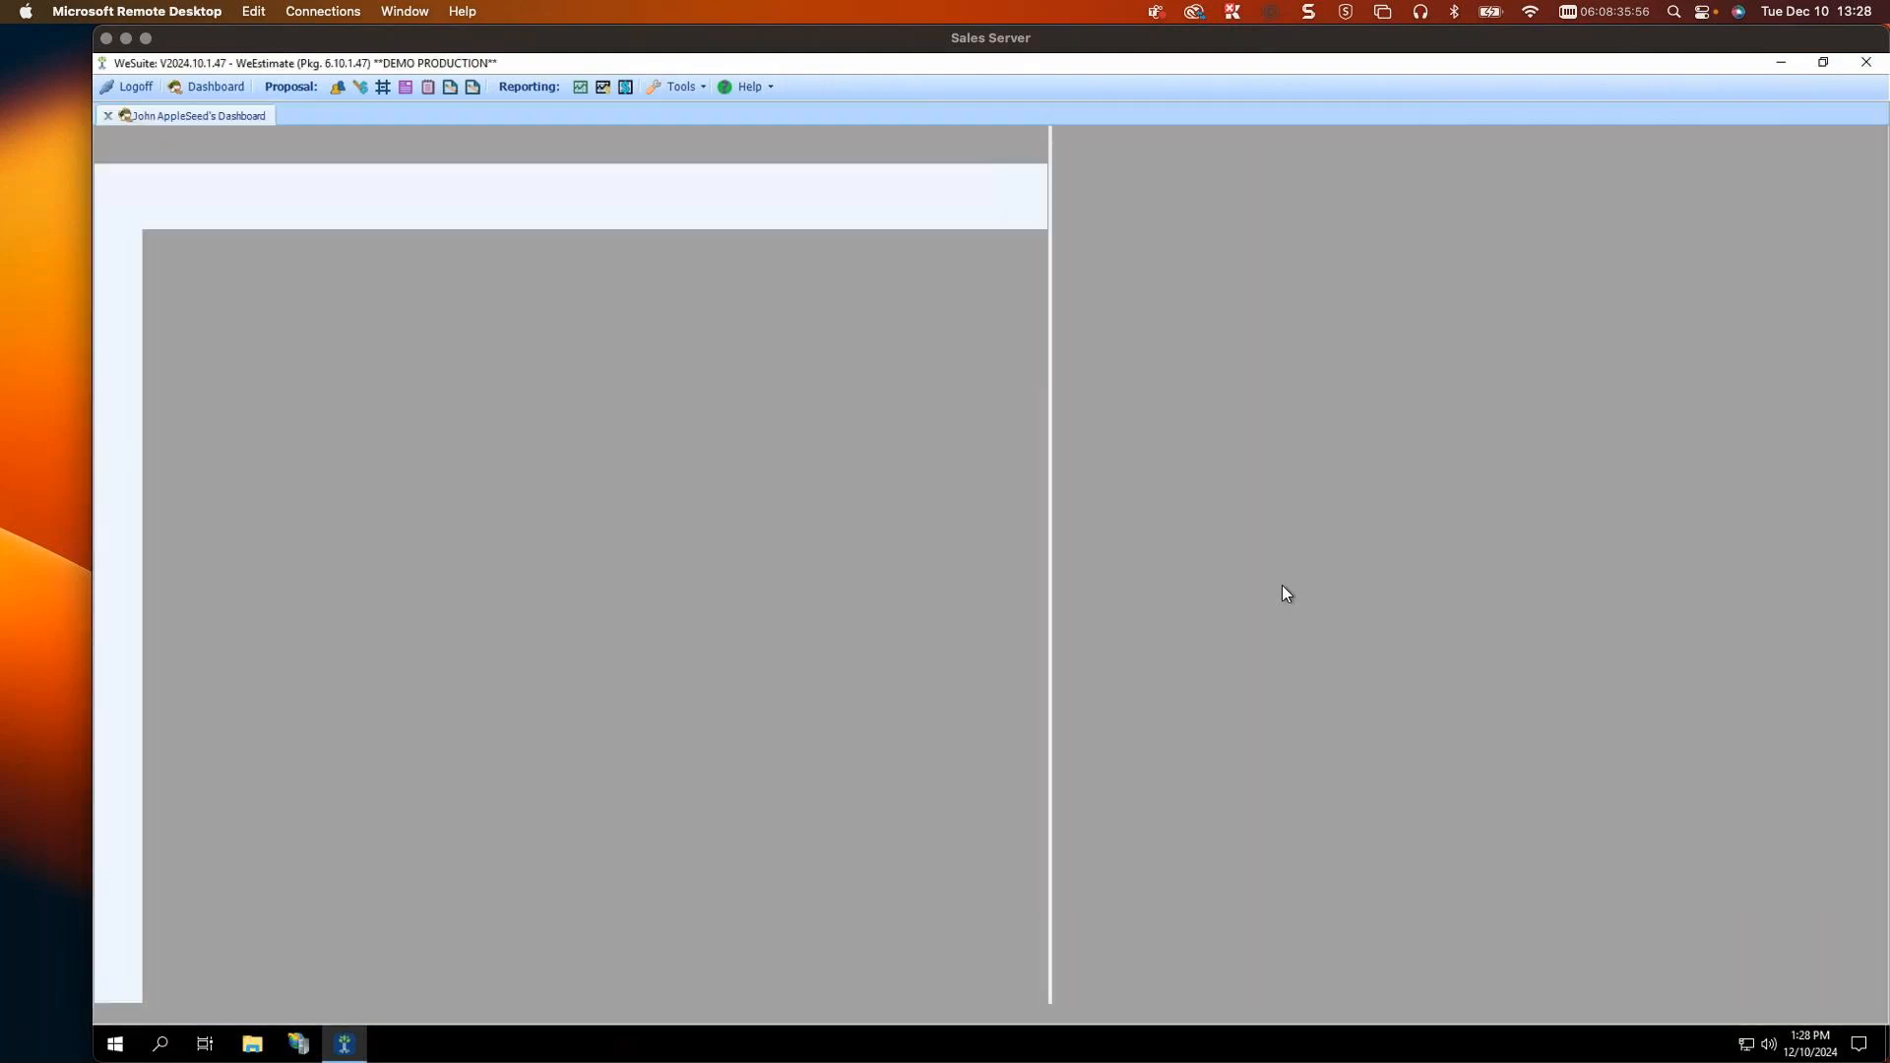
Step: Search for the Simple Plan user by first name in System Configuration and select that user under New York, Albany
left_click(693, 89)
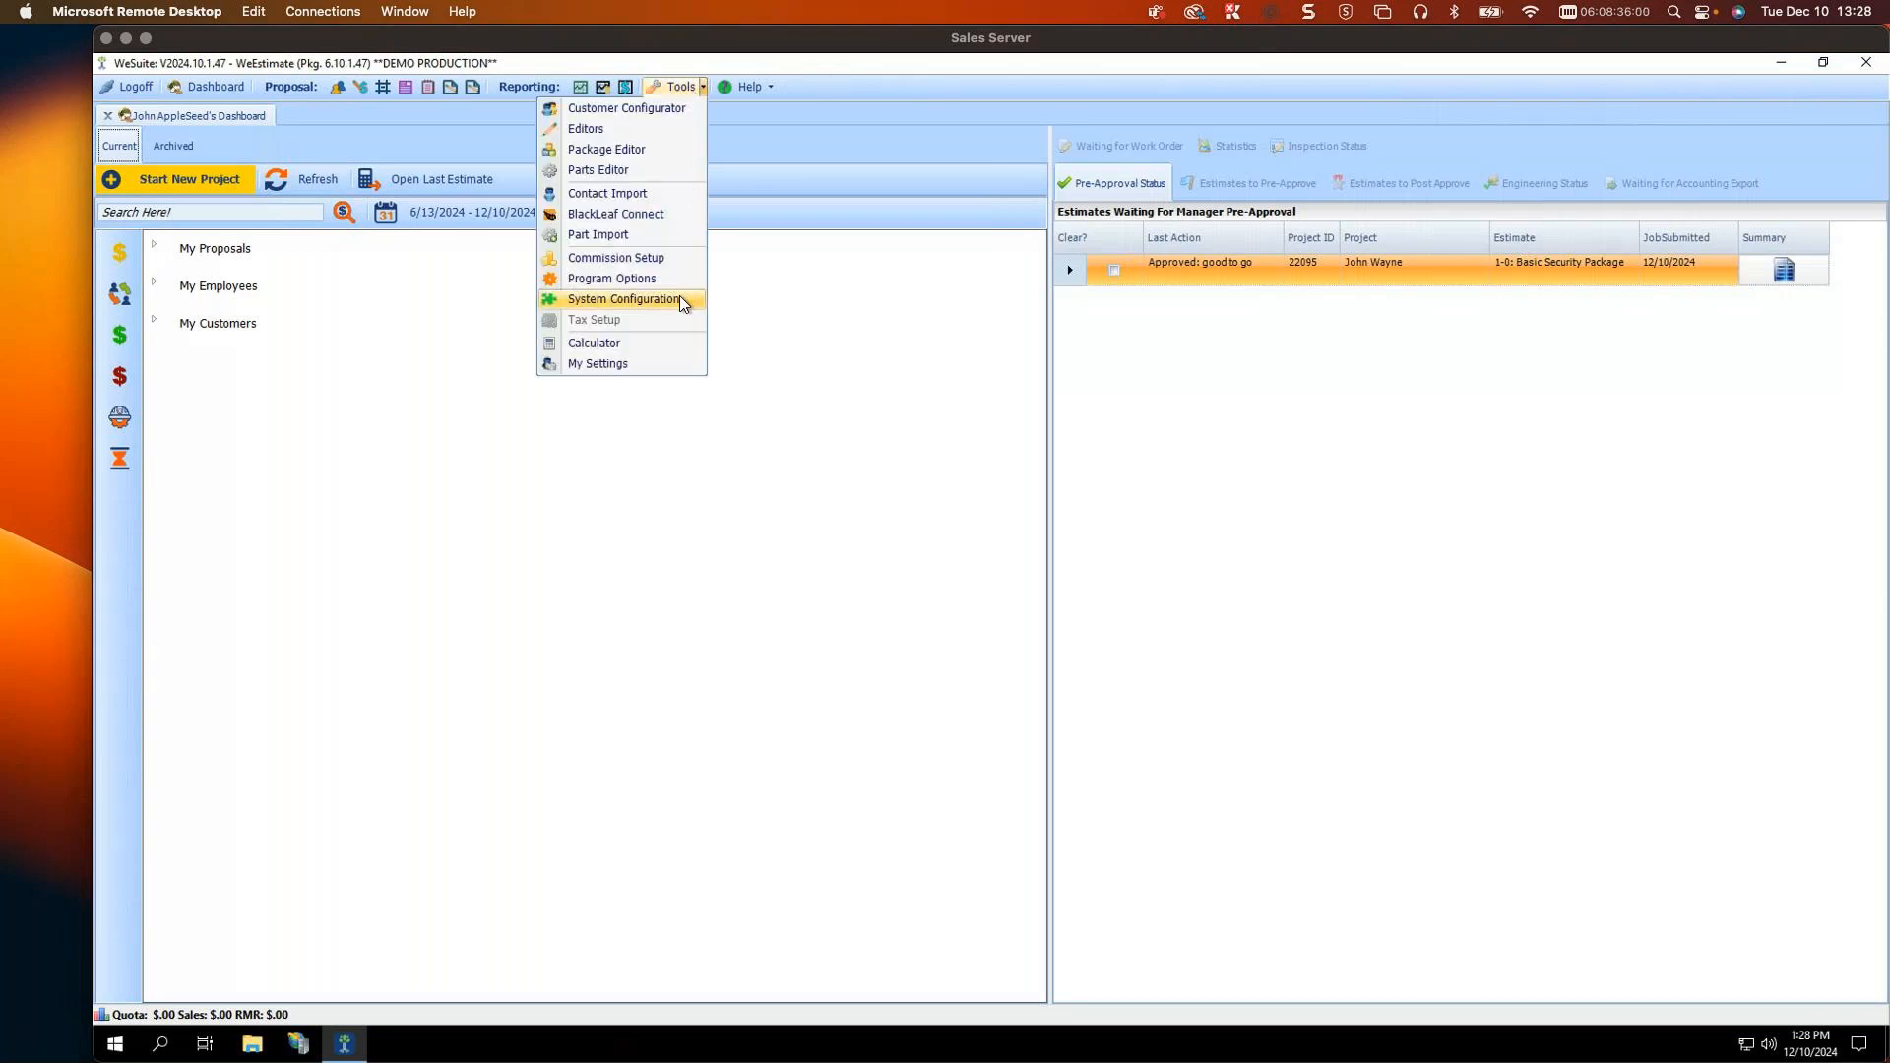
left_click(577, 297)
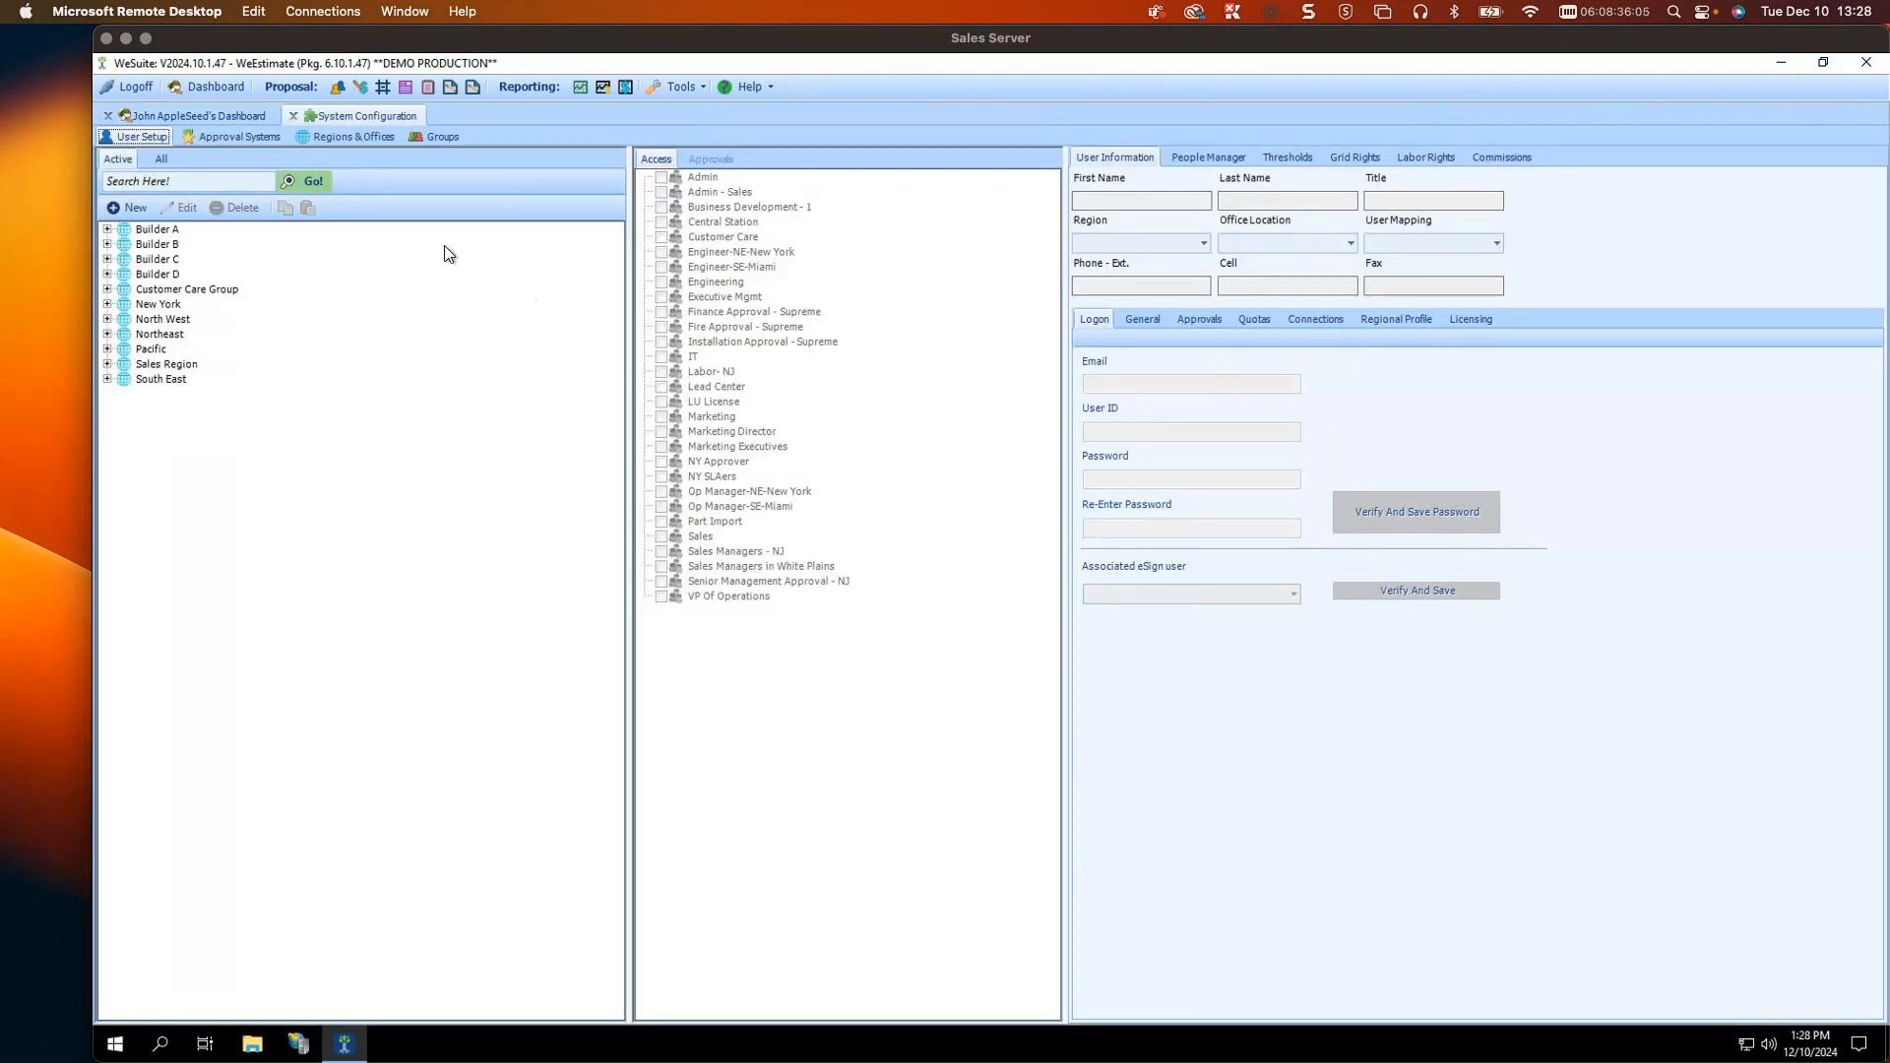
left_click(148, 181)
type("john")
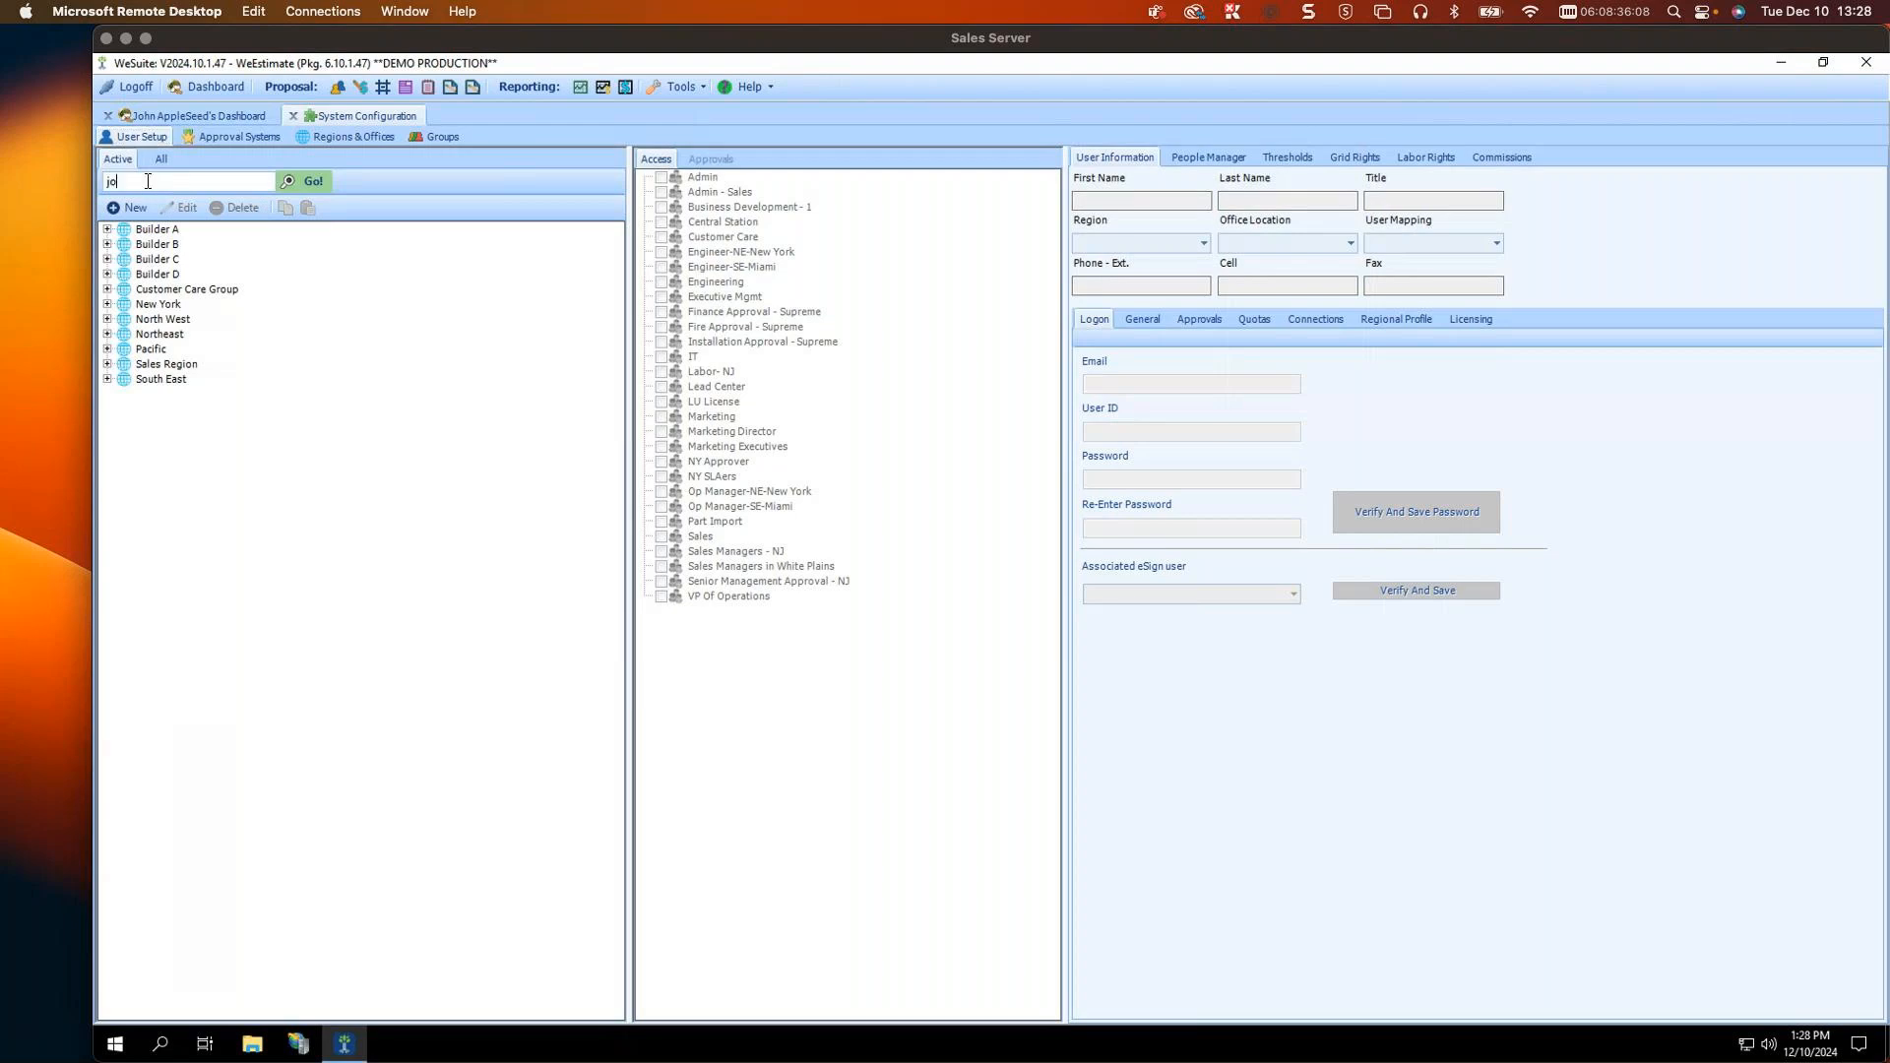
key("Return")
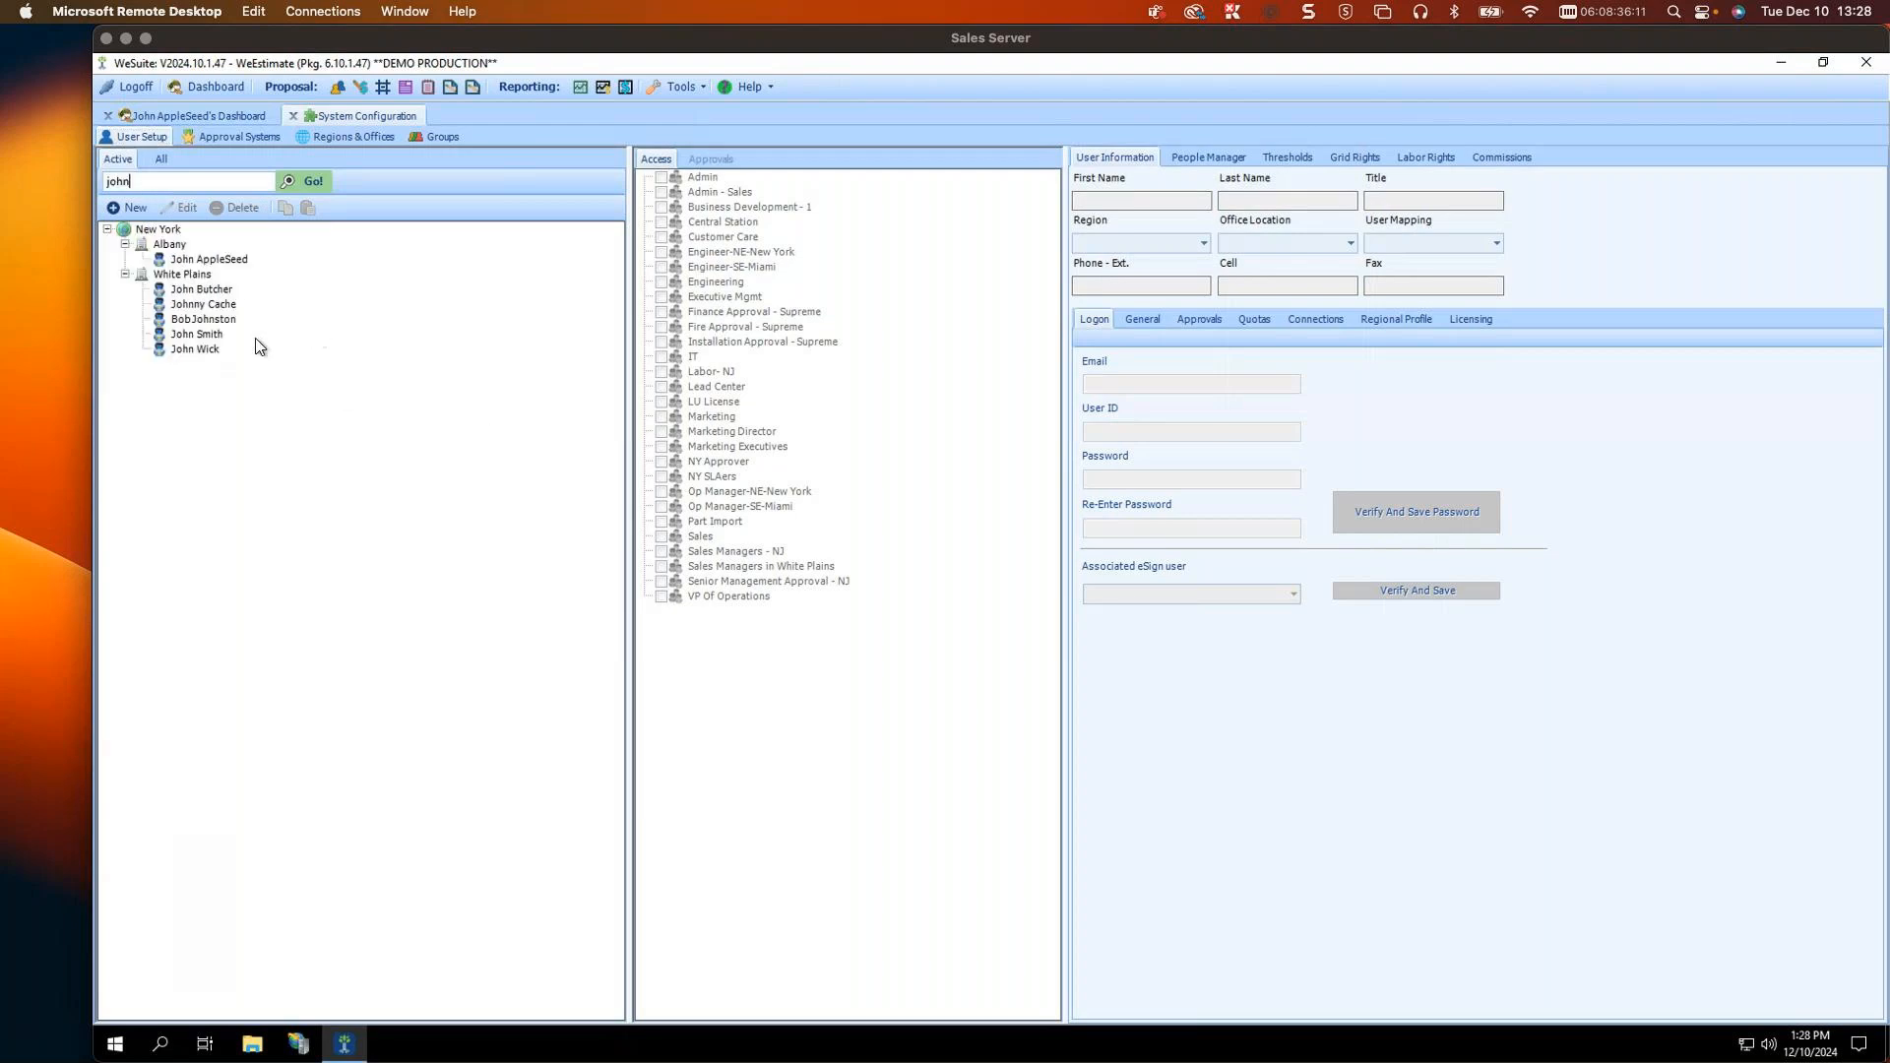
left_click(219, 261)
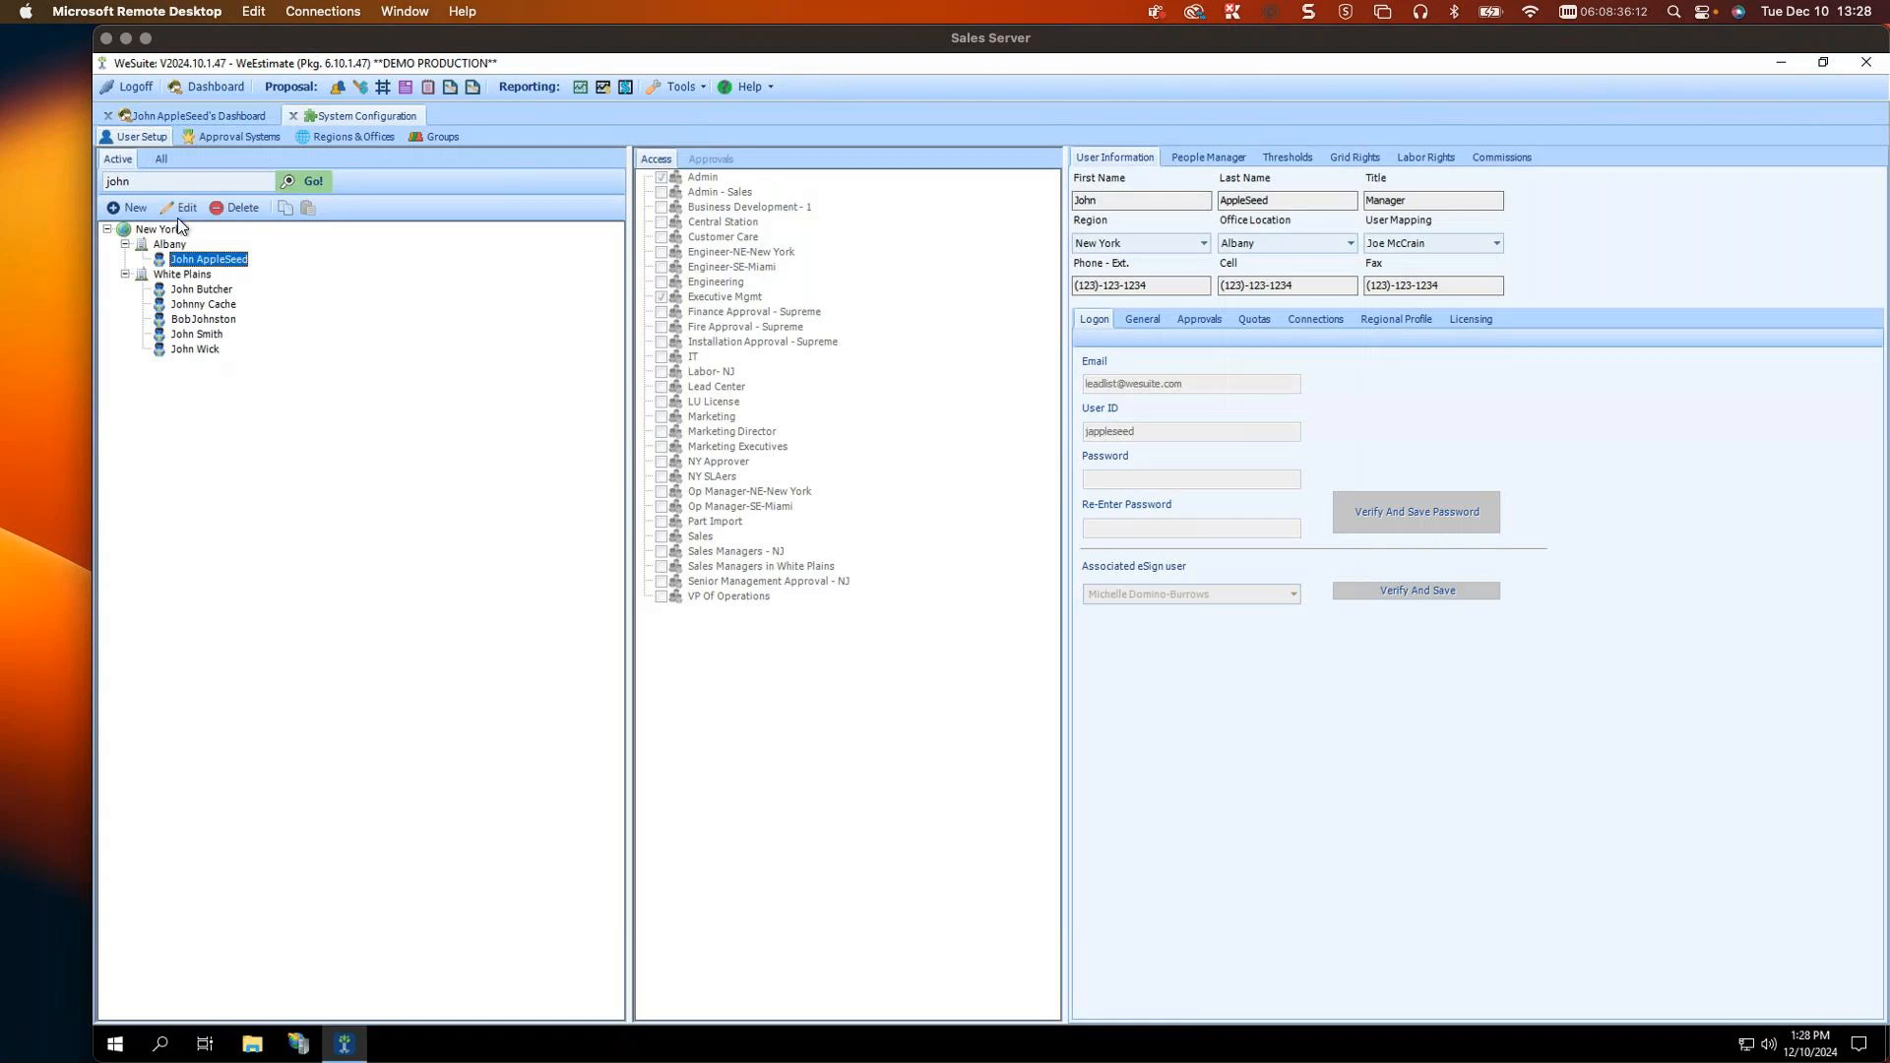
Step: Examine the setup of the Sales Manager Approval post-approval system and return to the selected user's setup
left_click(209, 134)
left_click(184, 556)
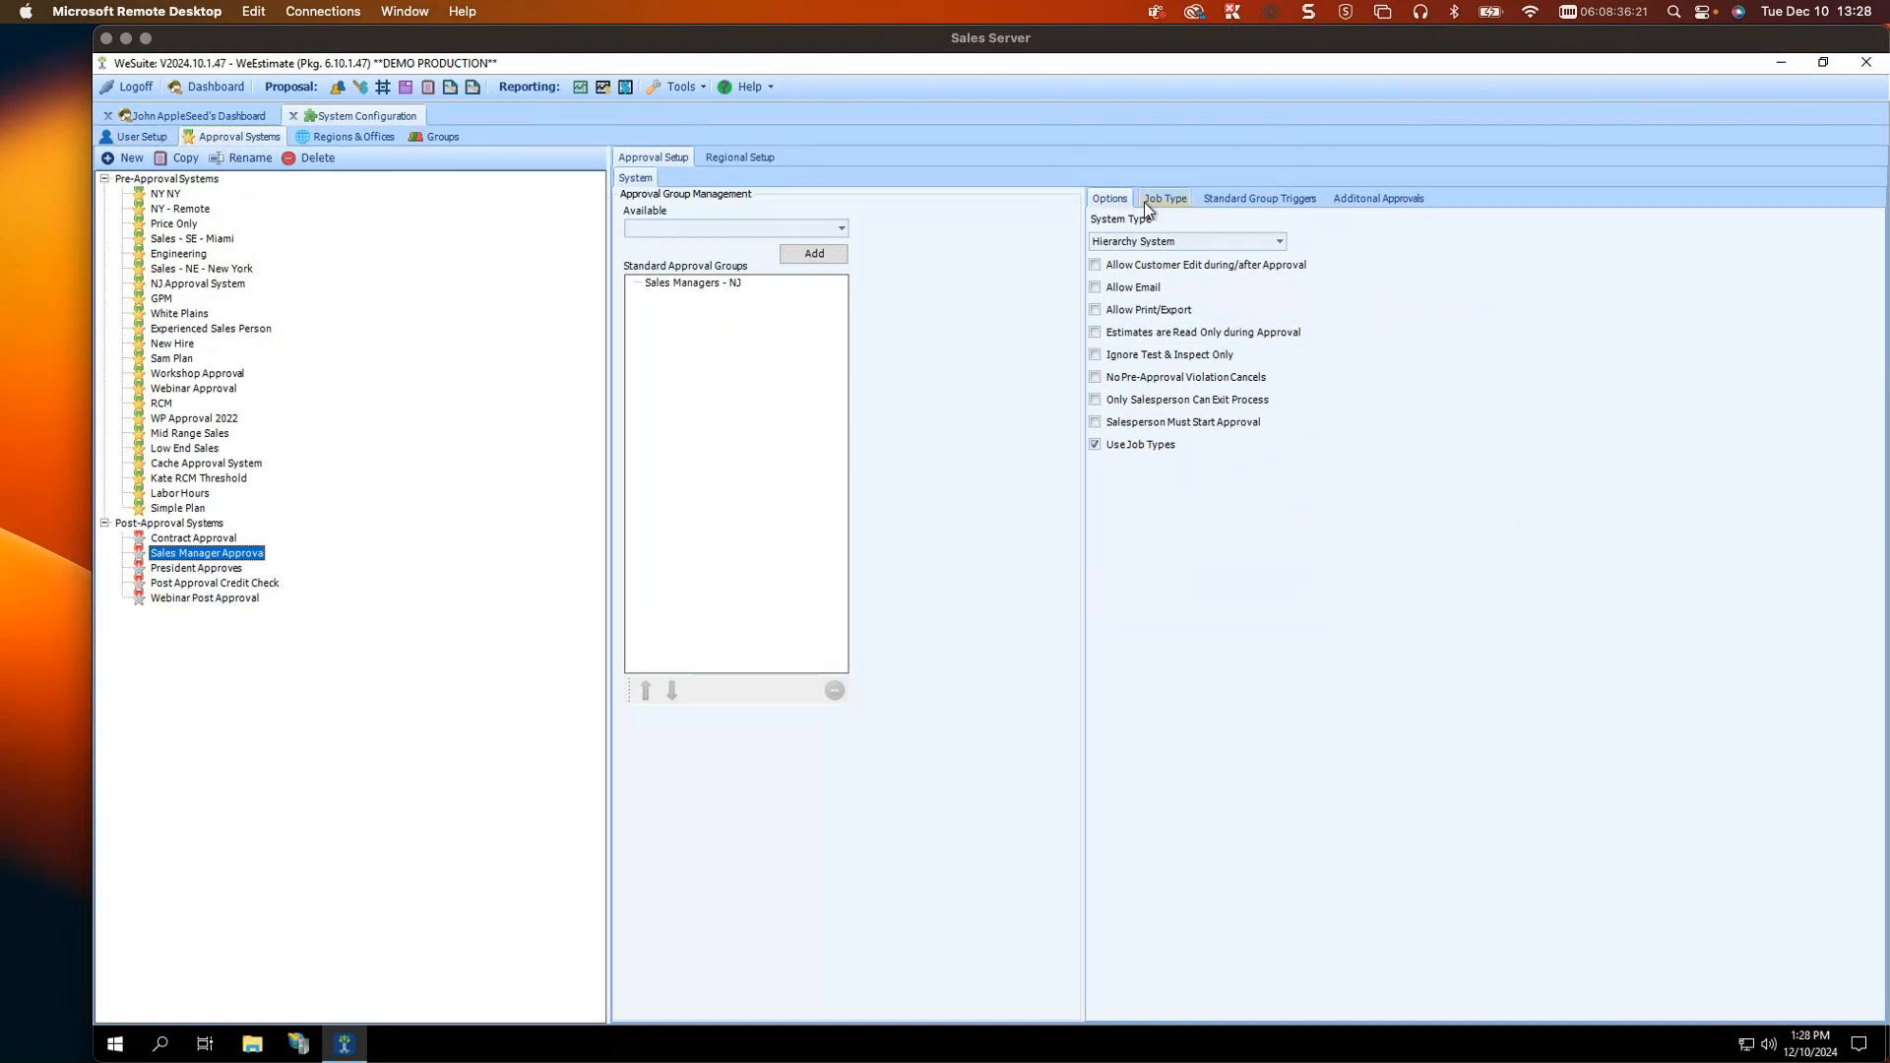
left_click(234, 114)
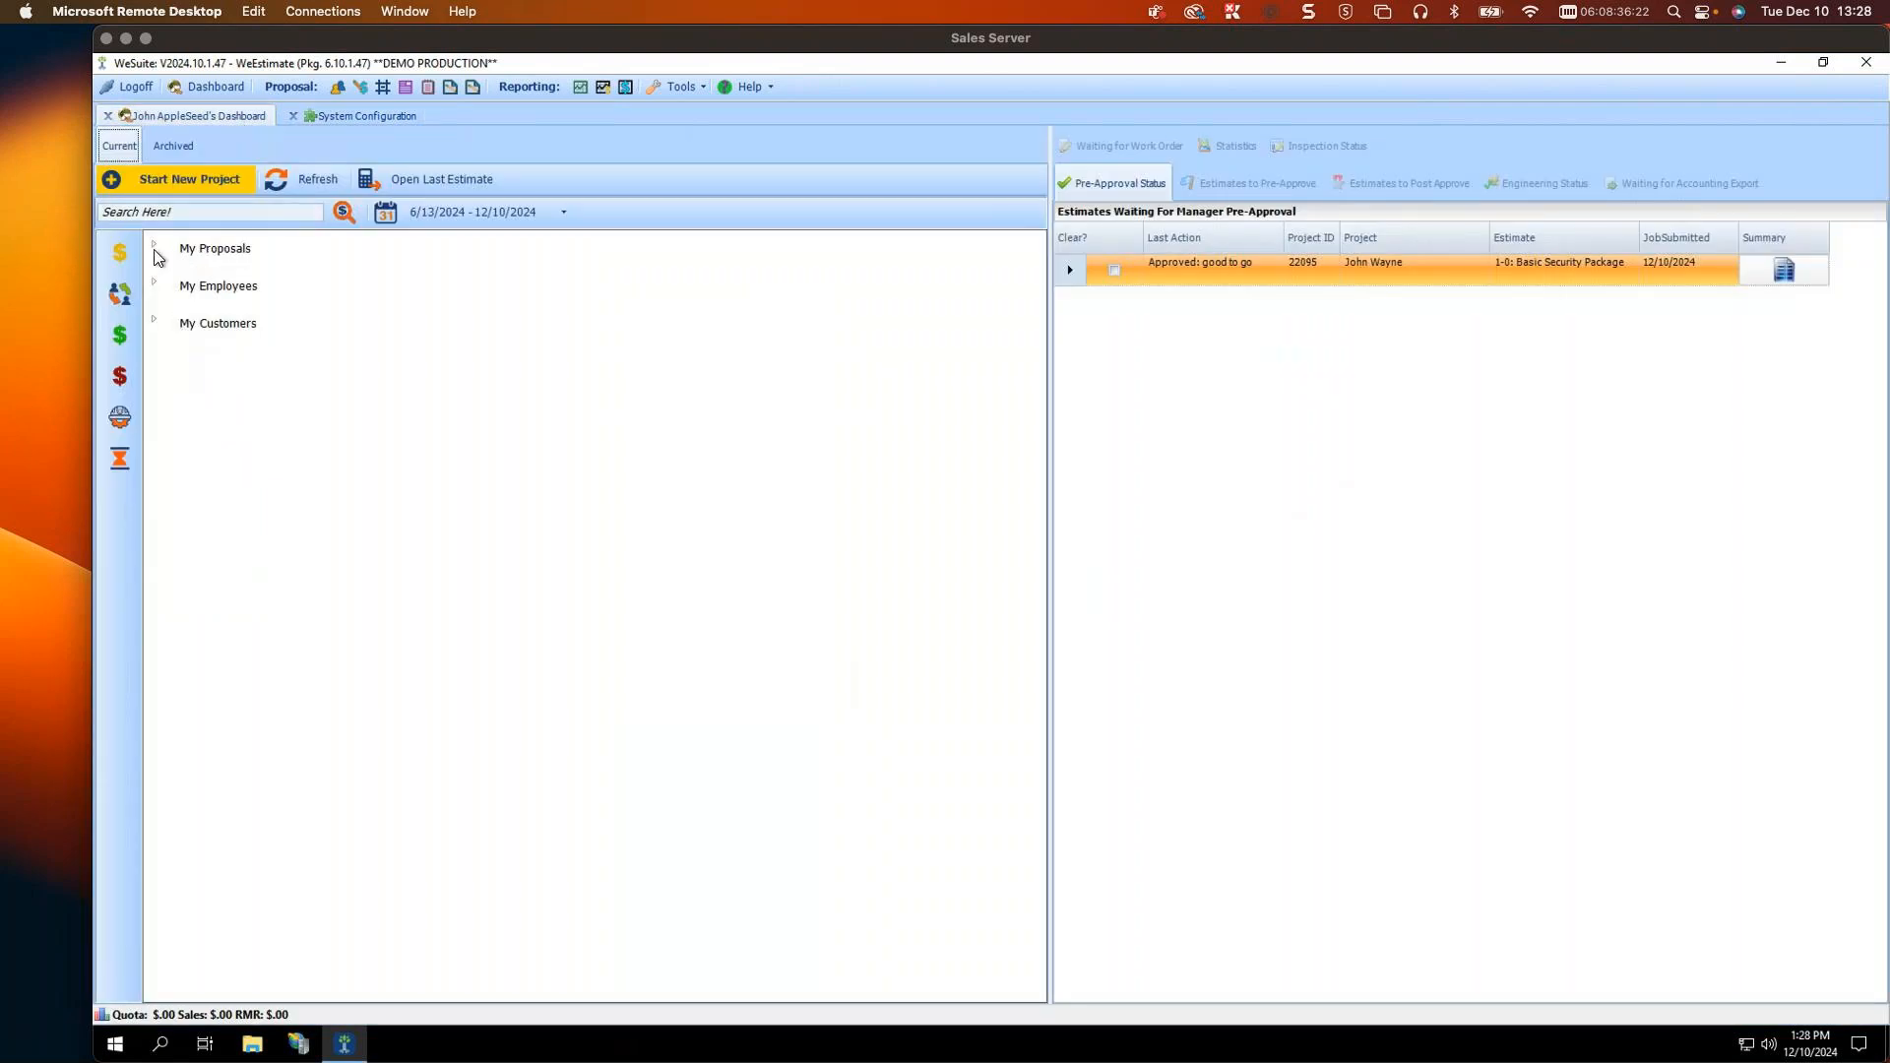
left_click(338, 113)
left_click(135, 135)
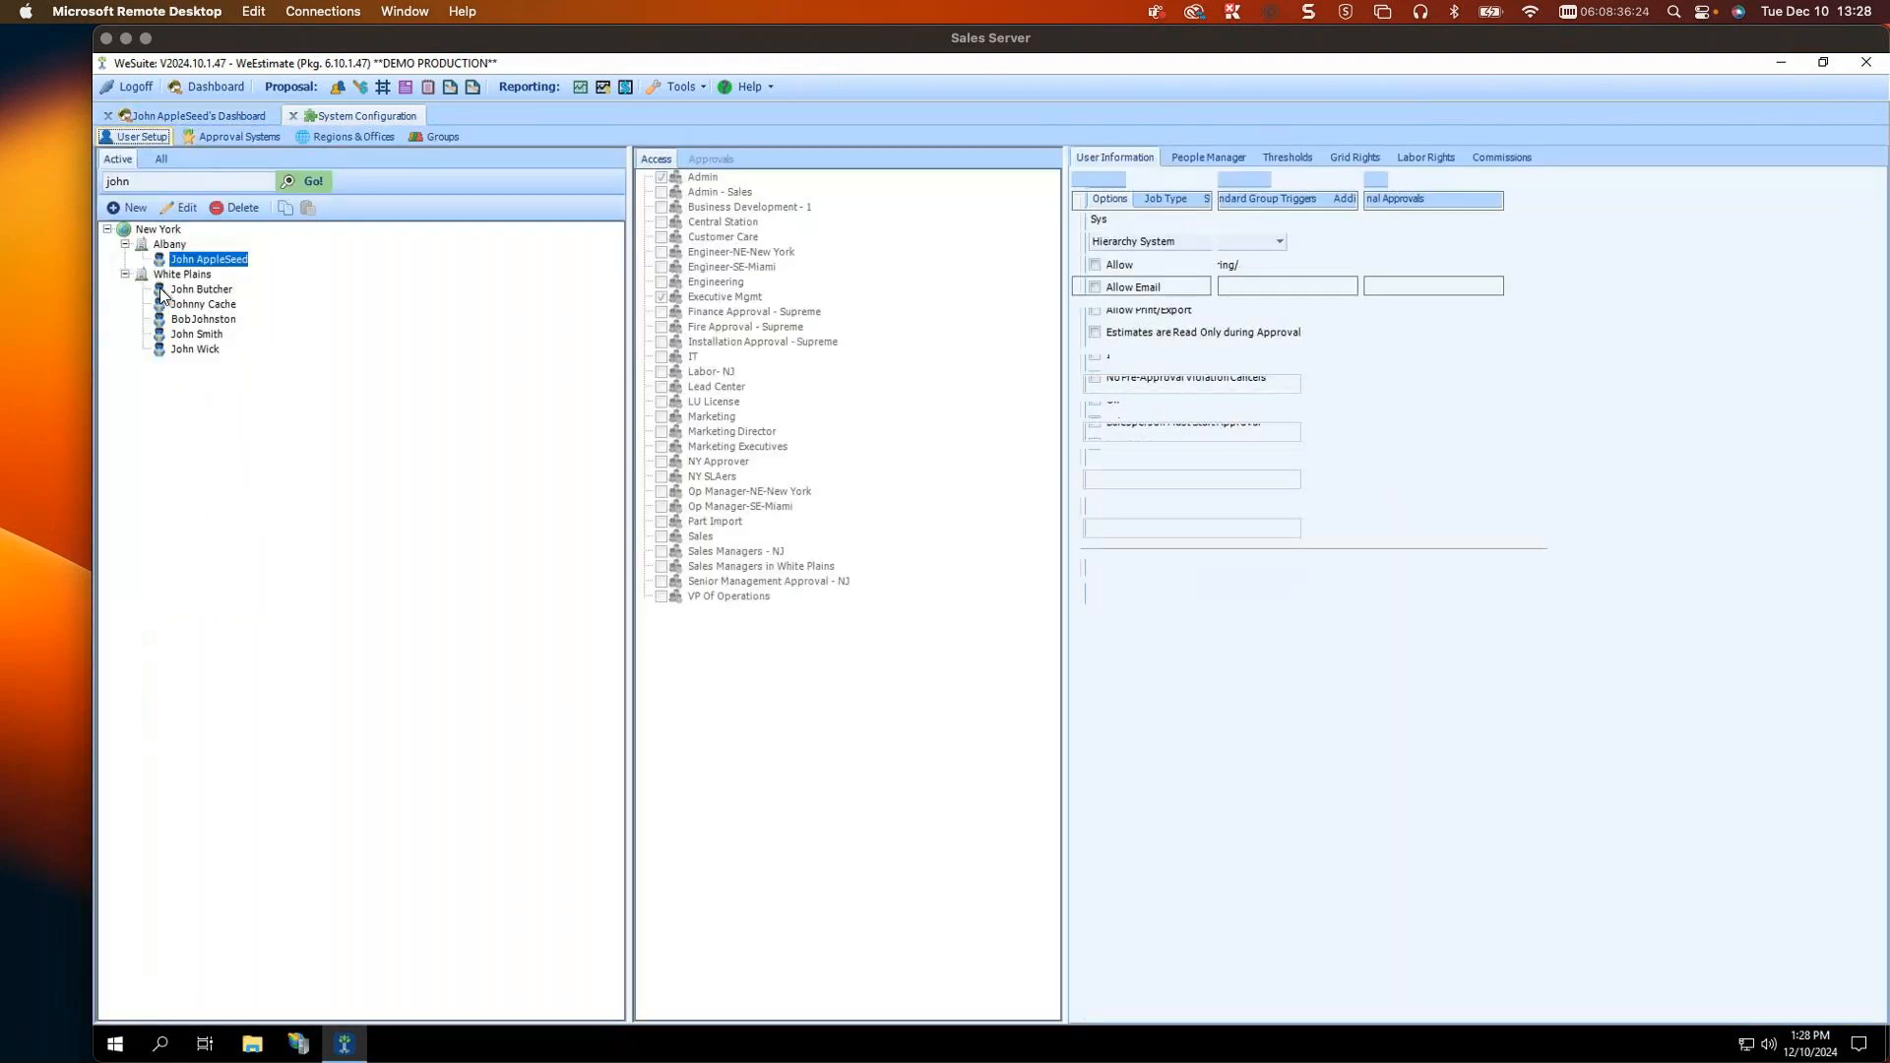
Step: Set the Albany user's Post Approval System to Sales Manager Approval and save the user
left_click(181, 210)
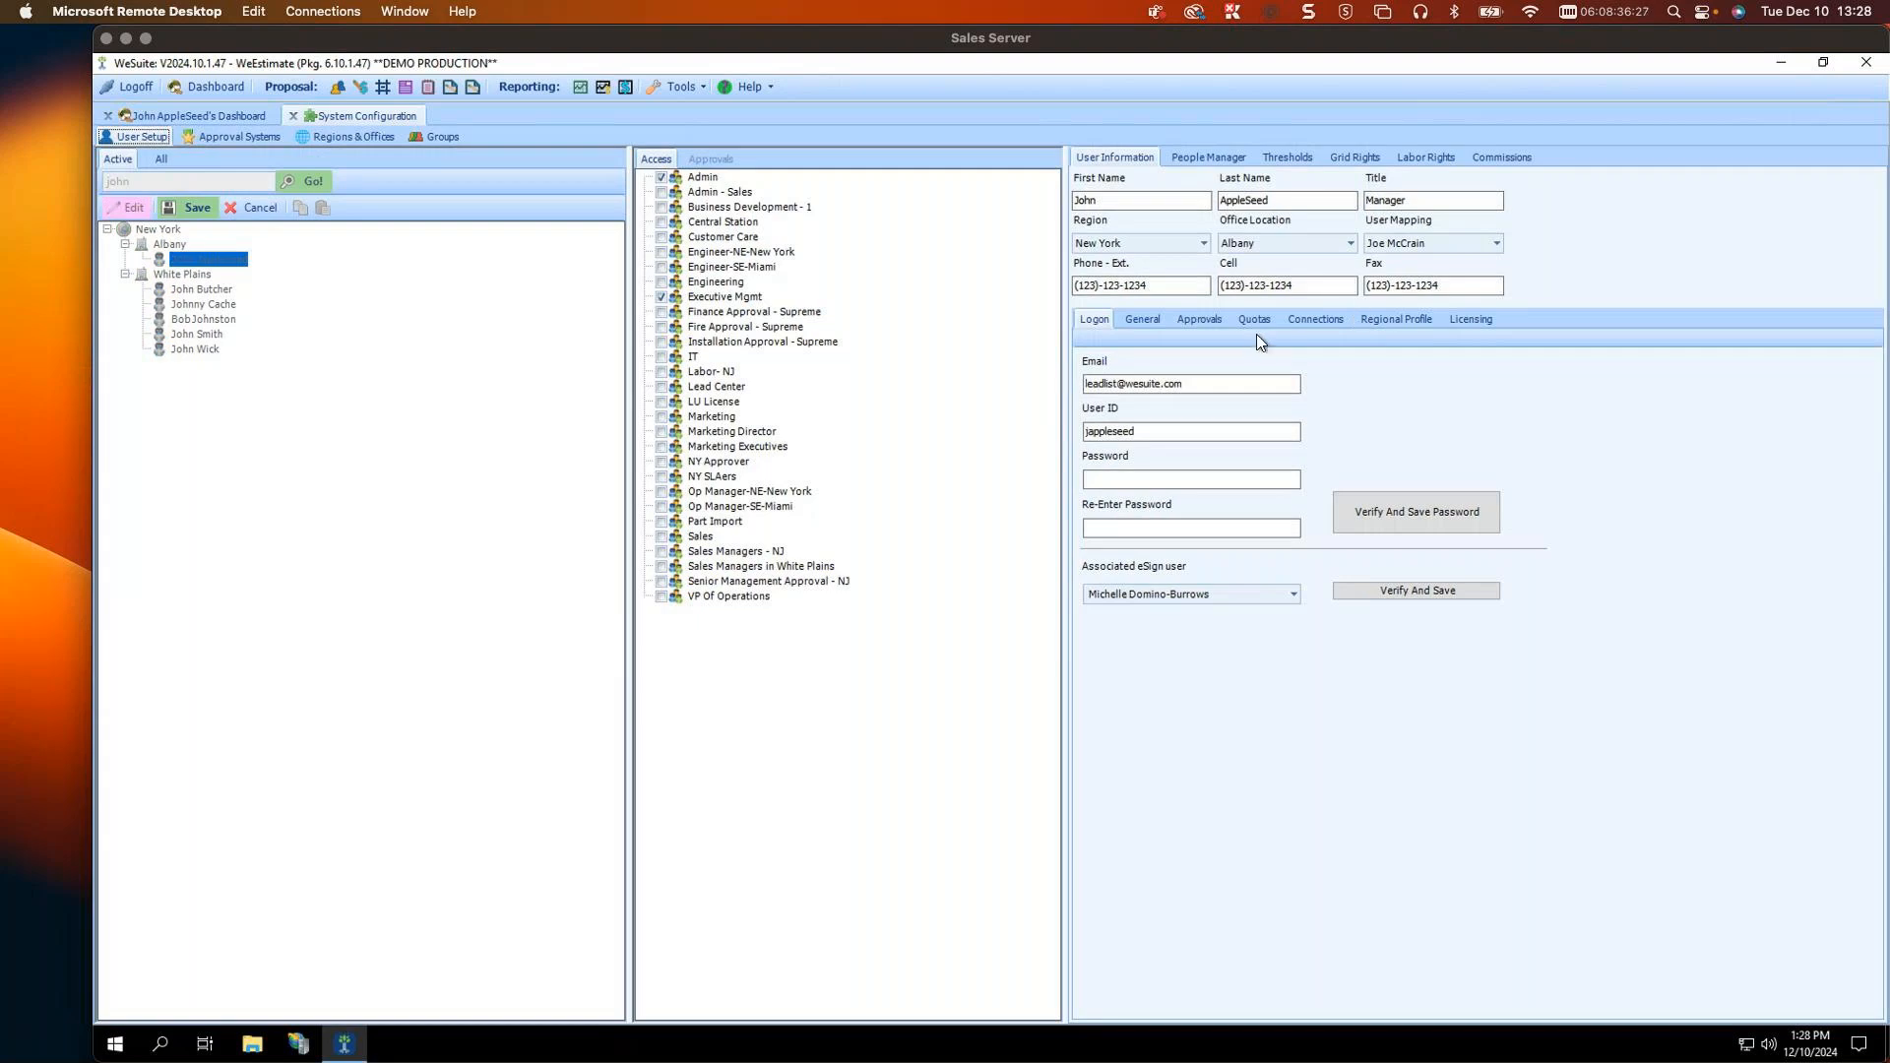
left_click(1201, 320)
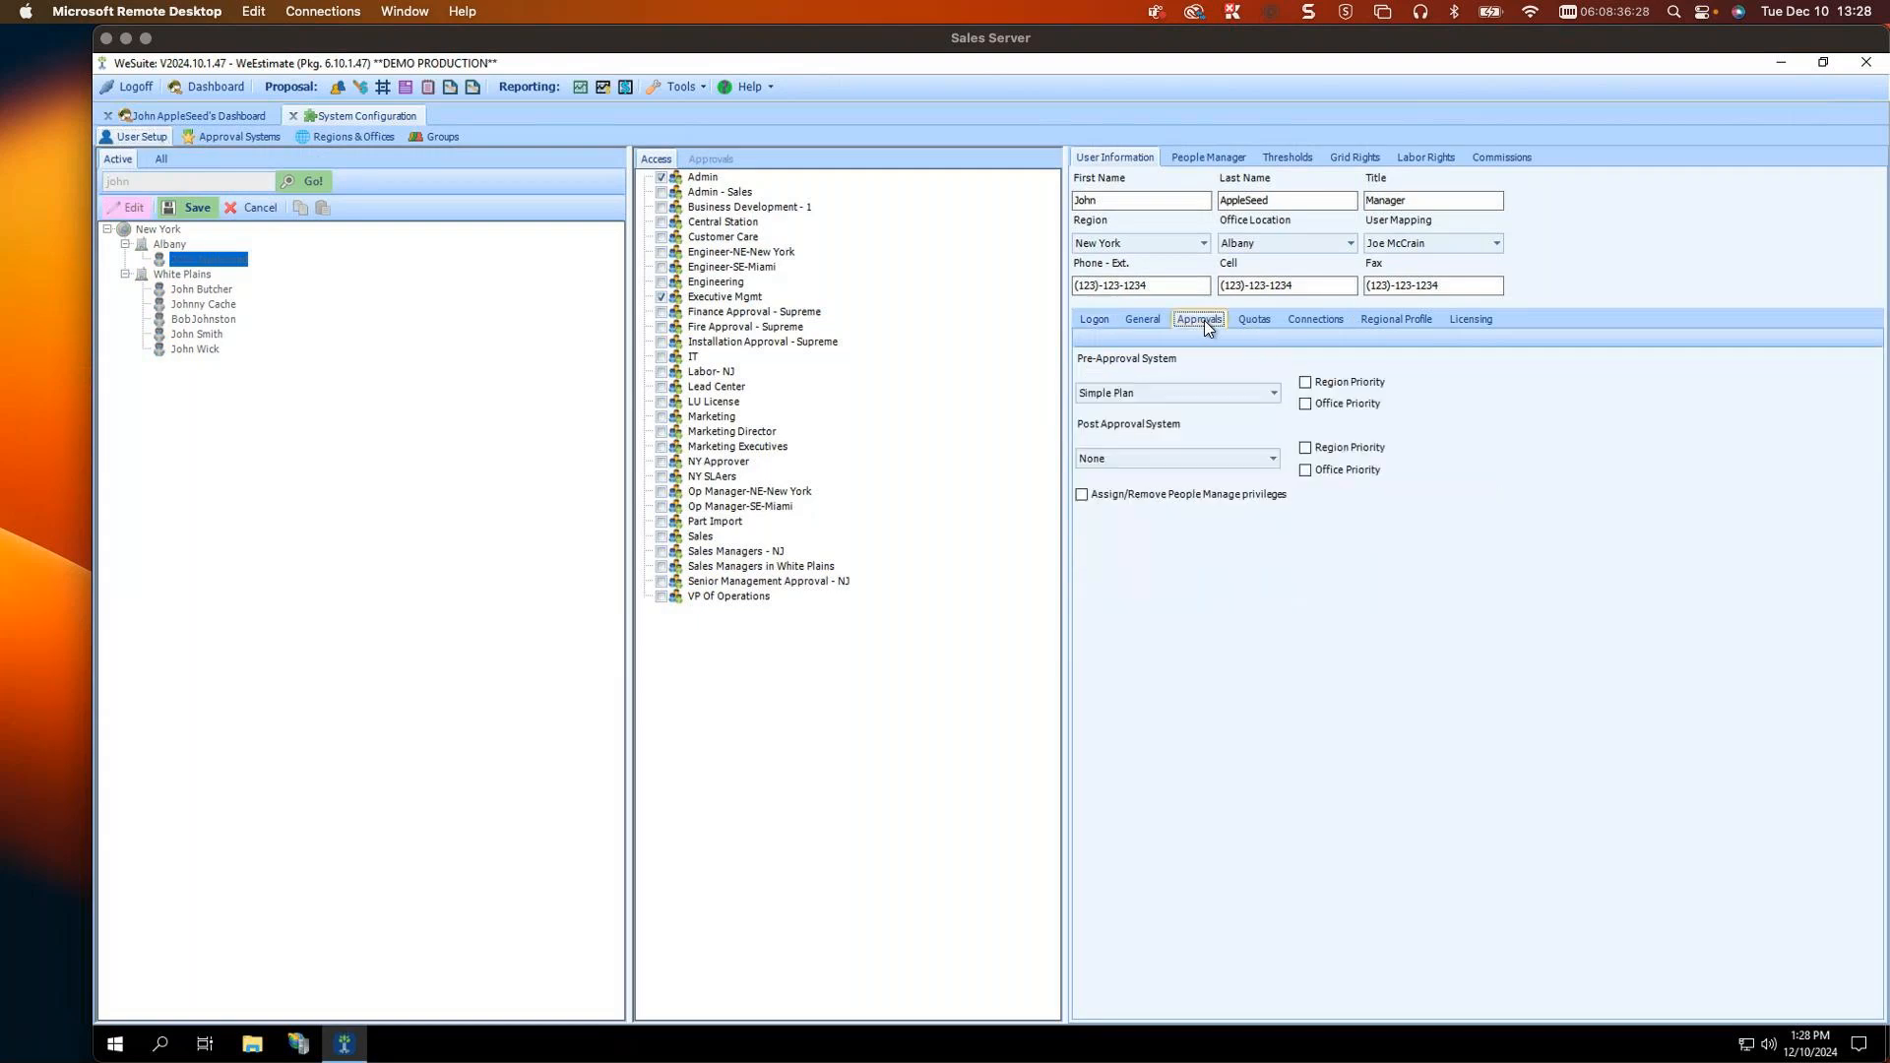
left_click(1271, 459)
left_click(1138, 515)
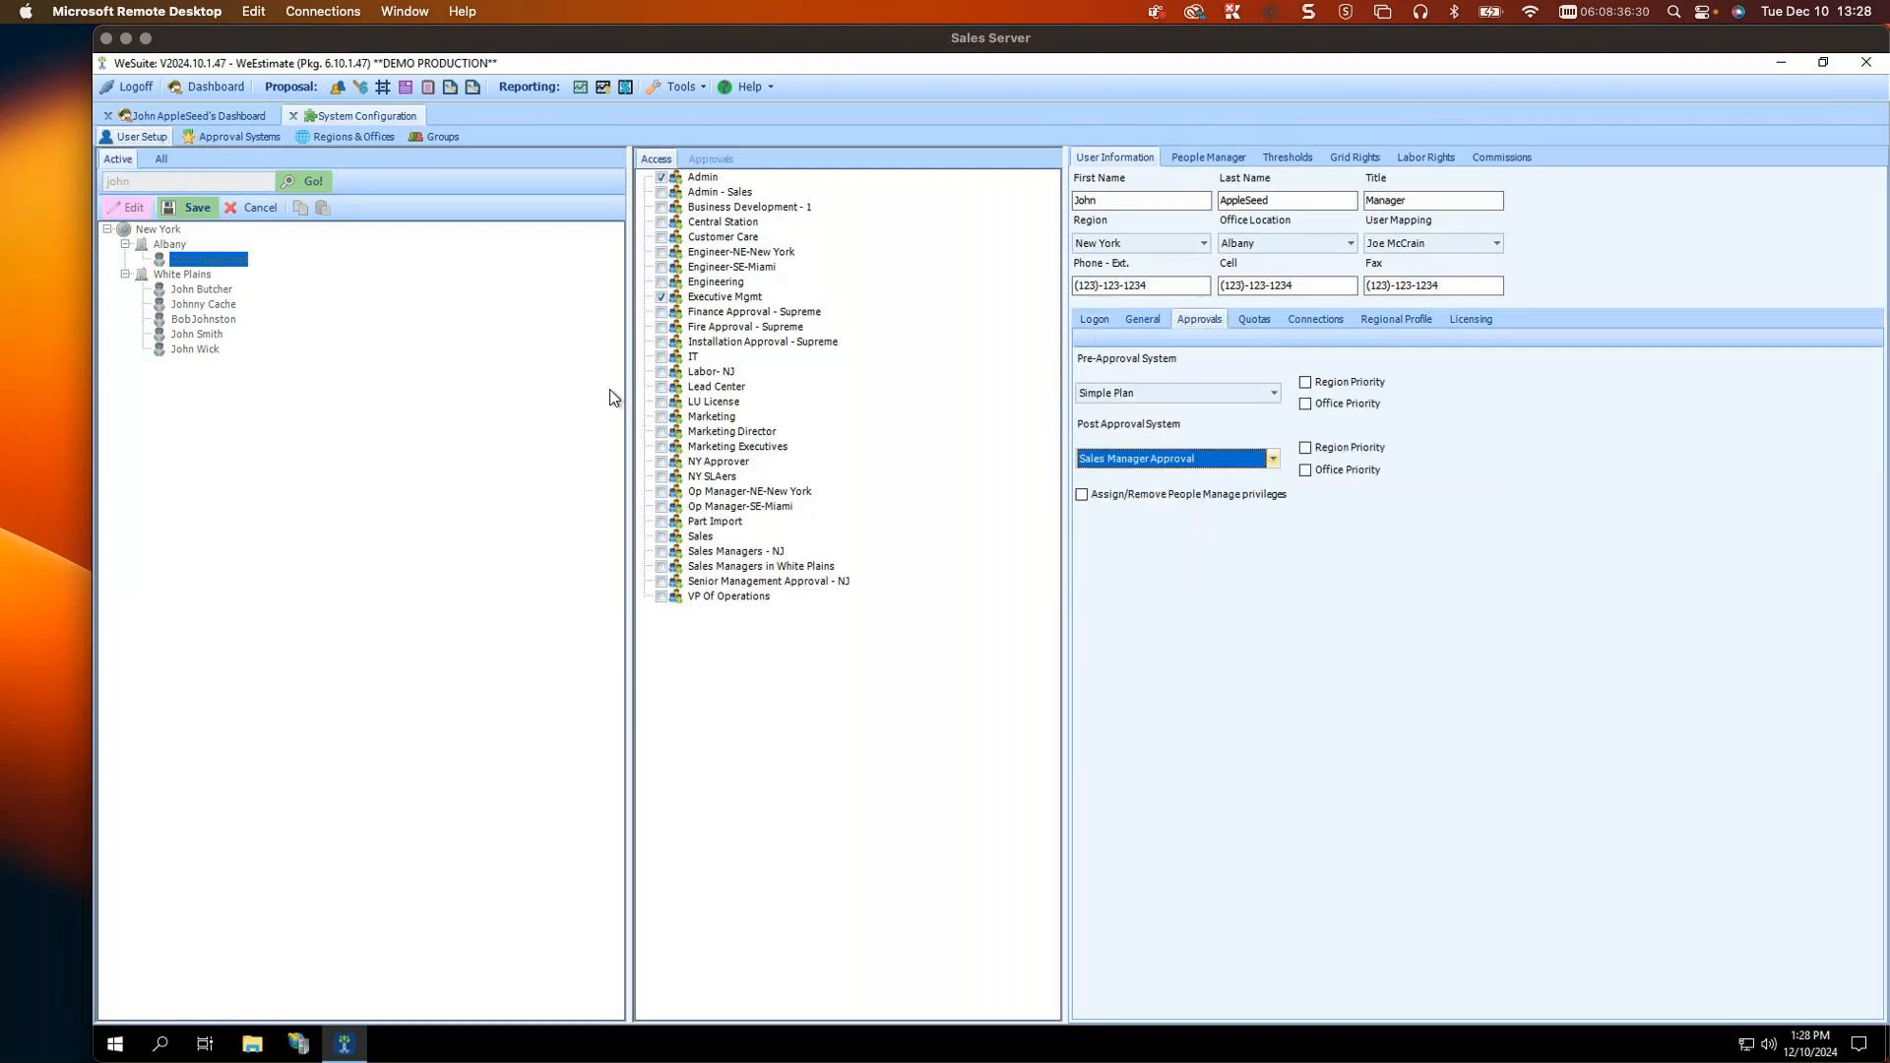
left_click(191, 208)
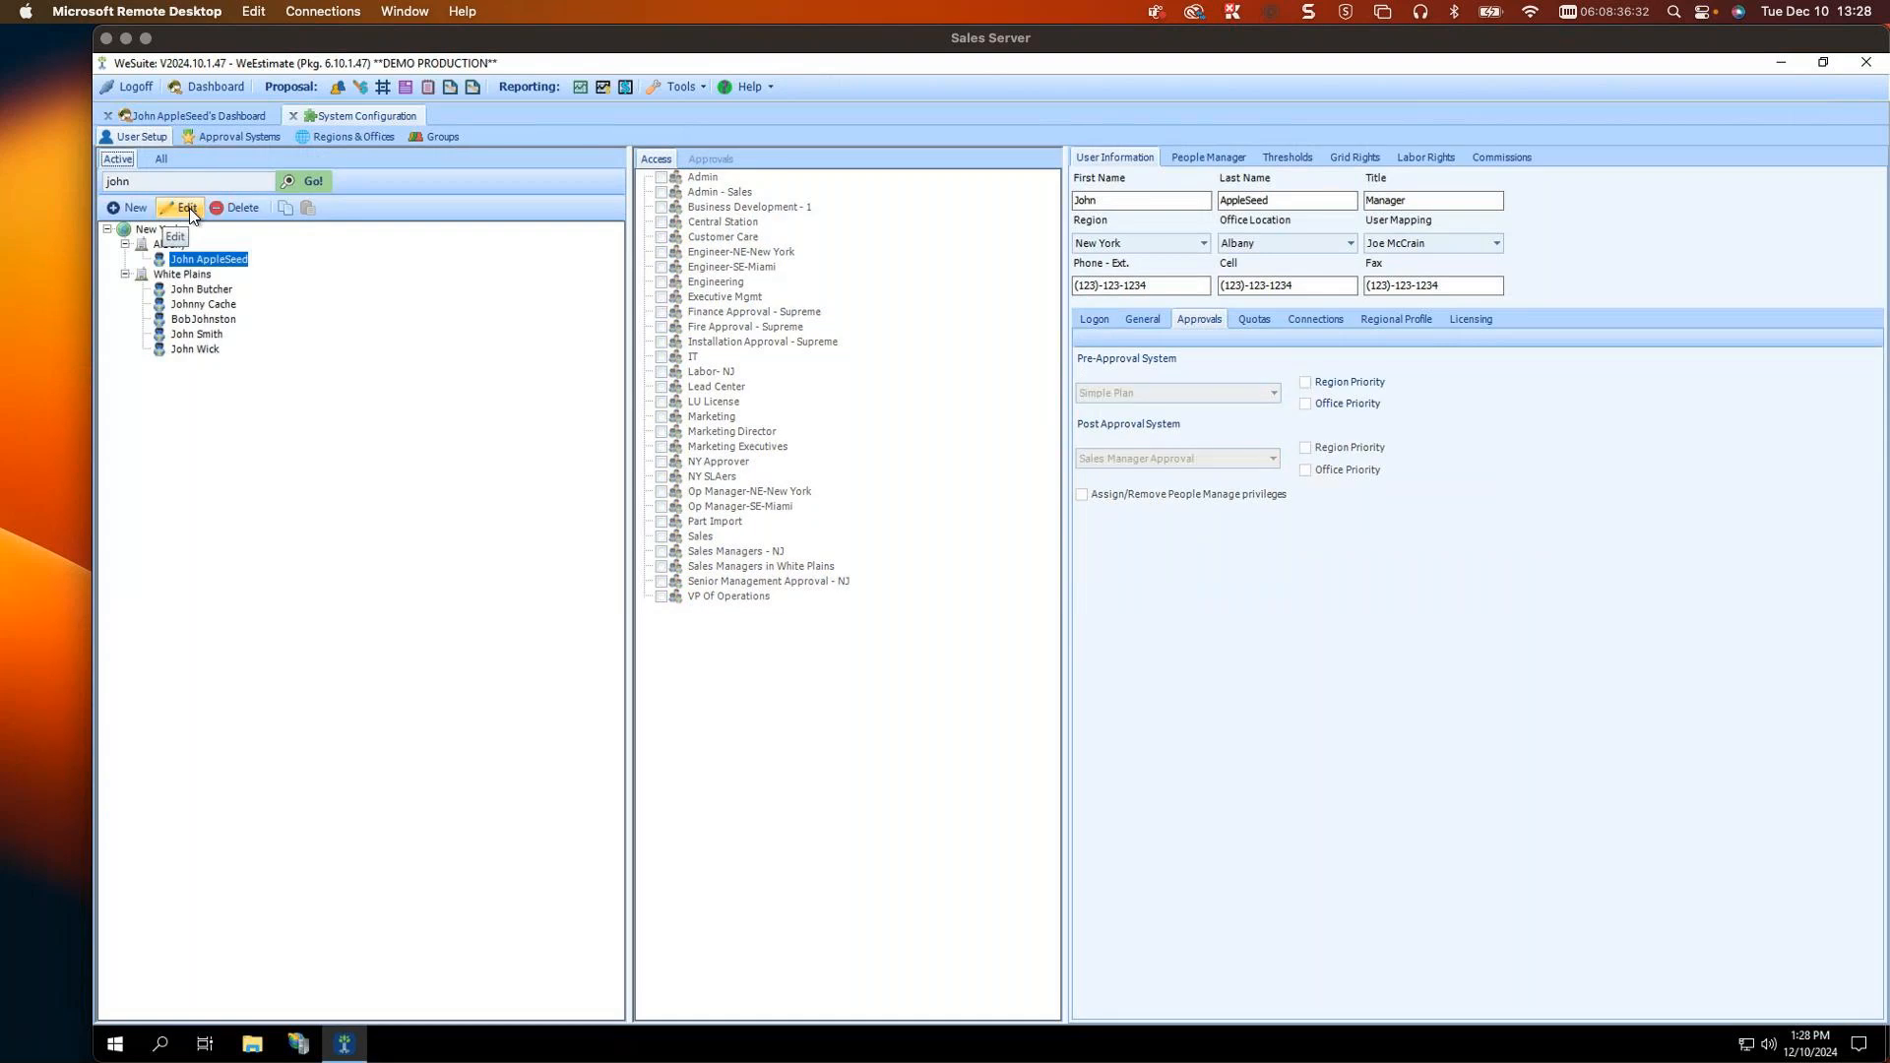
Step: Close System Configuration and open the Basic Security Package job of the first project under My Proposals
left_click(292, 117)
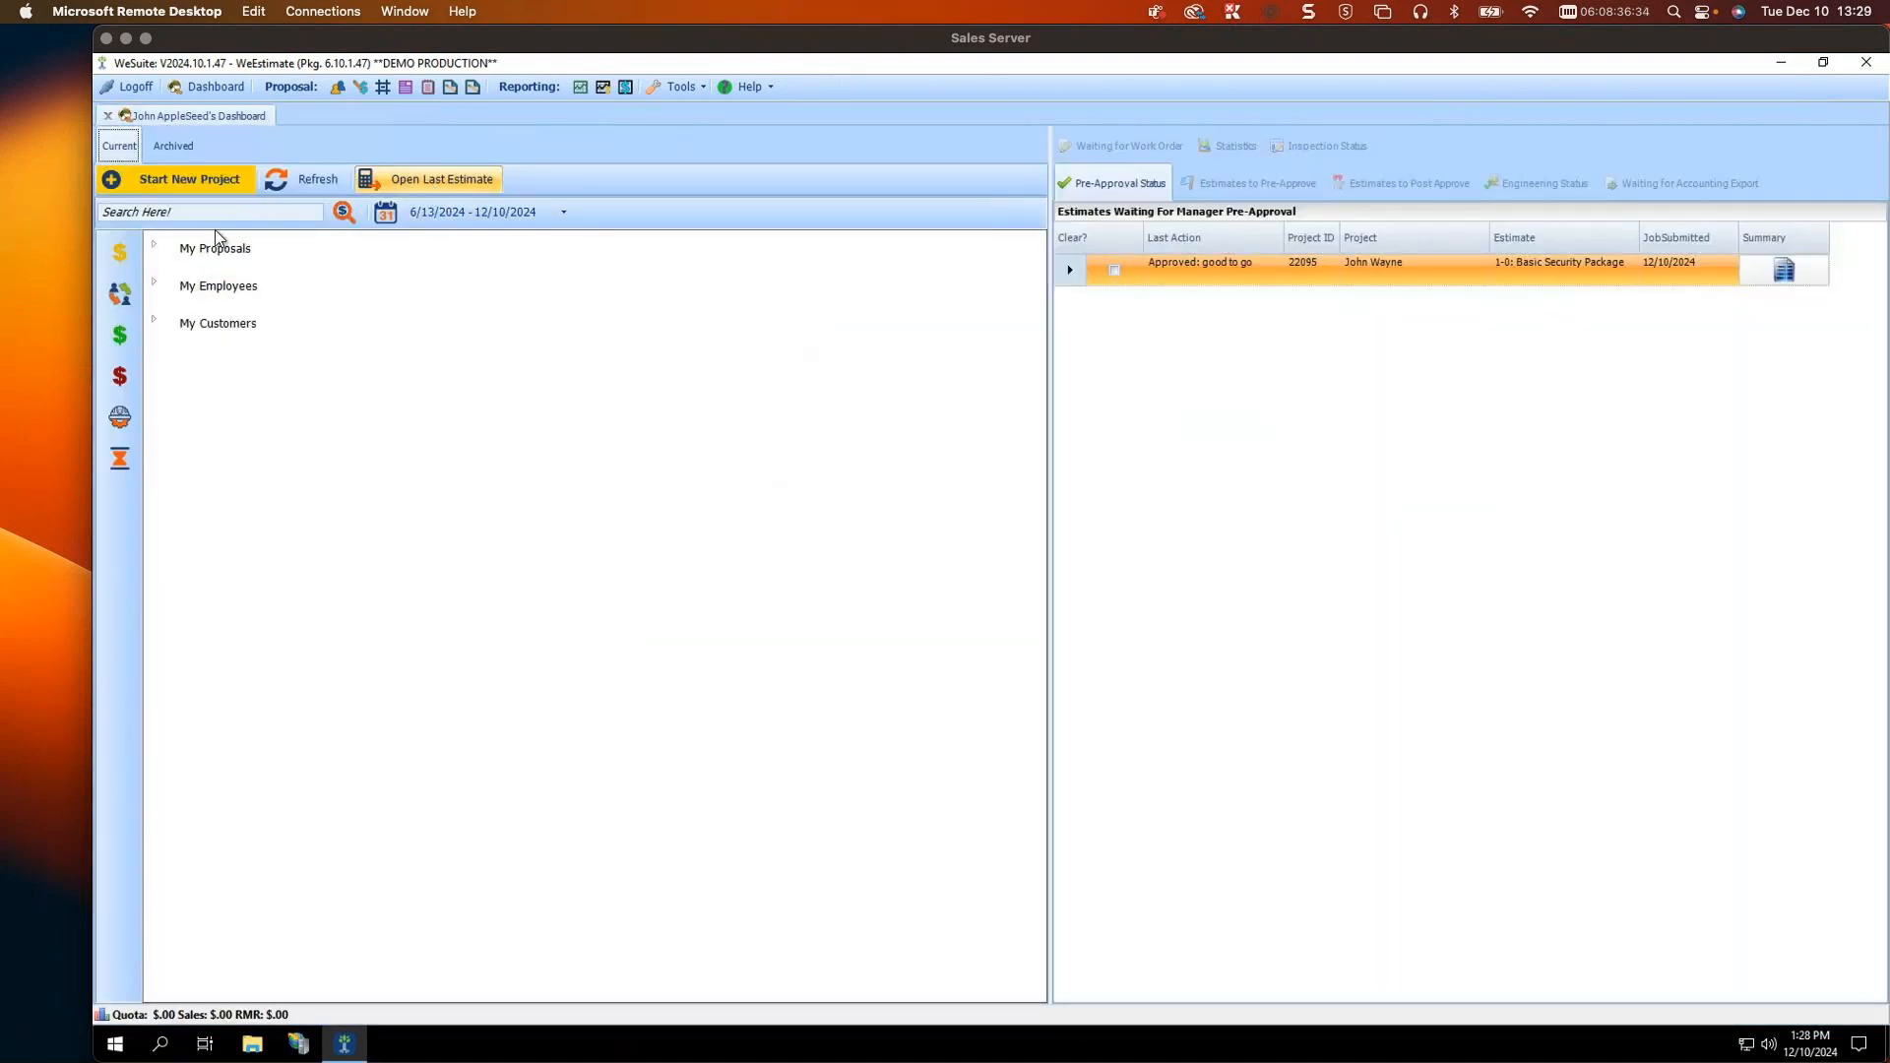
left_click(155, 248)
left_click(186, 286)
left_click(337, 360)
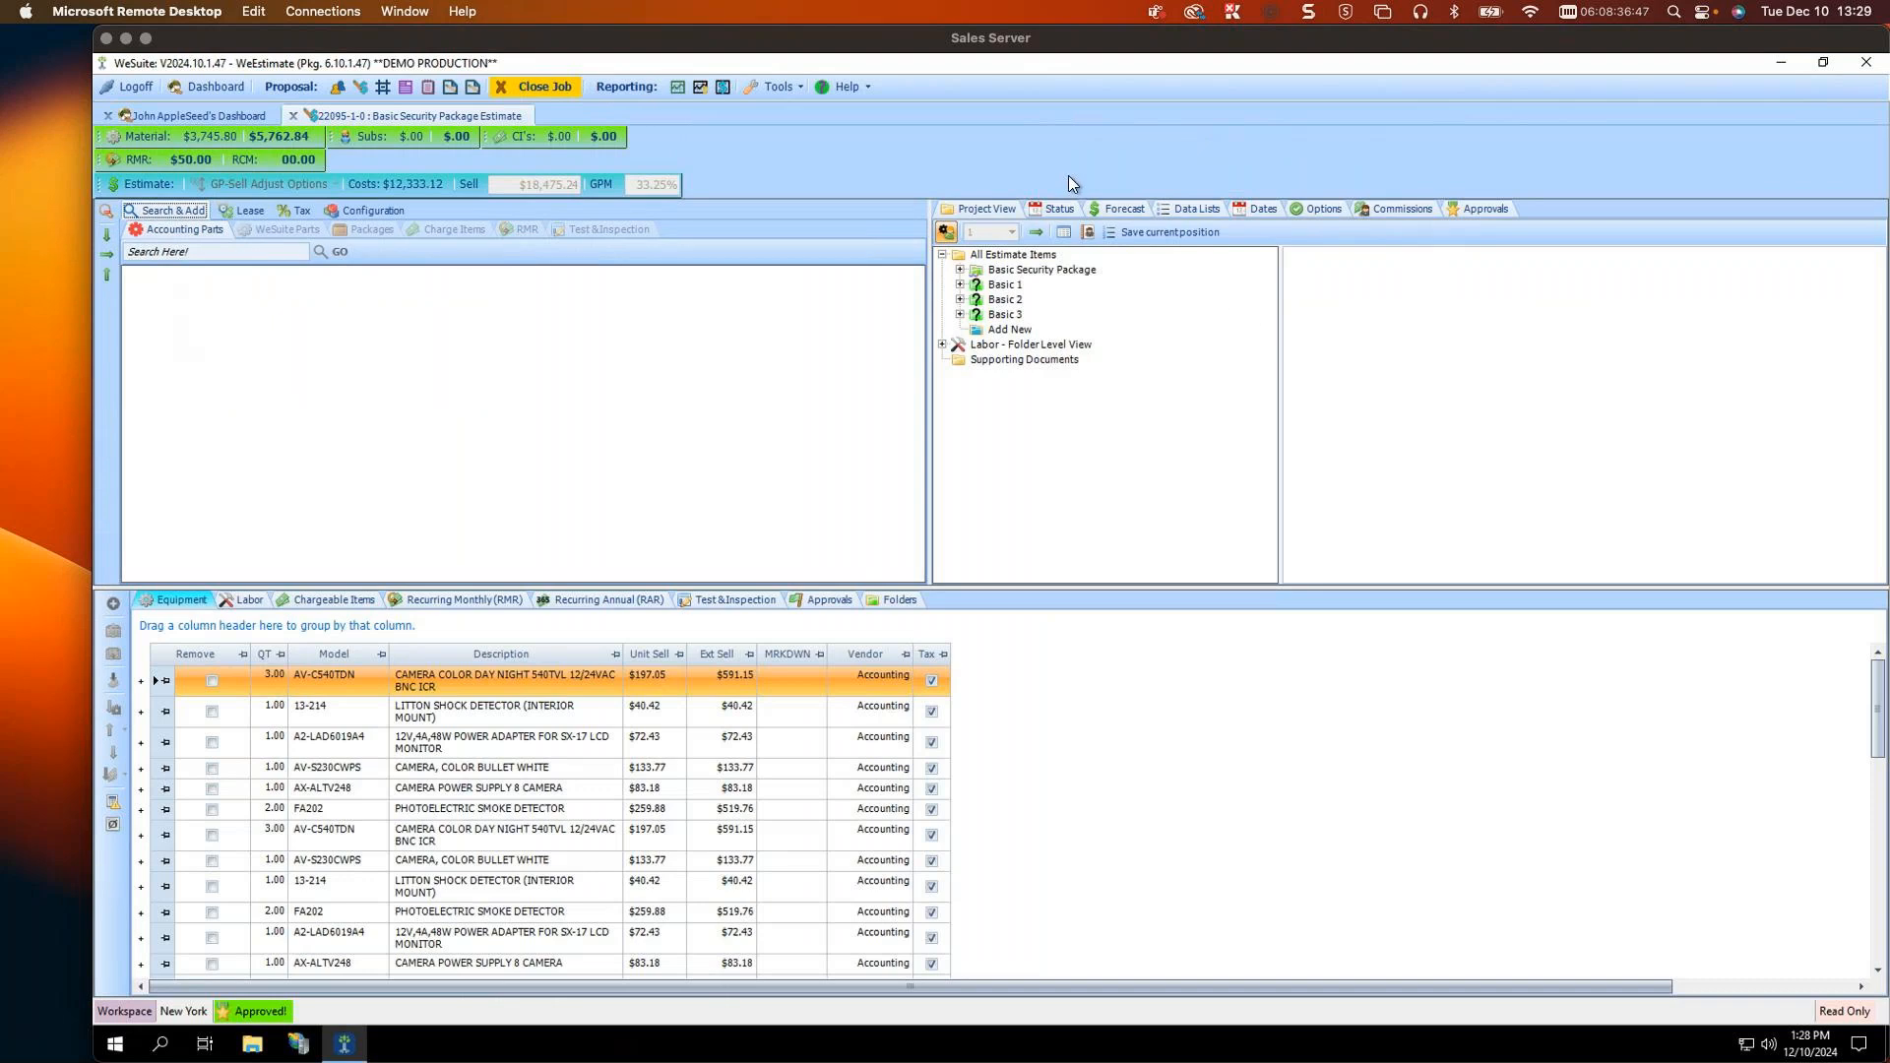
Step: Turn off Use Job Types for the Sales Manager Approval post-approval system in System Configuration
left_click(767, 89)
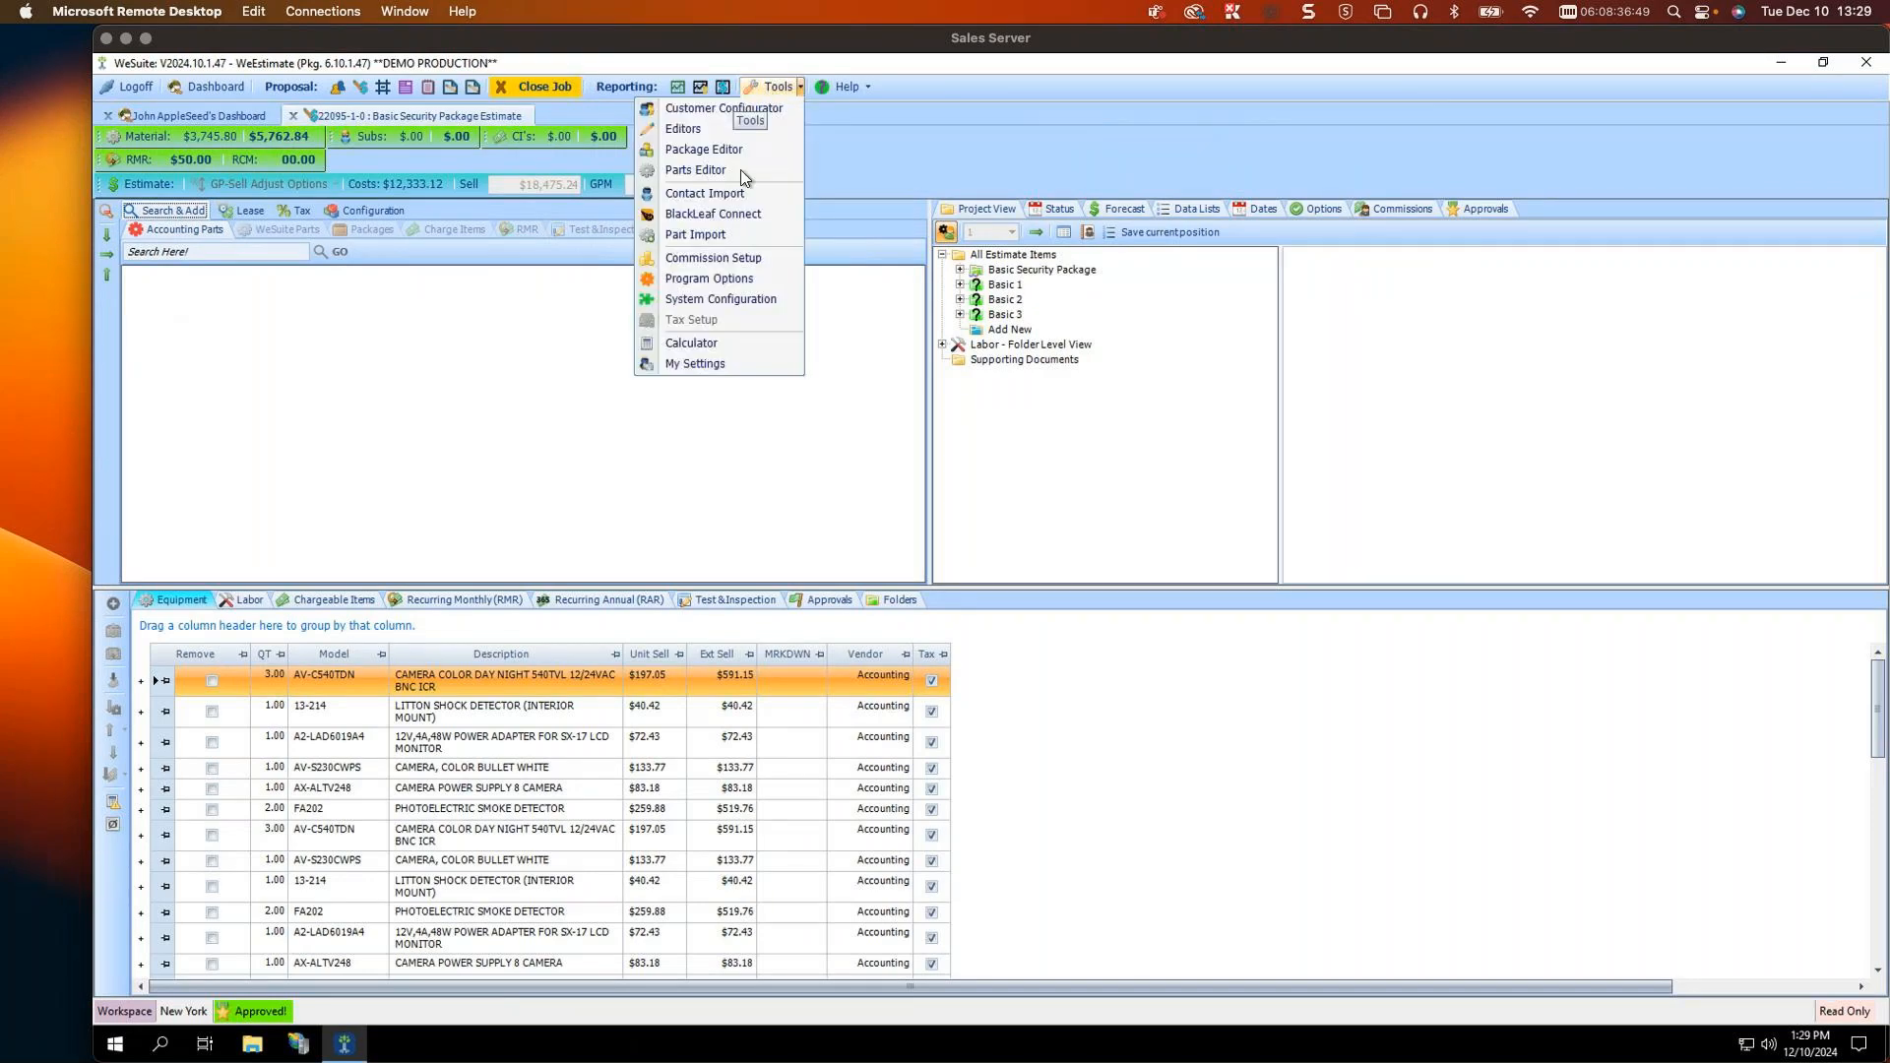
left_click(682, 300)
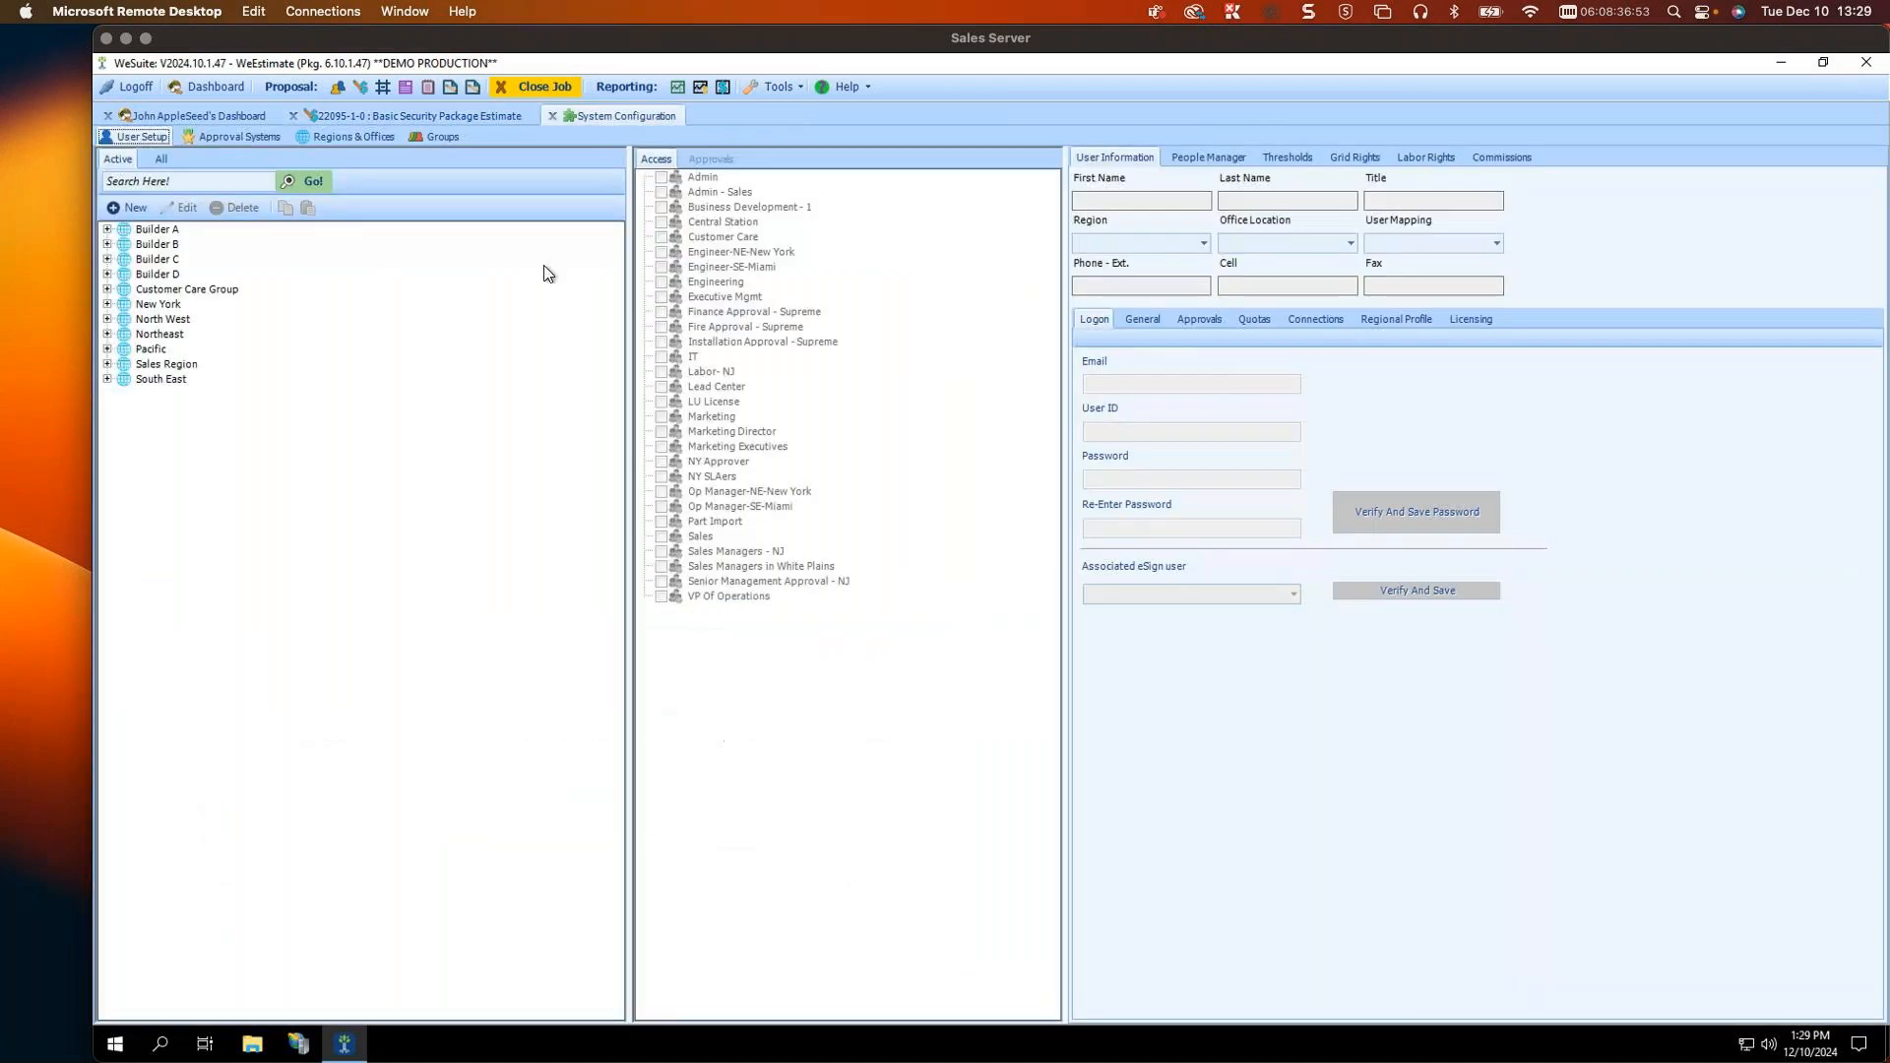
left_click(232, 137)
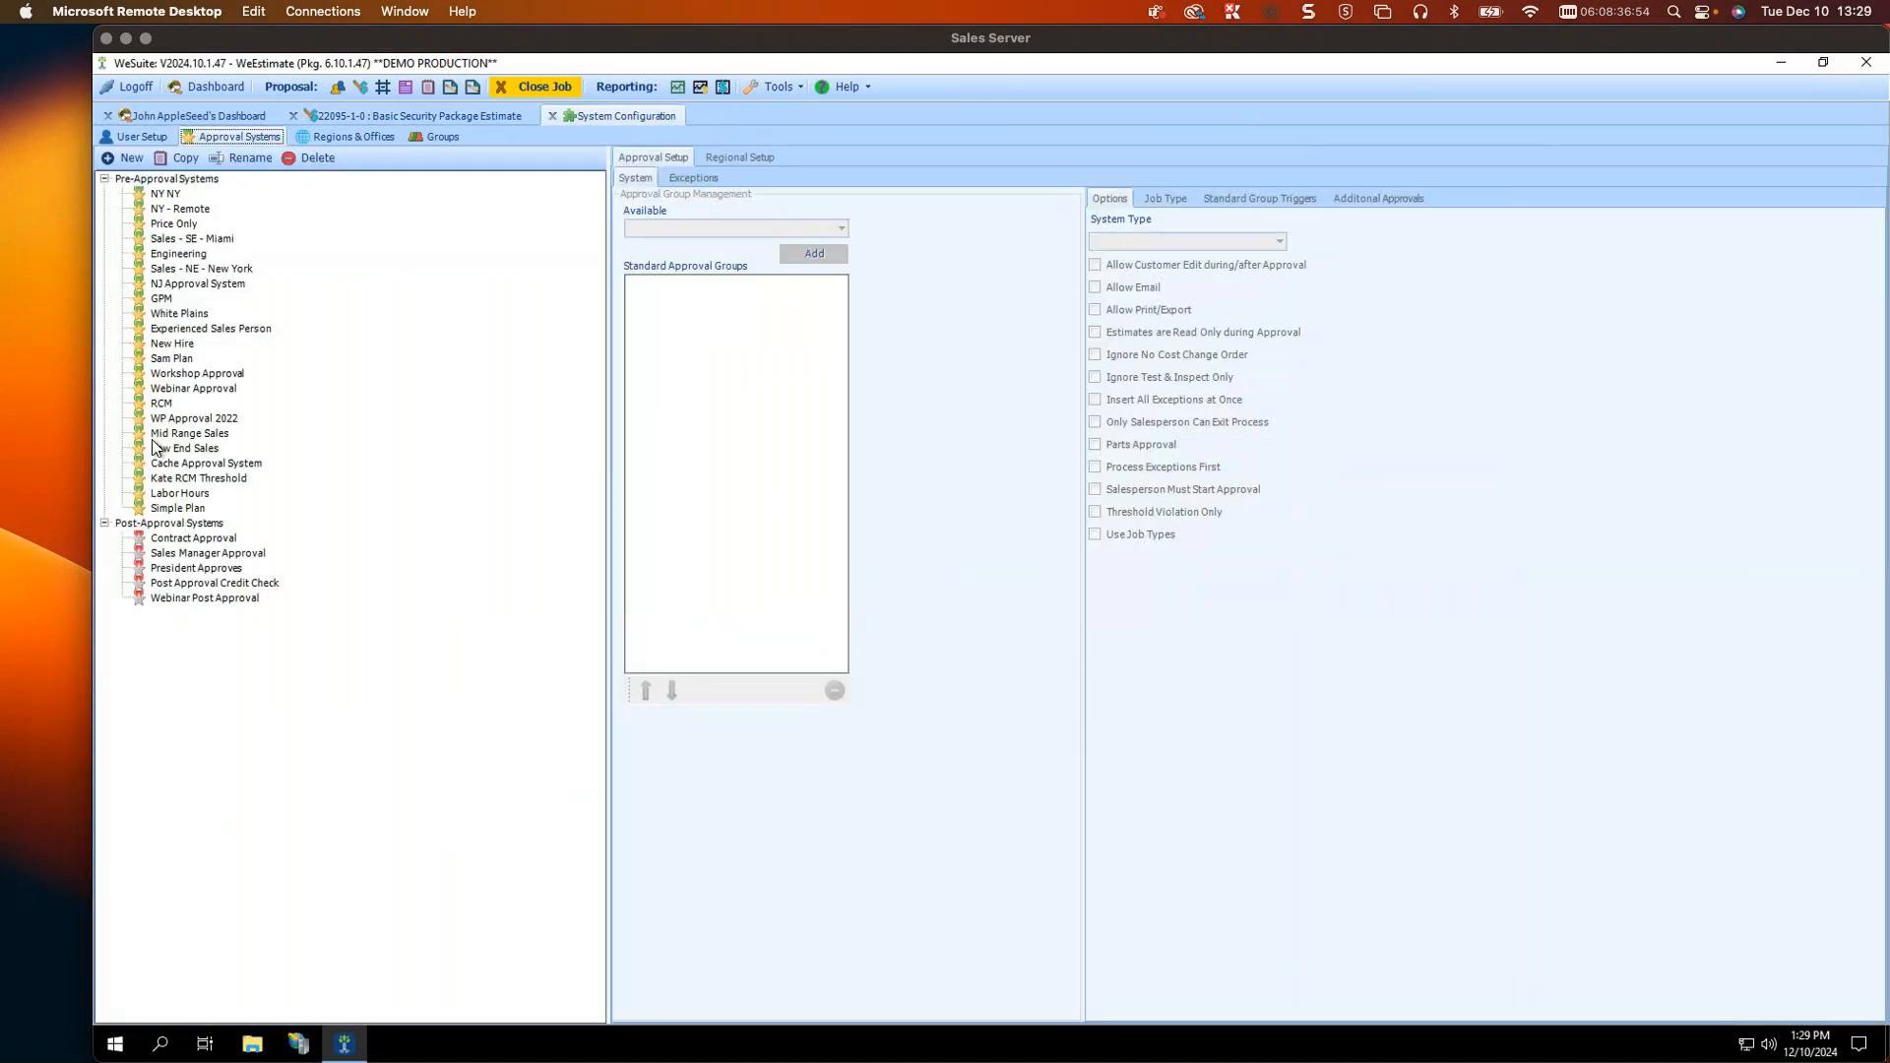
left_click(205, 554)
left_click(1097, 446)
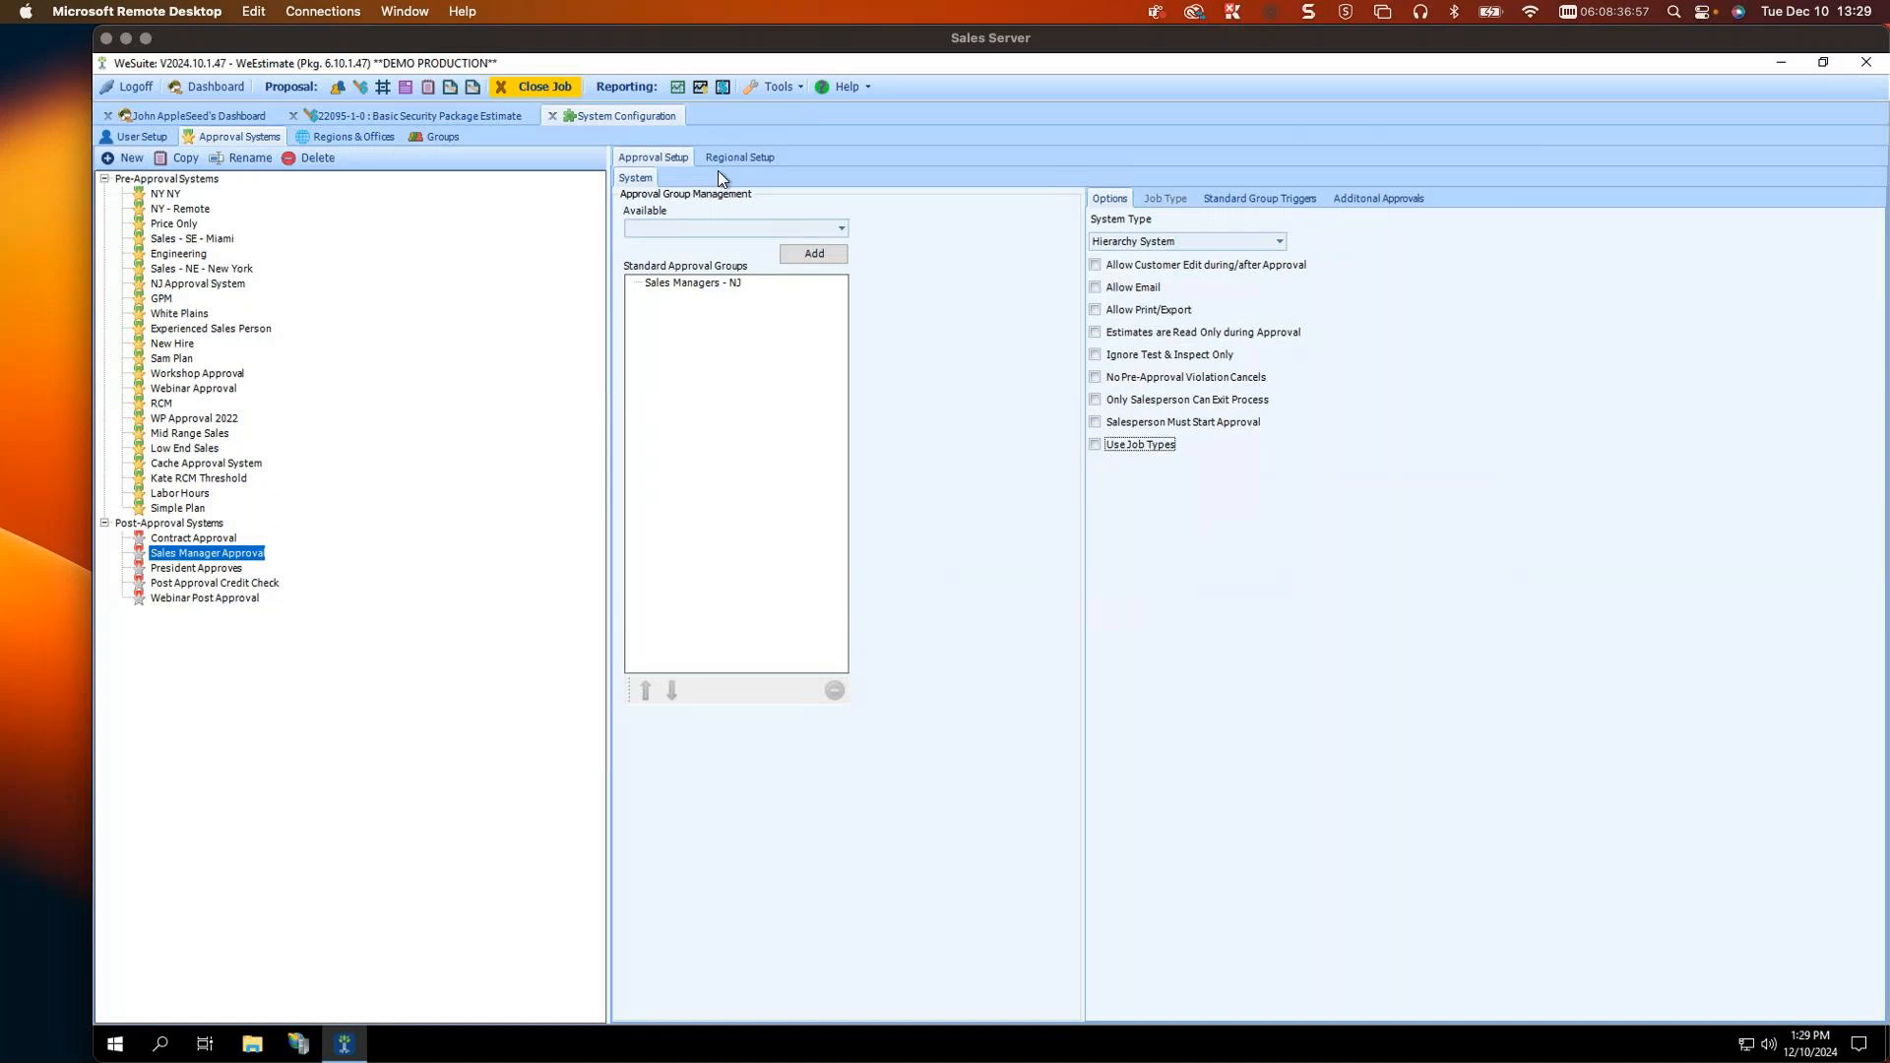
Step: Close the Basic Security Package estimate and reopen it from the dashboard
left_click(360, 116)
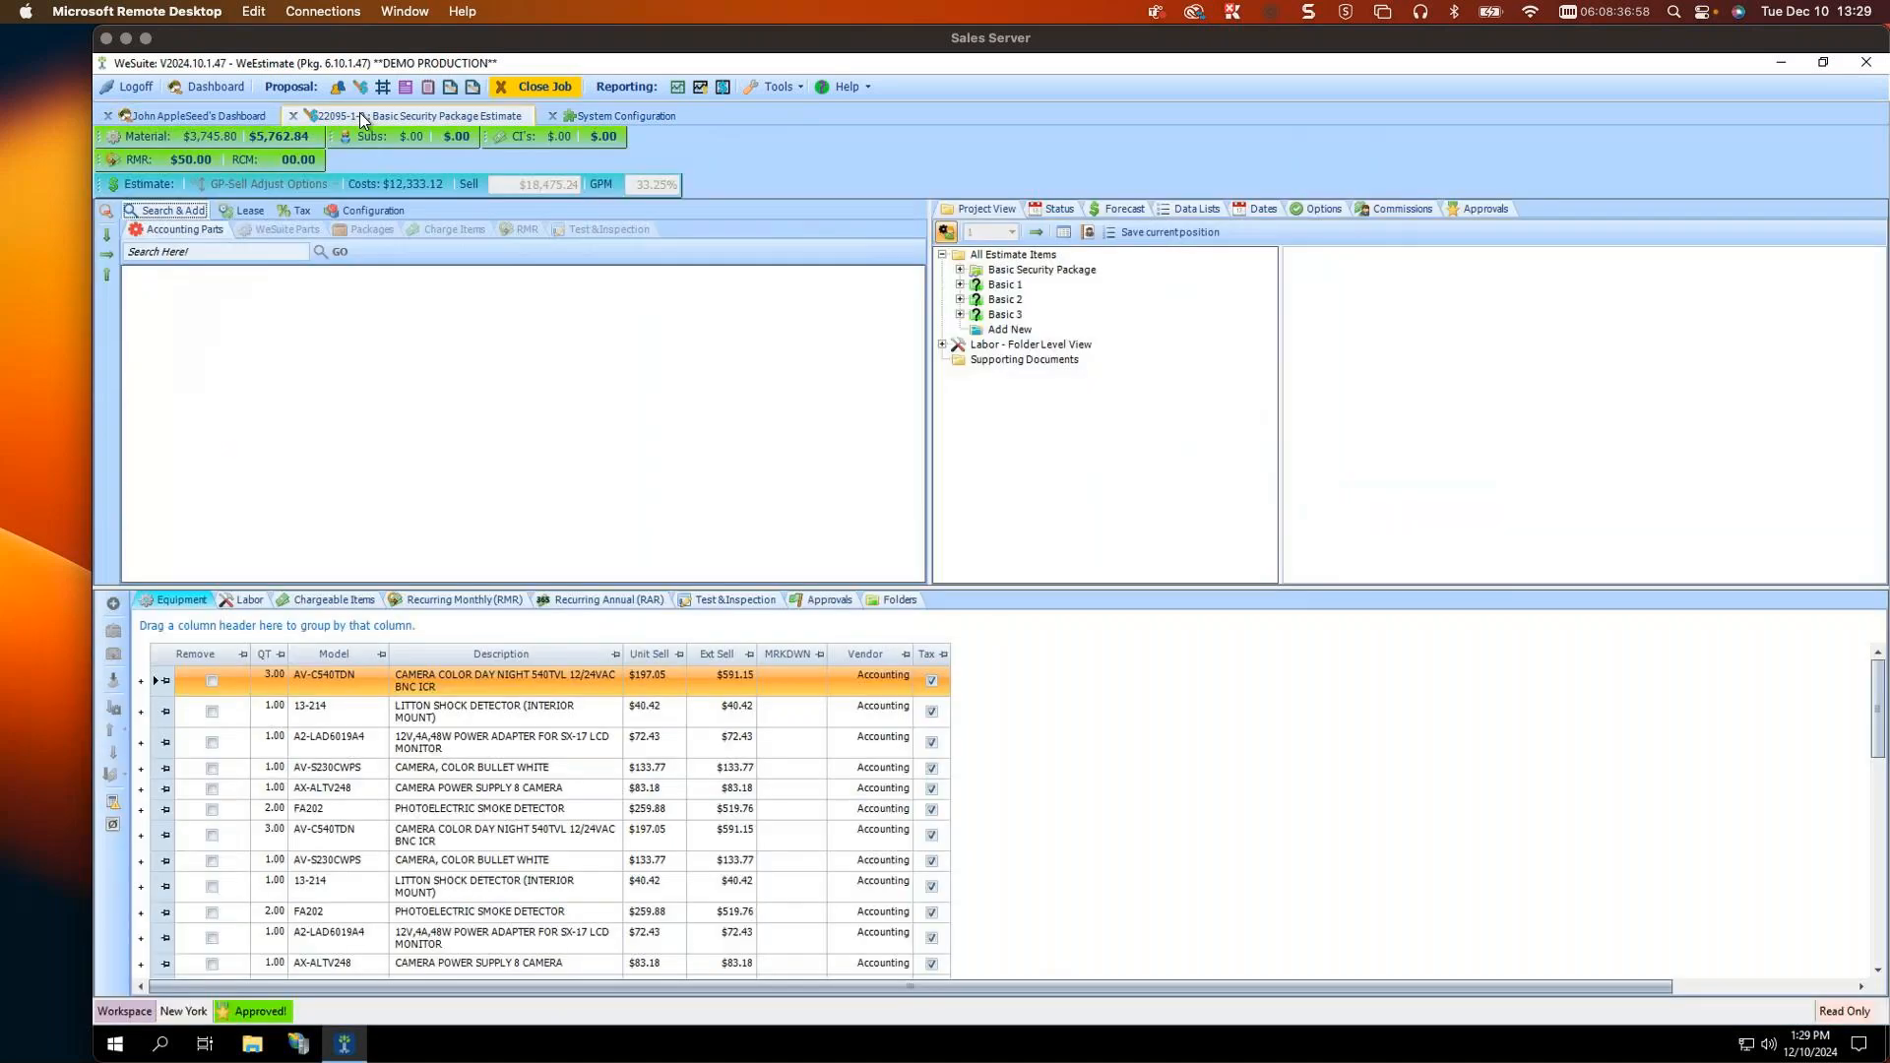
left_click(292, 116)
left_click(197, 116)
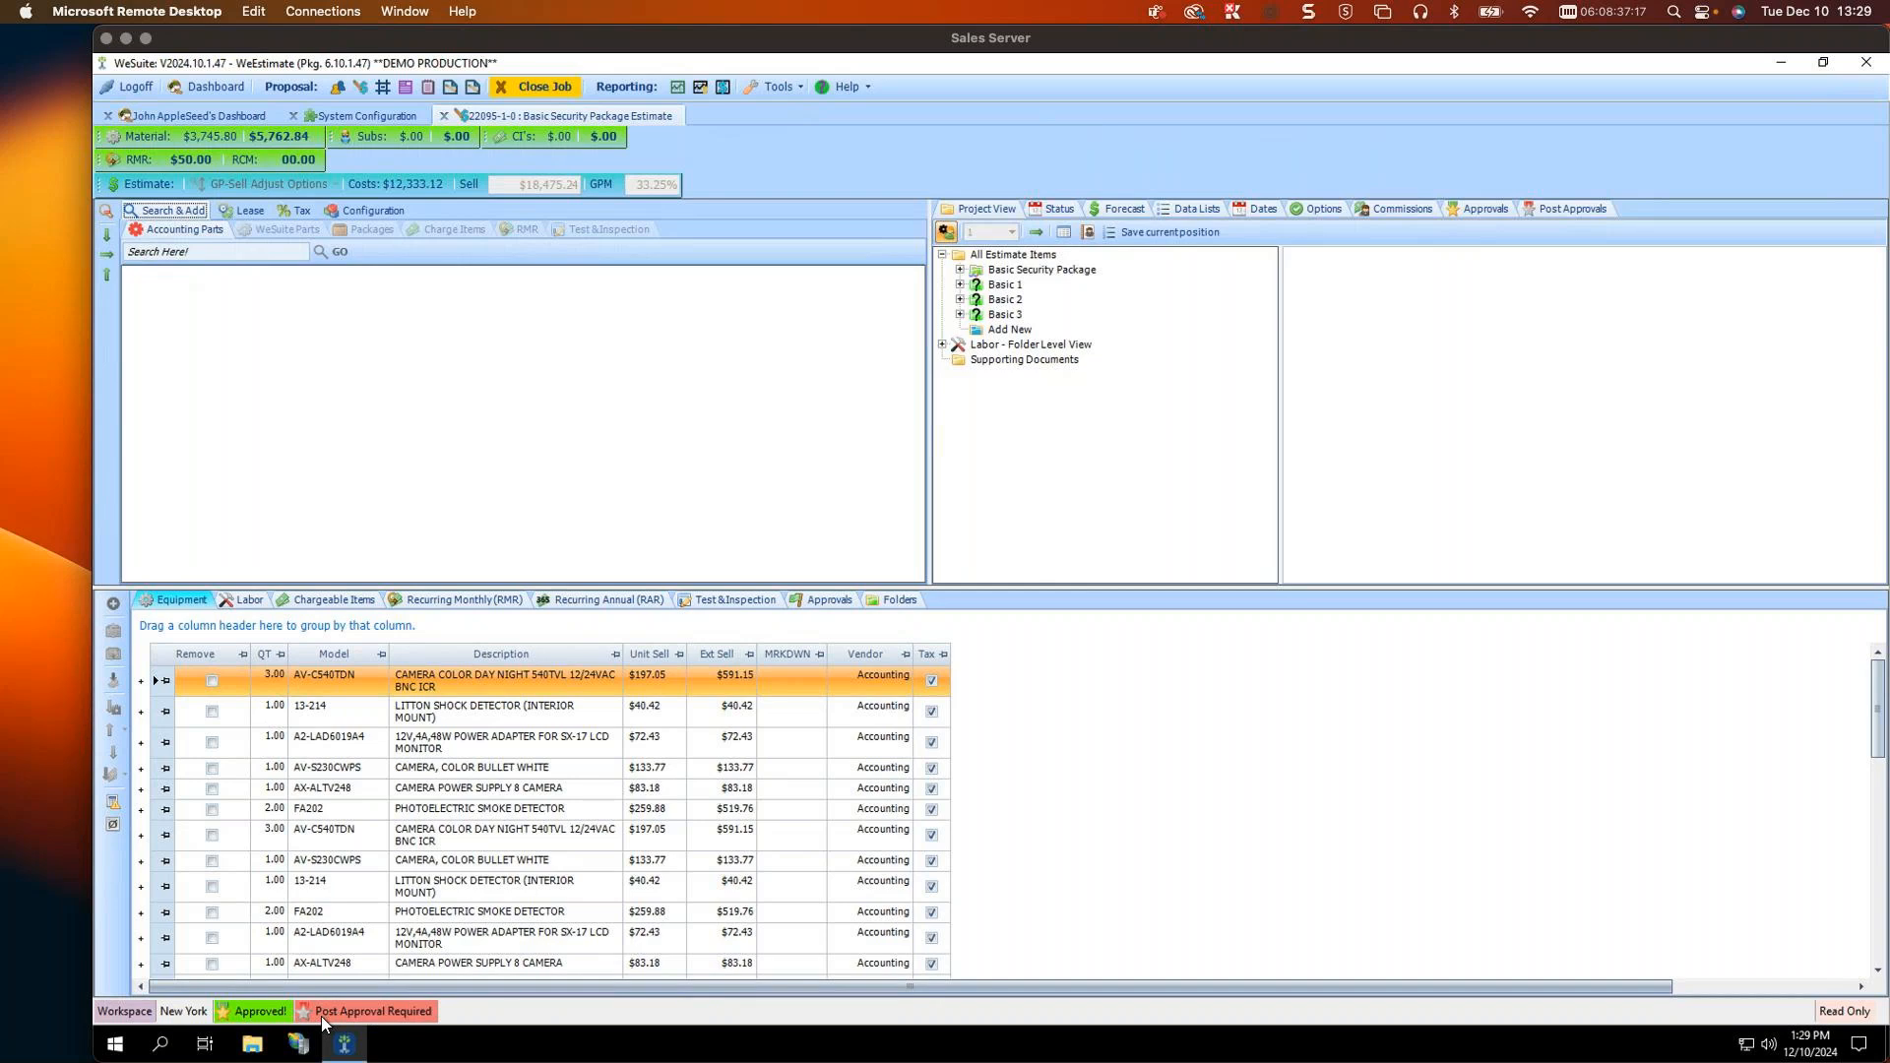
Step: Begin the estimate's post approval, creating a Basic Security Package quote document and choosing it as the winning quote
left_click(1543, 209)
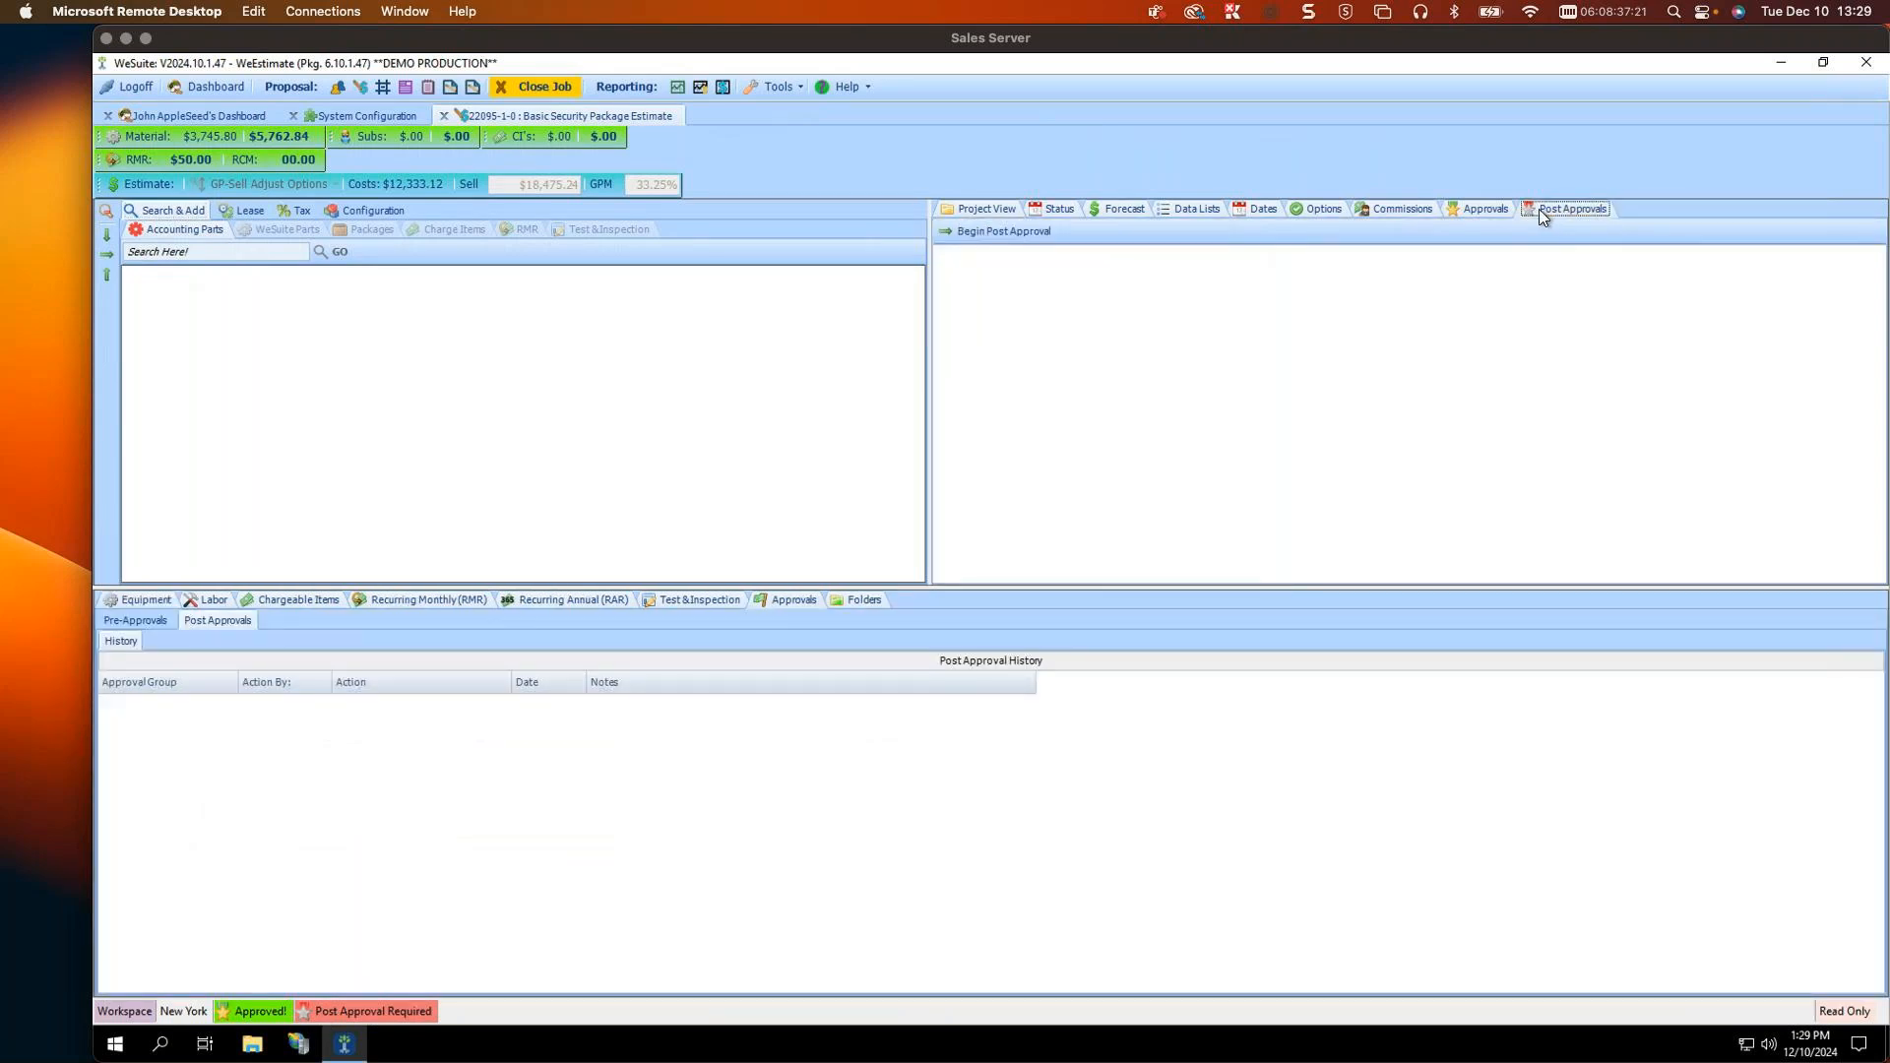
left_click(1020, 238)
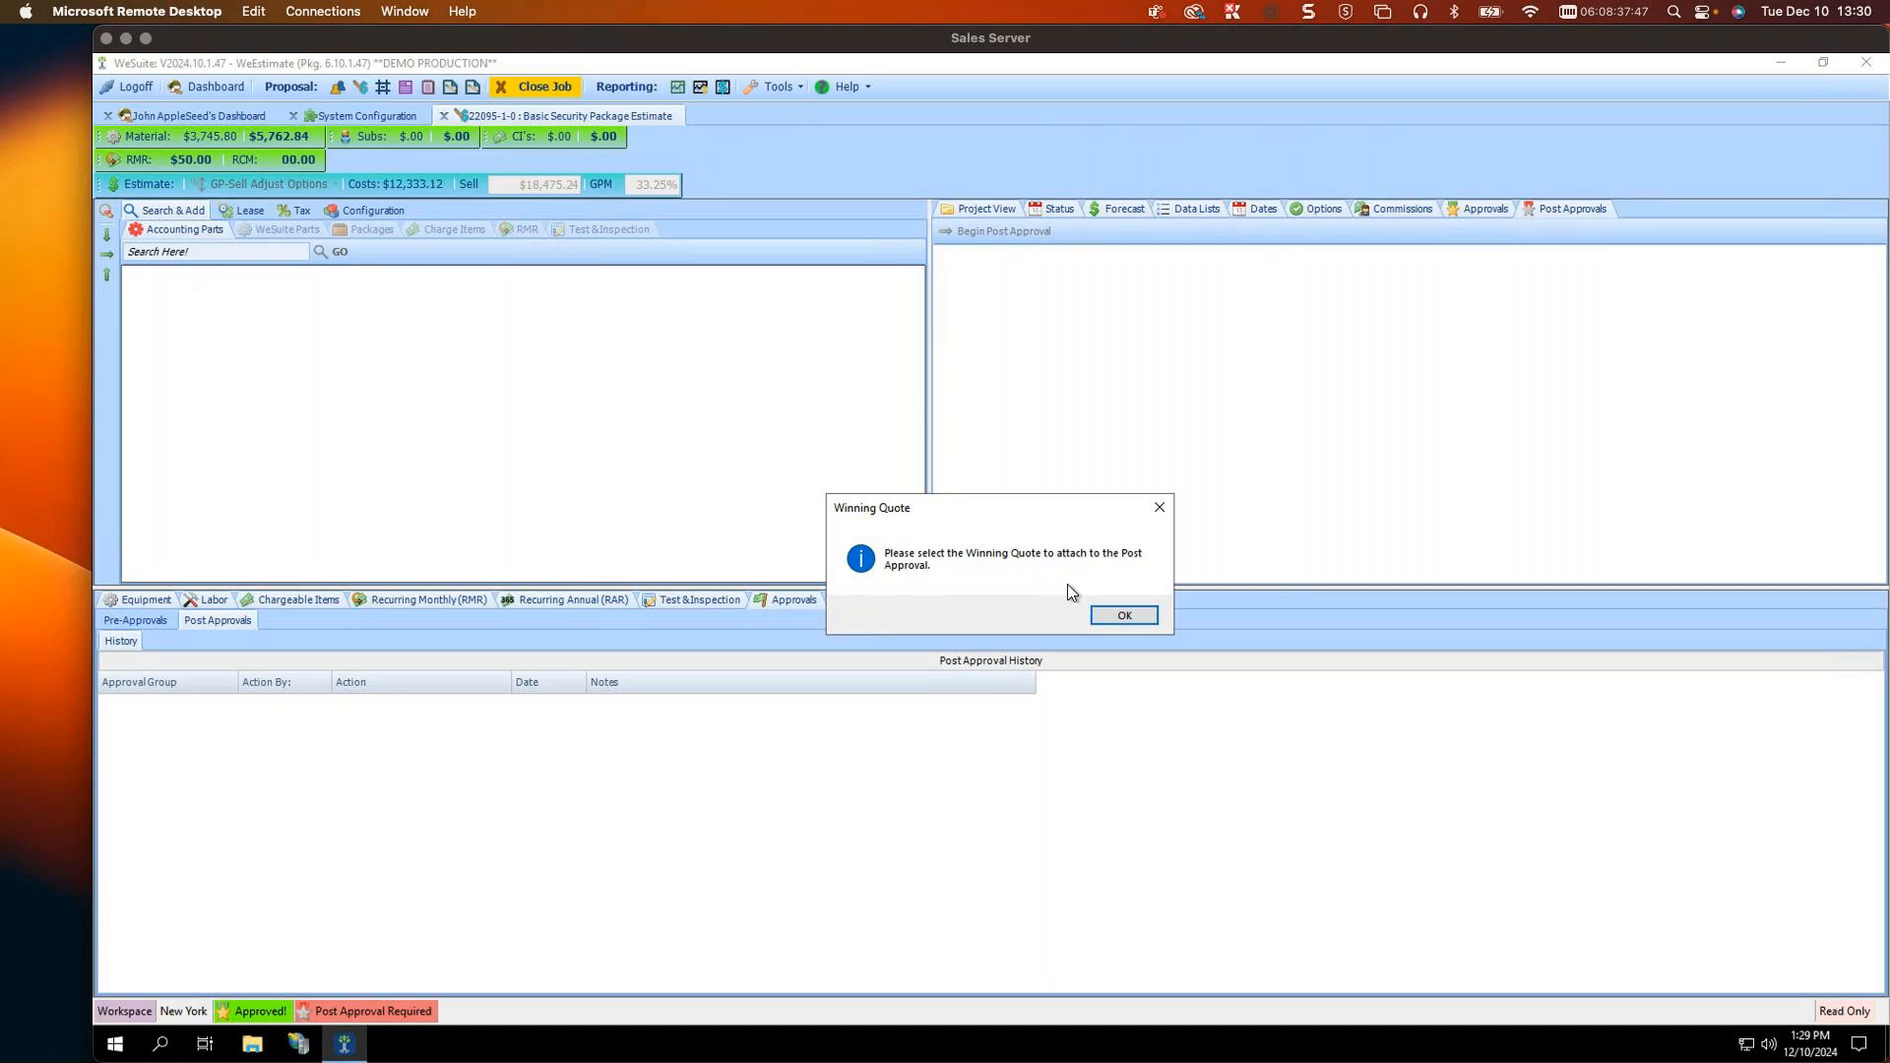
left_click(1124, 616)
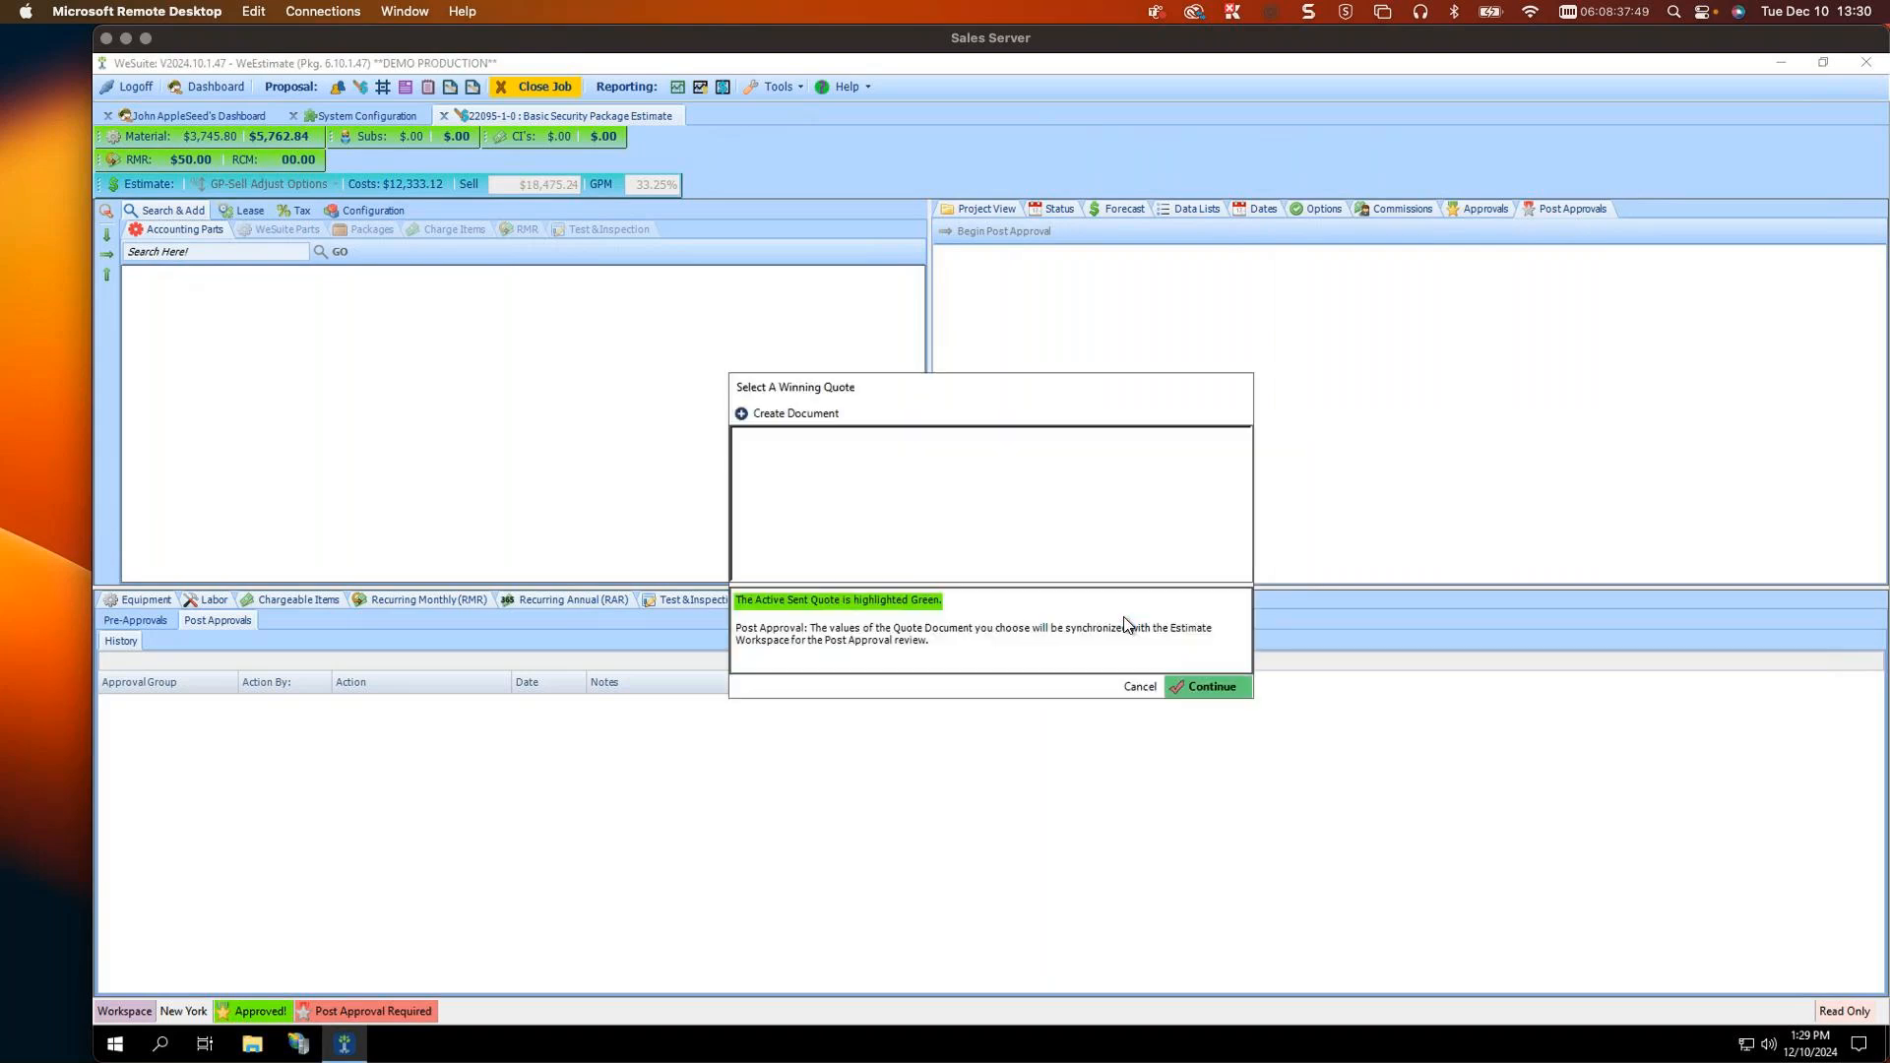
left_click(771, 415)
left_click(864, 590)
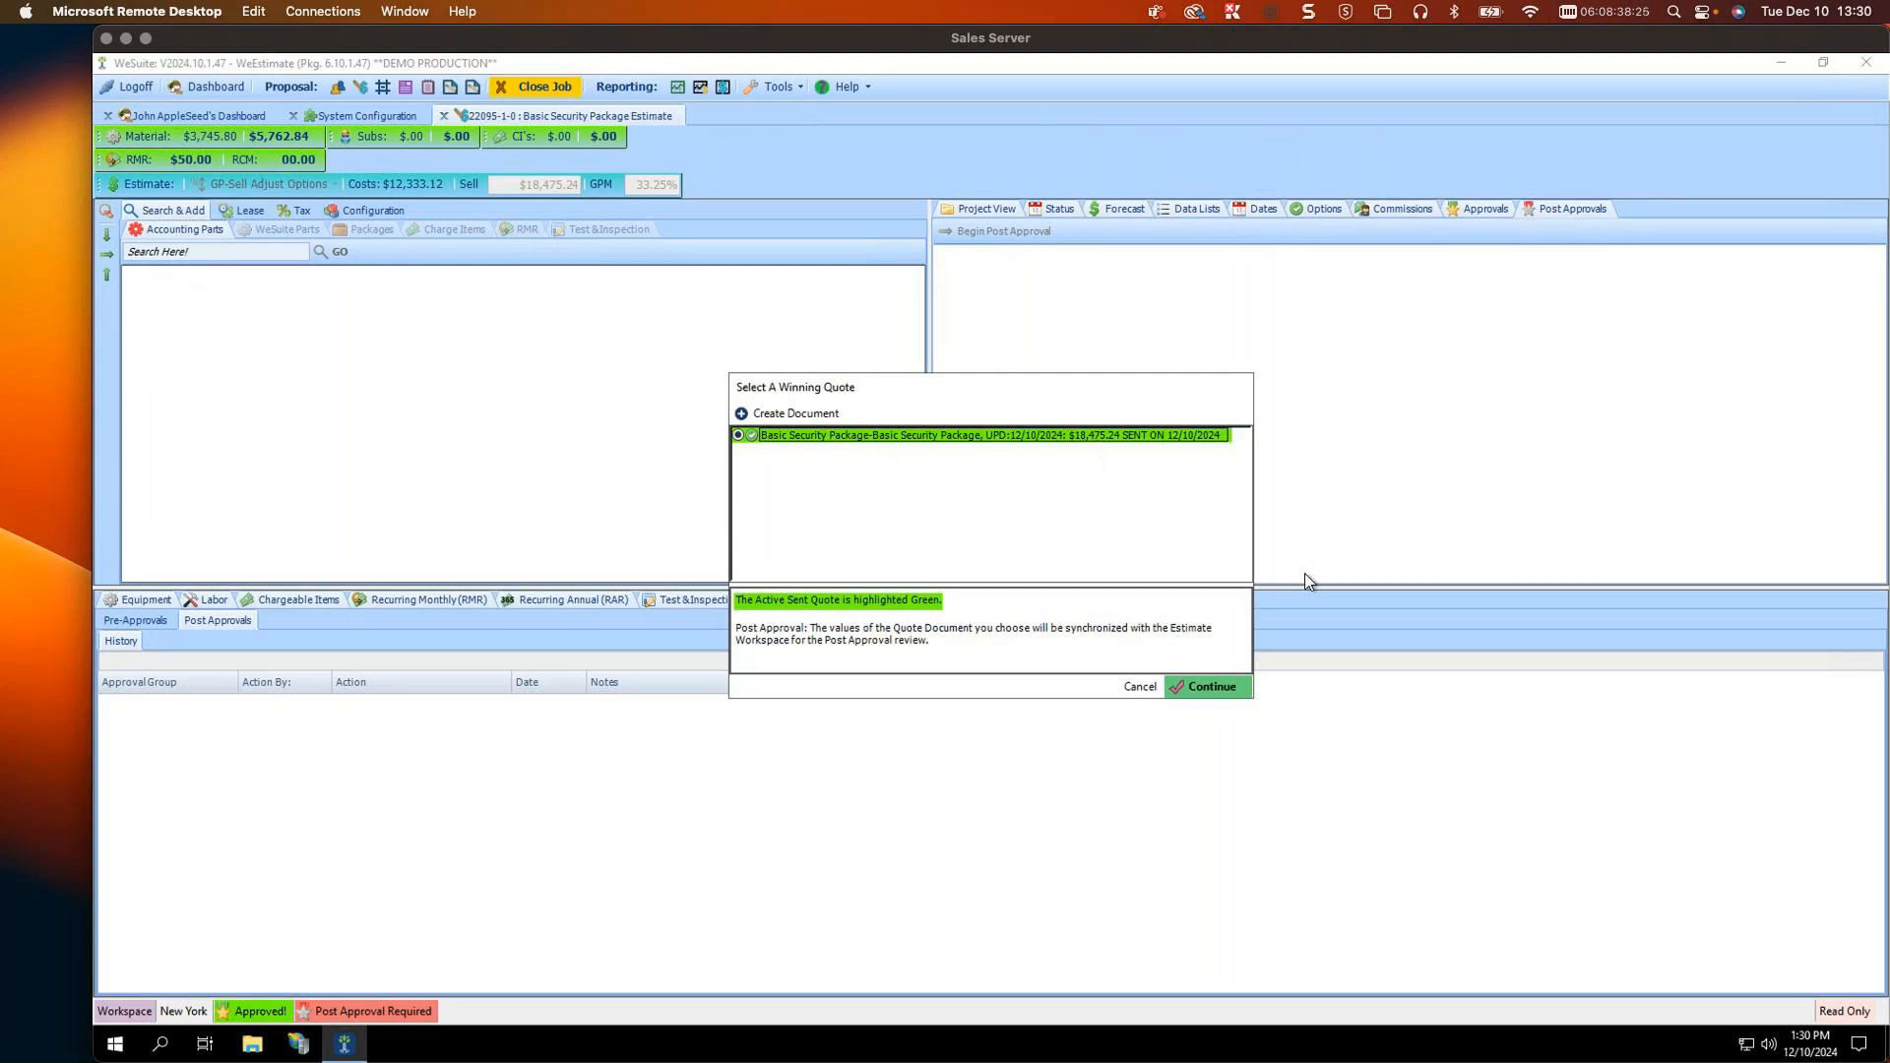
left_click(1195, 693)
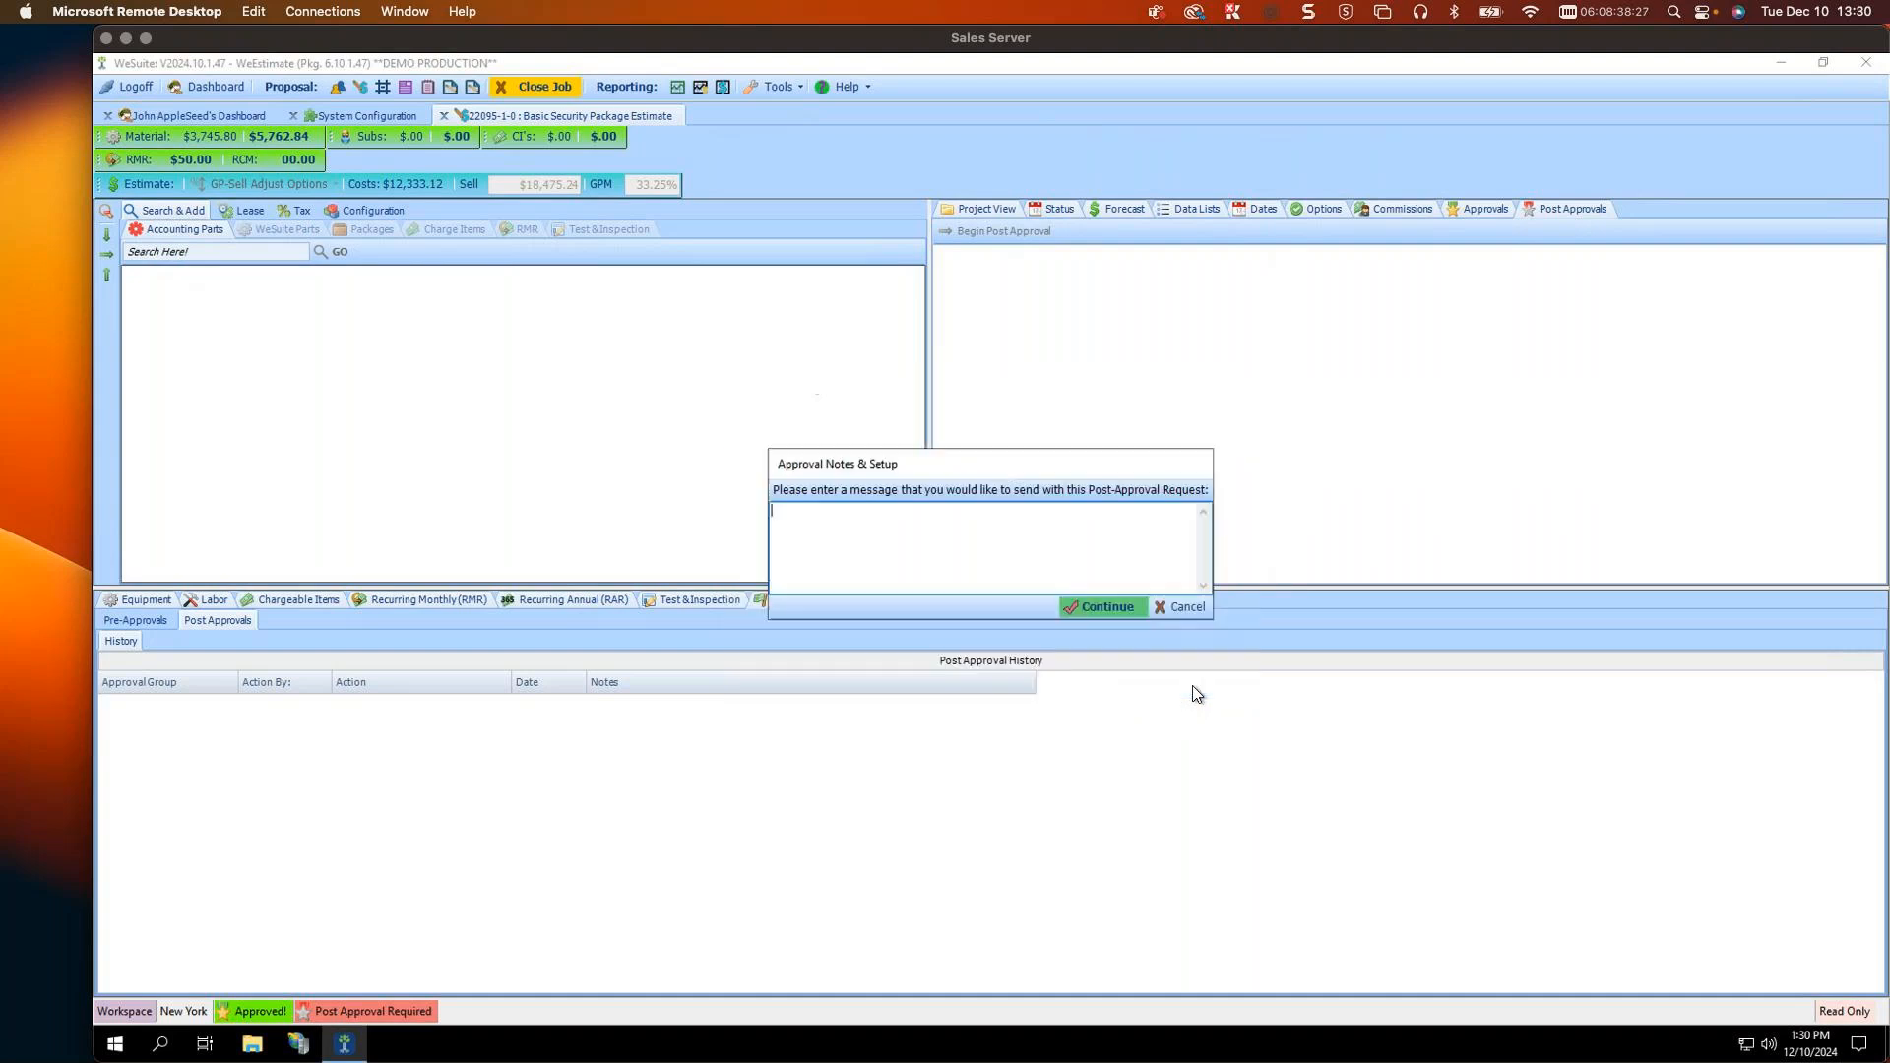
Step: Send the post-approval request with the message "please post approve"
type("please post approve")
key("Return")
left_click(1099, 607)
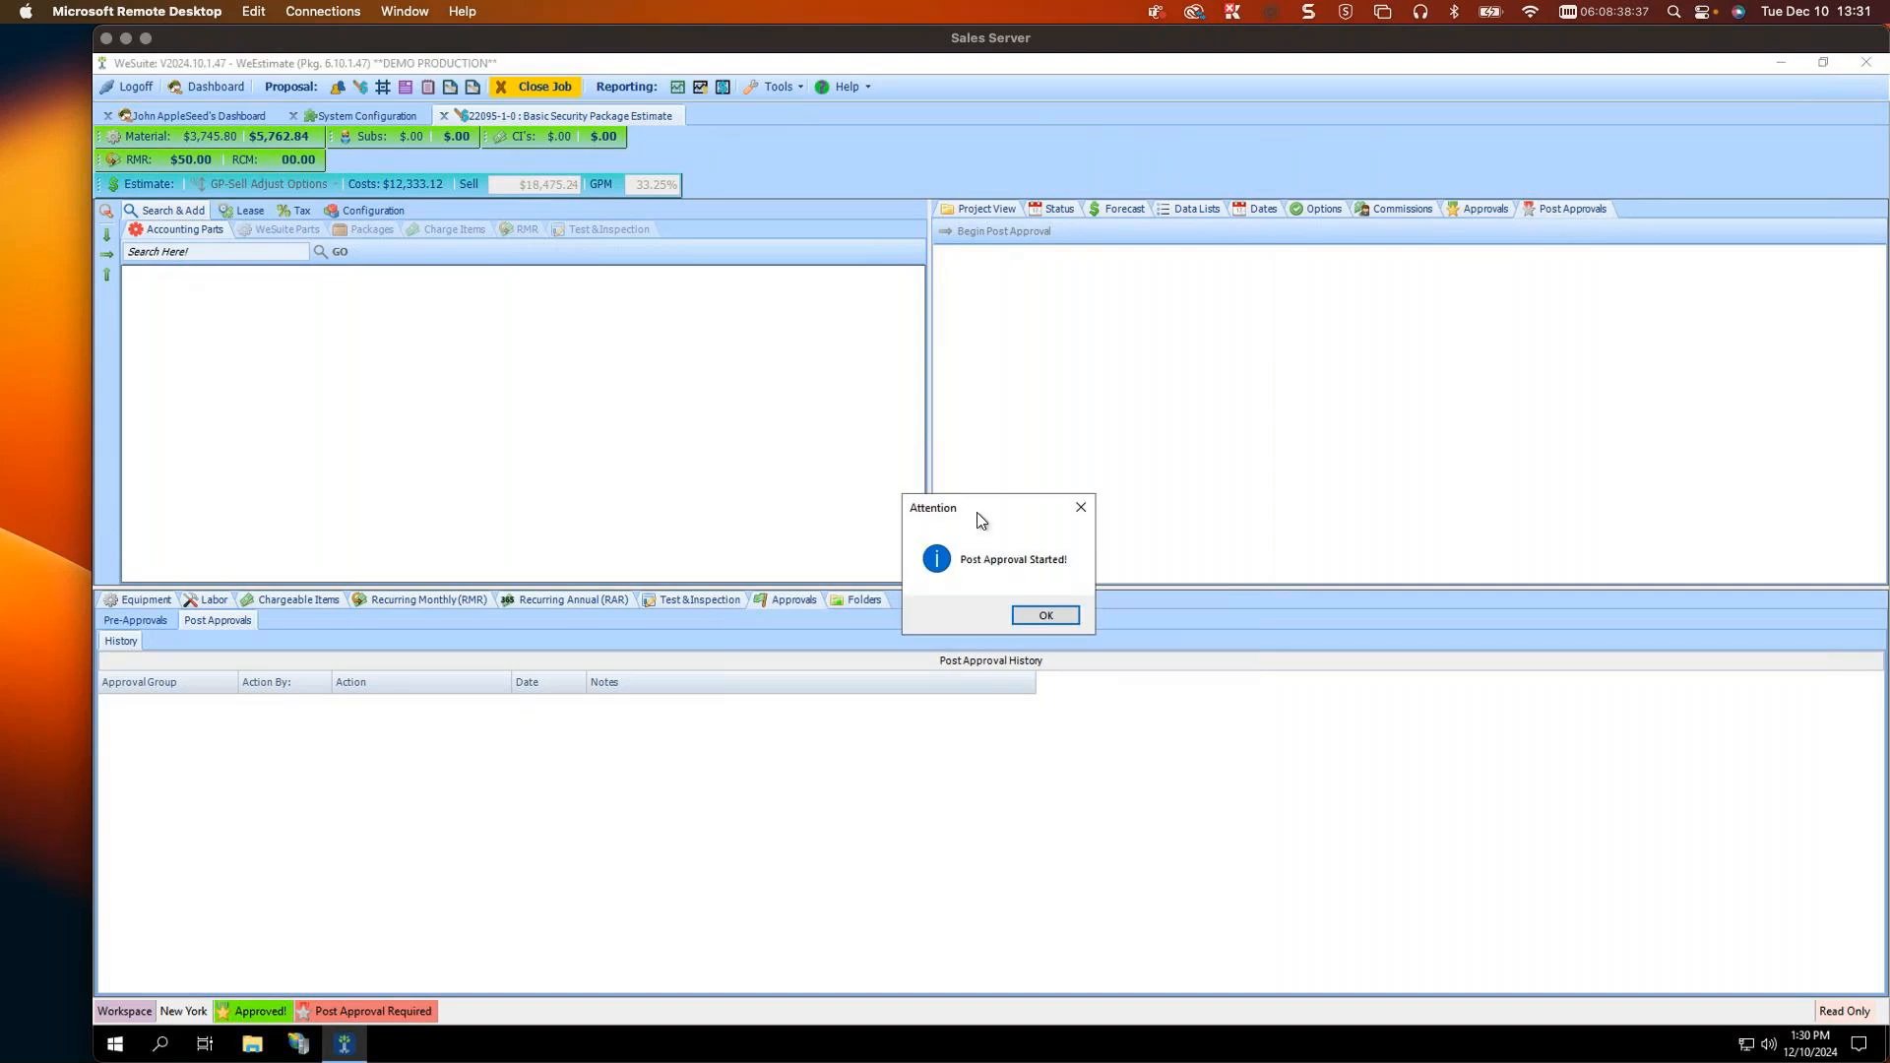
left_click(1072, 621)
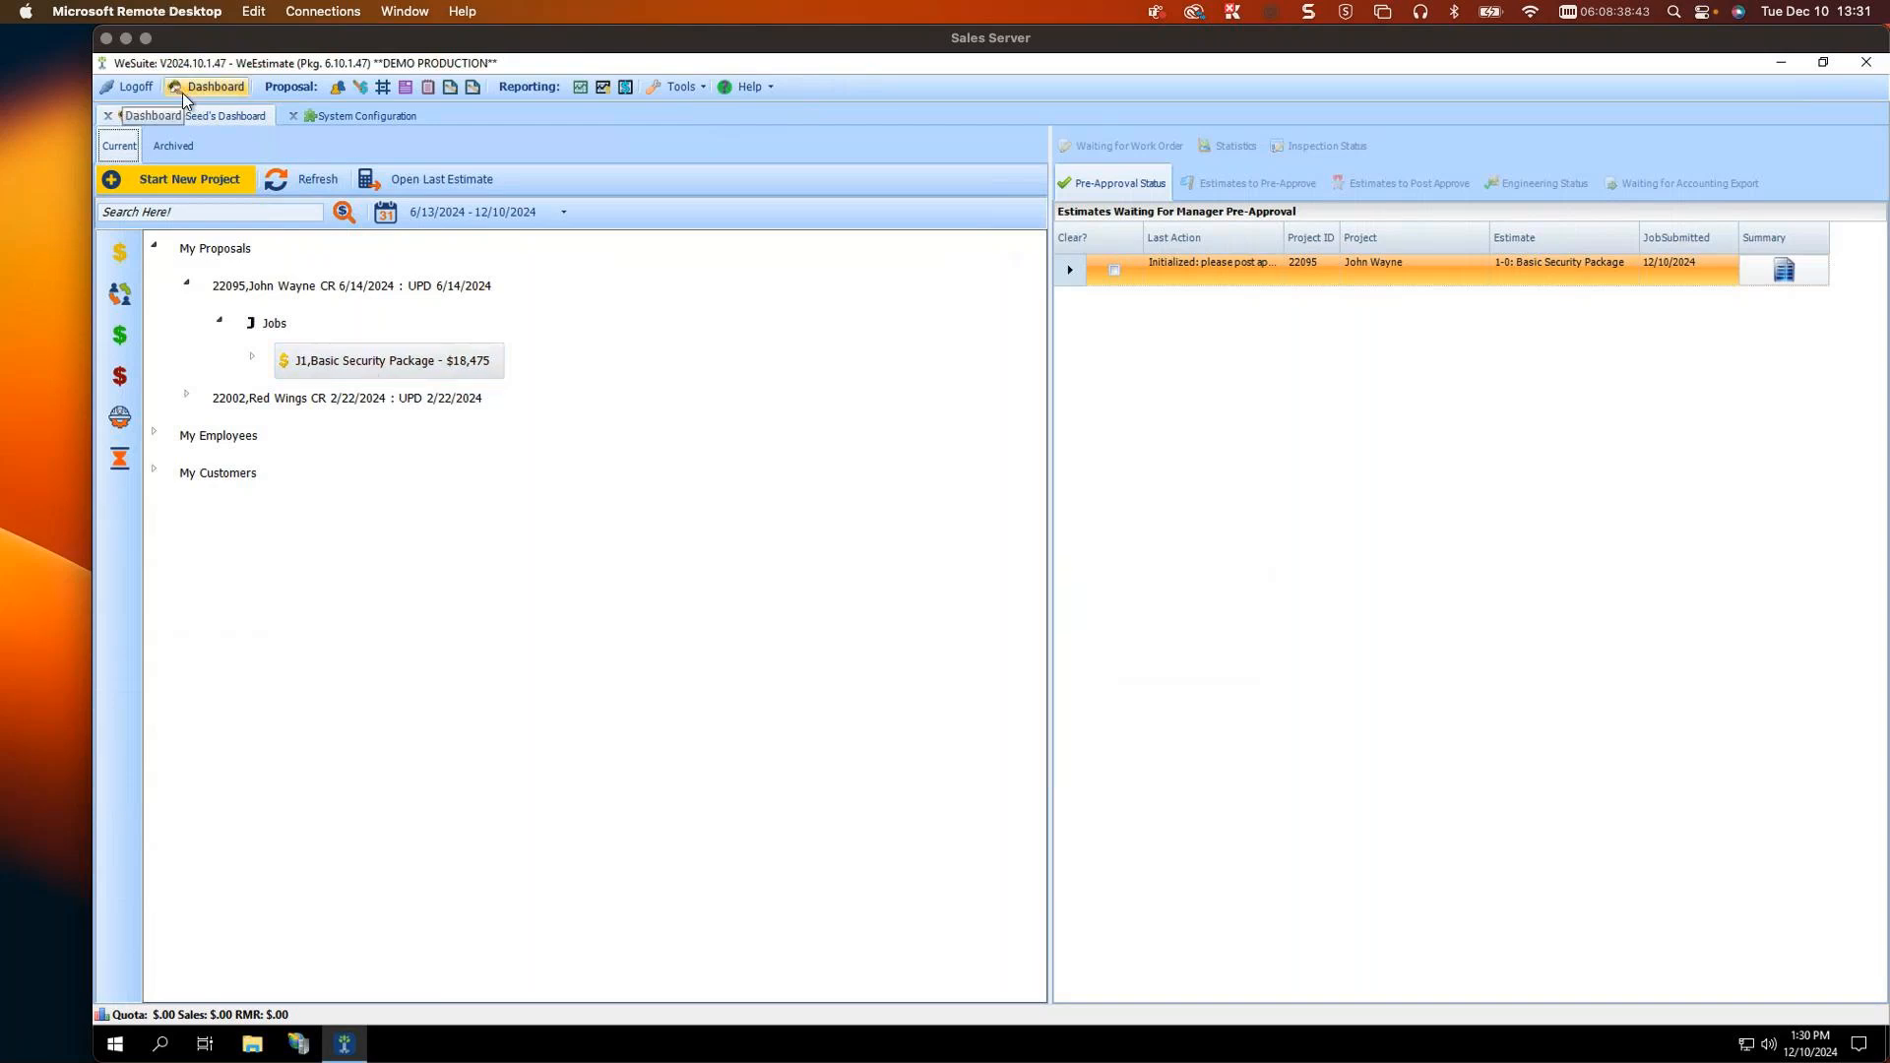
Step: Log off and log back in with the approving manager's username and account password
left_click(133, 89)
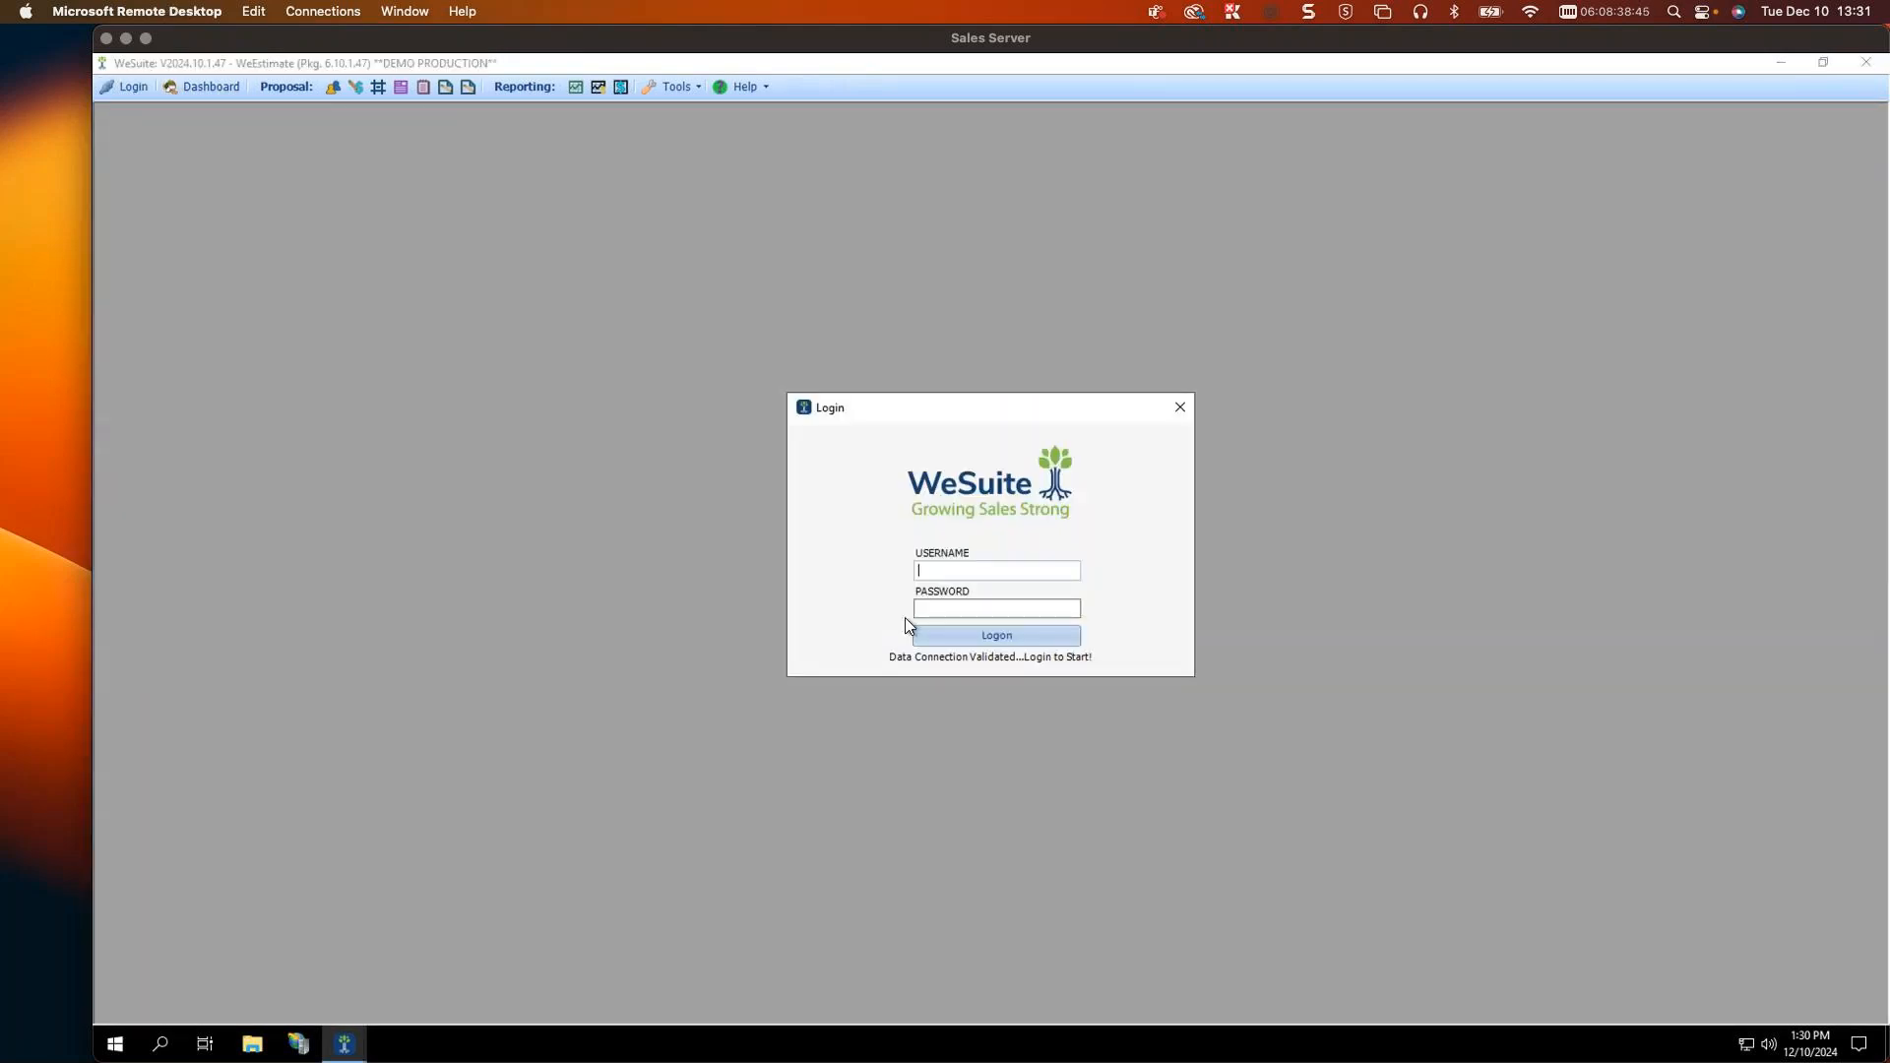
type("jowm")
key("Tab")
key("shift+Tab")
key("Delete")
type("em")
key("Tab")
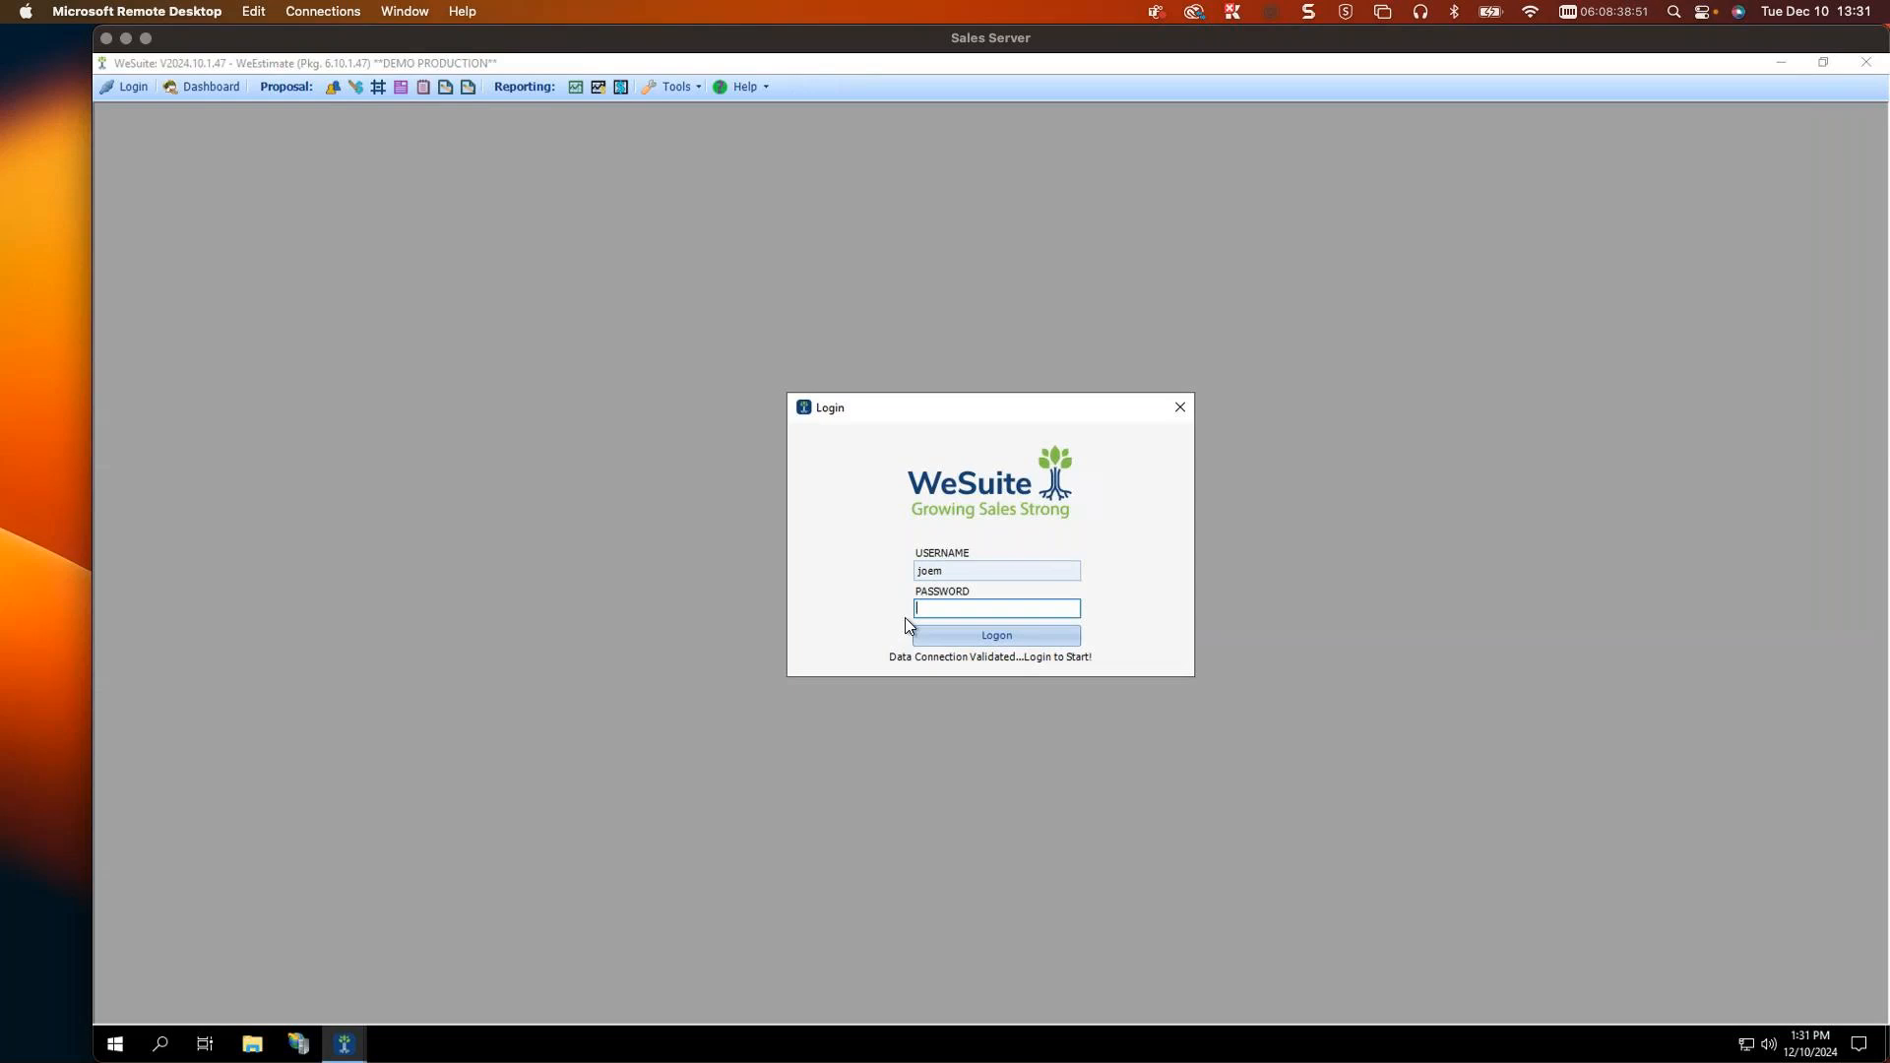
key("Return")
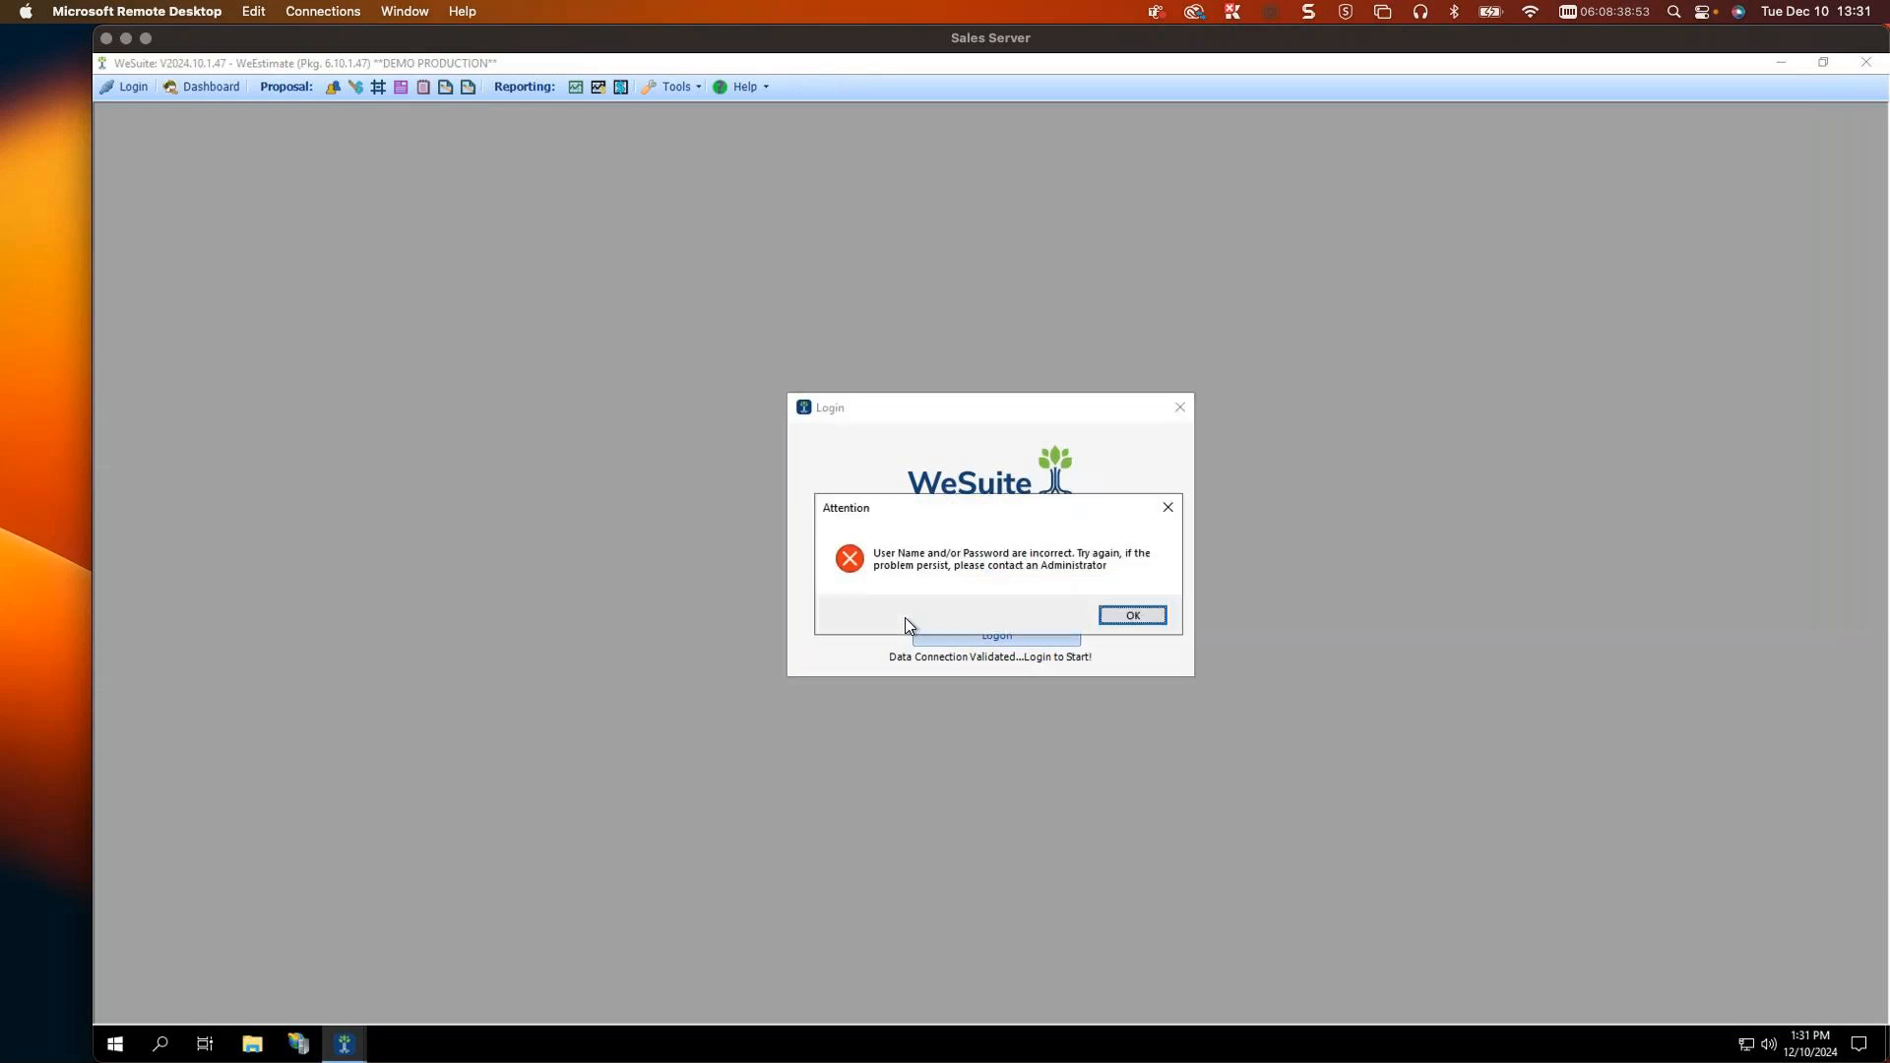
left_click(1127, 616)
double_click(956, 608)
type("*******")
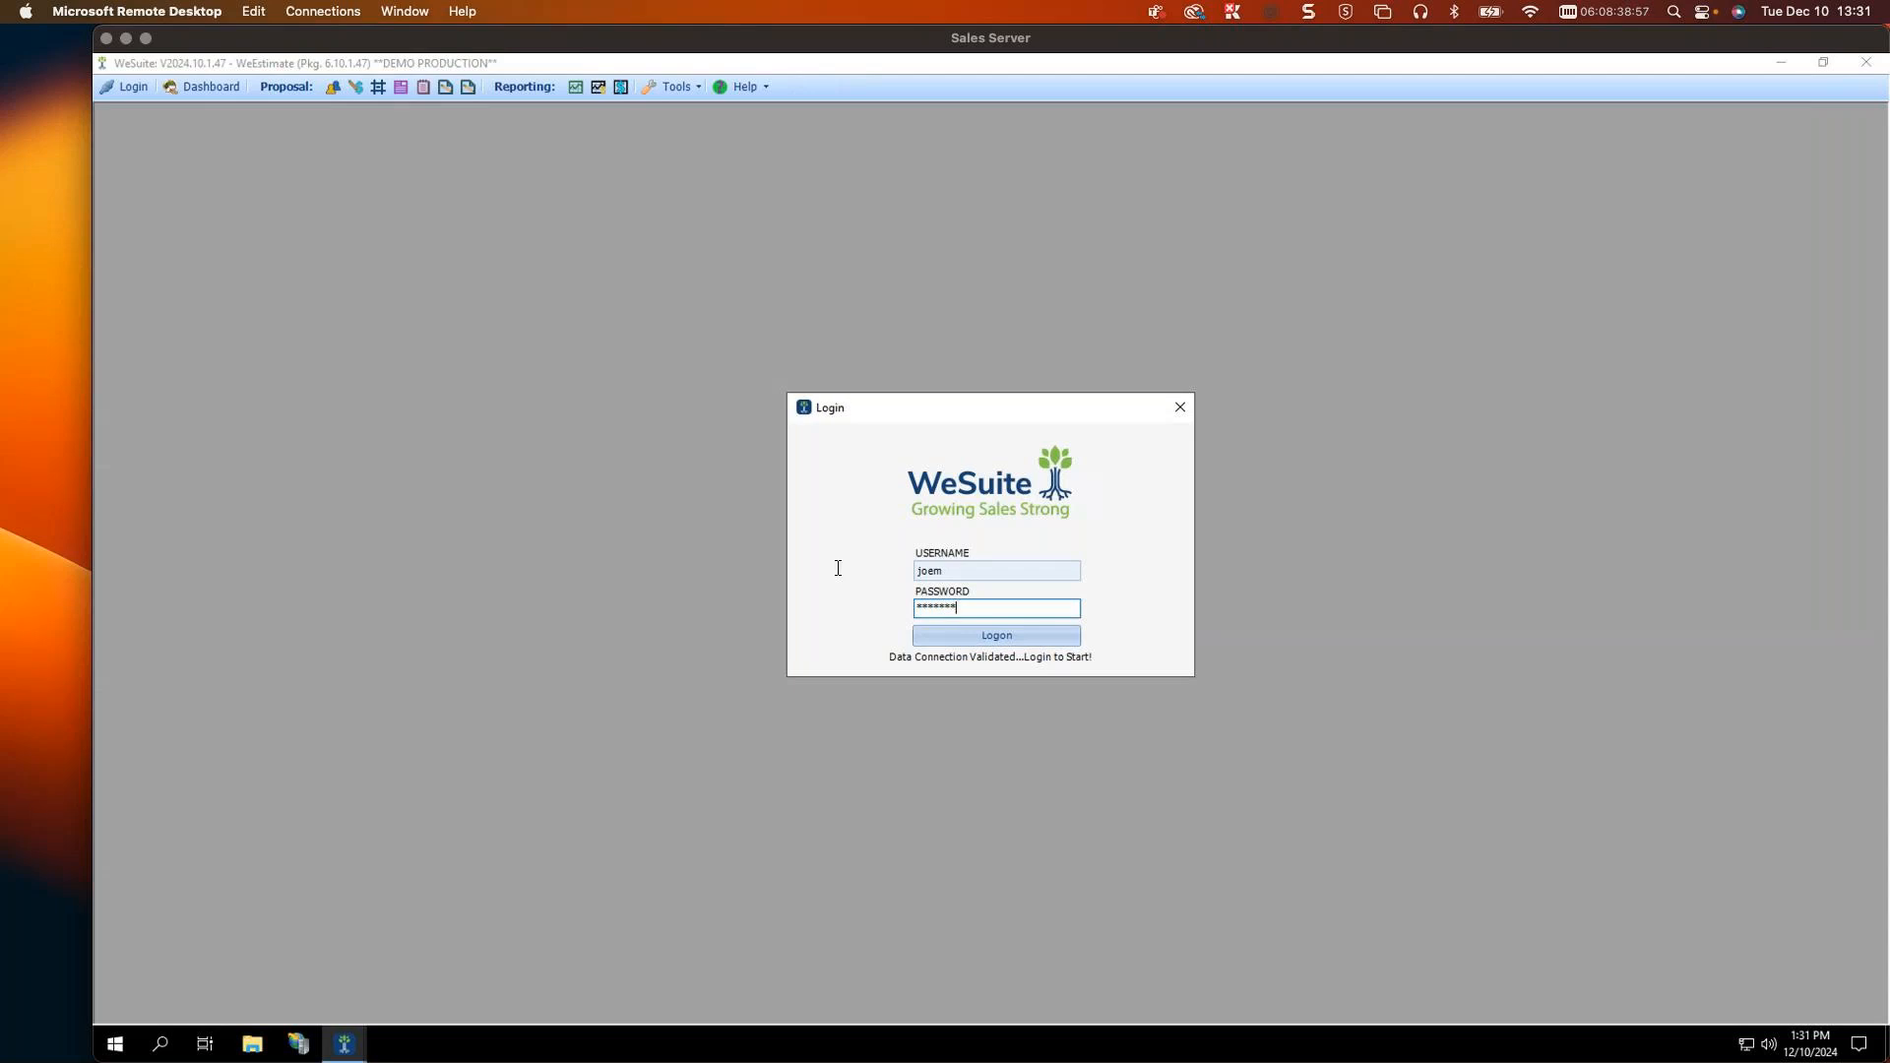
key("Return")
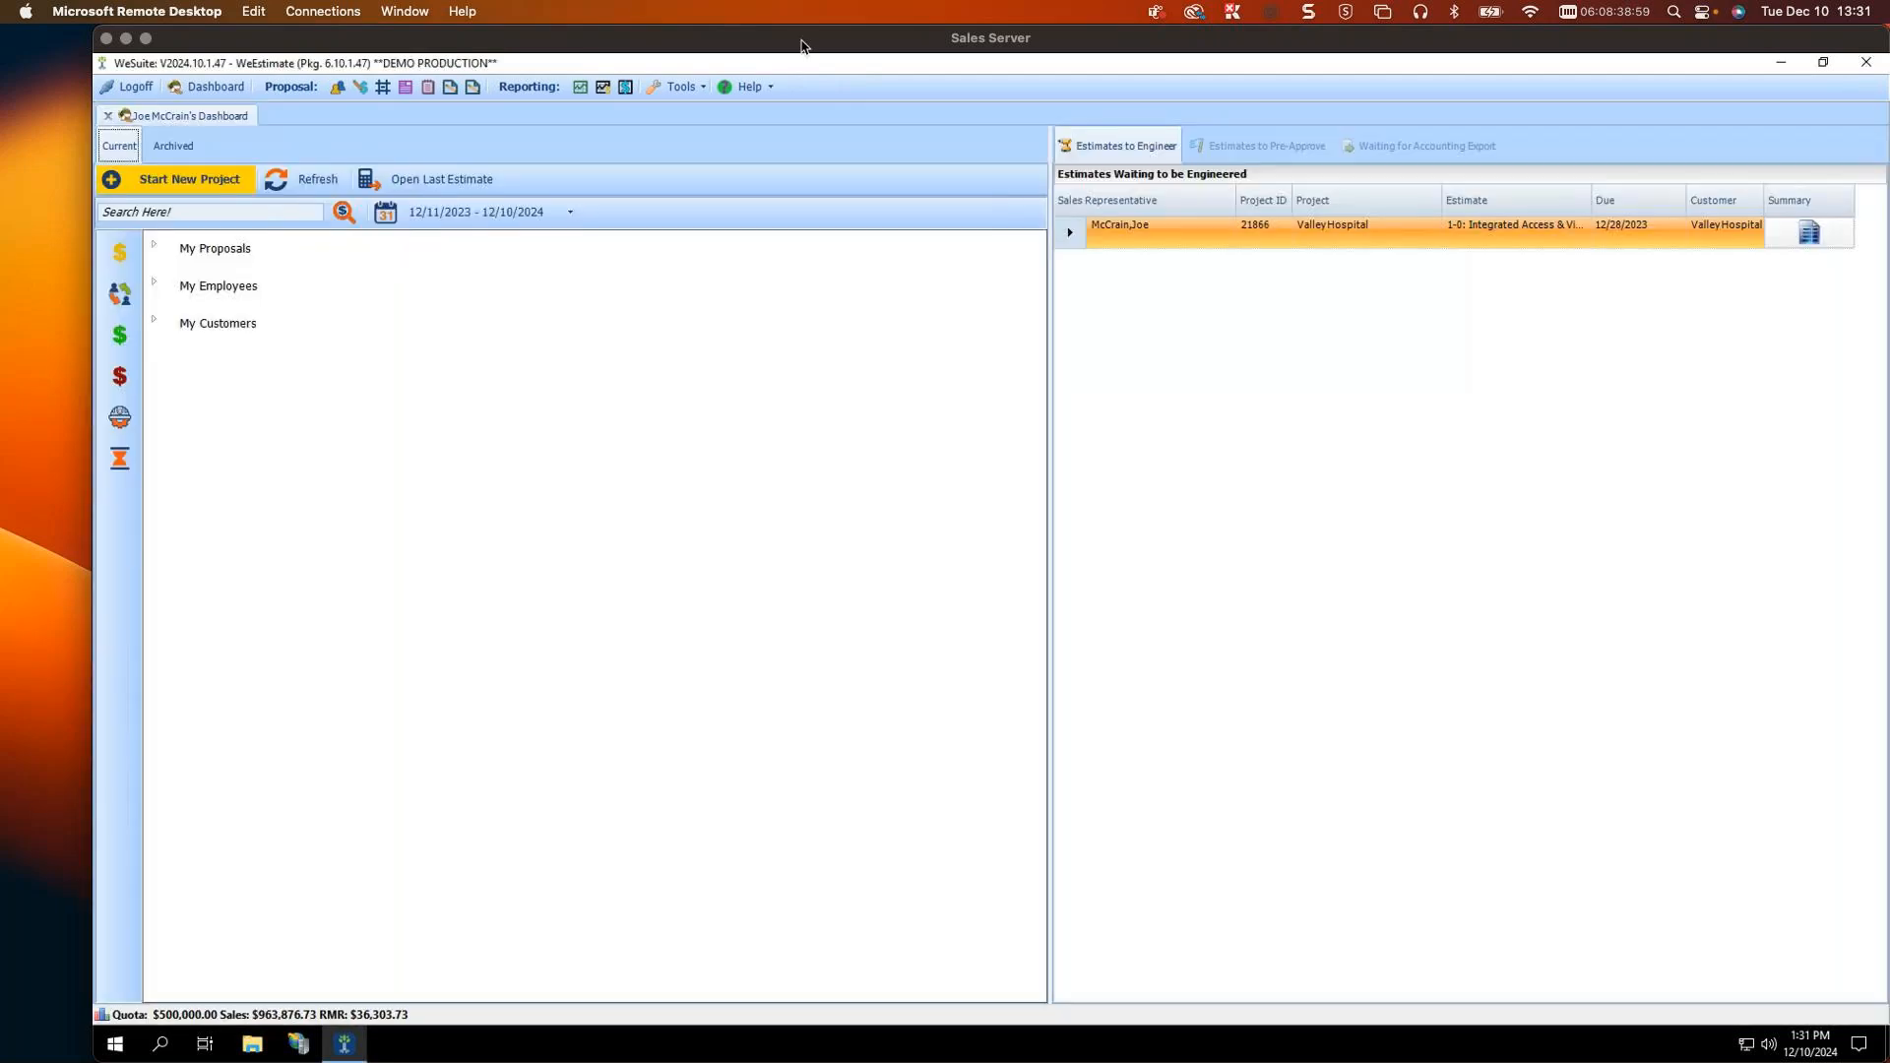
Step: Enable the Quotes to Post Approve grid in My Settings' dashboard options and reload the manager's dashboard
left_click(1253, 146)
left_click(155, 248)
left_click(156, 248)
left_click(701, 87)
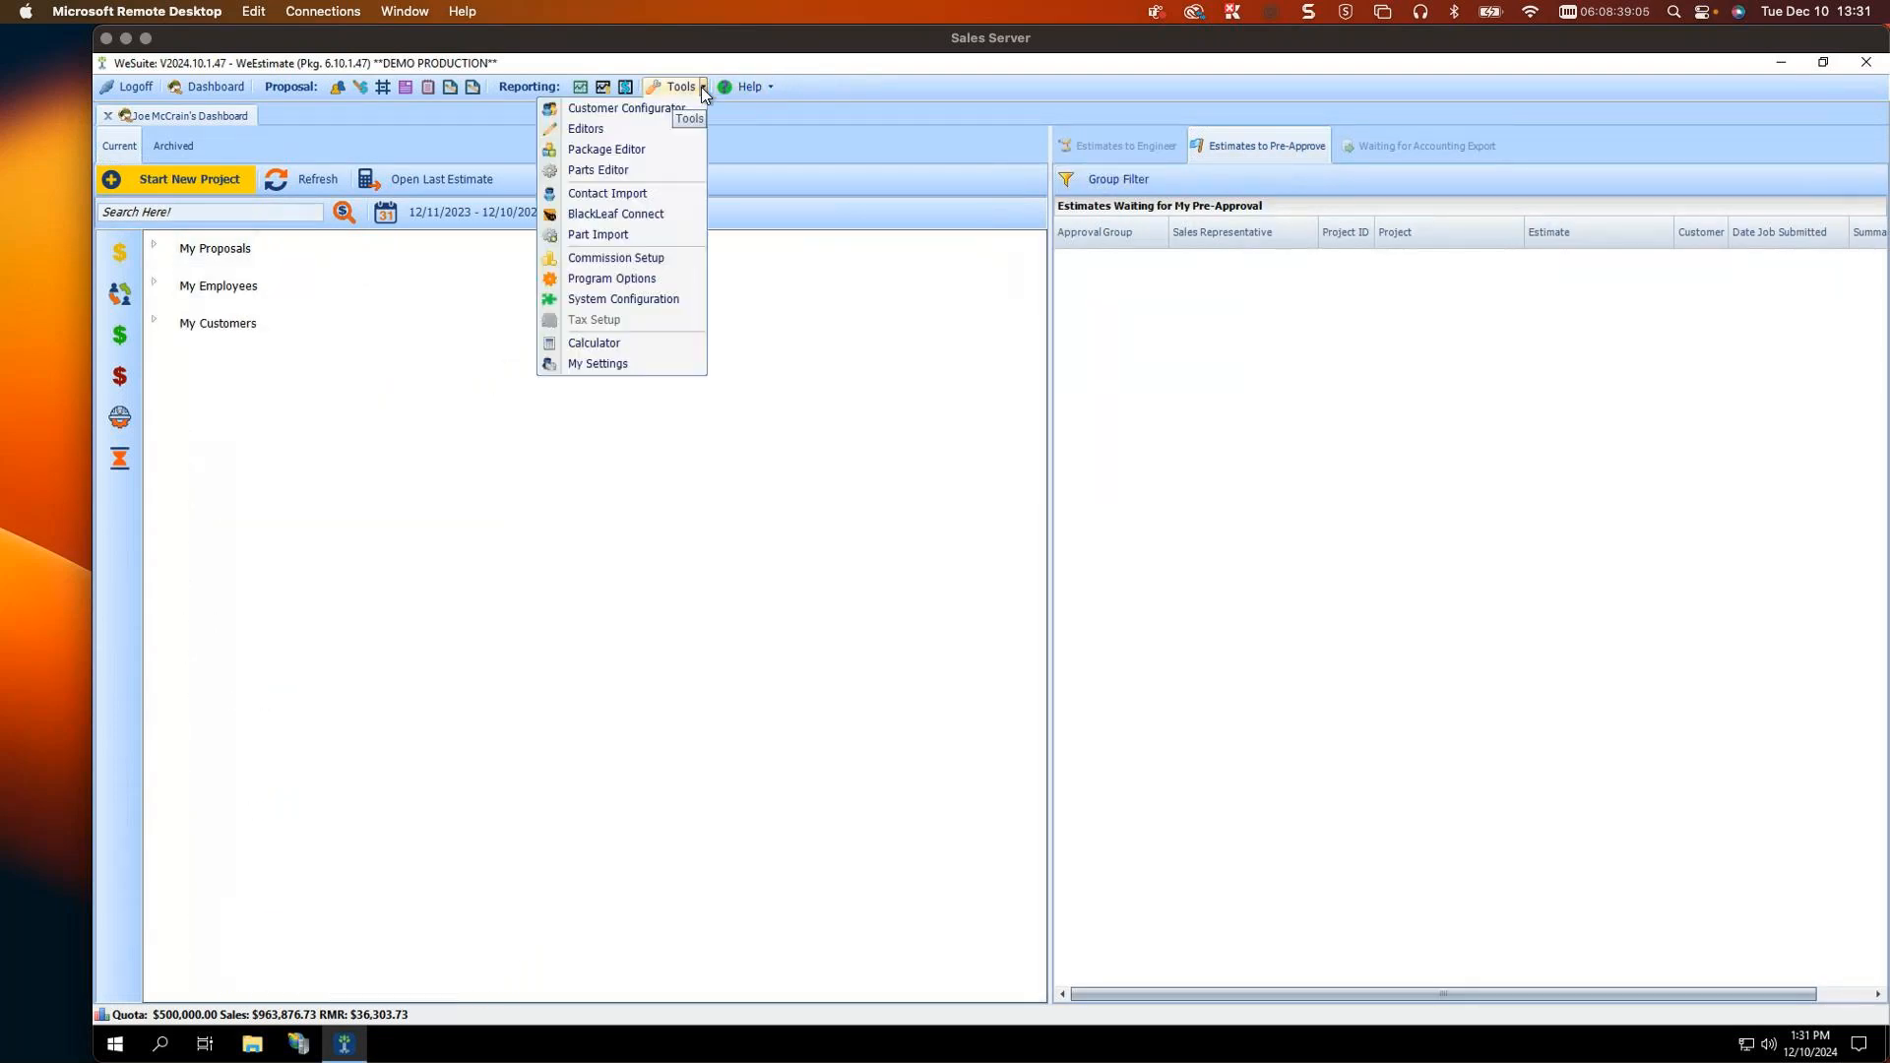
left_click(615, 364)
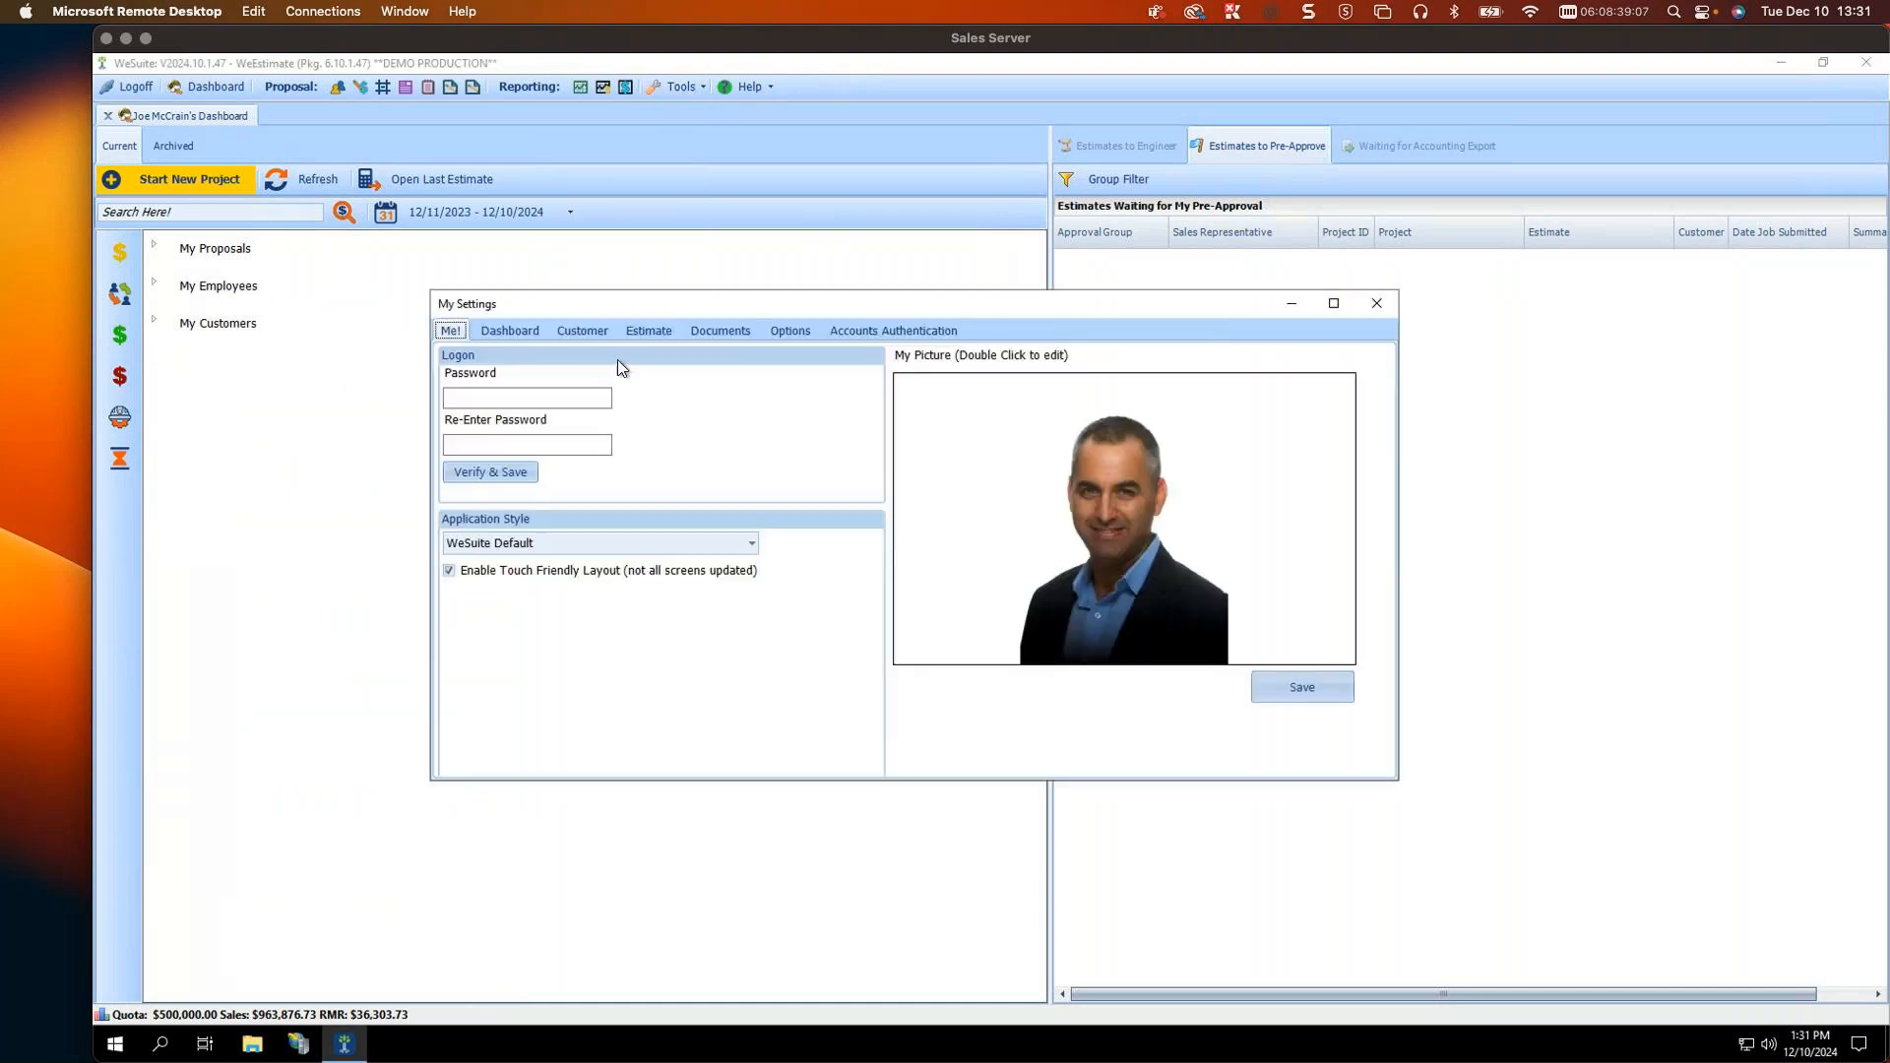
left_click(519, 330)
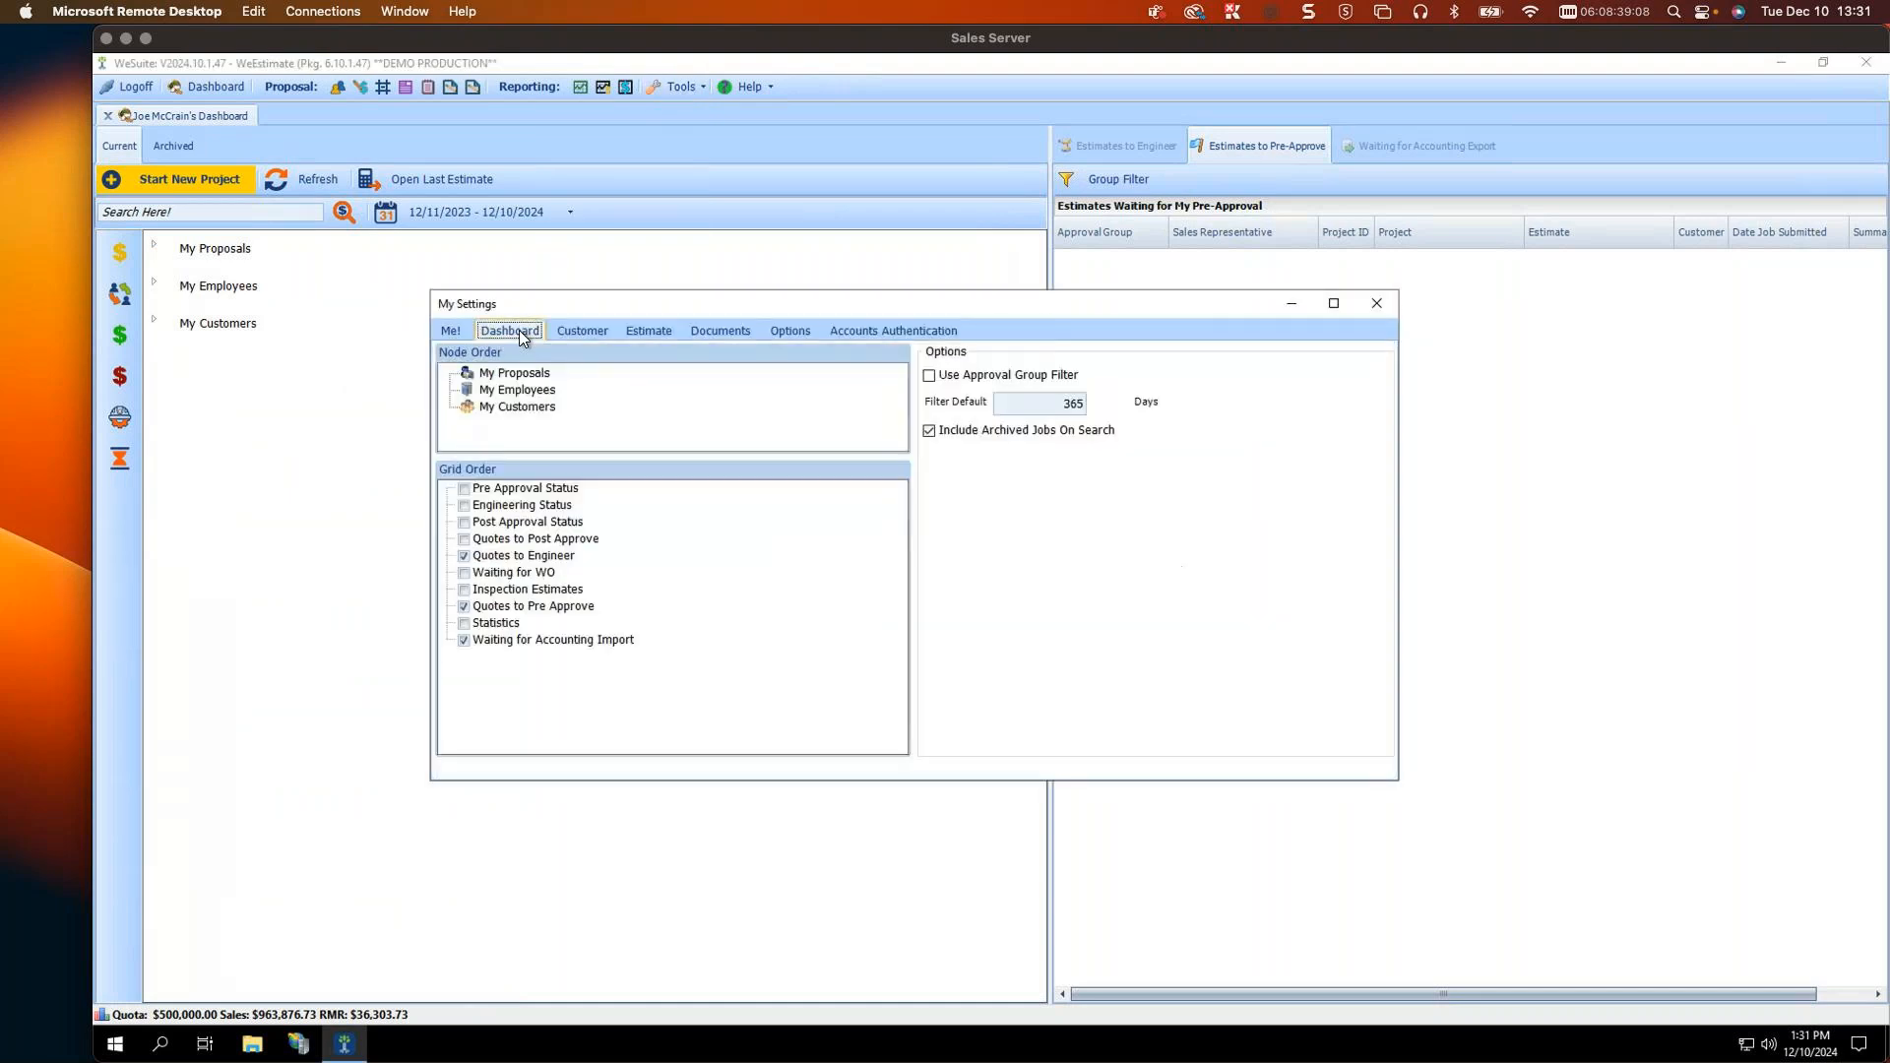
left_click(464, 524)
left_click(464, 538)
left_click(1369, 305)
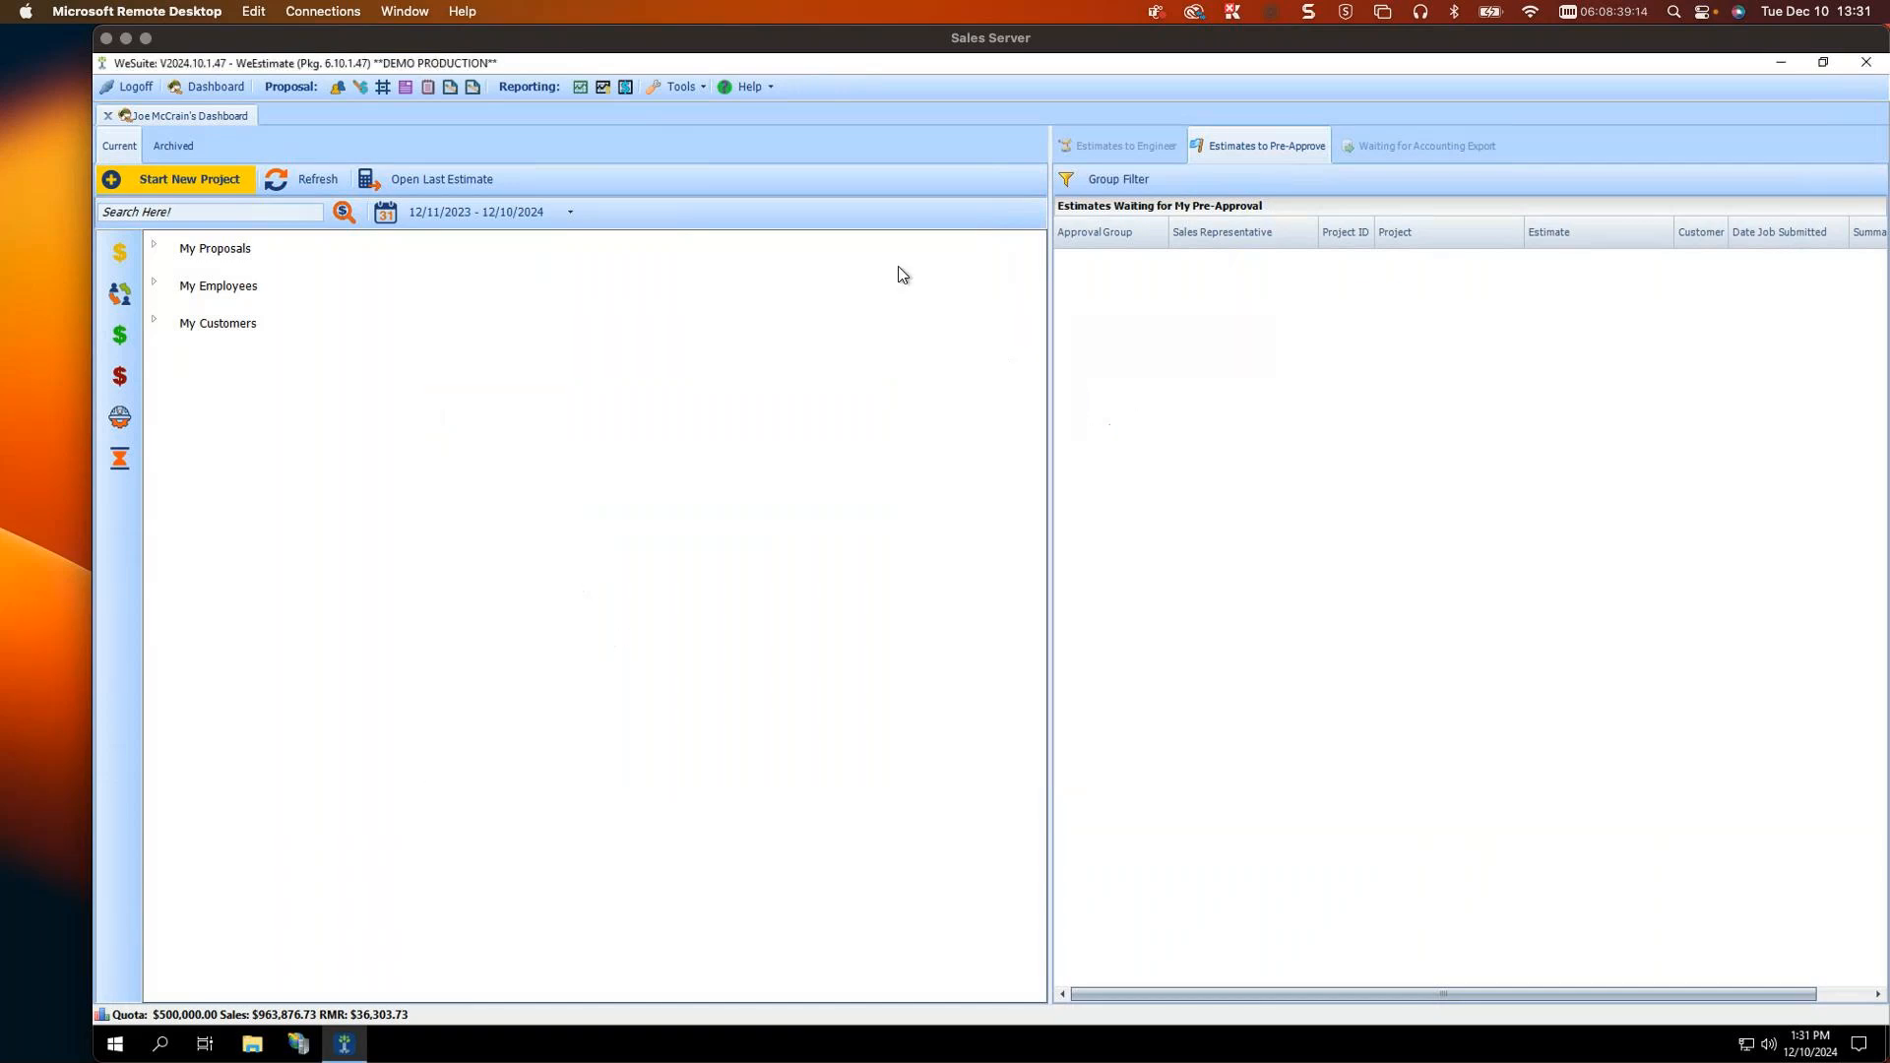
left_click(108, 115)
left_click(187, 87)
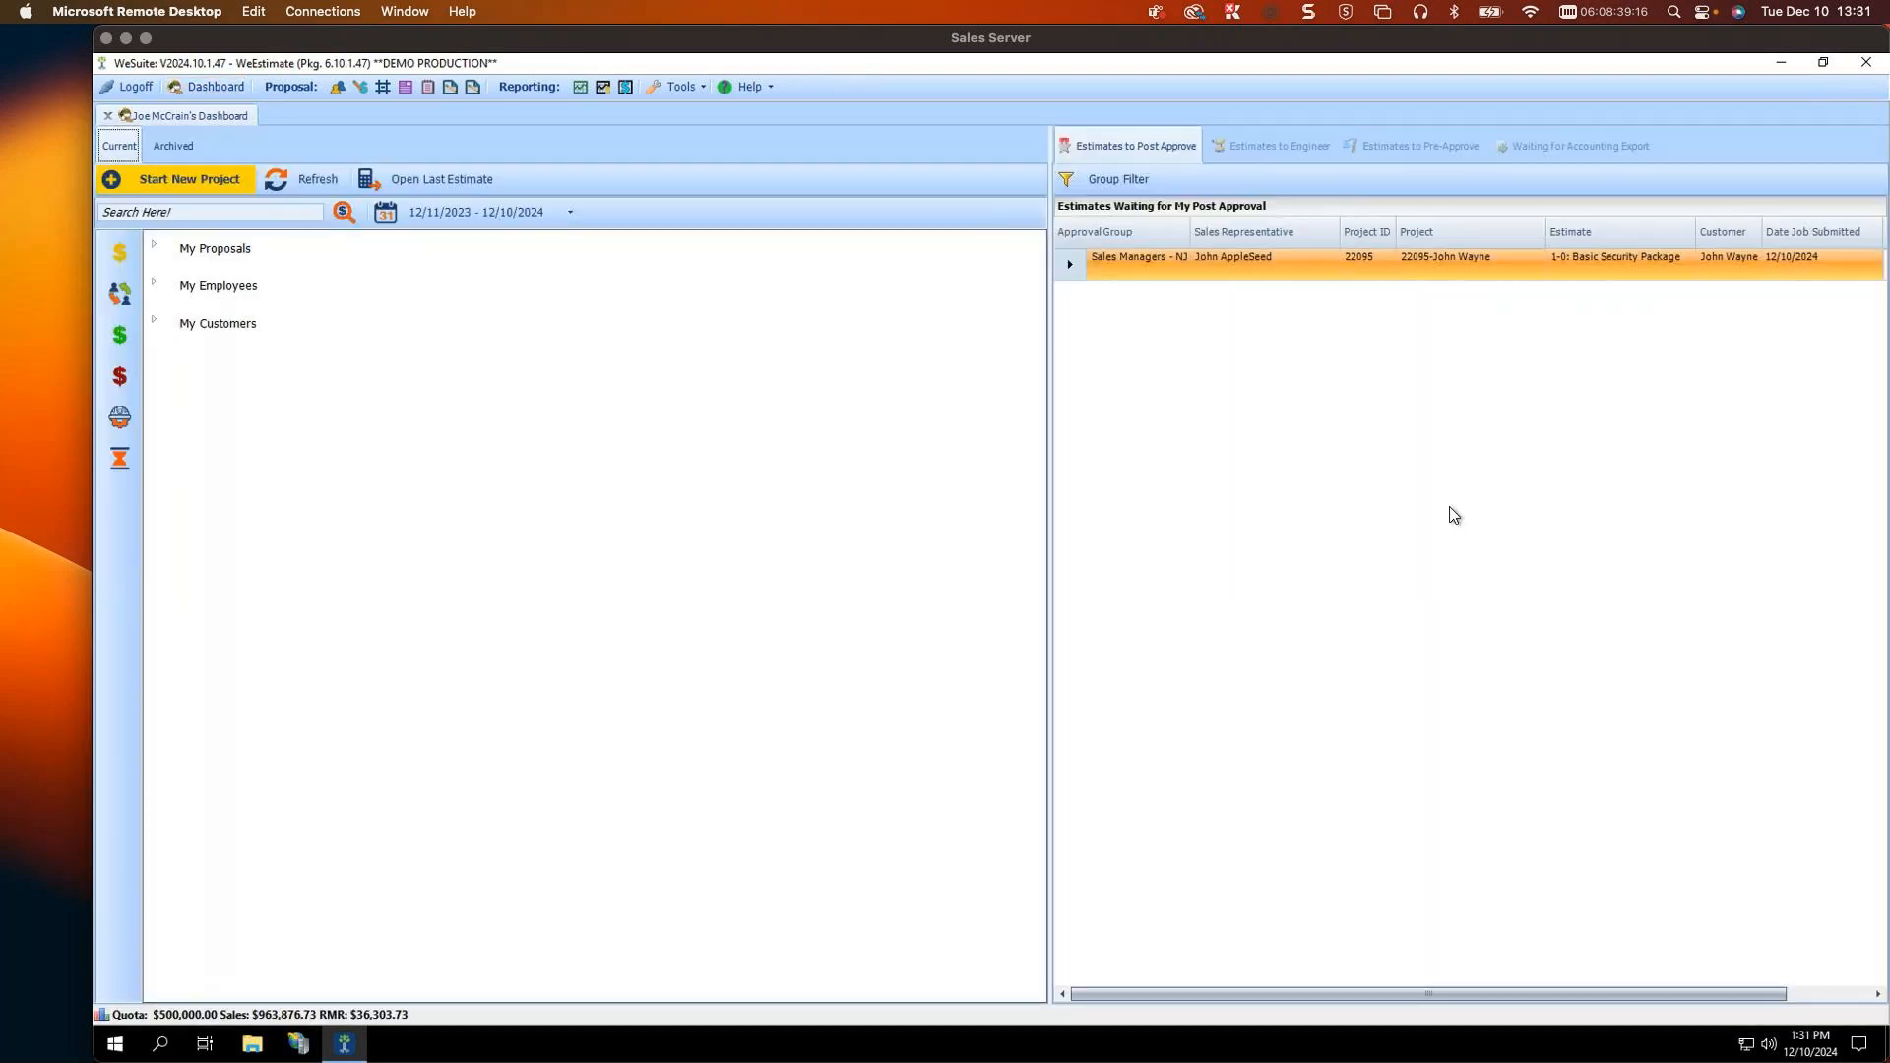
Step: Post-approve the waiting Basic Security Package estimate for Sales Managers - NJ with the message "good this is won" and the won date 12/10/2024
left_click(1073, 266)
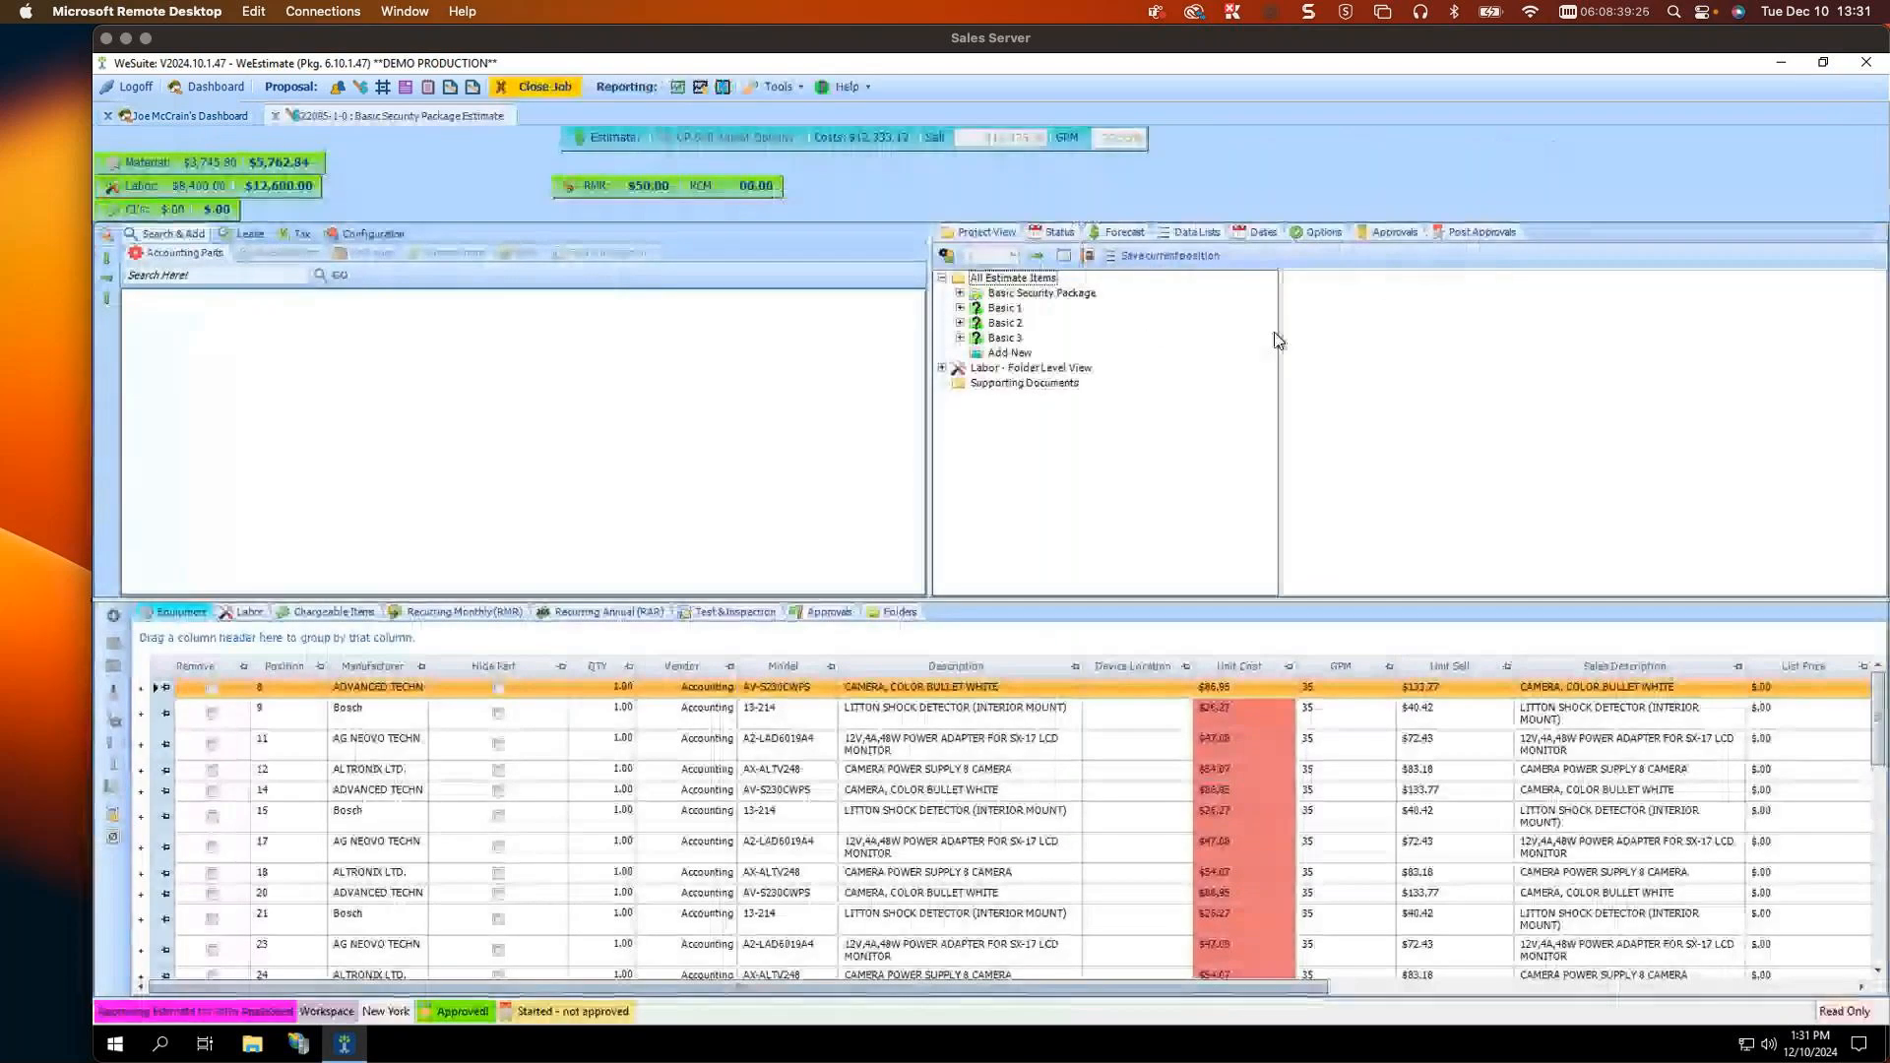
left_click(1463, 232)
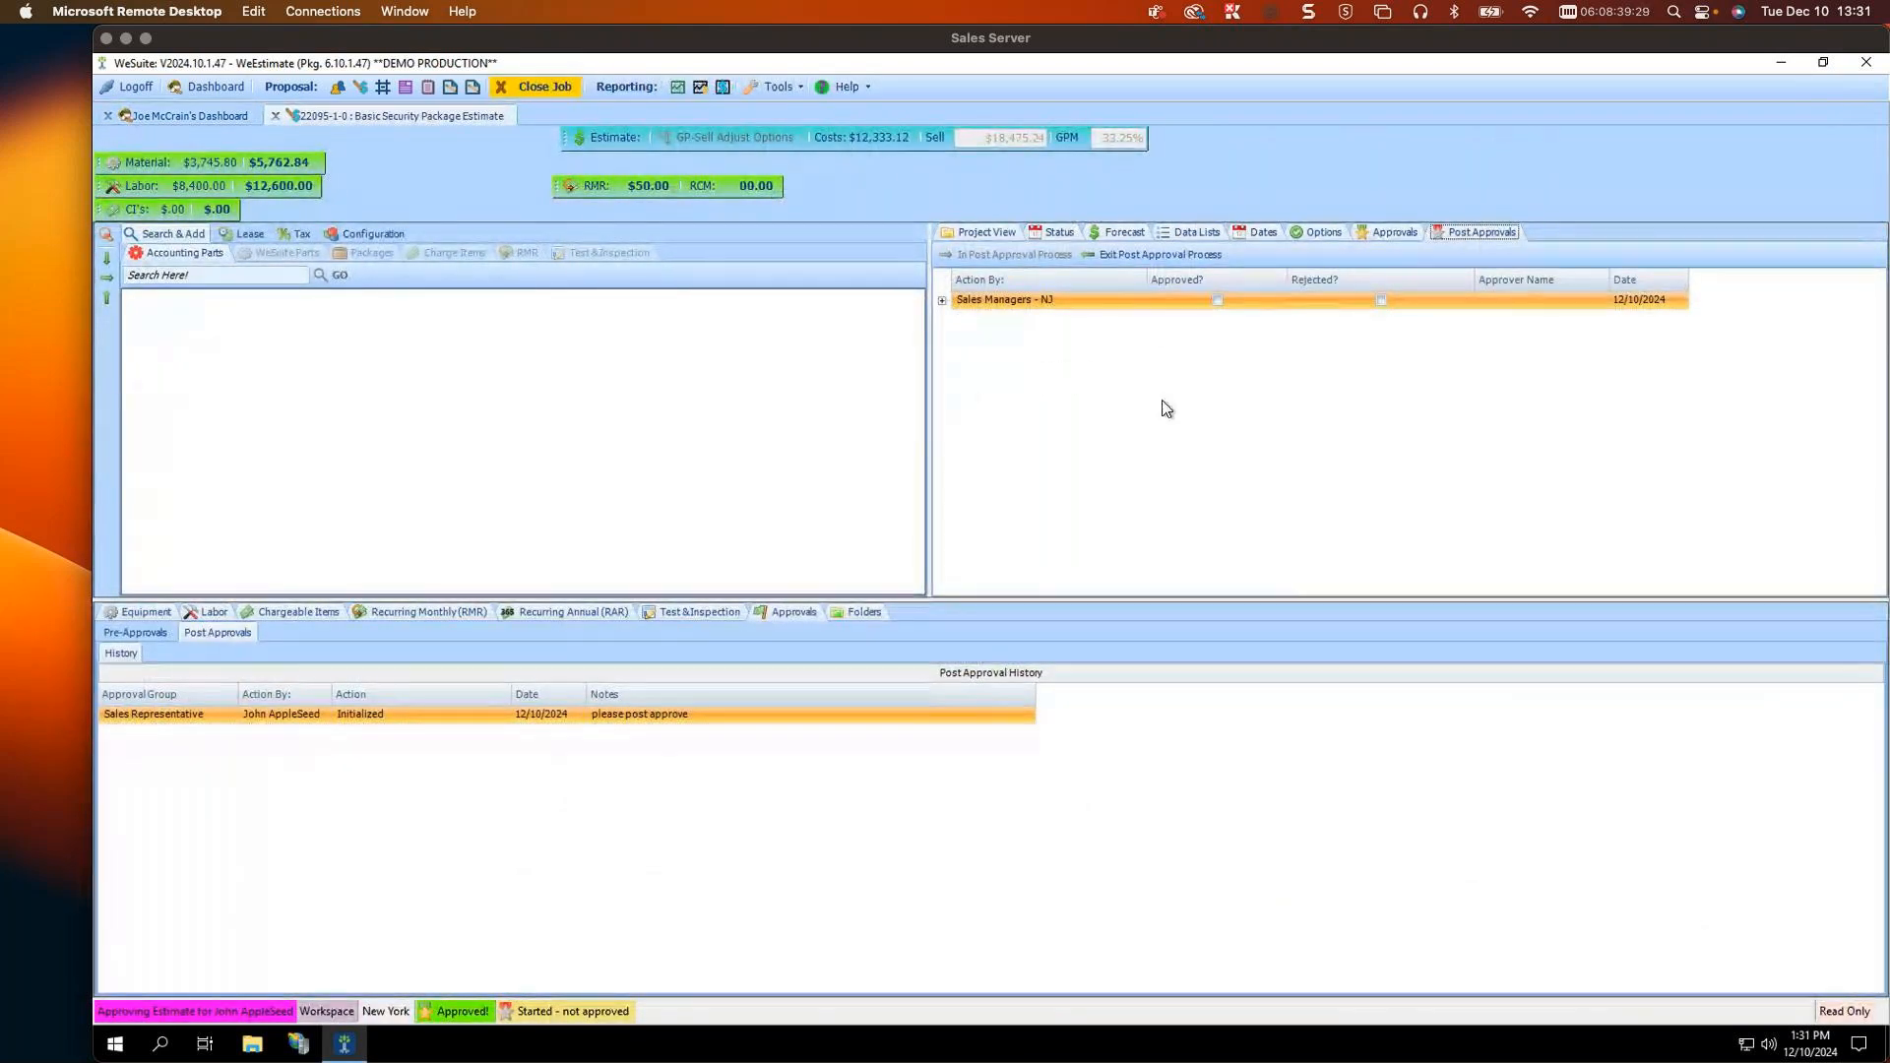
left_click(1219, 300)
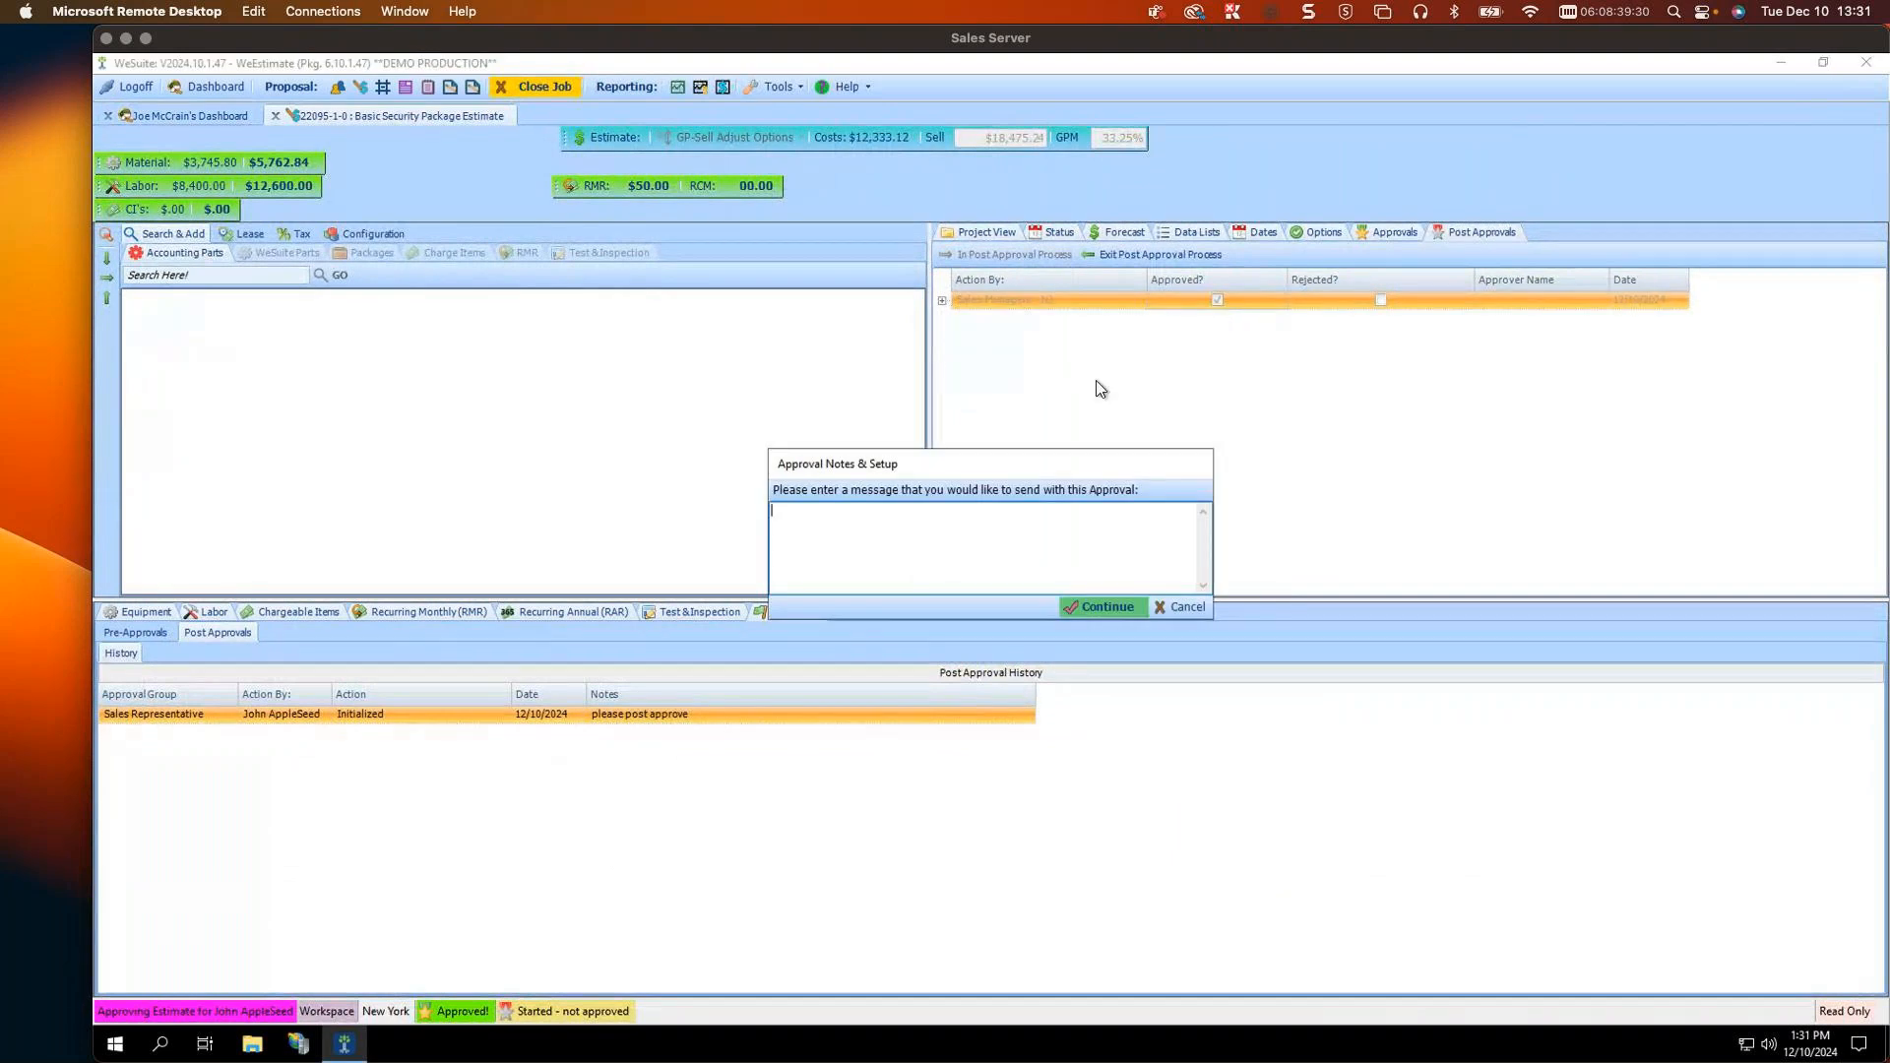
type("good this is won")
left_click(1110, 607)
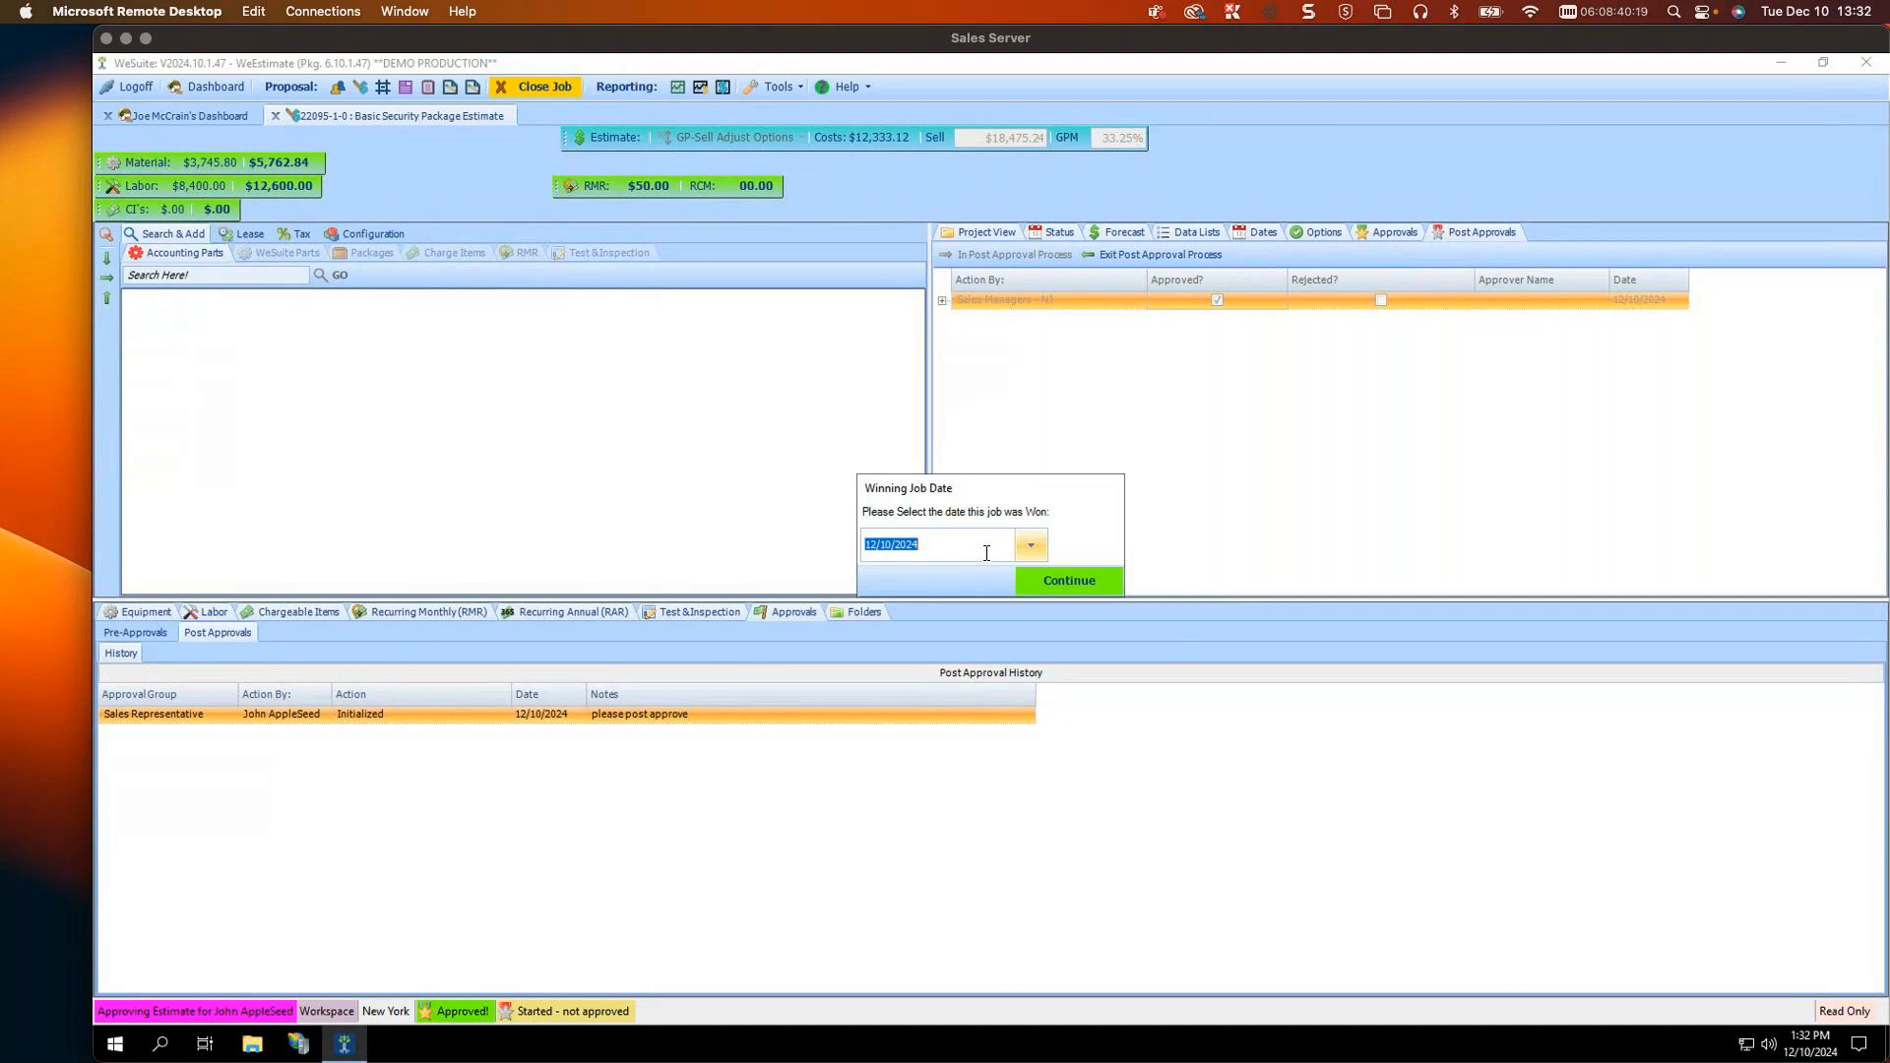
left_click(1093, 589)
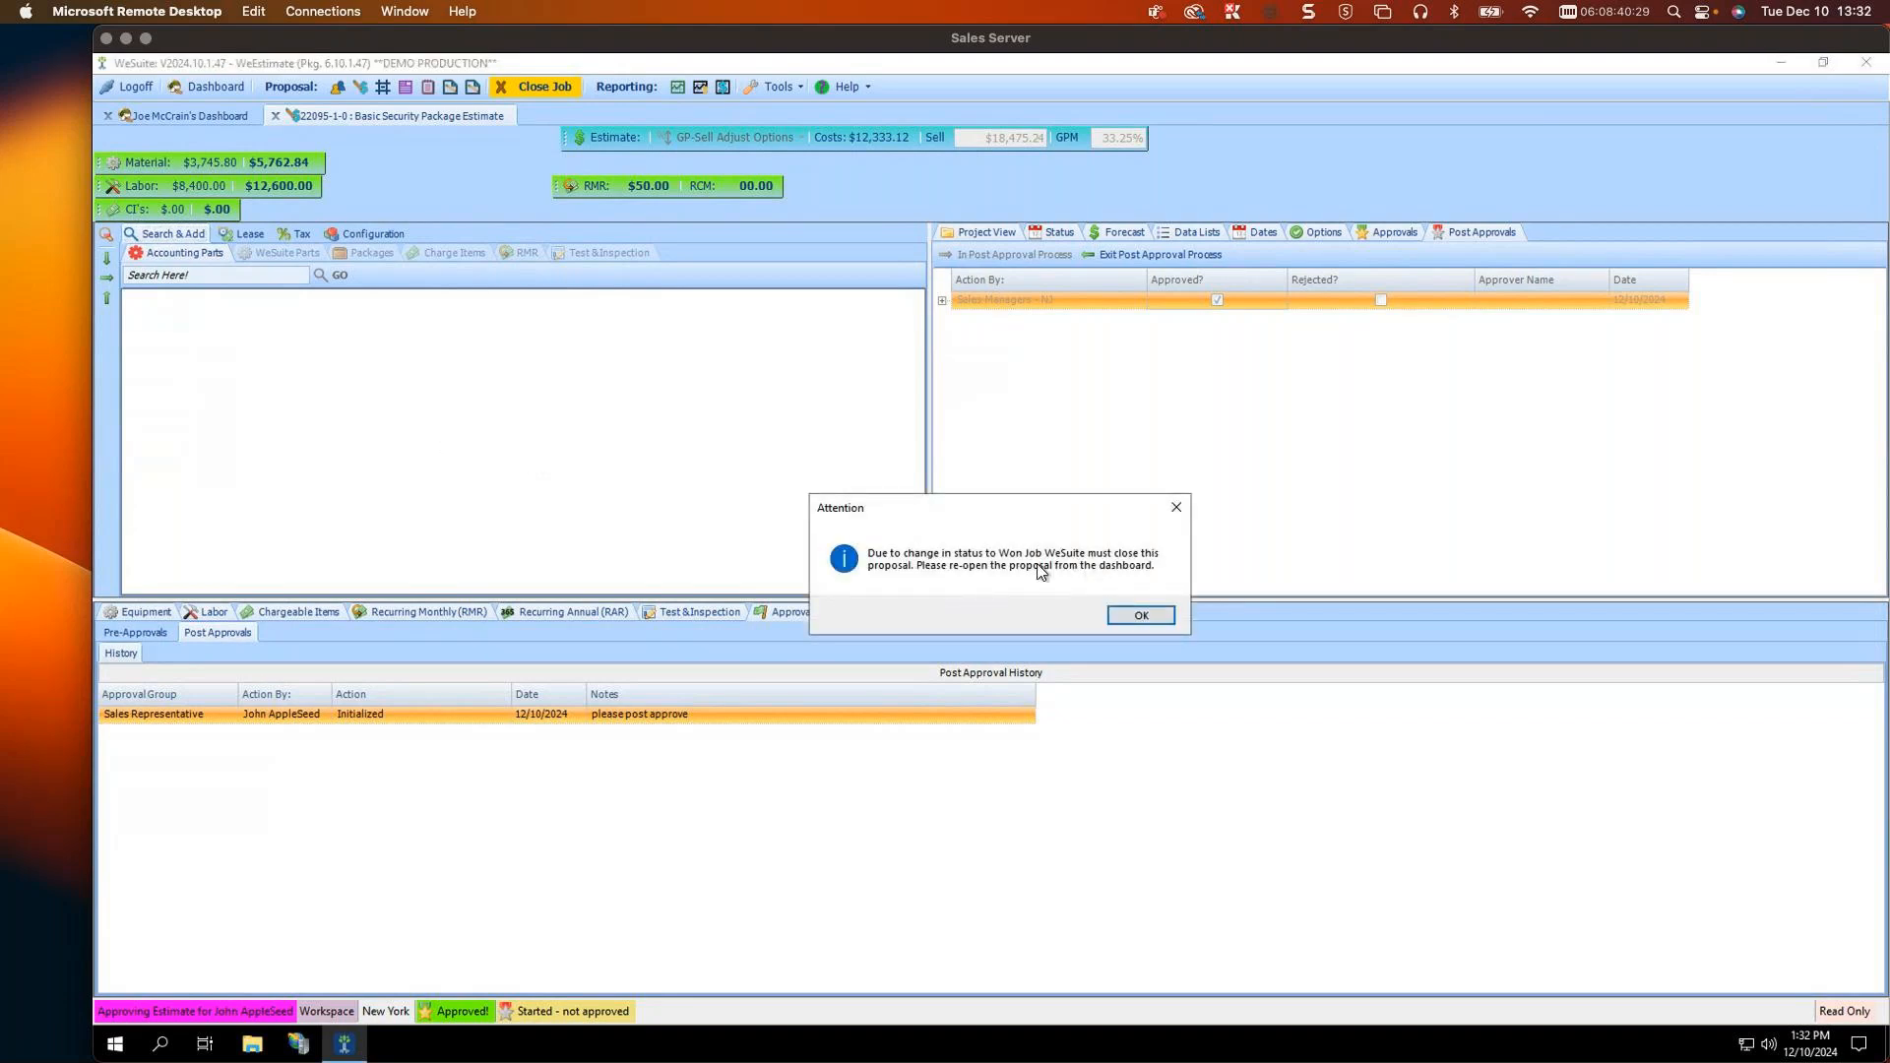
left_click(1126, 617)
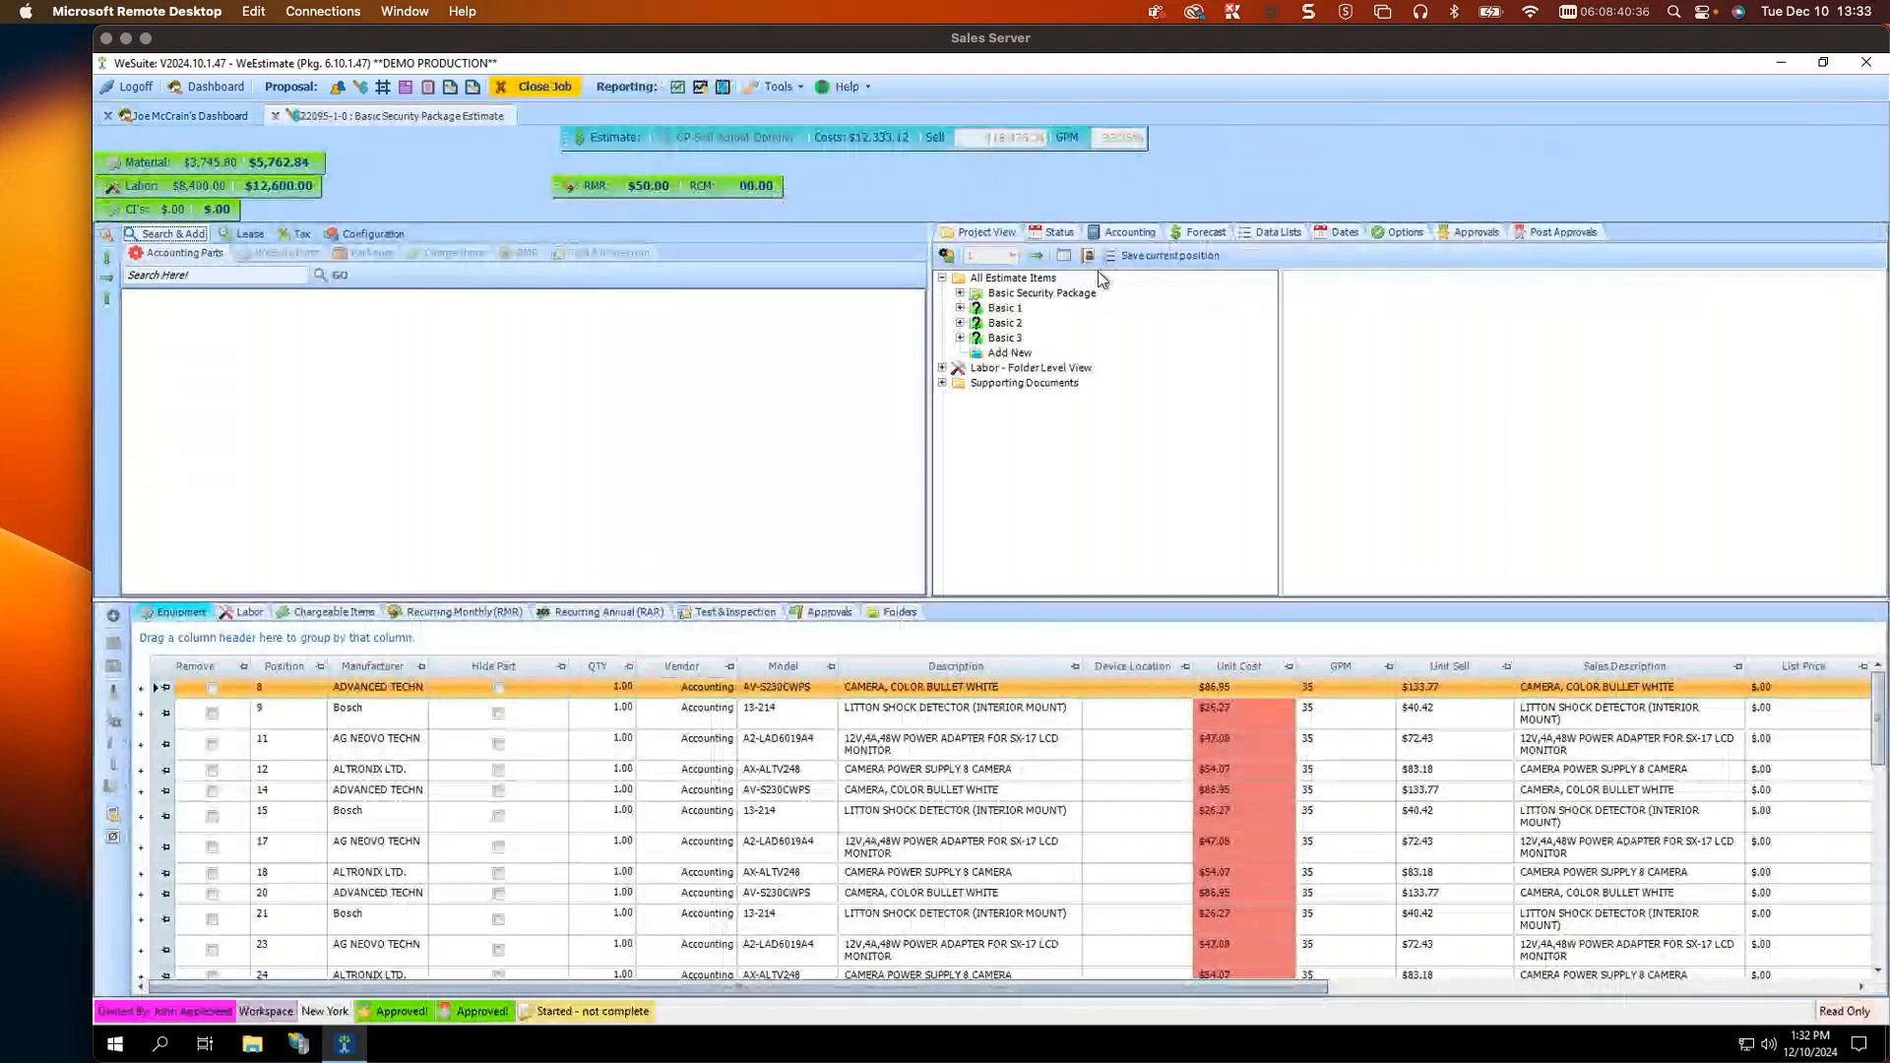
Step: Examine the won job's status details and its Accounting Import Log
left_click(1052, 232)
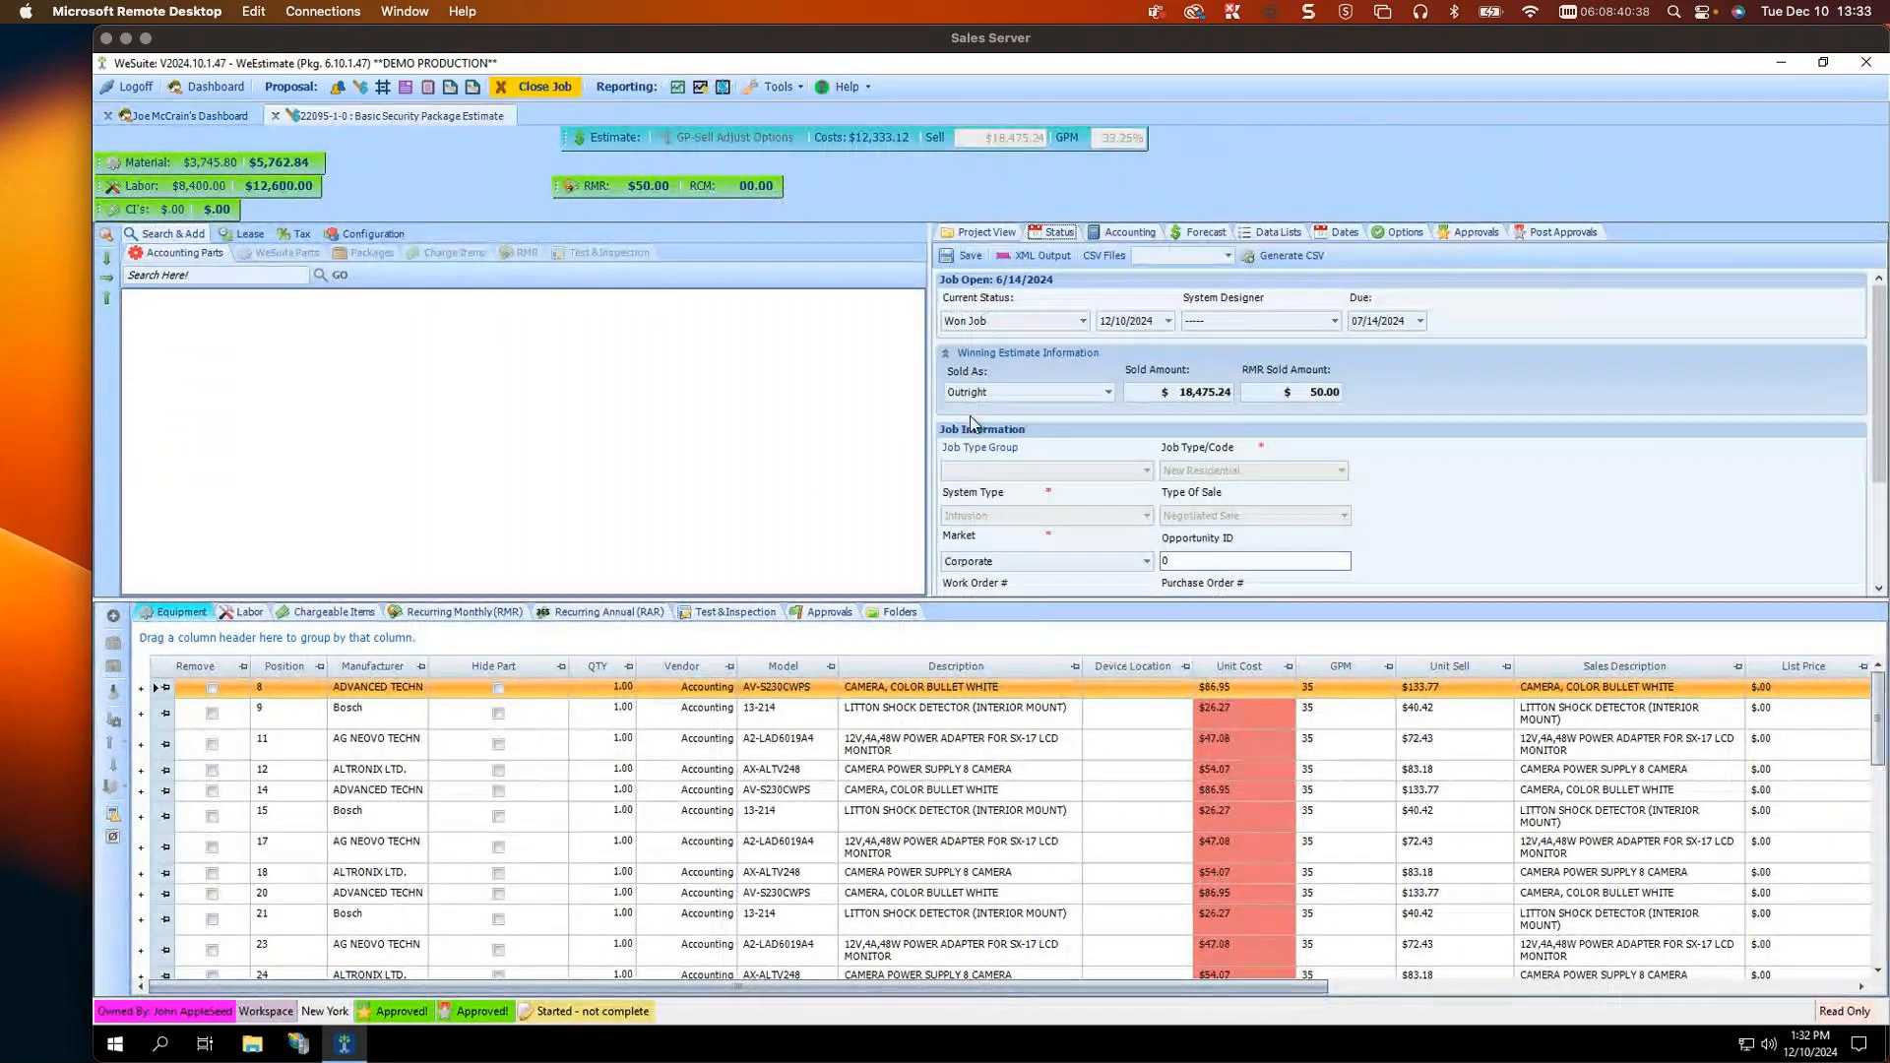
left_click(1118, 233)
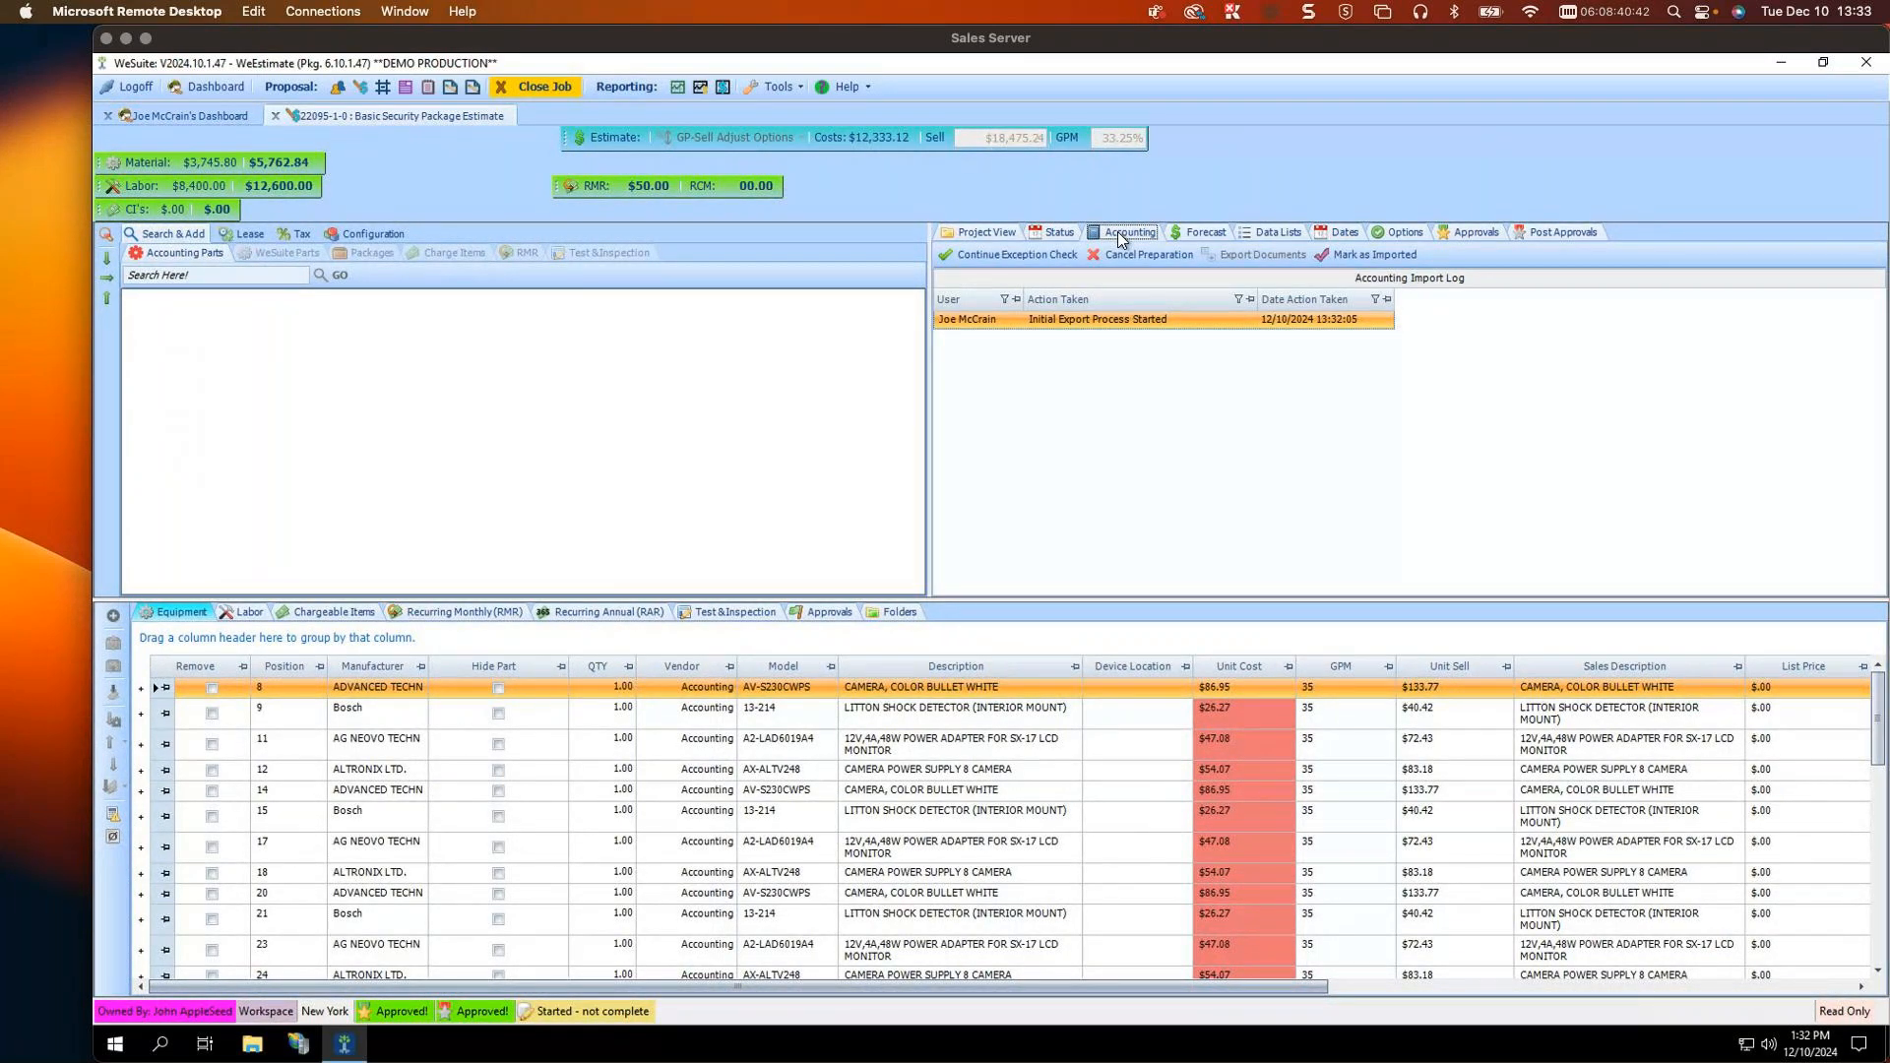
left_click(1027, 251)
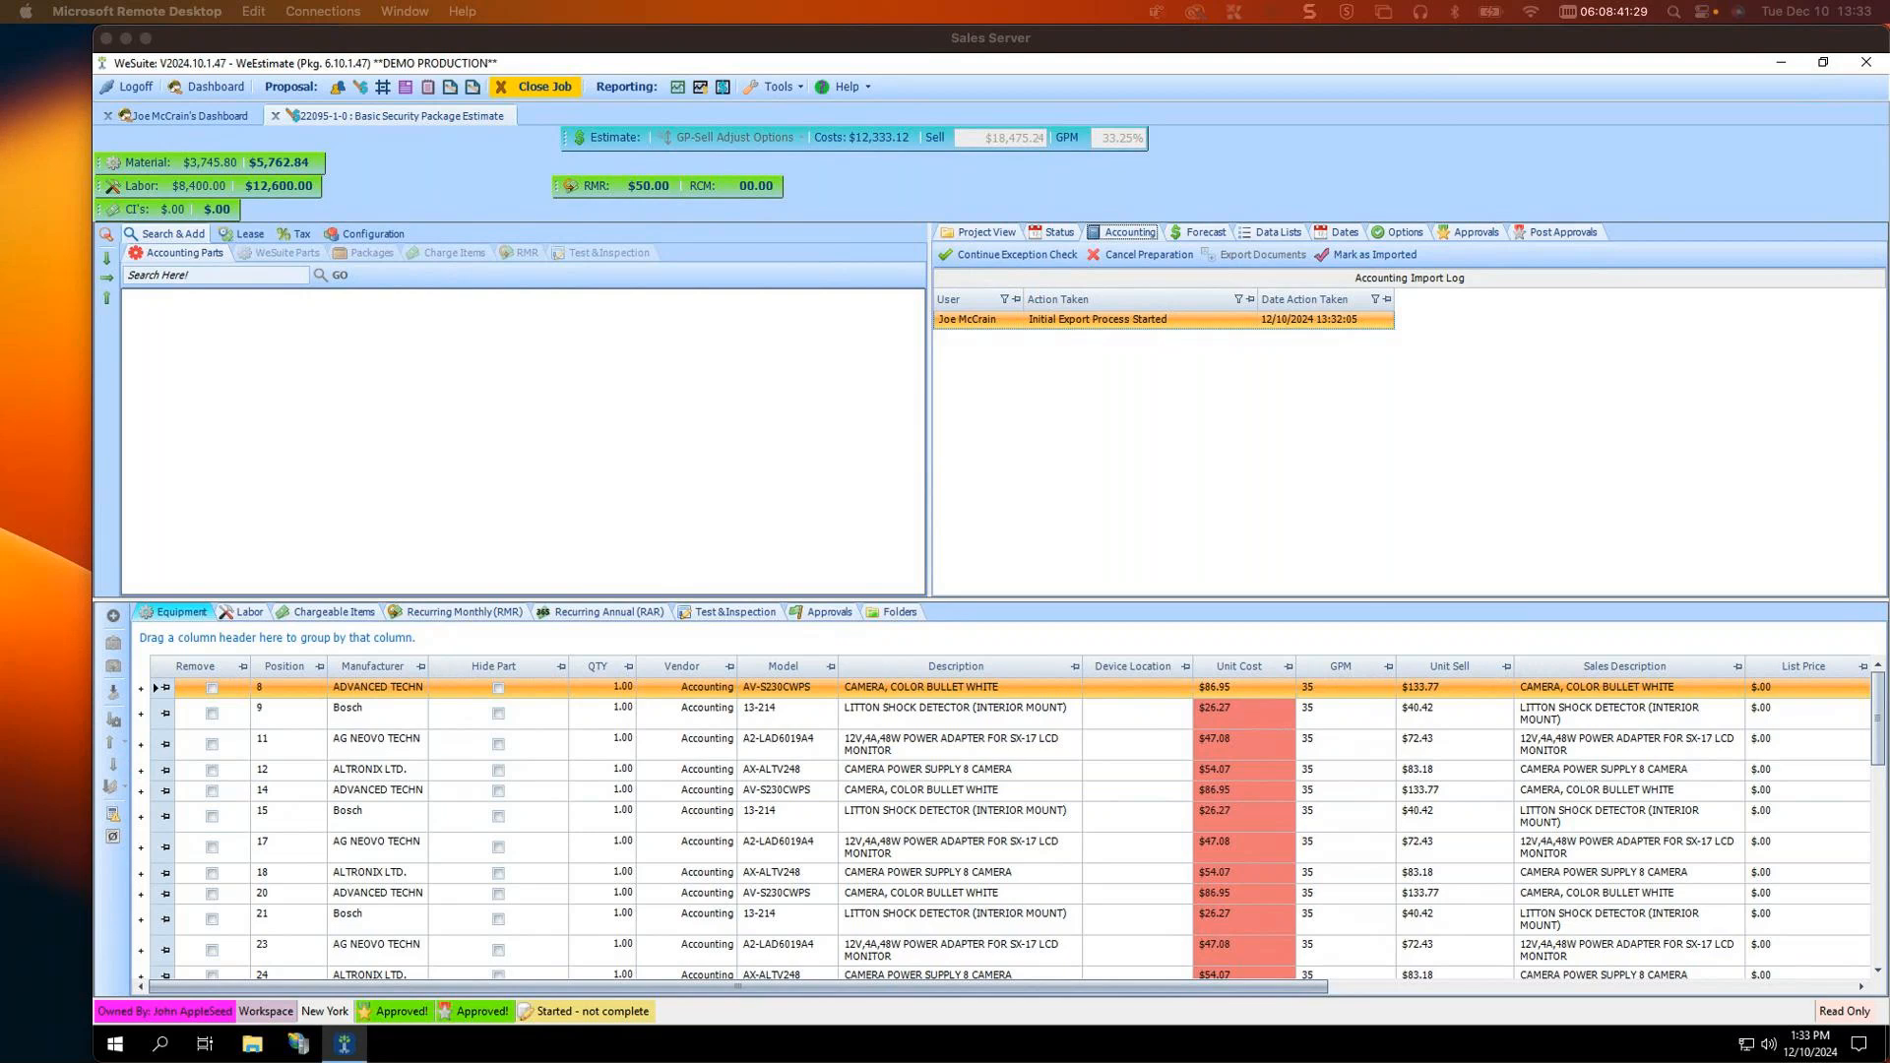
Step: Open the approval systems in System Configuration, view the dialog for copying an approval system and dismiss it
left_click(784, 90)
left_click(719, 308)
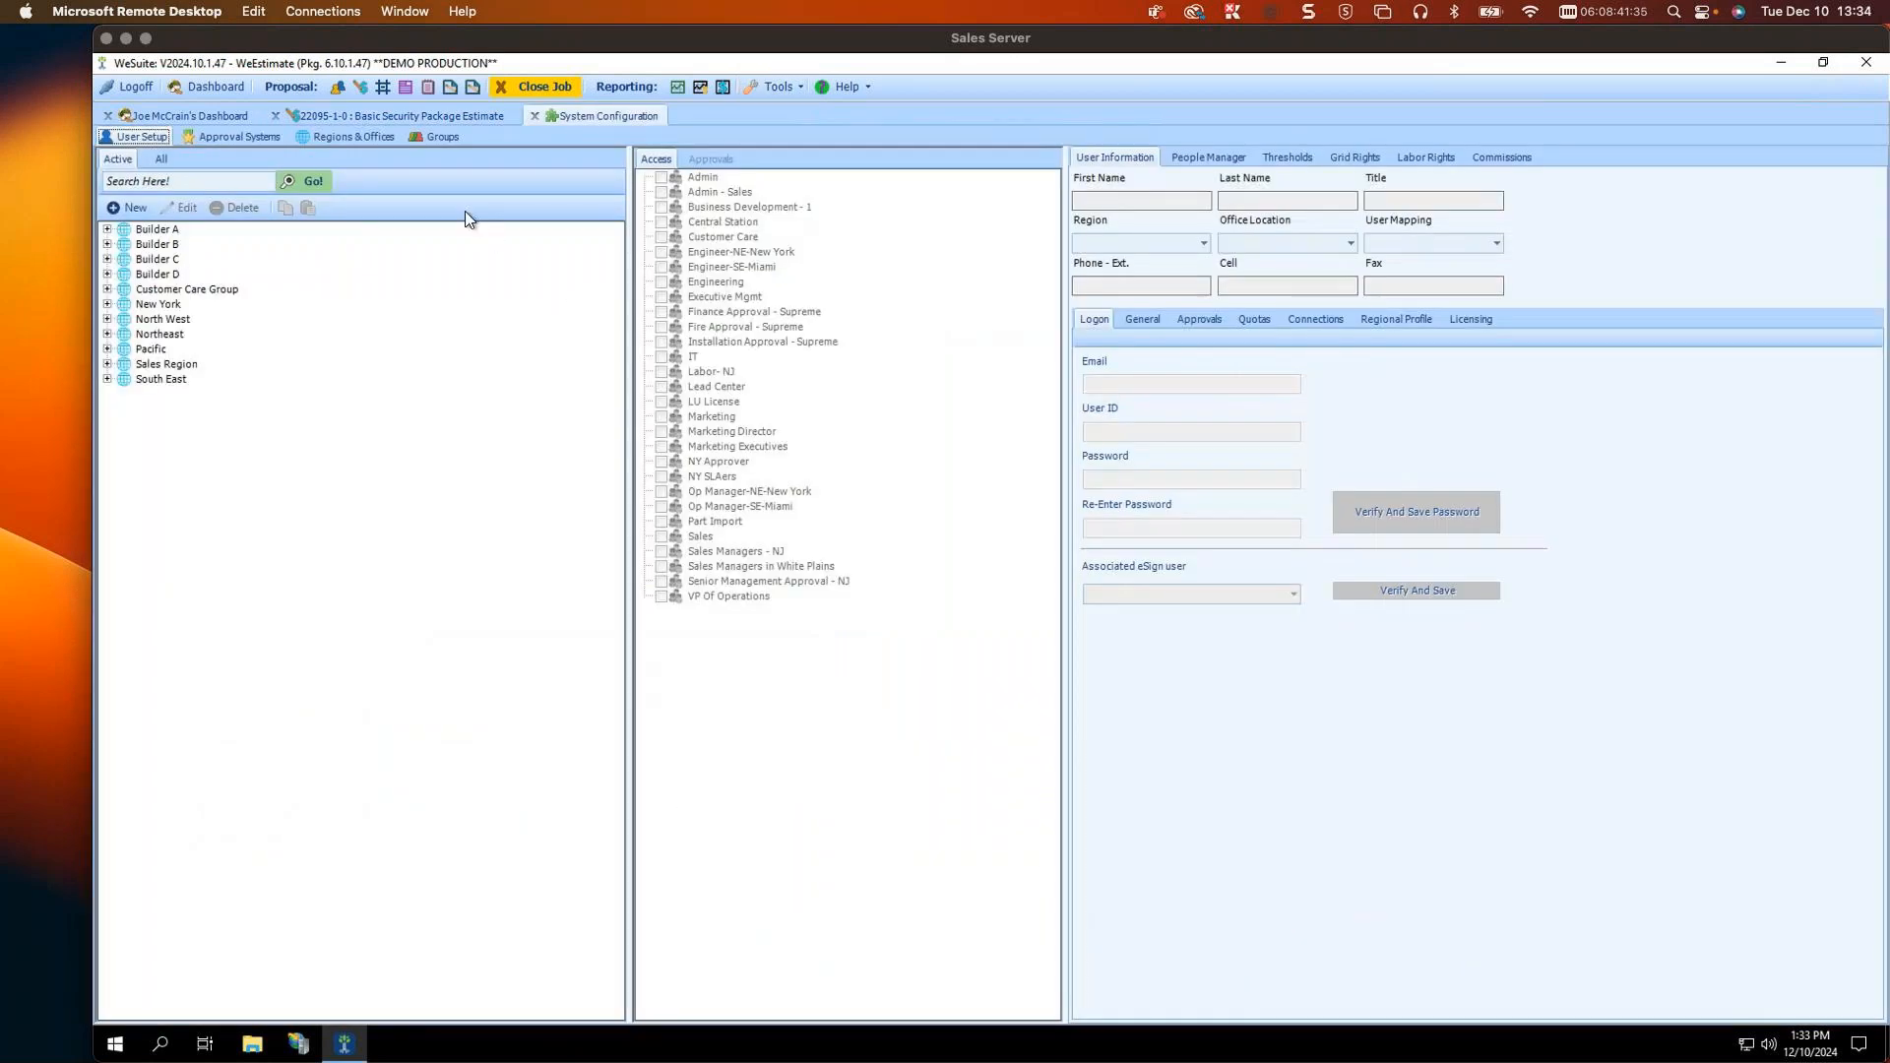
left_click(246, 137)
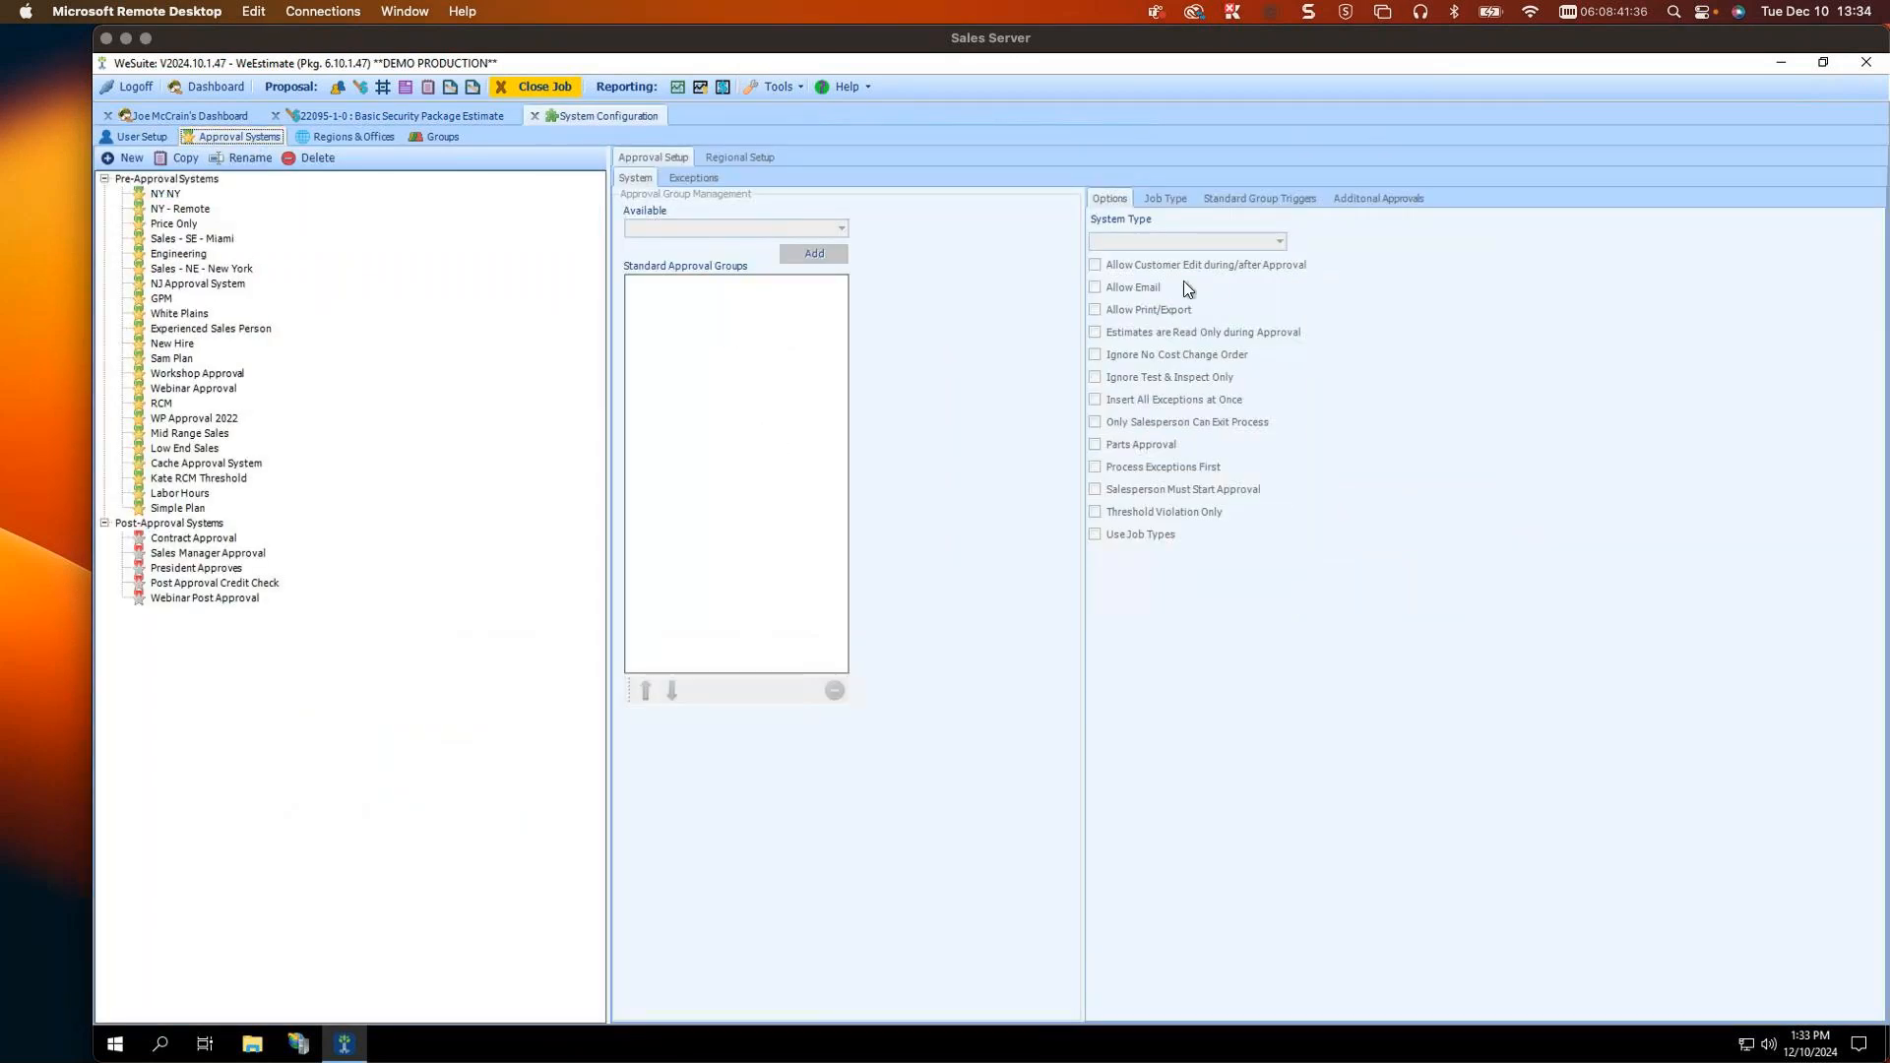
left_click(179, 162)
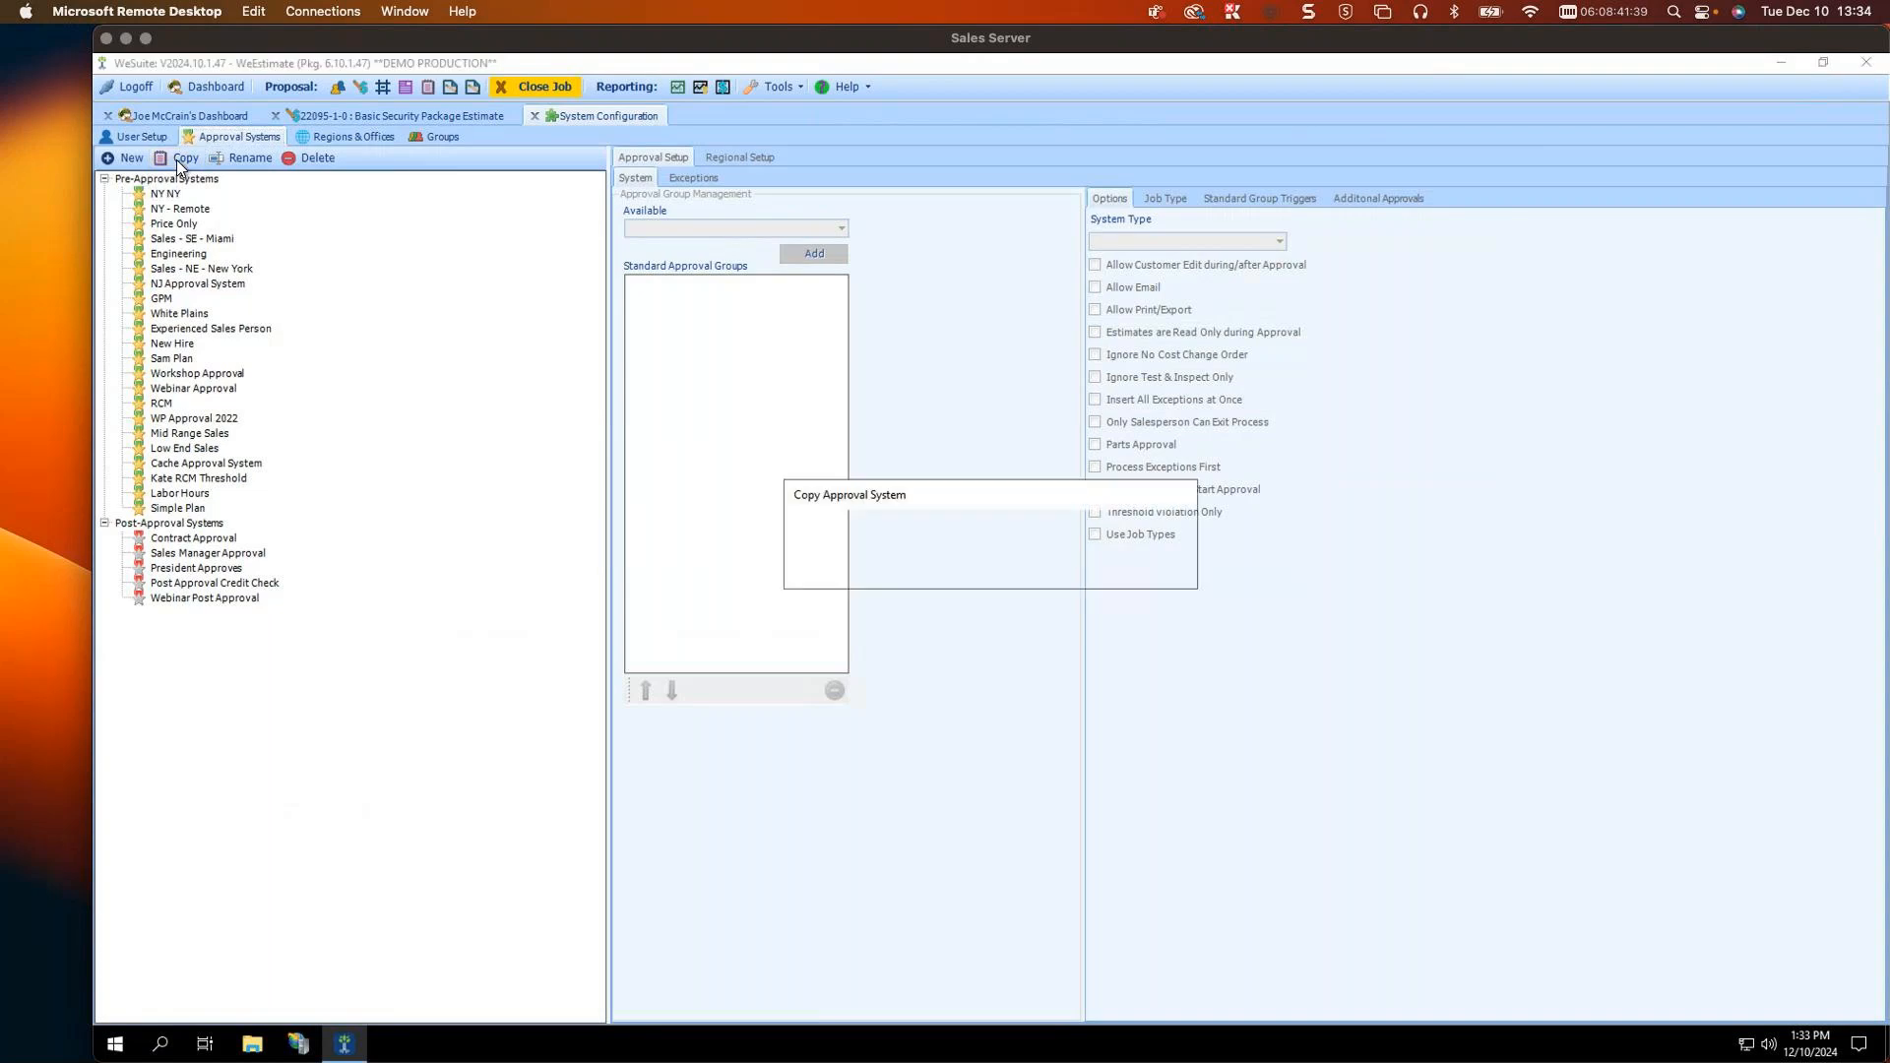
left_click(1174, 578)
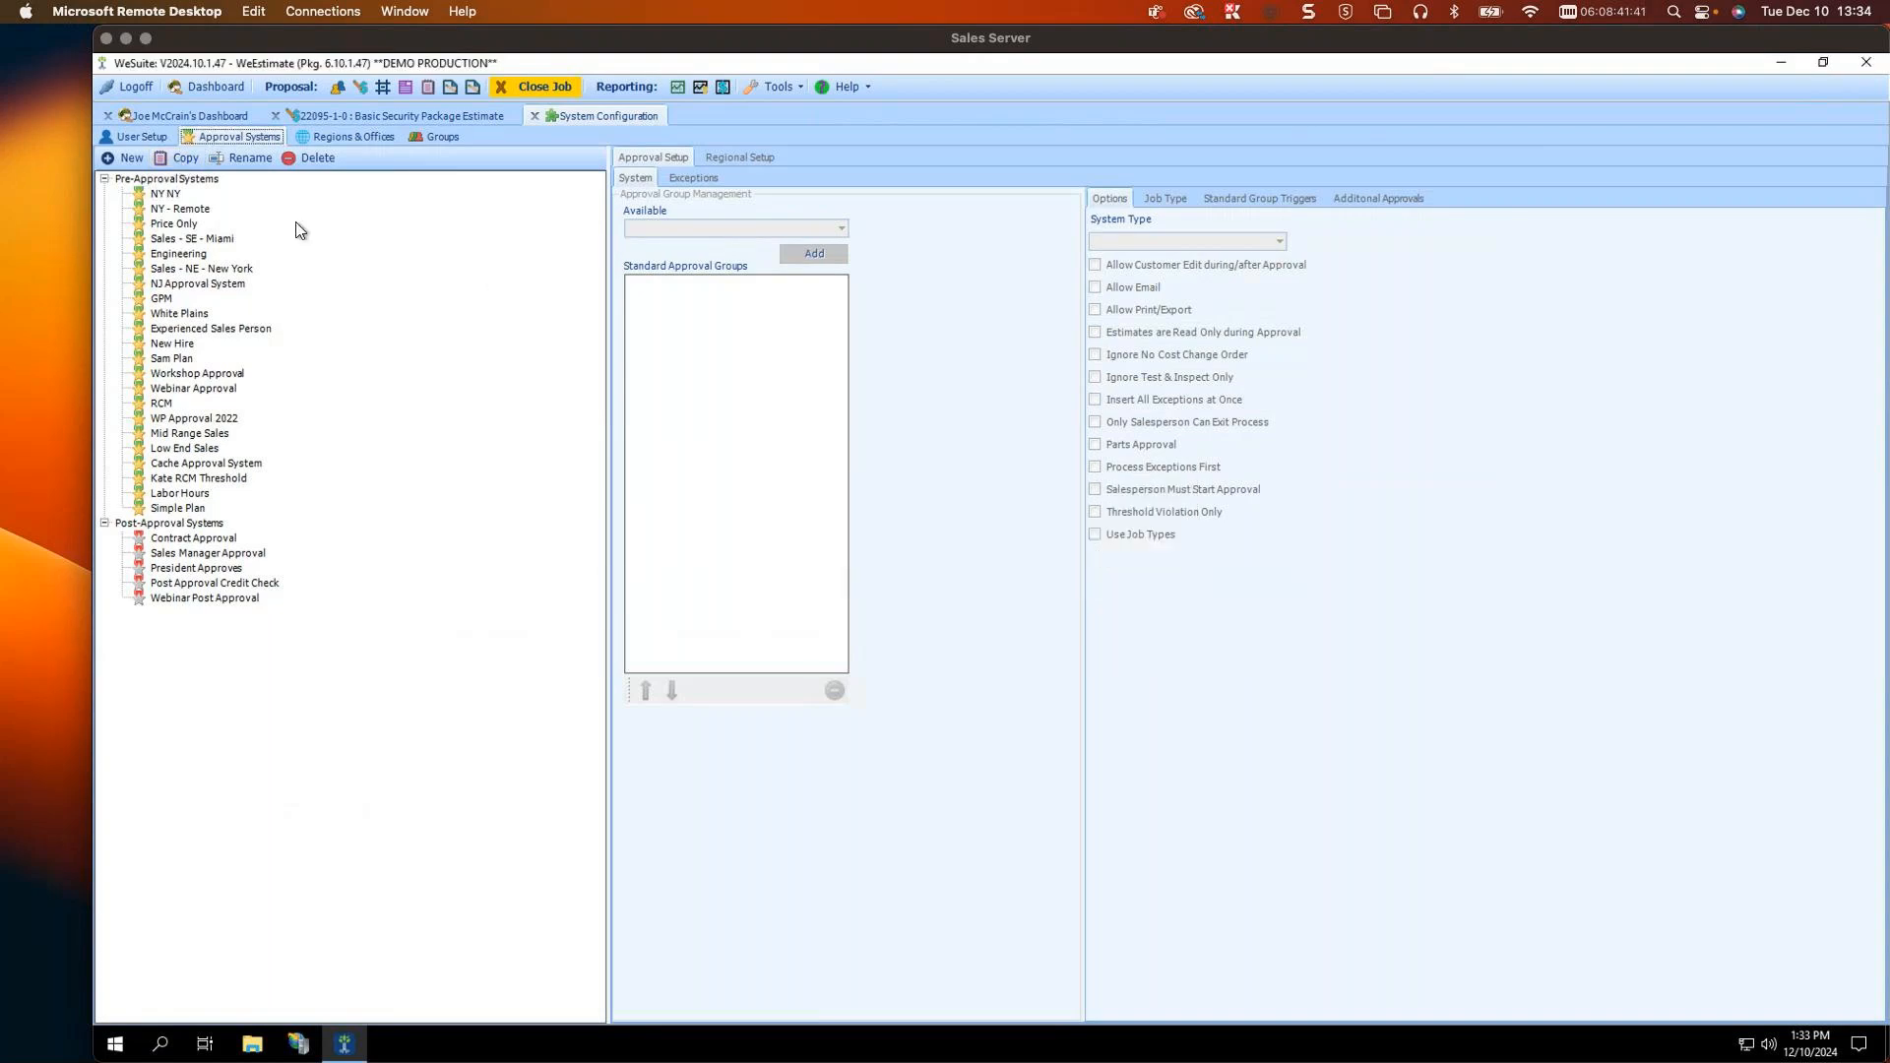
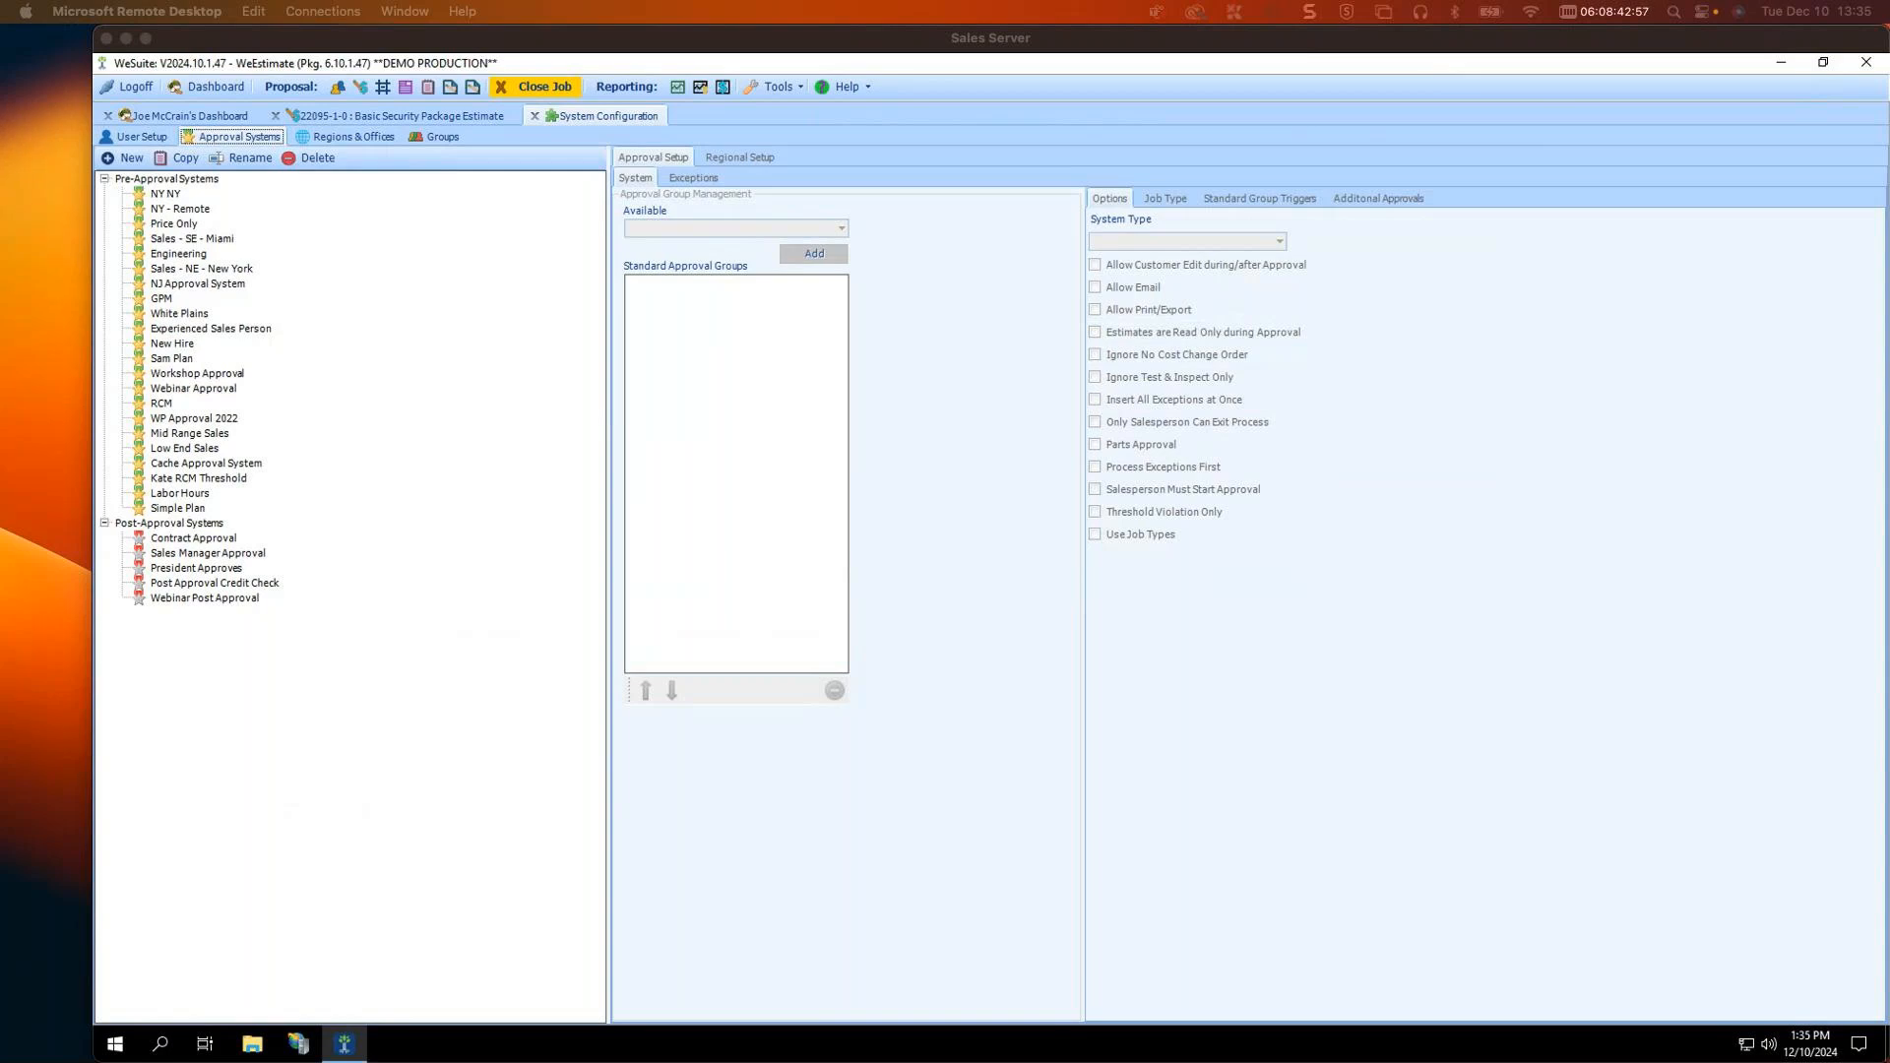
Step: Switch to QuoteAnywhere in Chrome, maximize its window and log in with the account password
left_click_drag(0, 463, 1496, 113)
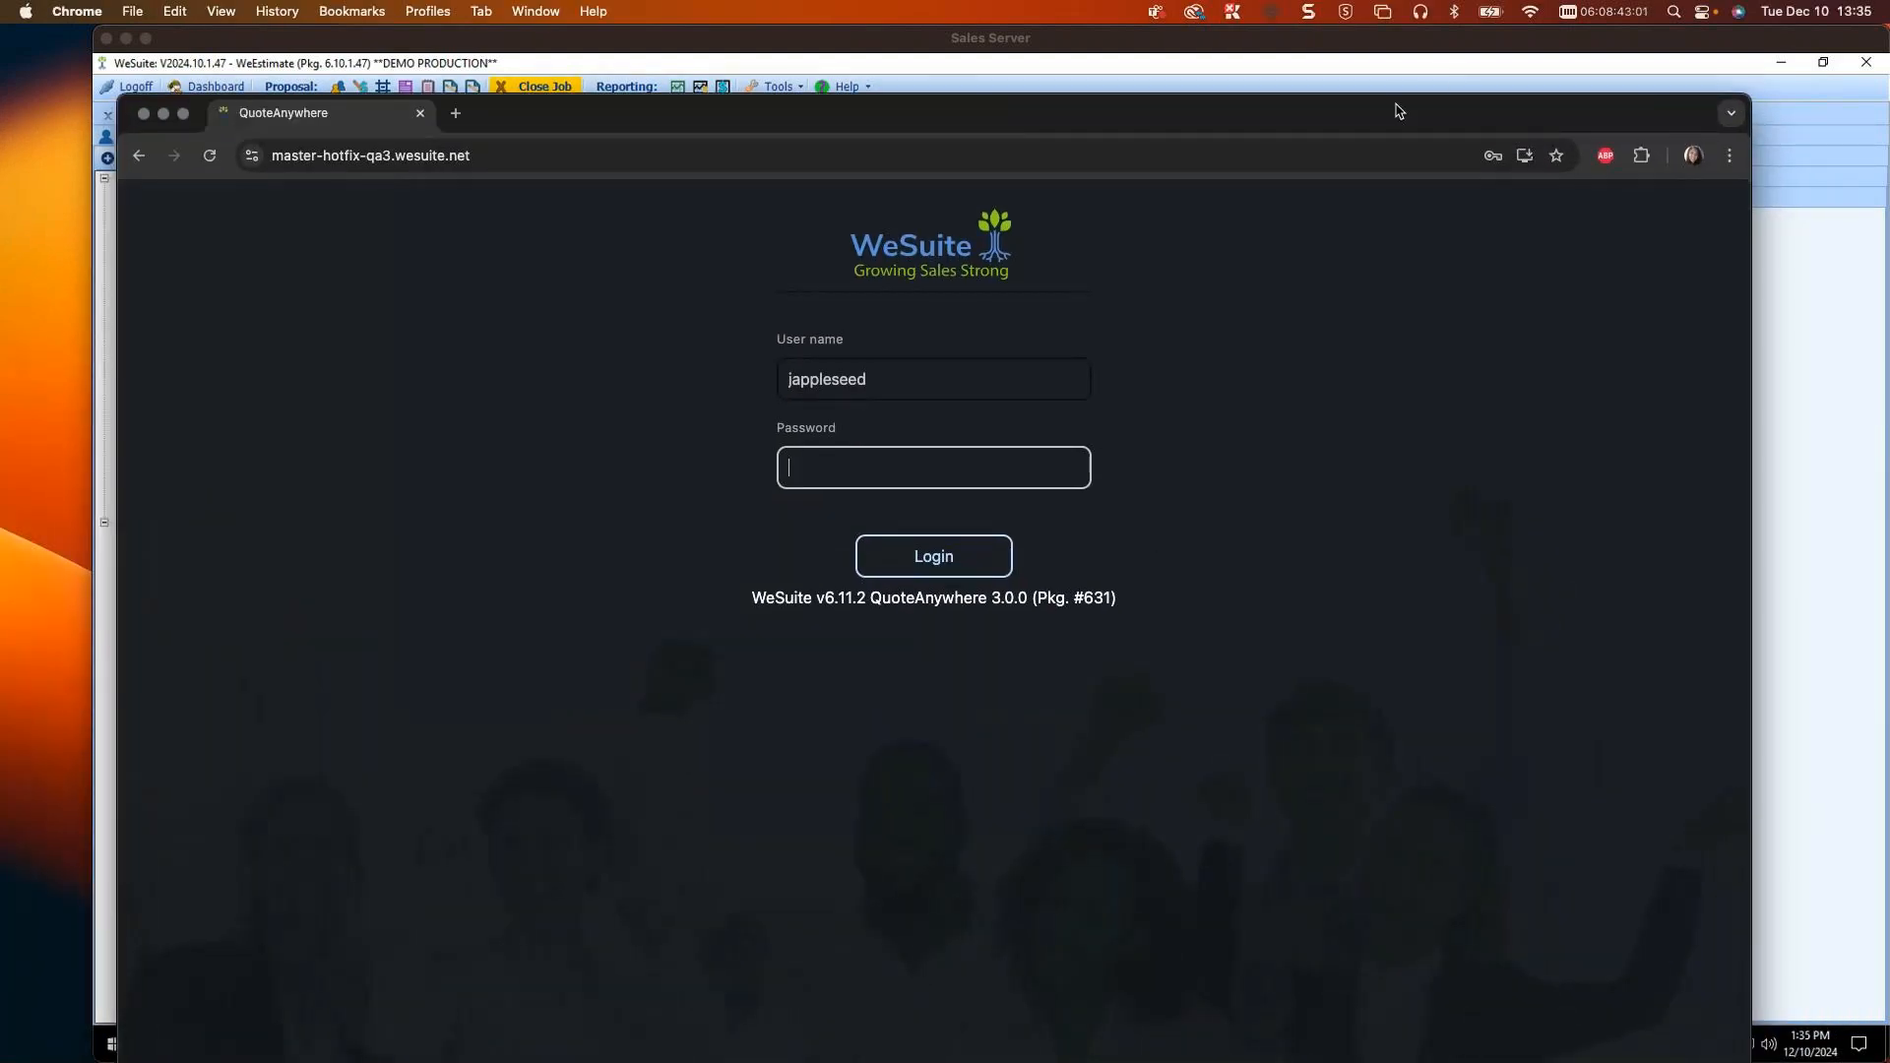
double_click(1401, 110)
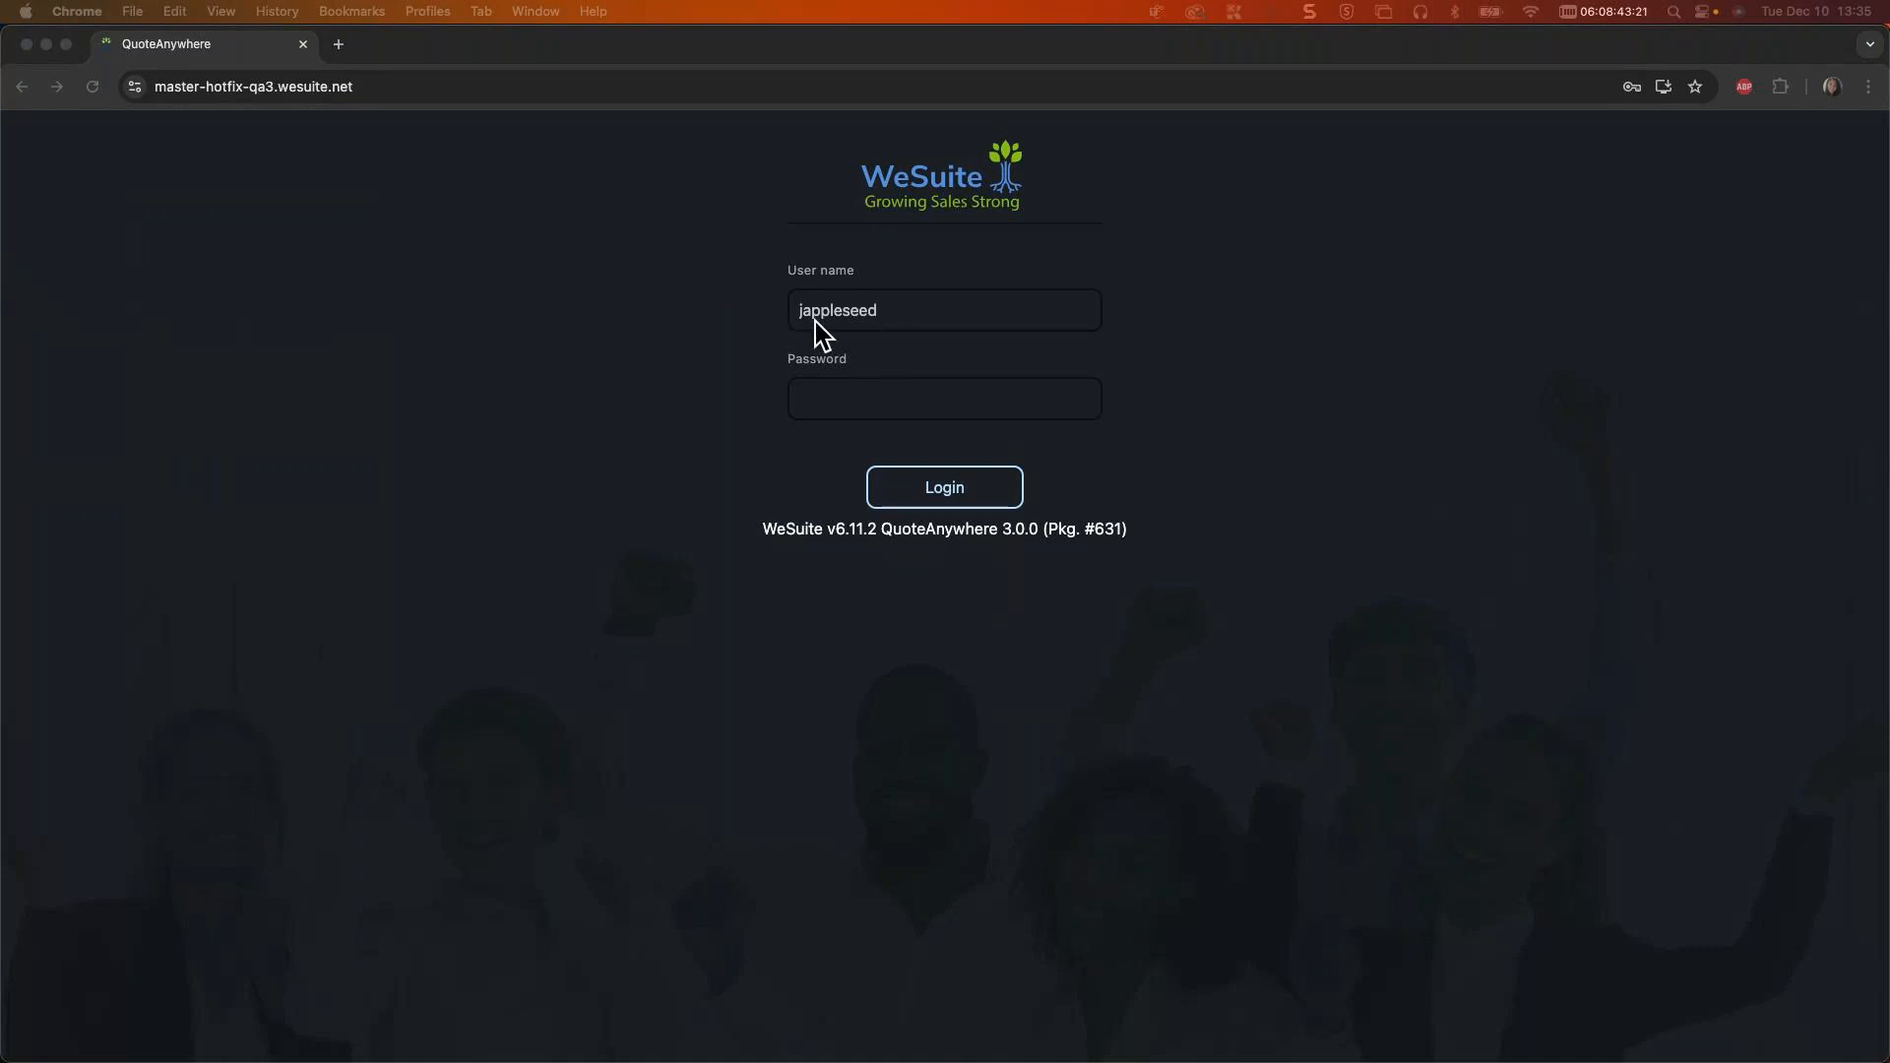
left_click(843, 414)
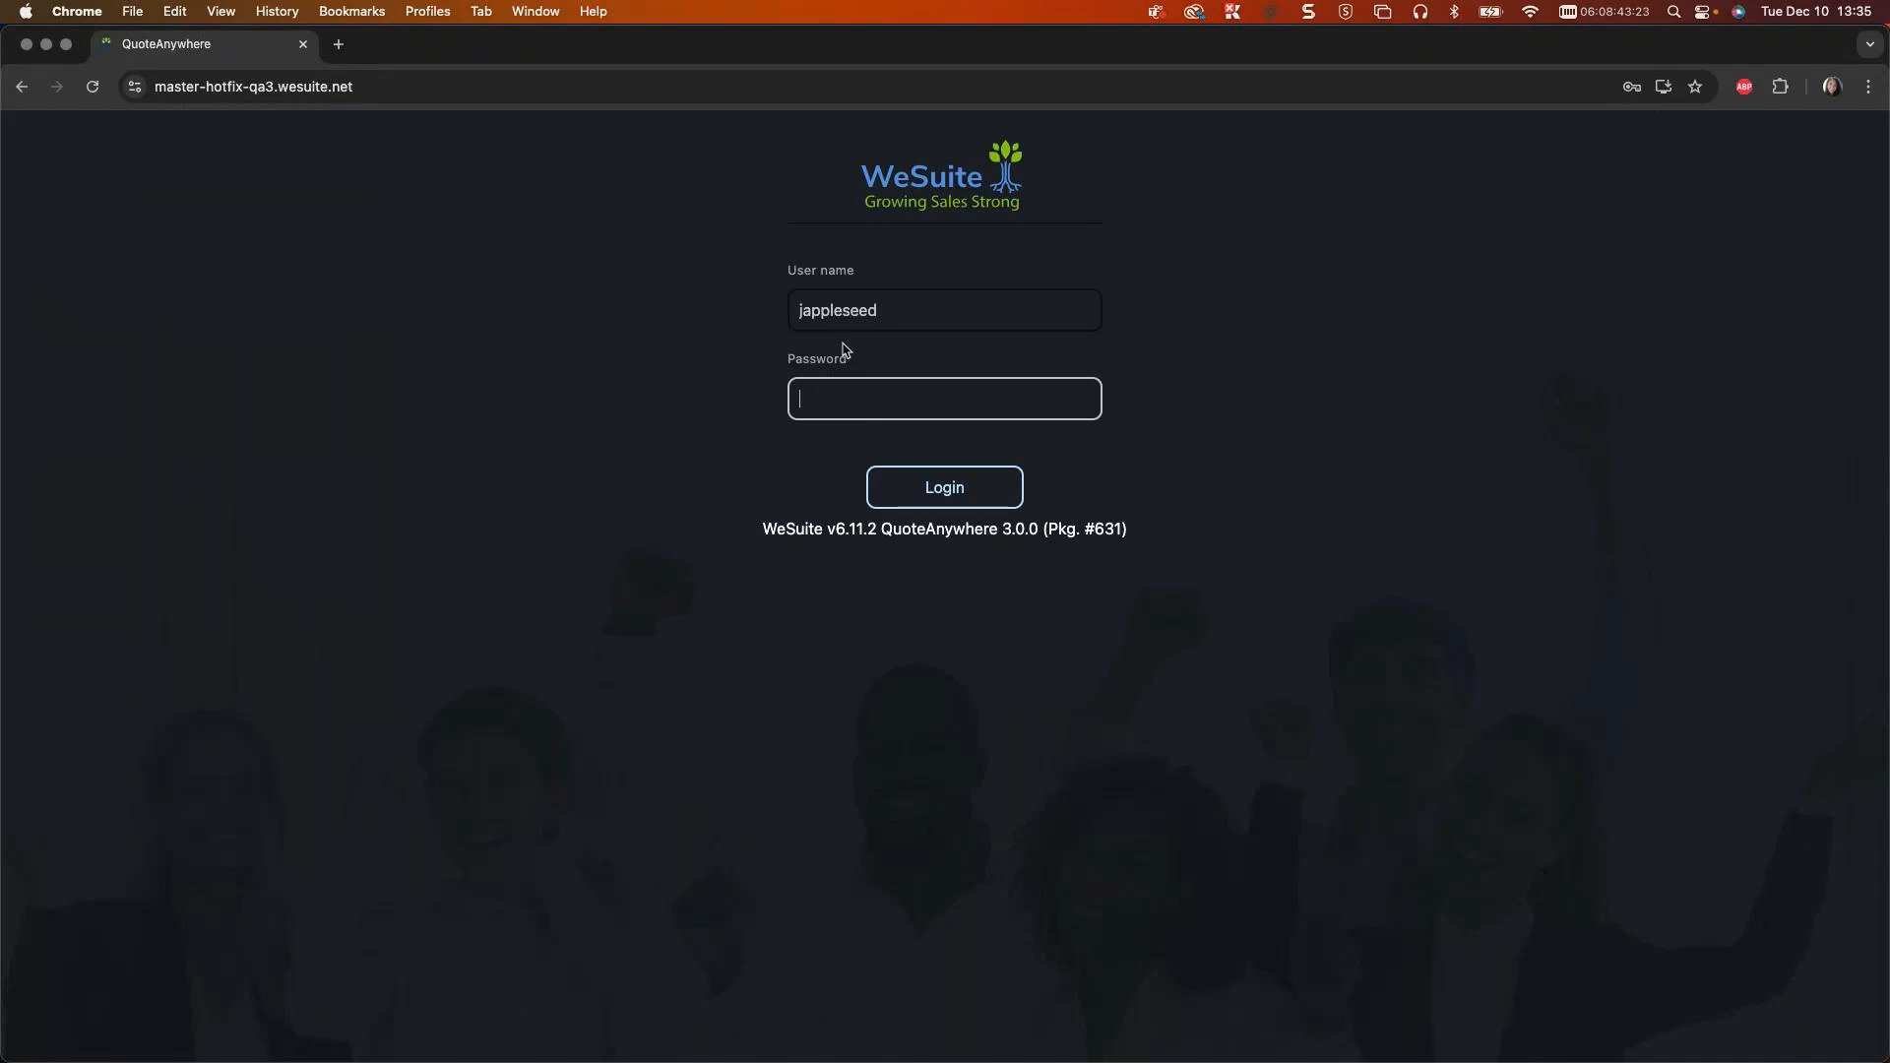
type("••••••••")
key("Return")
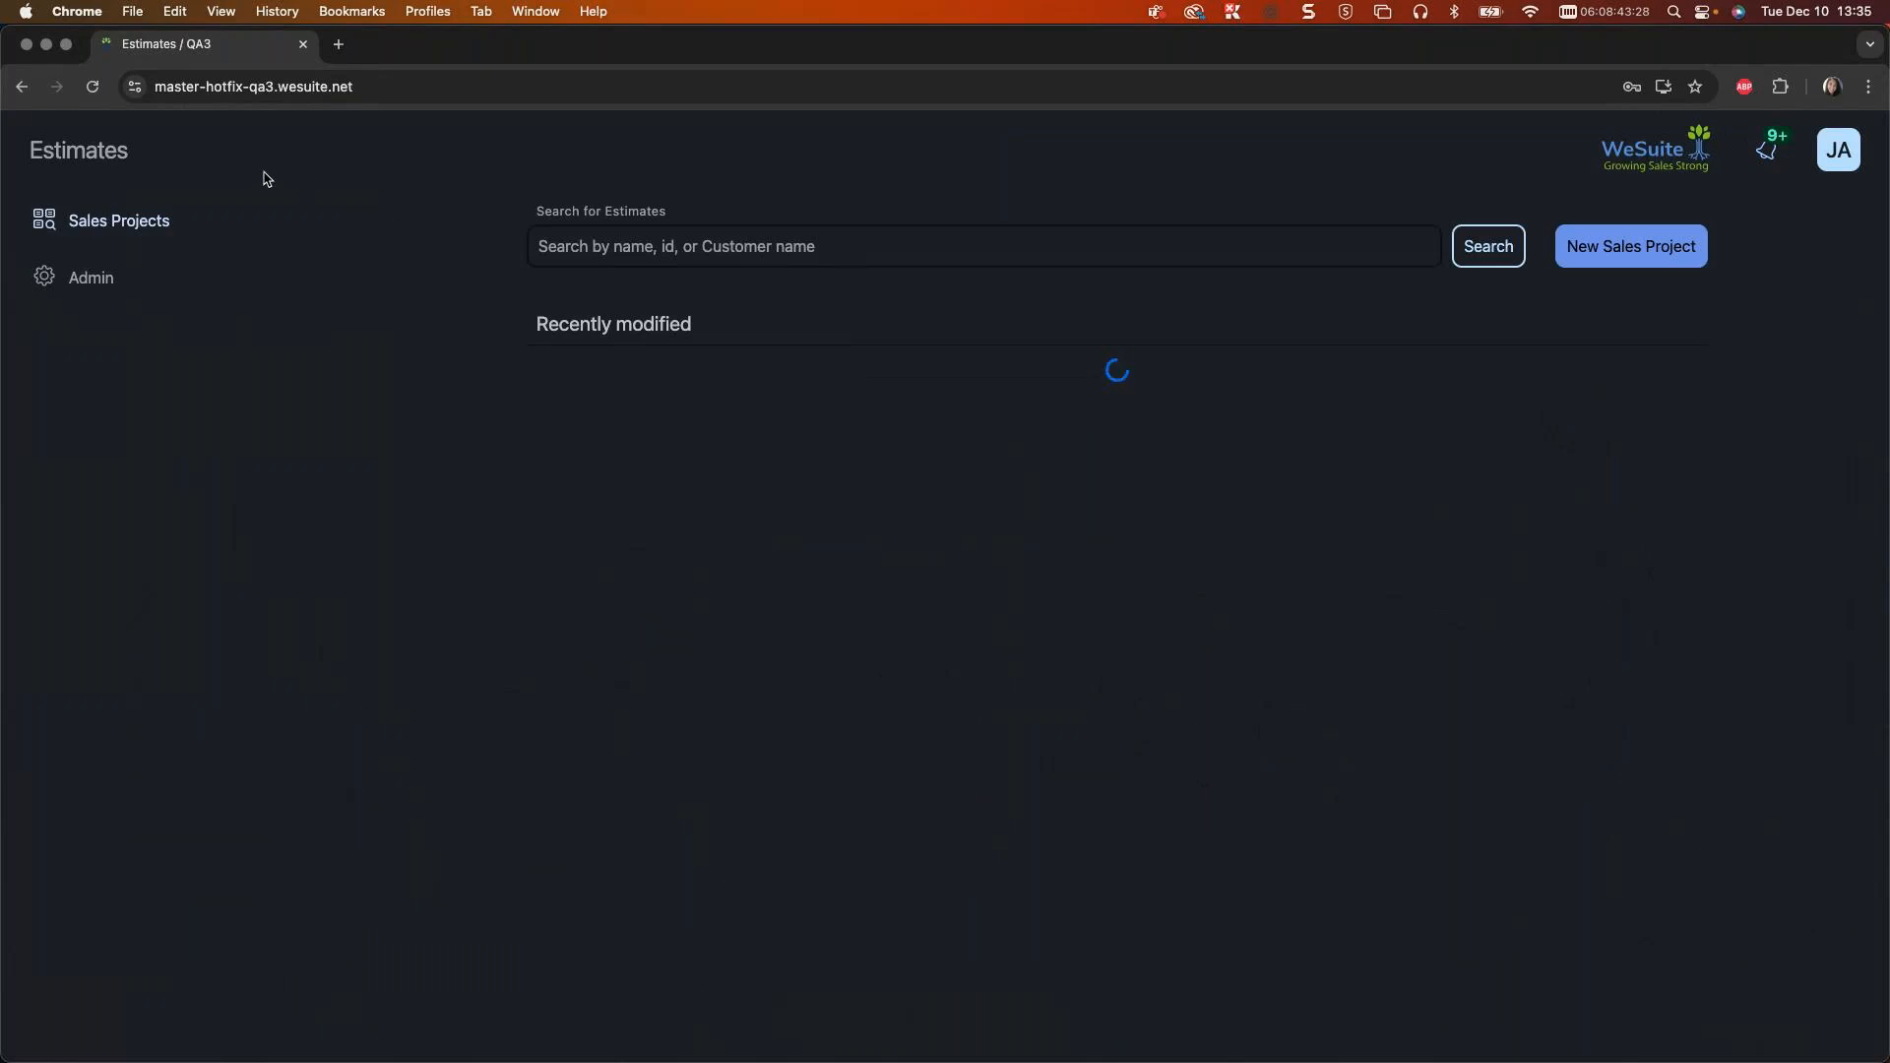
Step: Open the list of approval systems in the admin System Configurations
left_click(80, 285)
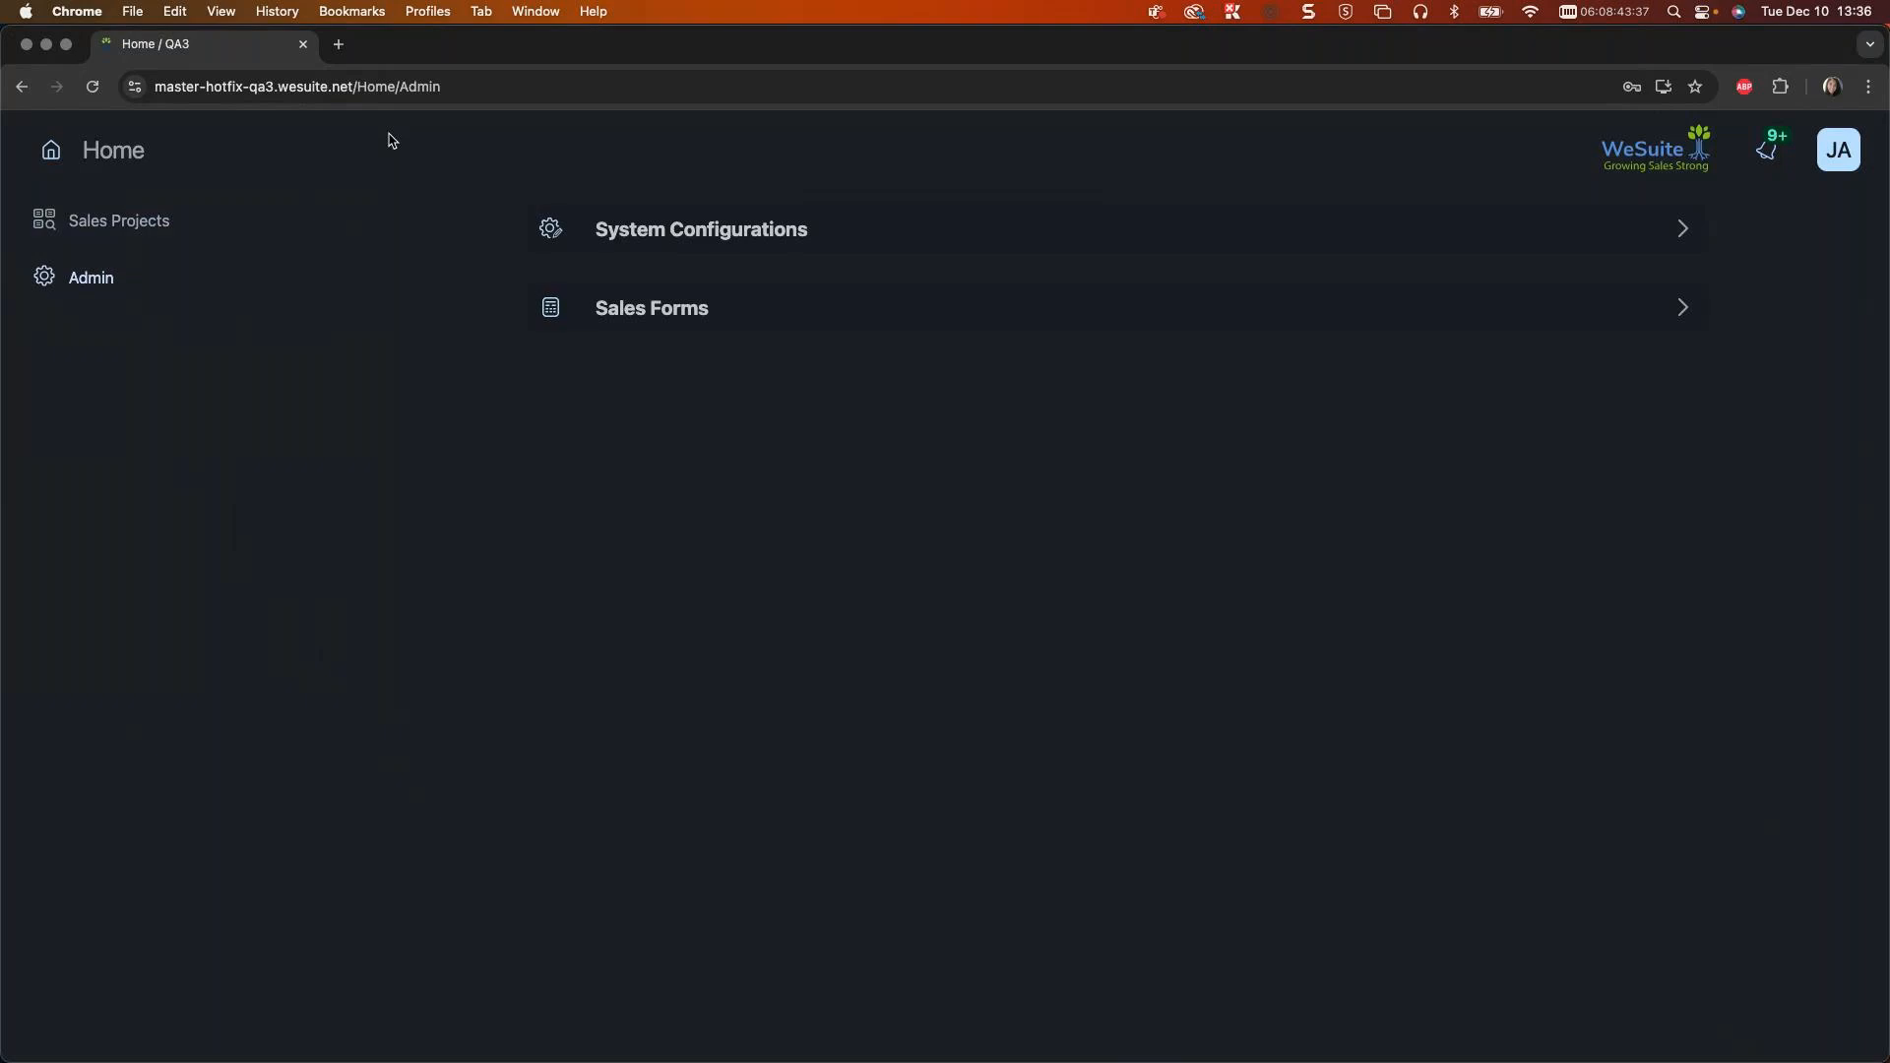
left_click(669, 234)
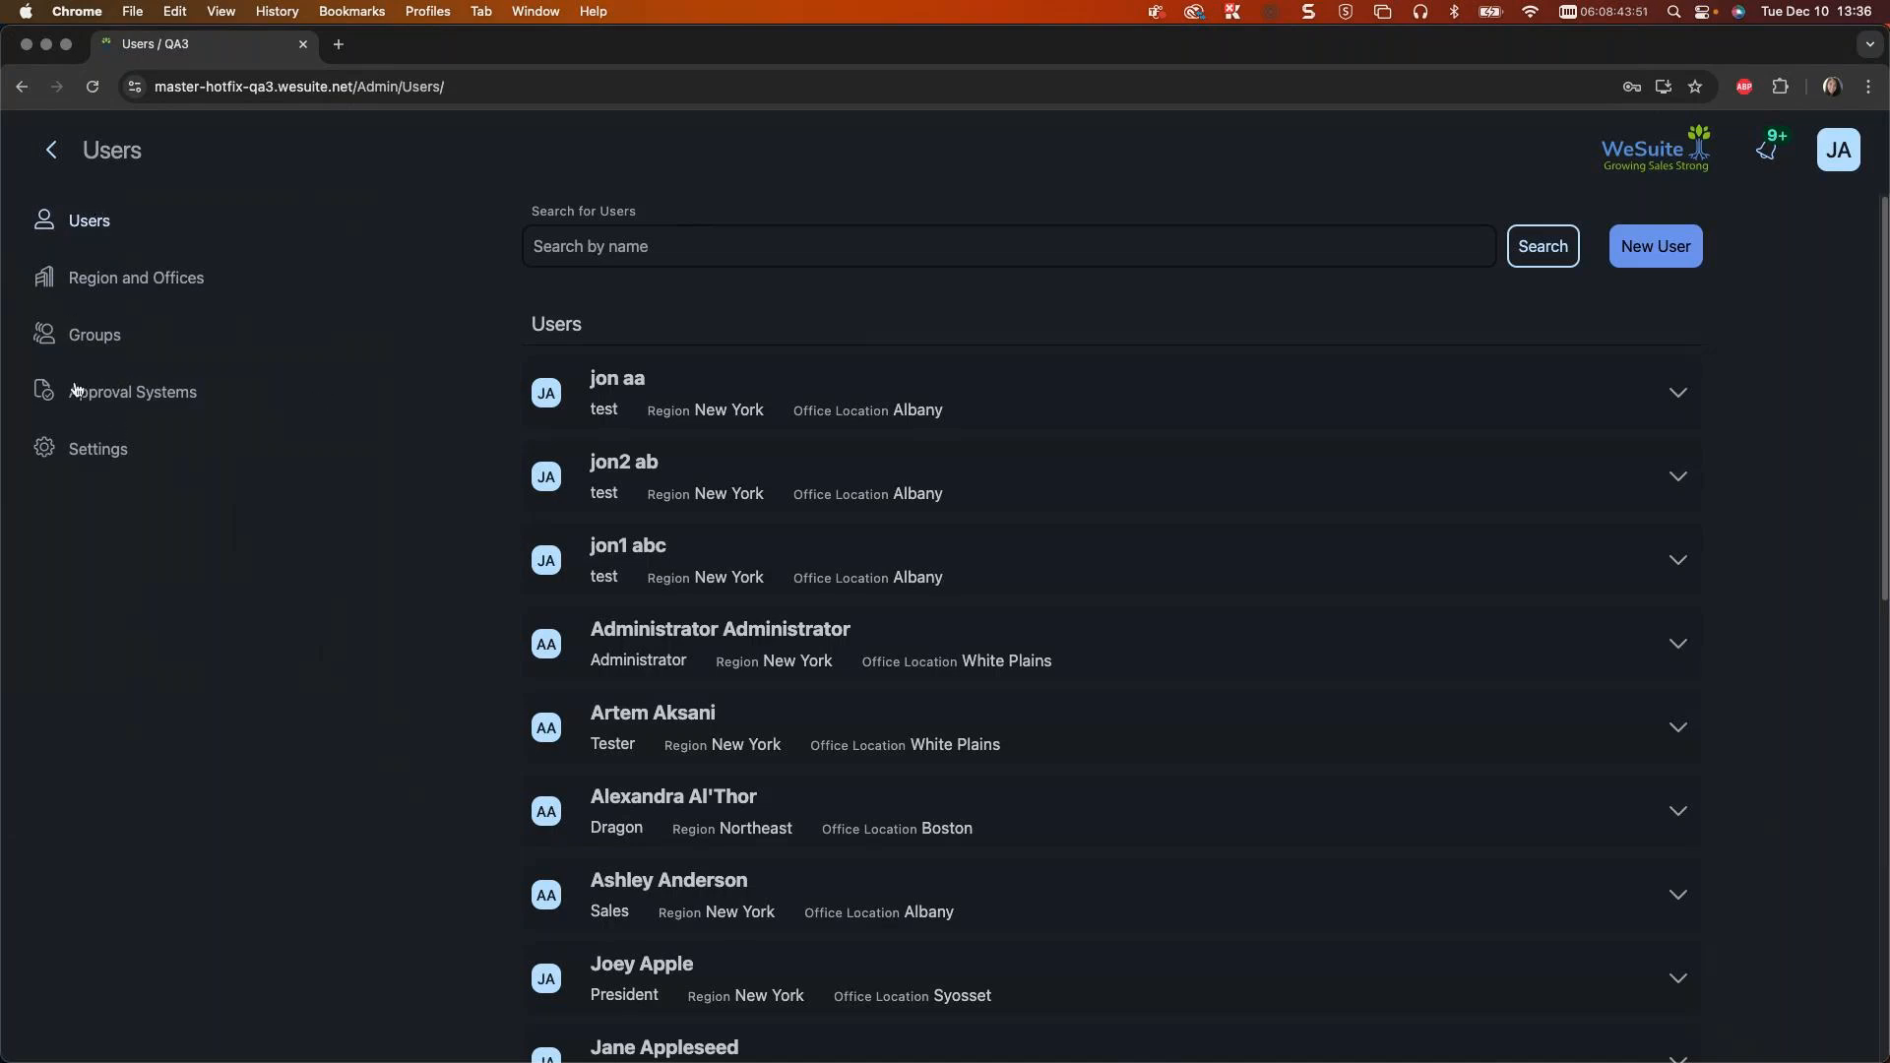
left_click(119, 398)
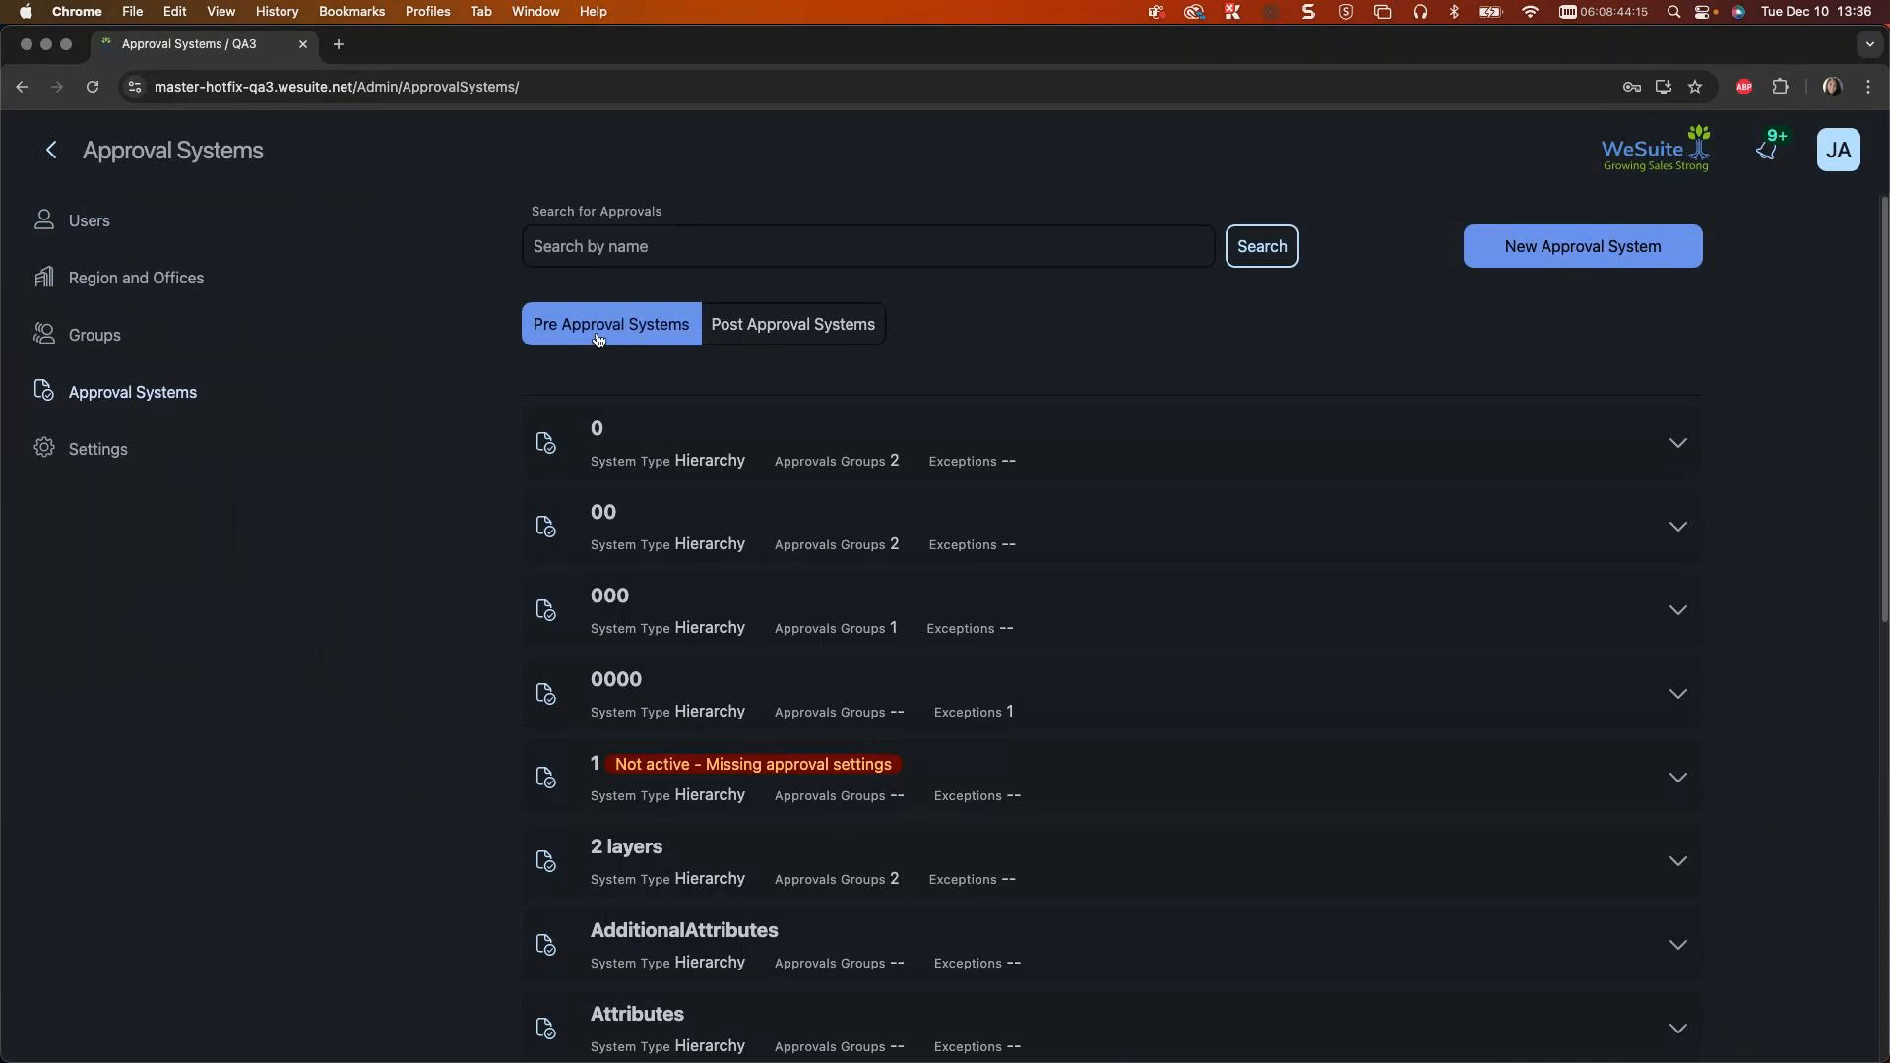
Step: Create a pre-approval system named New Simple Plan with the system type Hierarchy
left_click(1582, 253)
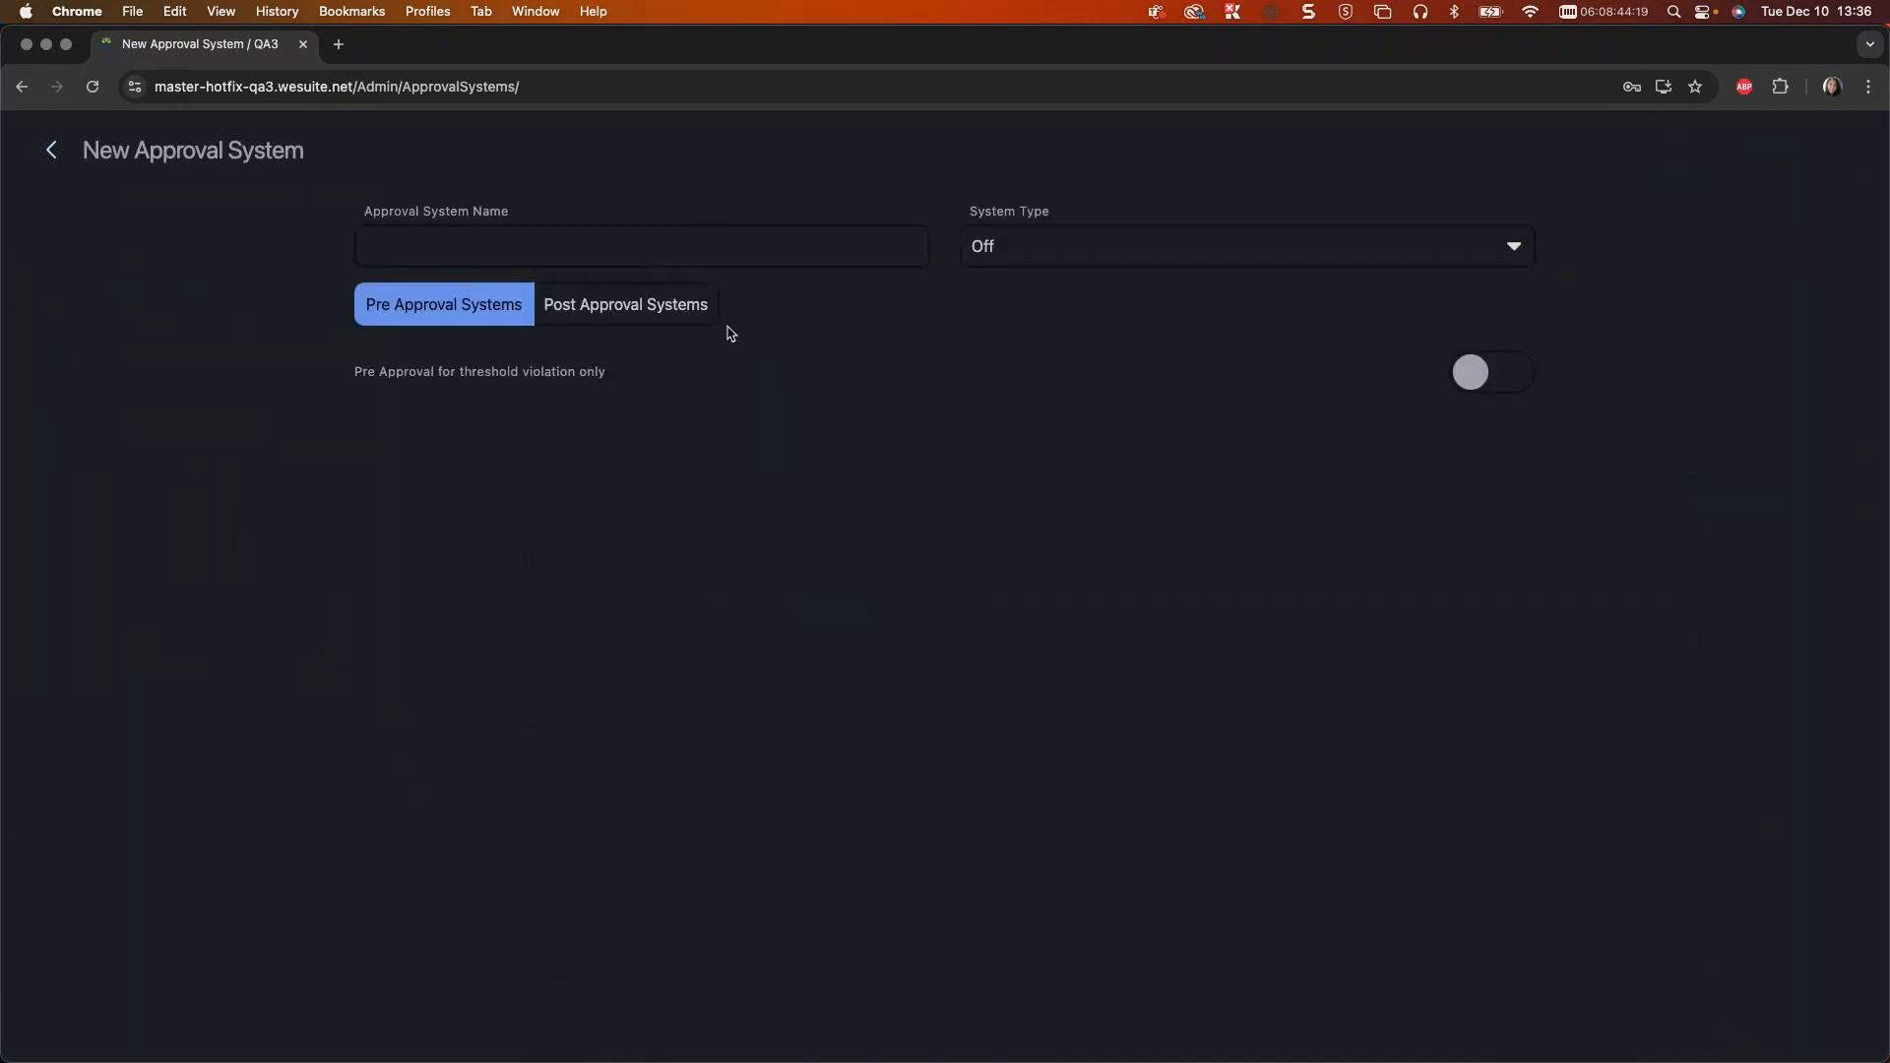
left_click(687, 250)
type("New S")
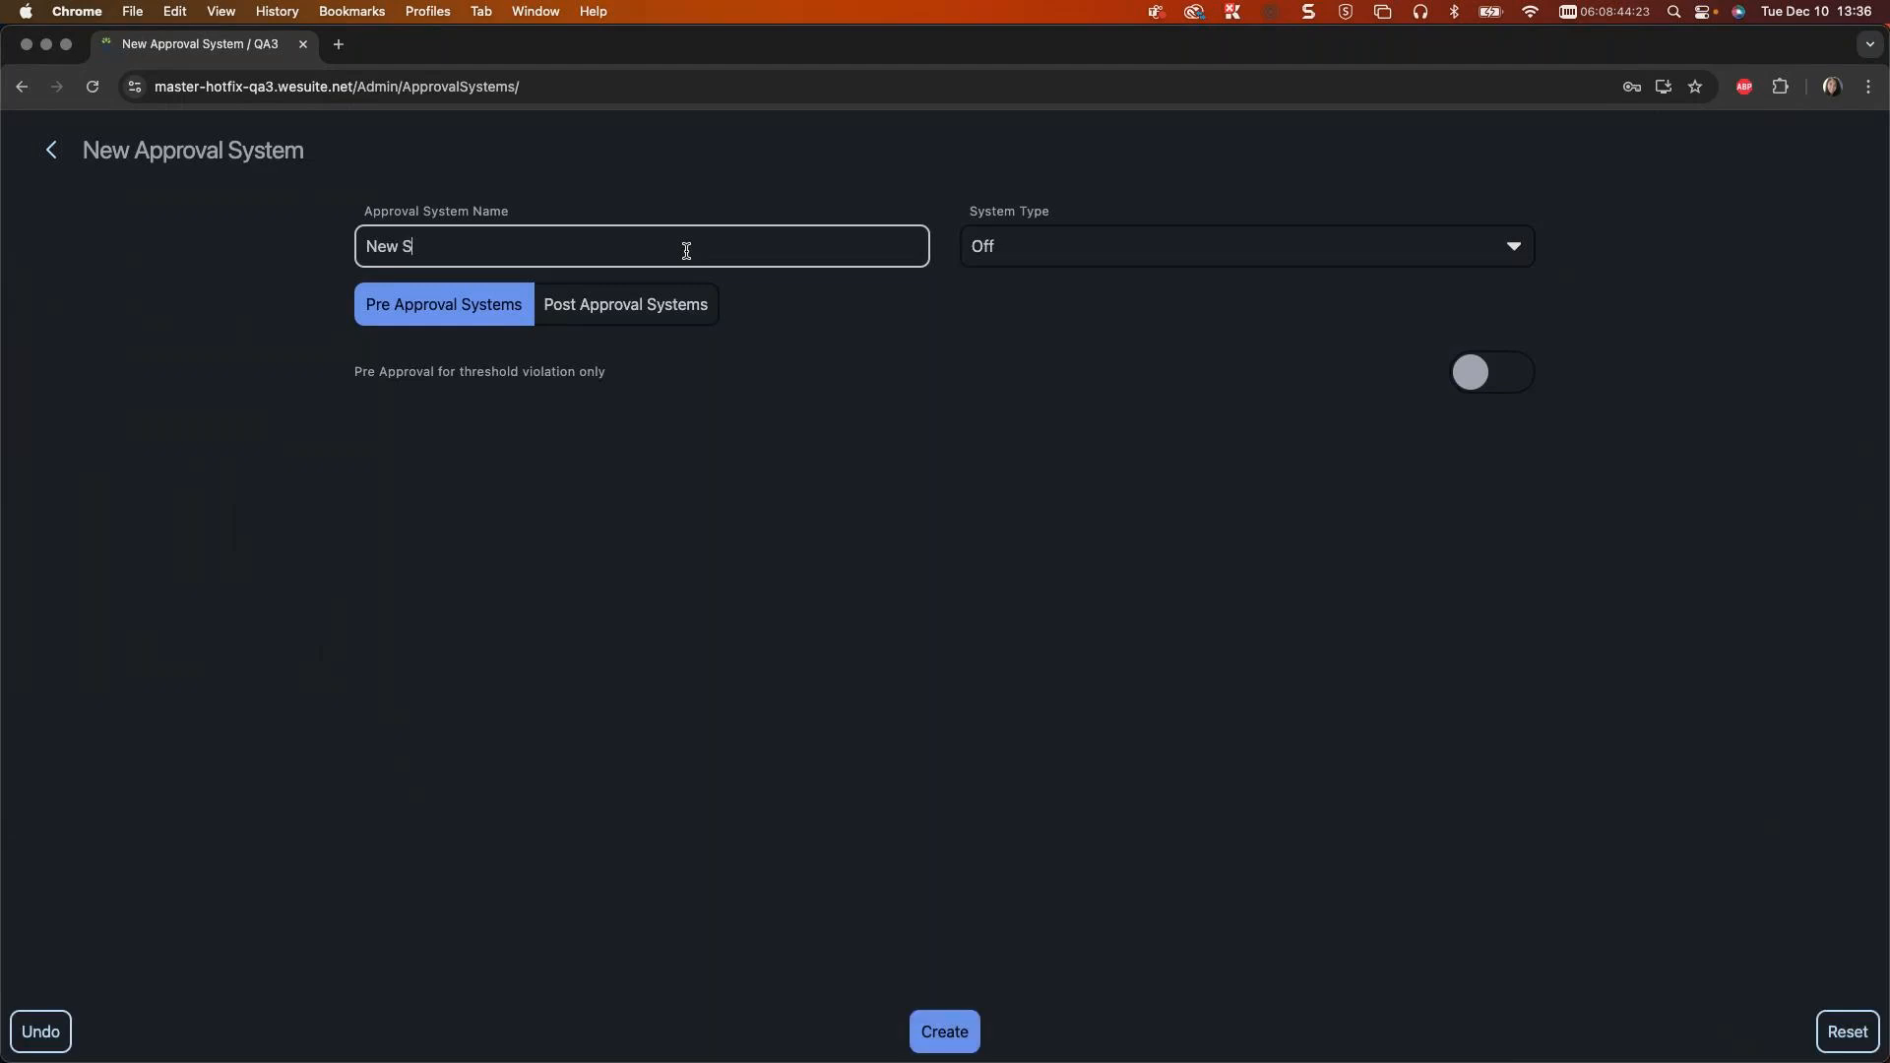
type("imple Plan")
left_click(1127, 263)
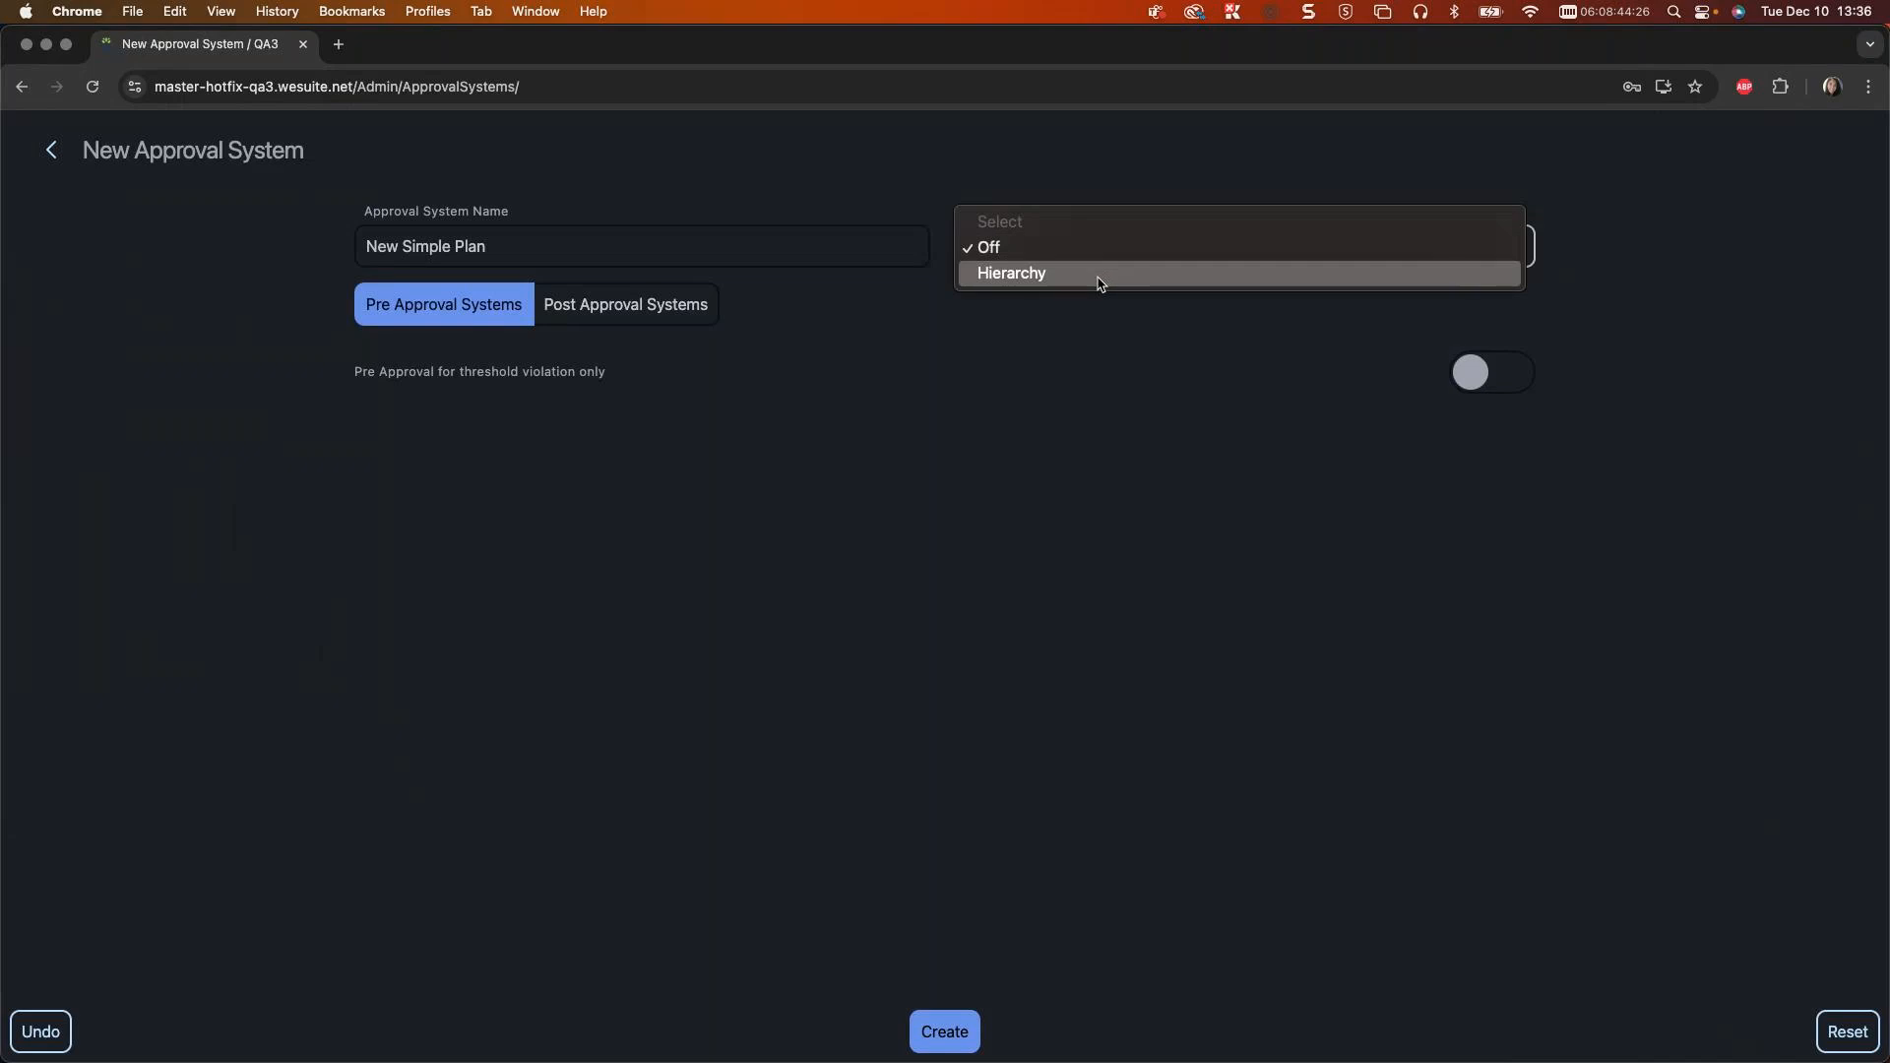
left_click(1098, 281)
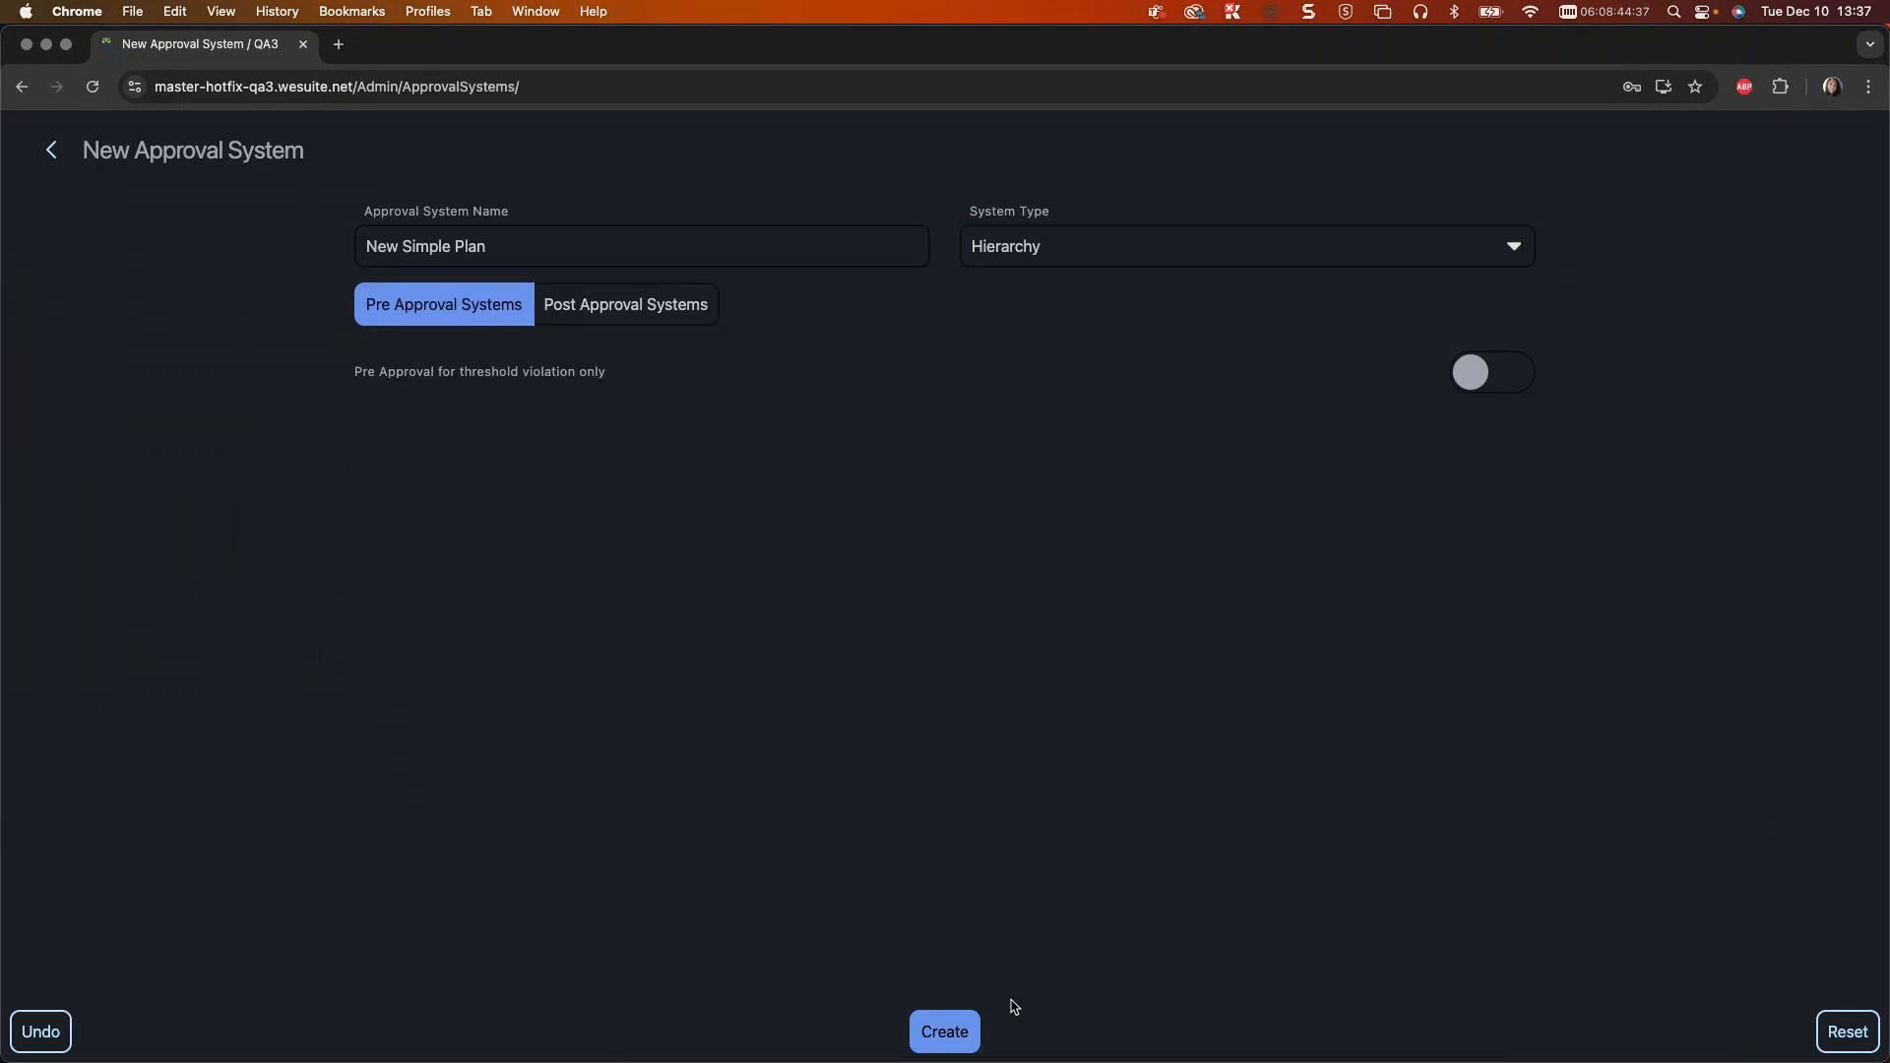
left_click(944, 1033)
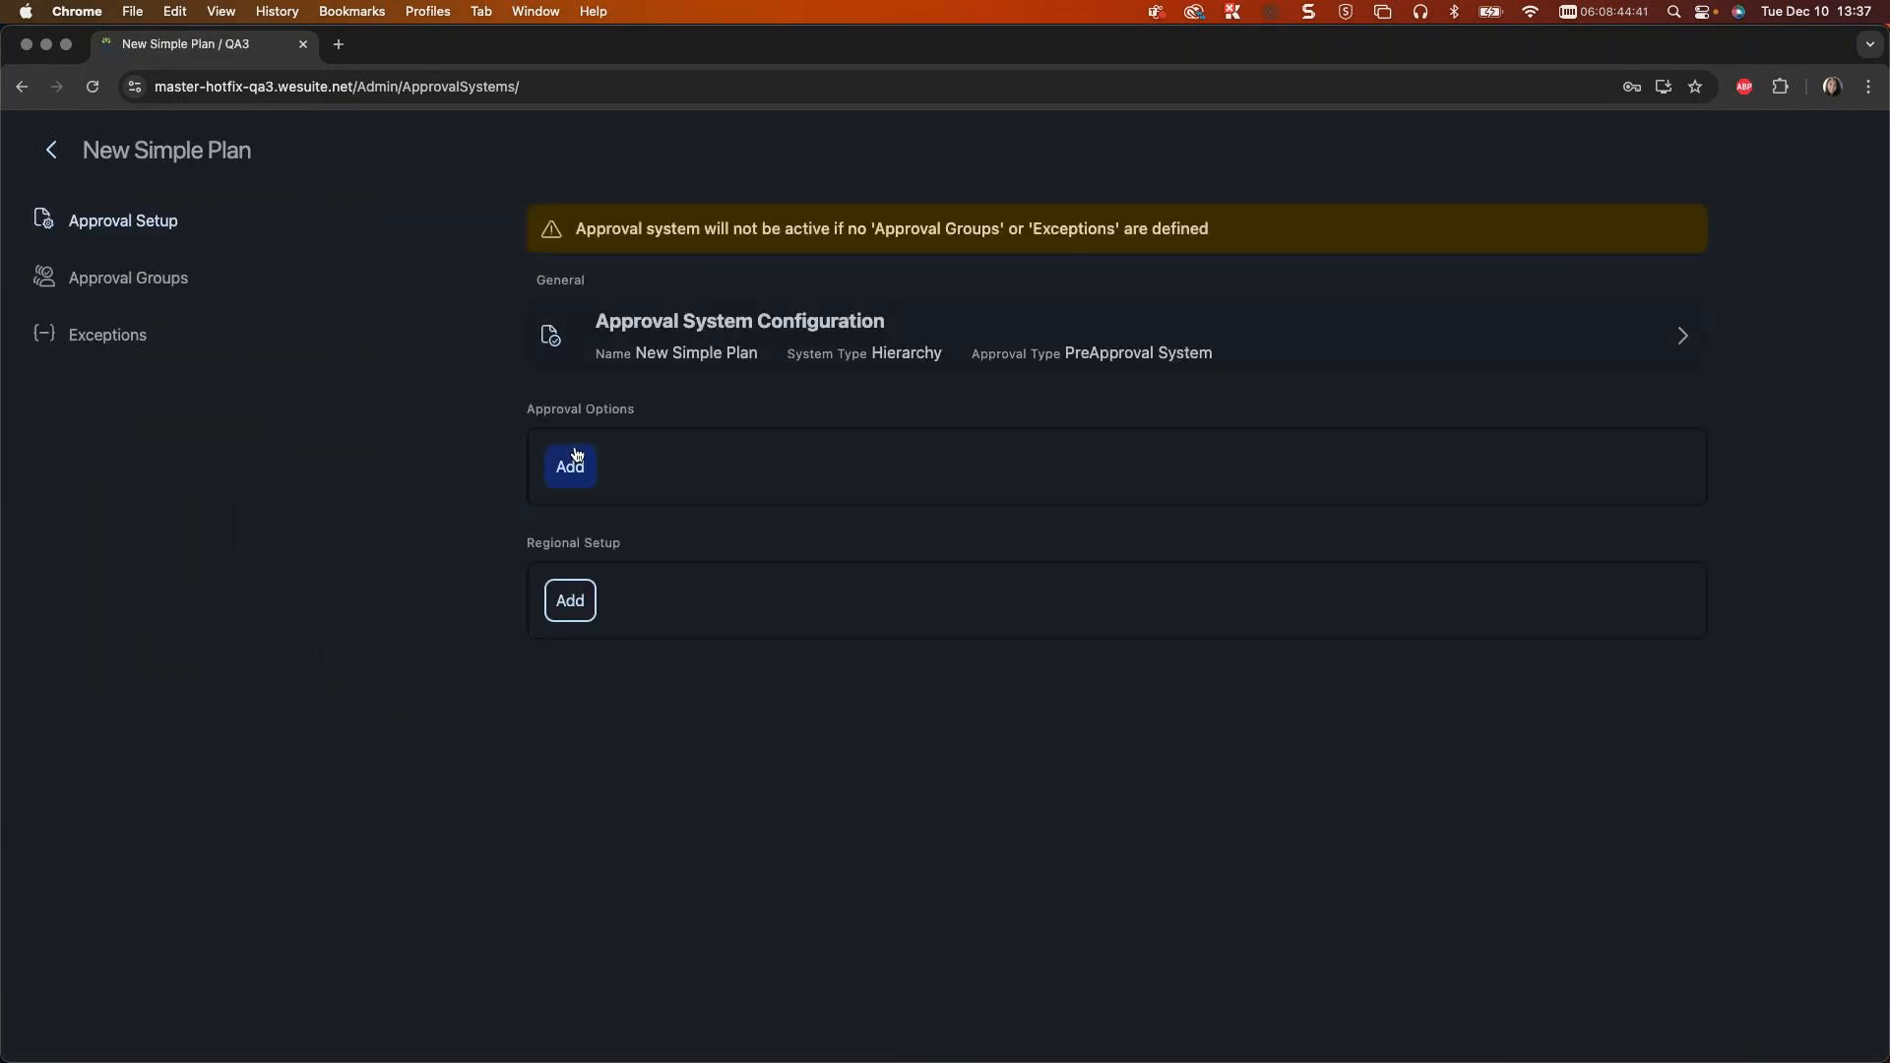
Step: Review New Simple Plan's general configuration and compare its available approval options with those in WeEstimate
left_click(767, 360)
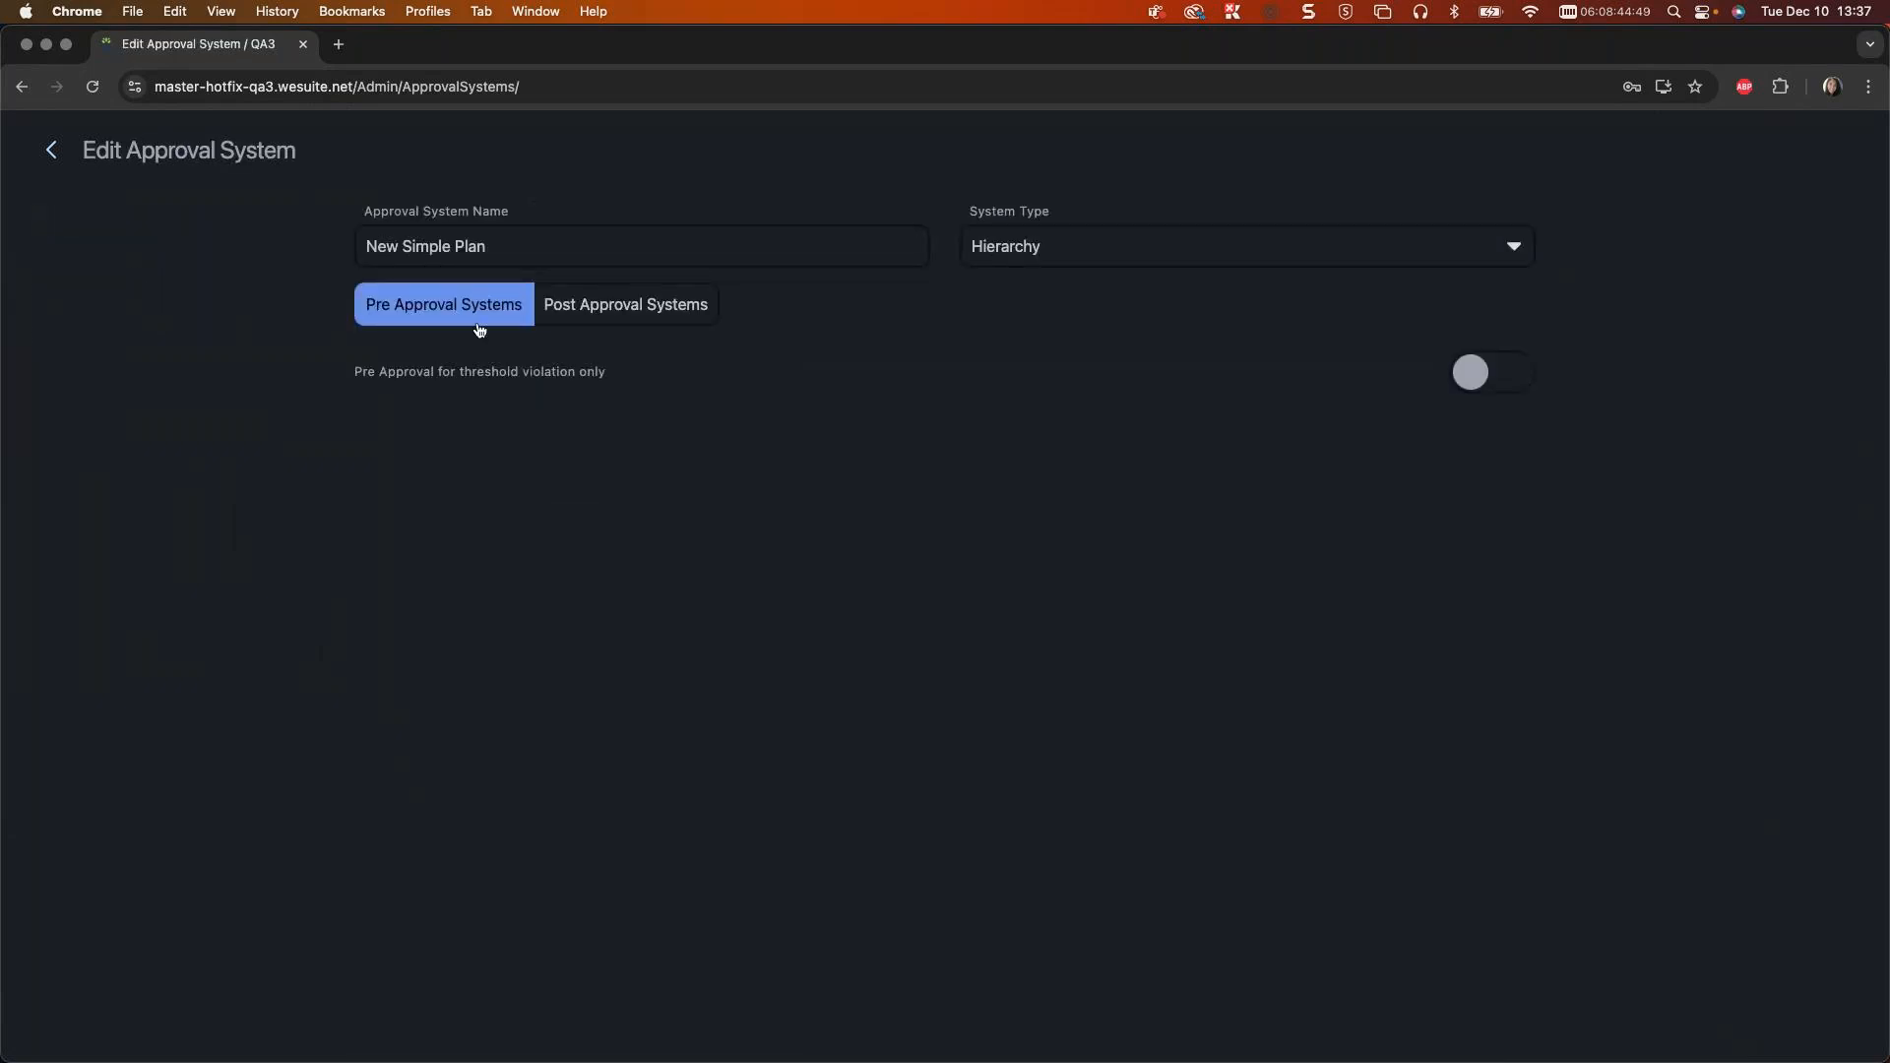
left_click(52, 154)
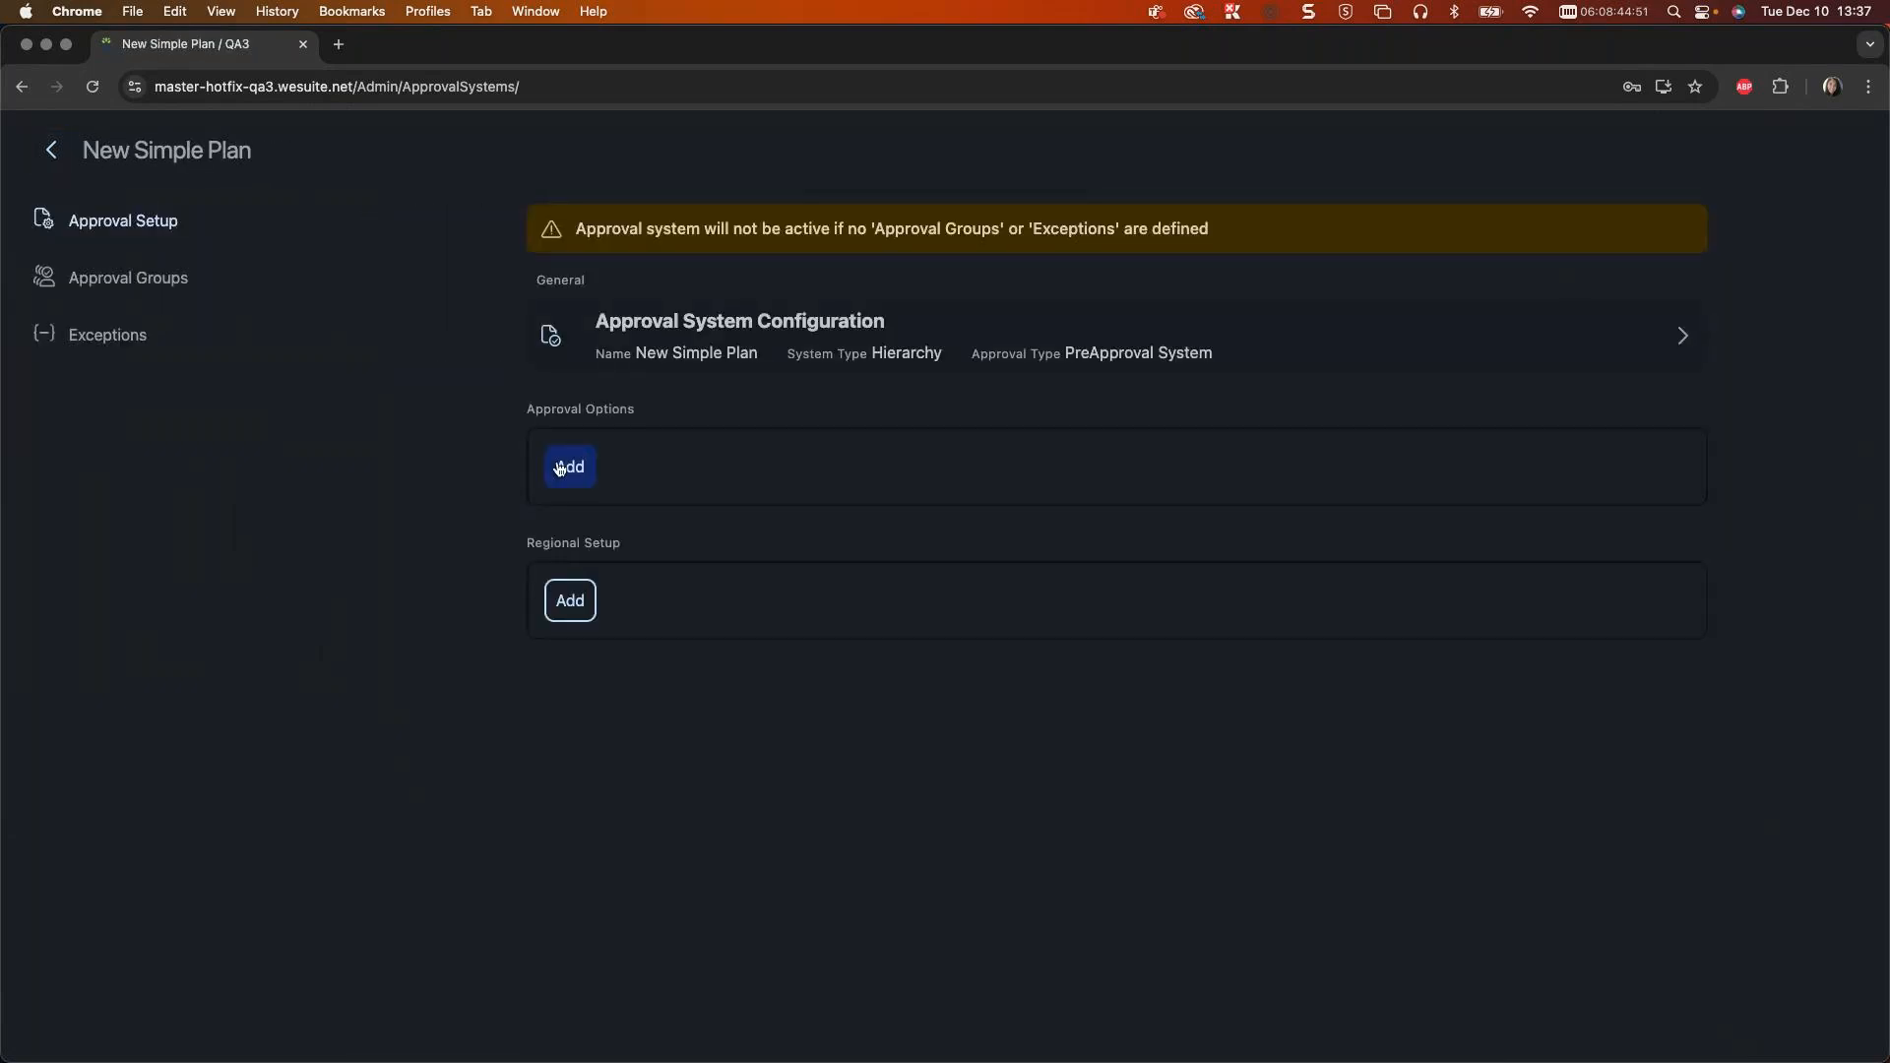
left_click(579, 468)
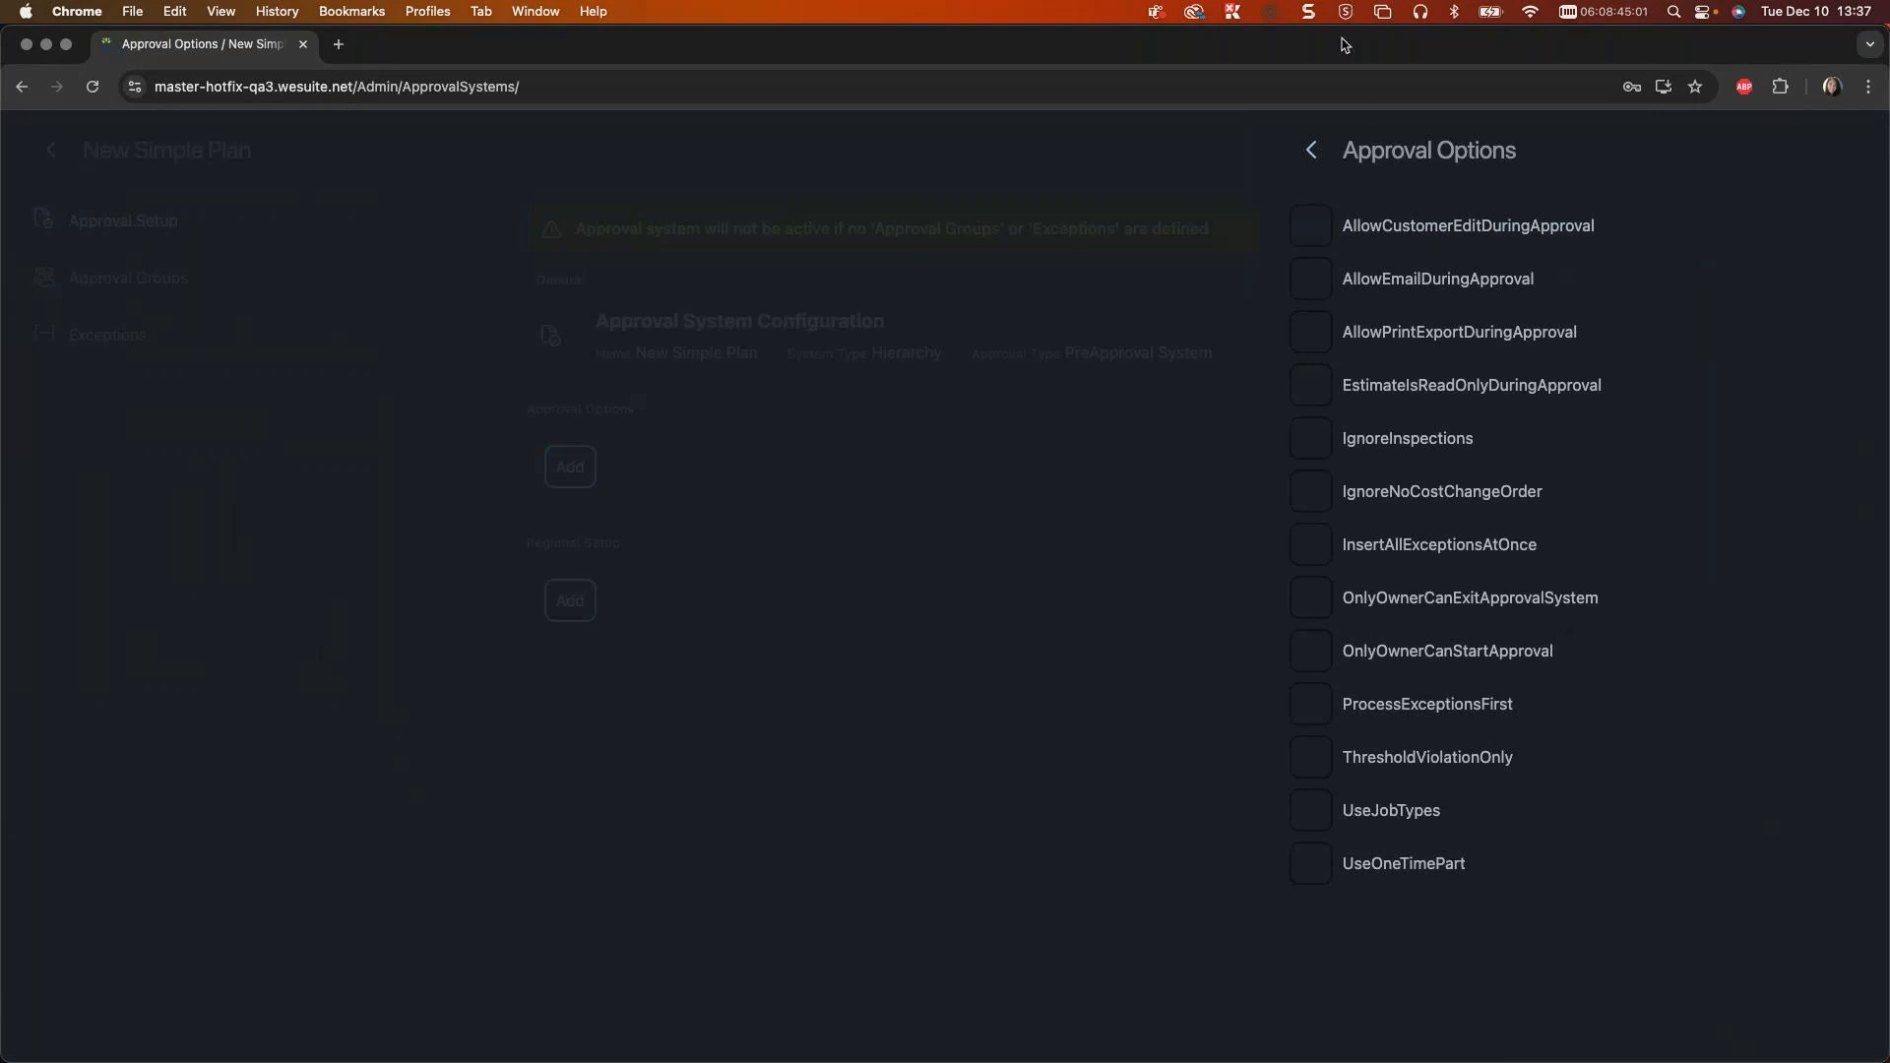
left_click_drag(1345, 45, 531, 92)
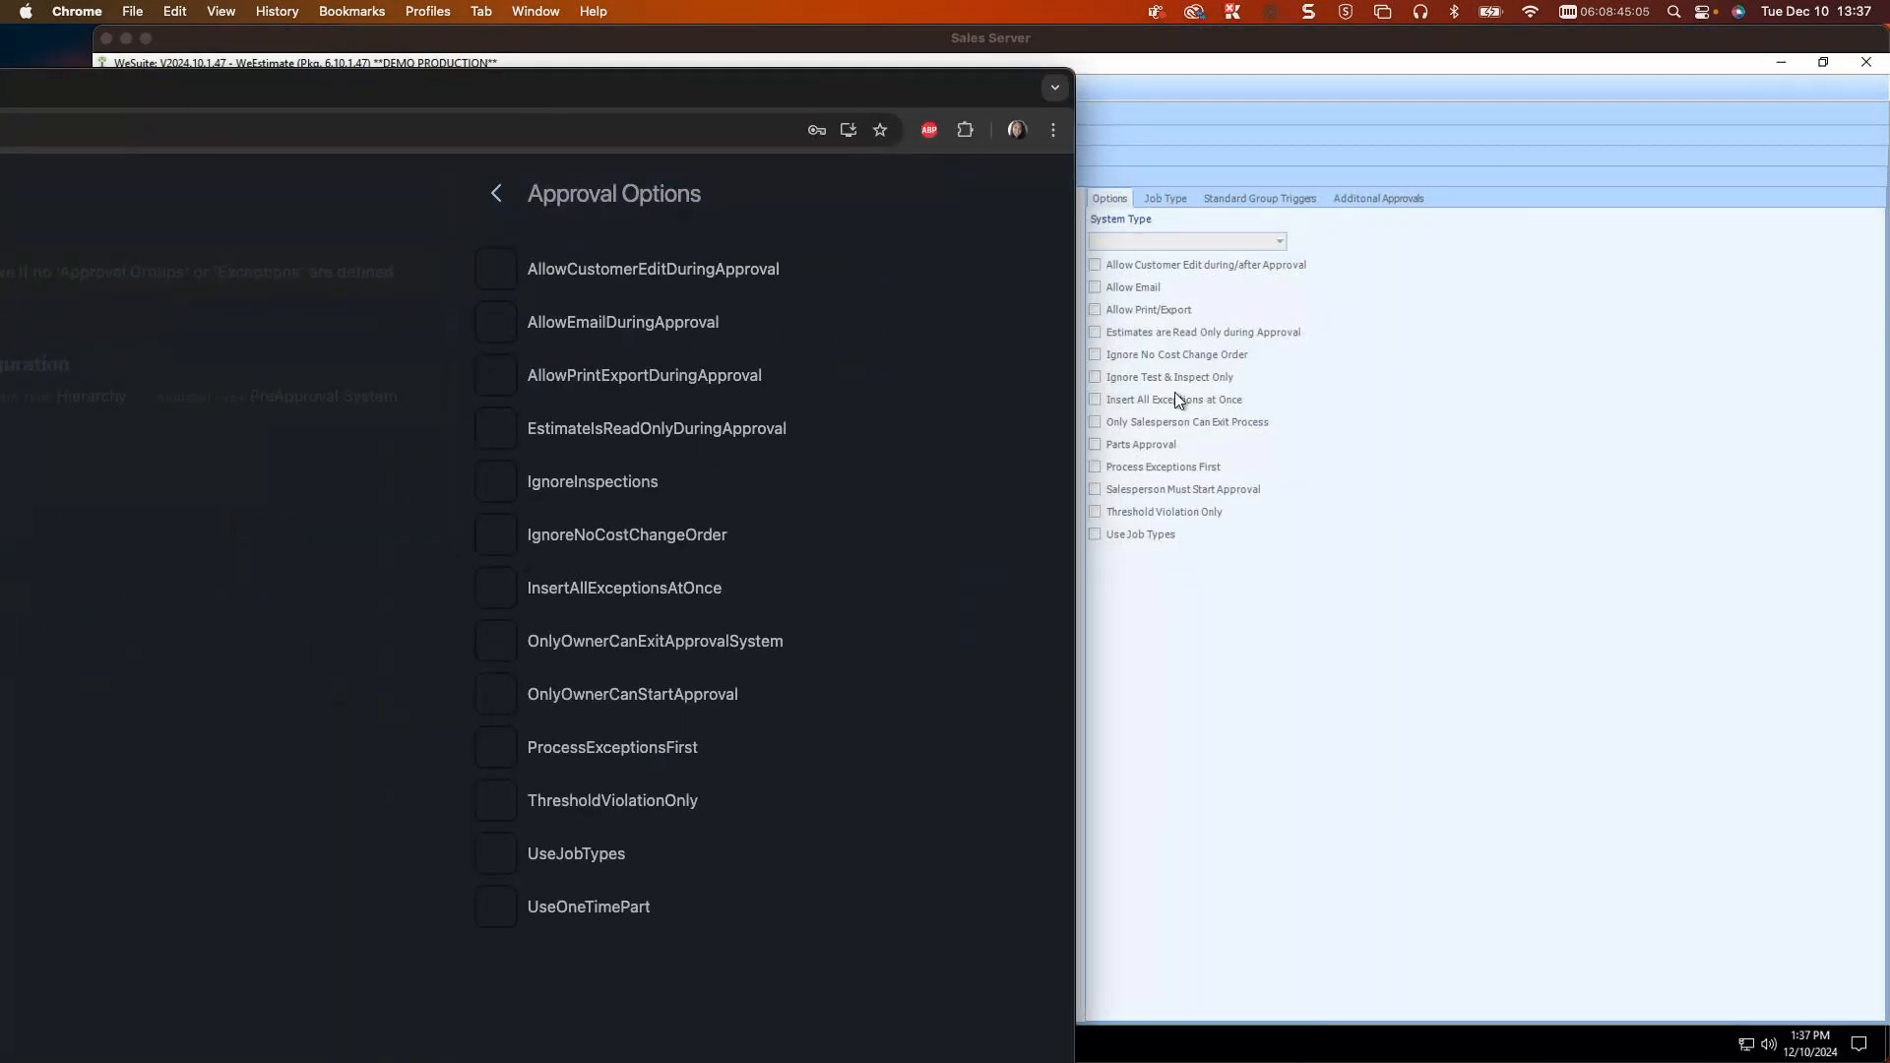
left_click_drag(570, 97, 1362, 55)
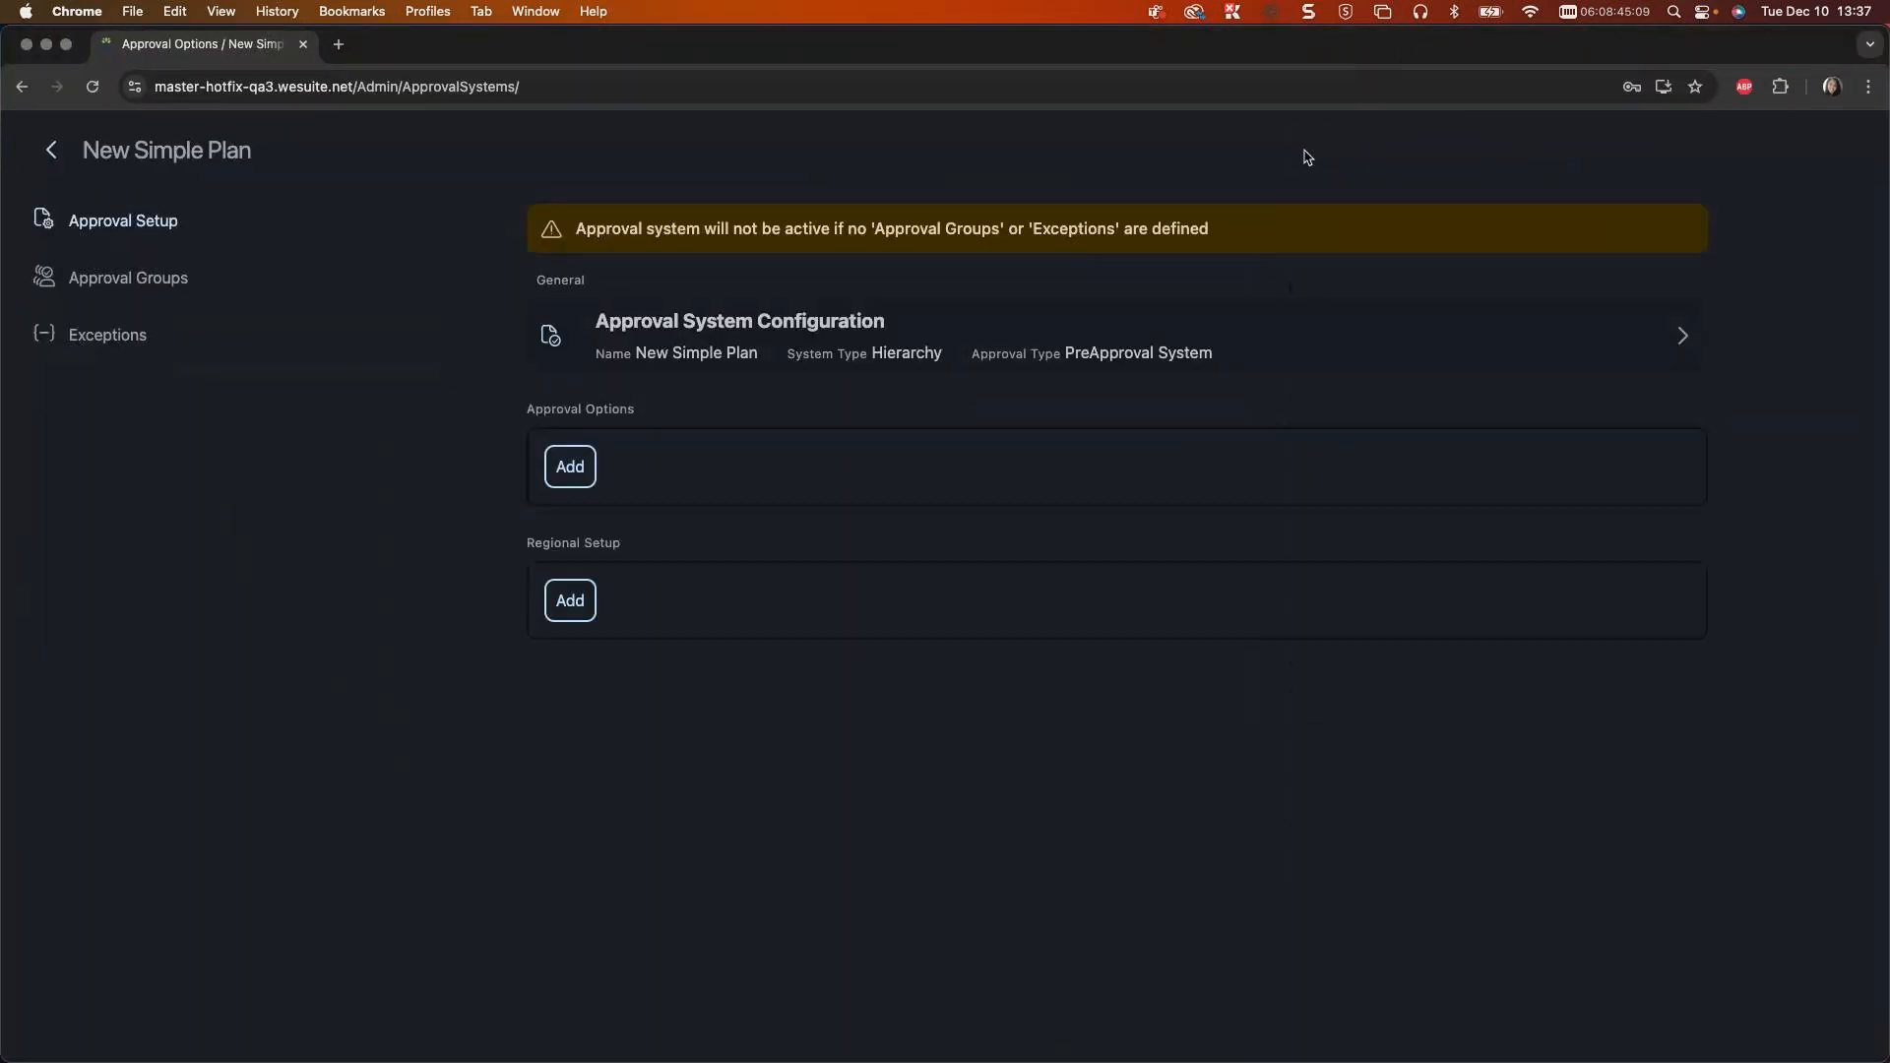
Step: Compare New Simple Plan's Regional Setup choices with the regions of WP Approval 2022 in WeEstimate
left_click(589, 600)
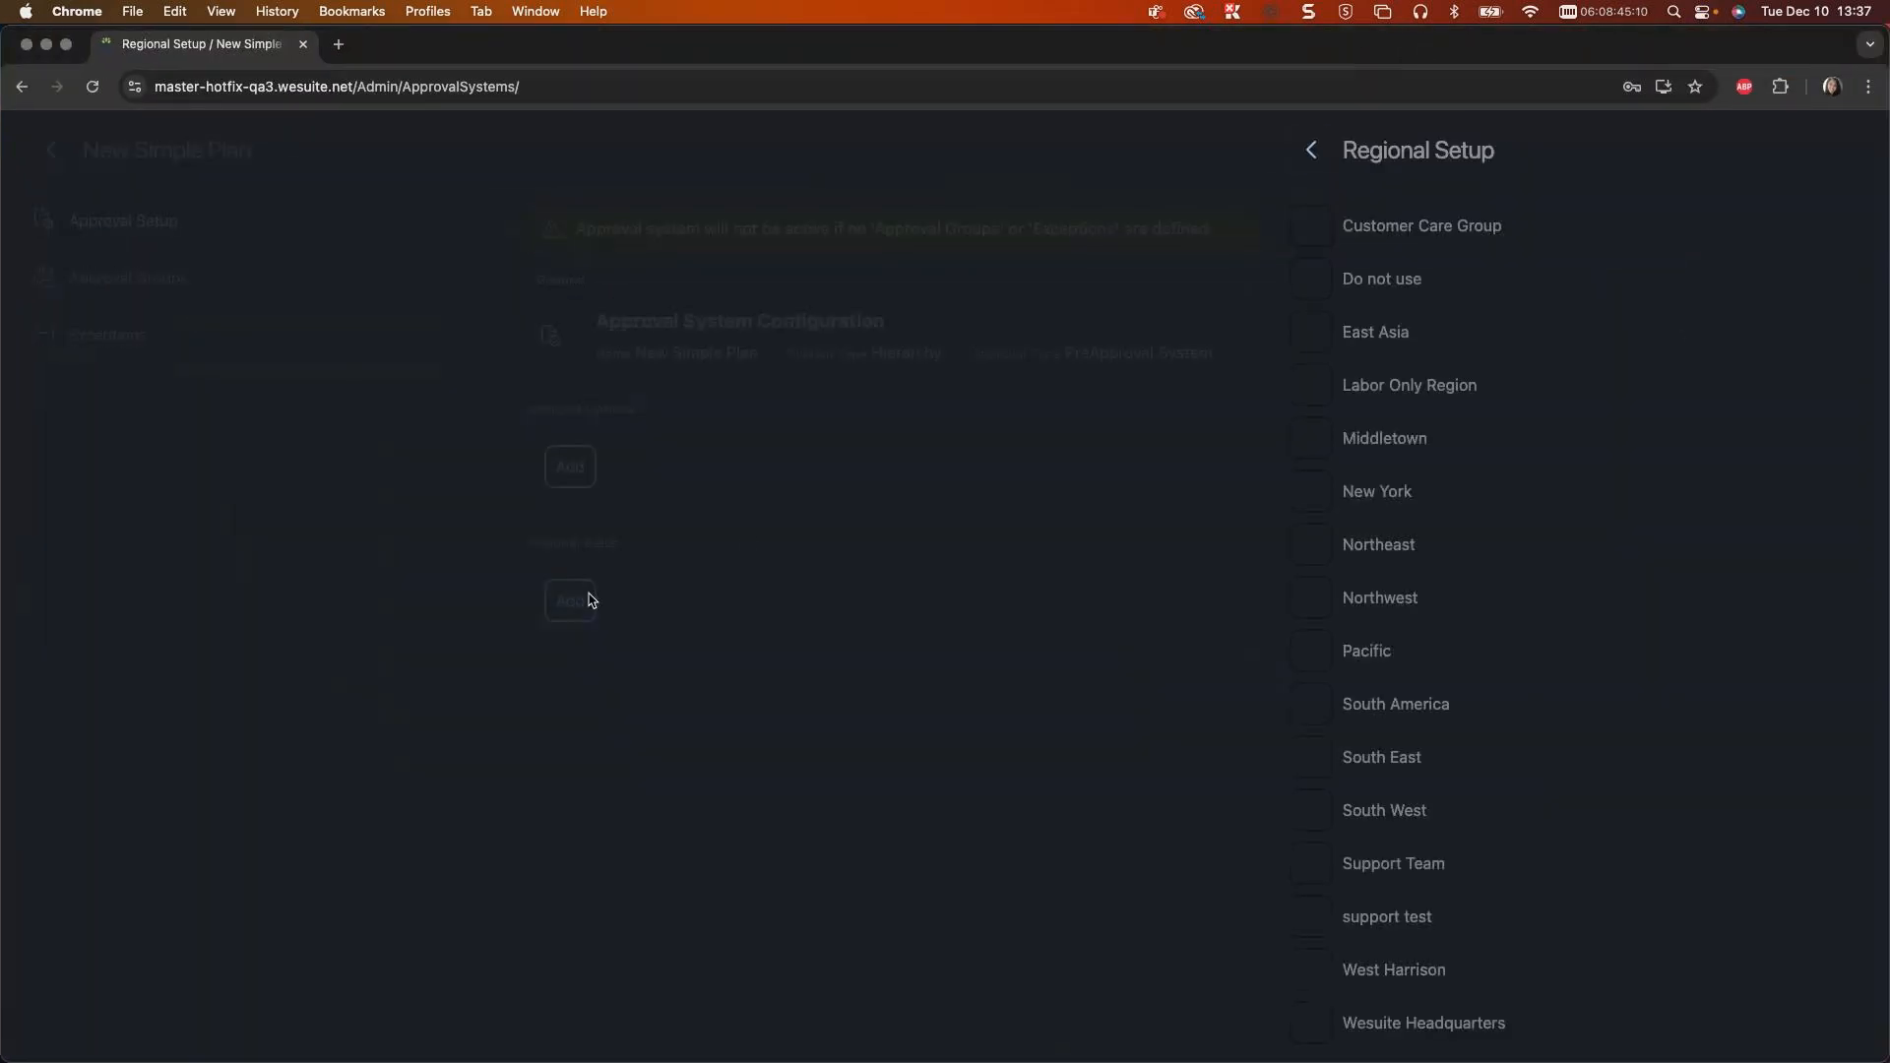
left_click_drag(1439, 59, 536, 223)
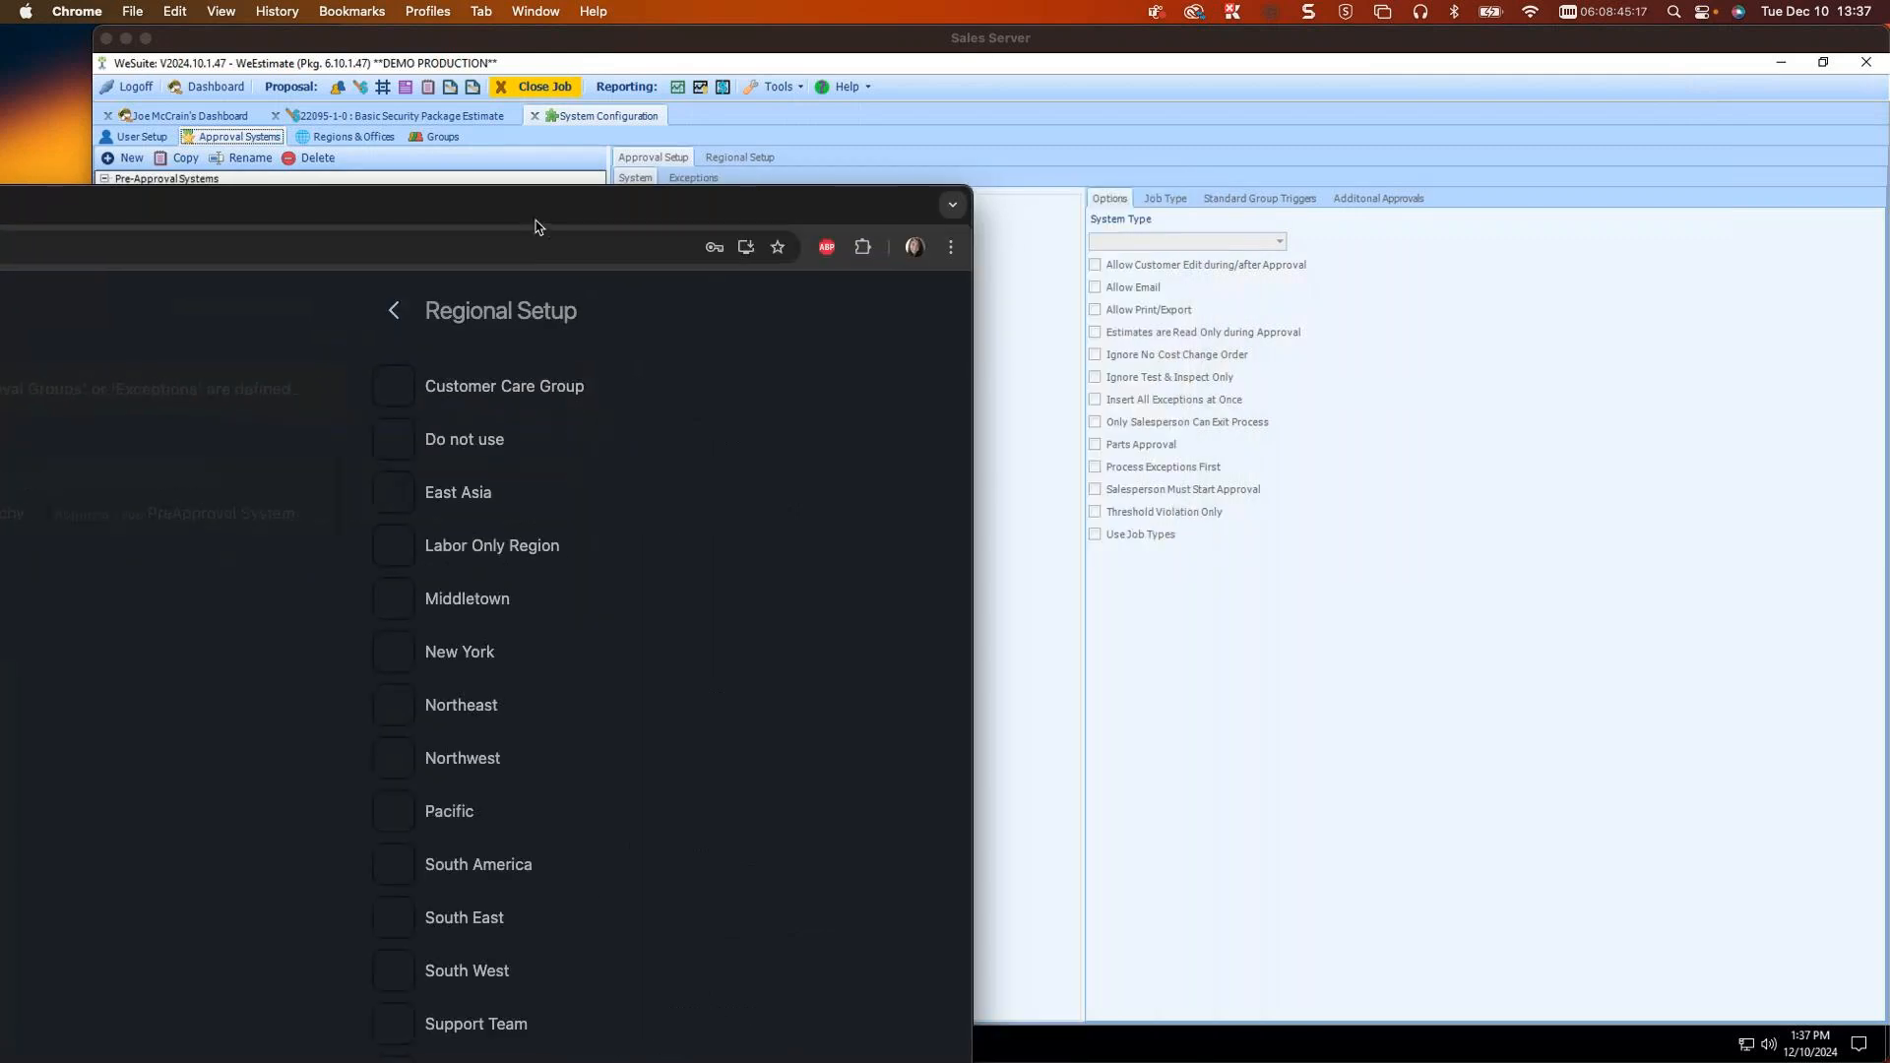
left_click(745, 157)
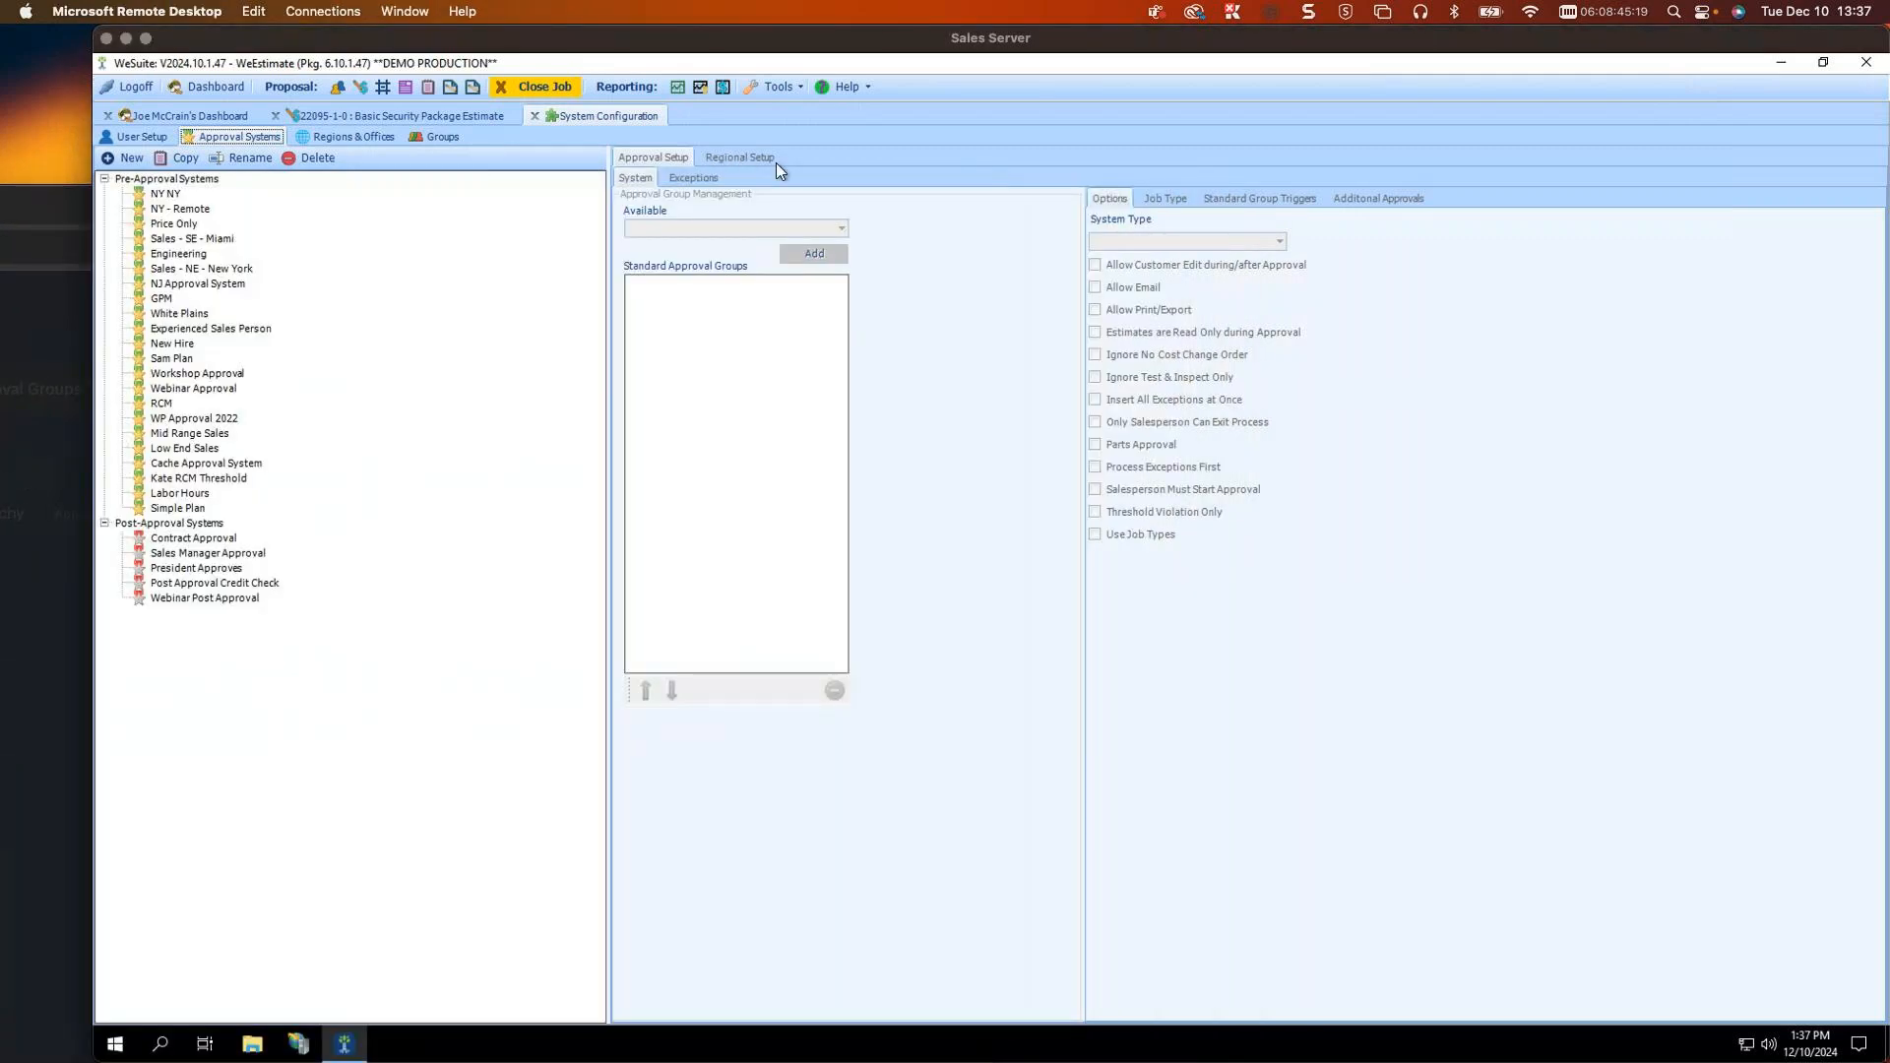
left_click(194, 420)
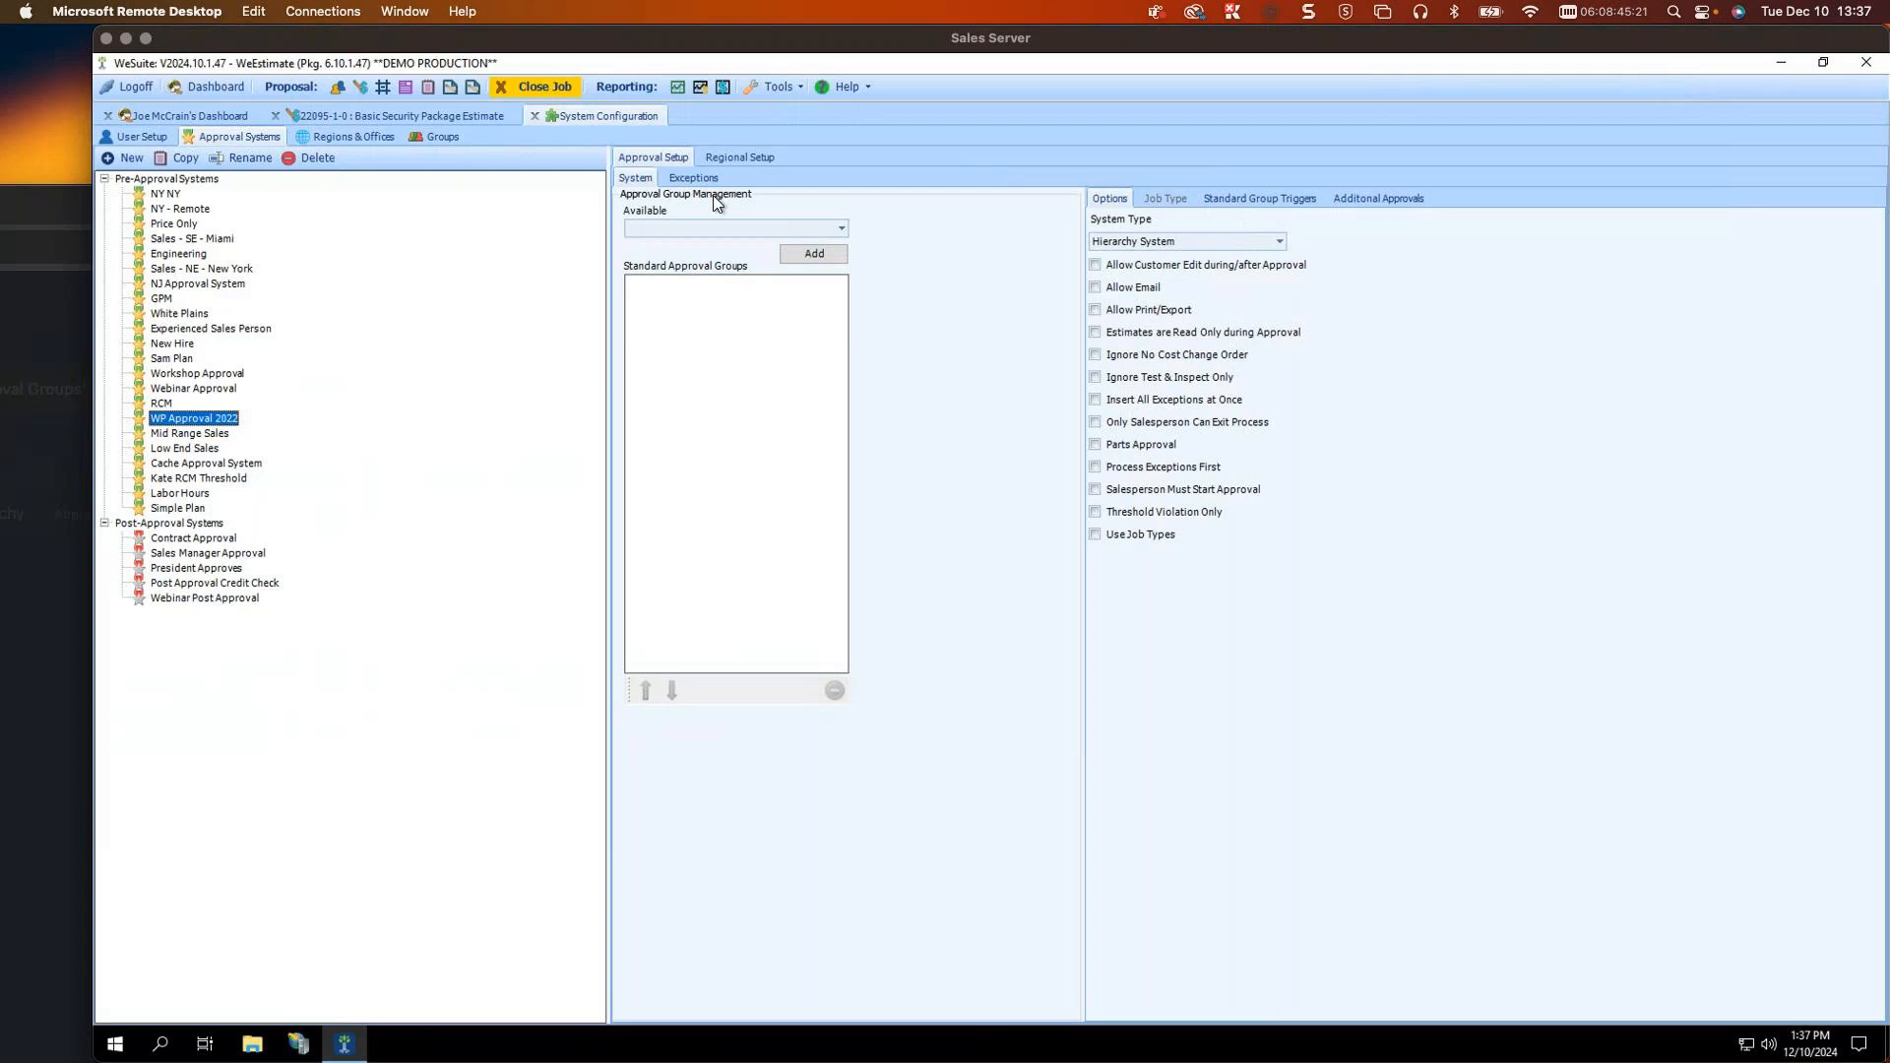
left_click(737, 159)
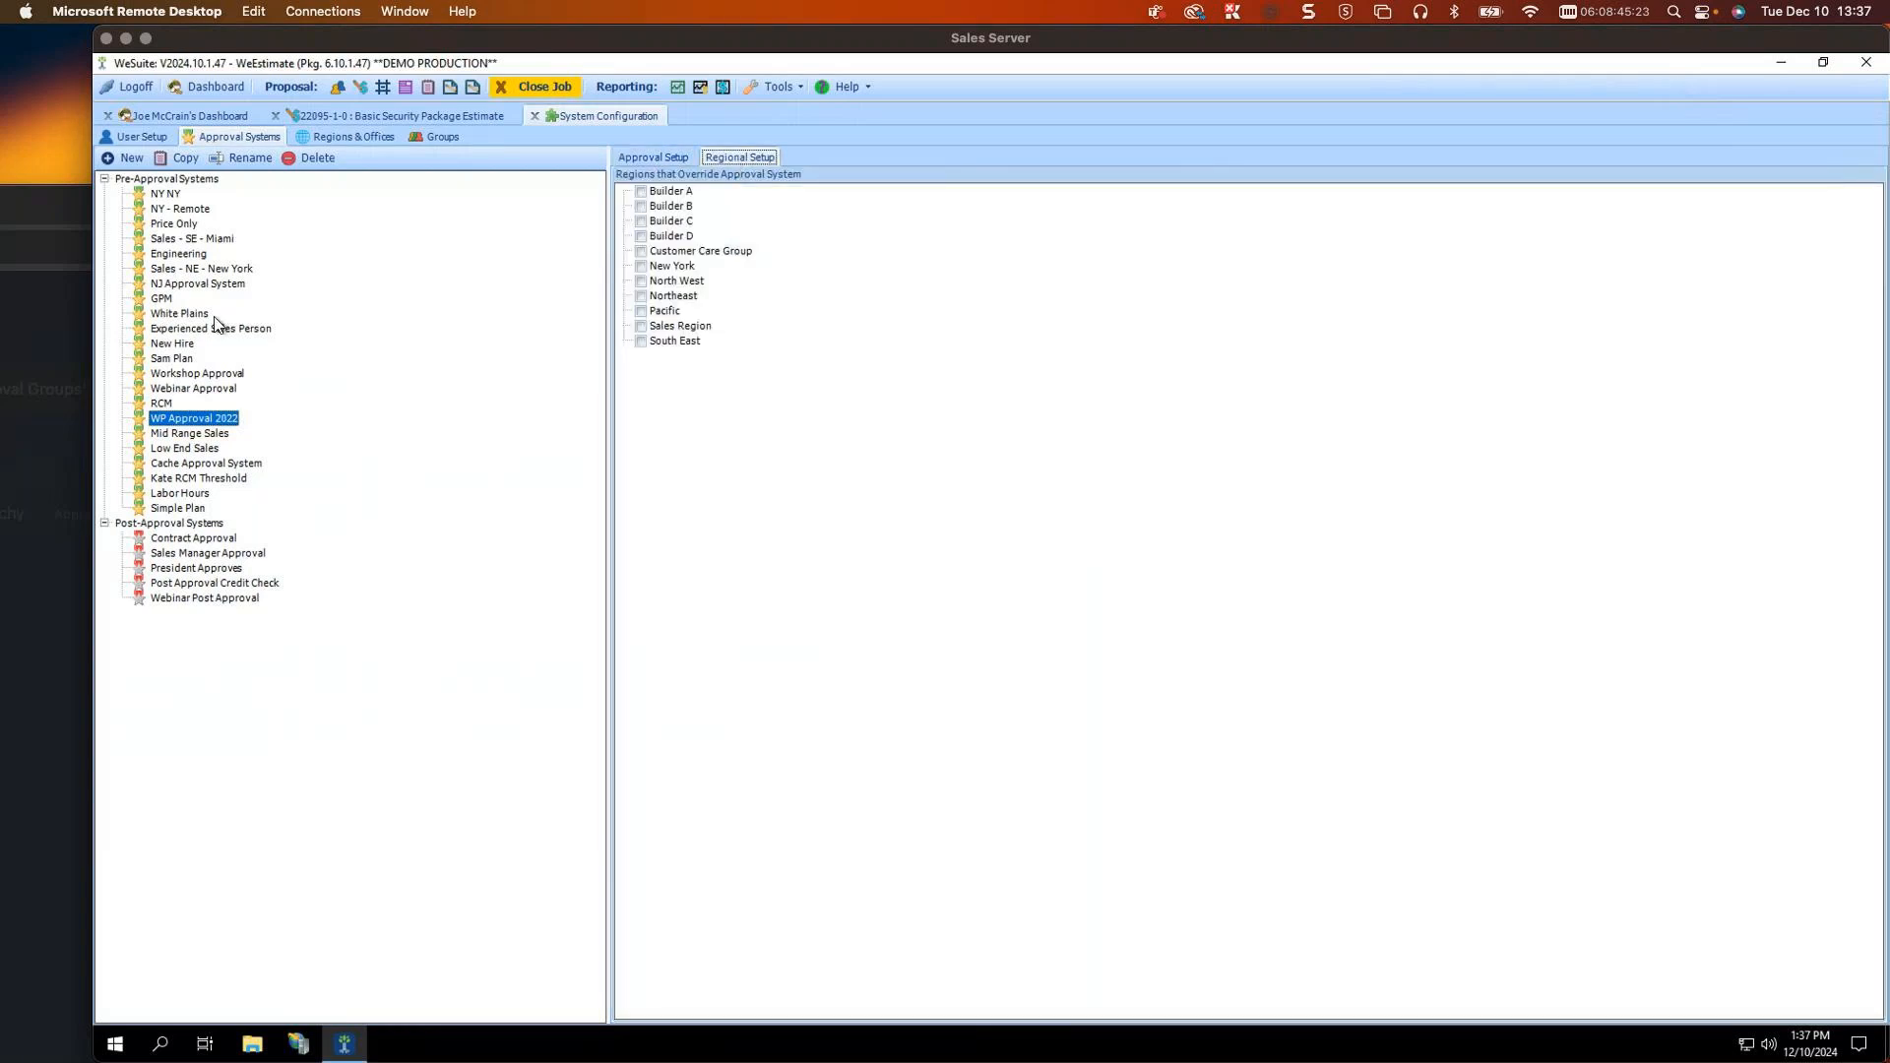
left_click(74, 214)
left_click_drag(916, 181, 1130, 84)
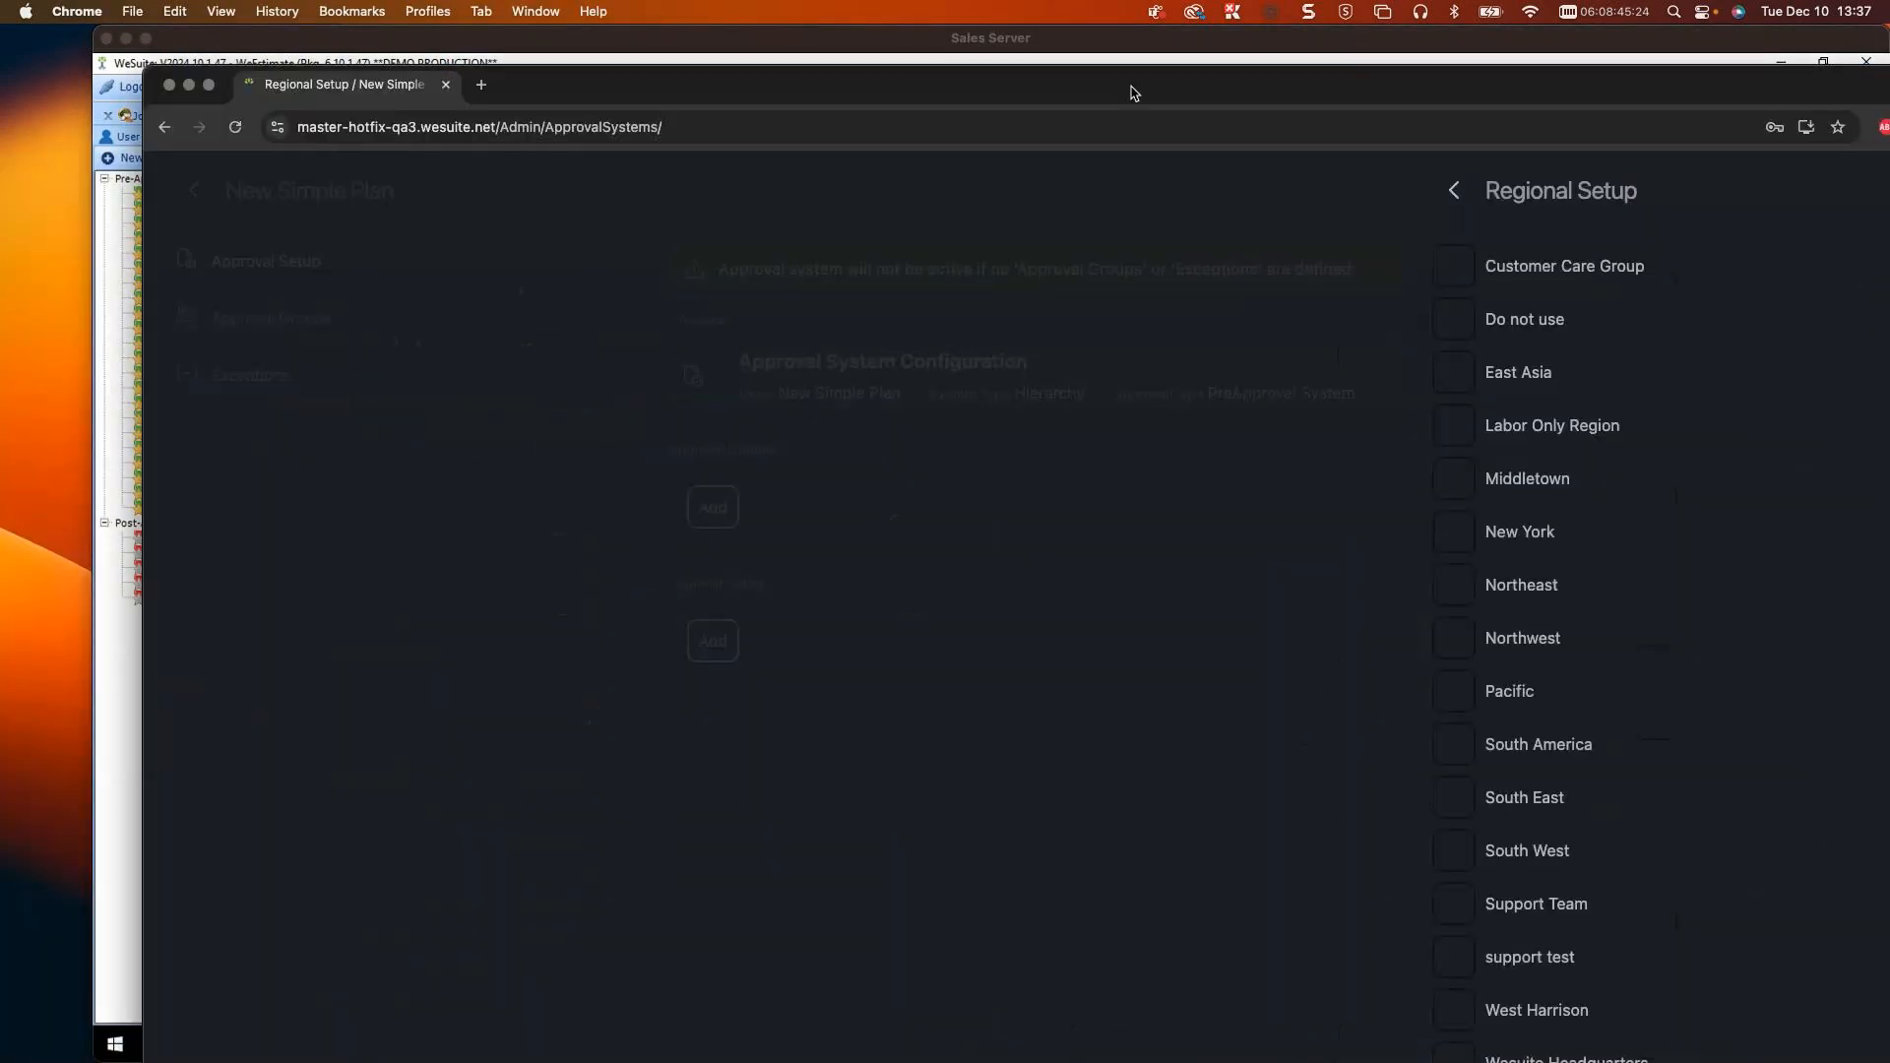
double_click(1130, 93)
left_click(1314, 149)
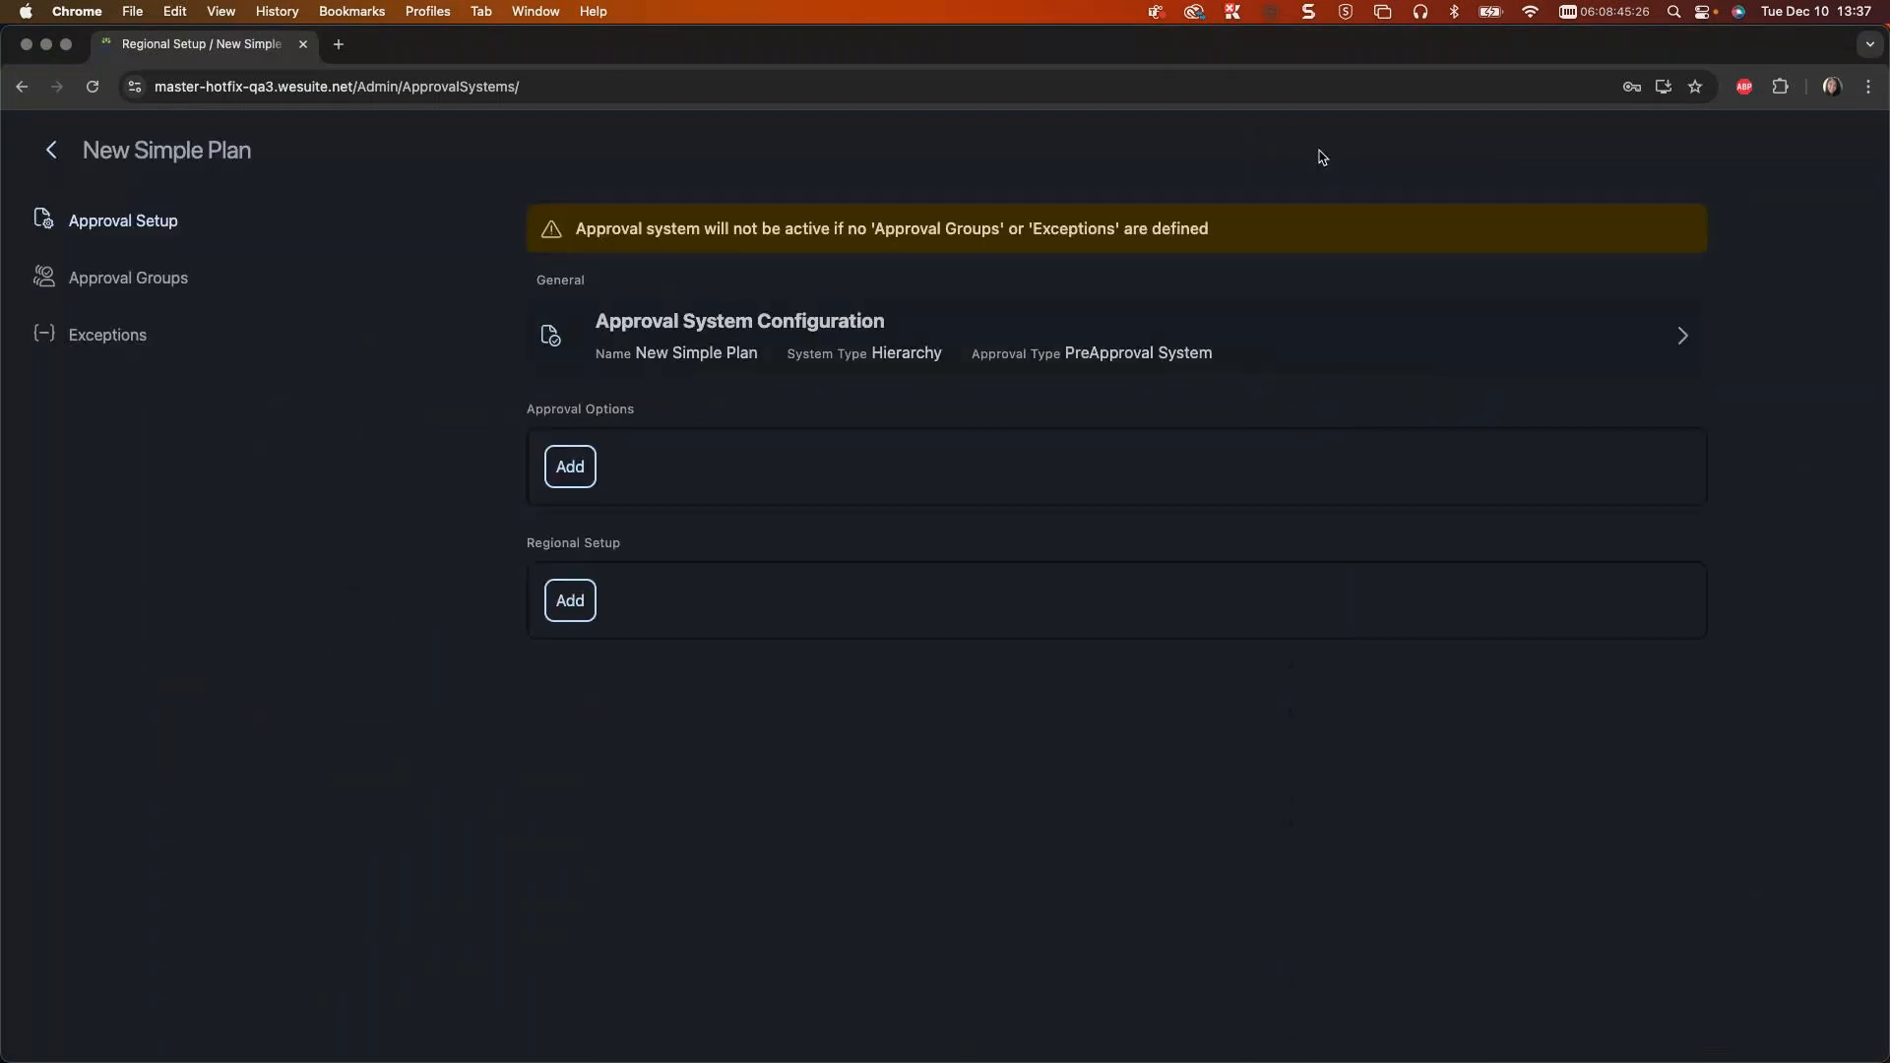
Step: Compare New Simple Plan's exception rules page with the Exceptions of WP Approval 2022 in WeEstimate
left_click(89, 340)
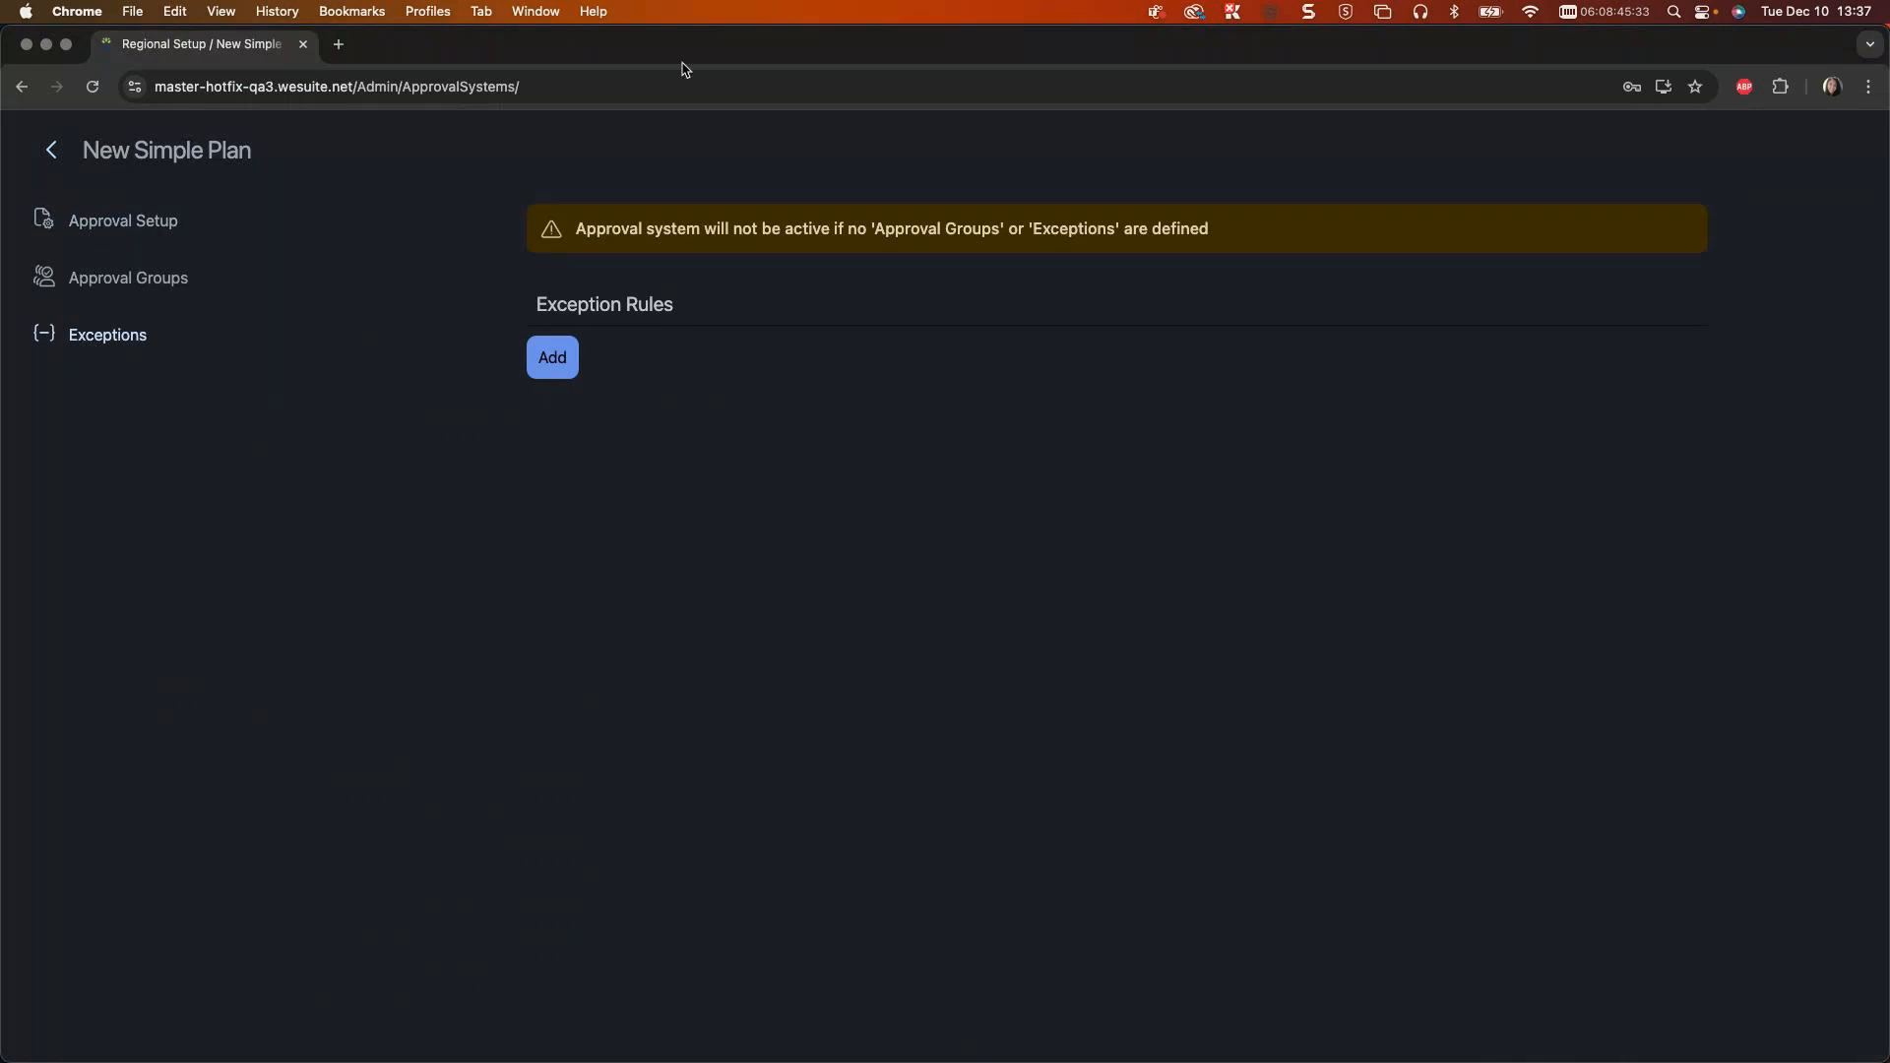
left_click_drag(692, 55, 0, 299)
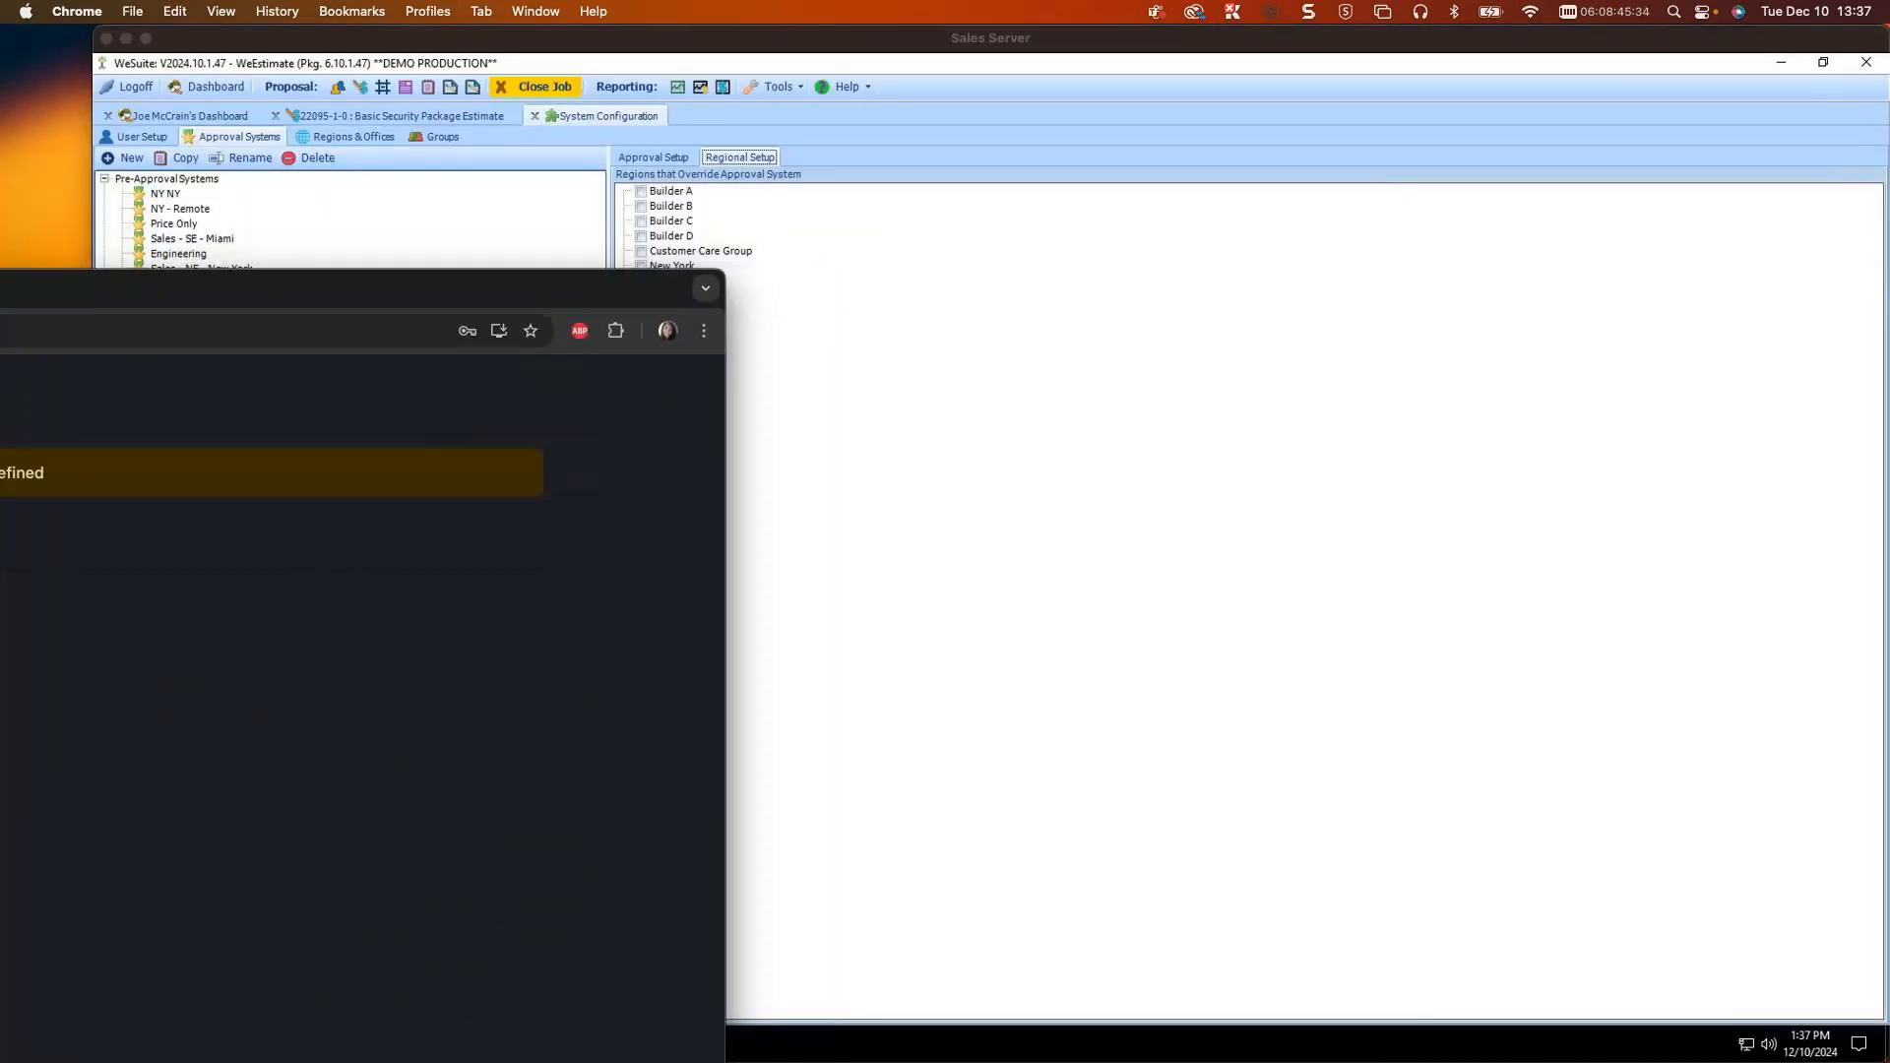
left_click(641, 156)
left_click(641, 156)
left_click(695, 178)
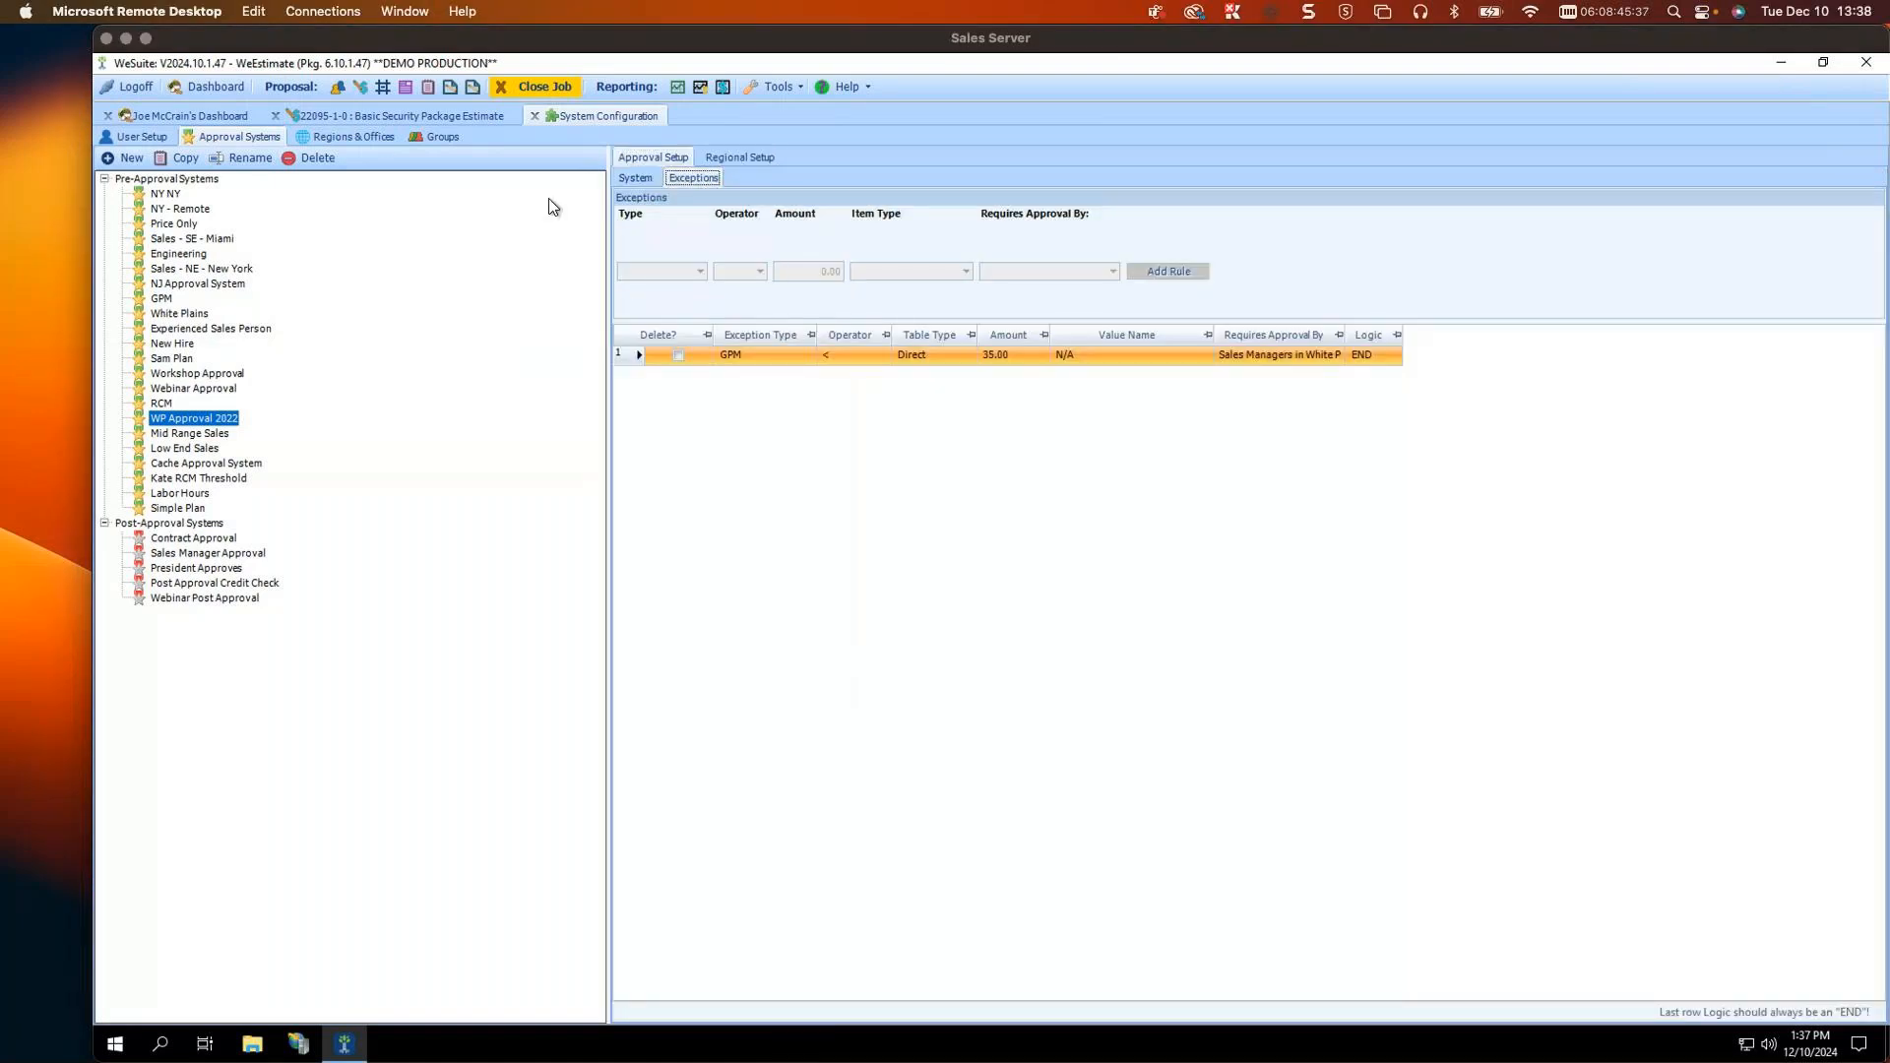
Step: Switch to QuoteAnywhere and start an exception rule for New Simple Plan with type GPM, operator Less_Than and amount 15
left_click_drag(0, 300, 689, 74)
double_click(689, 72)
left_click(537, 386)
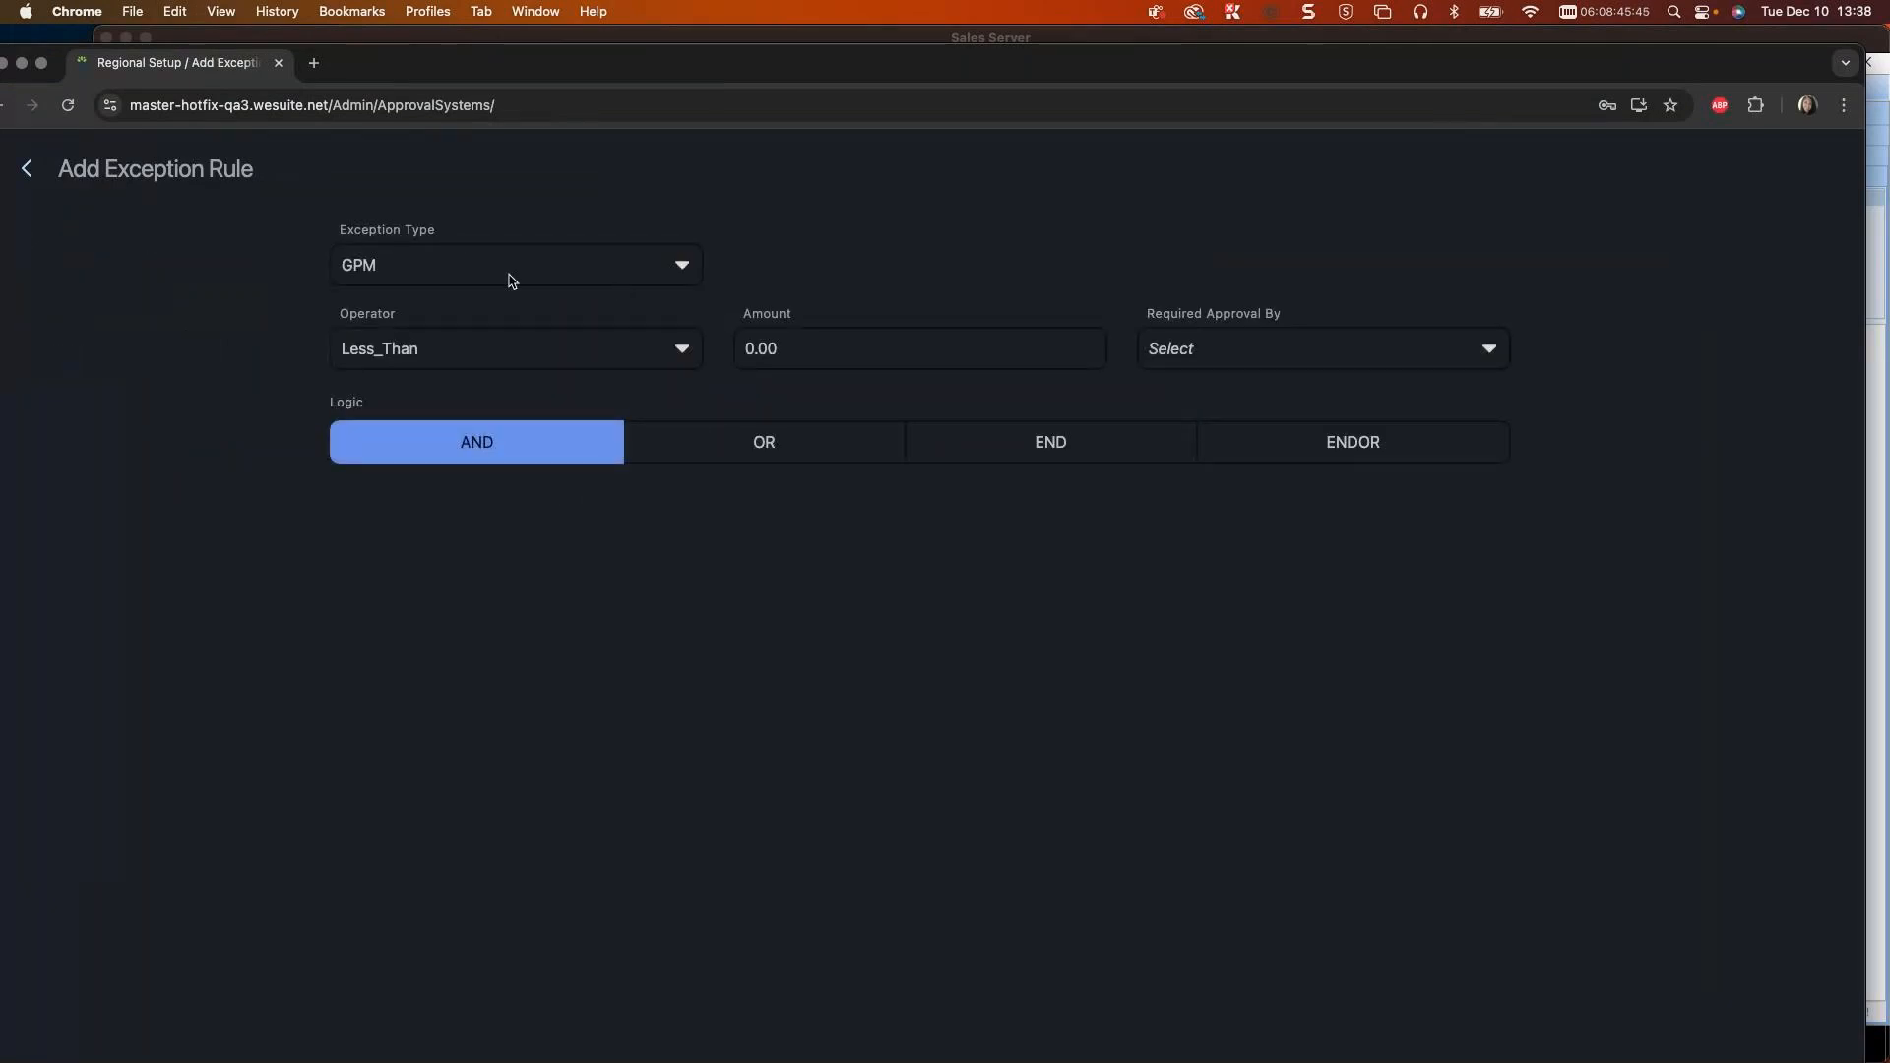
left_click(661, 268)
left_click(538, 270)
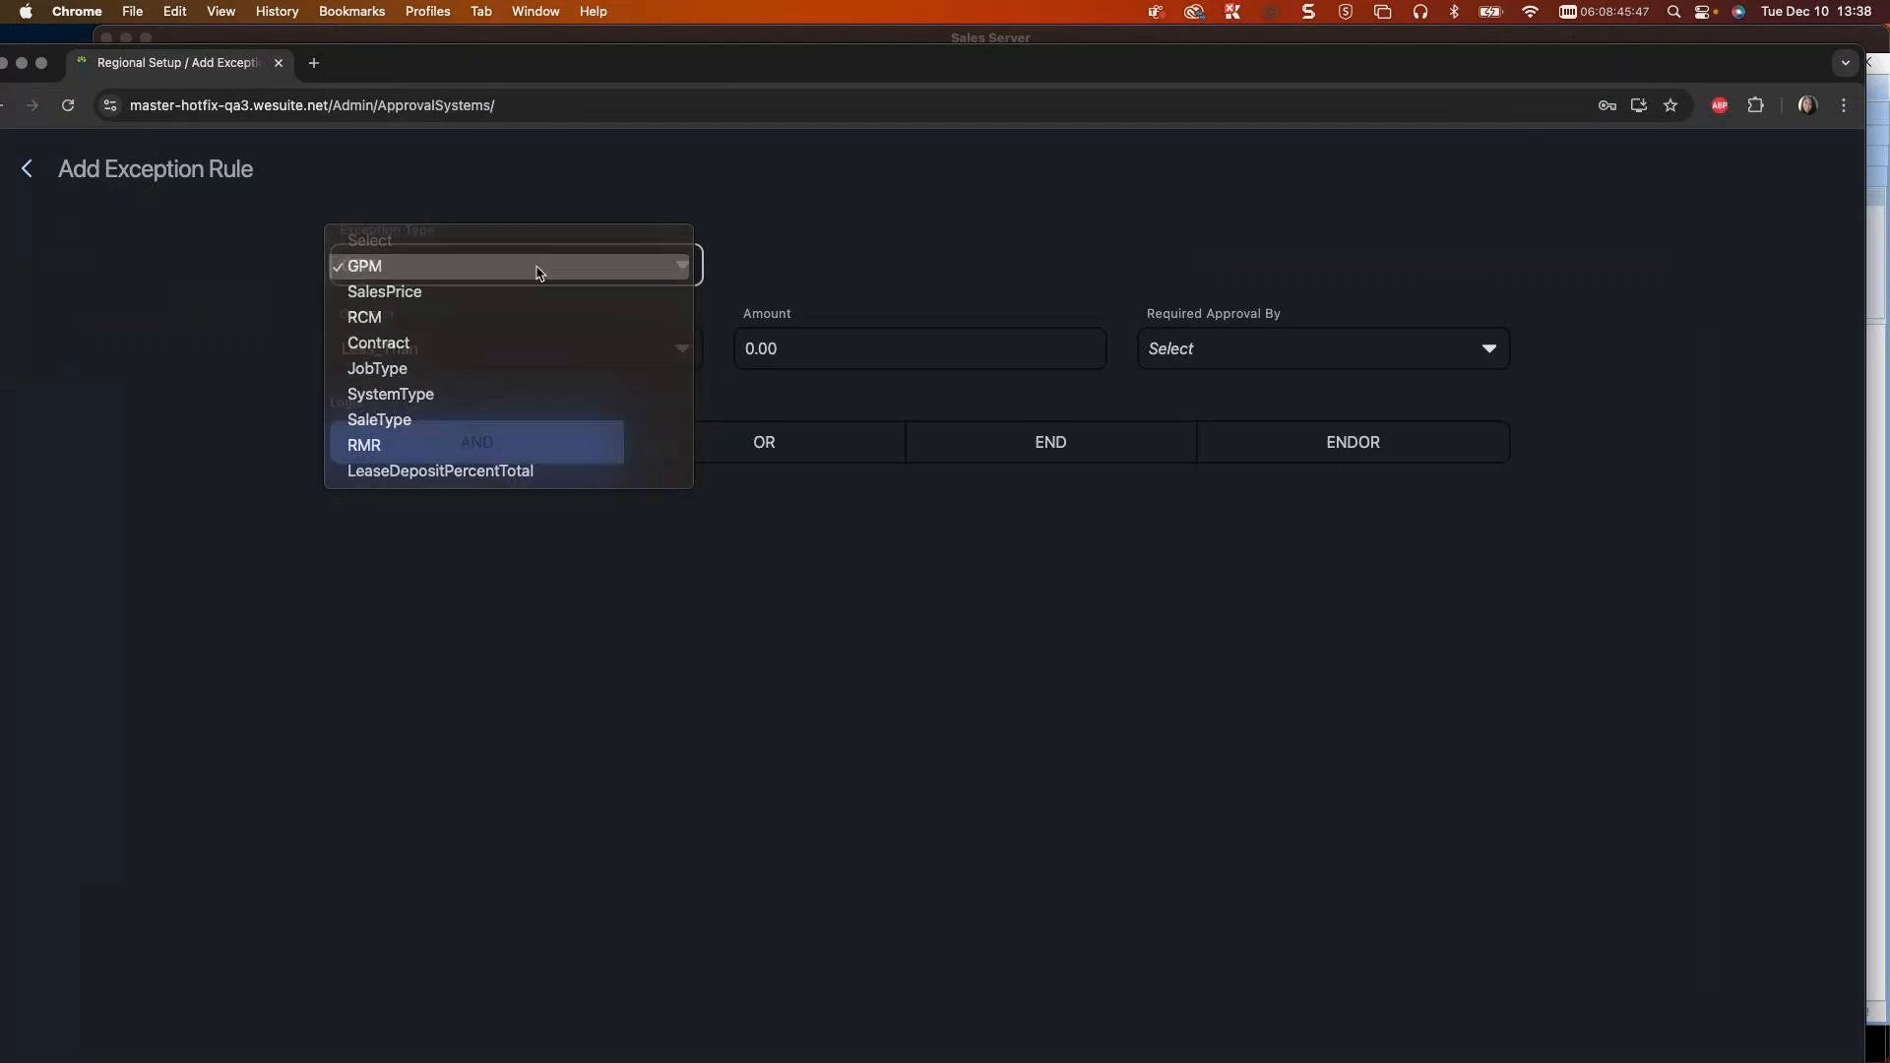
left_click(500, 356)
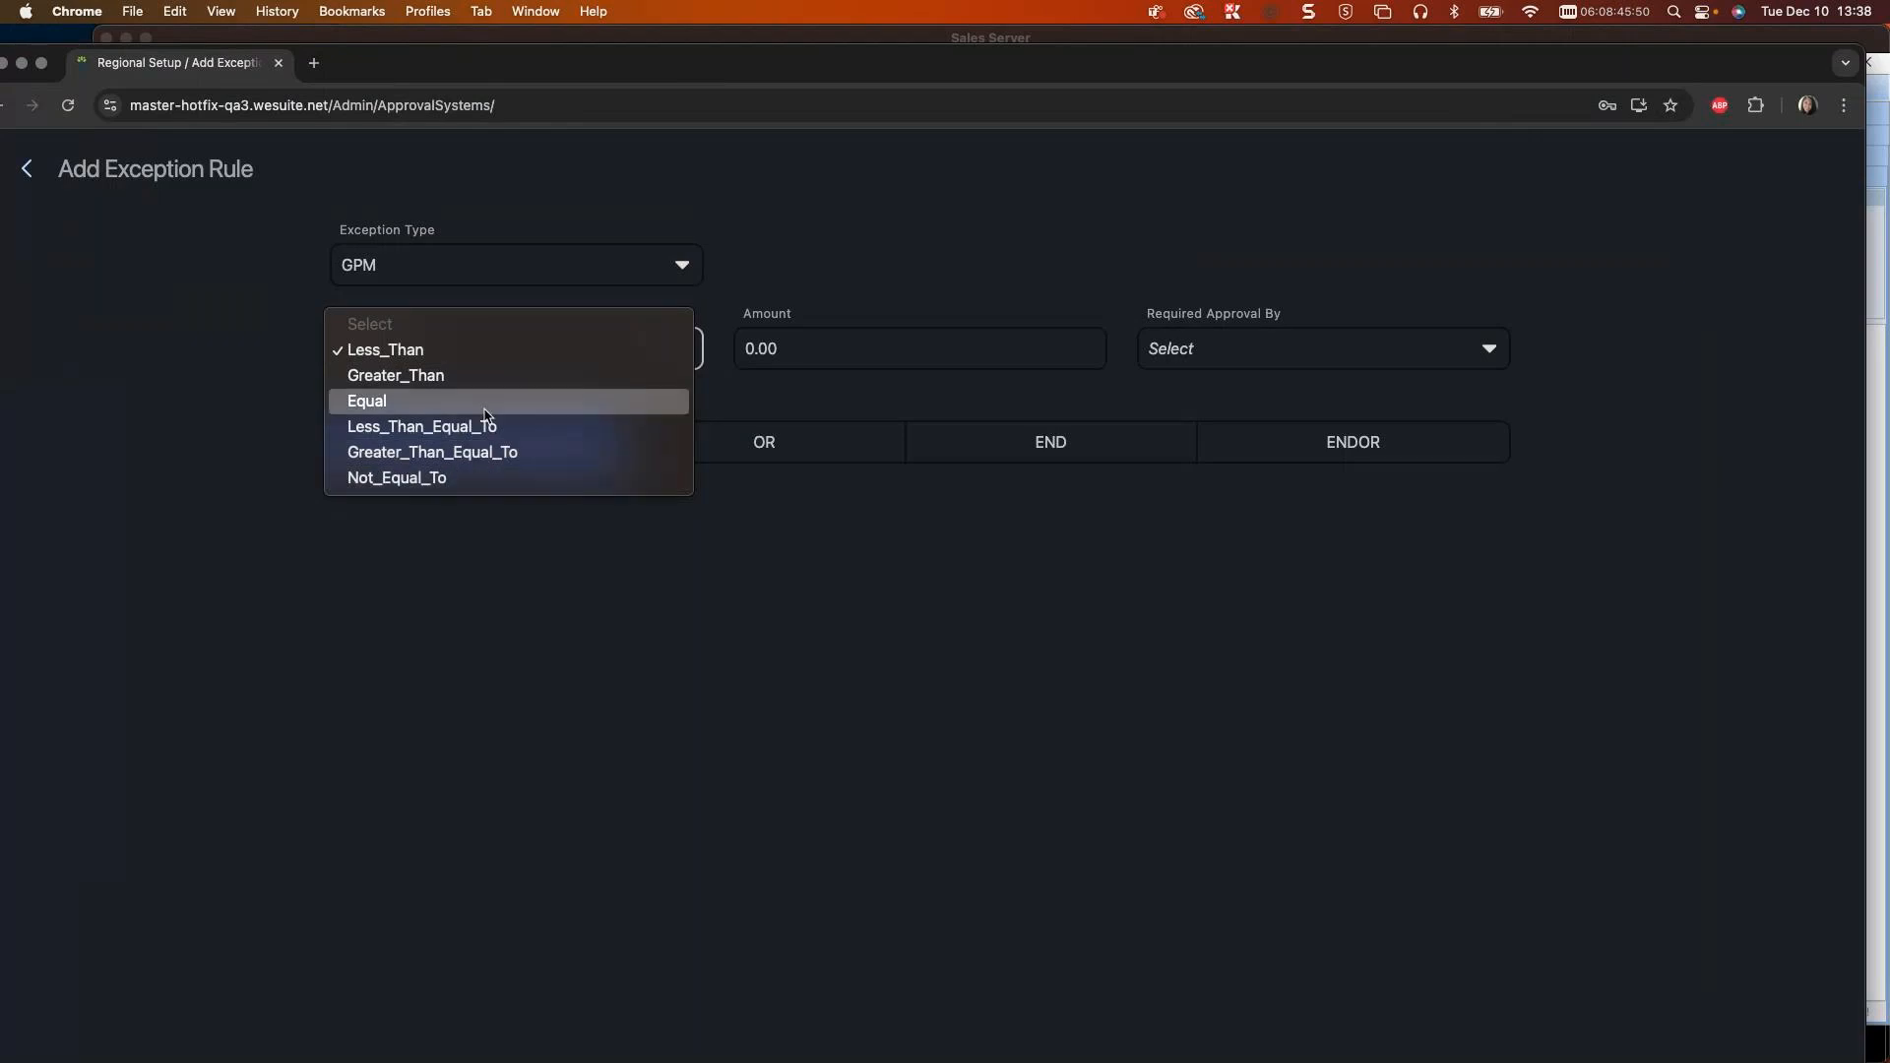
left_click(517, 351)
left_click(771, 344)
type("1")
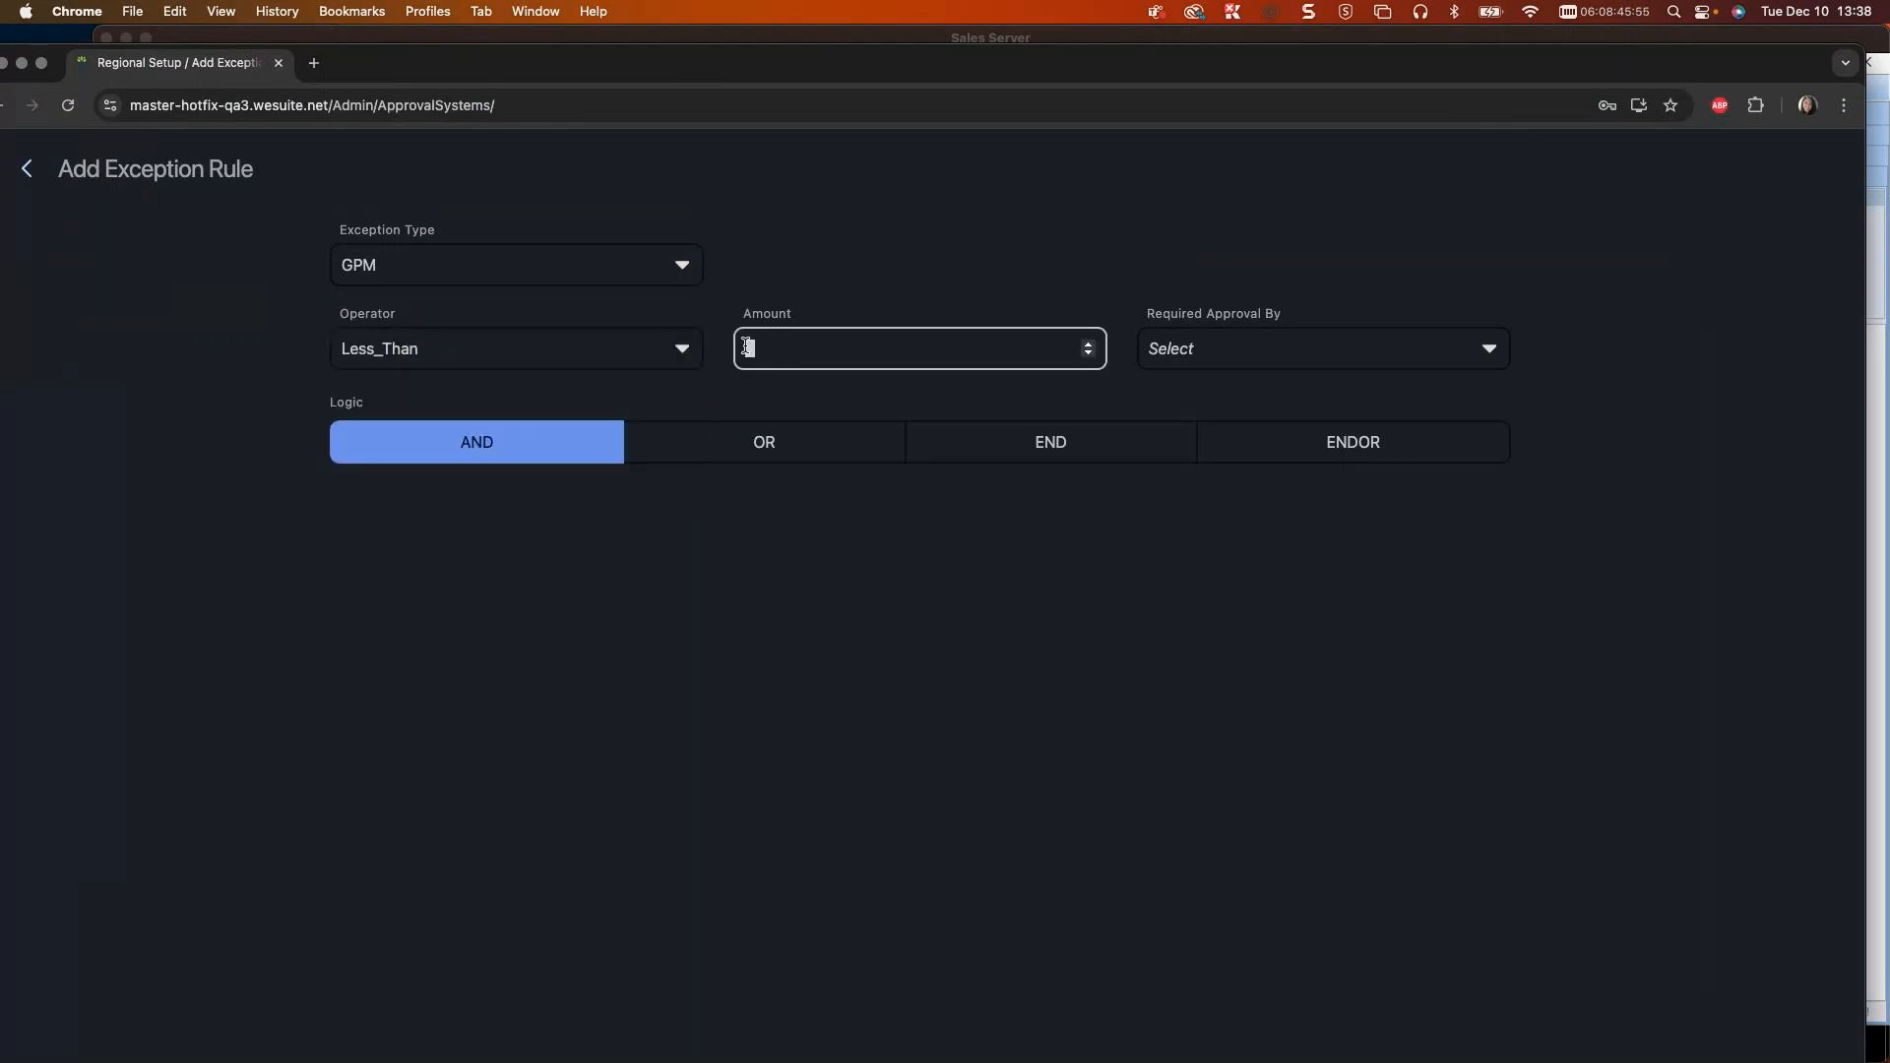
type("5")
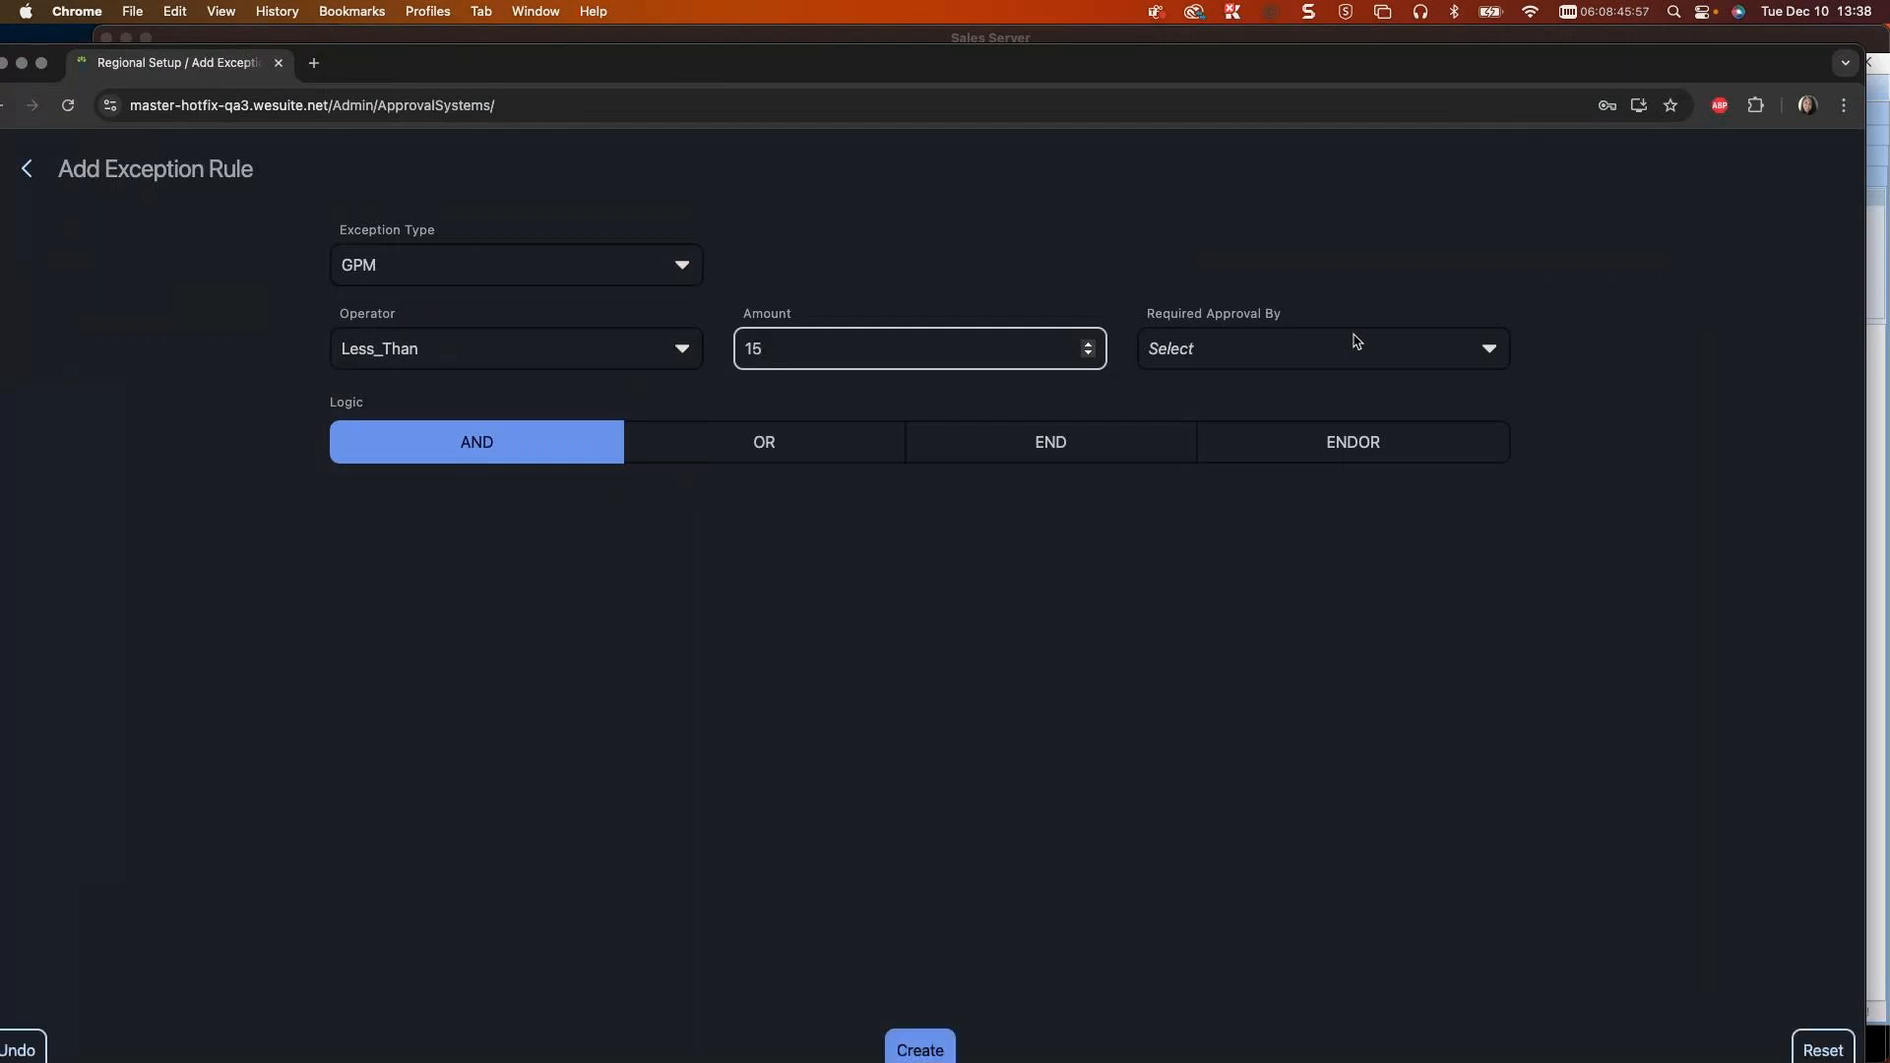
Step: Require approval by Sales for the GPM rule, set its logic to OR and create the rule
left_click(1486, 349)
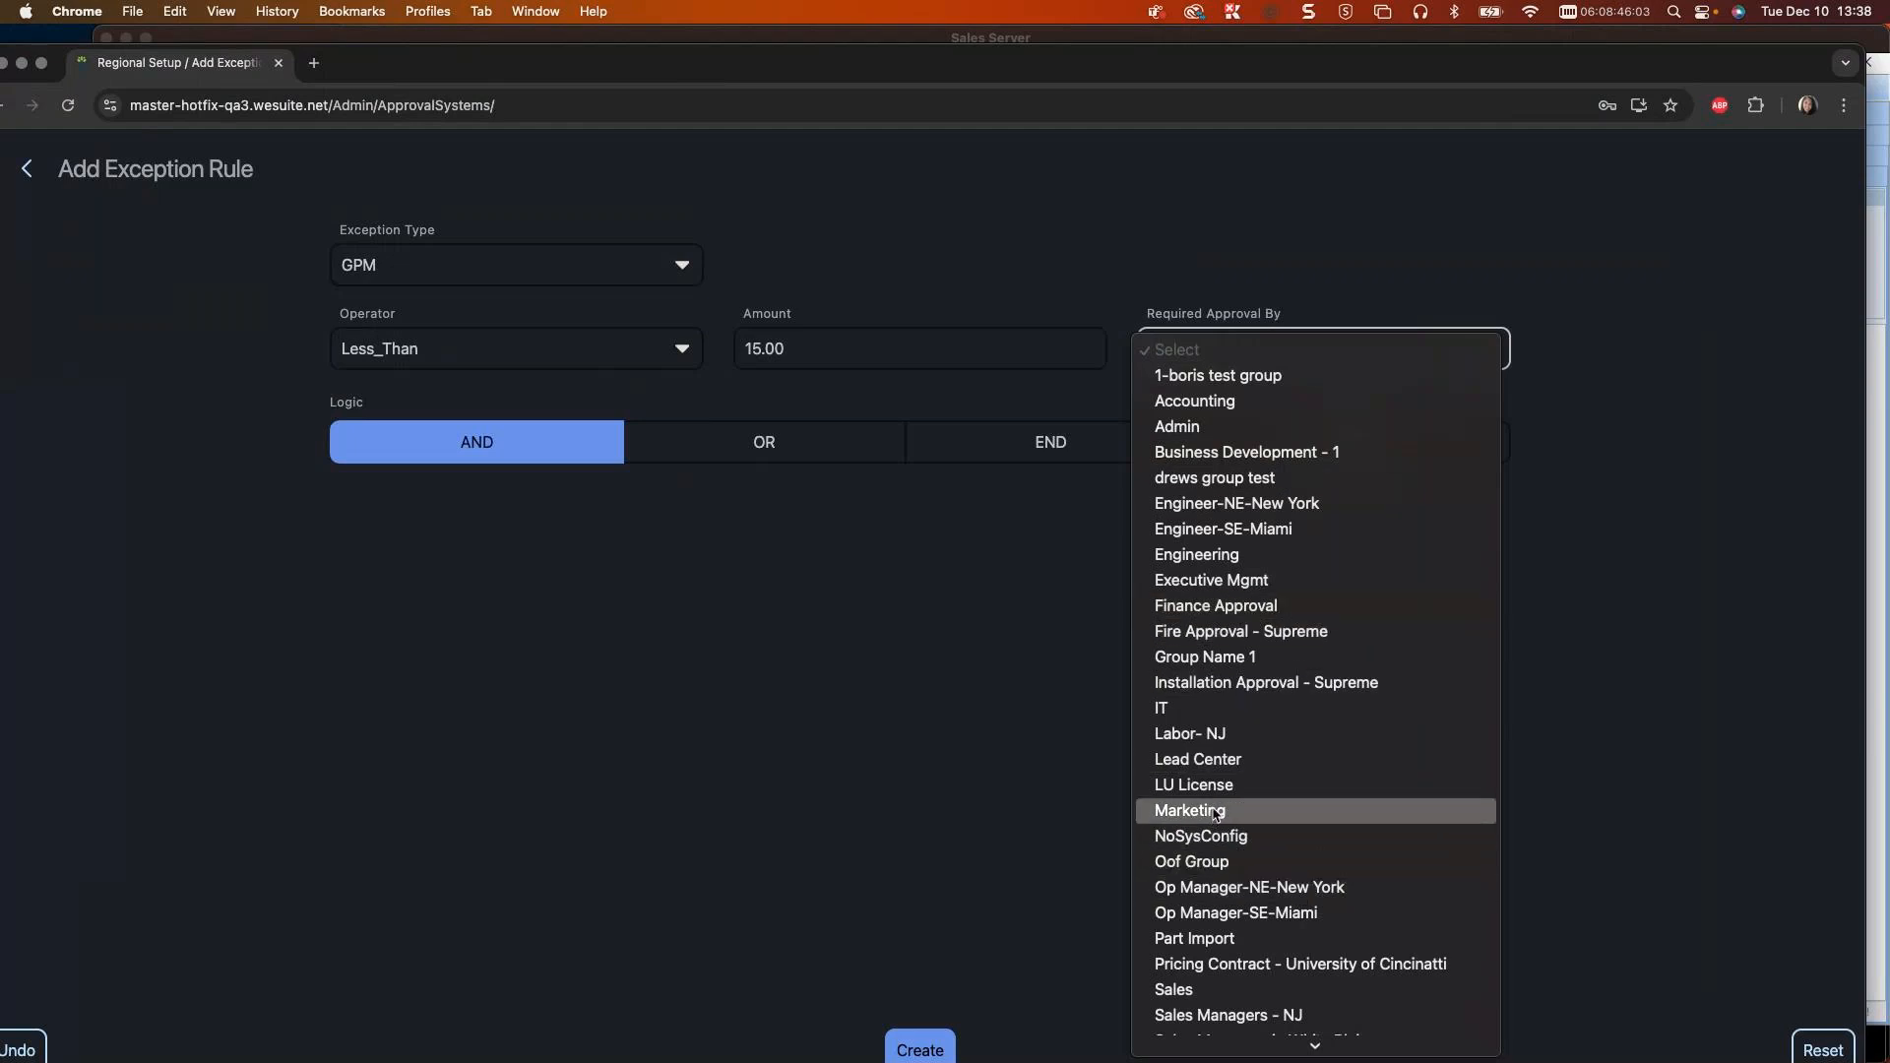
left_click(1211, 990)
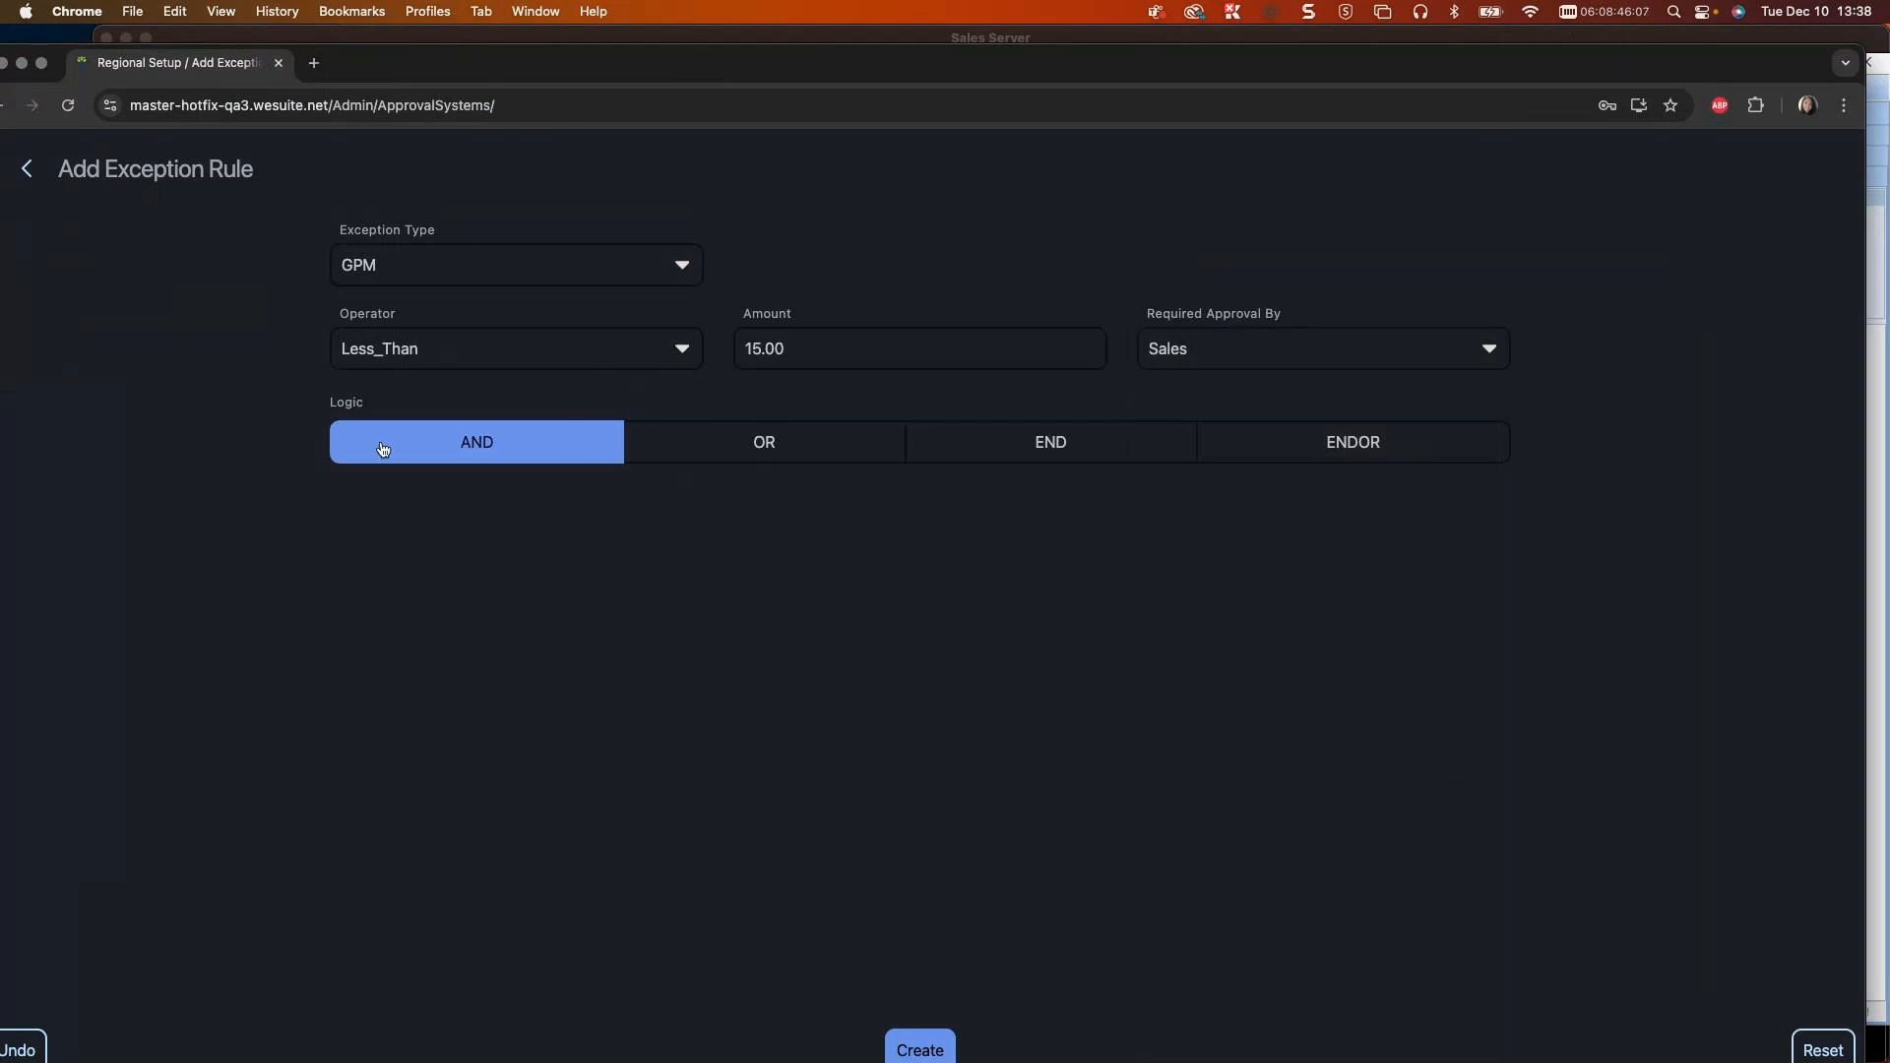
left_click(790, 451)
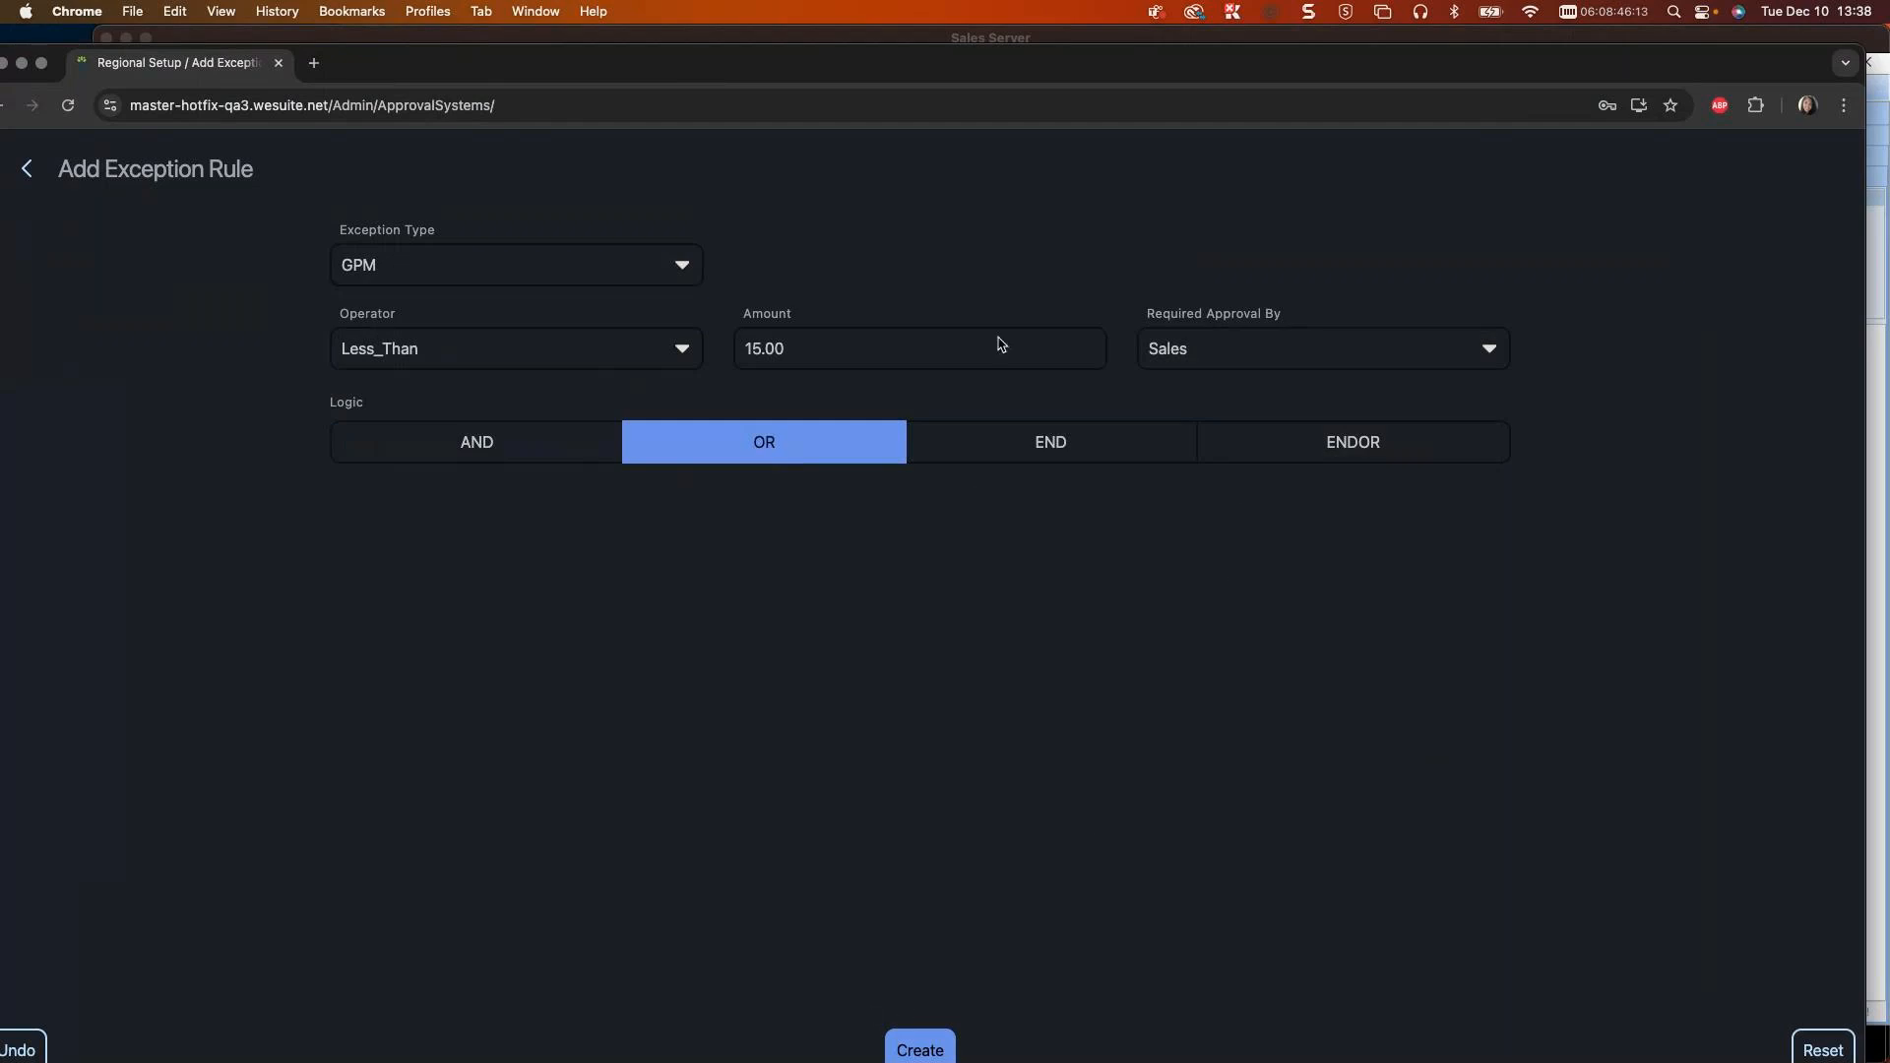
left_click(943, 1039)
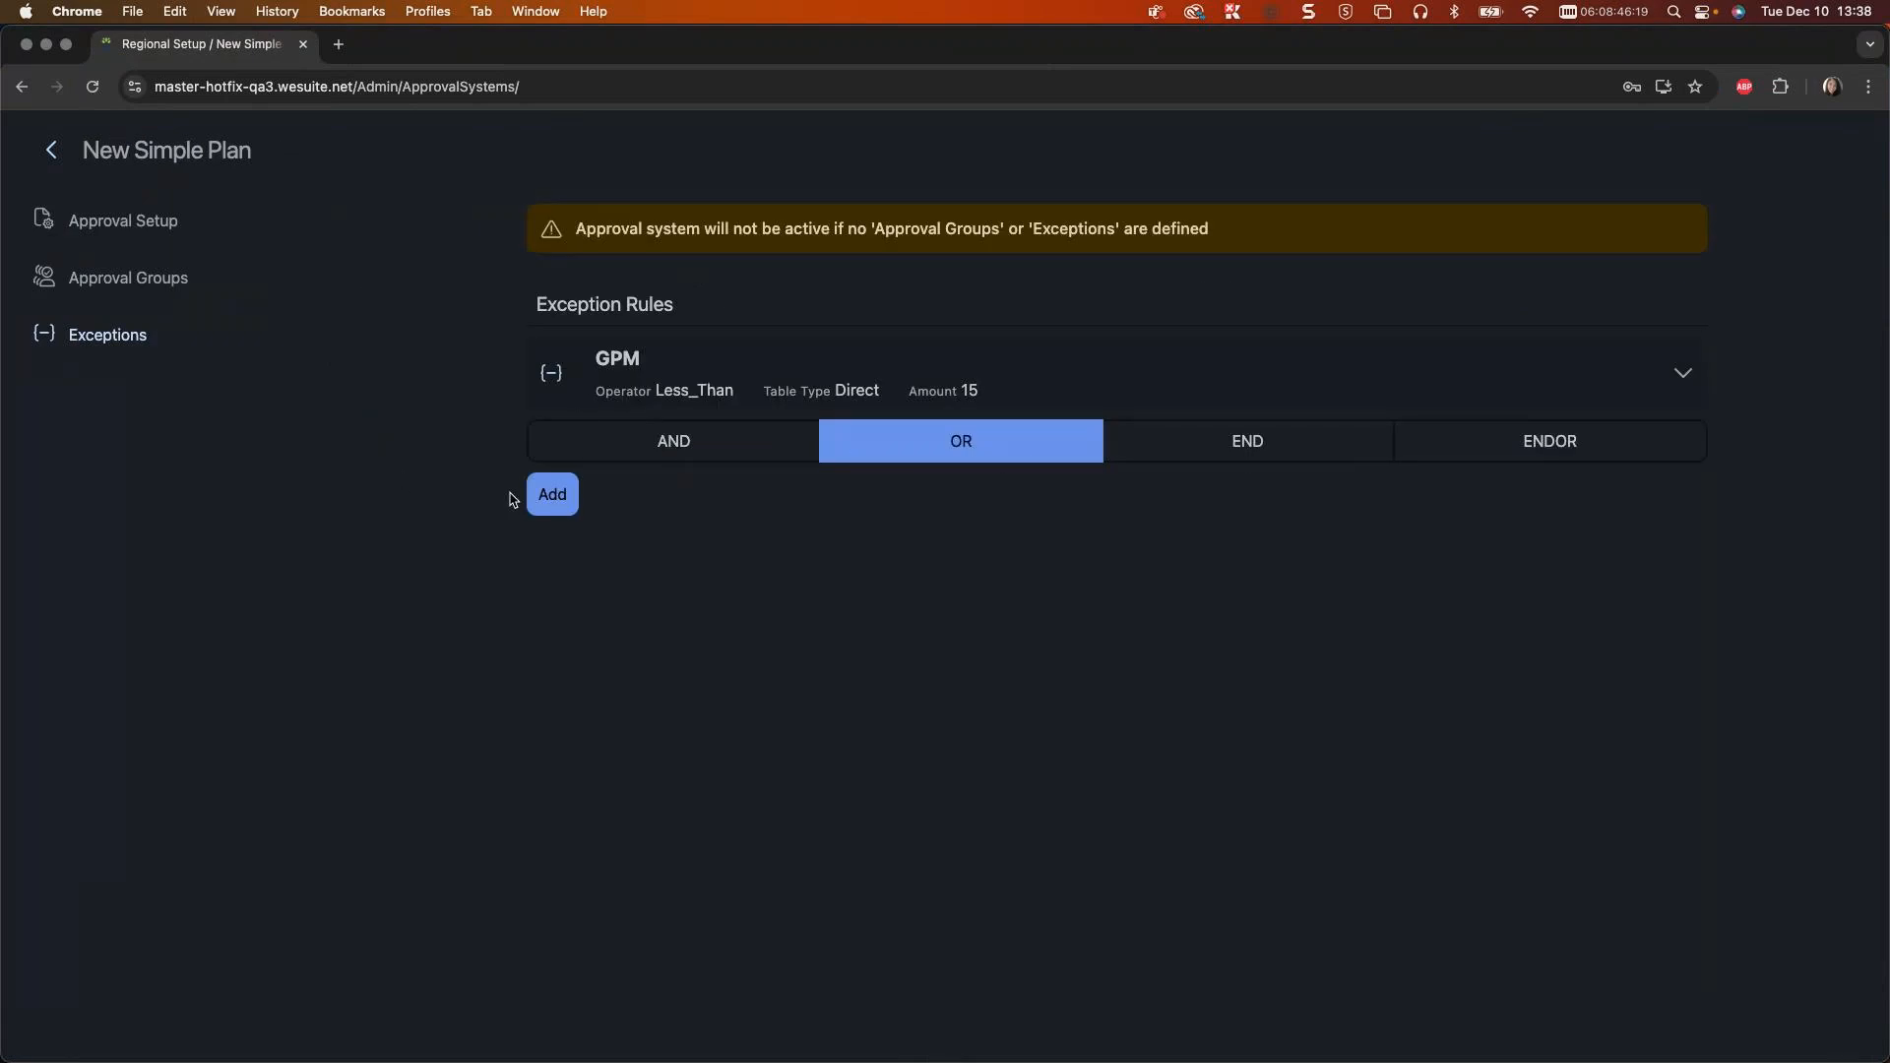
Step: Start a second exception rule with type SalesPrice, operator Greater_Than and amount 5000
left_click(544, 500)
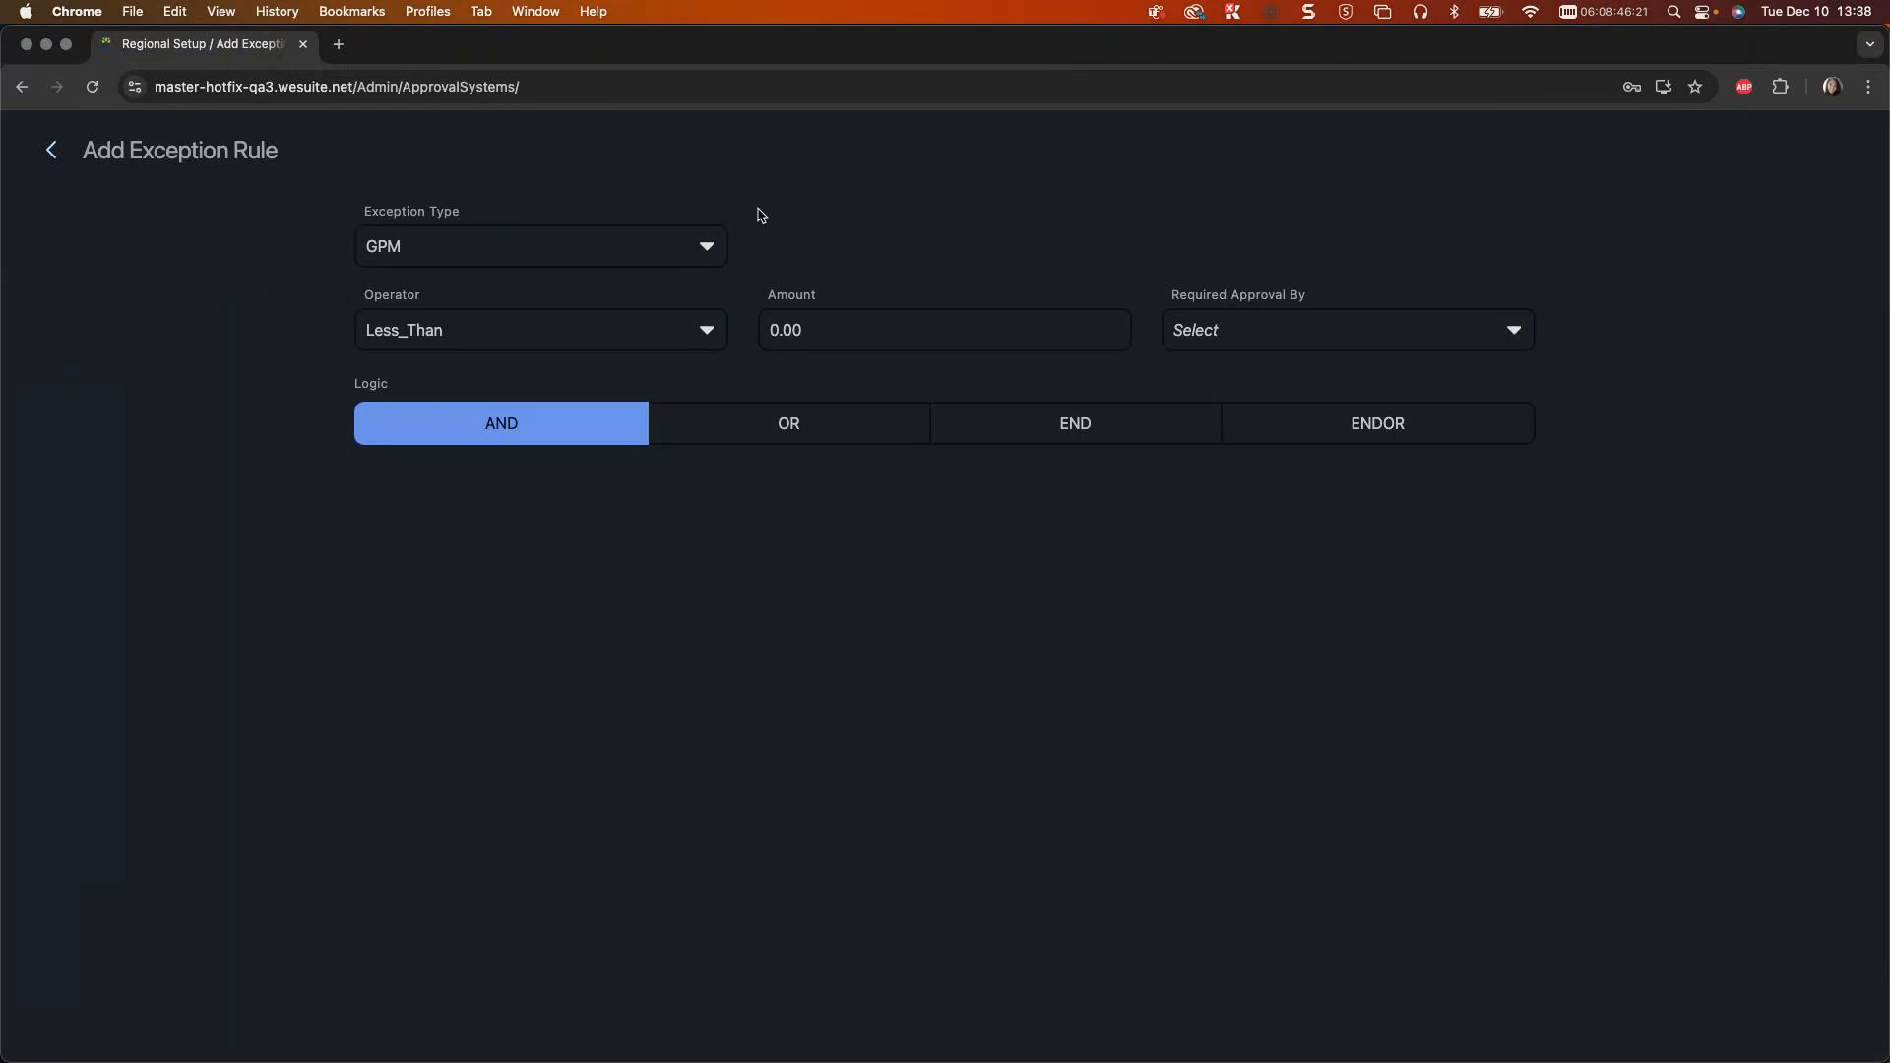
left_click(715, 244)
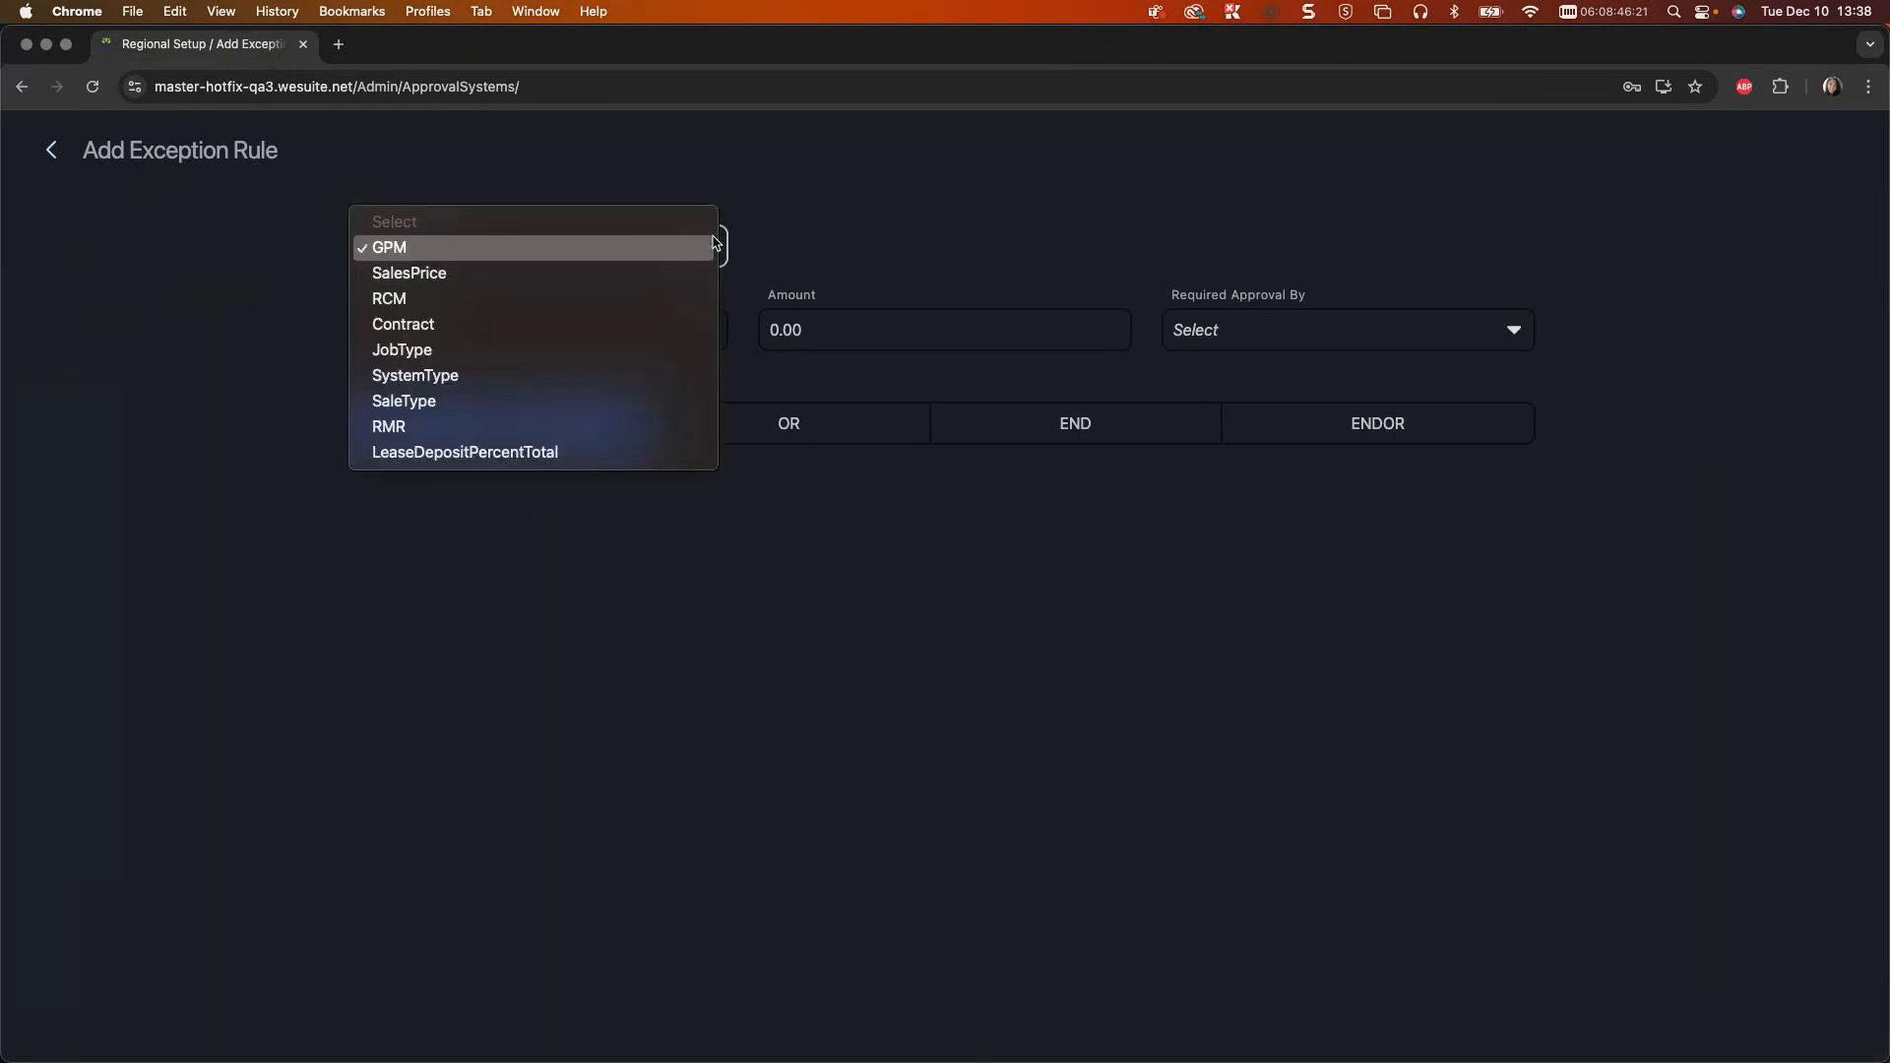
left_click(572, 284)
left_click(827, 333)
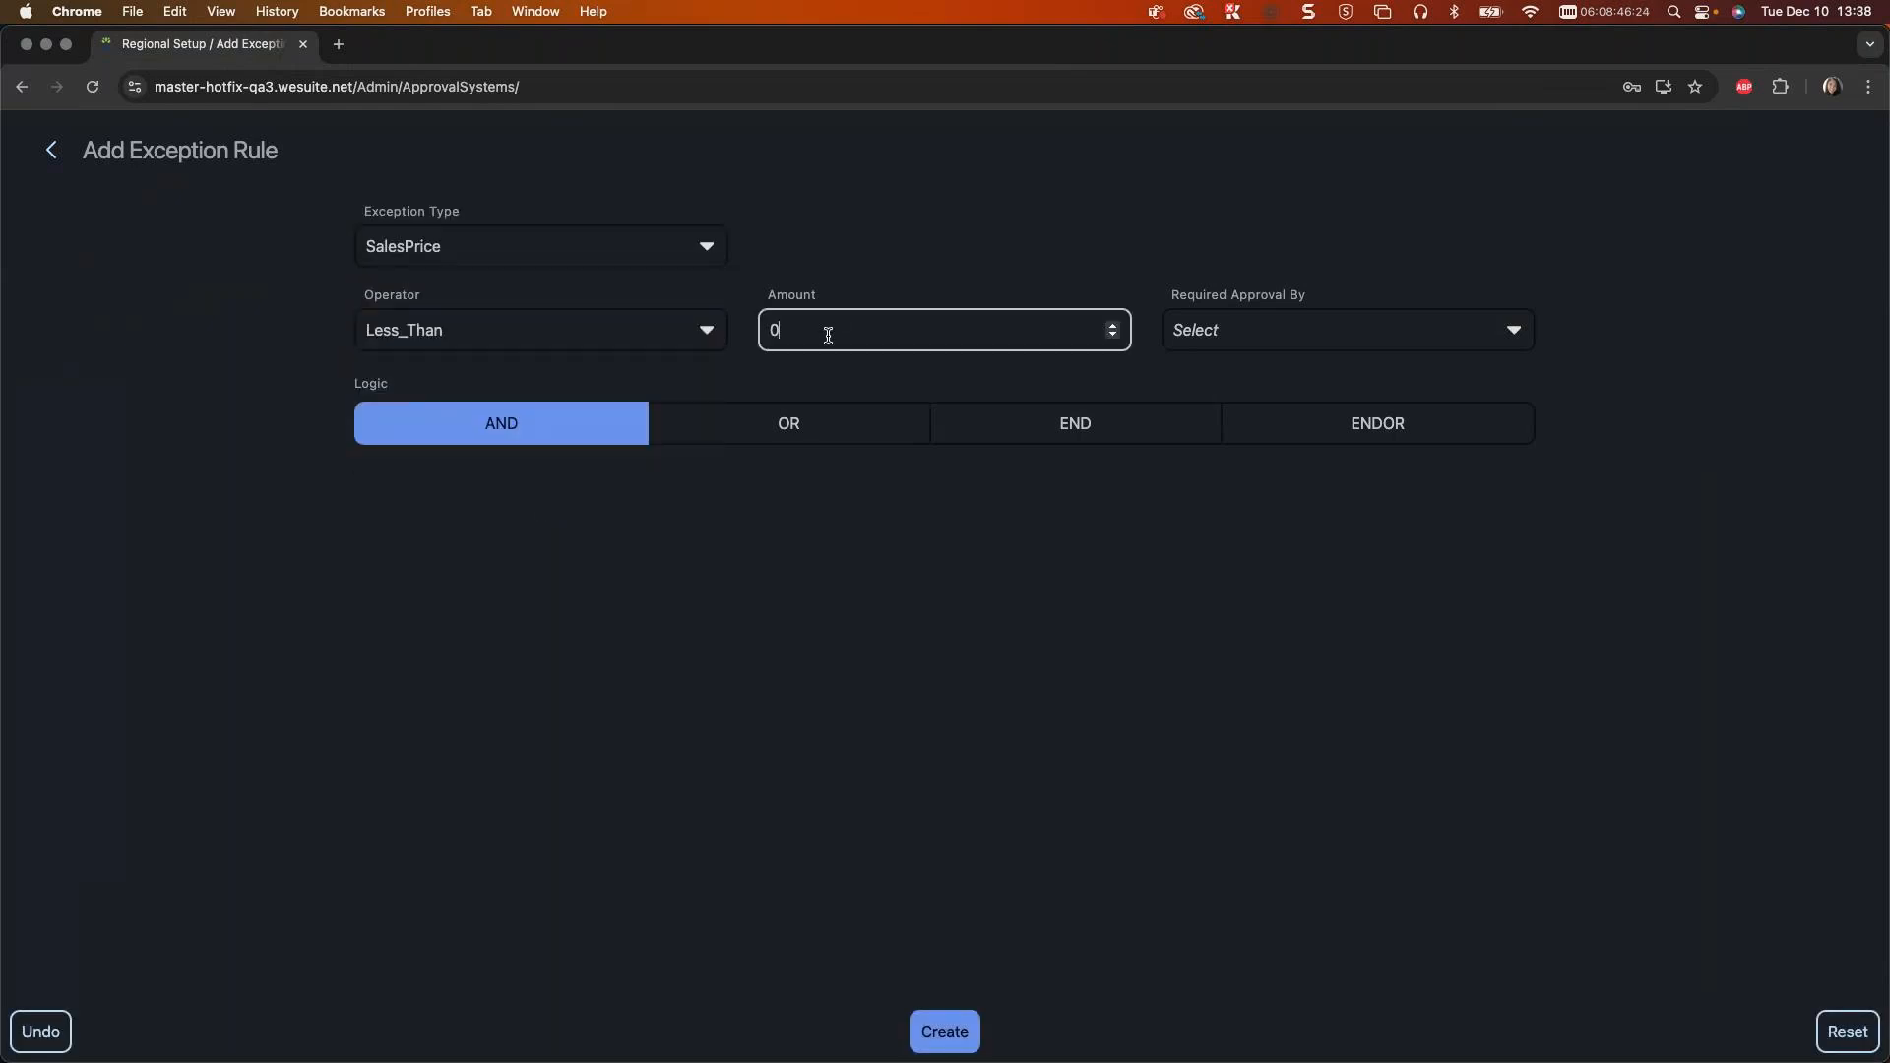
left_click(607, 335)
left_click(548, 357)
left_click(842, 336)
type("5000")
Step: Require approval by Sales for the 5,000 SalesPrice rule, set its logic to ENDOR and create the rule
left_click(1270, 343)
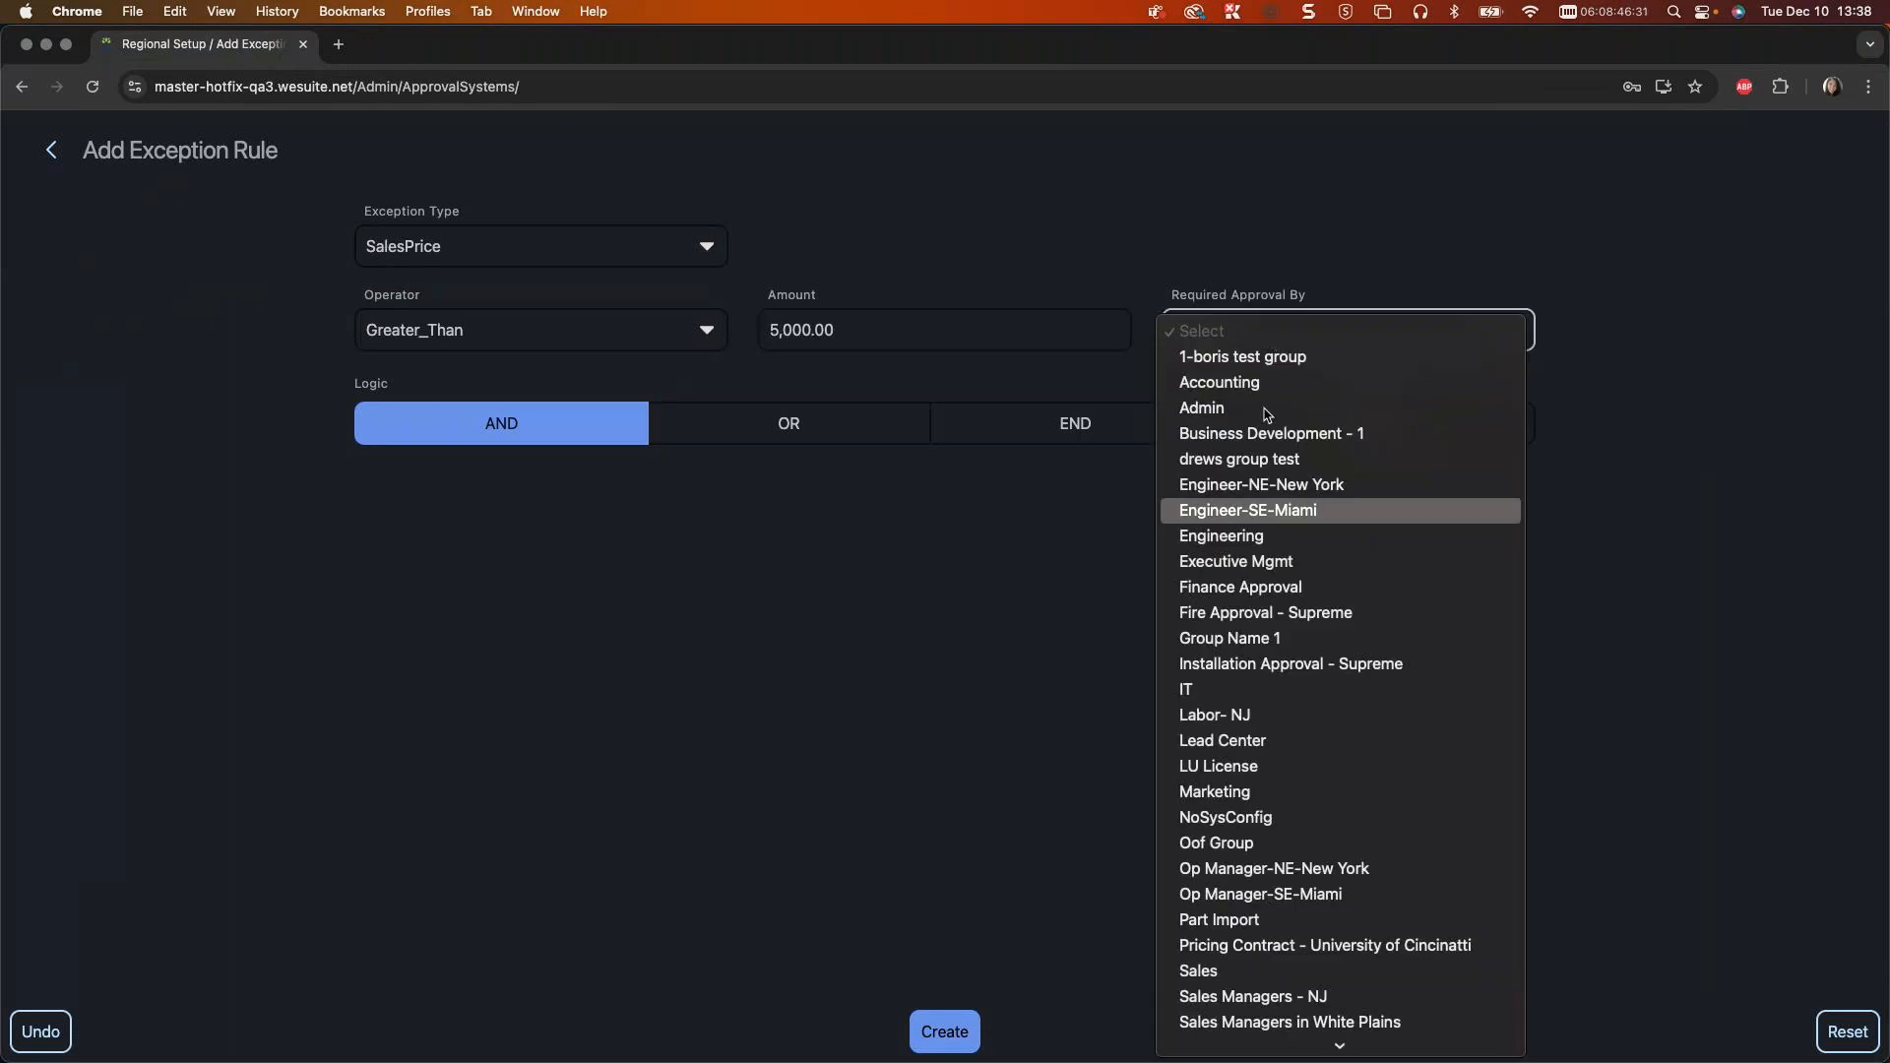
left_click(1272, 971)
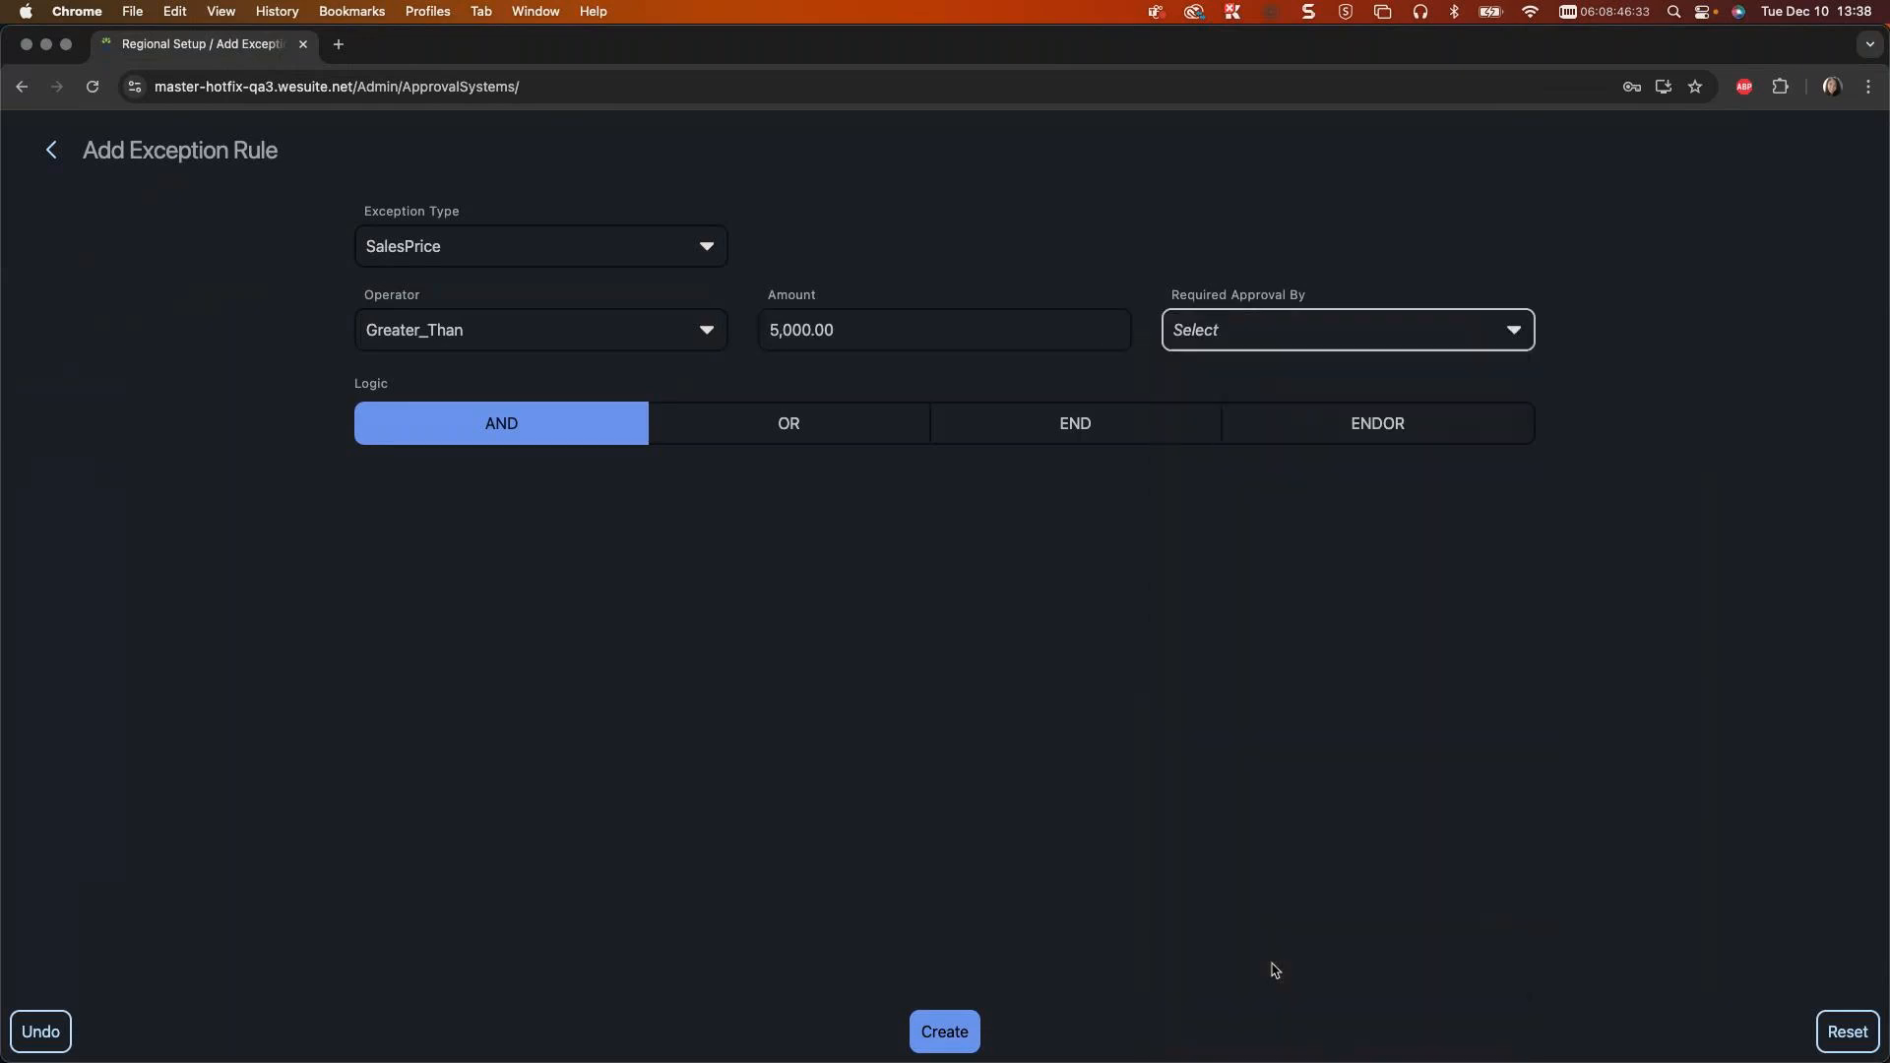
left_click(1441, 435)
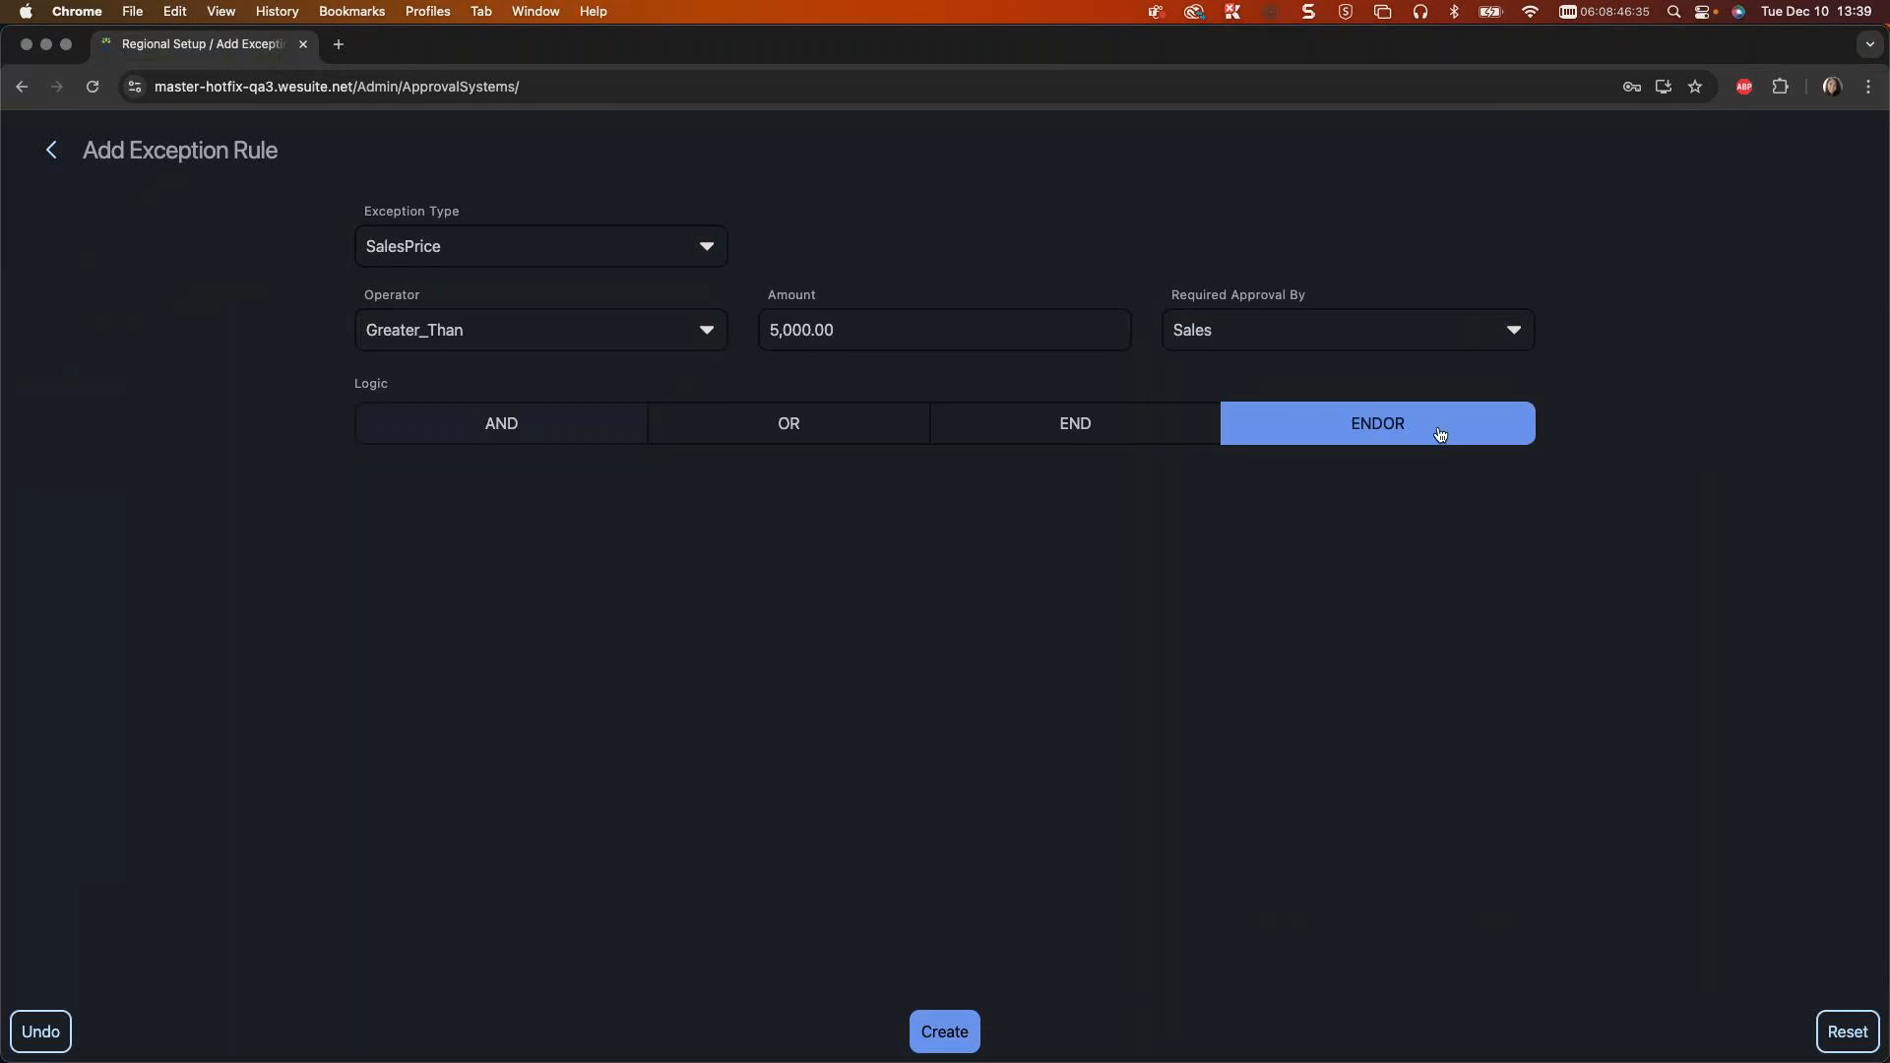
left_click(947, 1046)
Step: Start a third exception rule for SalesPrice Greater_Than 100000 that requires approval by Executive Mgmt
left_click(554, 634)
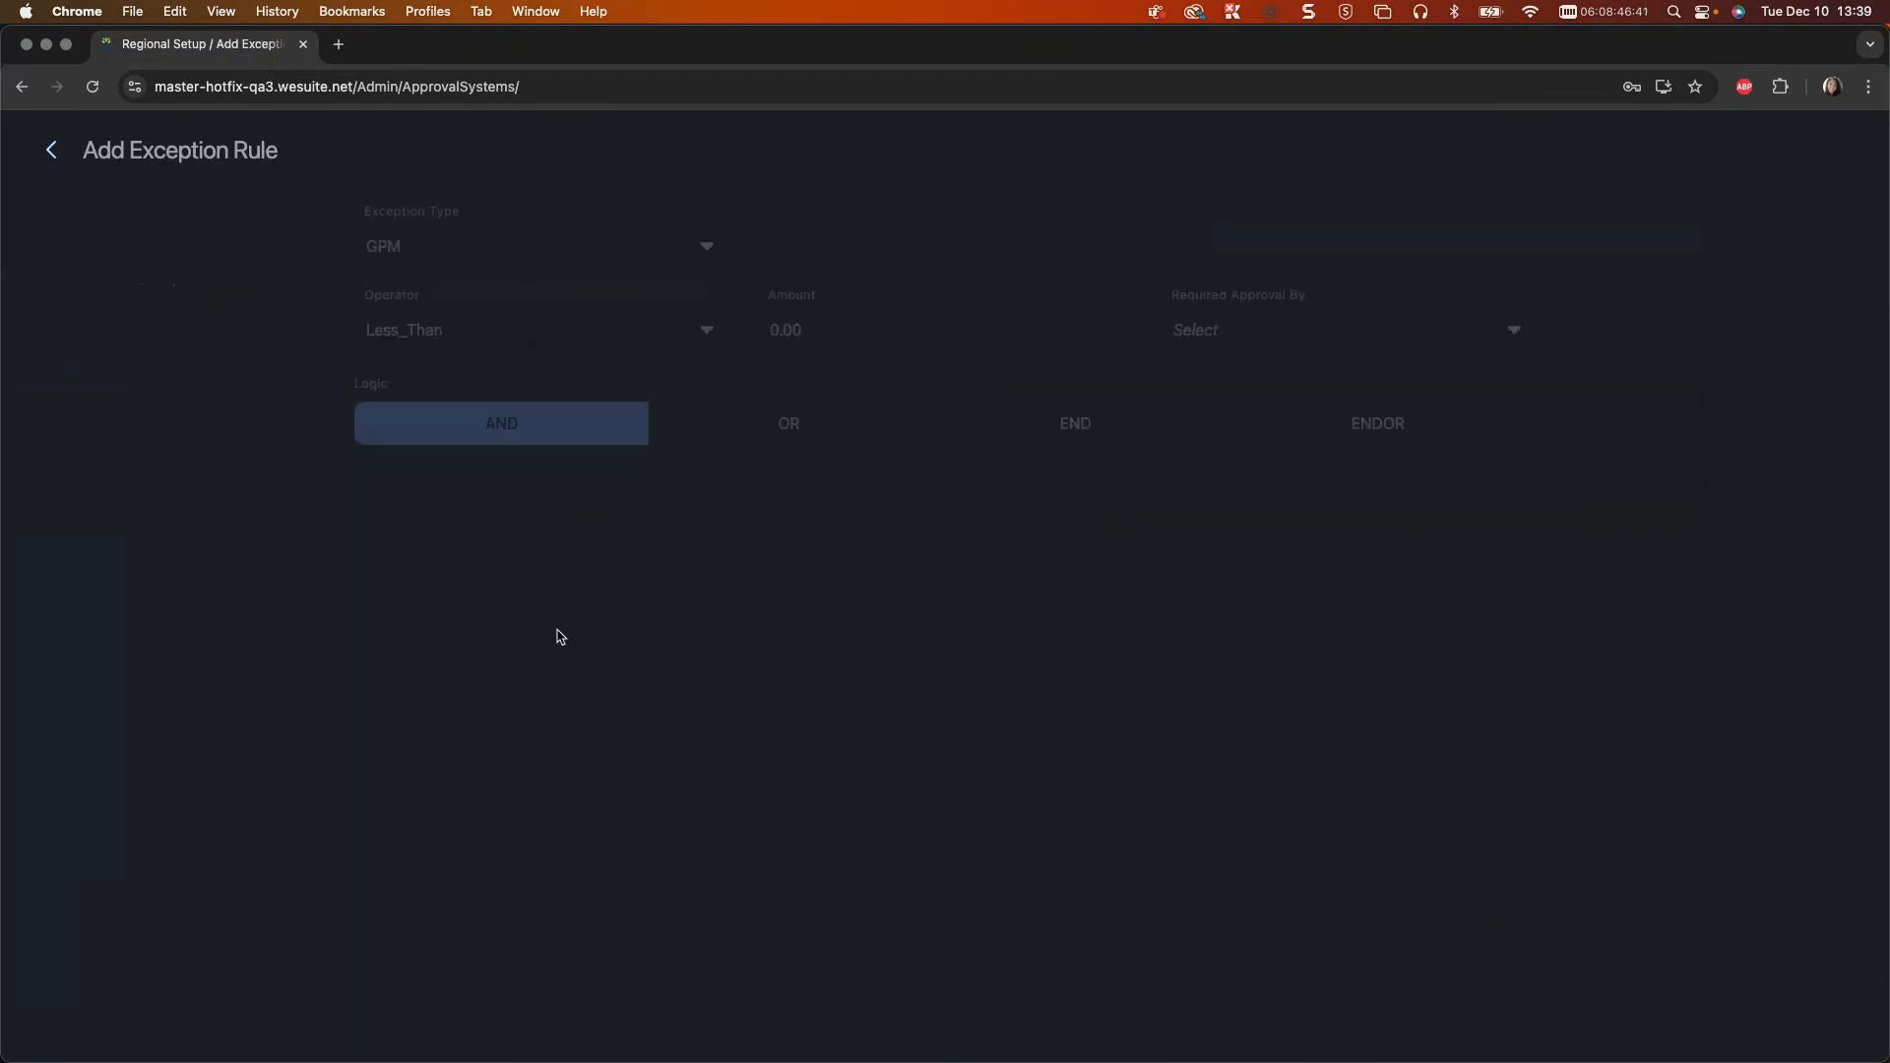
left_click(559, 259)
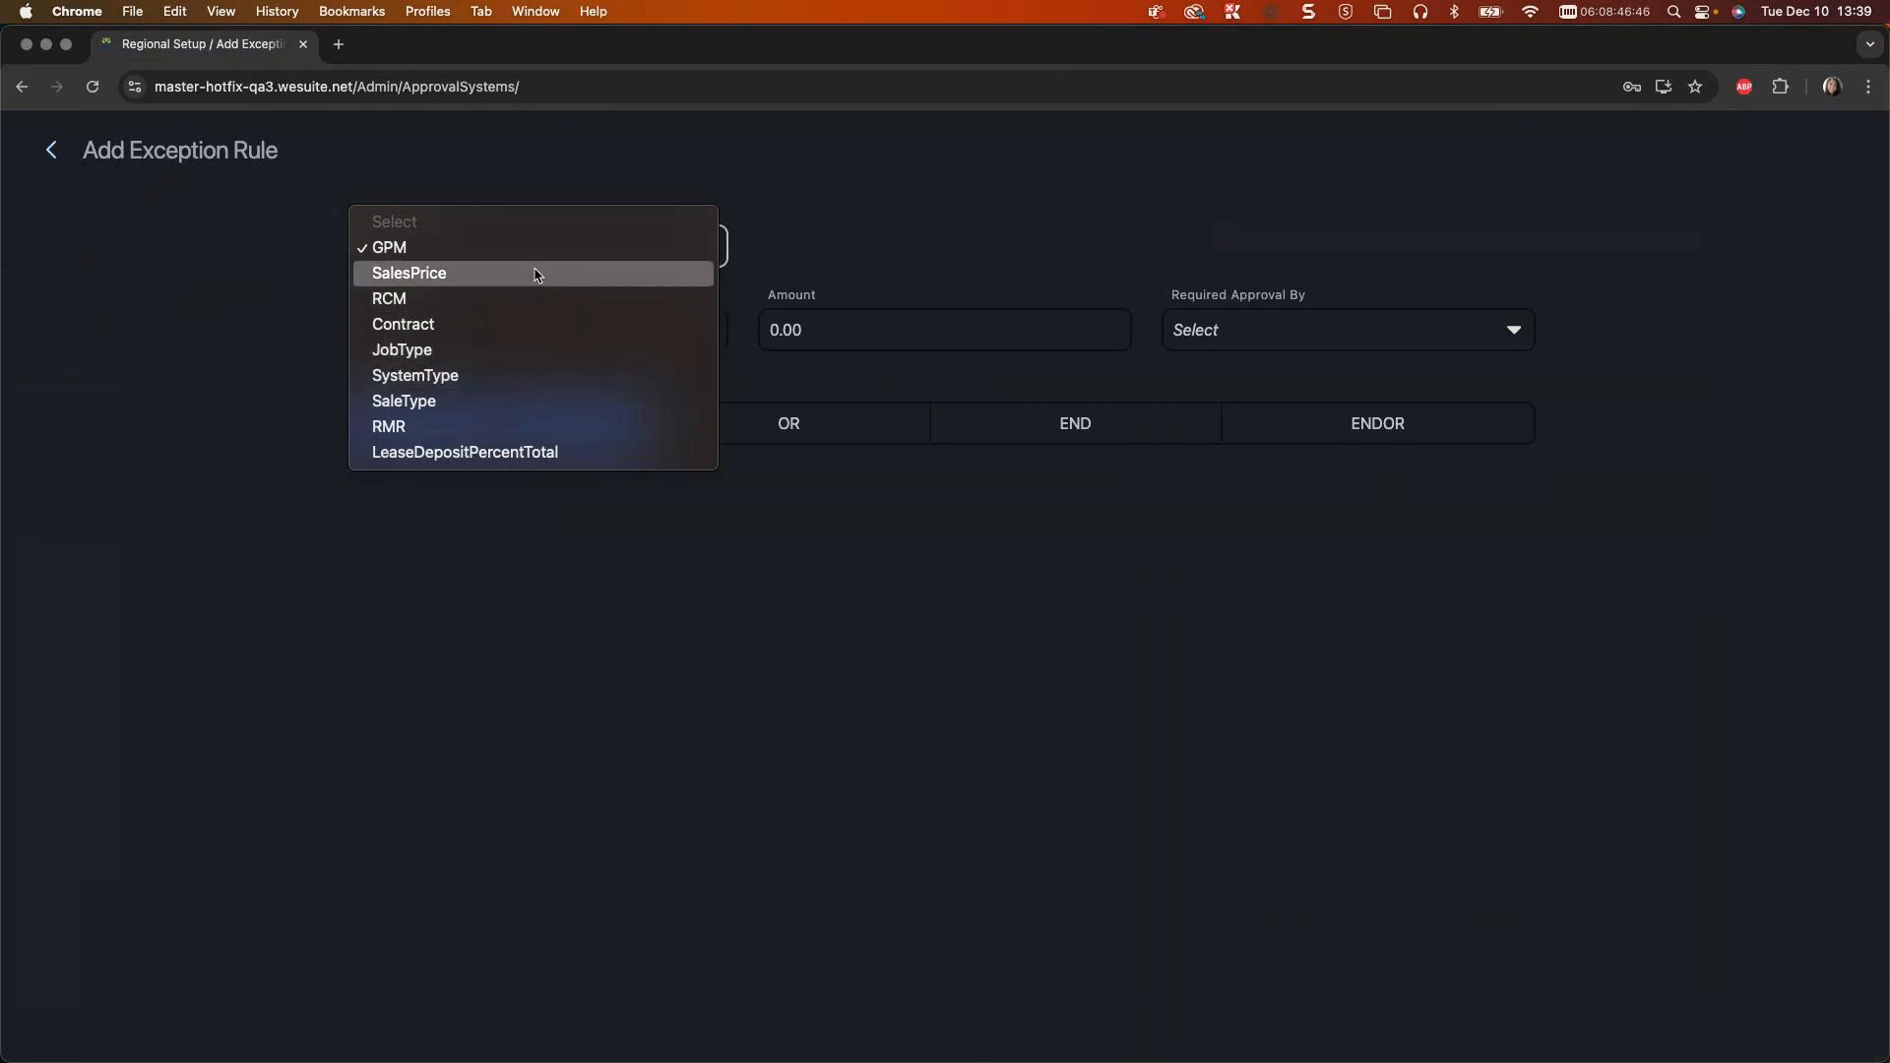
left_click(537, 273)
left_click(701, 334)
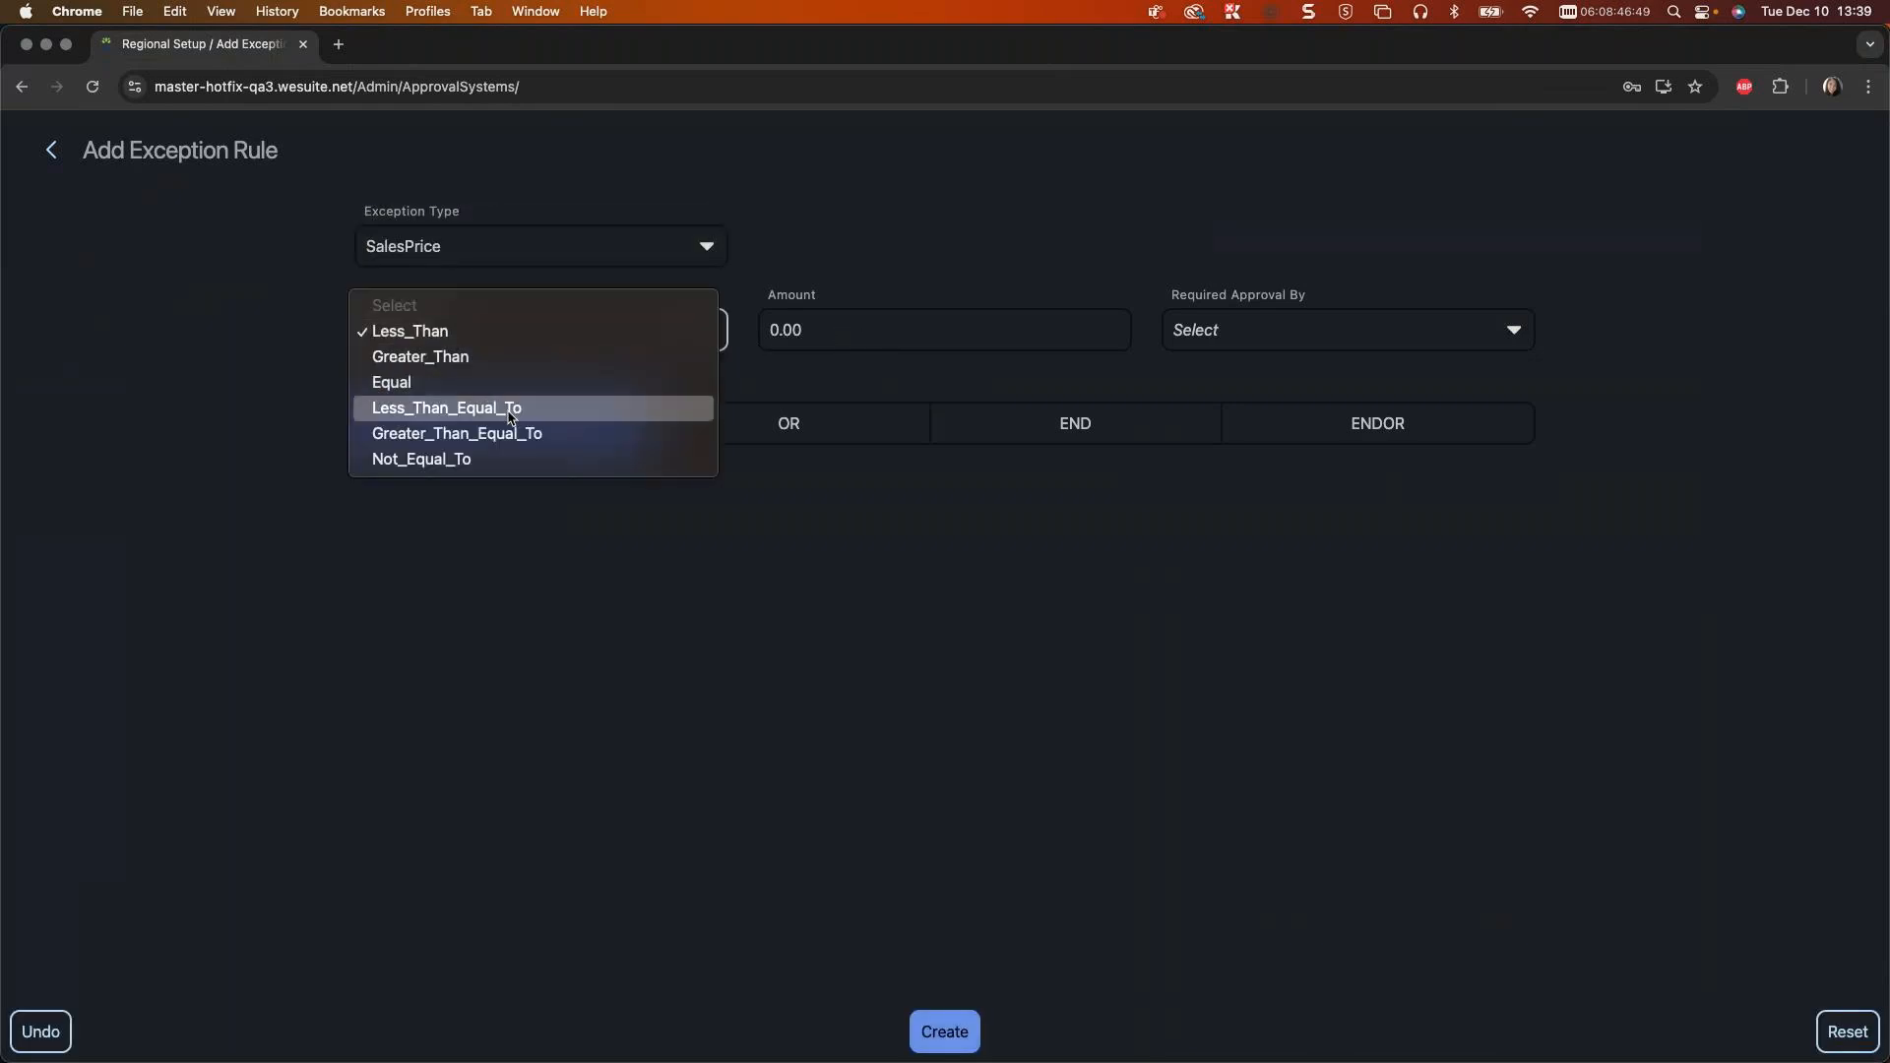
left_click(420, 356)
left_click(817, 335)
type("100000")
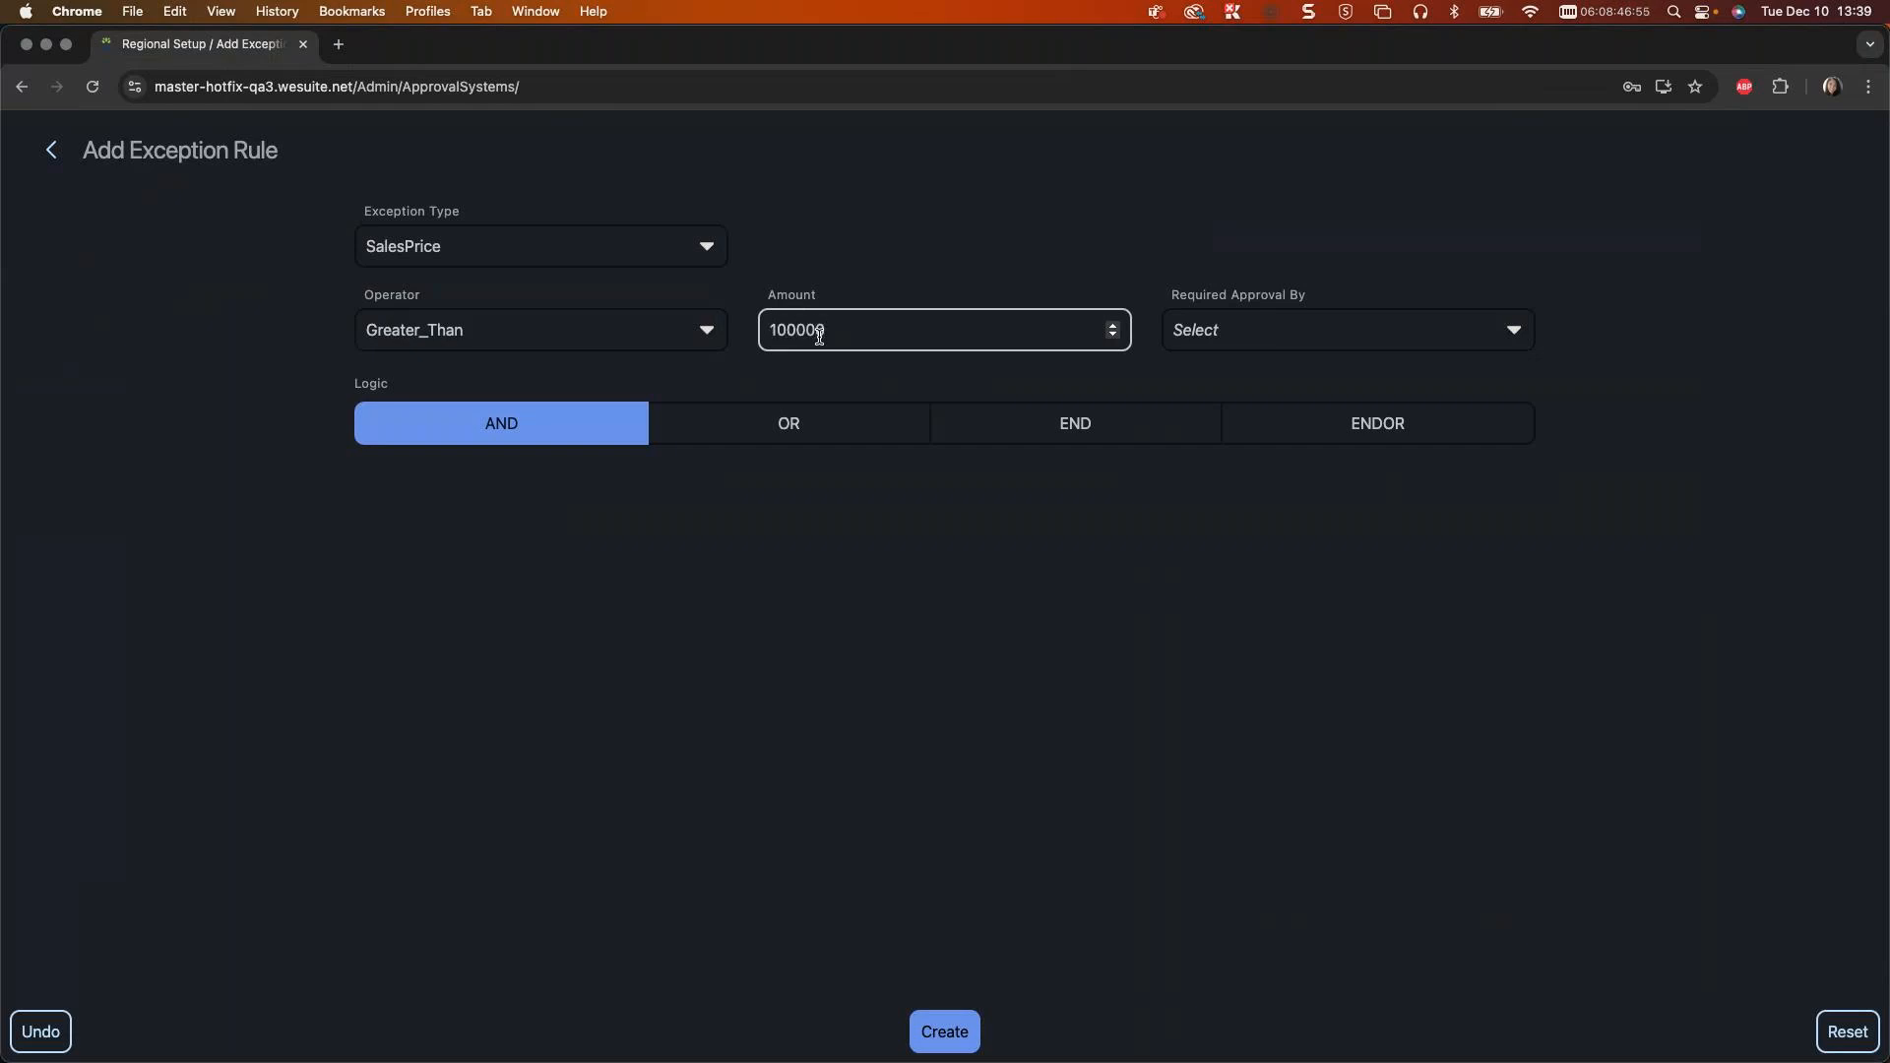
left_click(1436, 339)
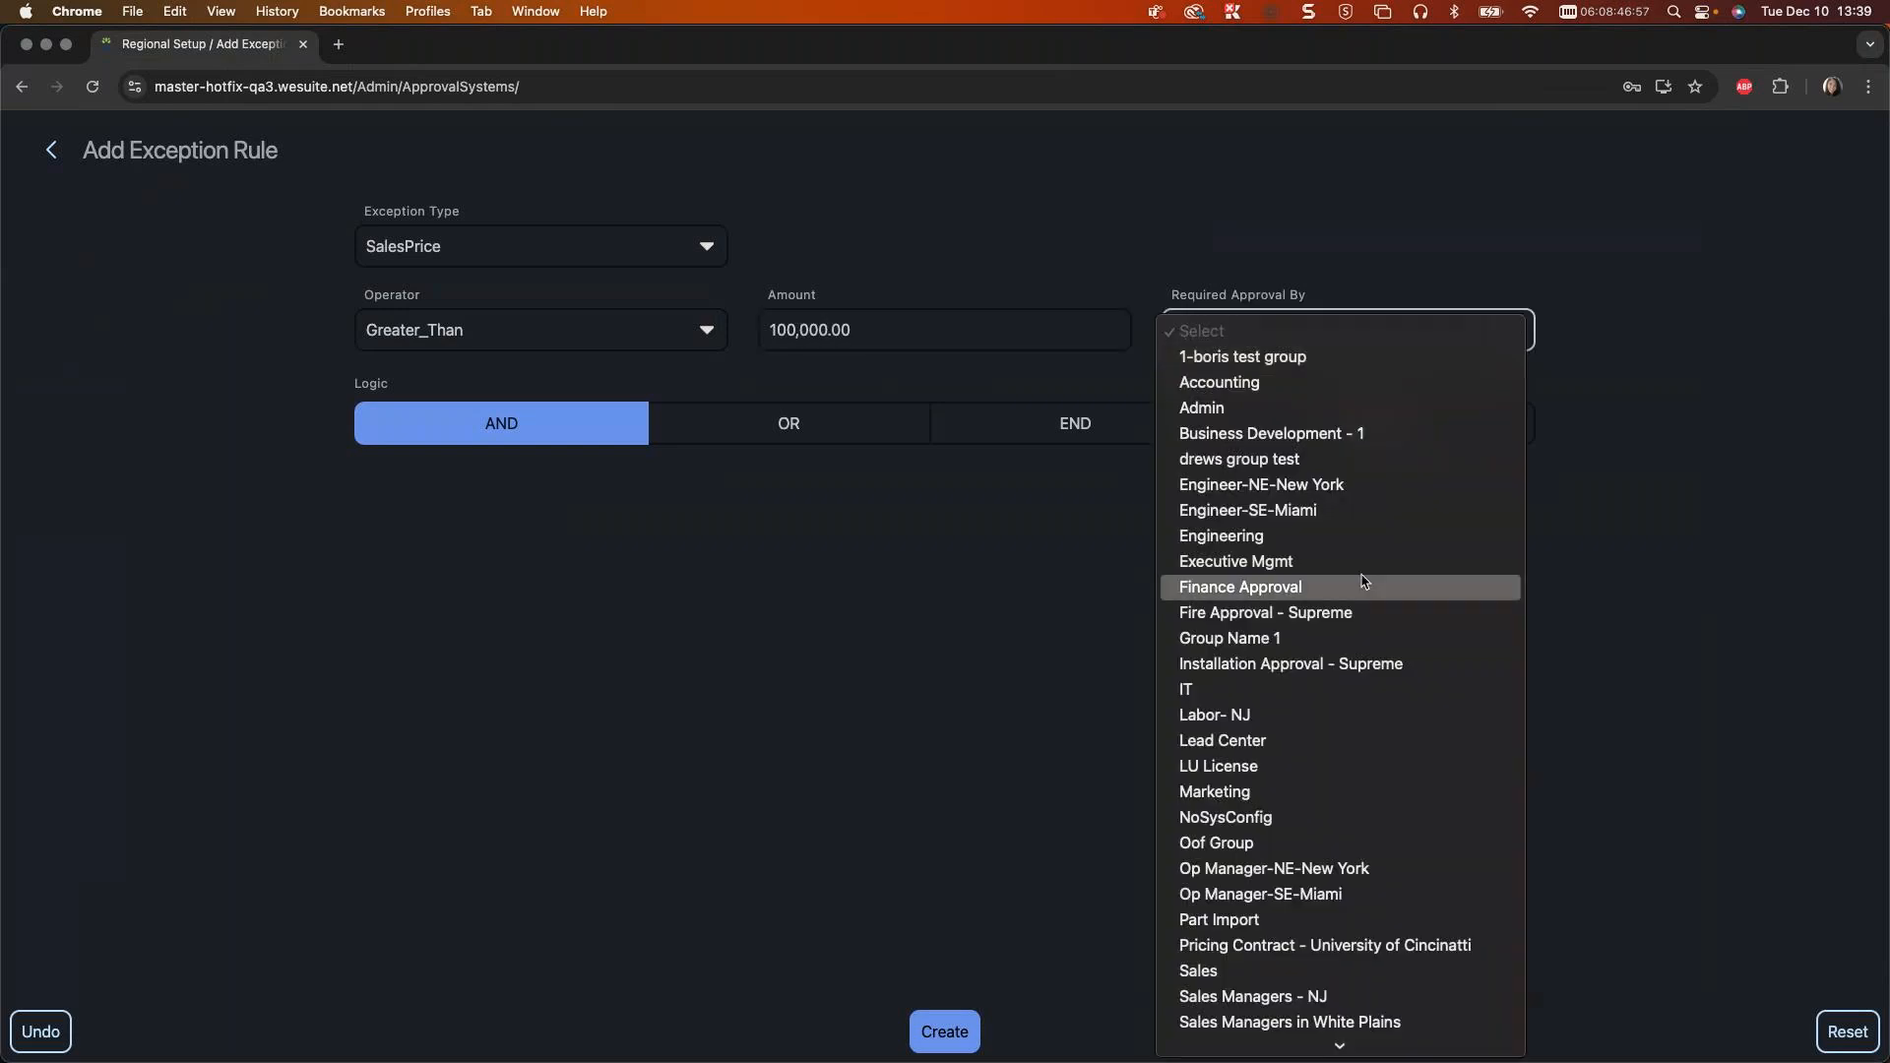
left_click(1339, 560)
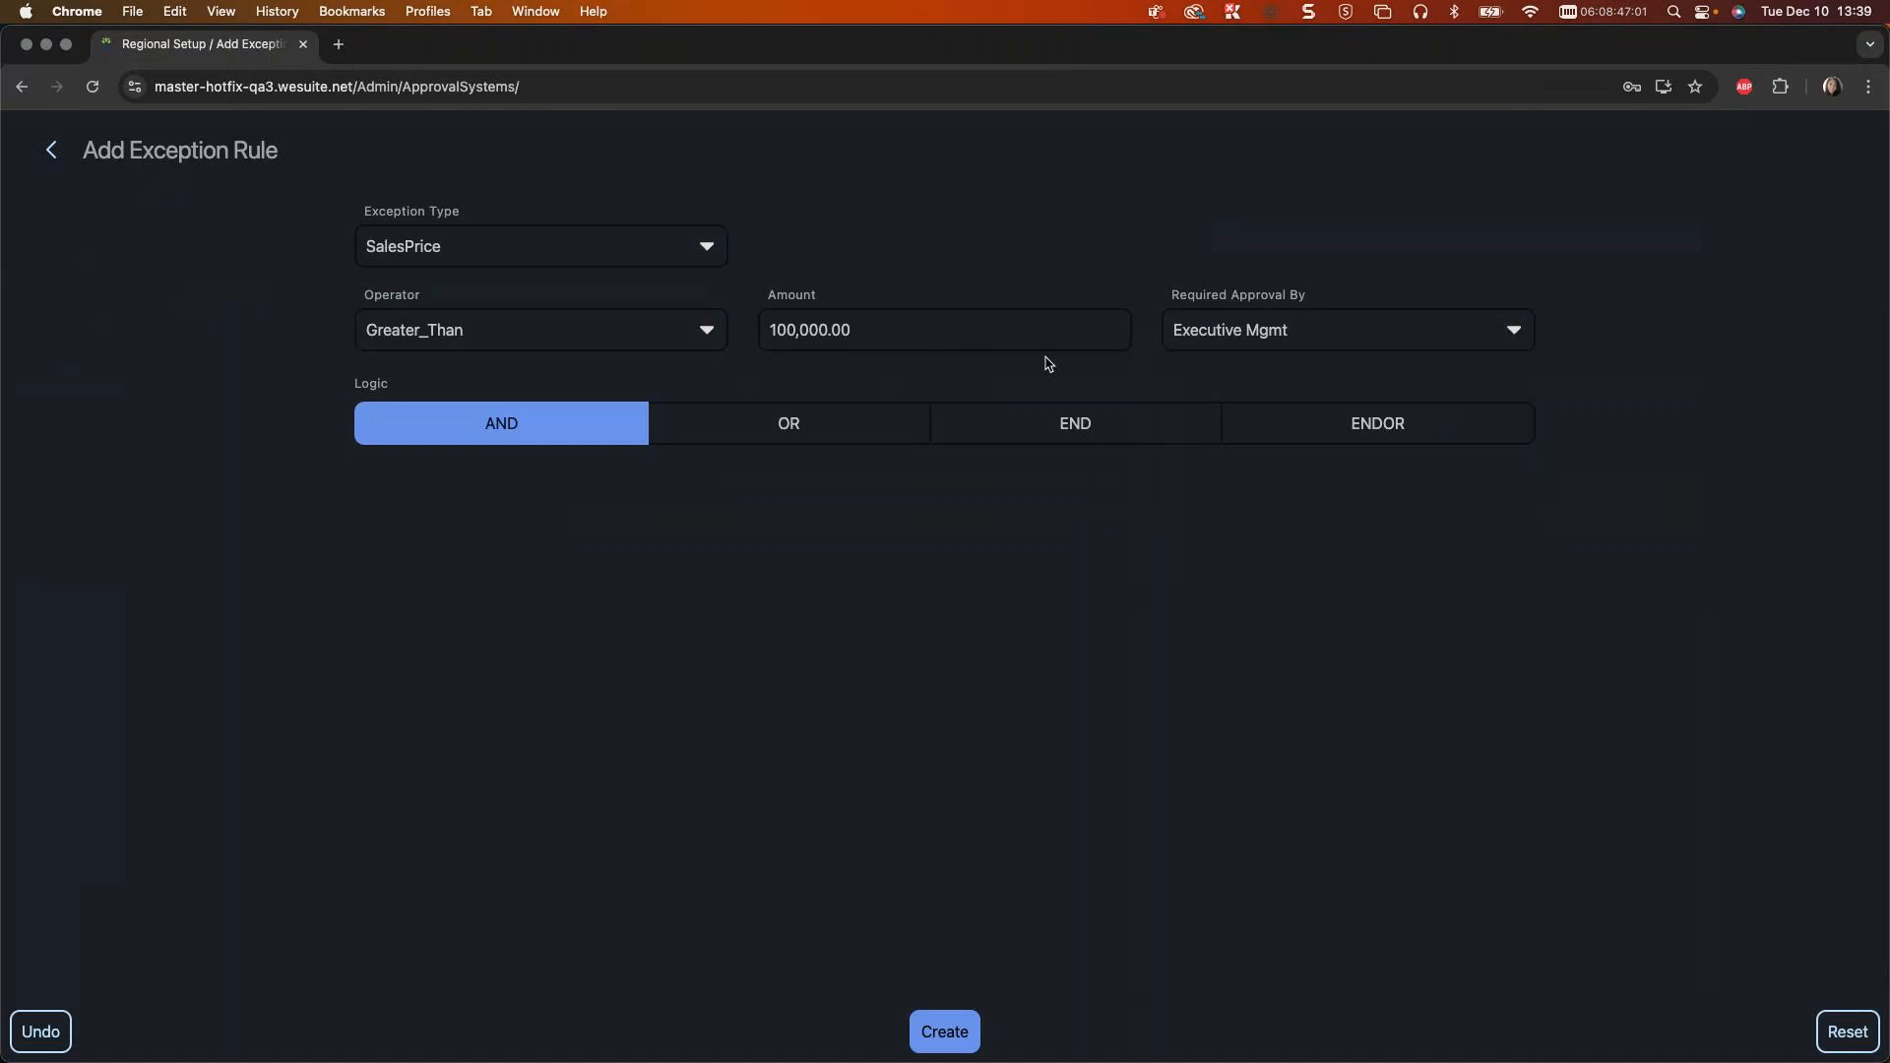
Step: Set the third rule's amount to 1,000,000 and its logic to END, and create the rule
left_click(790, 325)
type("00")
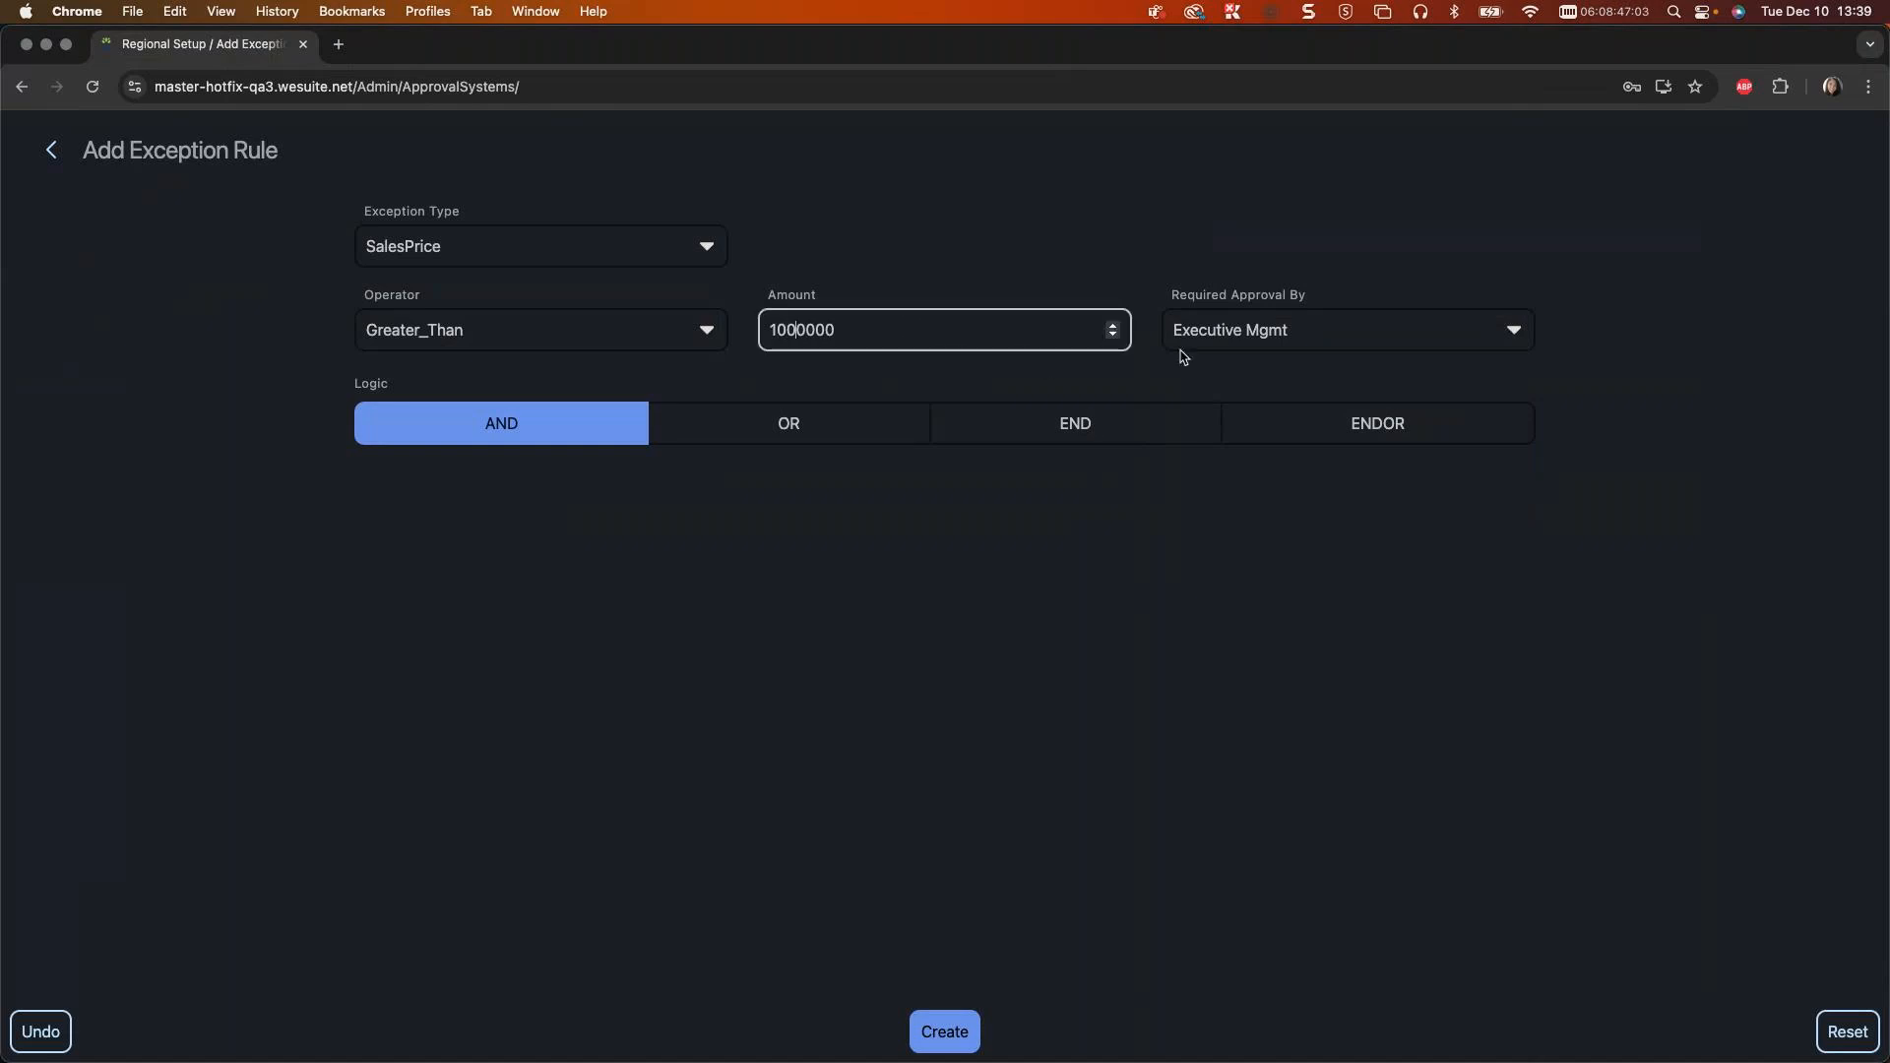
type("0")
left_click(1041, 546)
left_click(793, 331)
key("Delete")
key("Delete")
left_click(1061, 435)
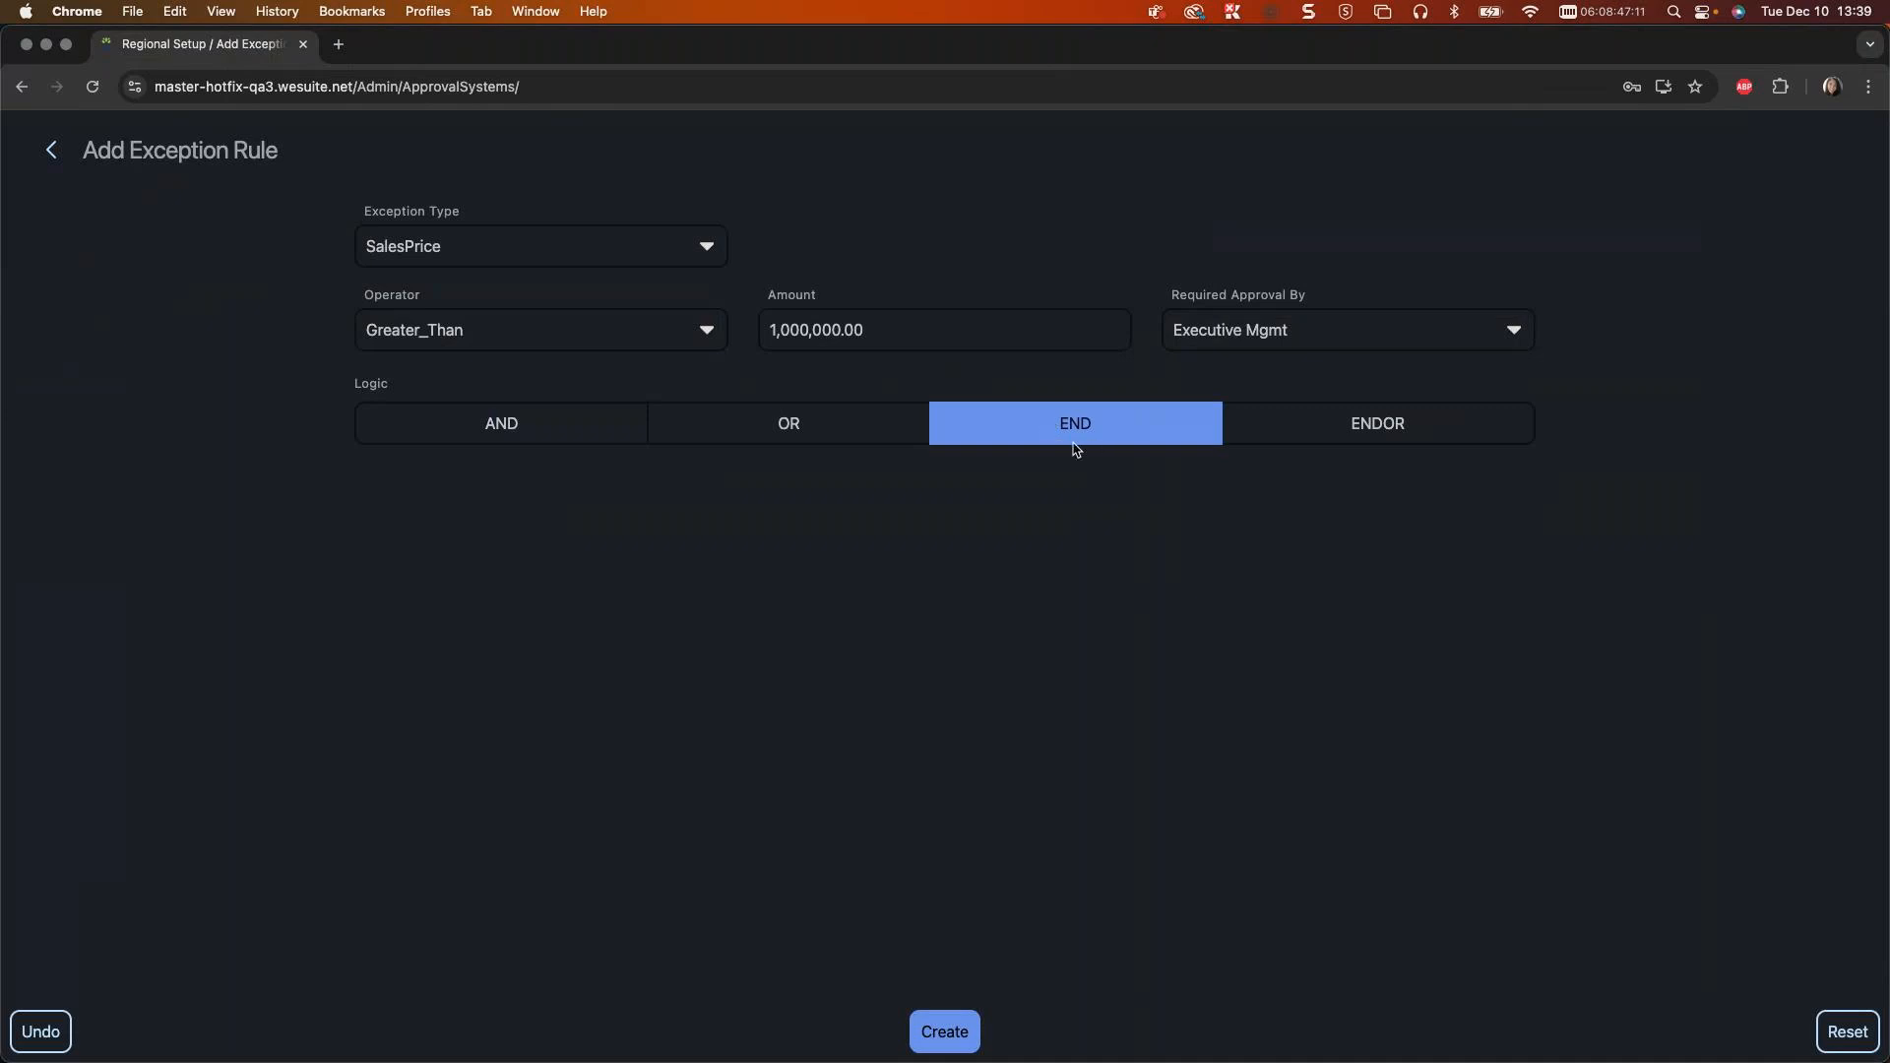
left_click(947, 1033)
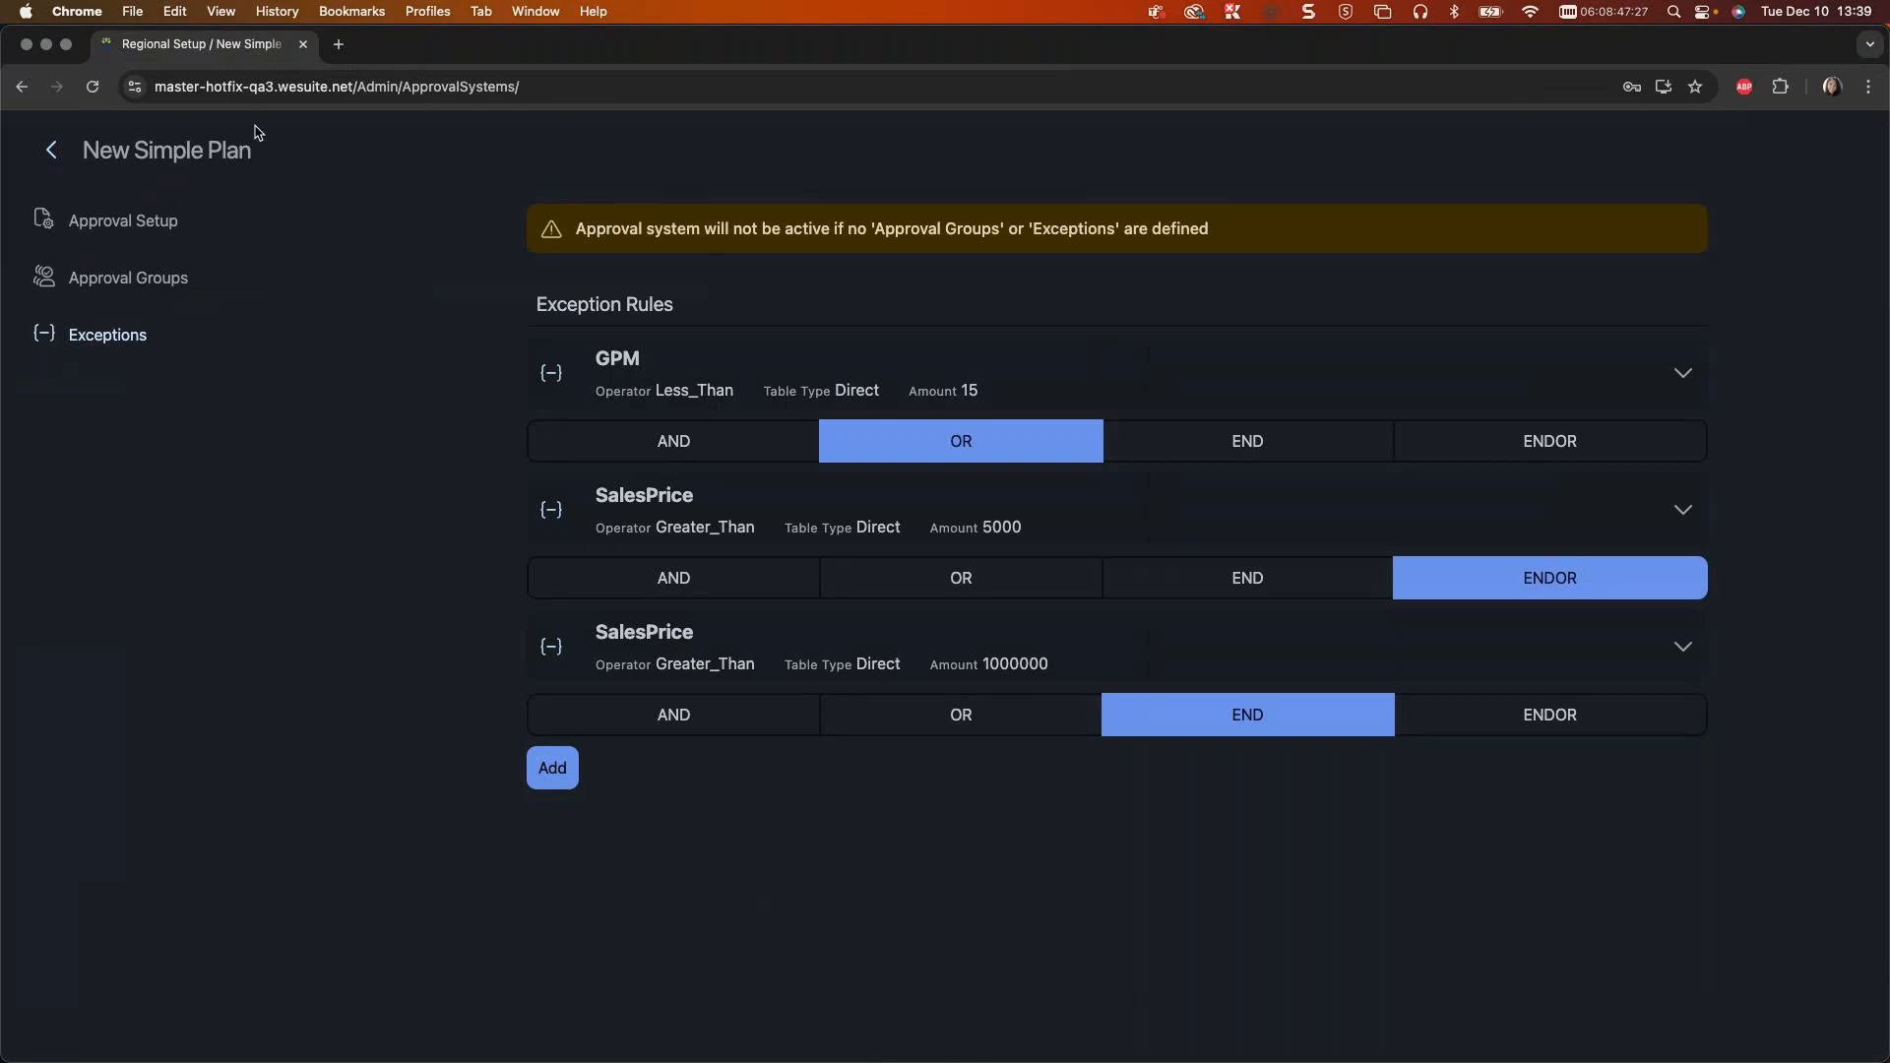
Step: Review New Simple Plan's Approval Groups page and return to the list of approval systems
left_click(128, 282)
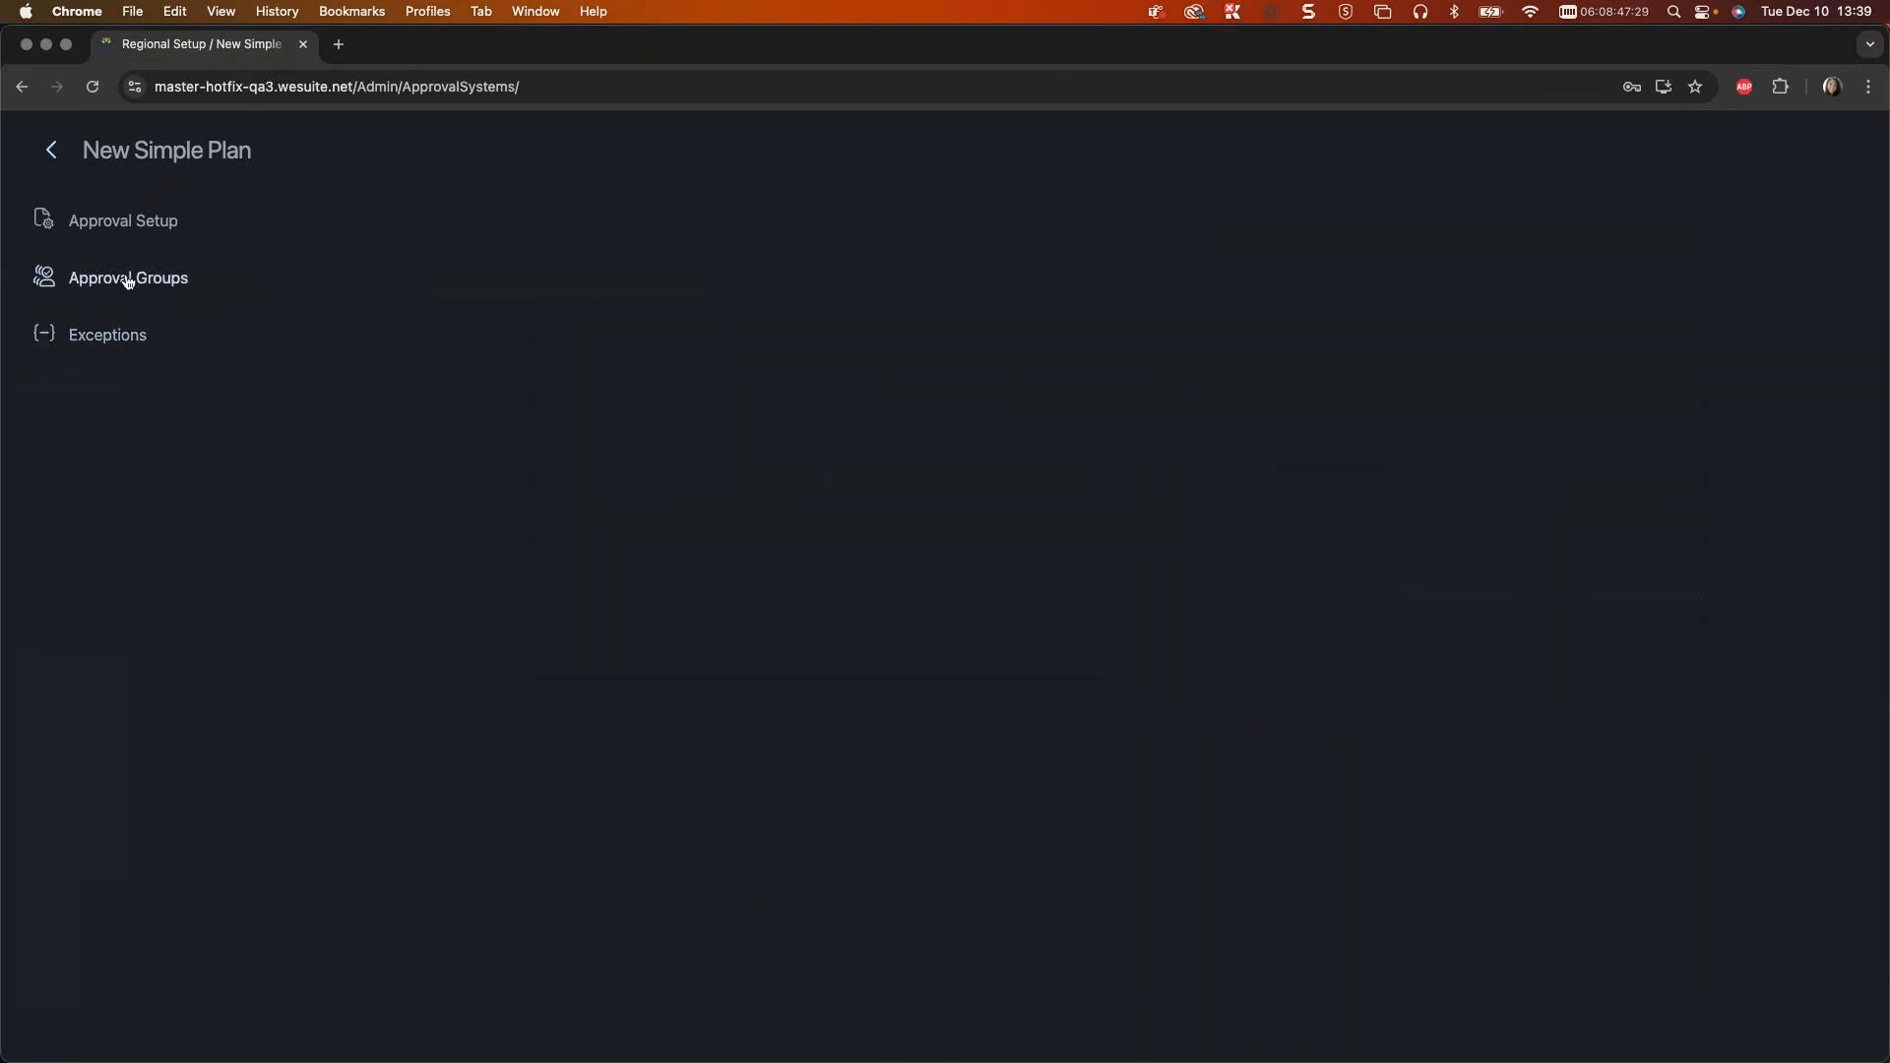
left_click(555, 380)
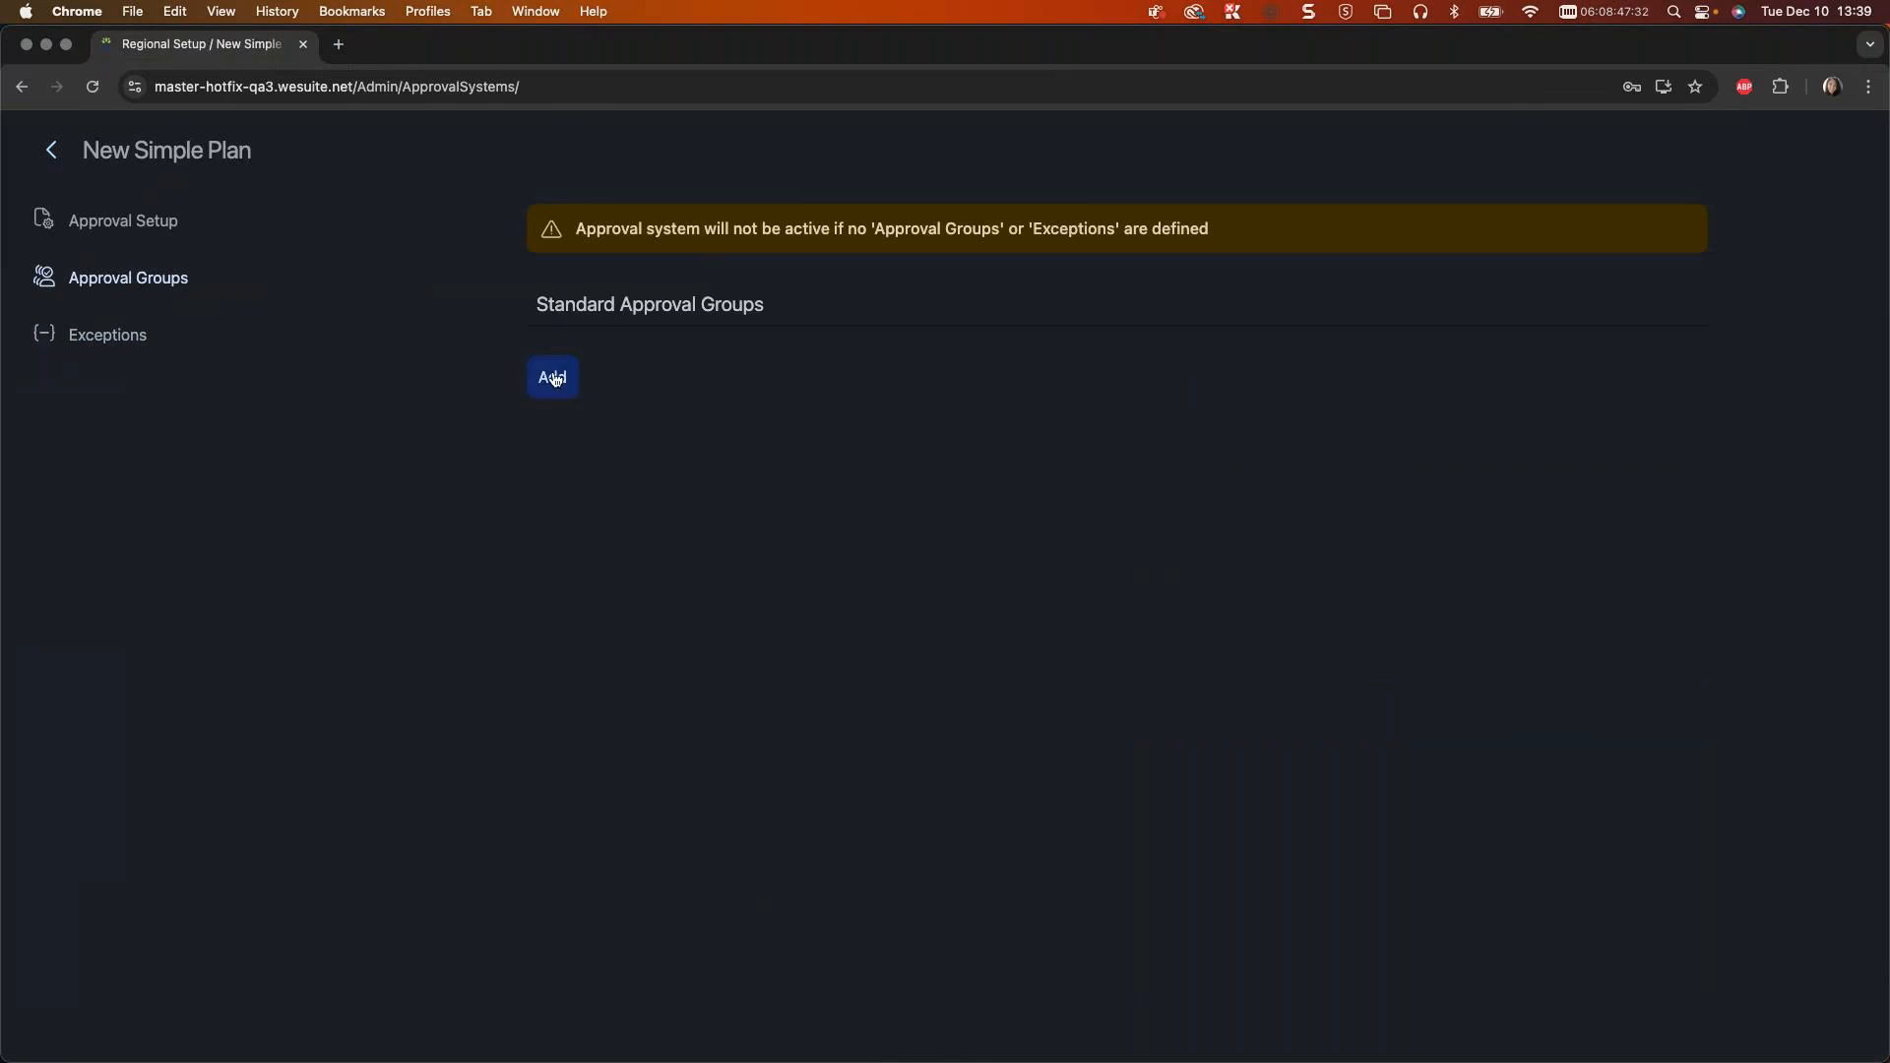
left_click(51, 161)
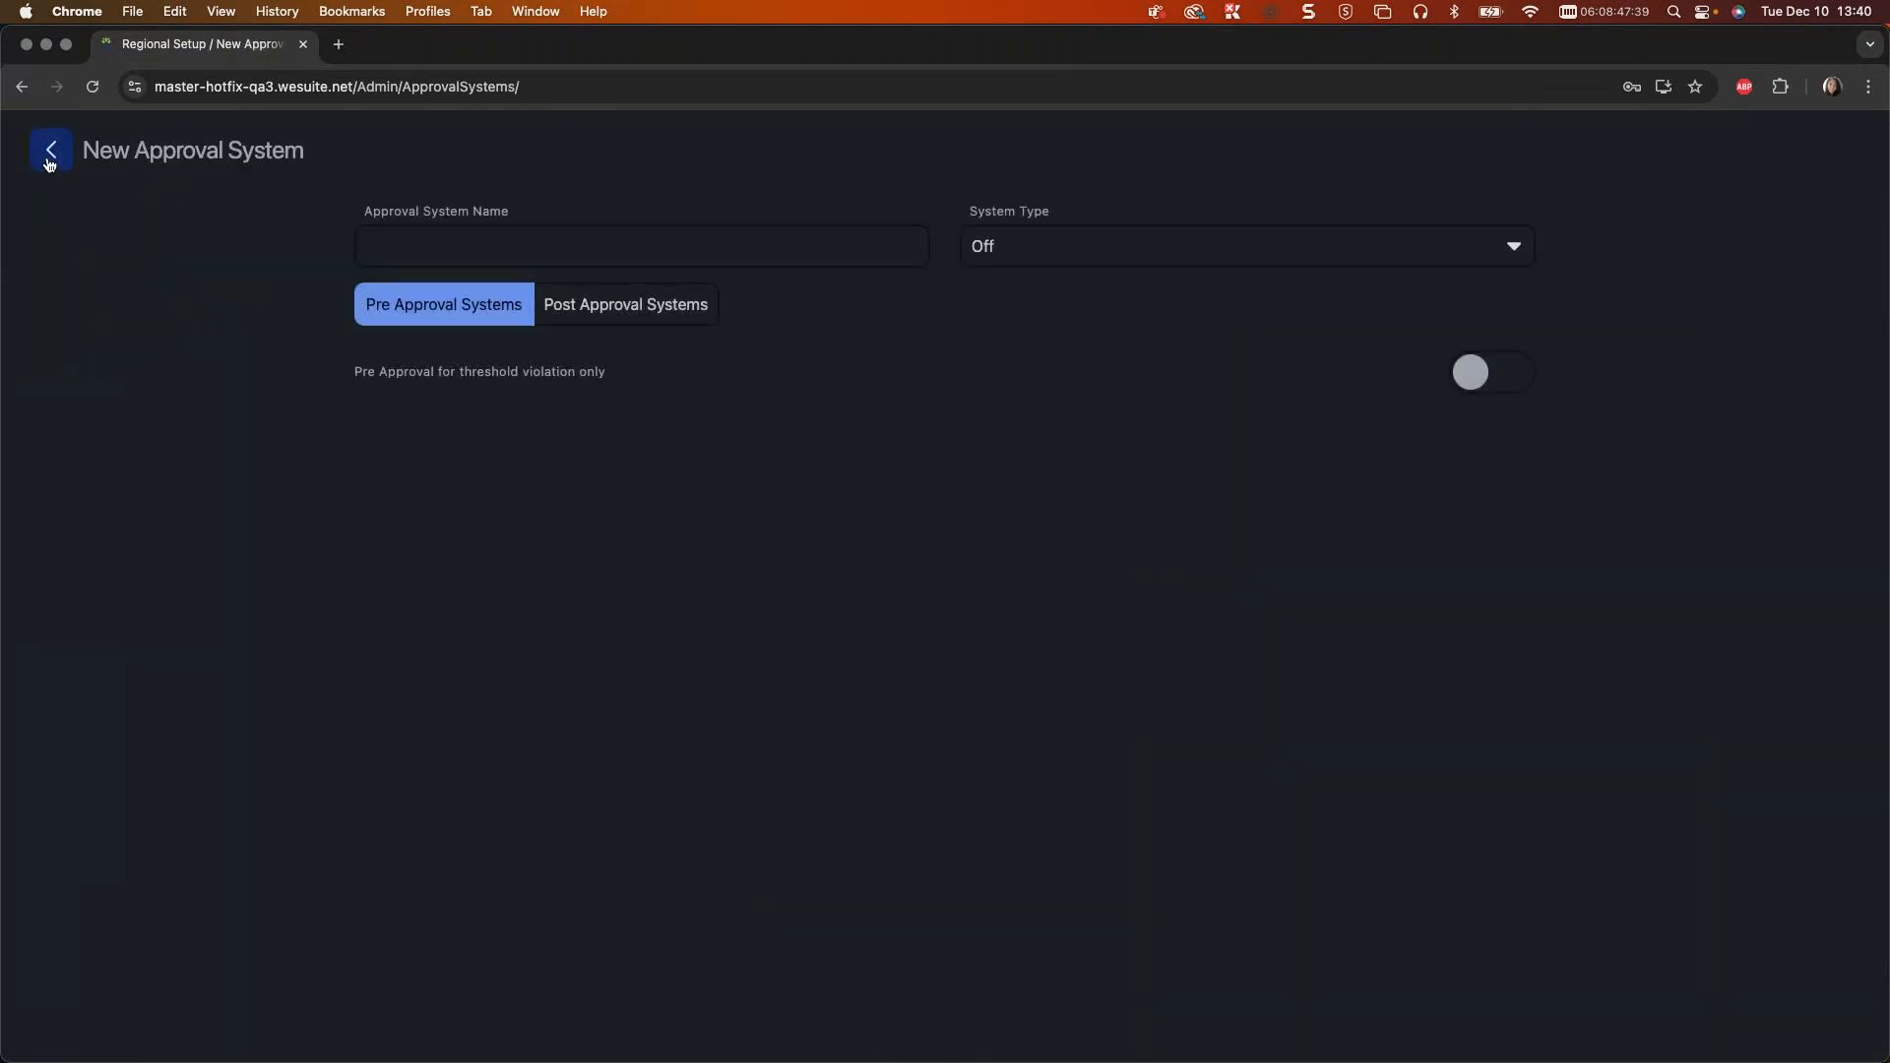
left_click(51, 160)
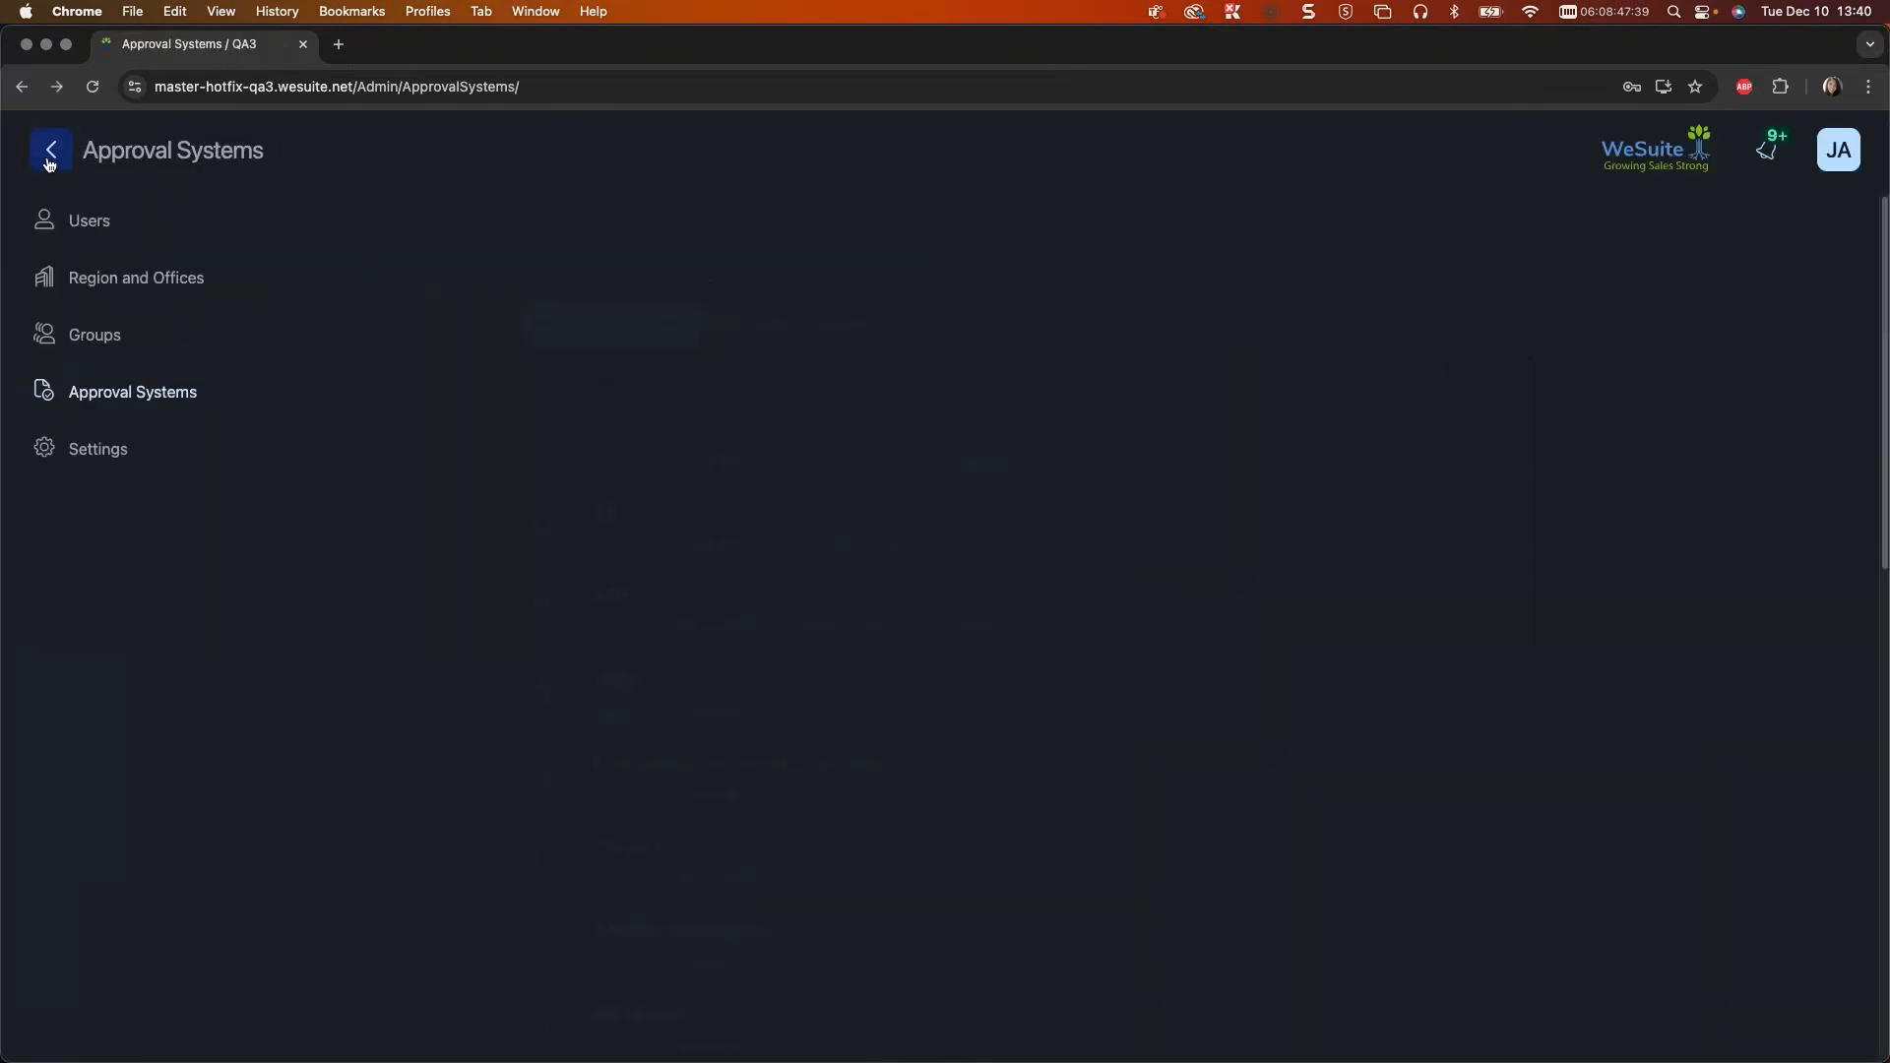
Step: Compare the access groups in QuoteAnywhere with the Groups configuration in WeEstimate
left_click(87, 345)
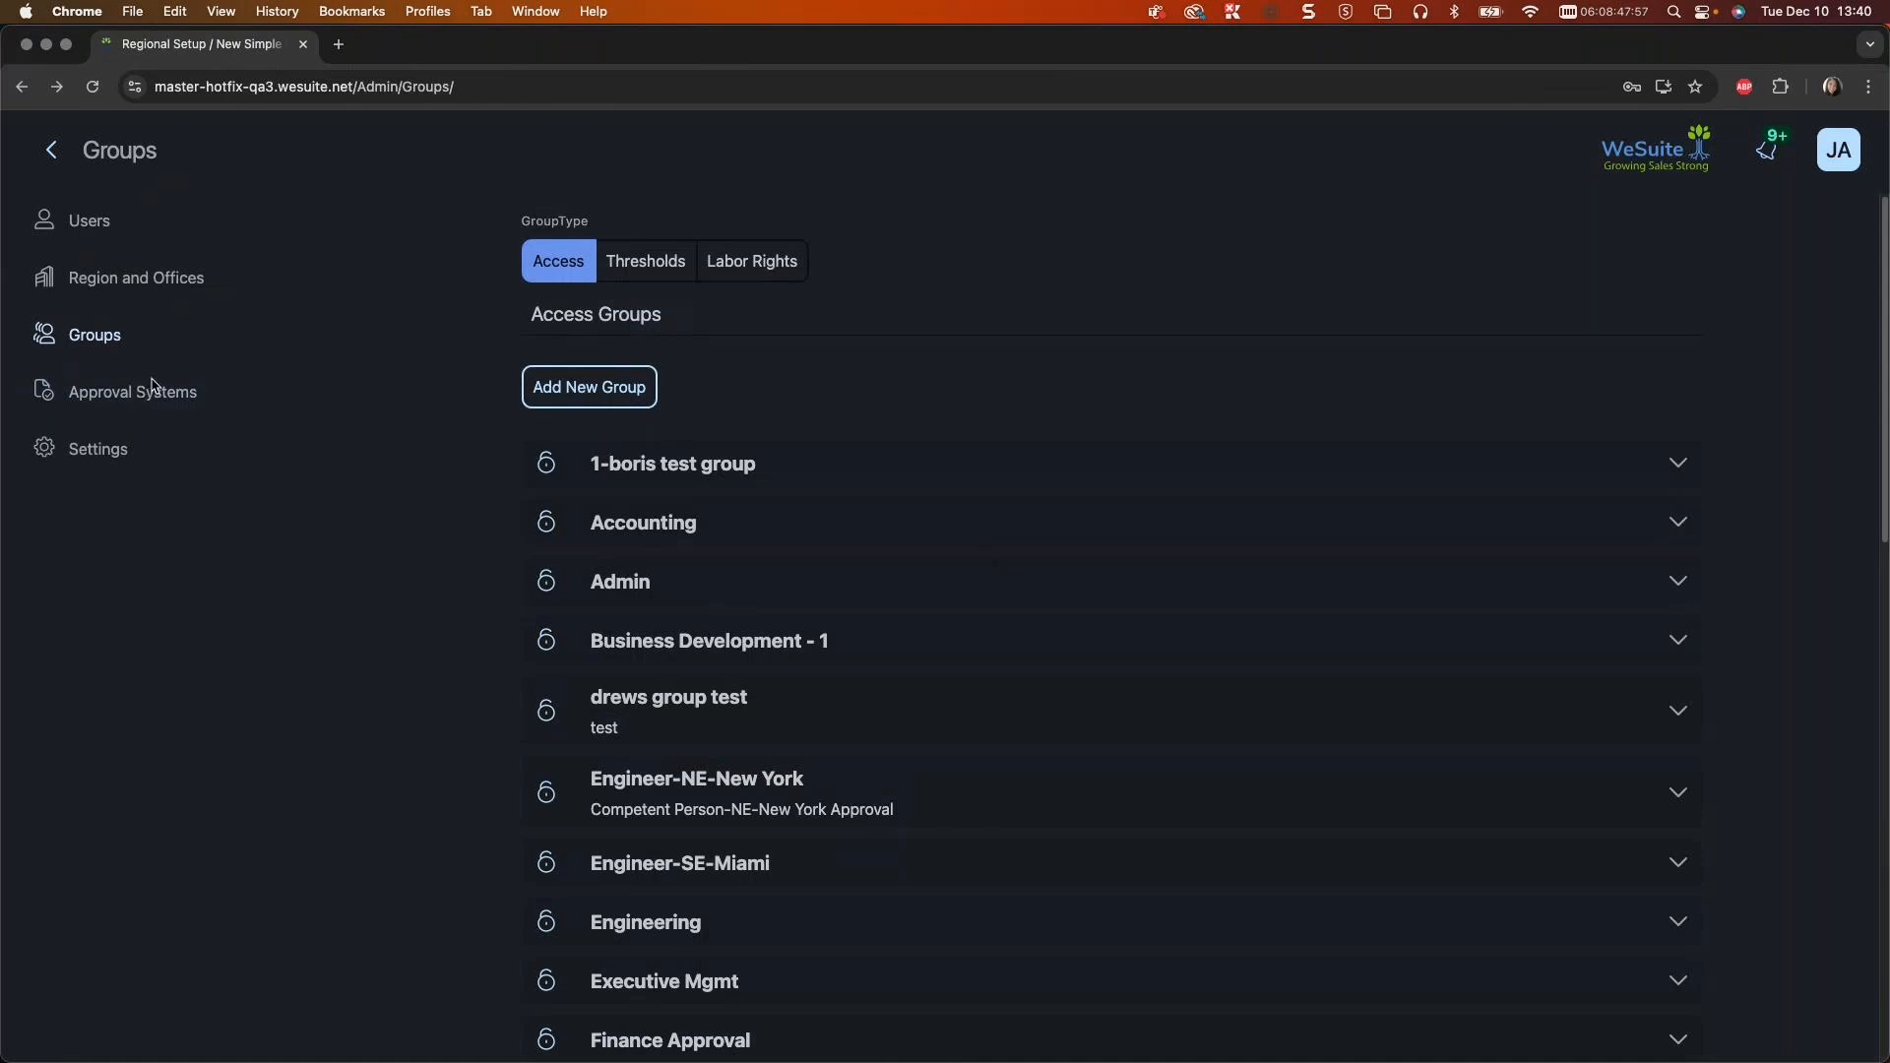
left_click_drag(793, 55, 758, 346)
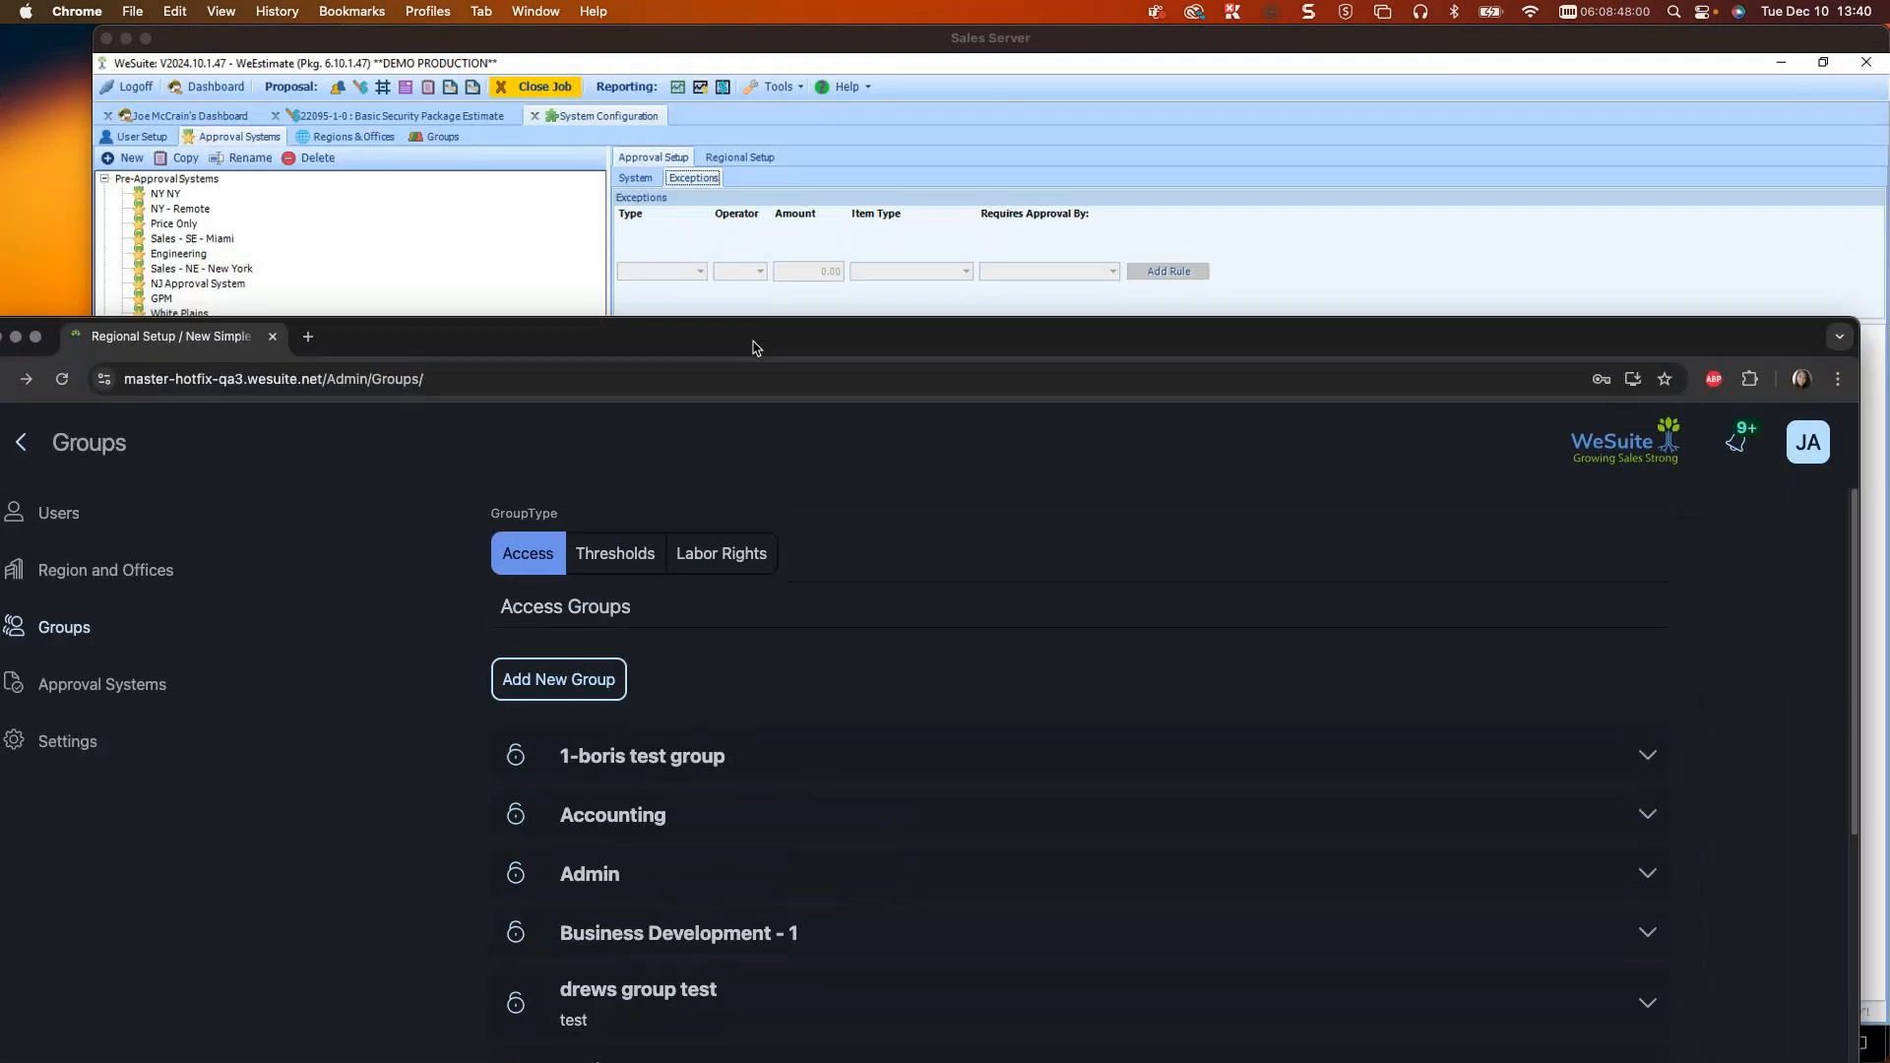
left_click(841, 51)
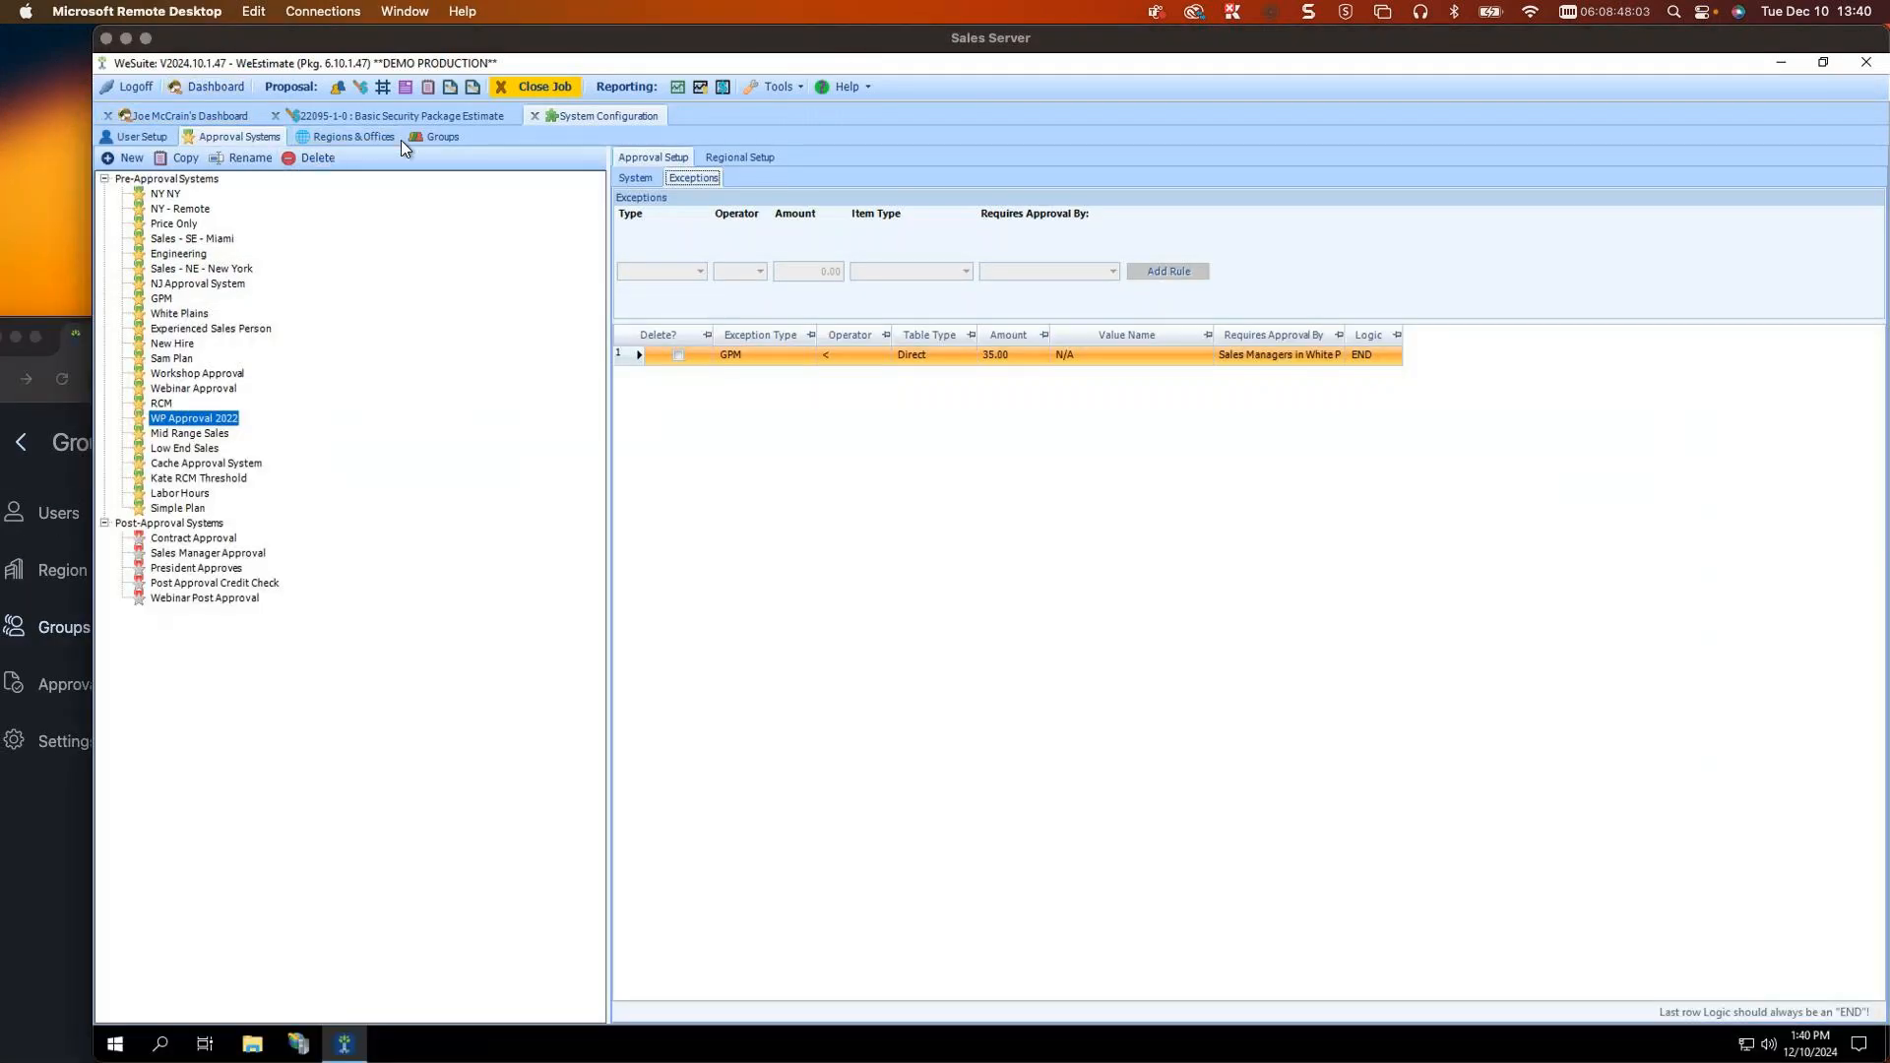
left_click(433, 137)
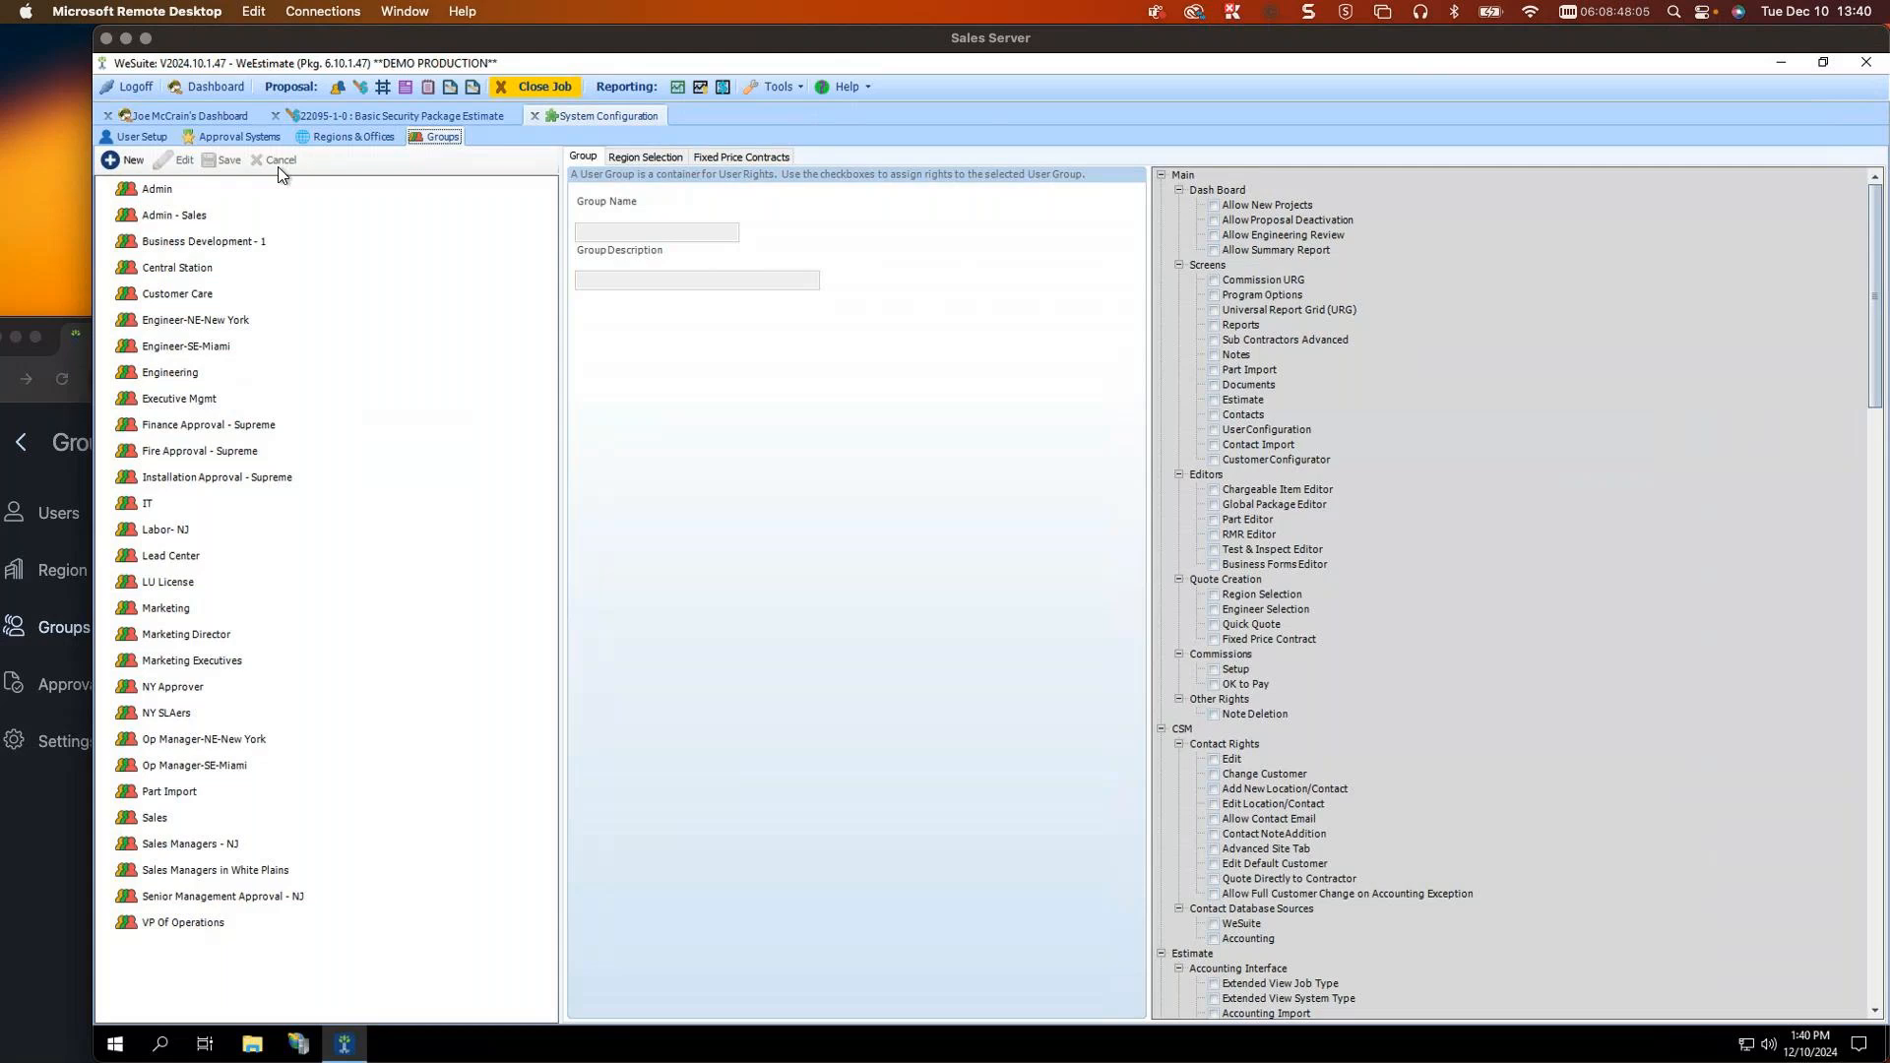
left_click(187, 217)
left_click(237, 136)
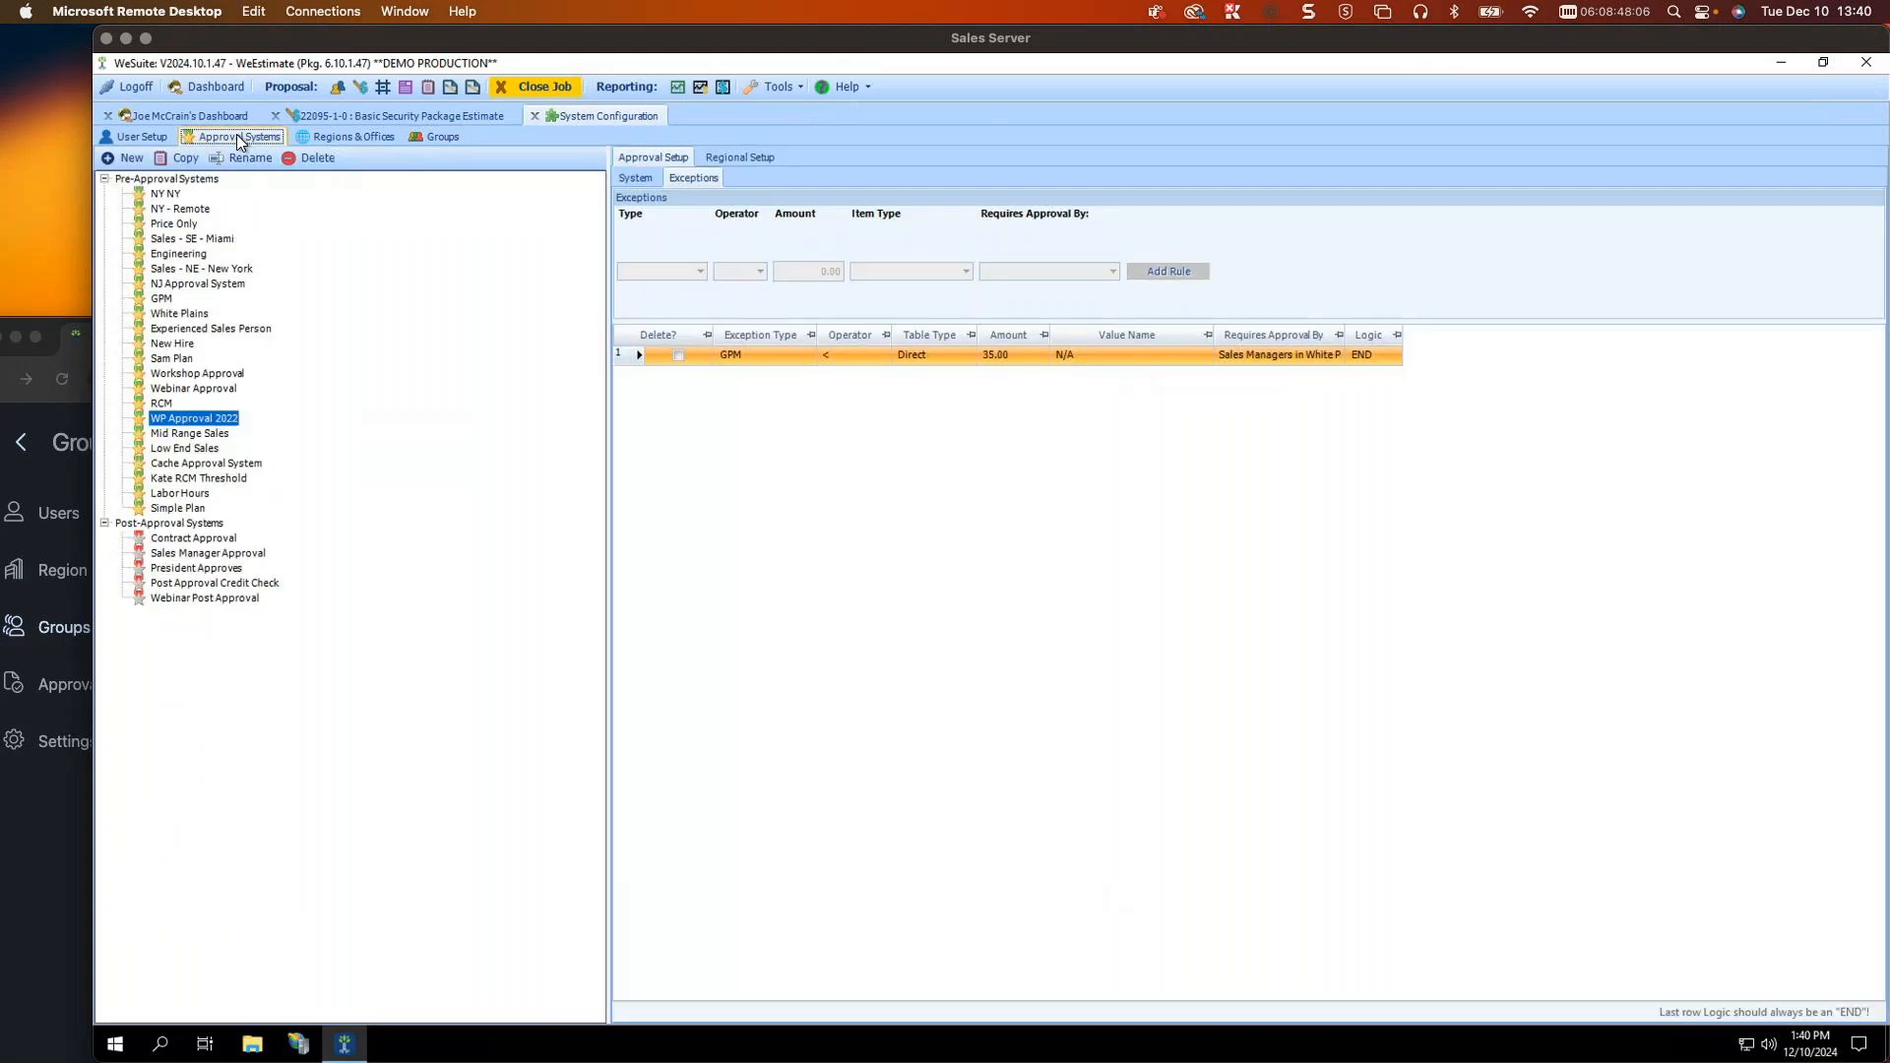
Step: Open User Setup in WeEstimate and view its Access and Approvals assignment lists
left_click(143, 137)
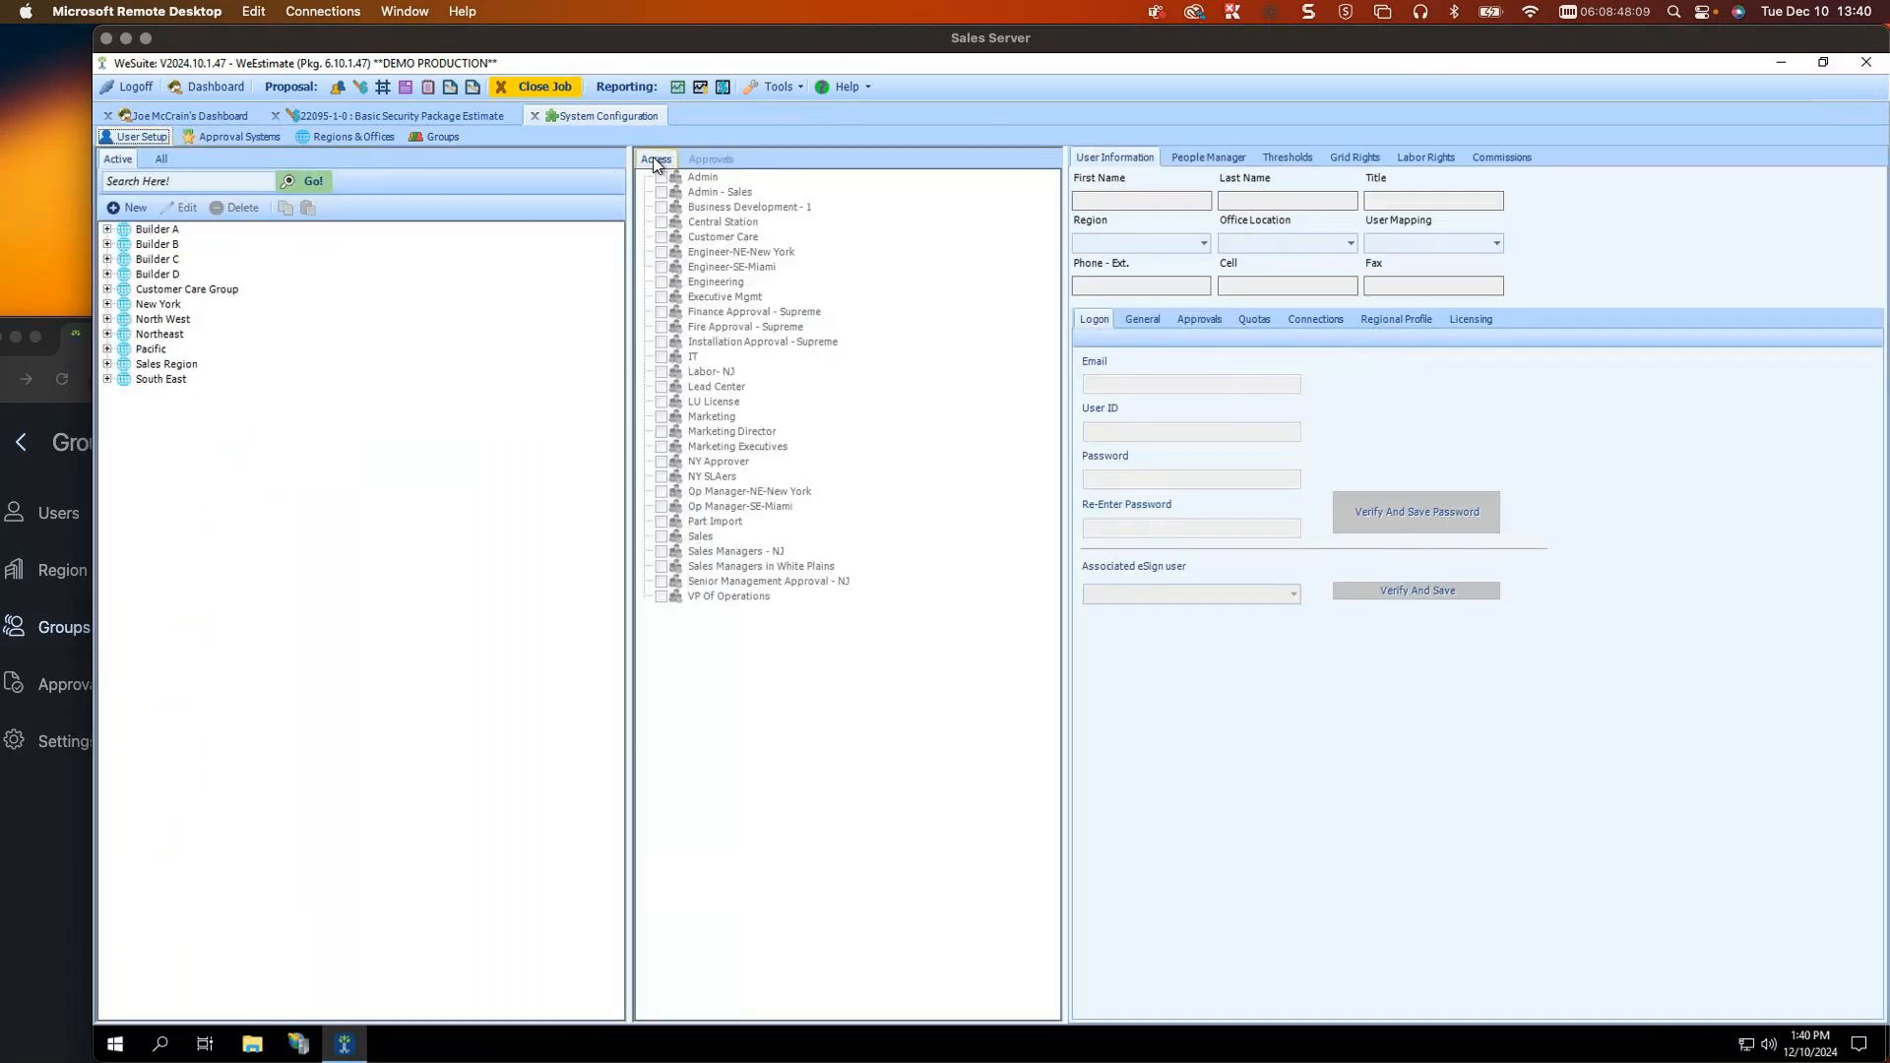
left_click(725, 161)
left_click(648, 161)
left_click(709, 158)
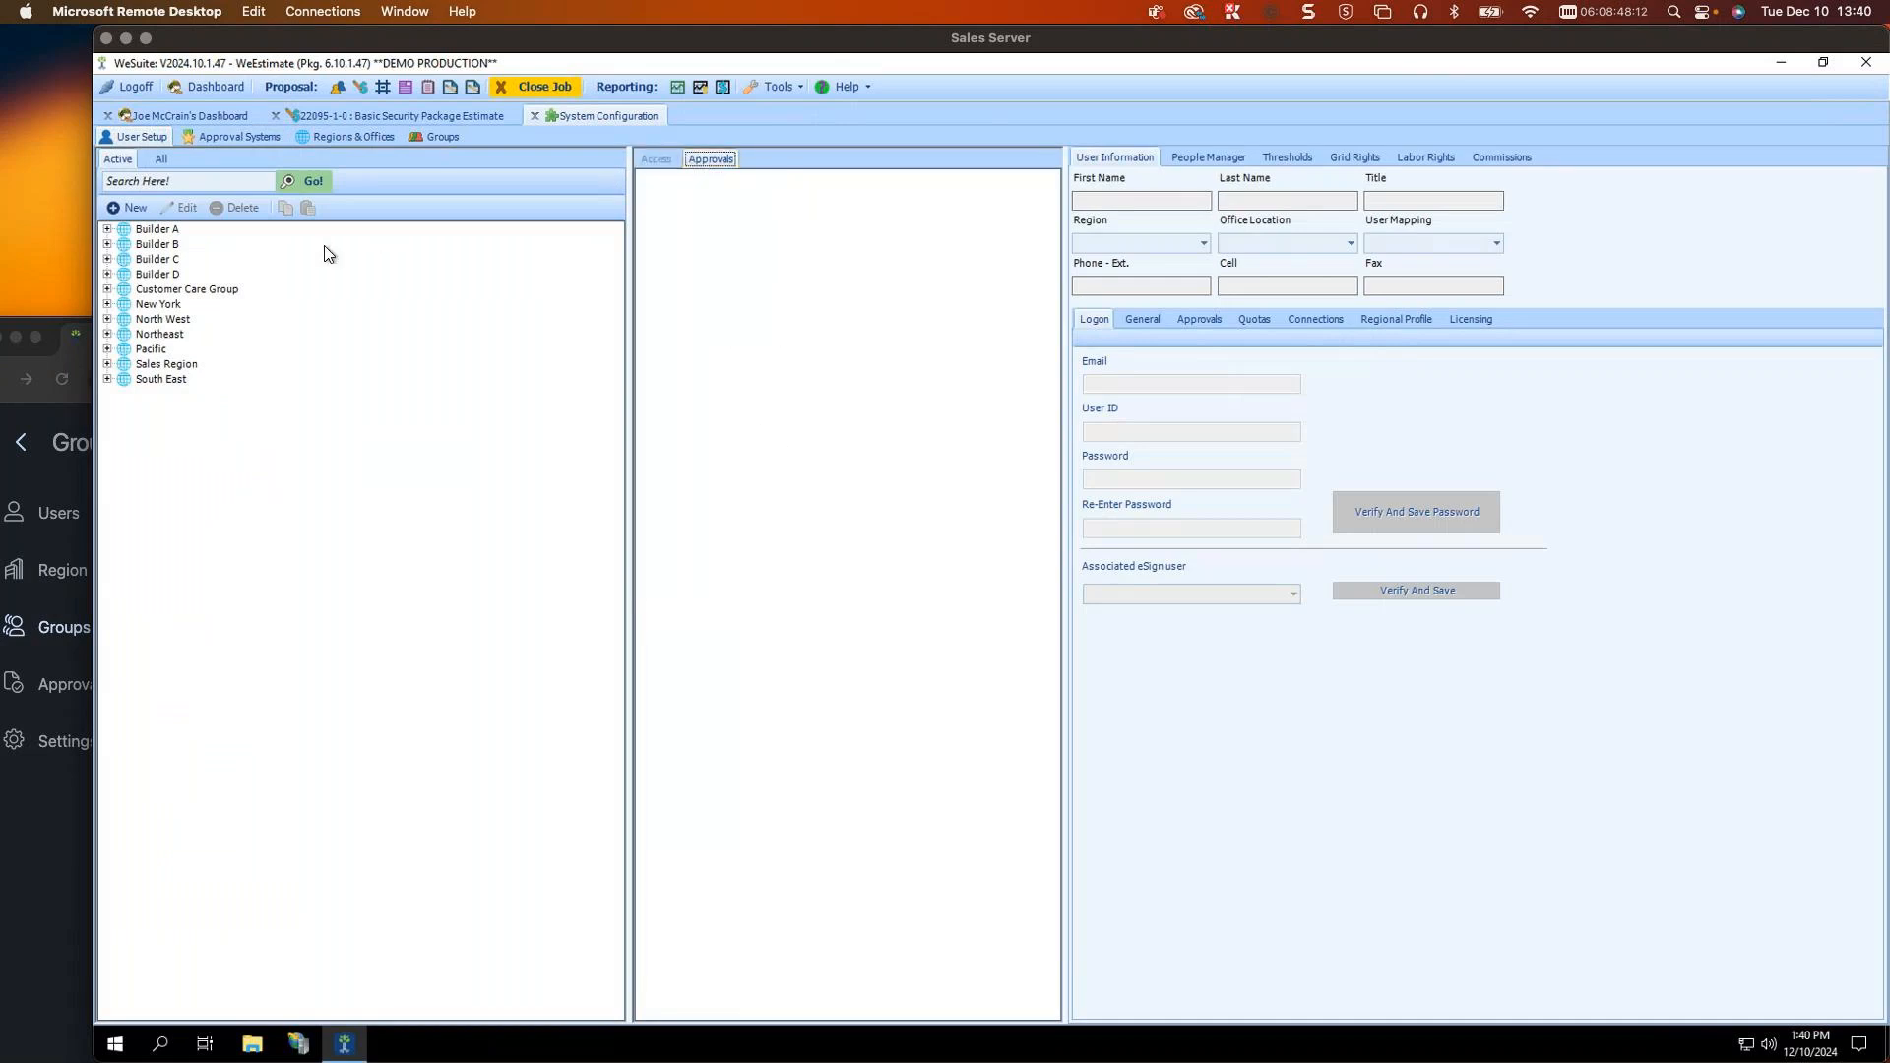
Step: Switch to QuoteAnywhere, search the users by first name and expand the record of the manager at the Albany office
left_click(83, 339)
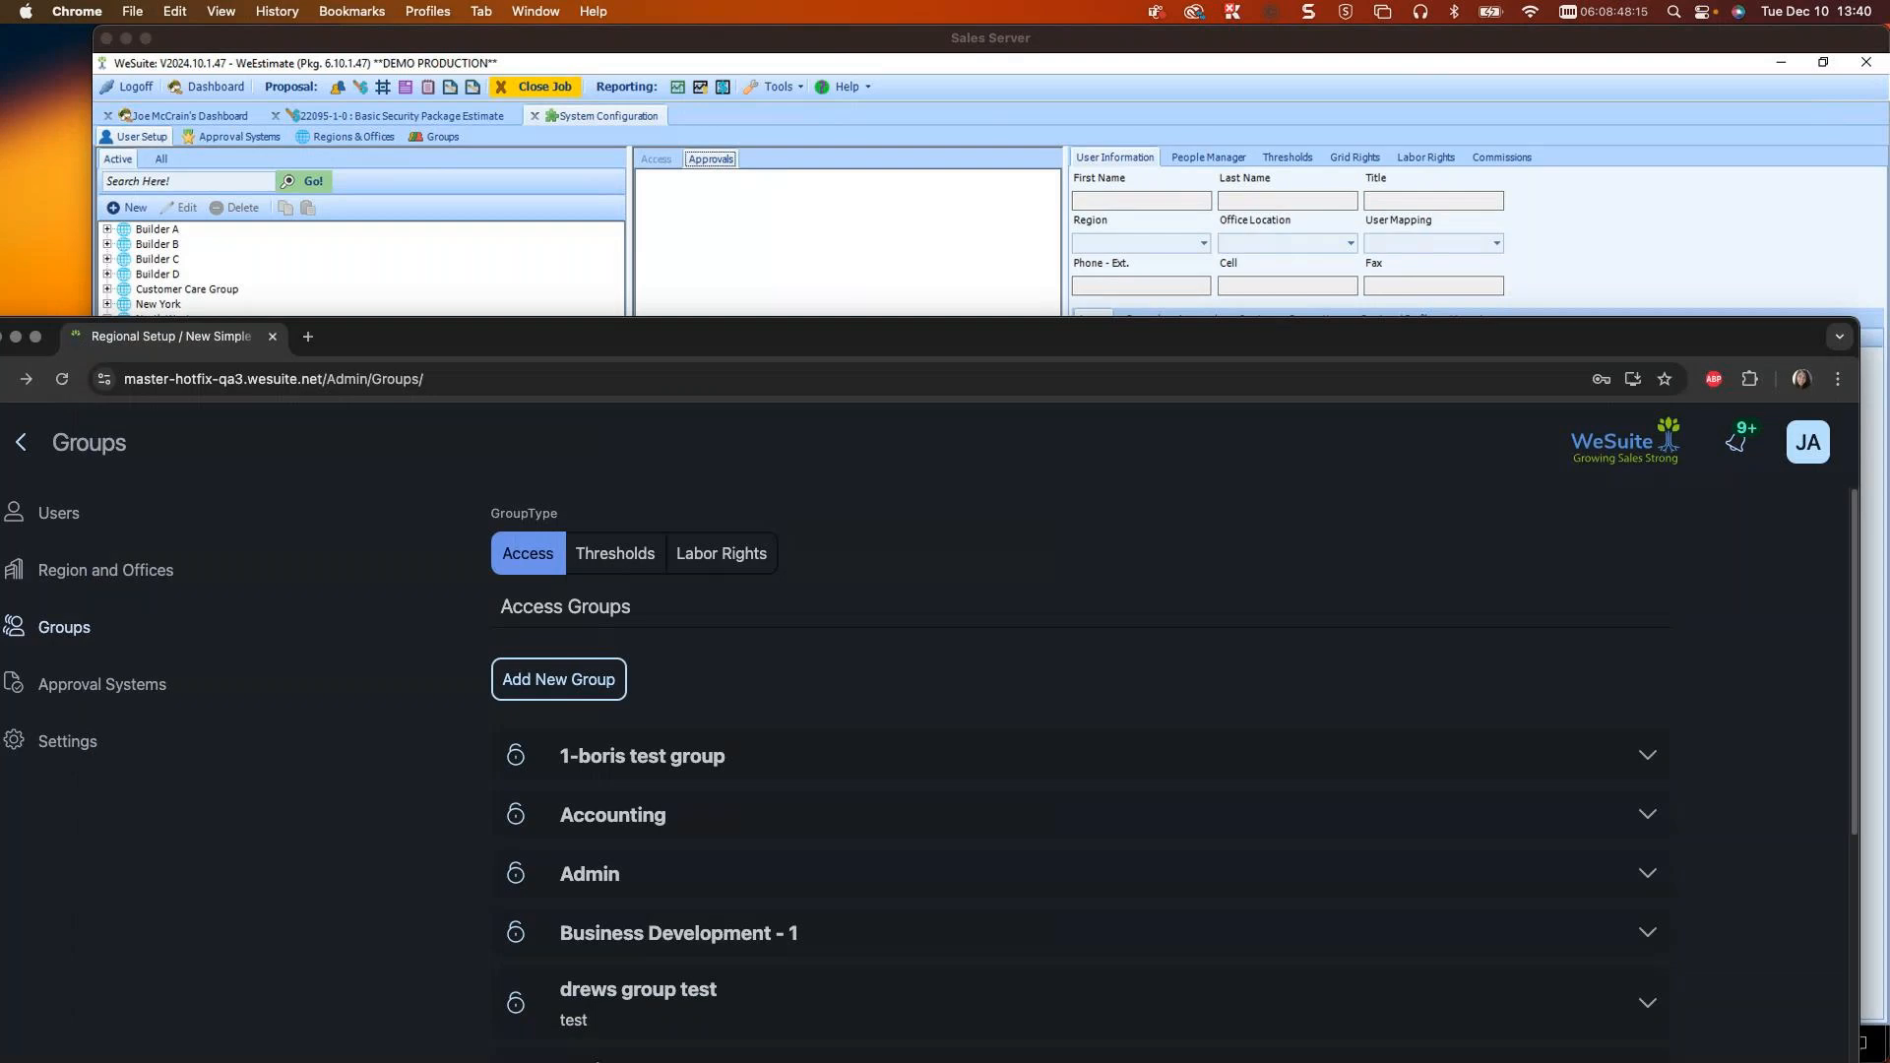
double_click(531, 338)
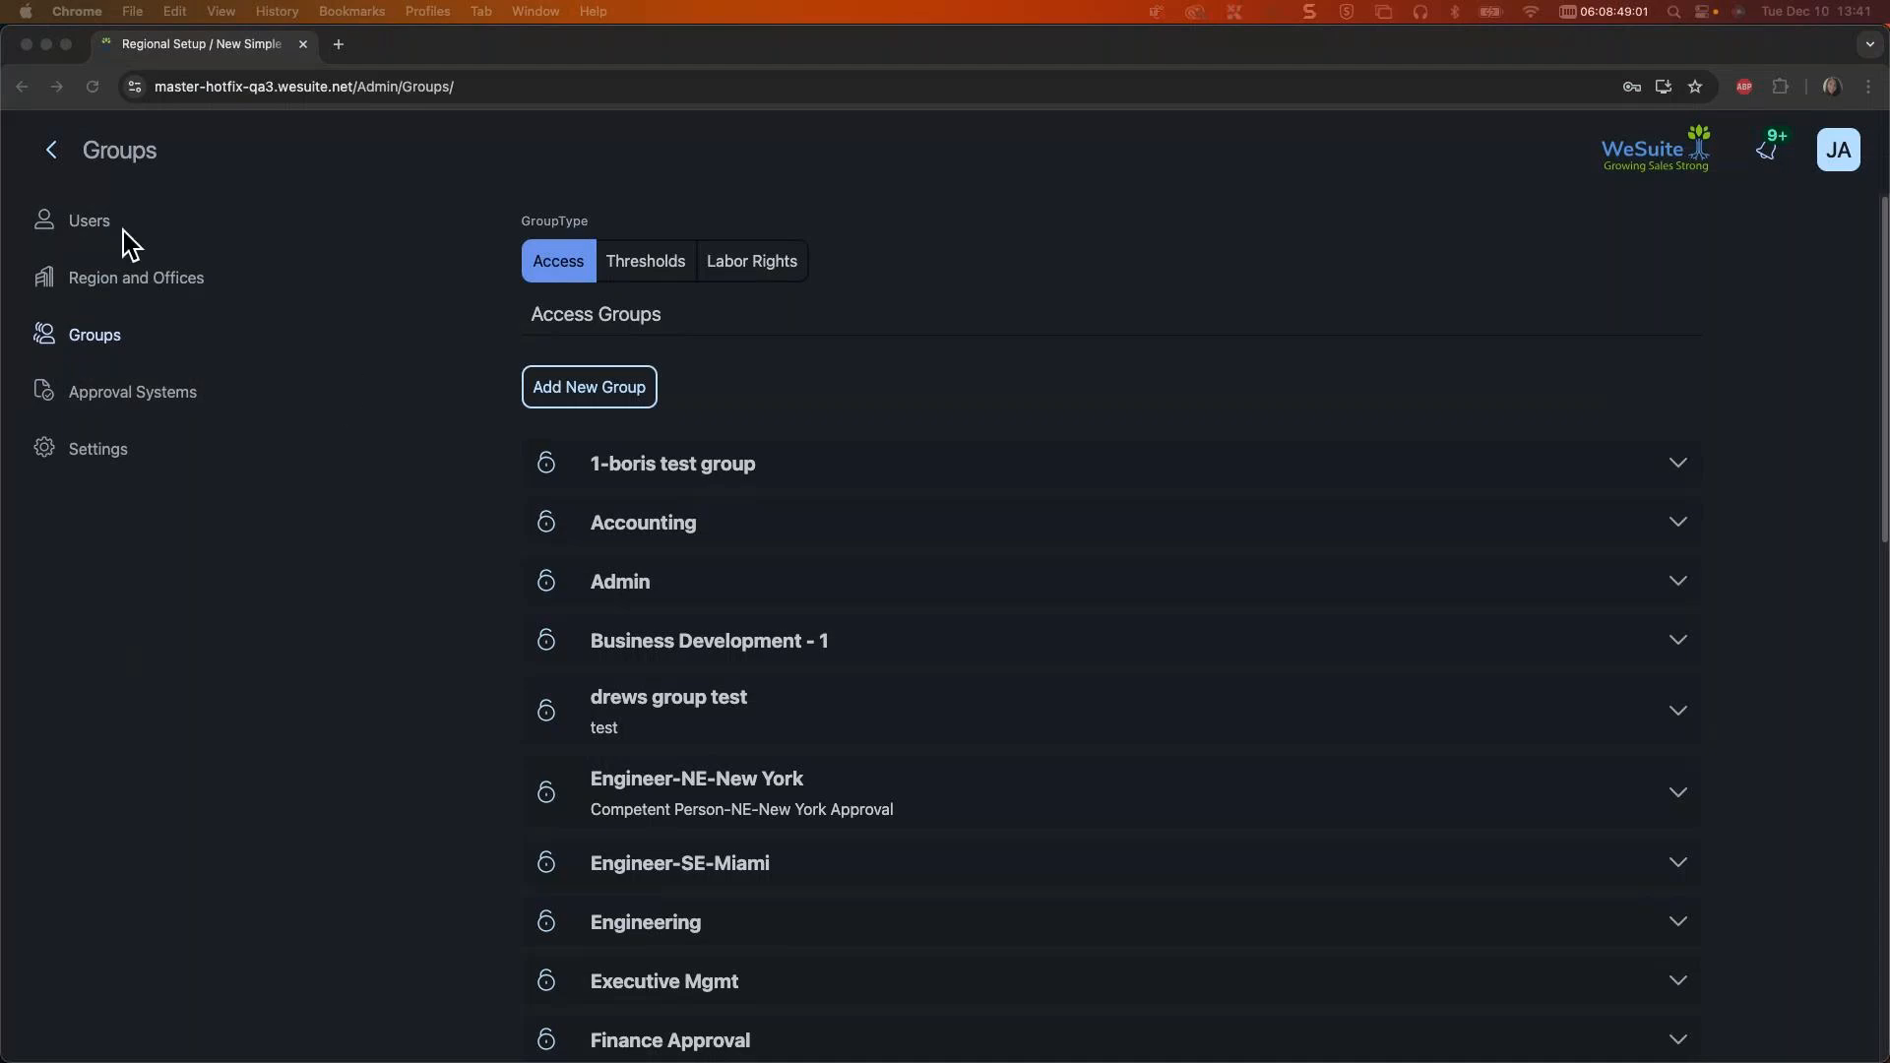
left_click(89, 231)
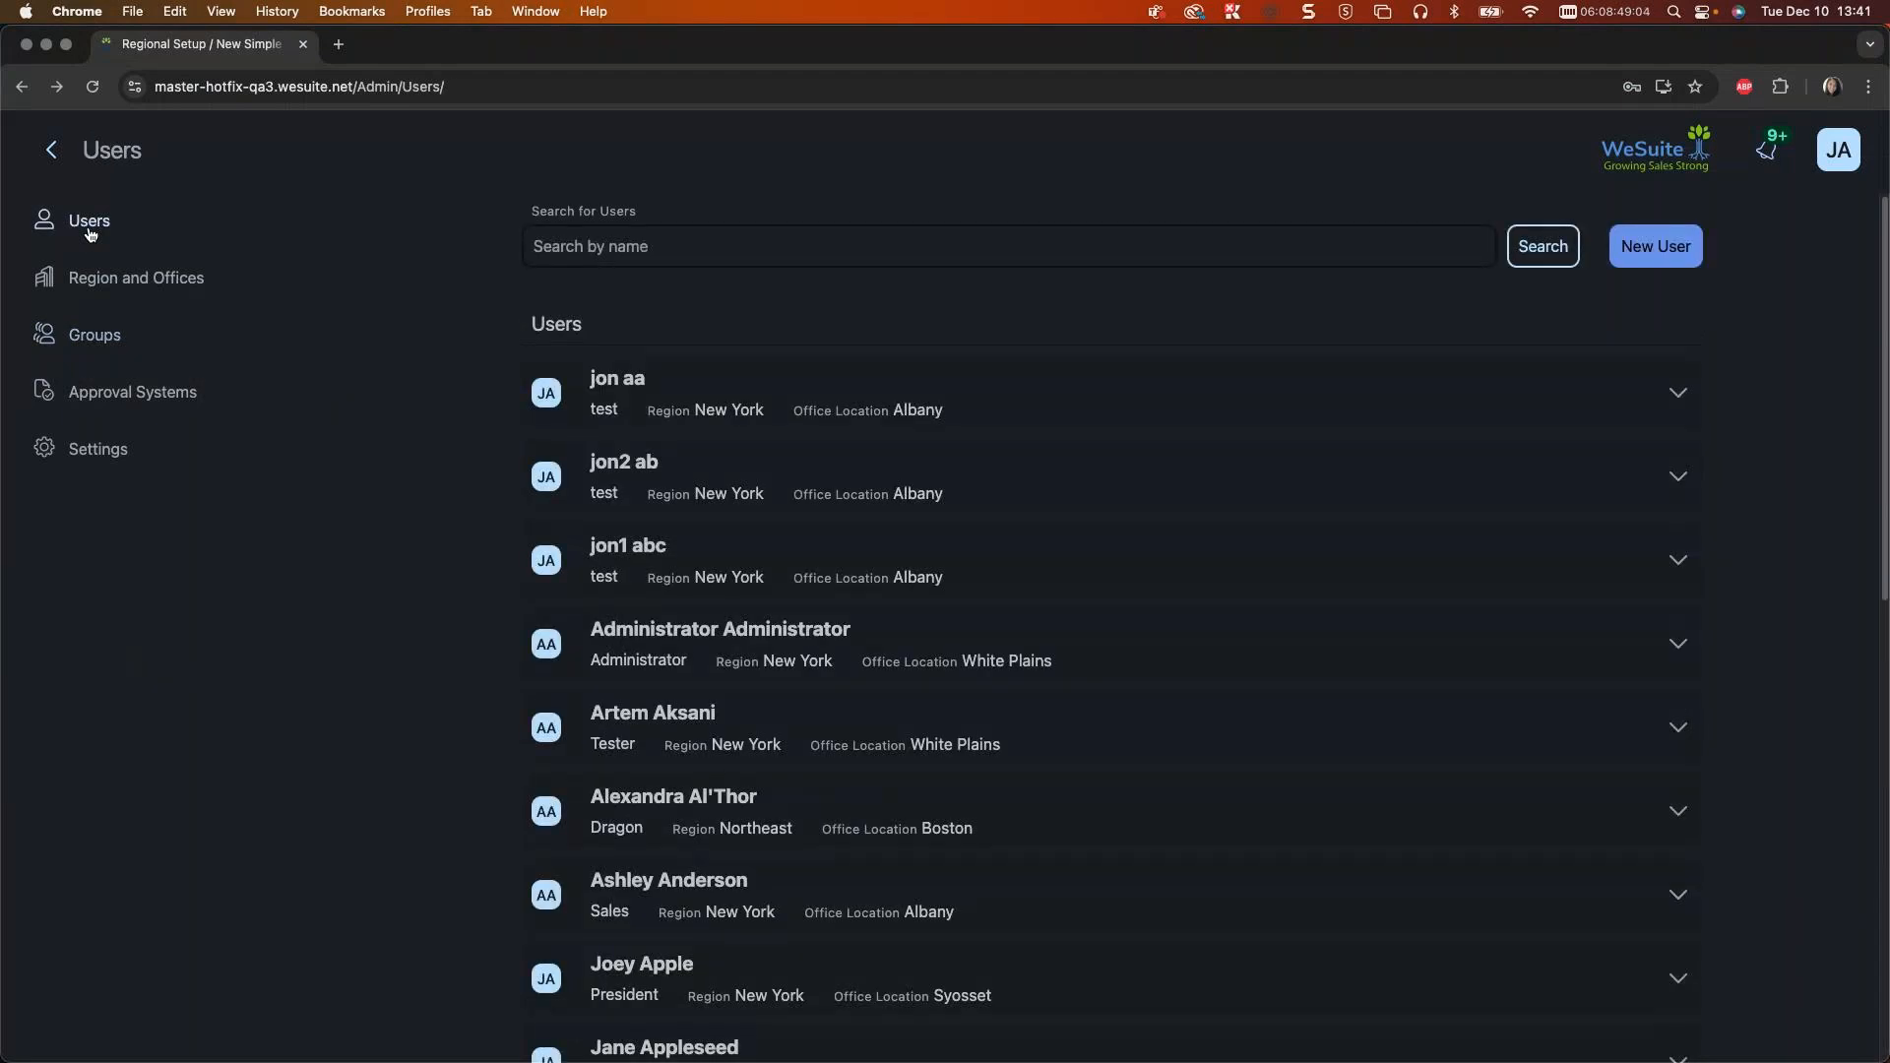
left_click(616, 254)
type("john")
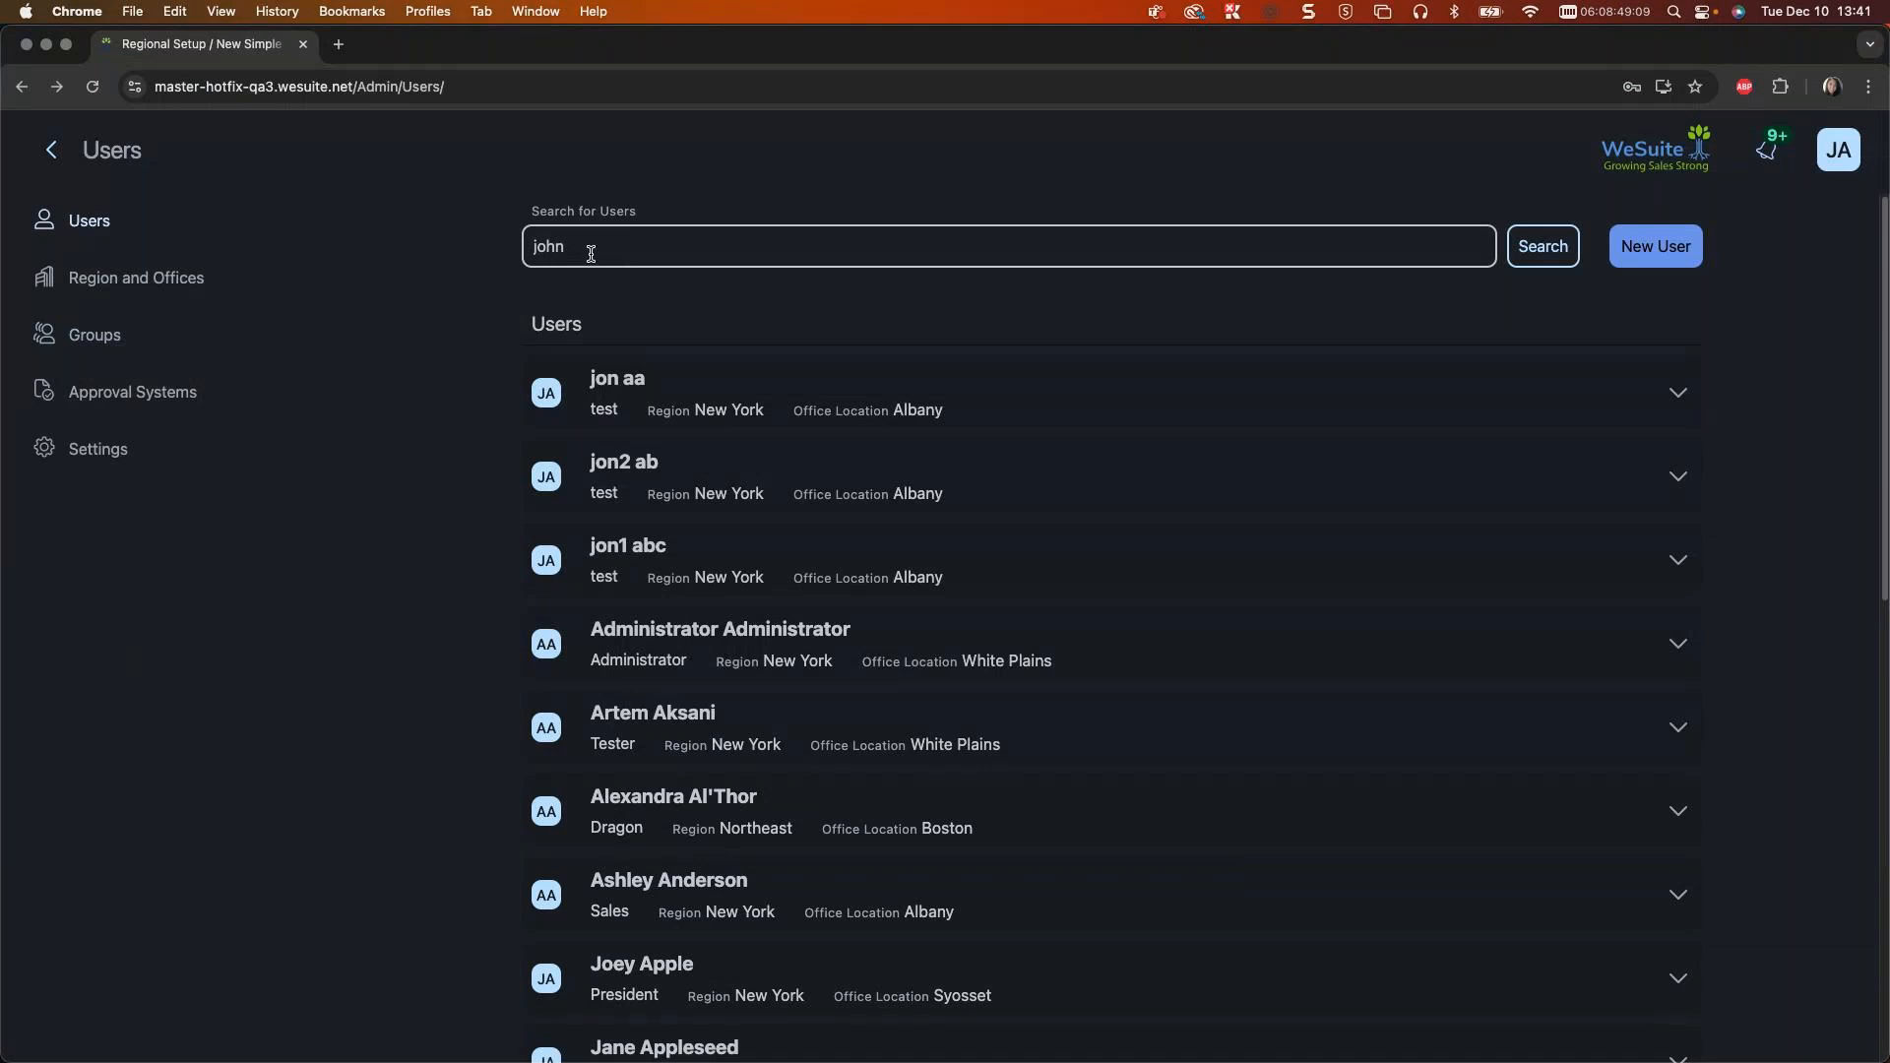
left_click(1543, 246)
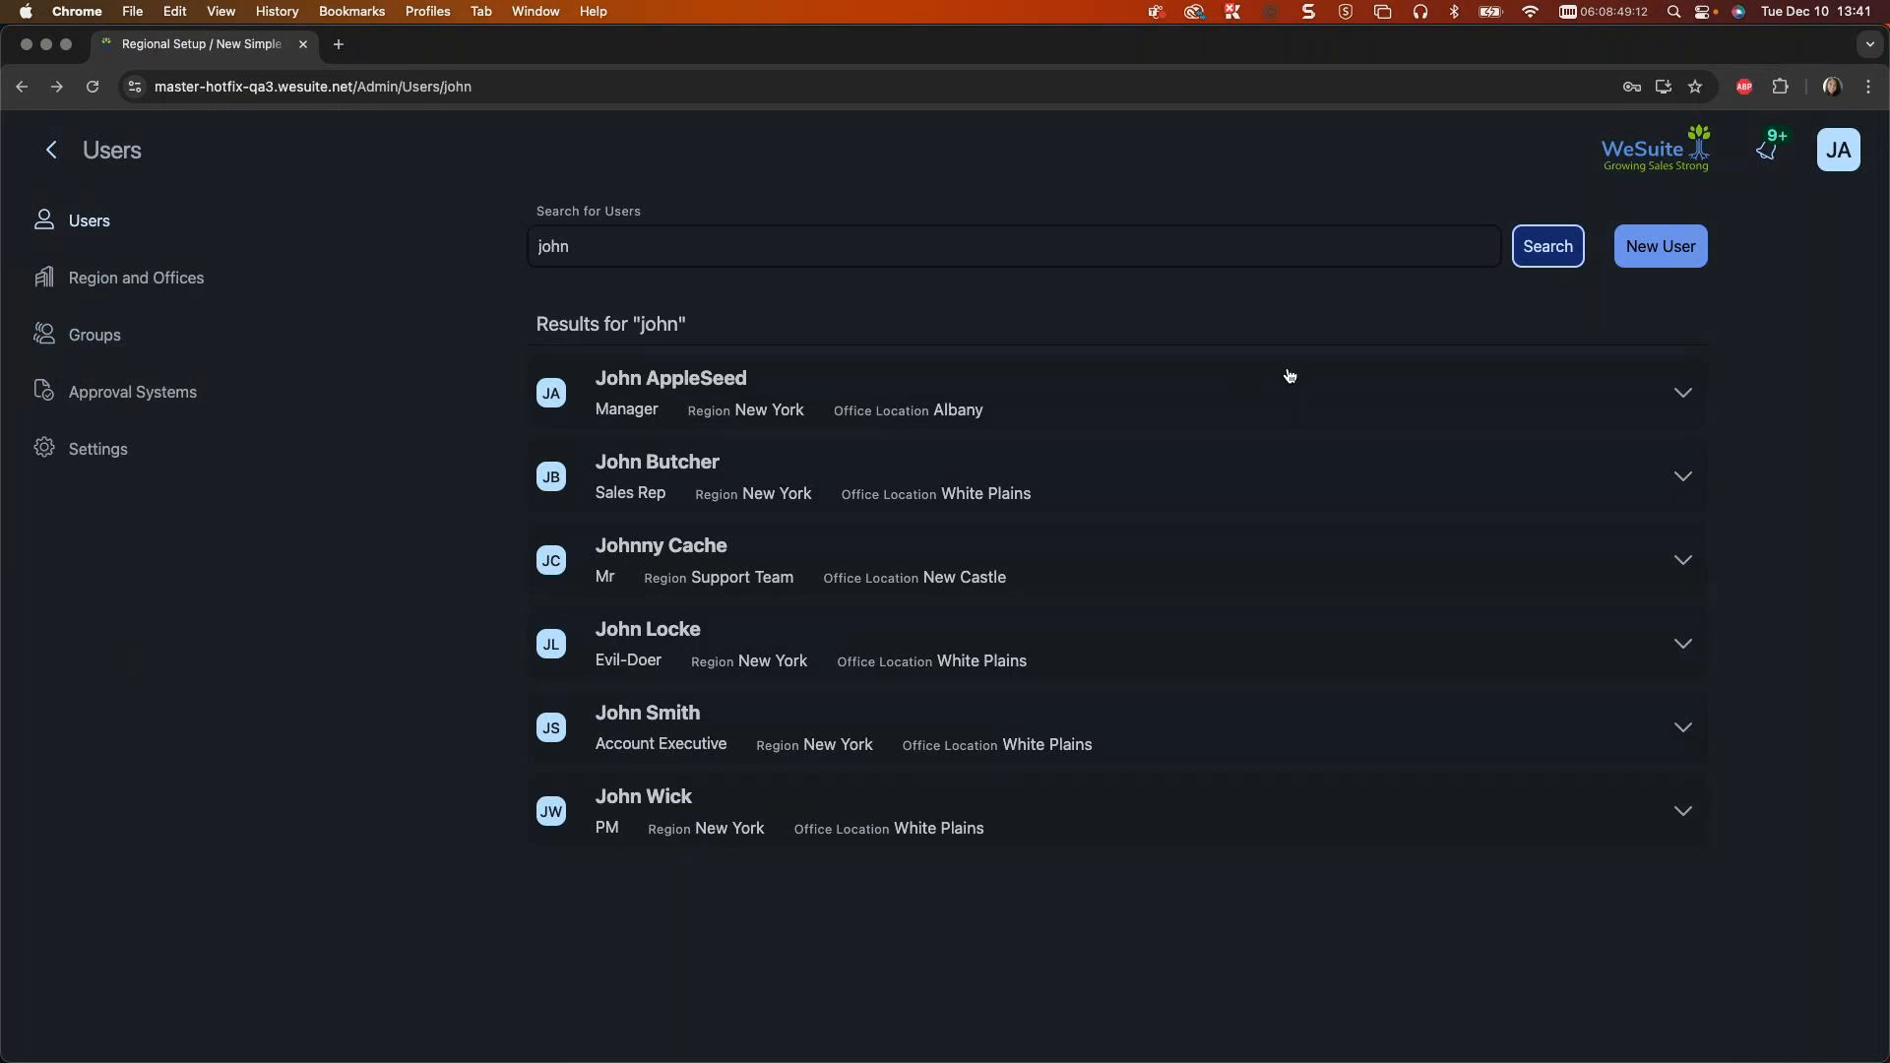
left_click(1250, 414)
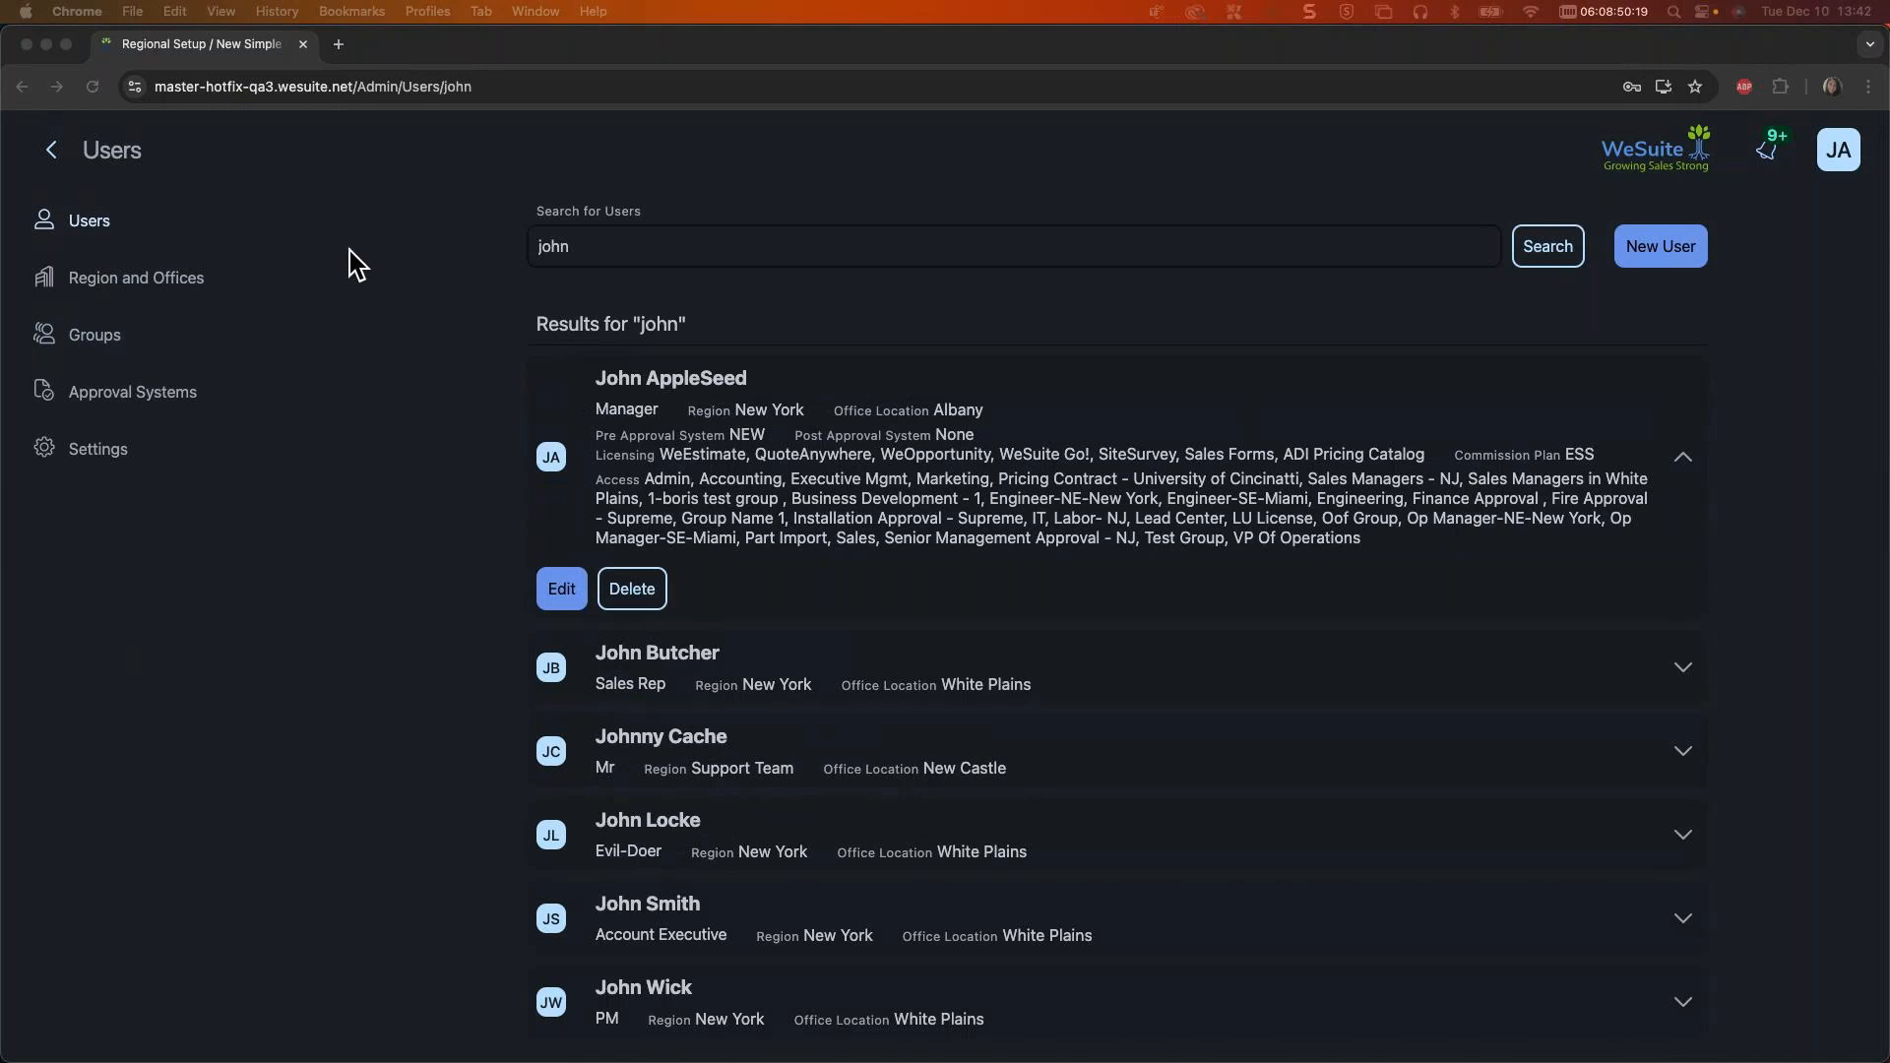
Step: Edit the Albany manager's approvals, setting the Pre Approval System to New Simple Plan, and save
left_click(559, 602)
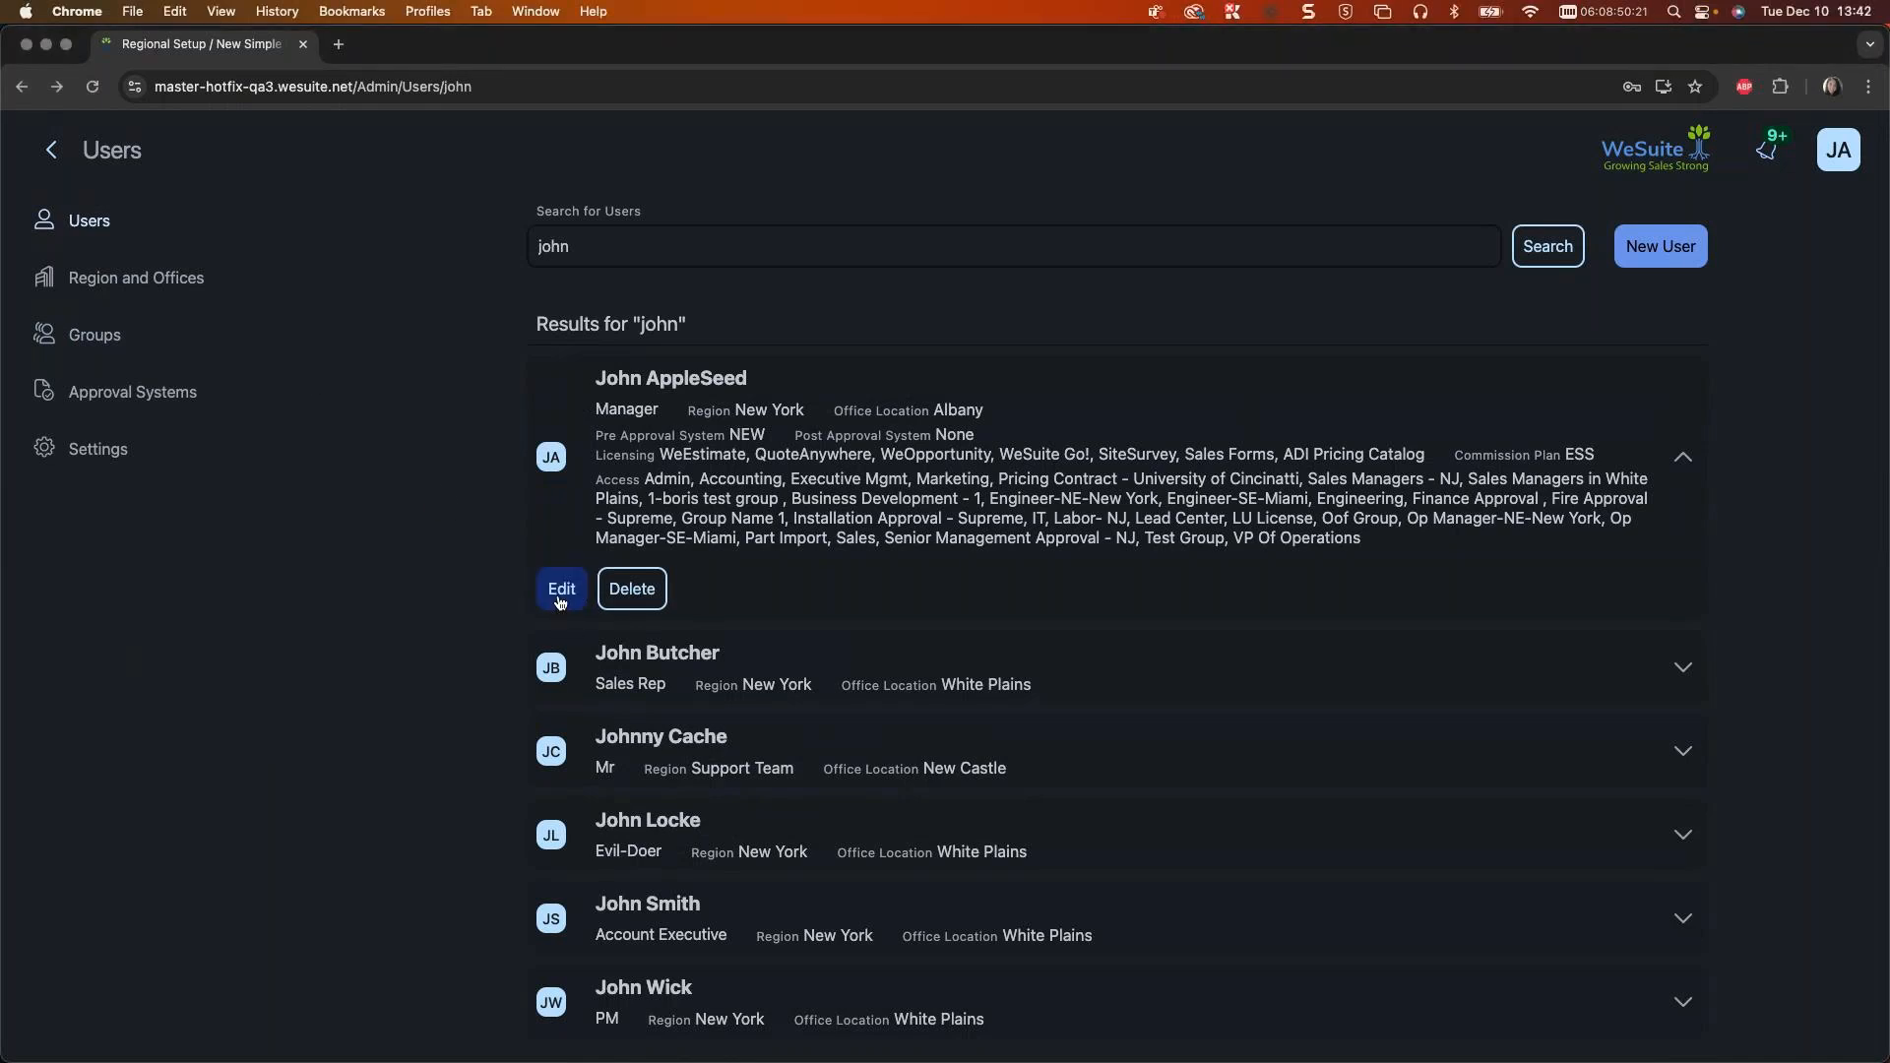
left_click(560, 602)
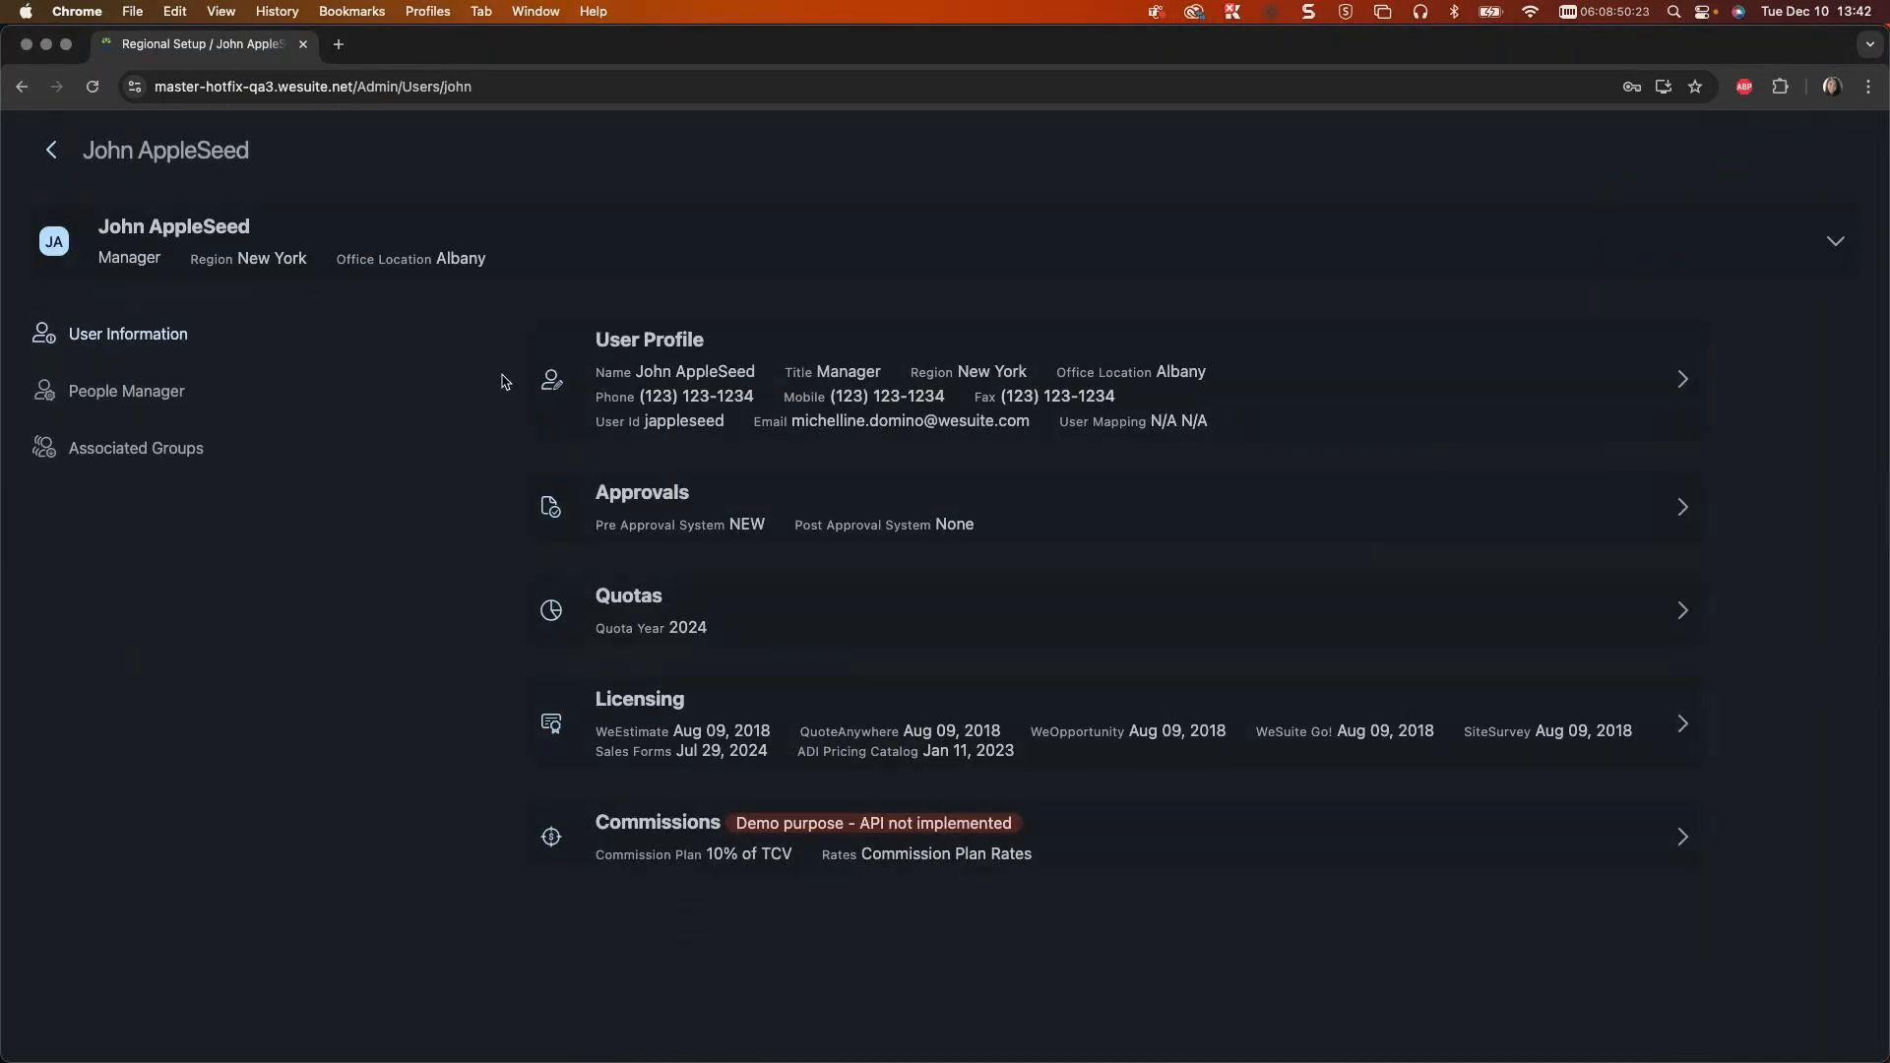
left_click(892, 489)
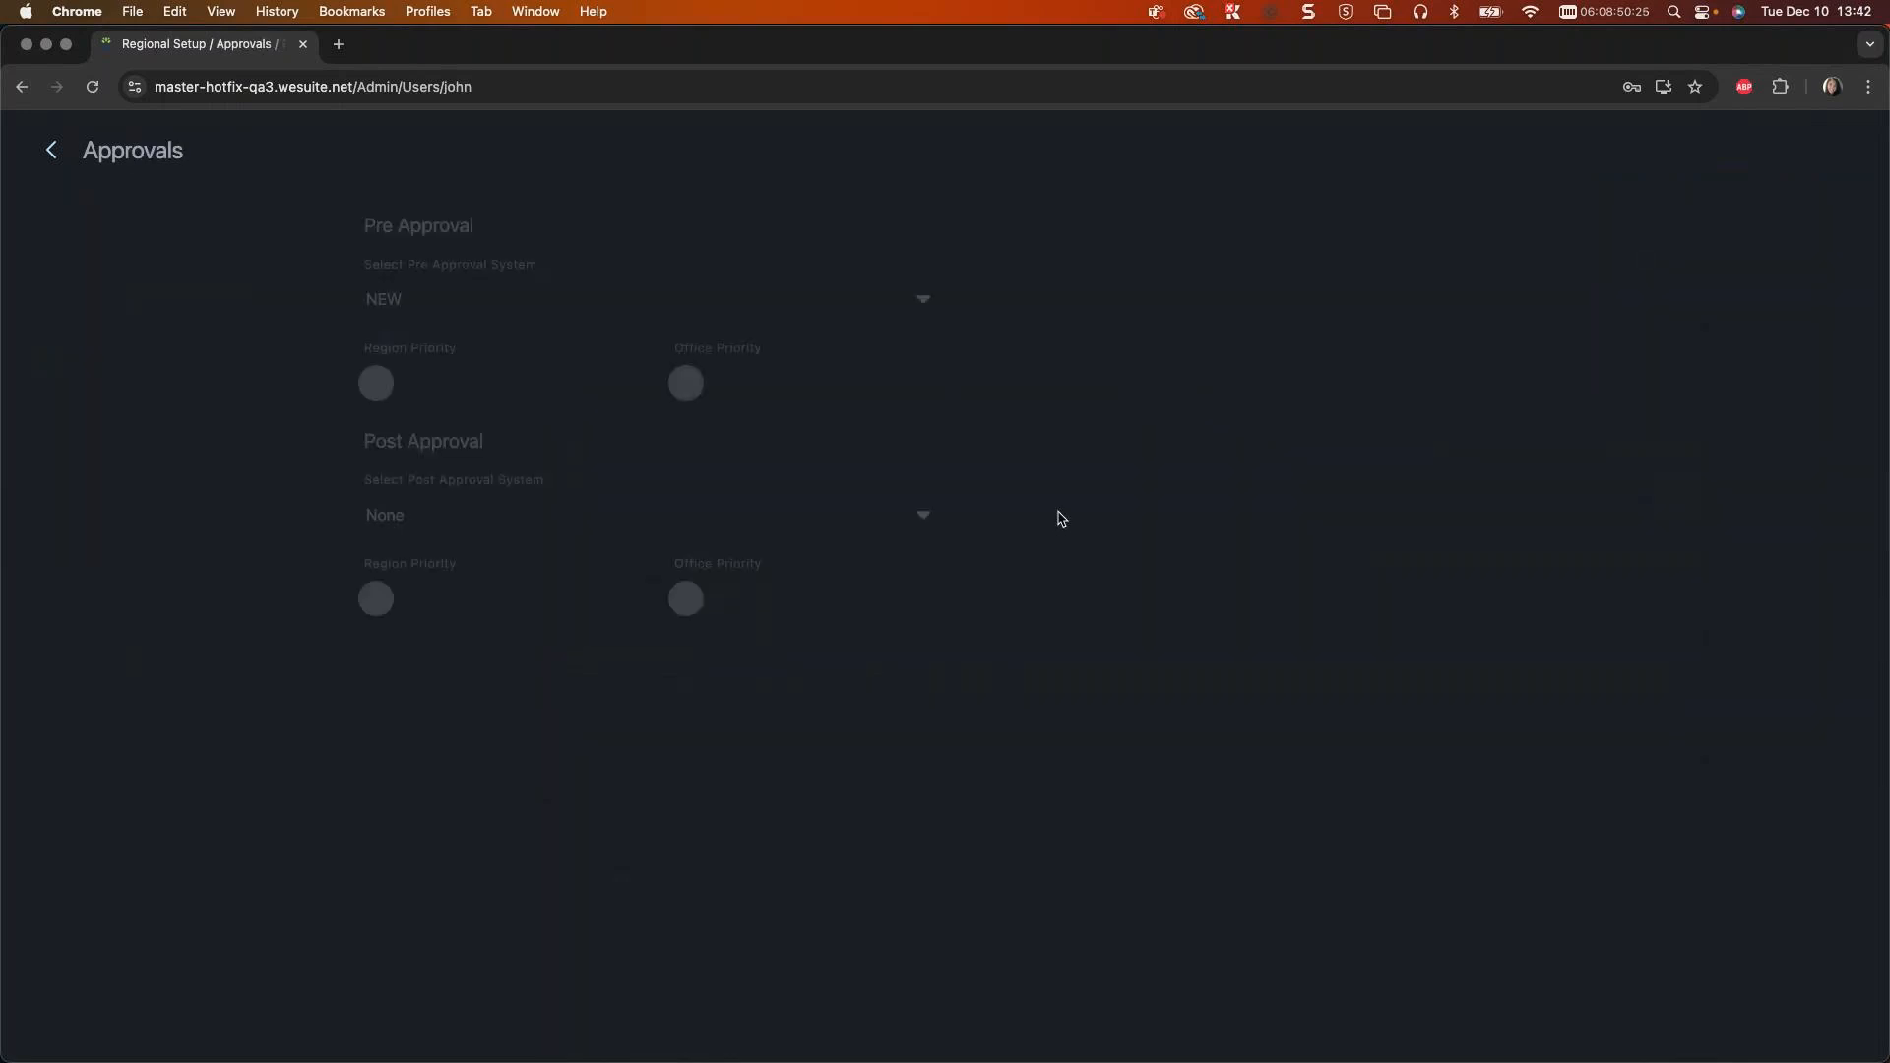
left_click(426, 311)
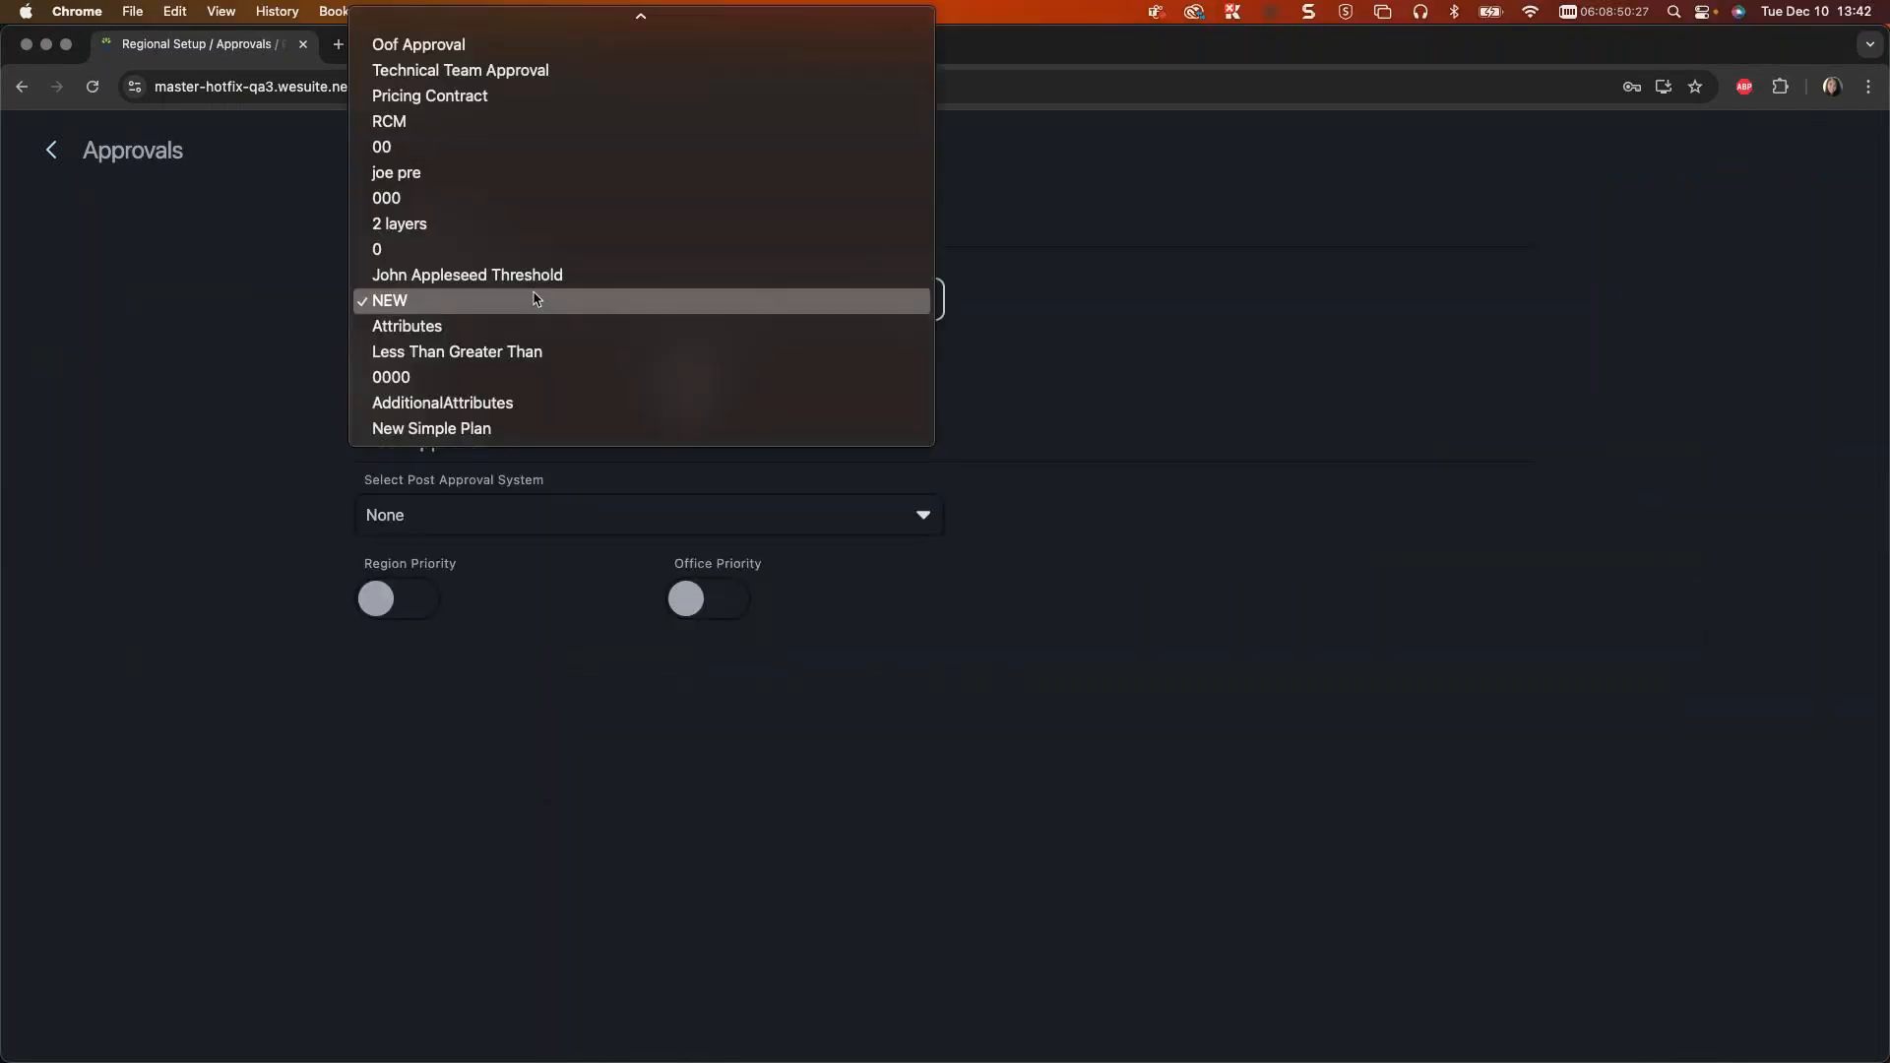
left_click(442, 434)
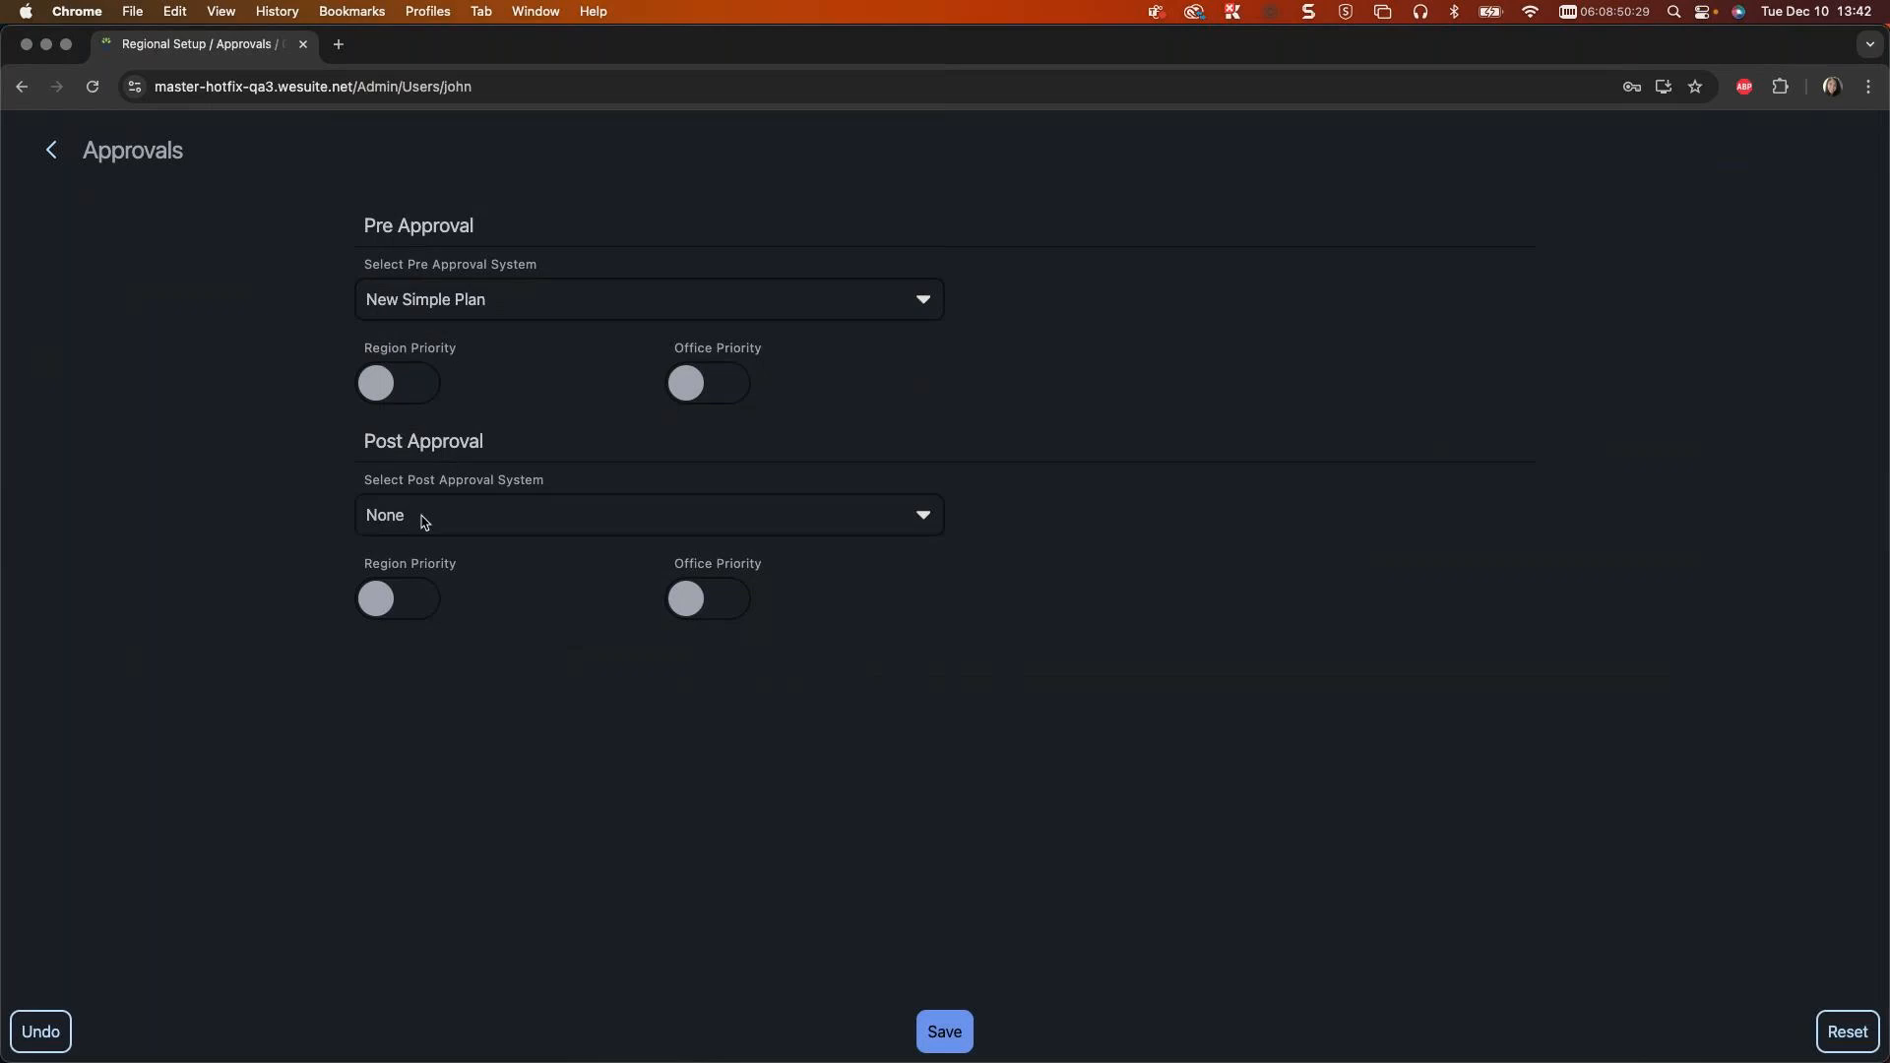
left_click(947, 1042)
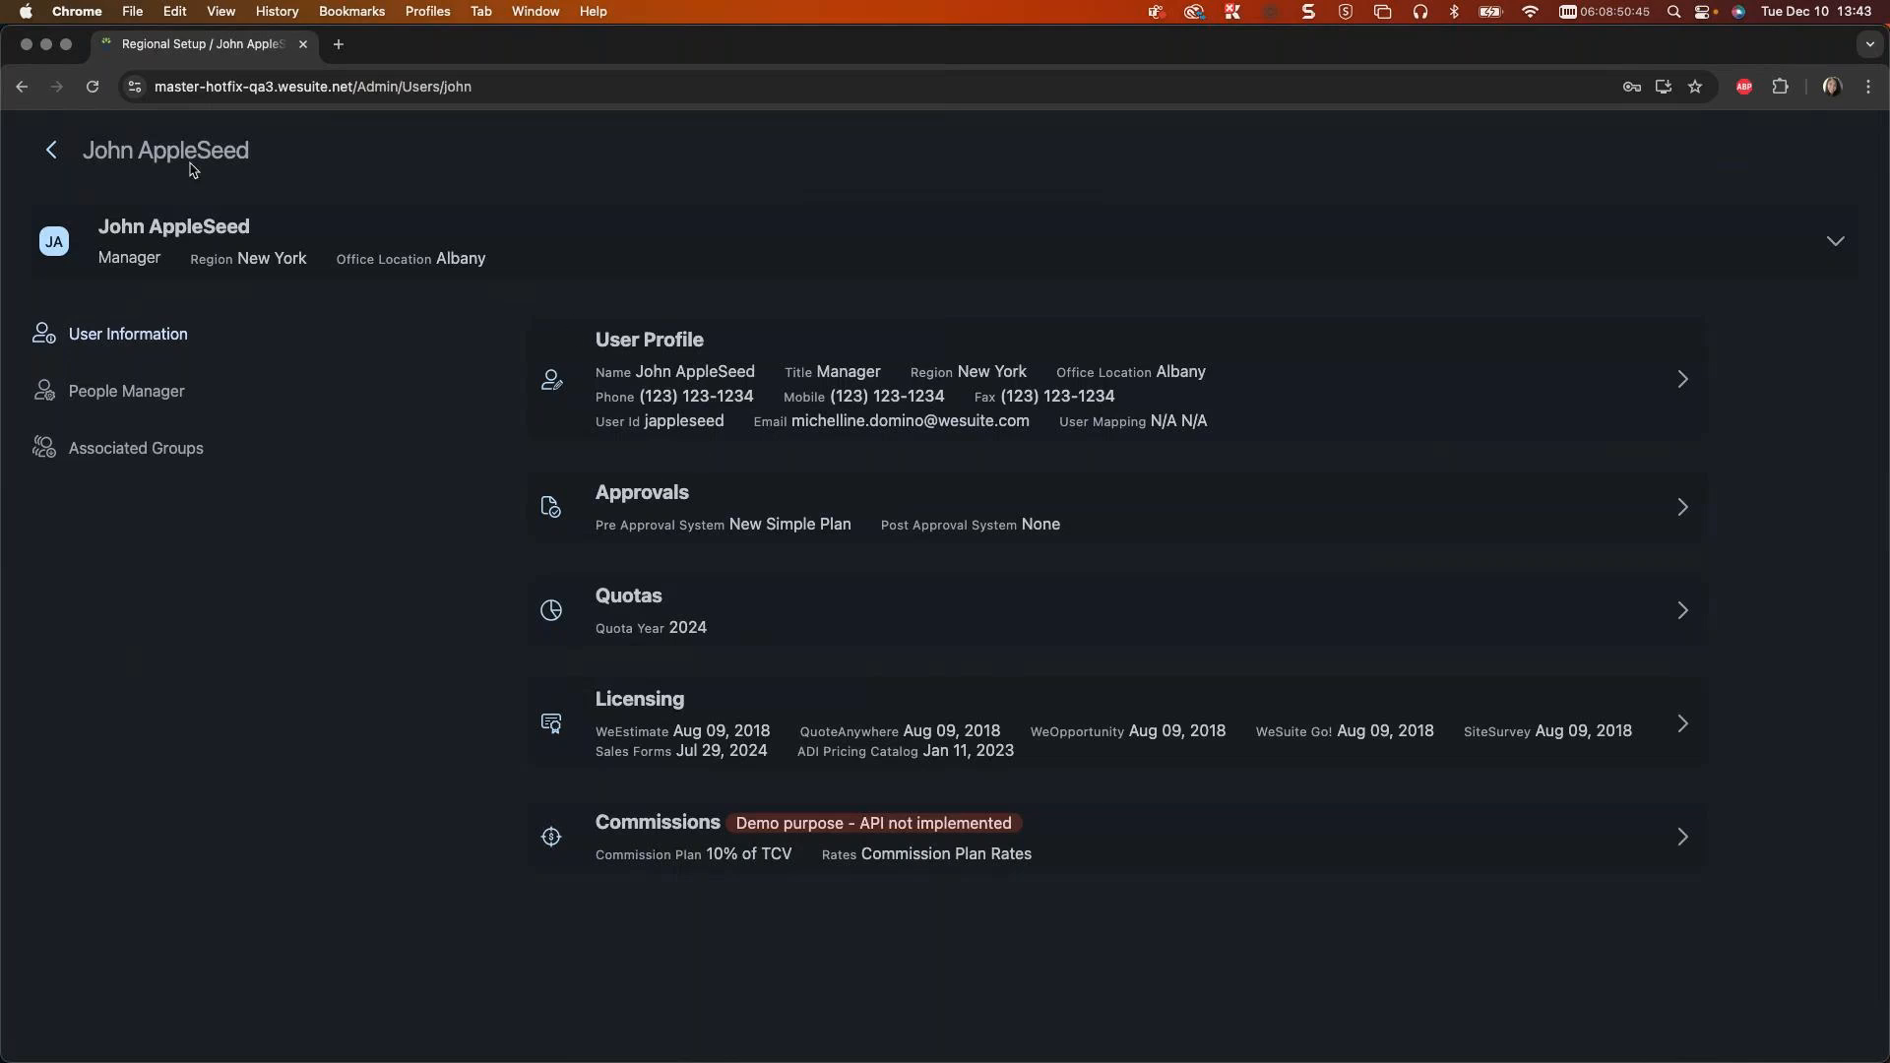
Step: Start a new sales project and assign the Burrows Auto customer whose source is WeSuite
left_click(48, 150)
left_click(48, 150)
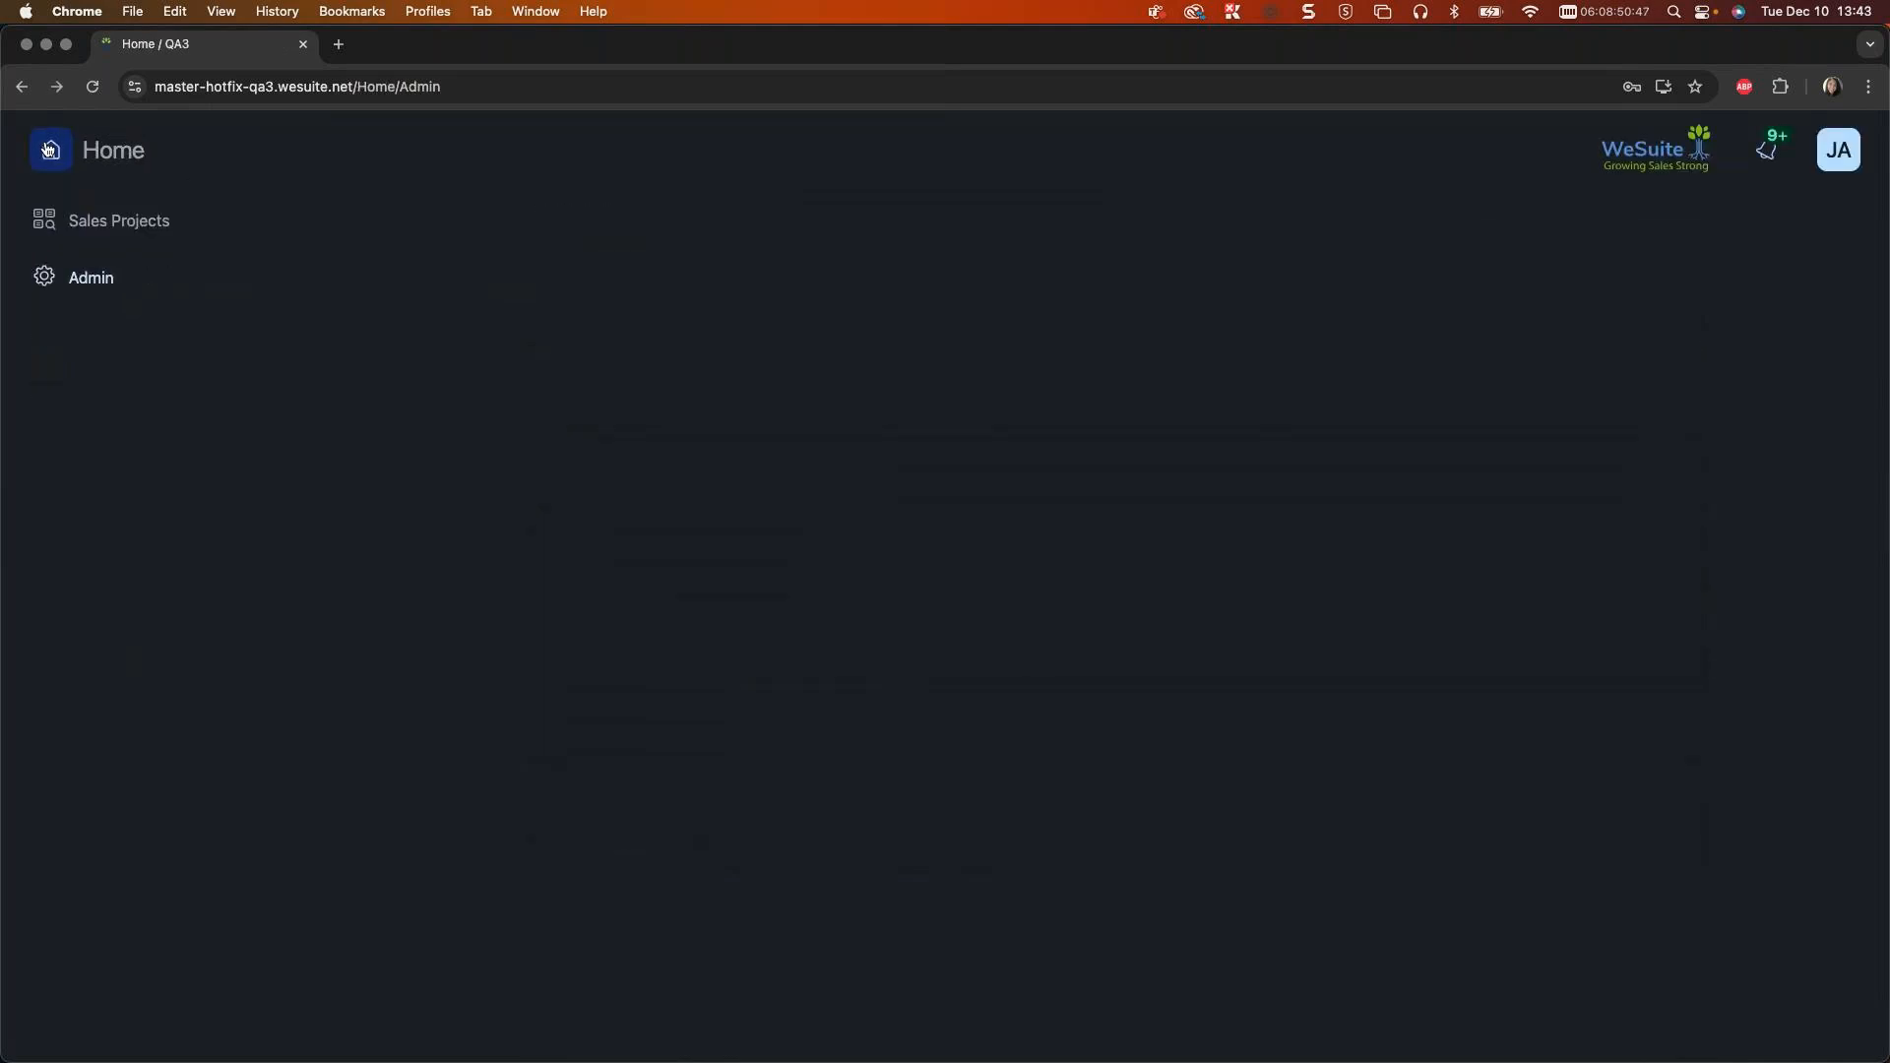
left_click(75, 219)
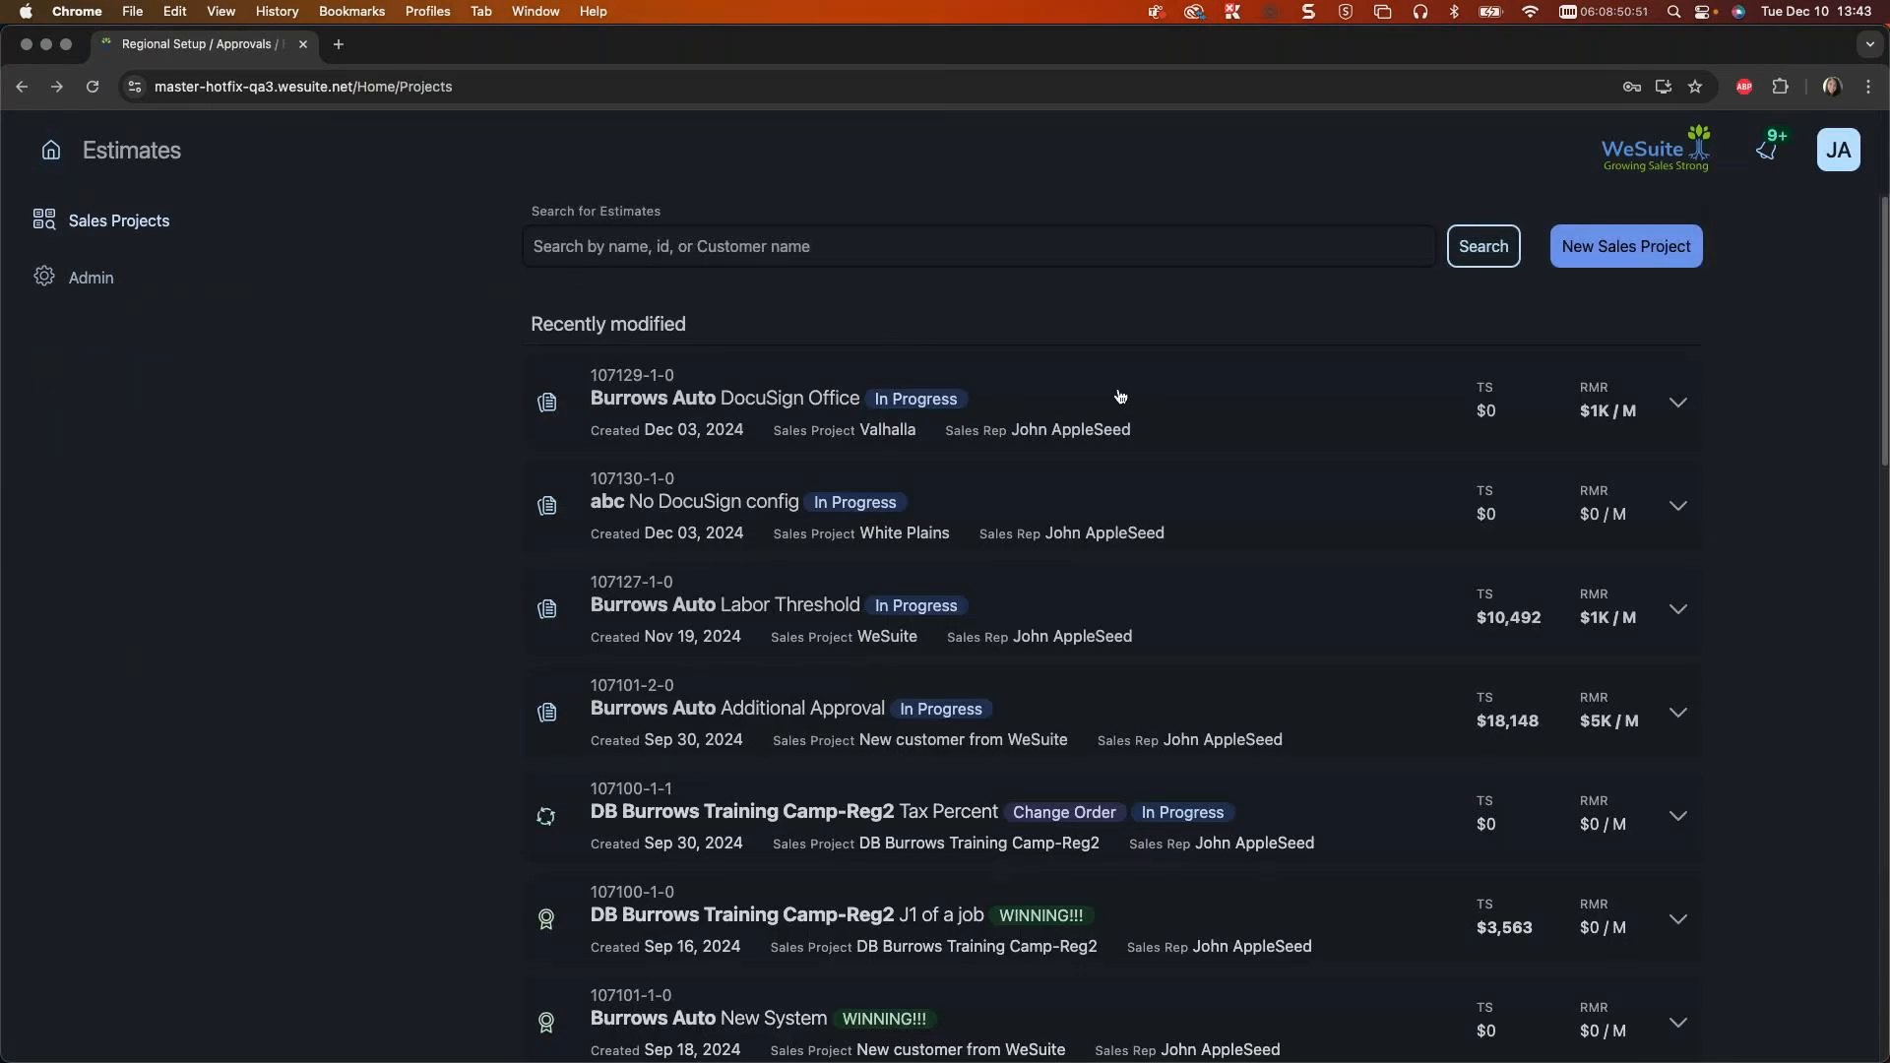
left_click(1575, 251)
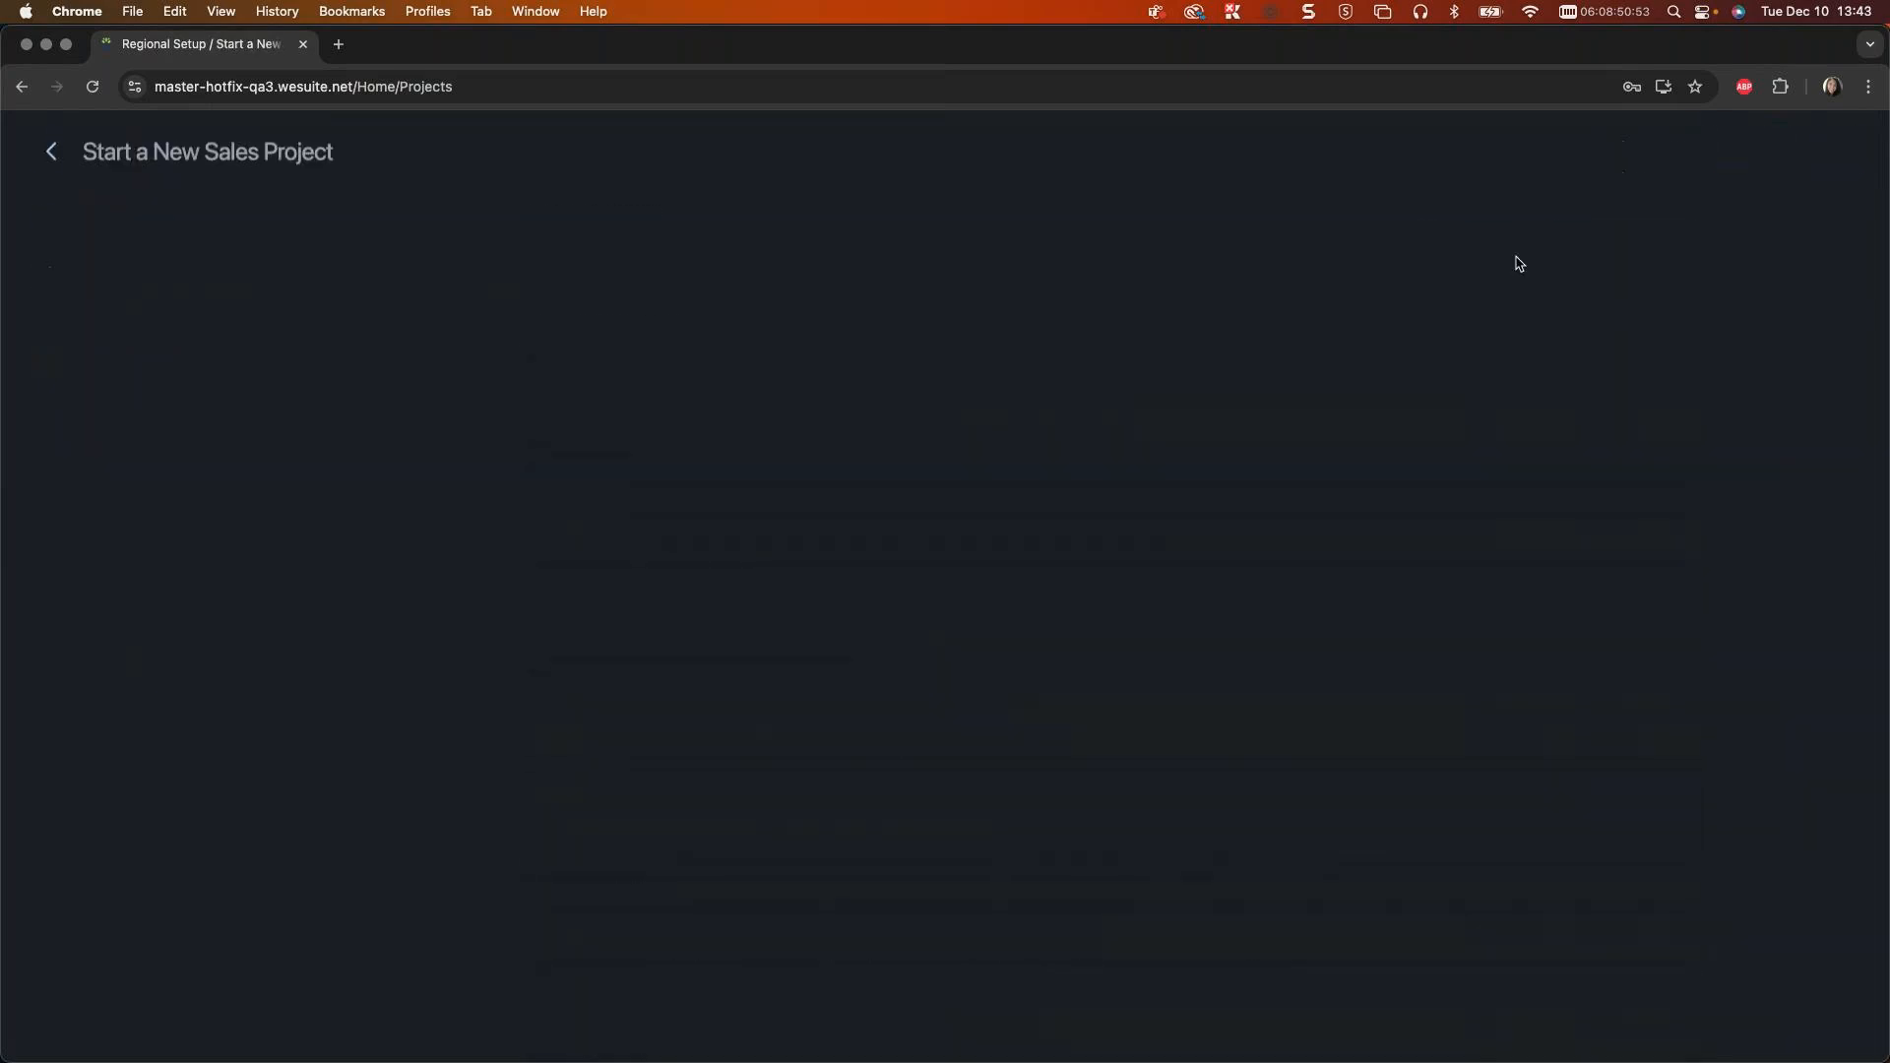
left_click(501, 406)
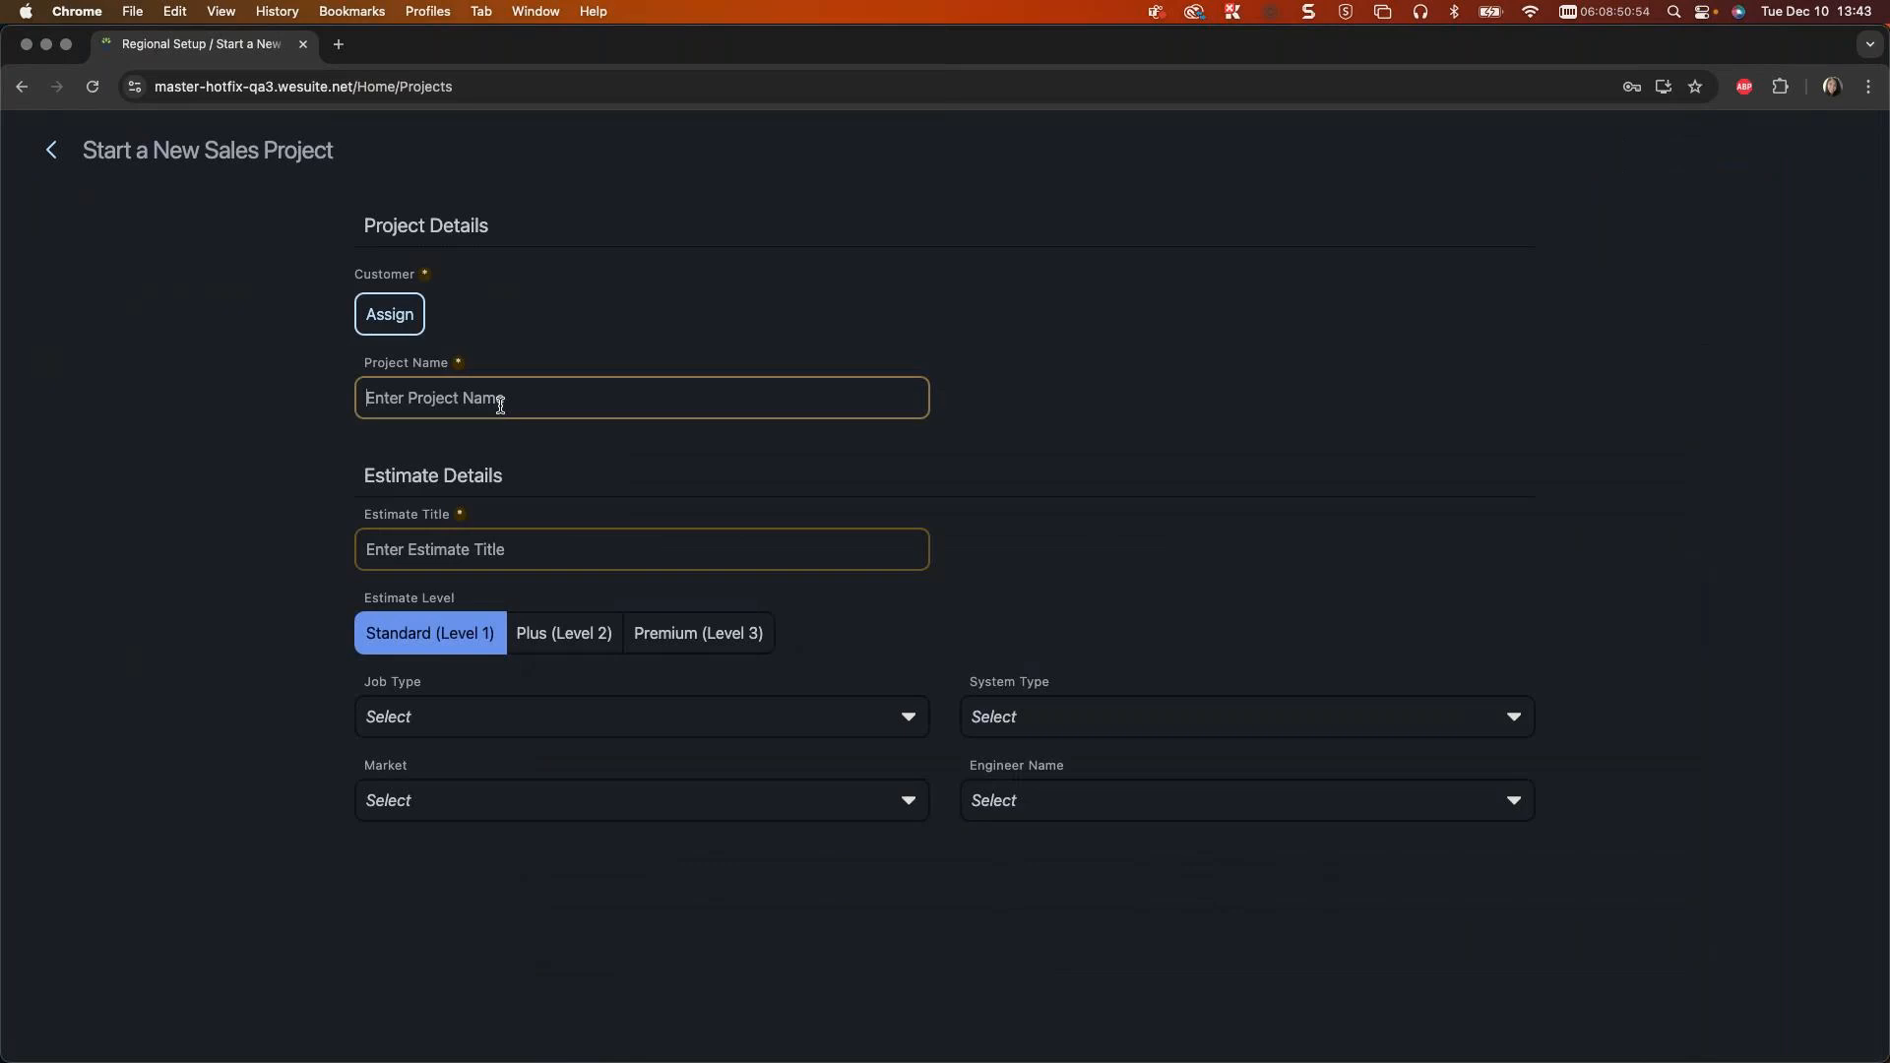
left_click(390, 314)
left_click(444, 249)
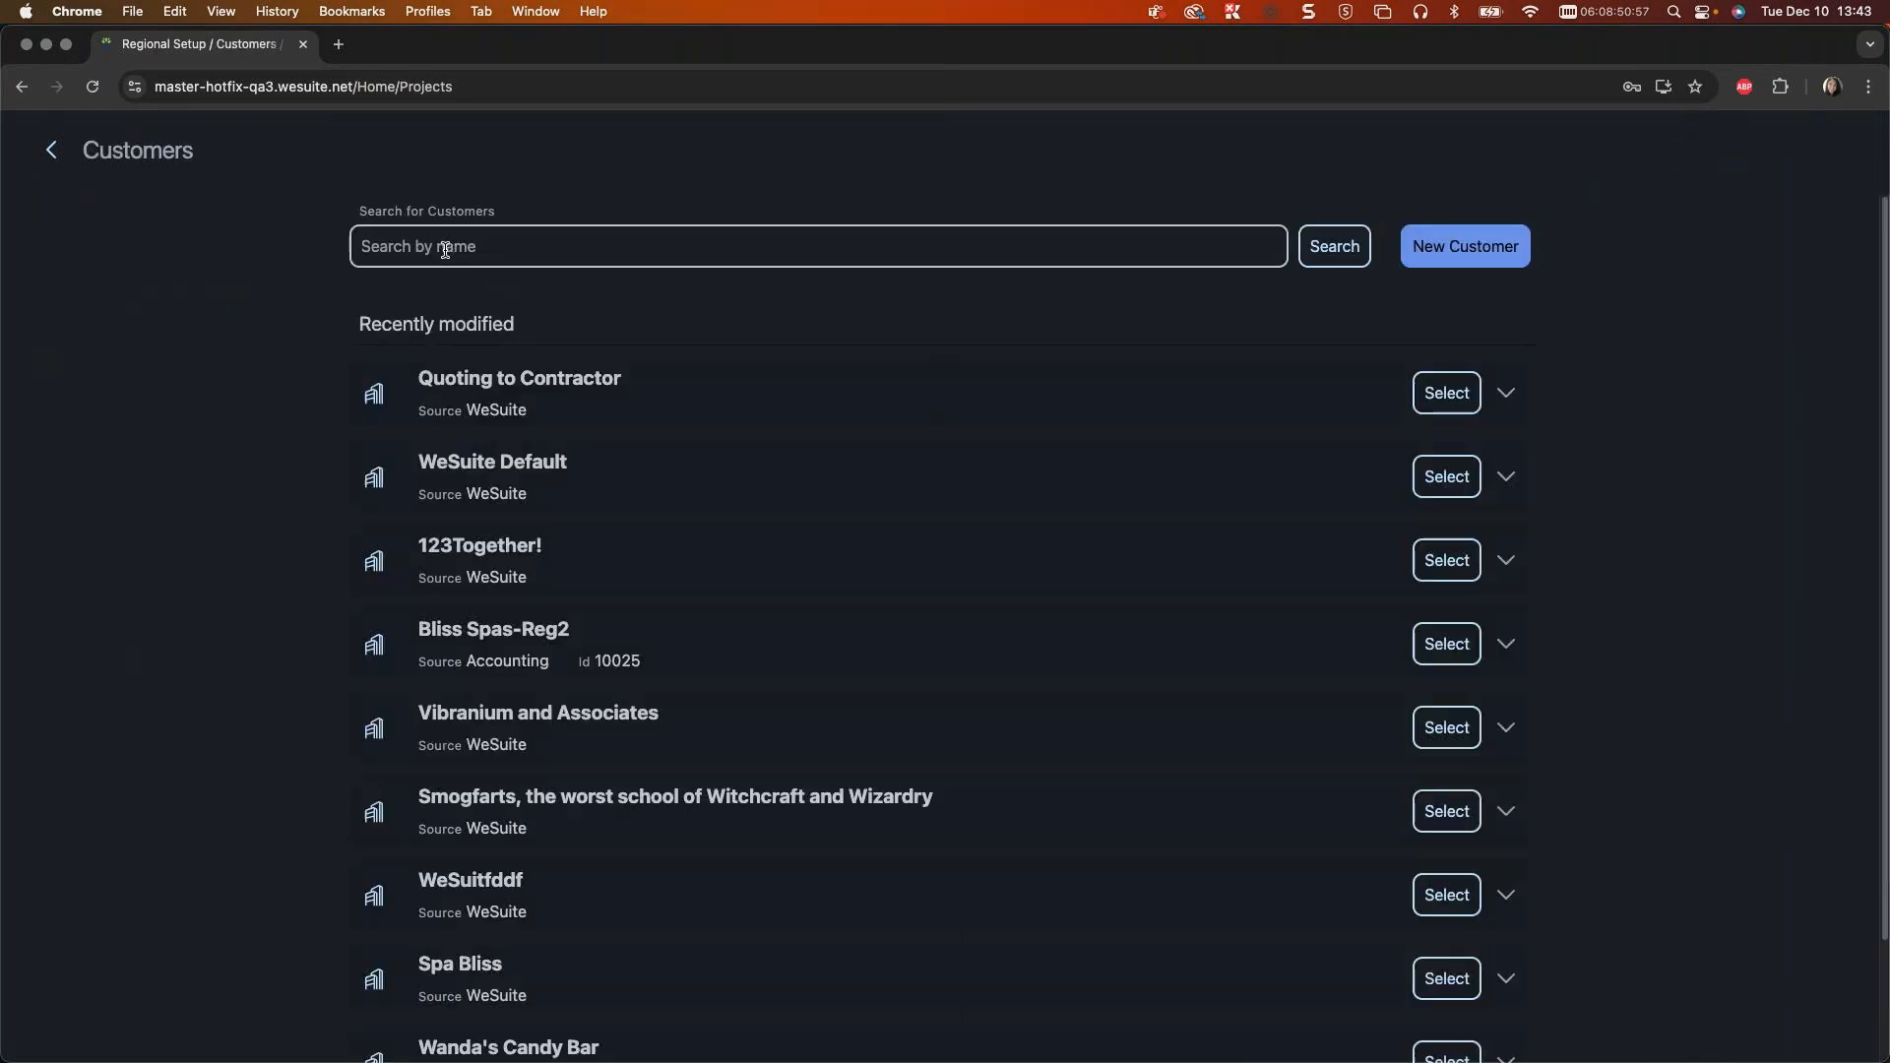
type("burrows")
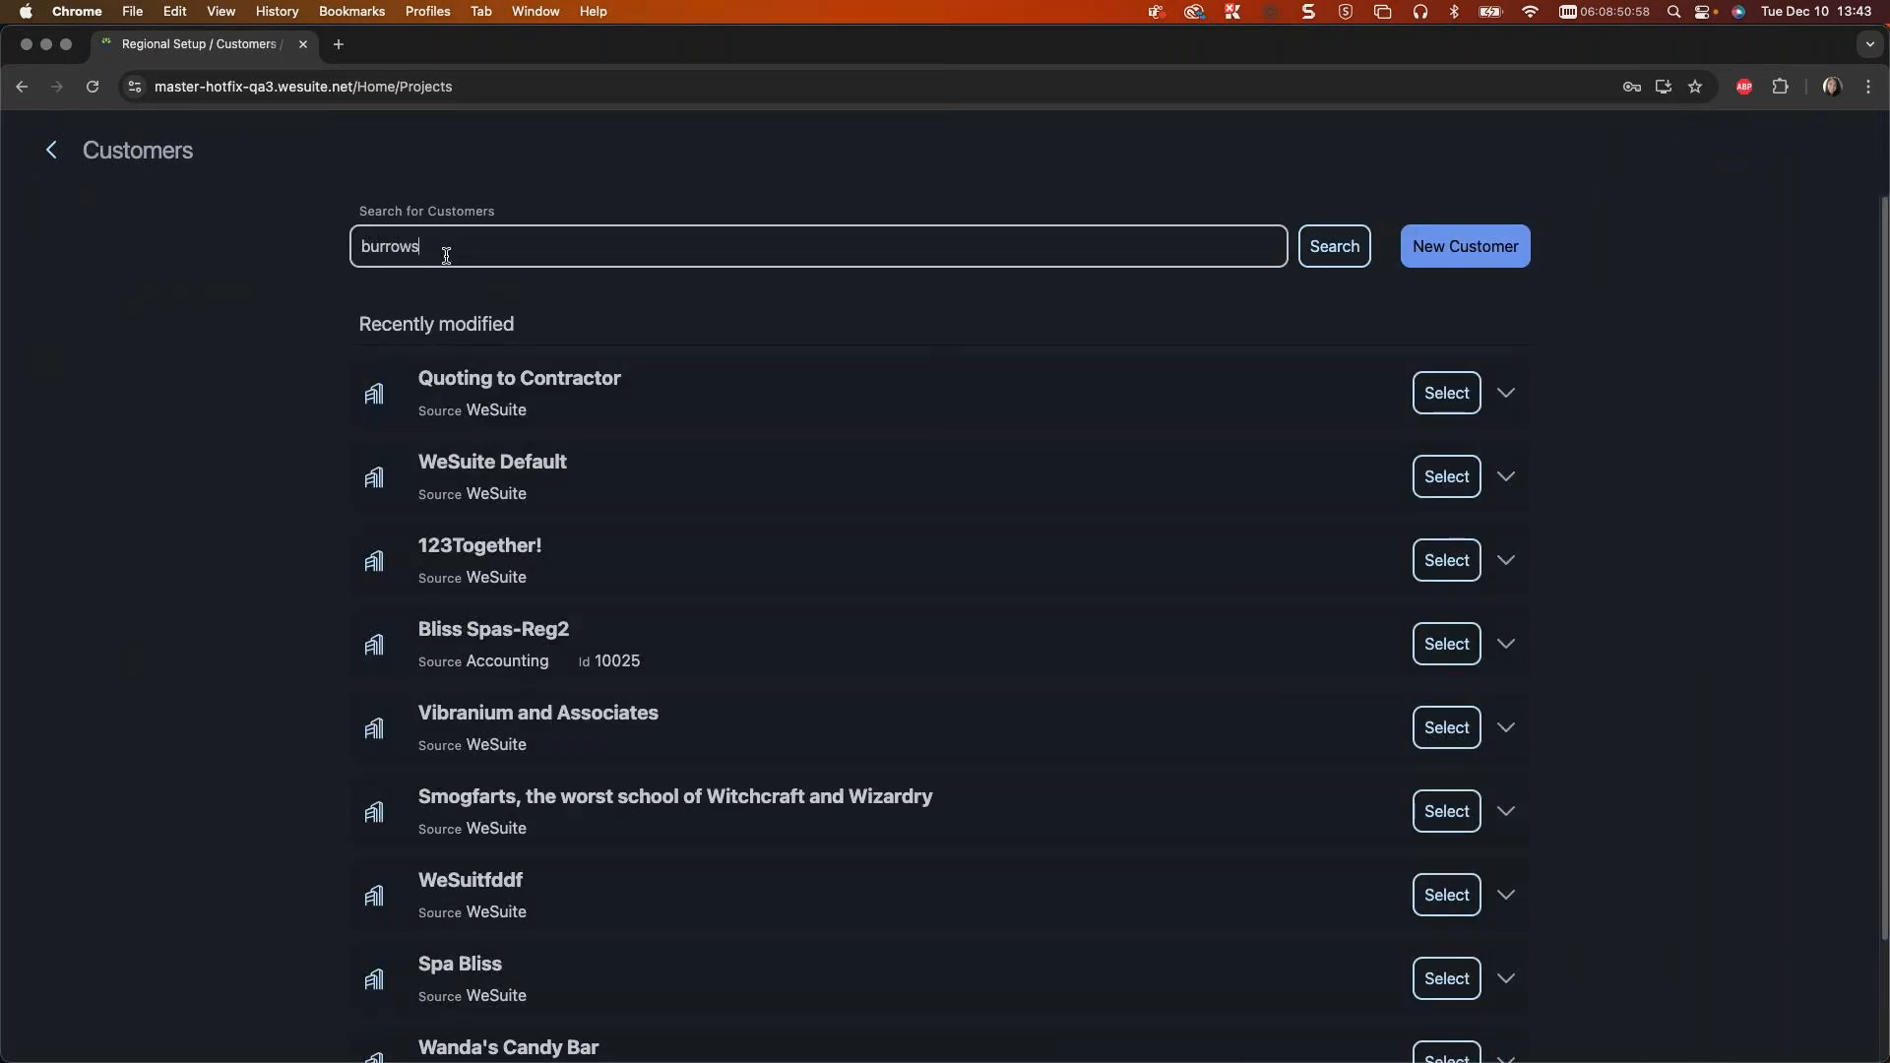
left_click(1327, 258)
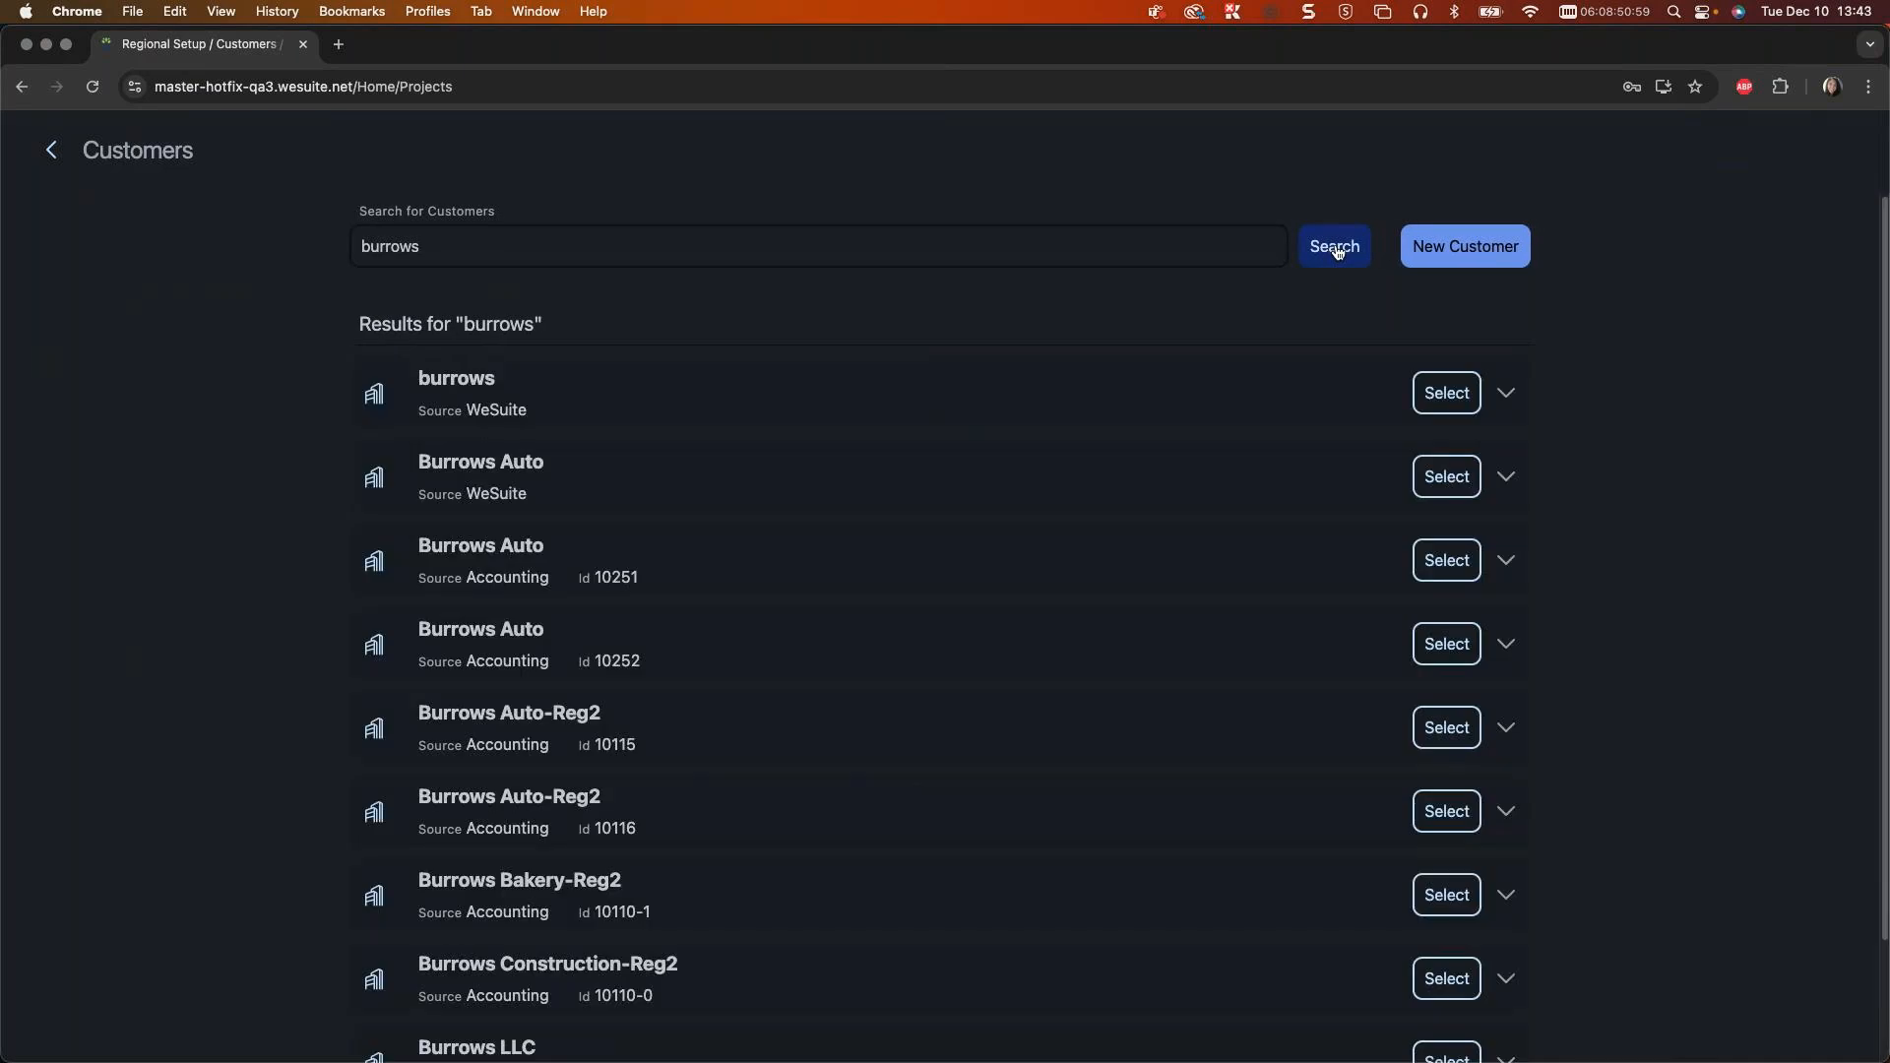
left_click(1435, 479)
Step: Title the estimate New System with job type Access (Expand Equipment), system type Access and market Commercial Office, and create the project
left_click(473, 584)
type("New ")
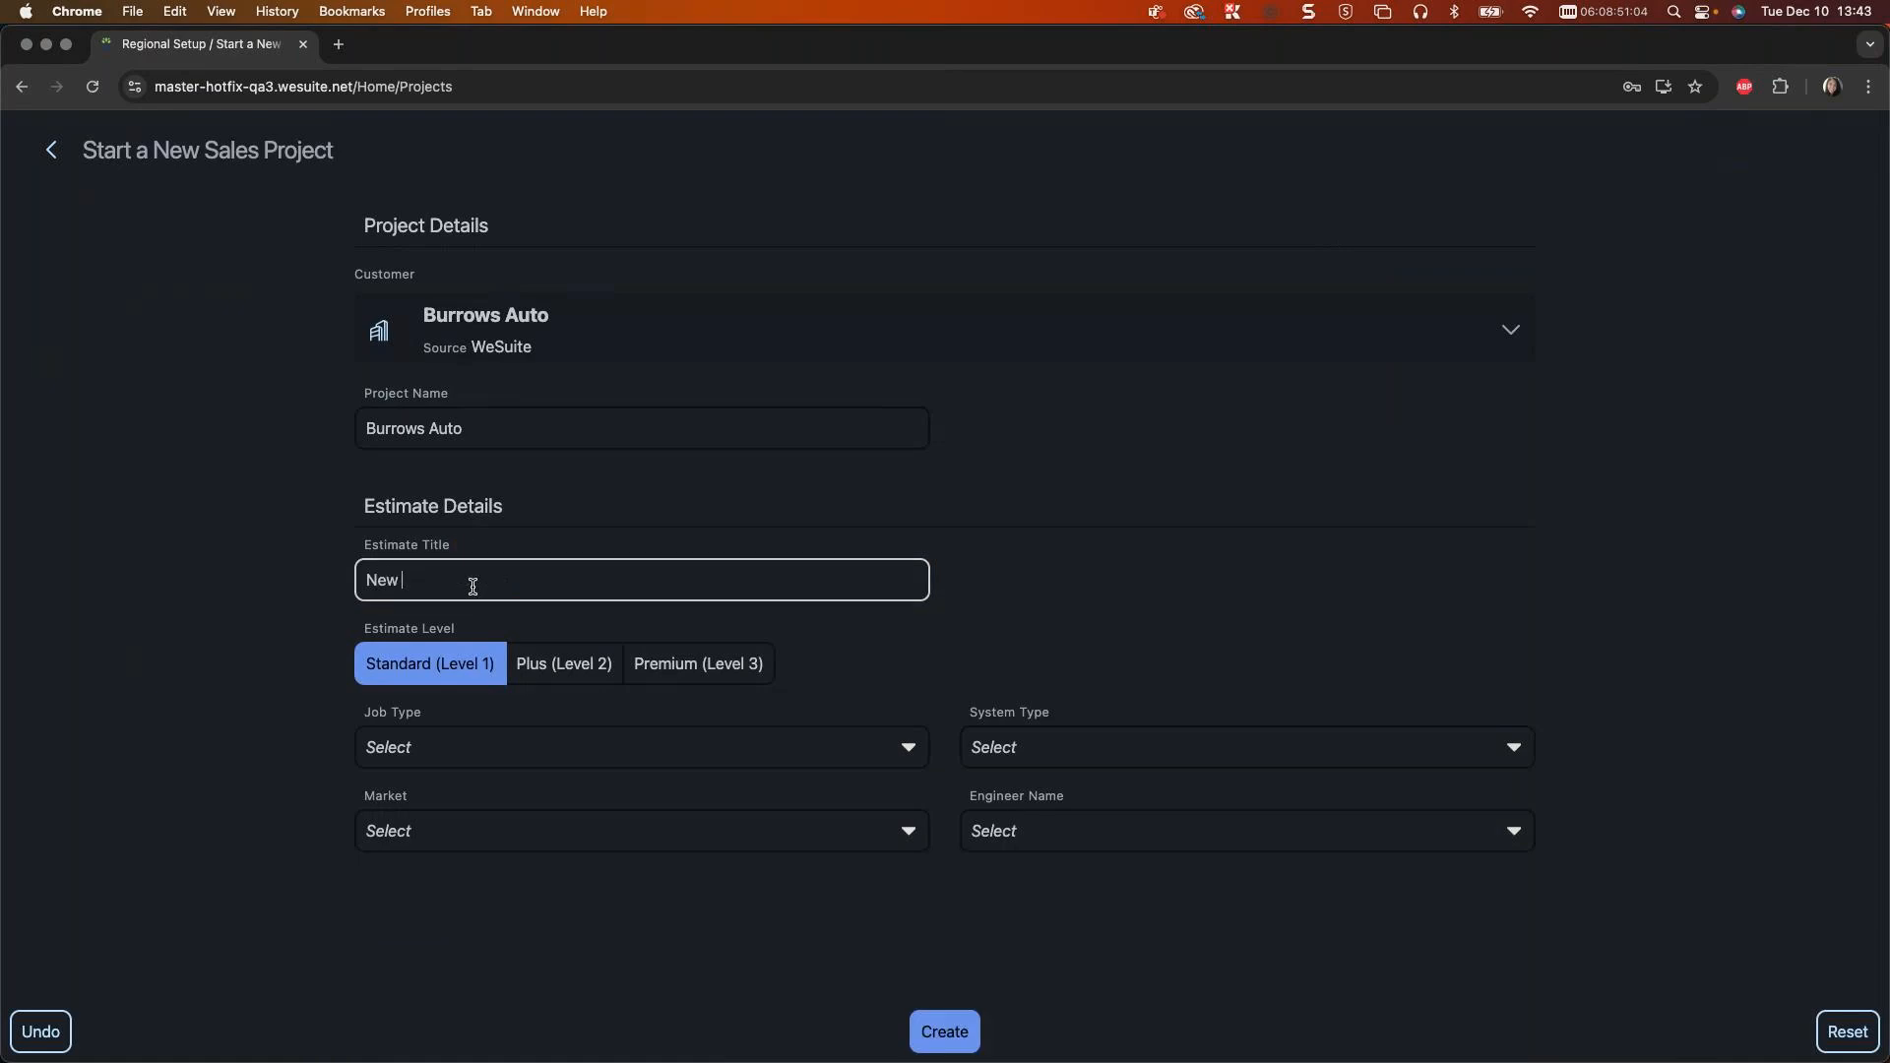
type("System")
left_click(599, 754)
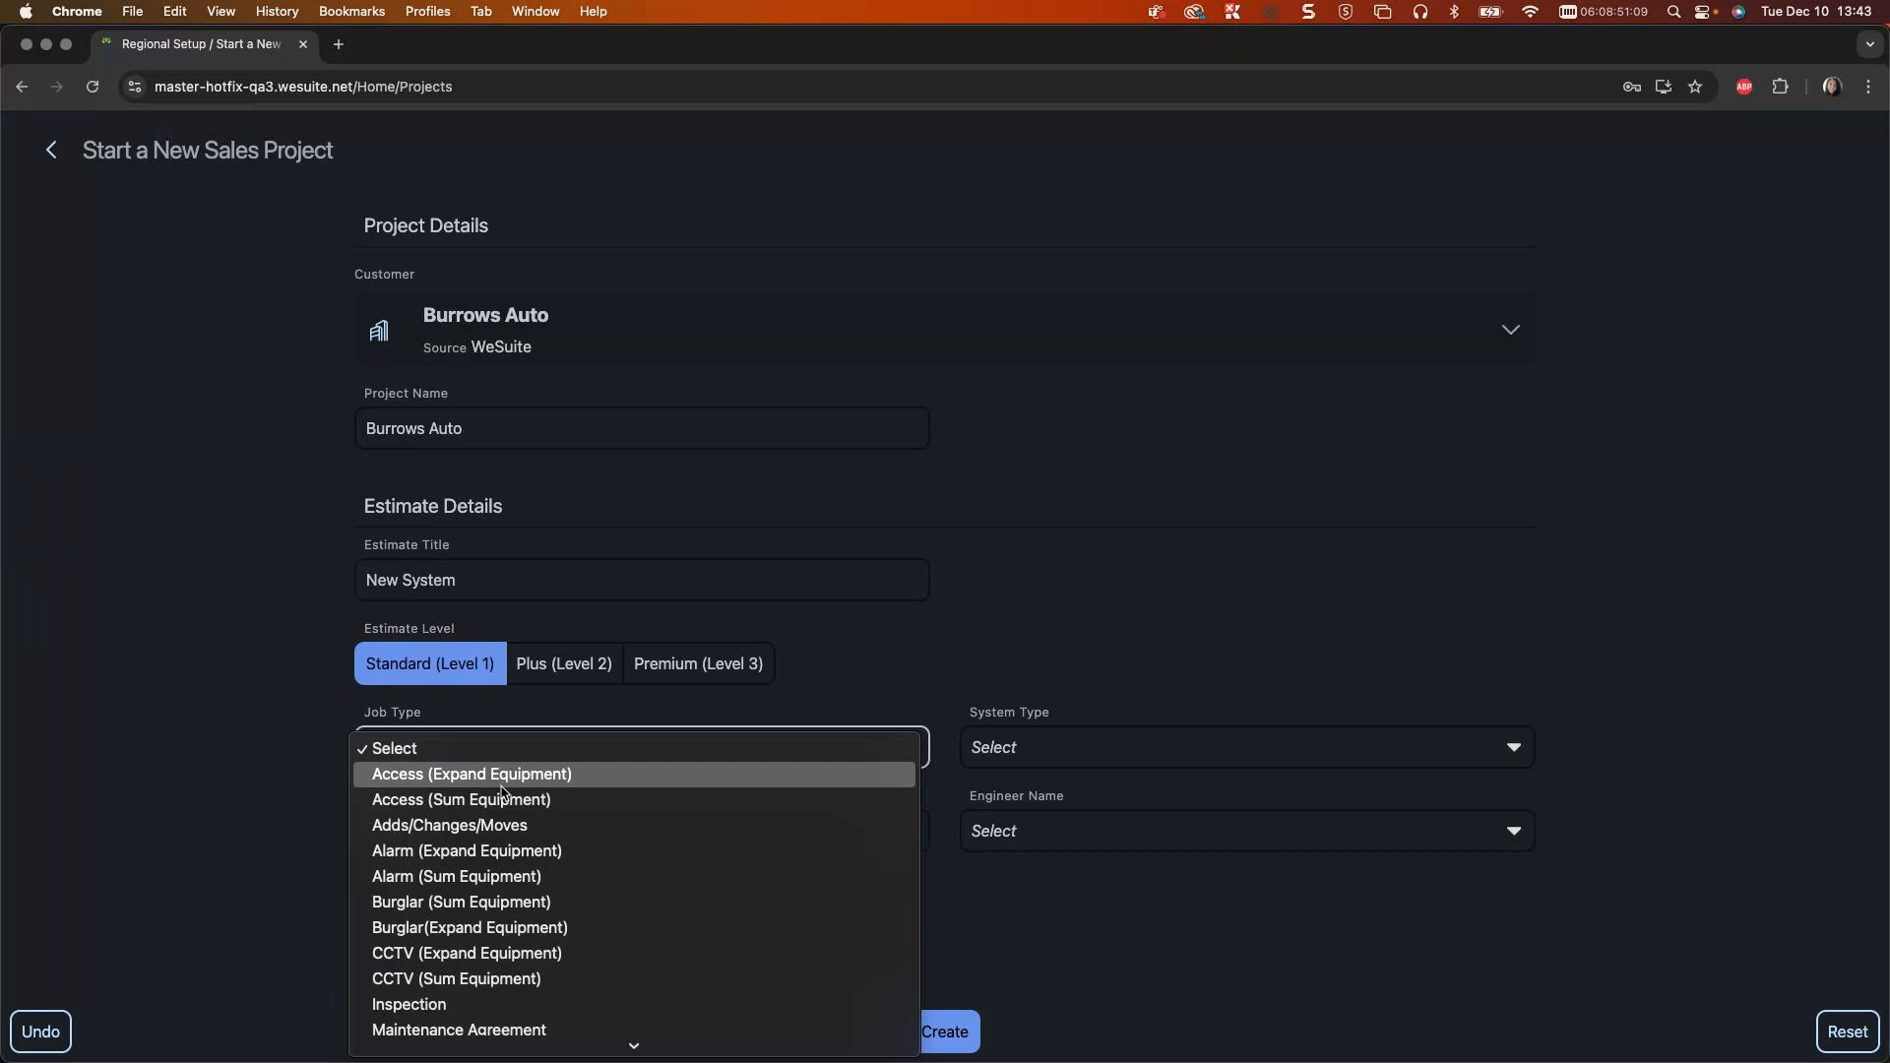
left_click(597, 772)
left_click(1034, 758)
left_click(1031, 776)
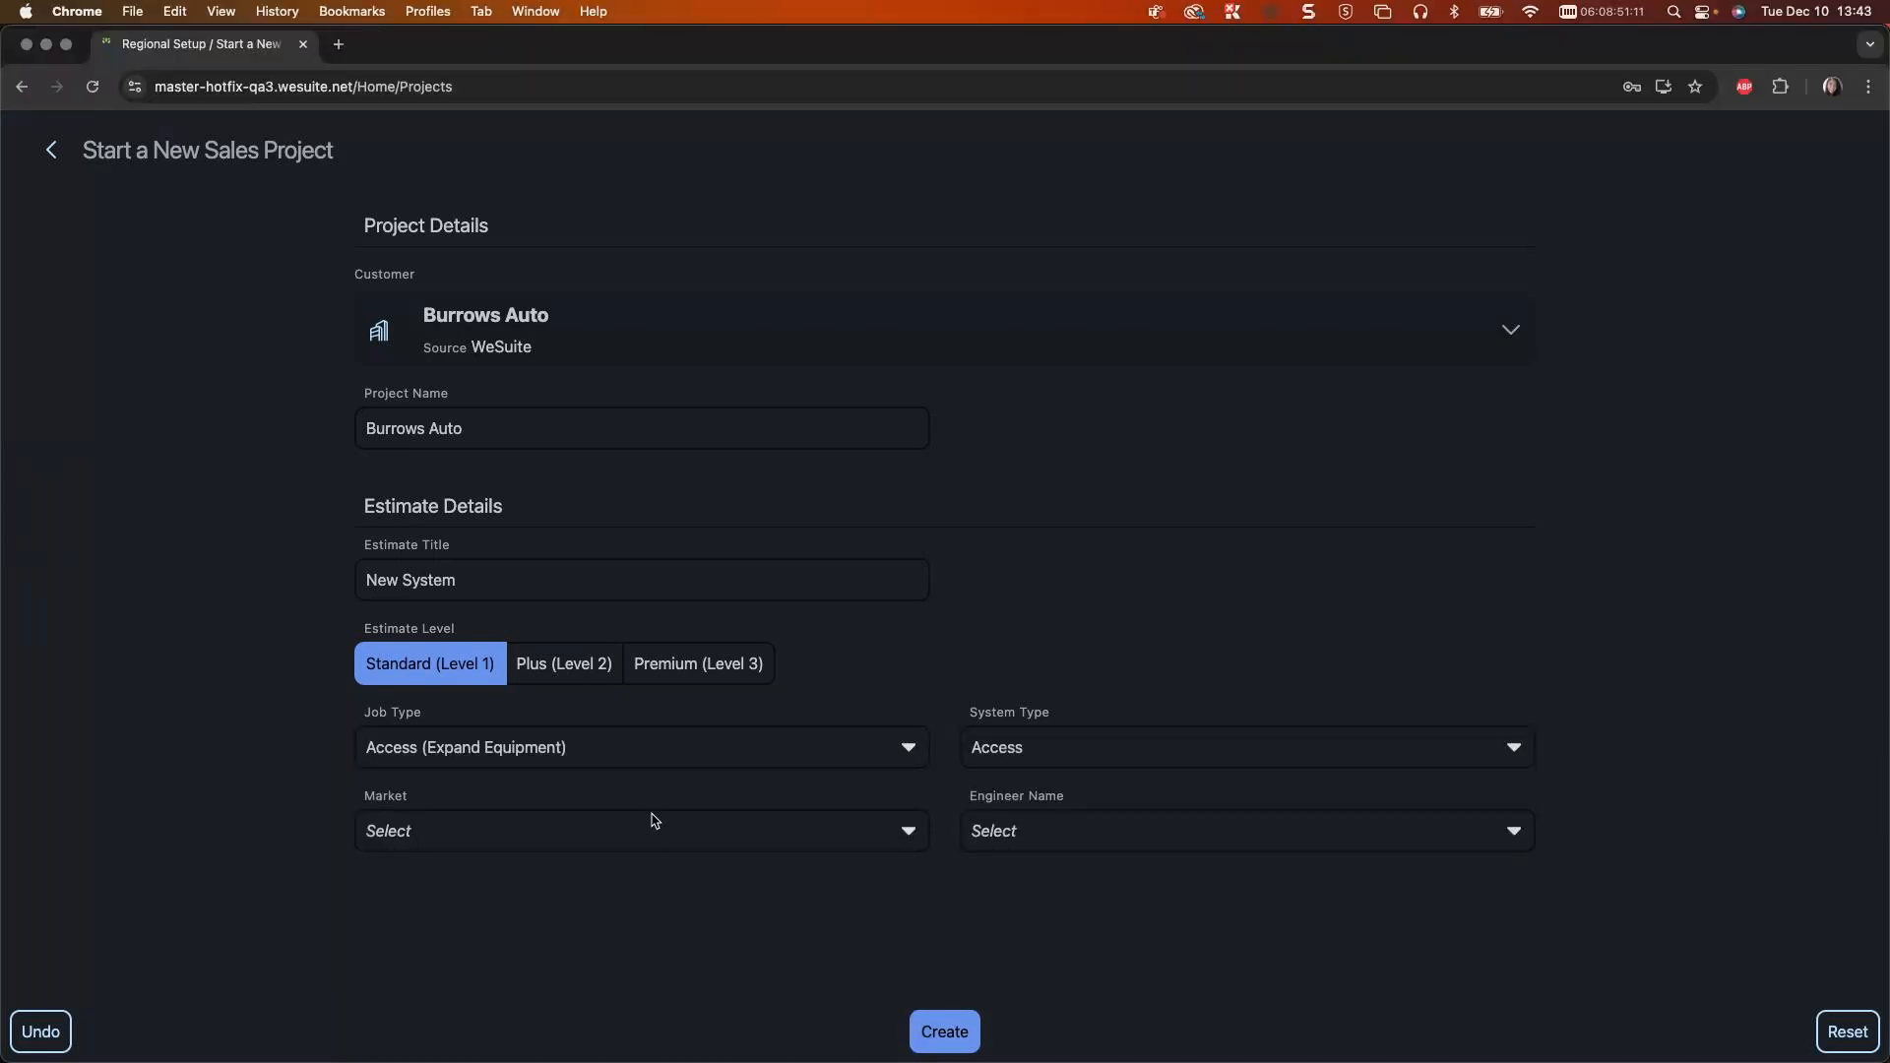
left_click(650, 833)
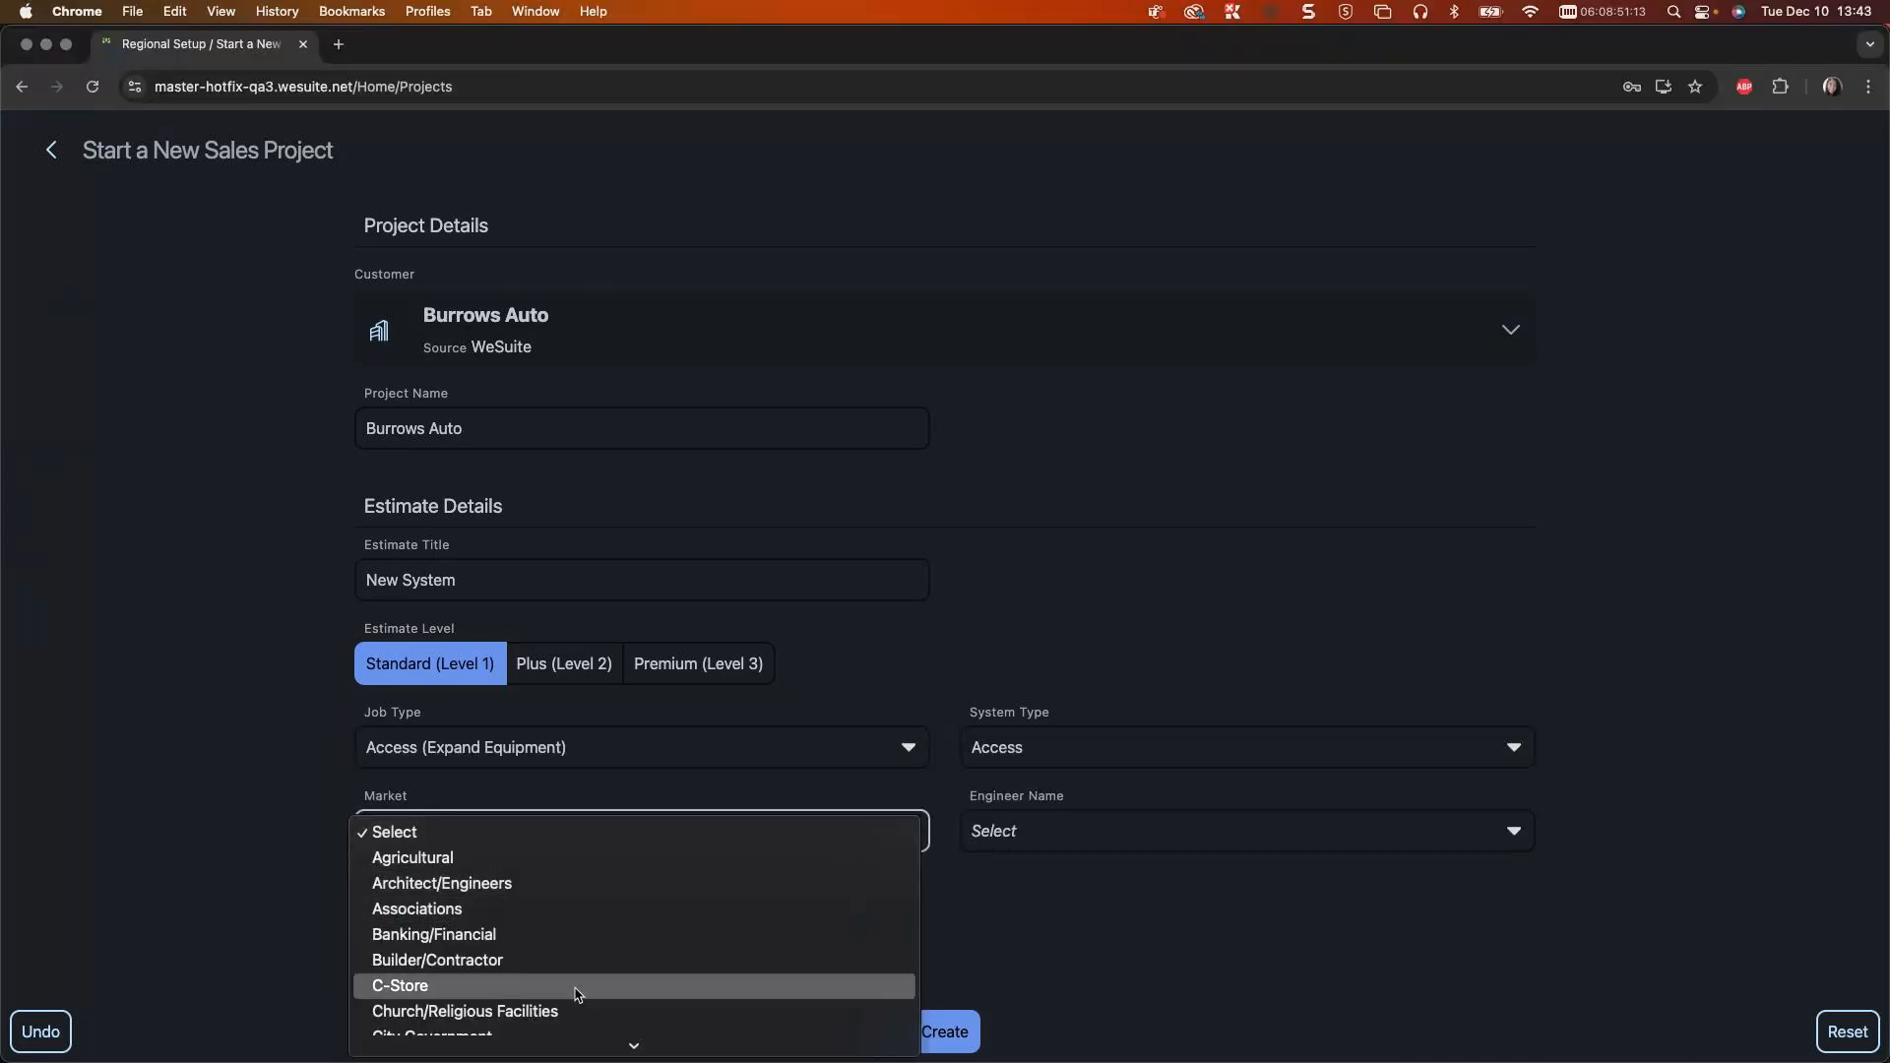
scroll(549, 1013, "down", 2)
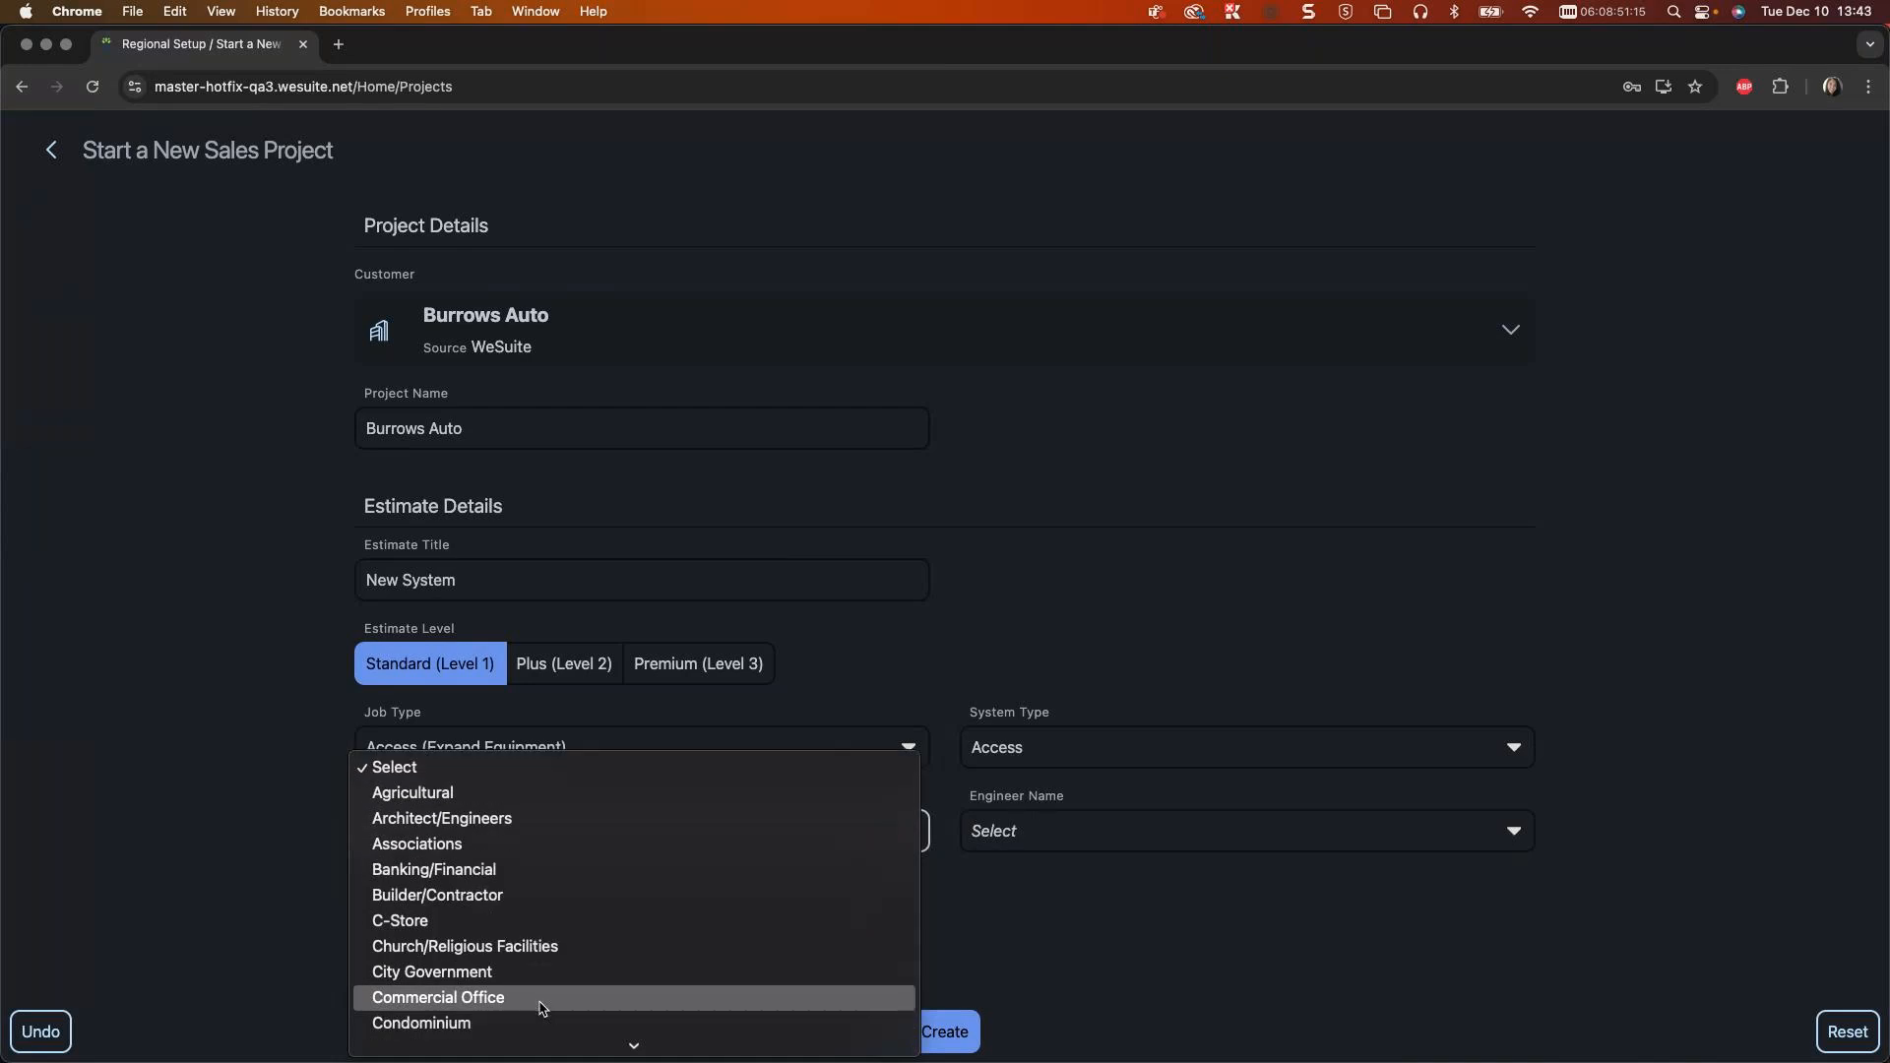
left_click(544, 1000)
left_click(963, 1043)
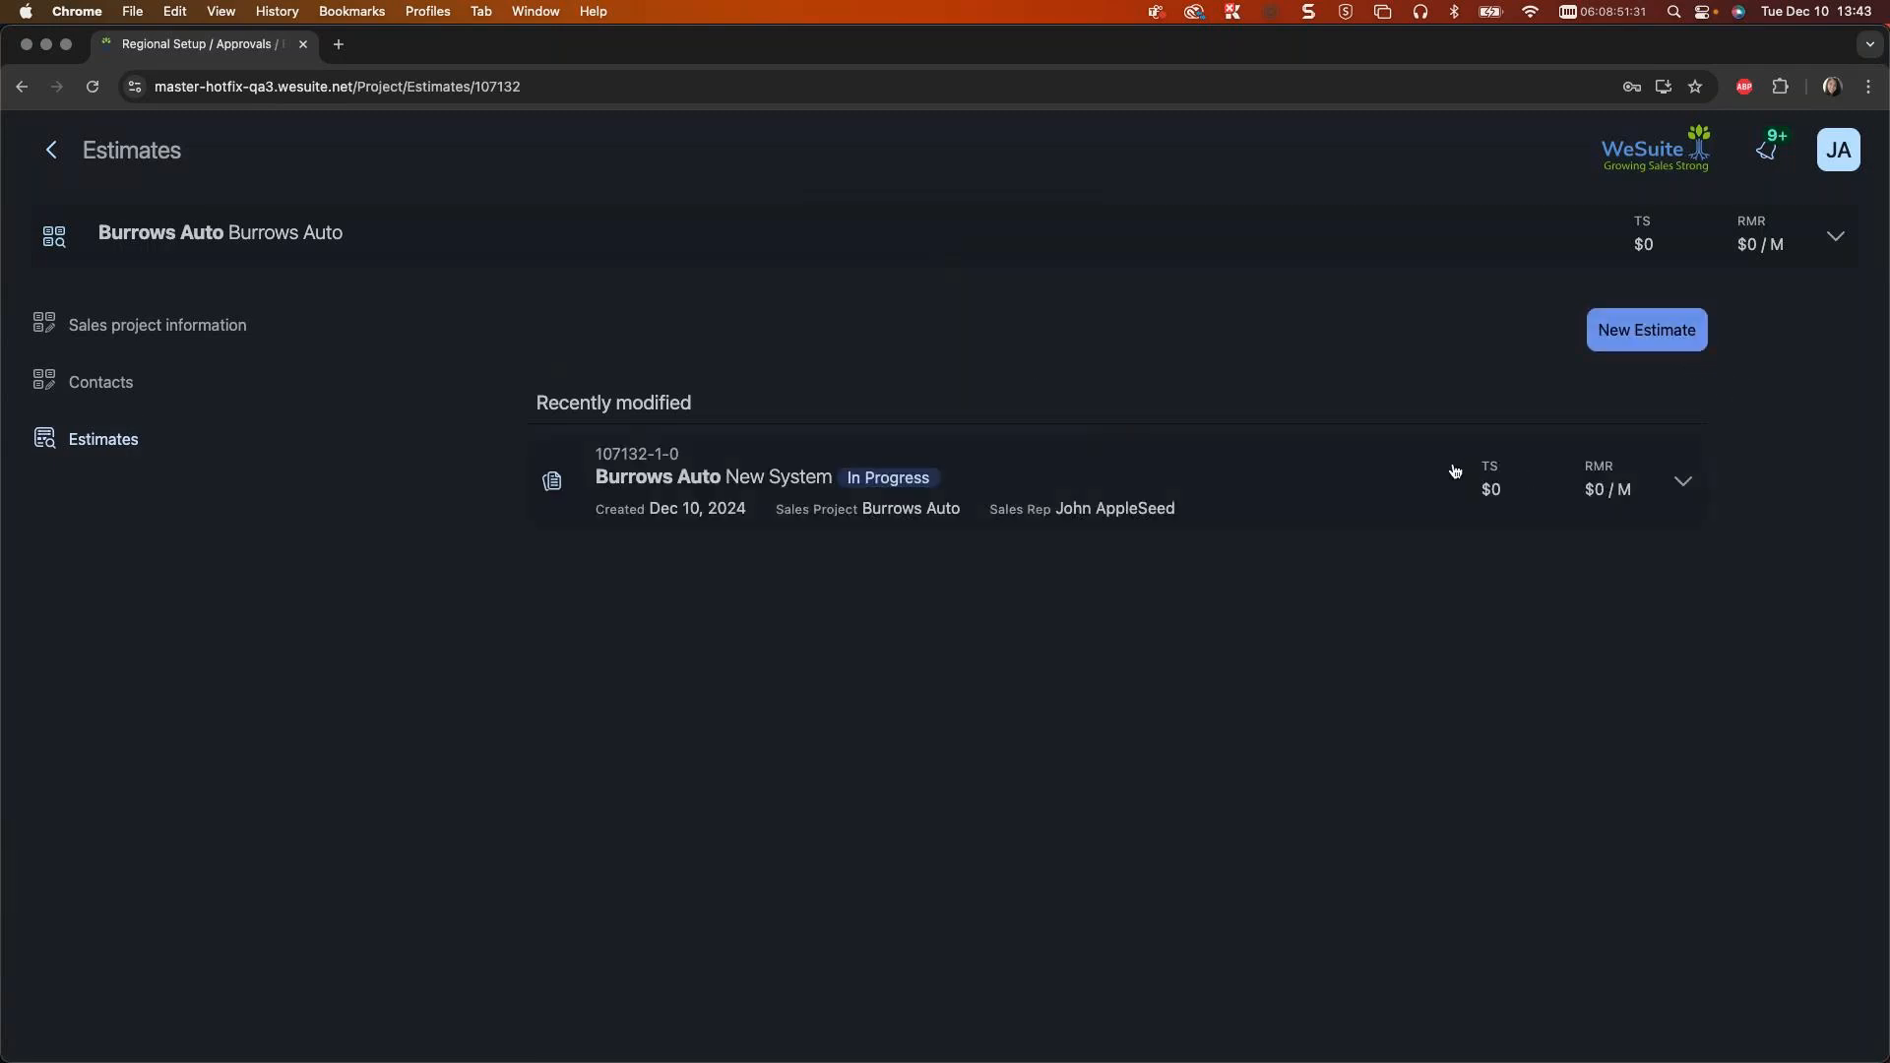
Step: In the New System estimate, assign the AA Williams Company site address and the second listed customer contact as main point of contact
left_click(1451, 471)
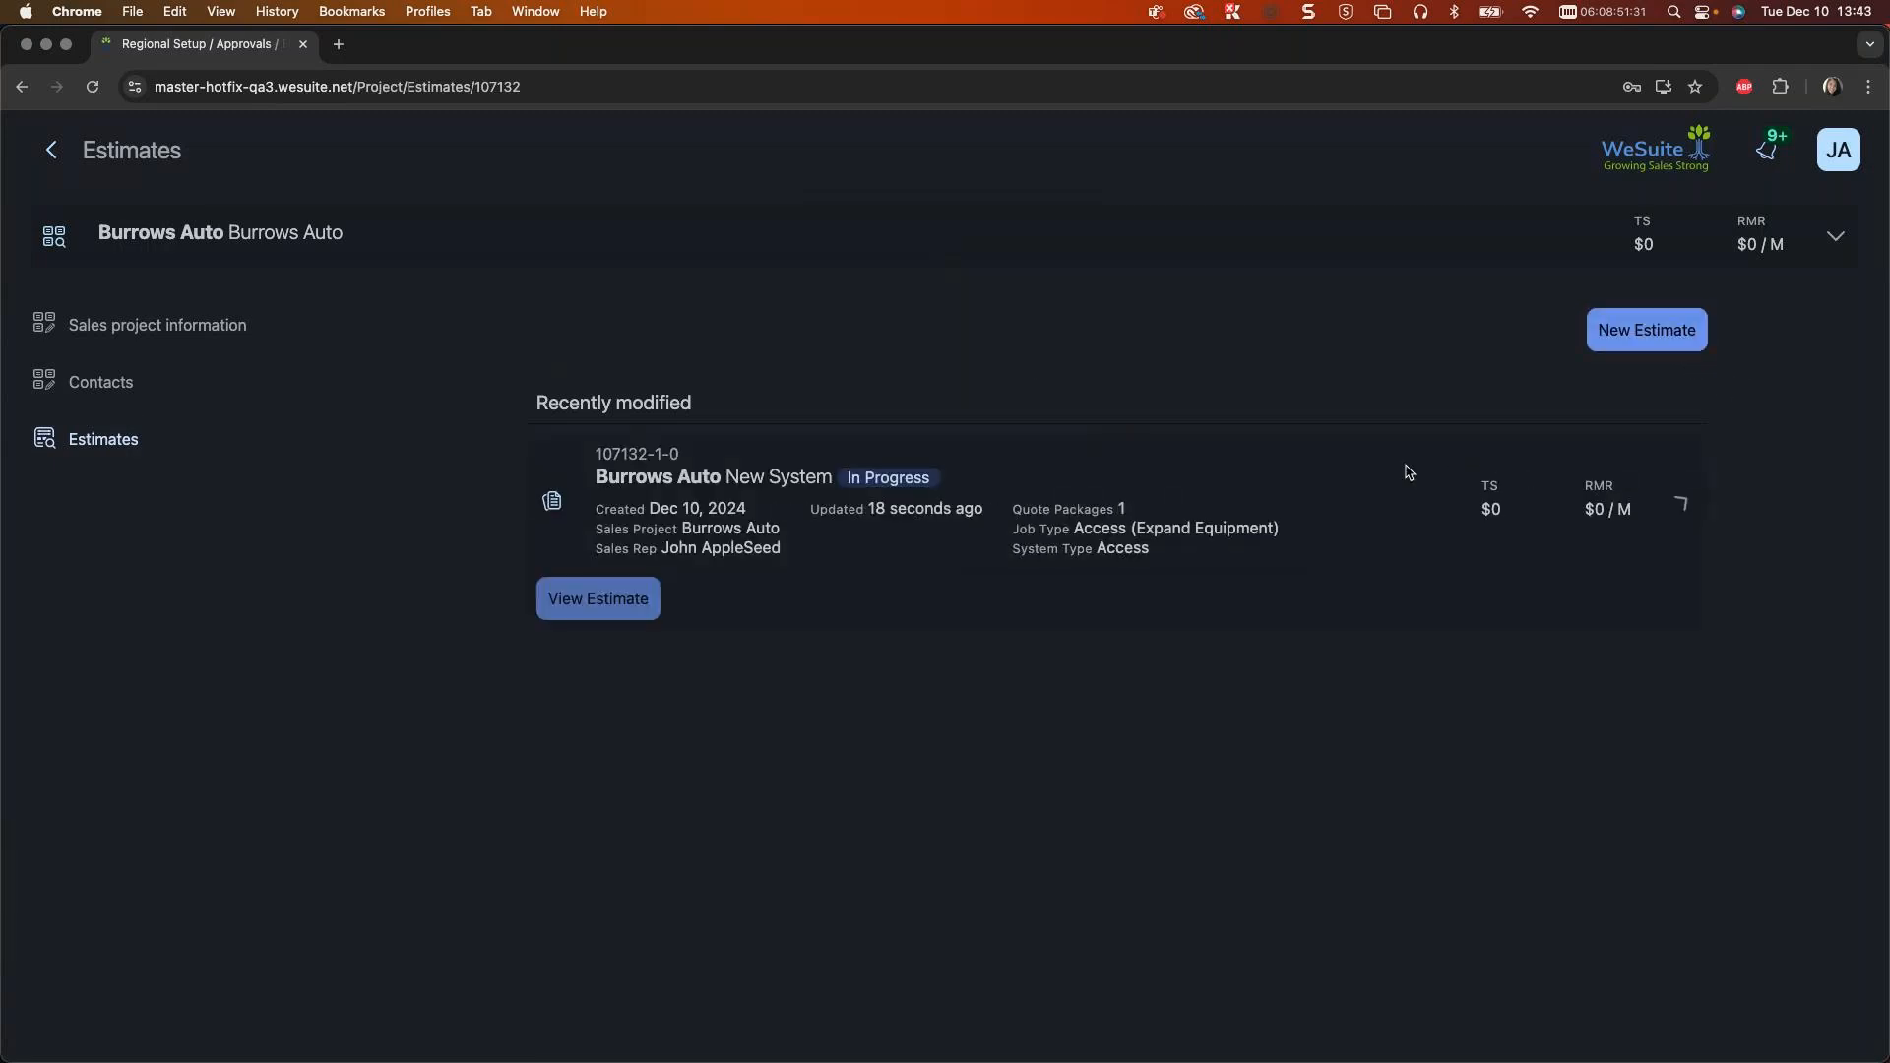
left_click(572, 598)
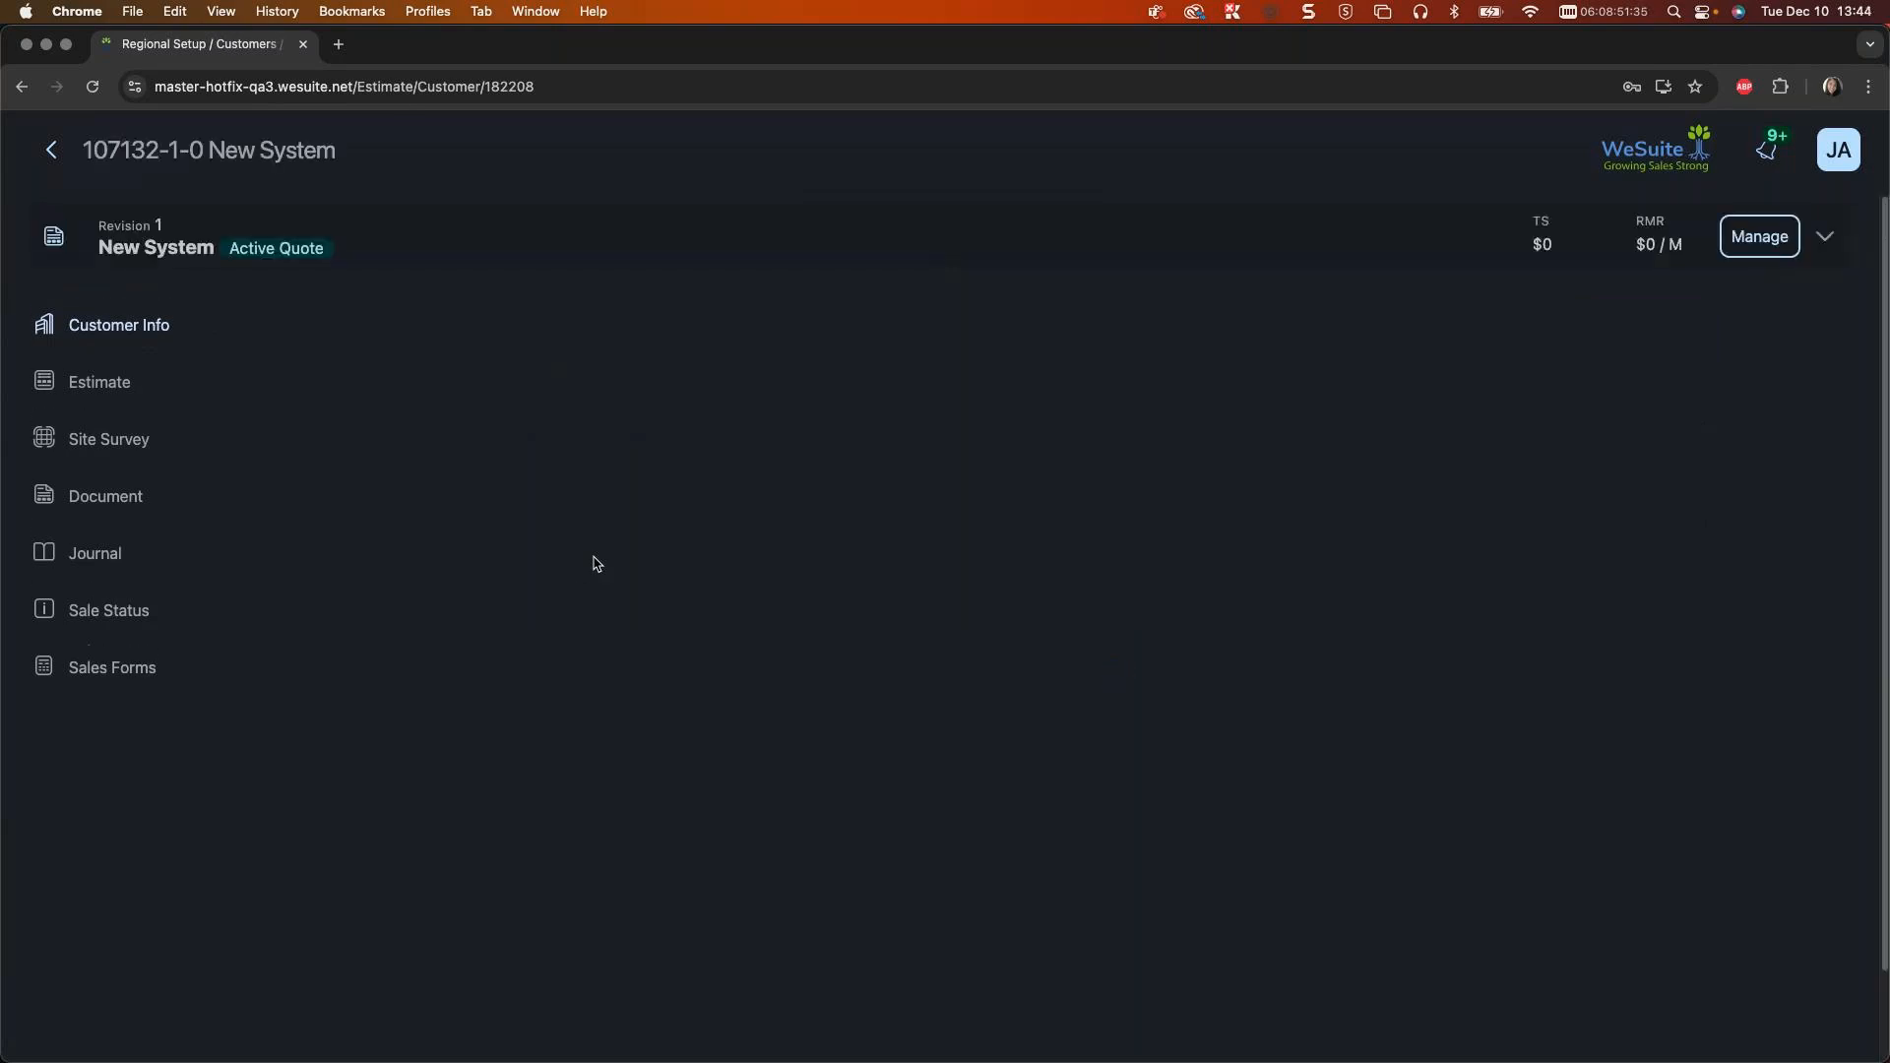
left_click(559, 650)
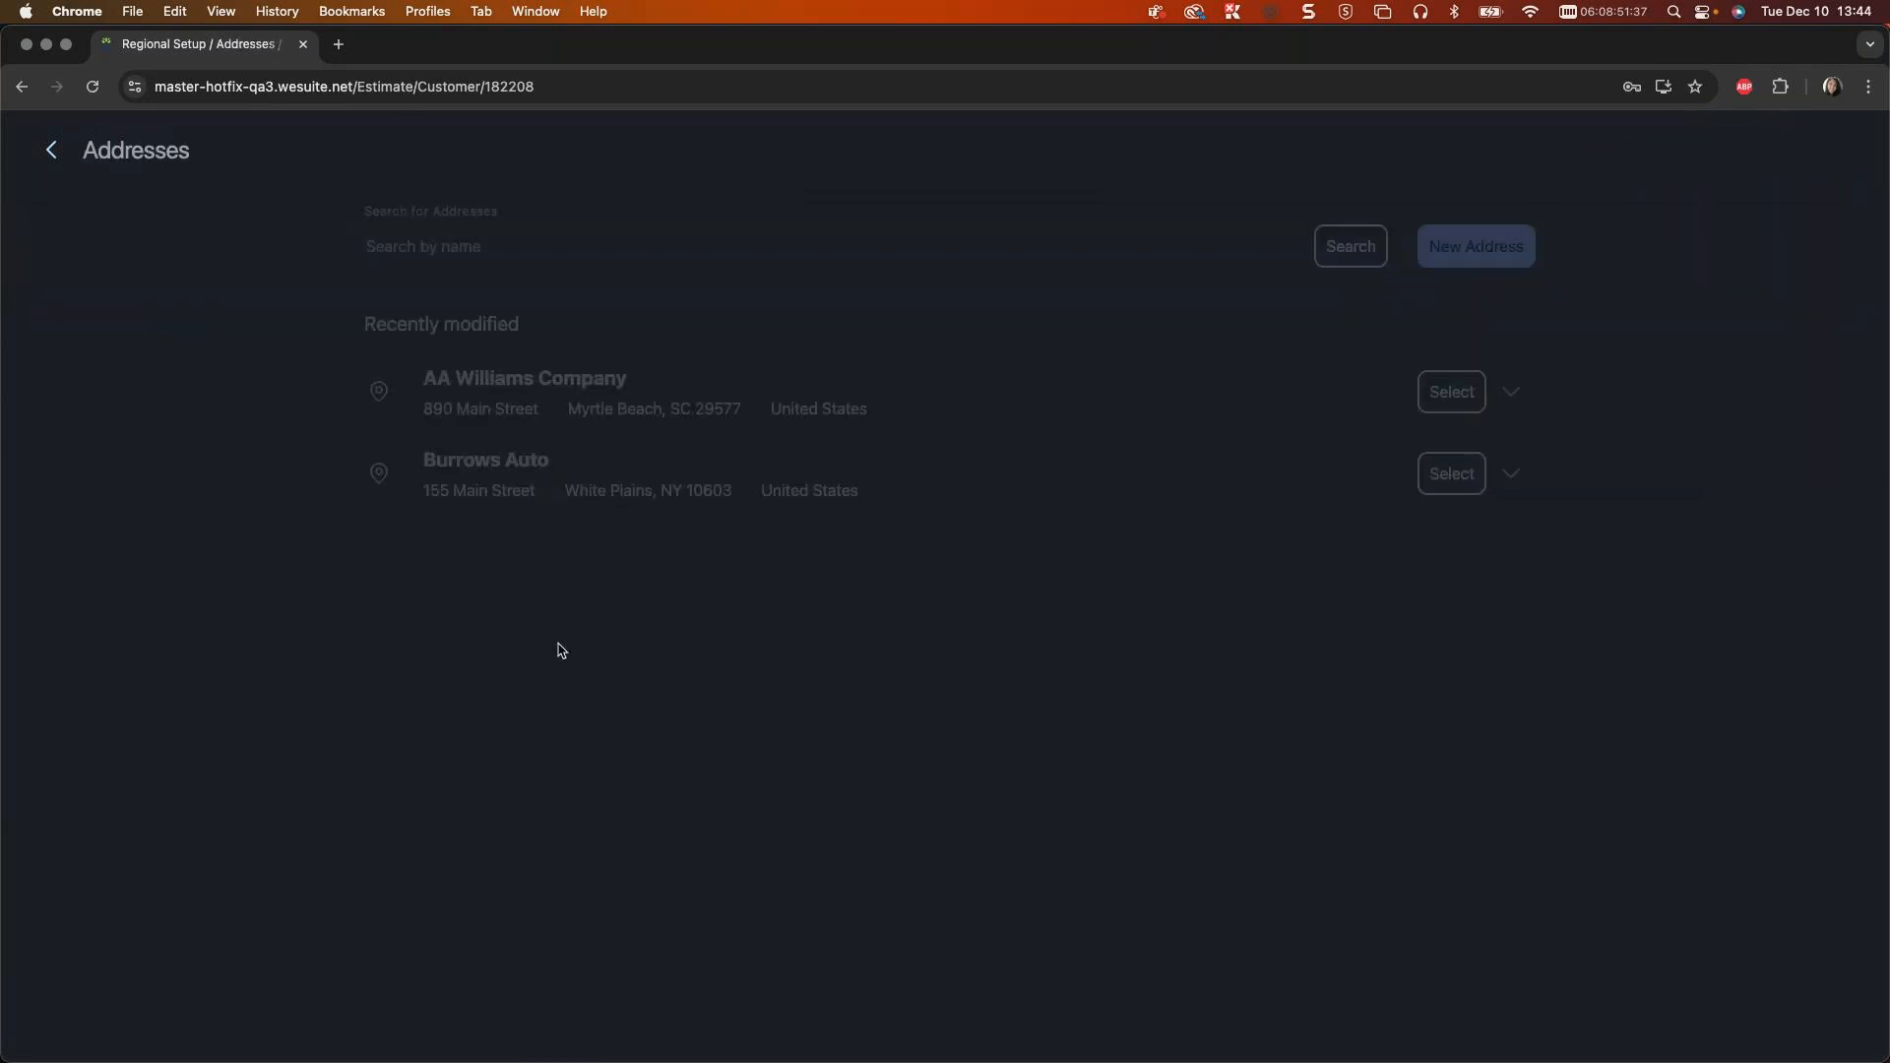
left_click(1429, 394)
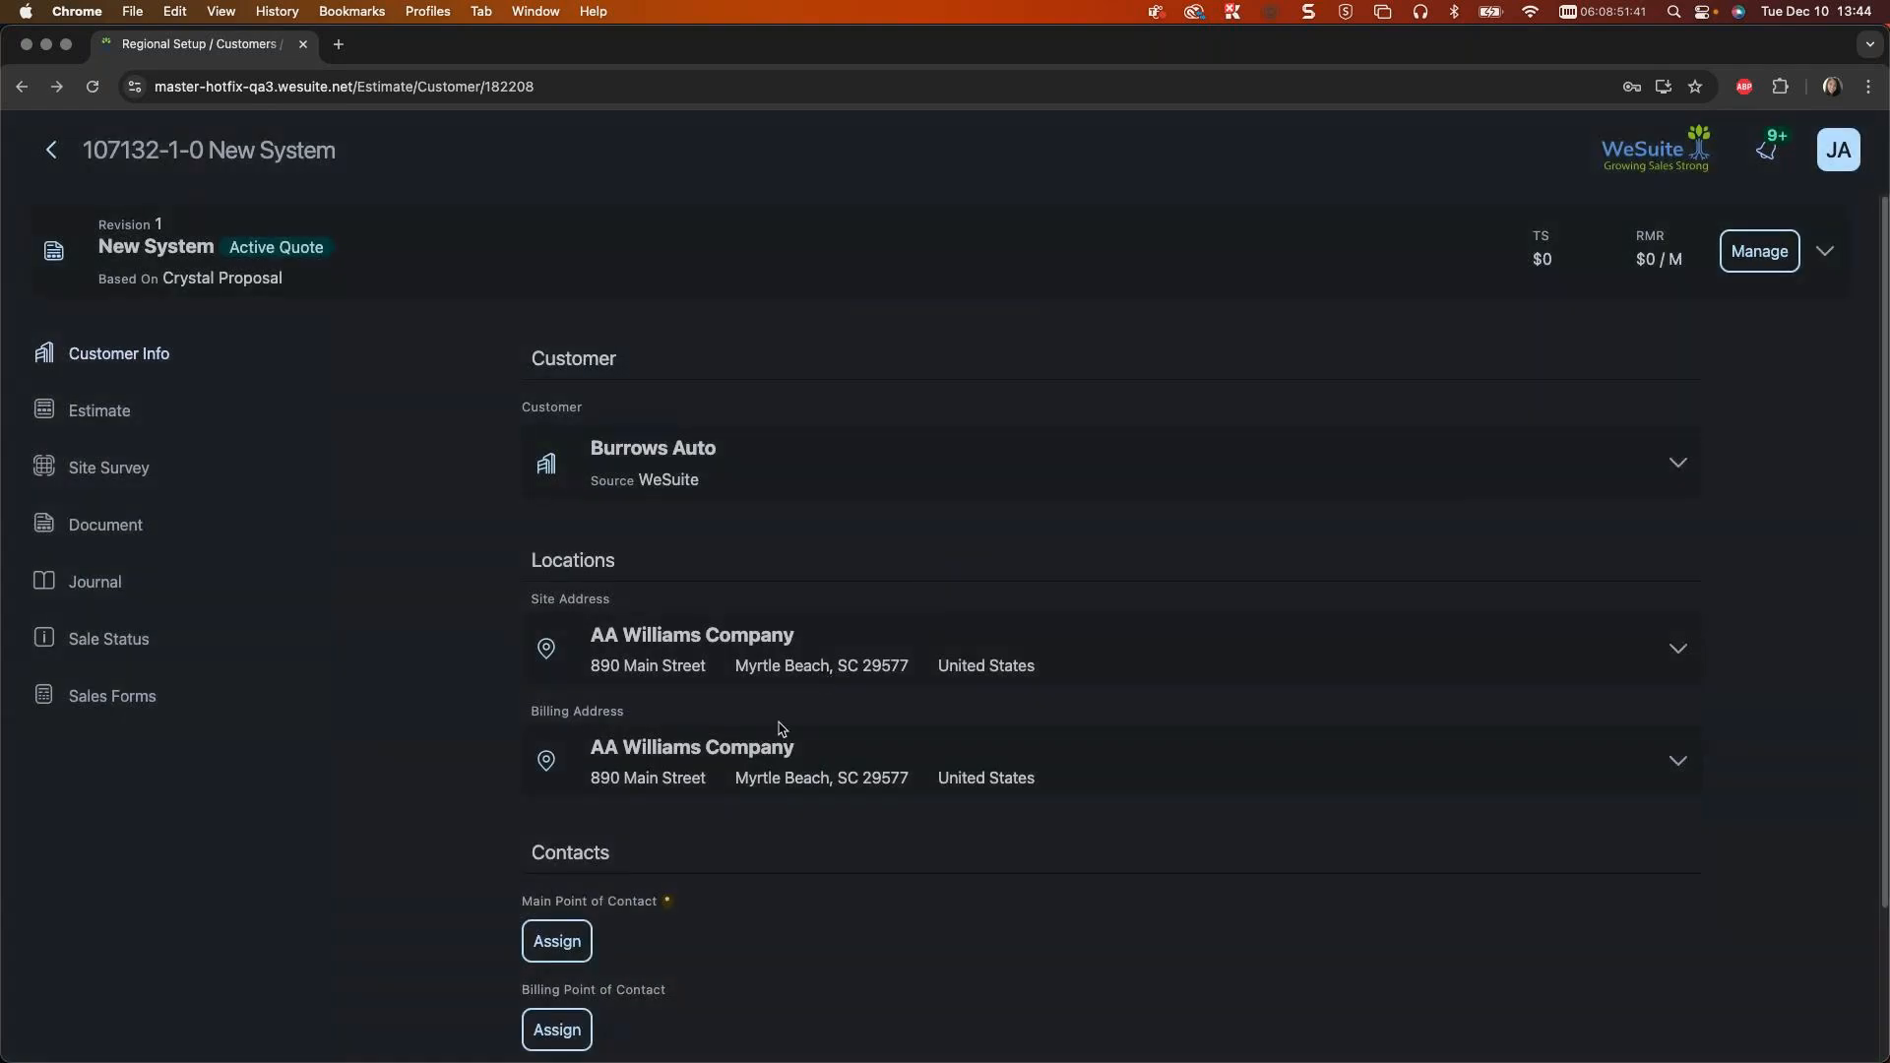
left_click(554, 941)
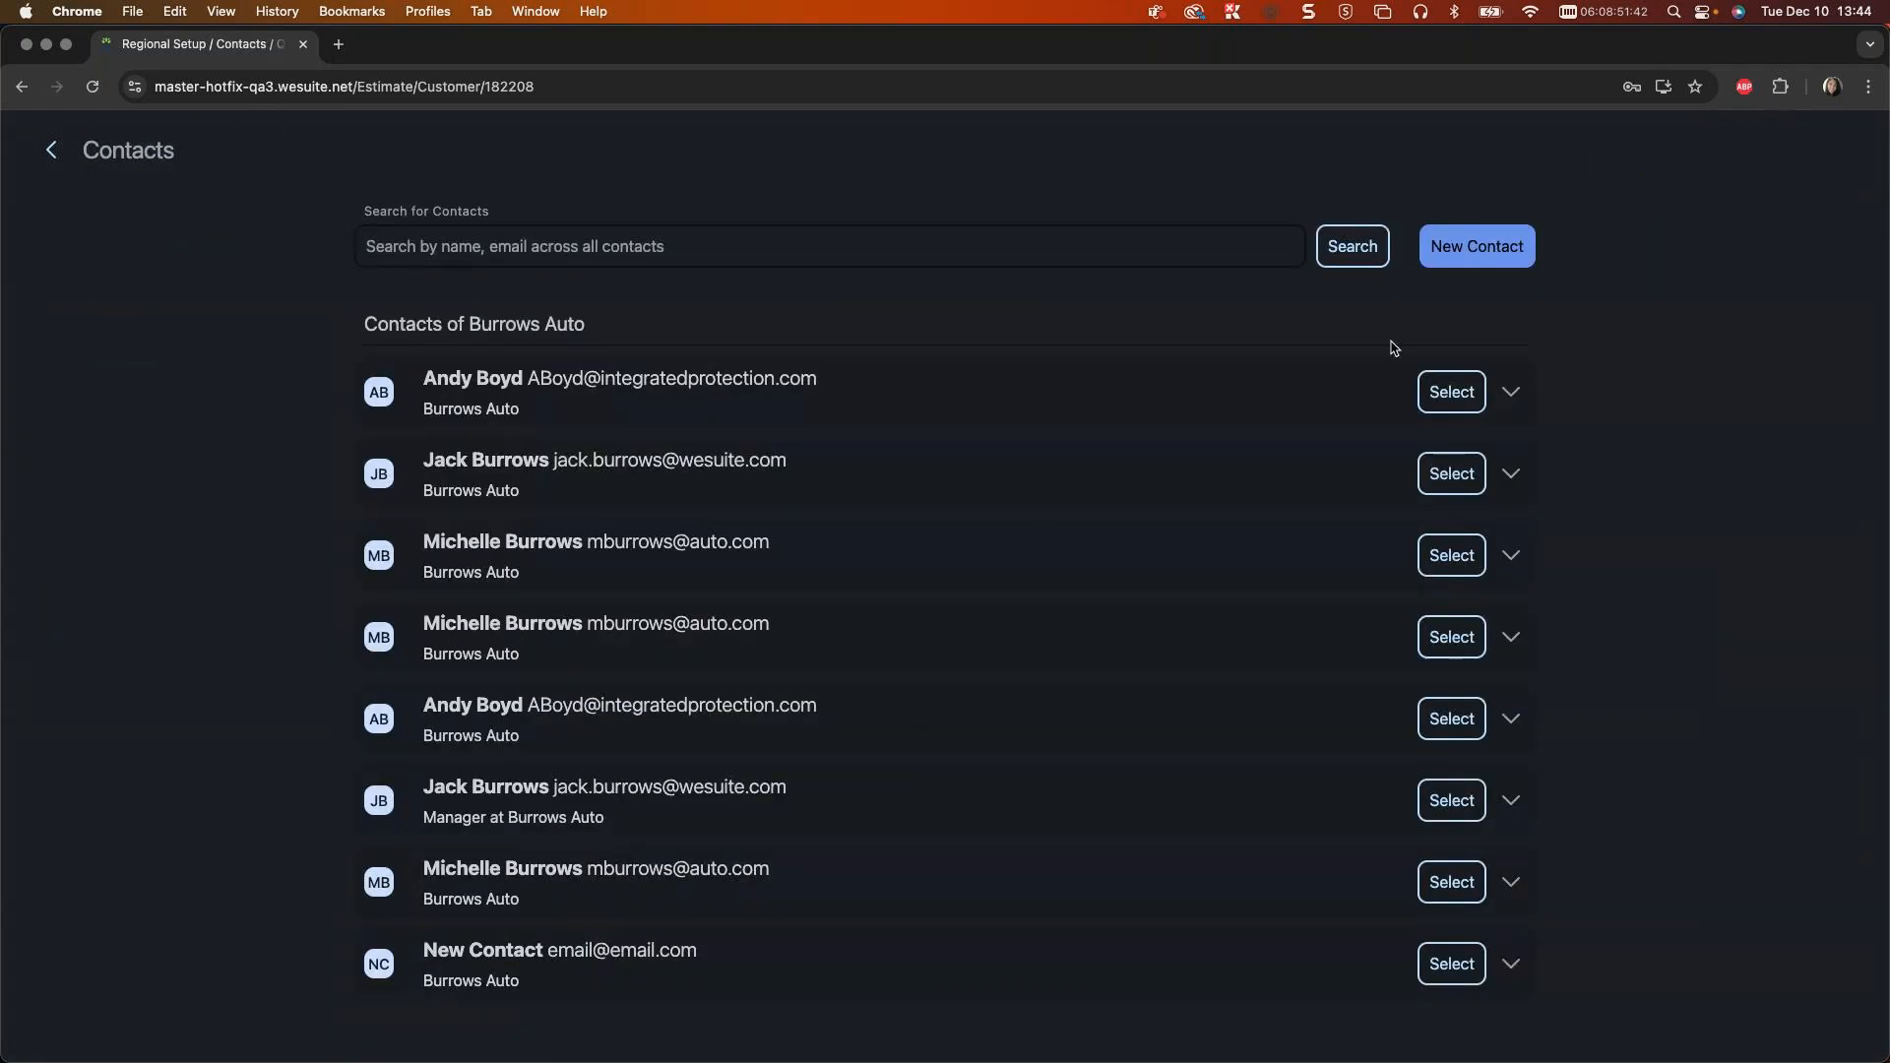
left_click(1452, 474)
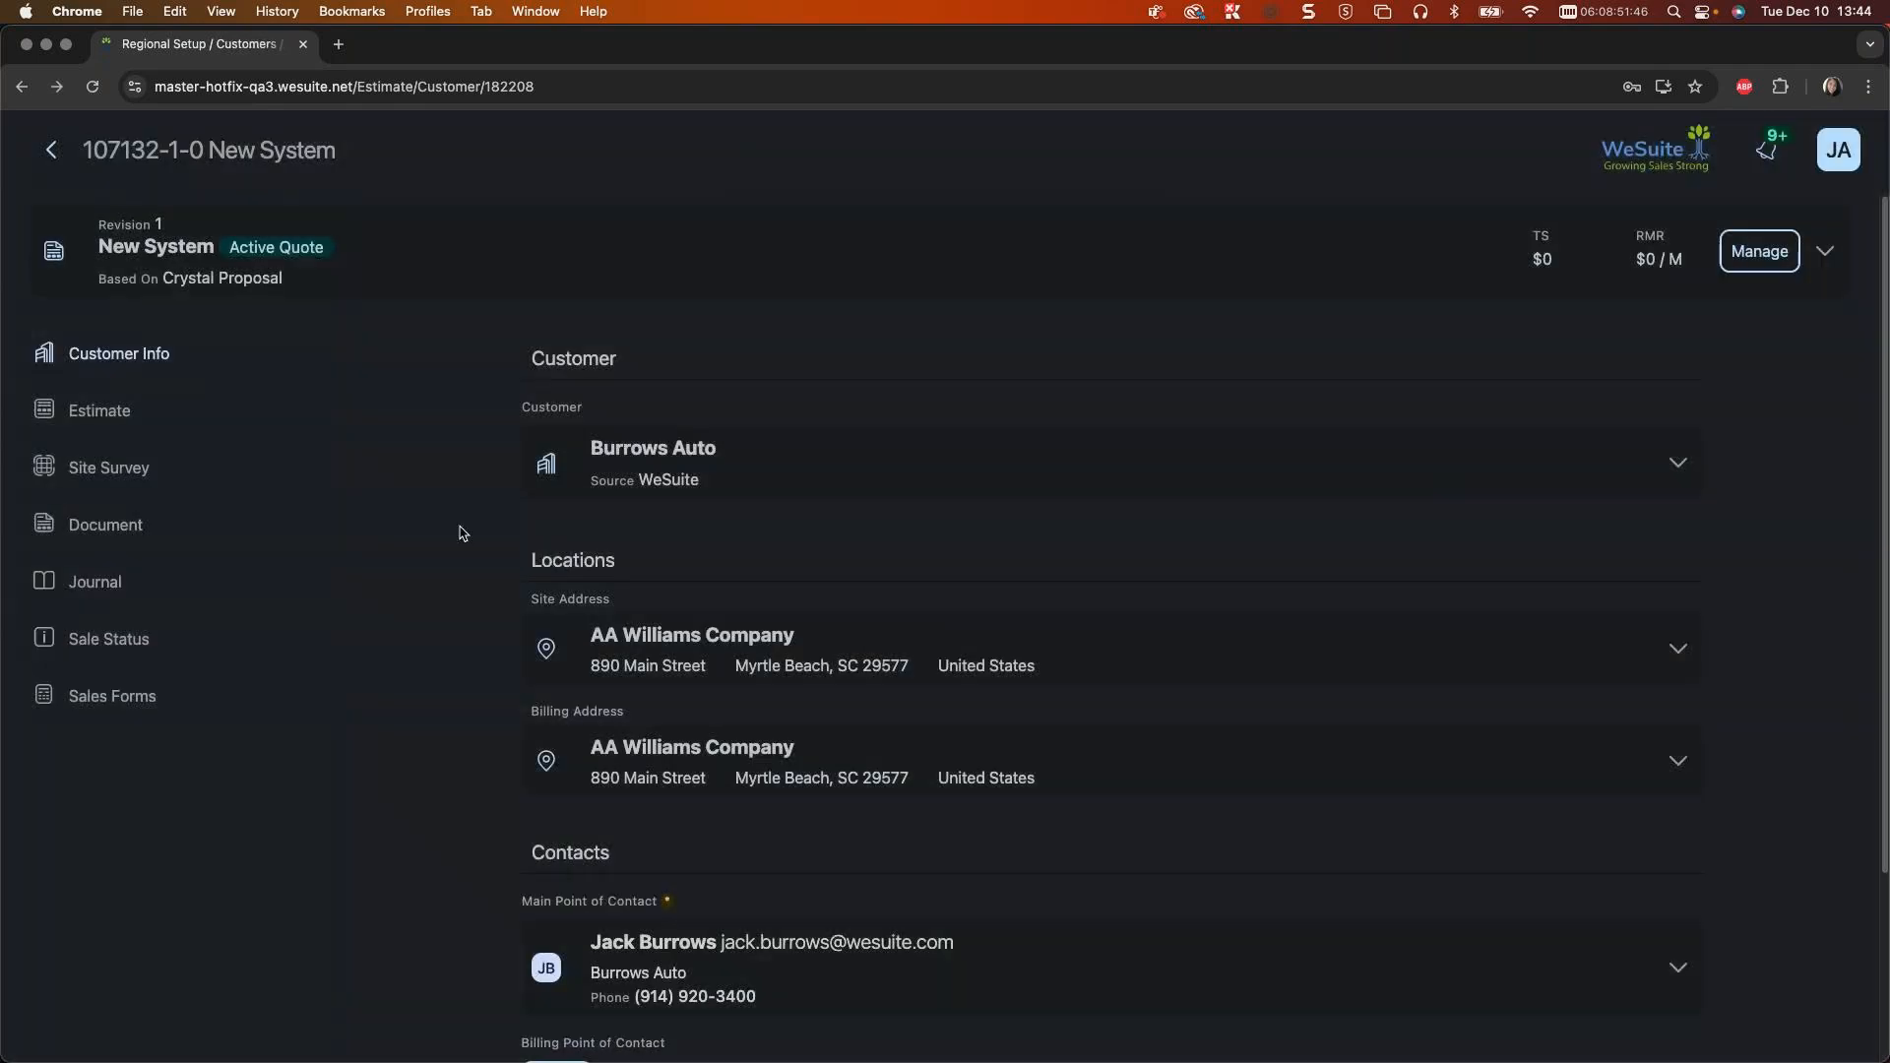
Step: In the New System estimate's Access folder, search the Accounting materials for "card reader"
left_click(89, 414)
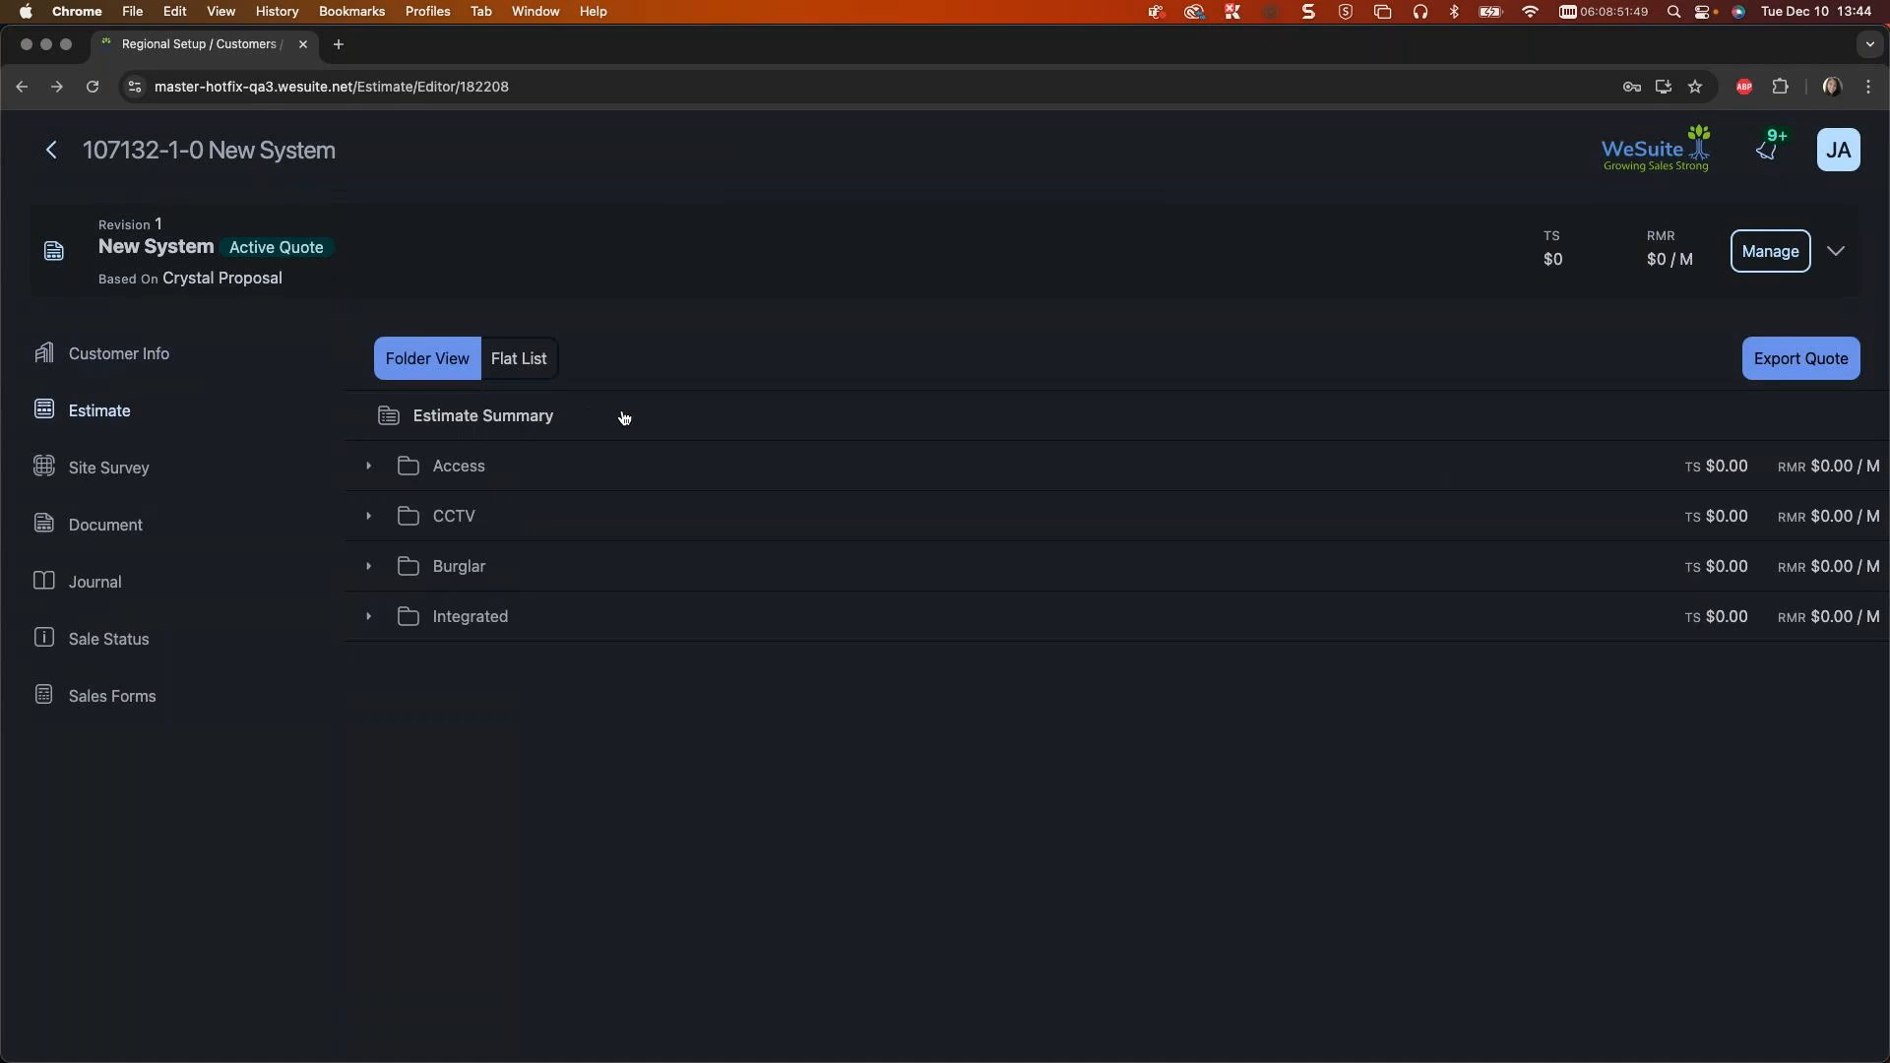
left_click(1375, 502)
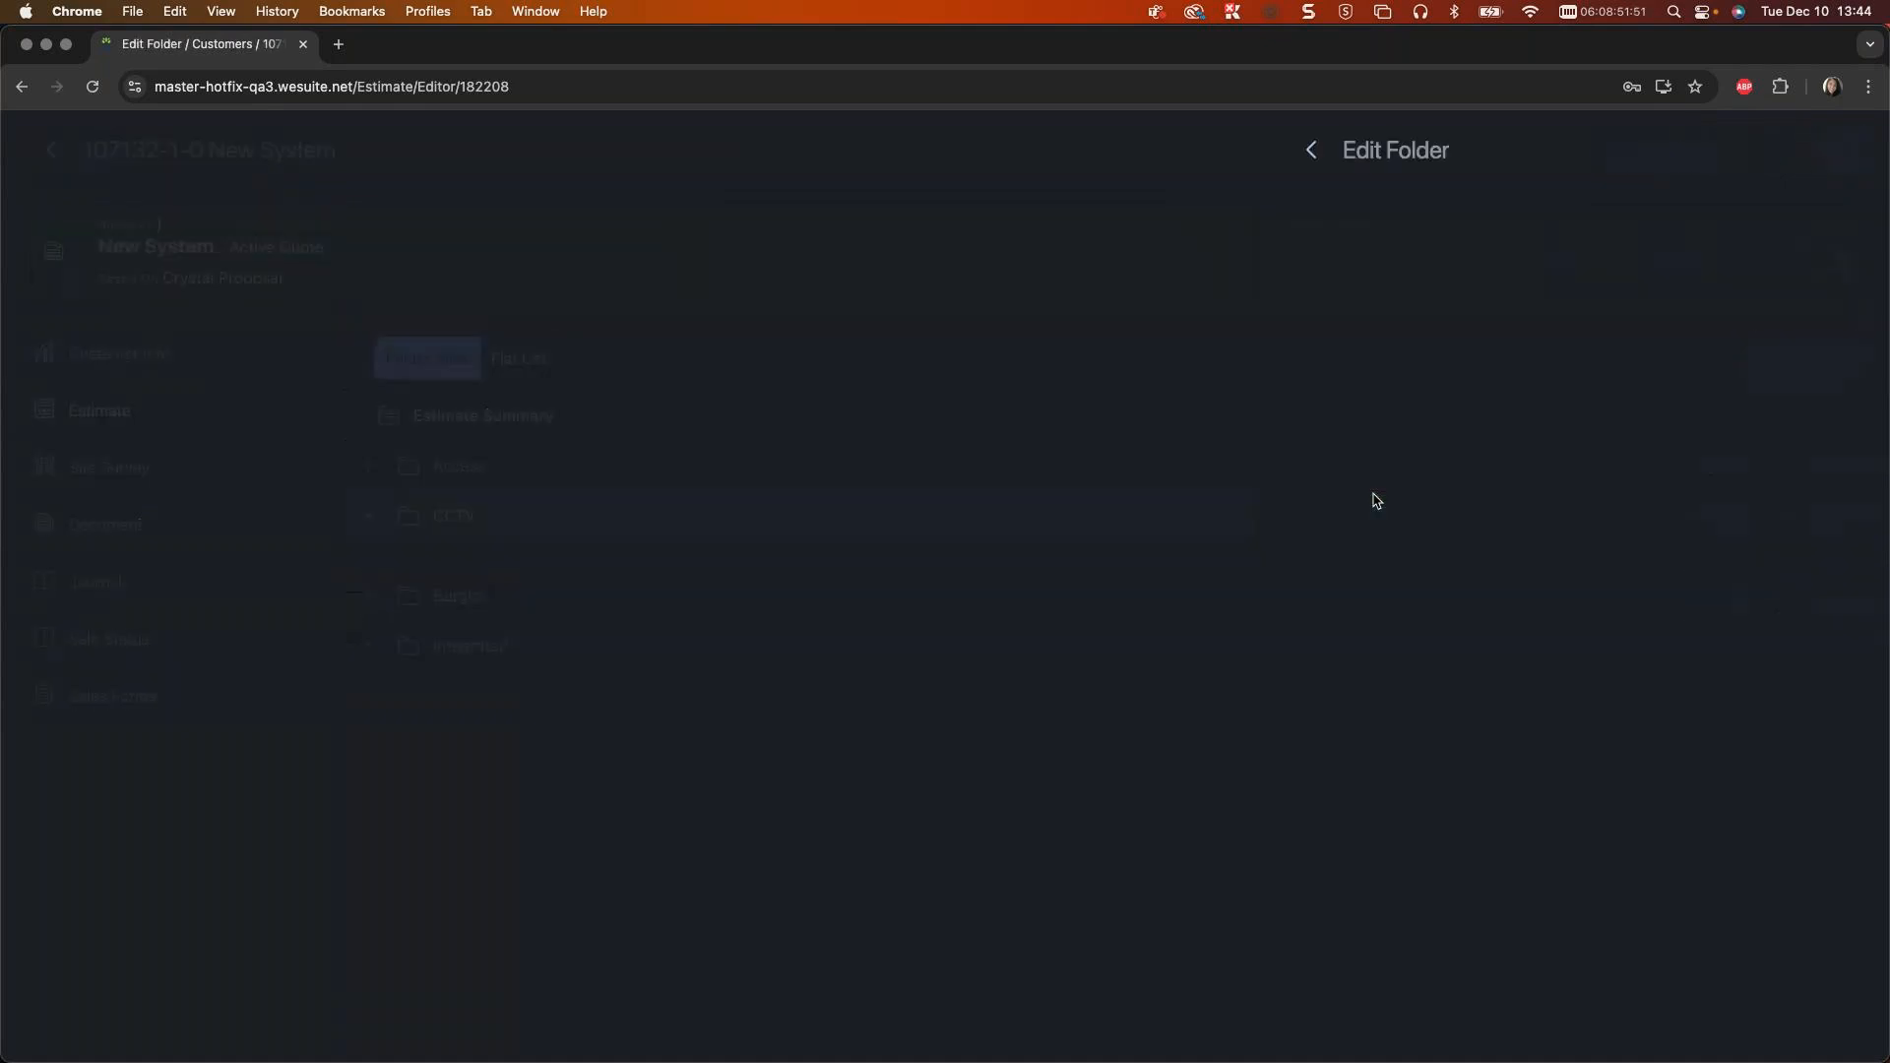
left_click(1309, 149)
left_click(551, 466)
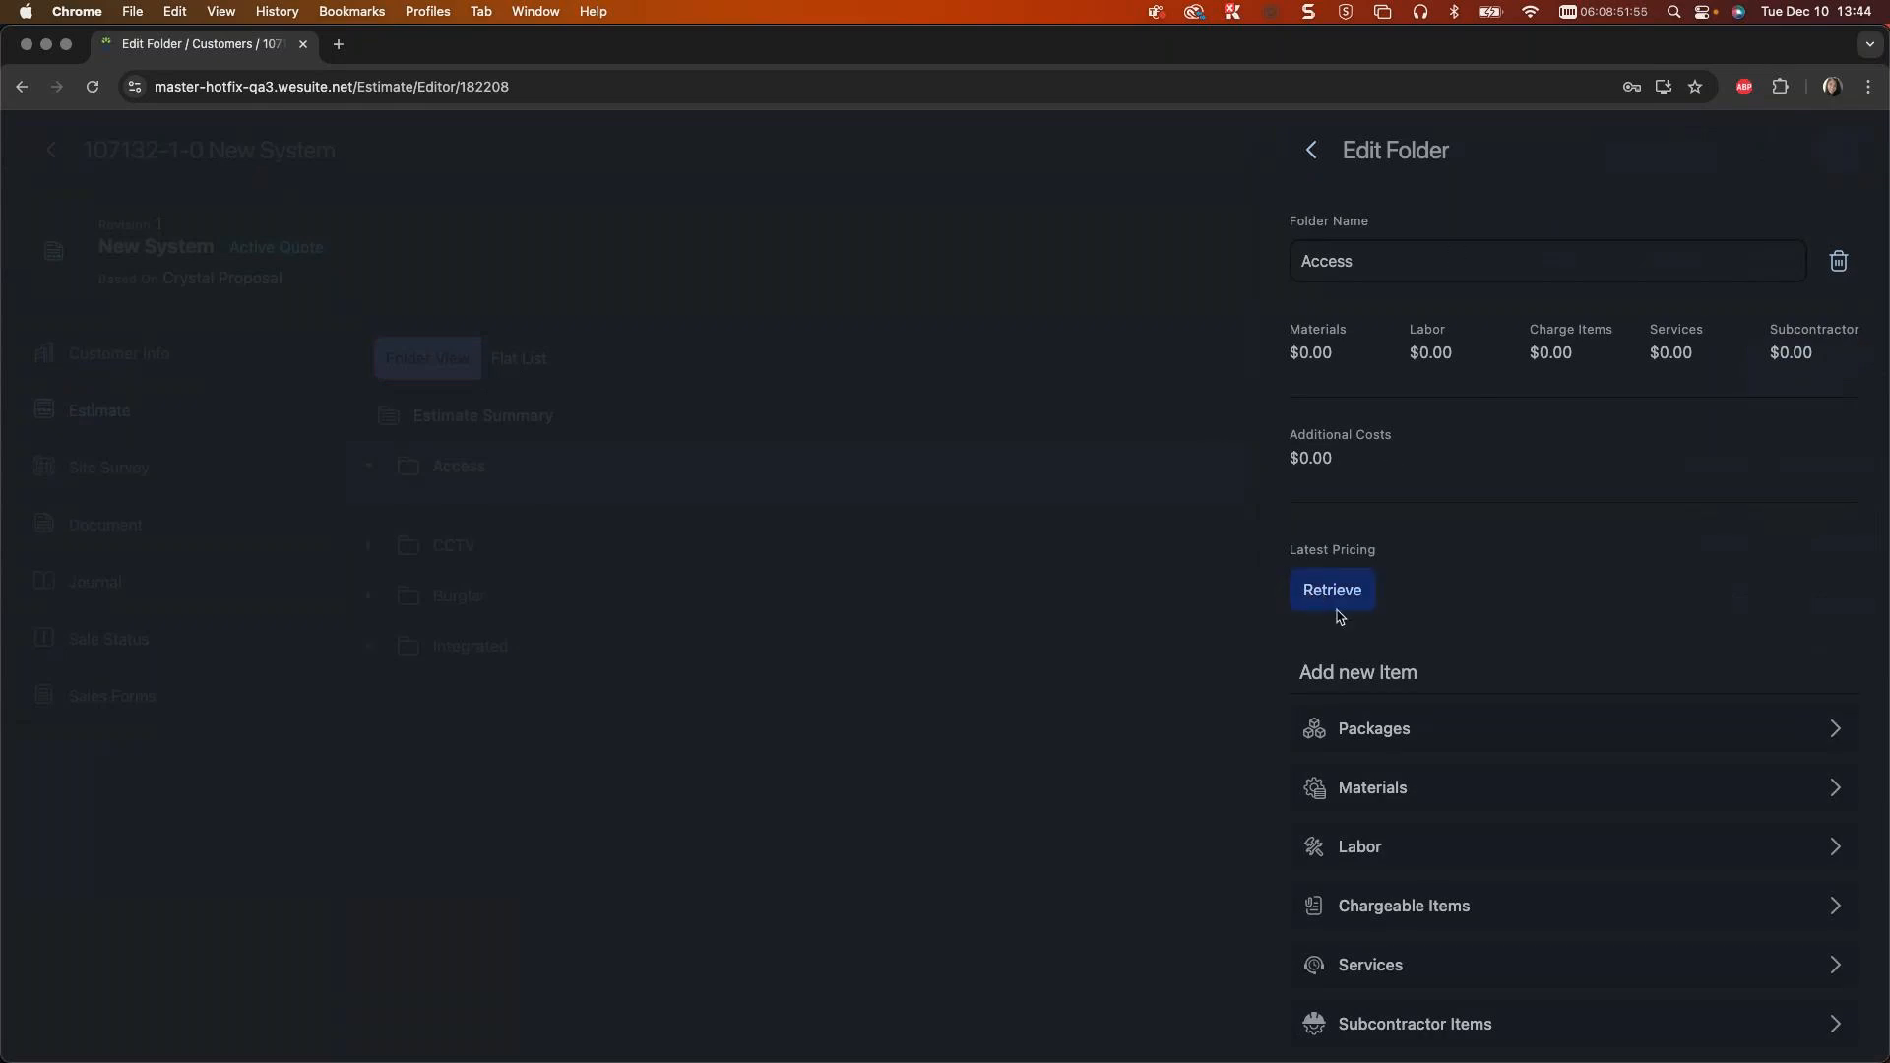
left_click(1444, 793)
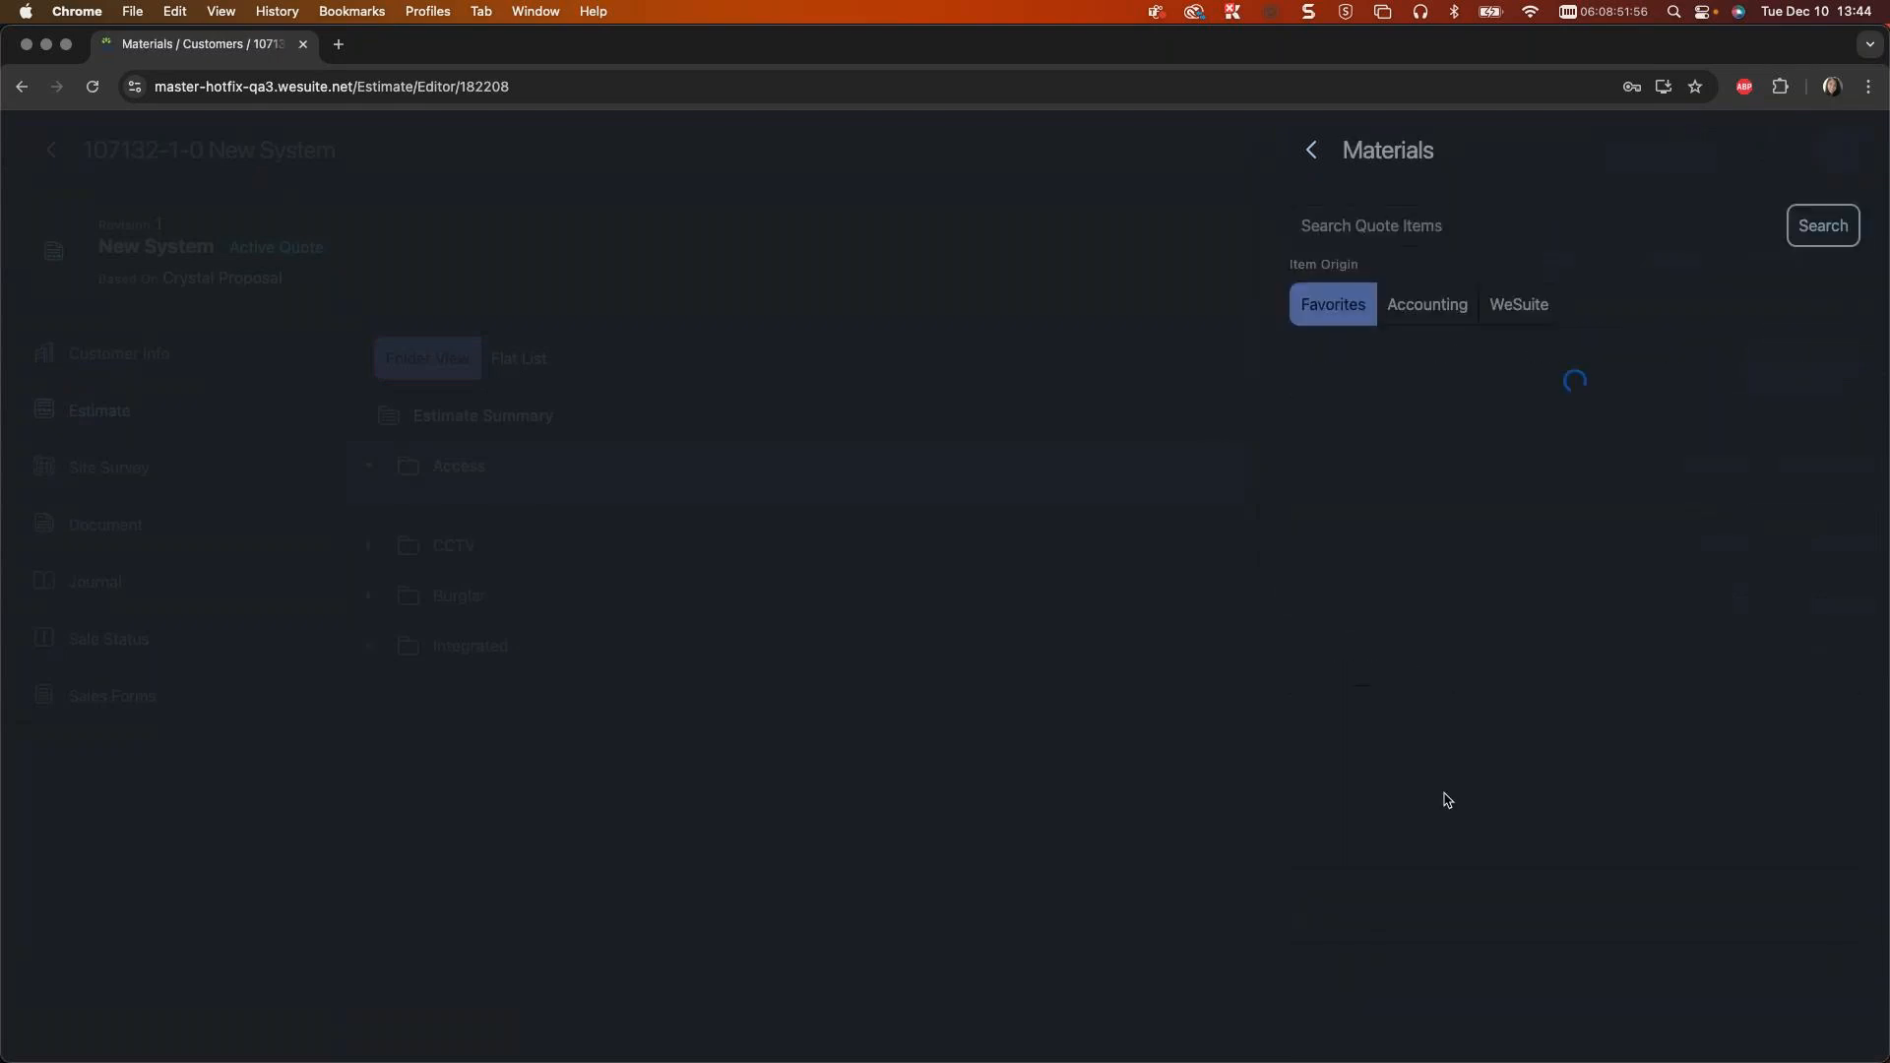
left_click(1430, 304)
left_click(1422, 226)
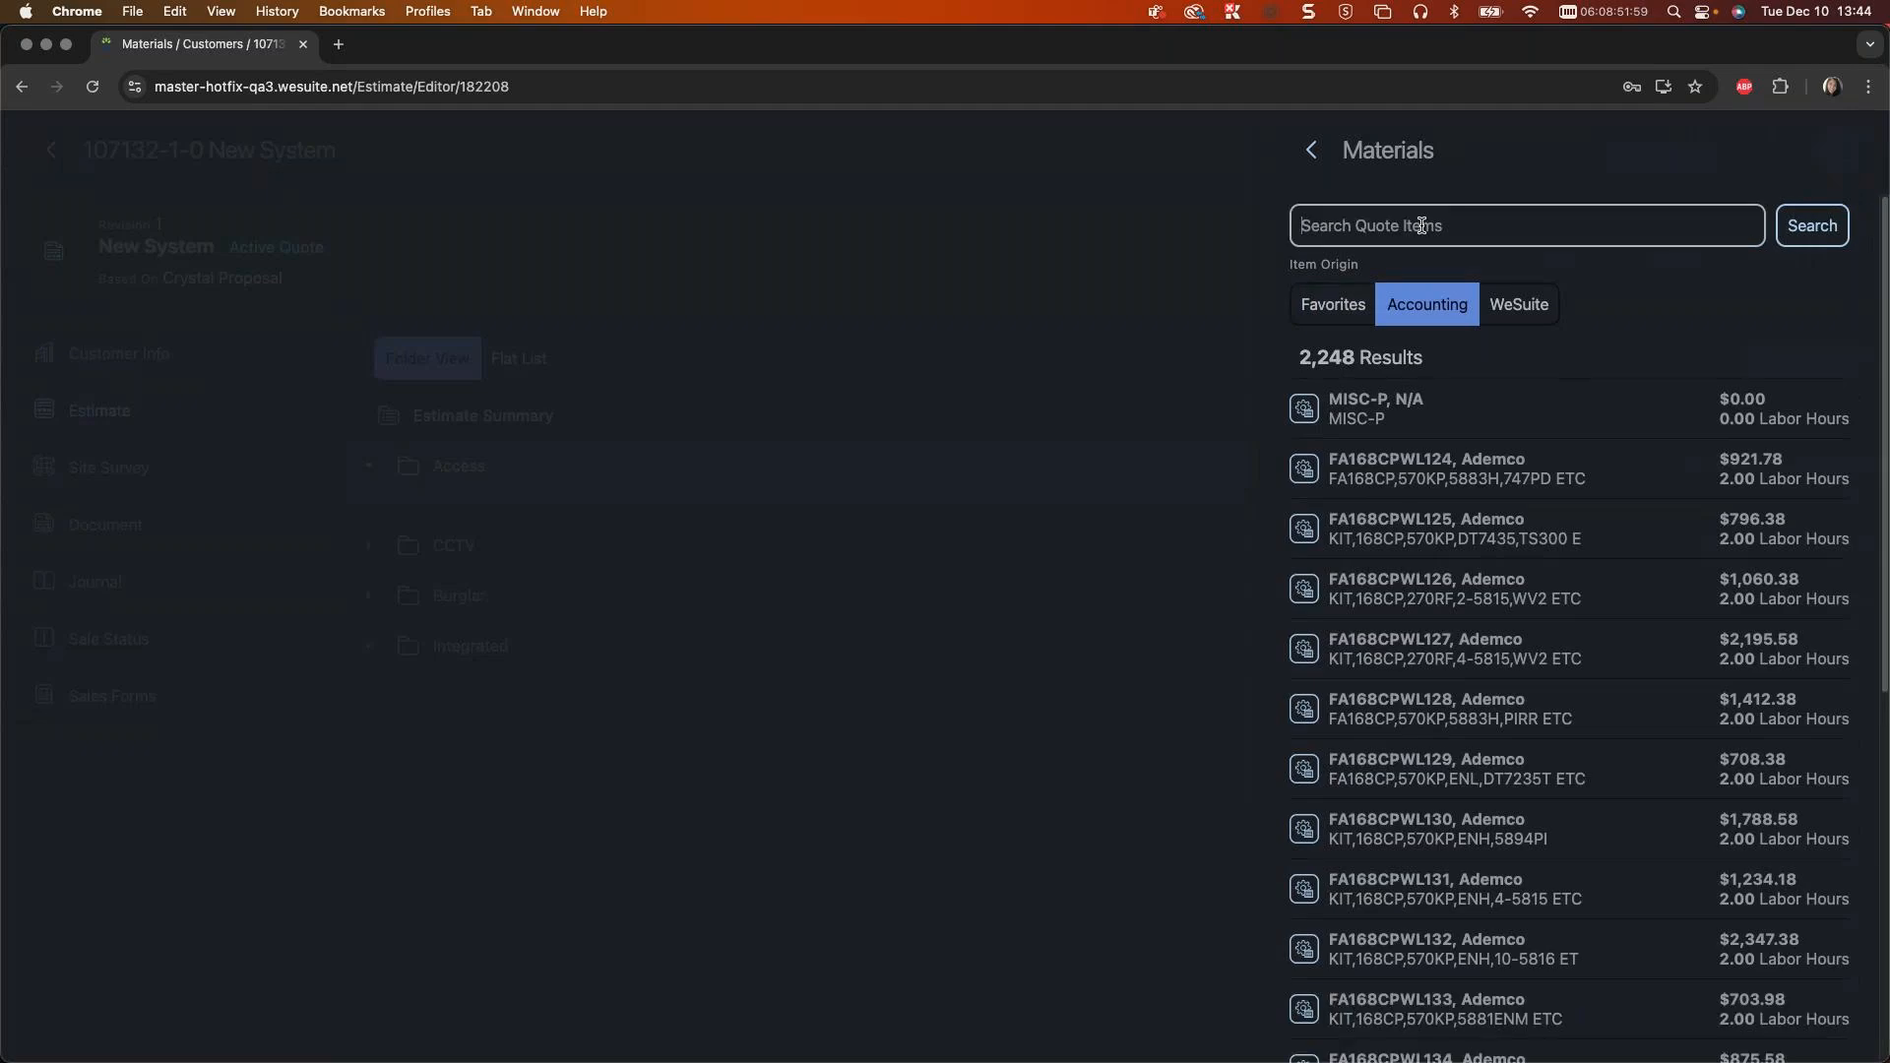
type("card reader")
left_click(1809, 227)
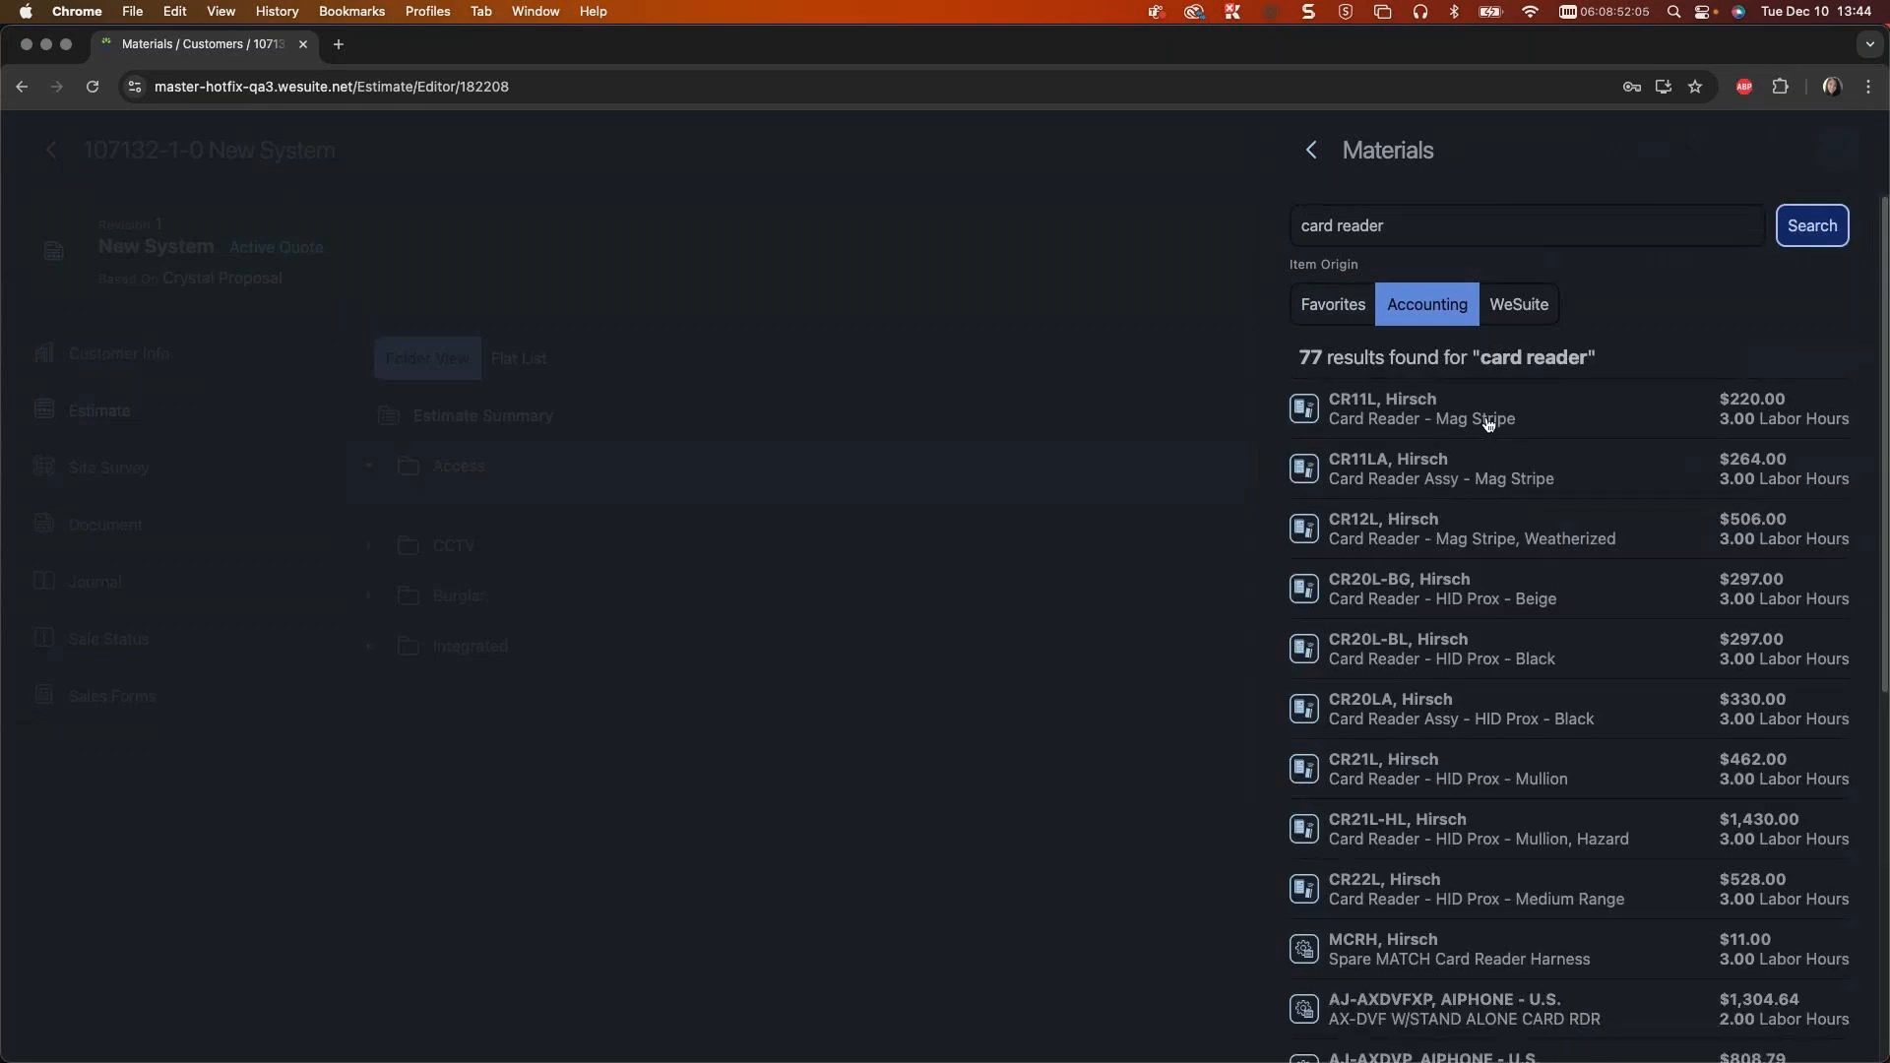
Step: Add the Hirsch CR11L Card Reader - Mag Stripe to the Access folder with quantity 300 and return to the estimate
left_click(1486, 424)
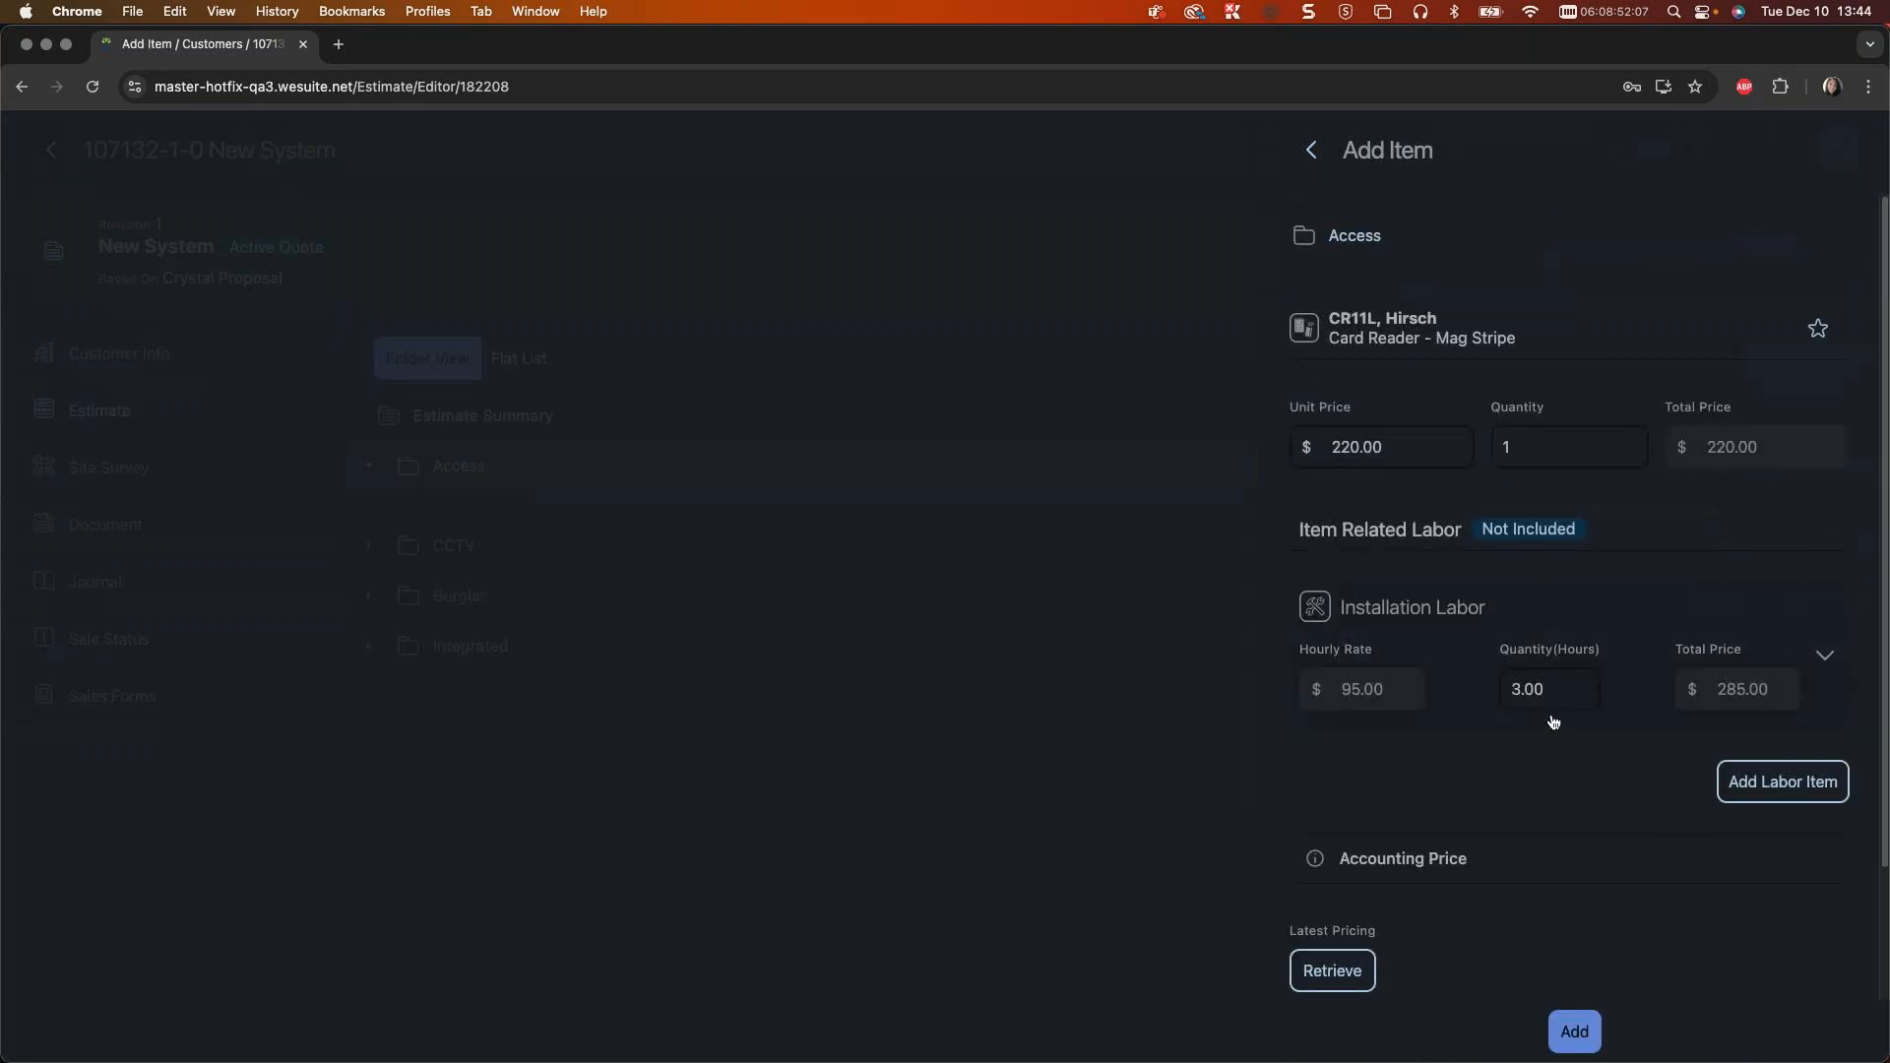
left_click(1547, 450)
type("300")
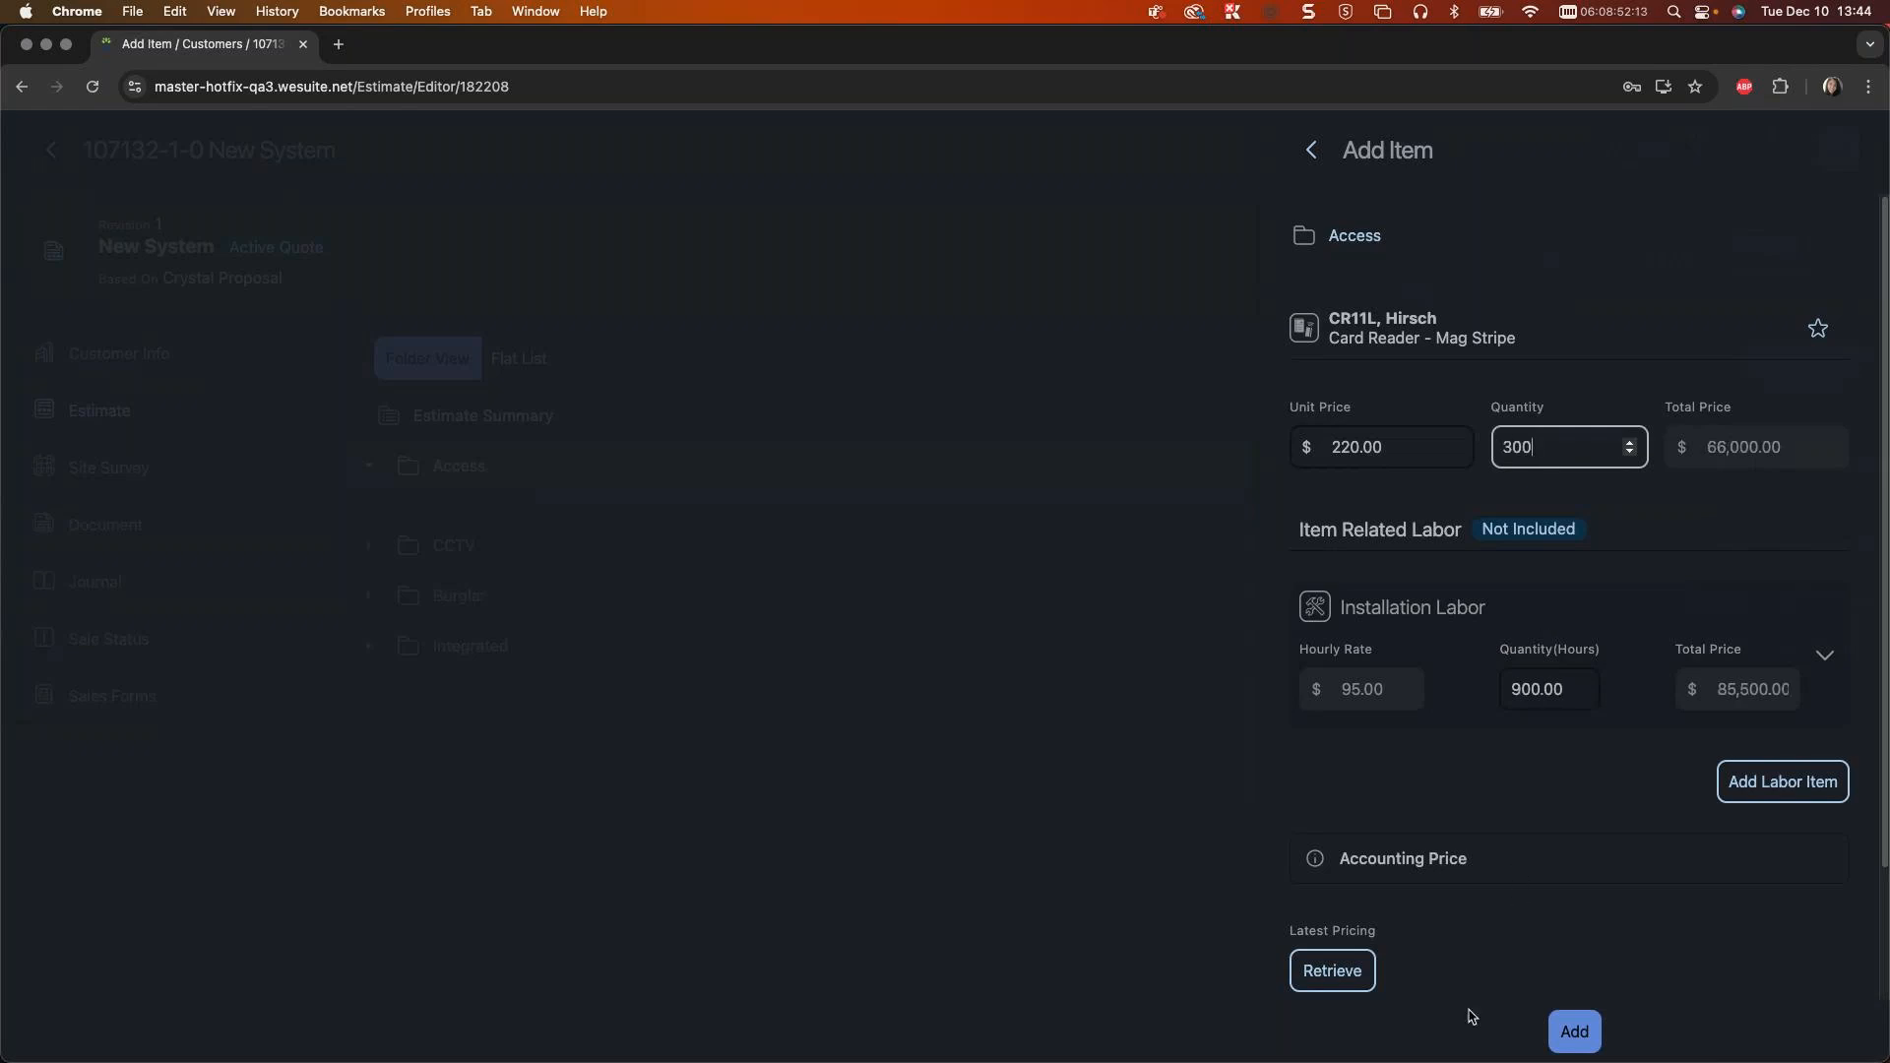
left_click(1572, 1031)
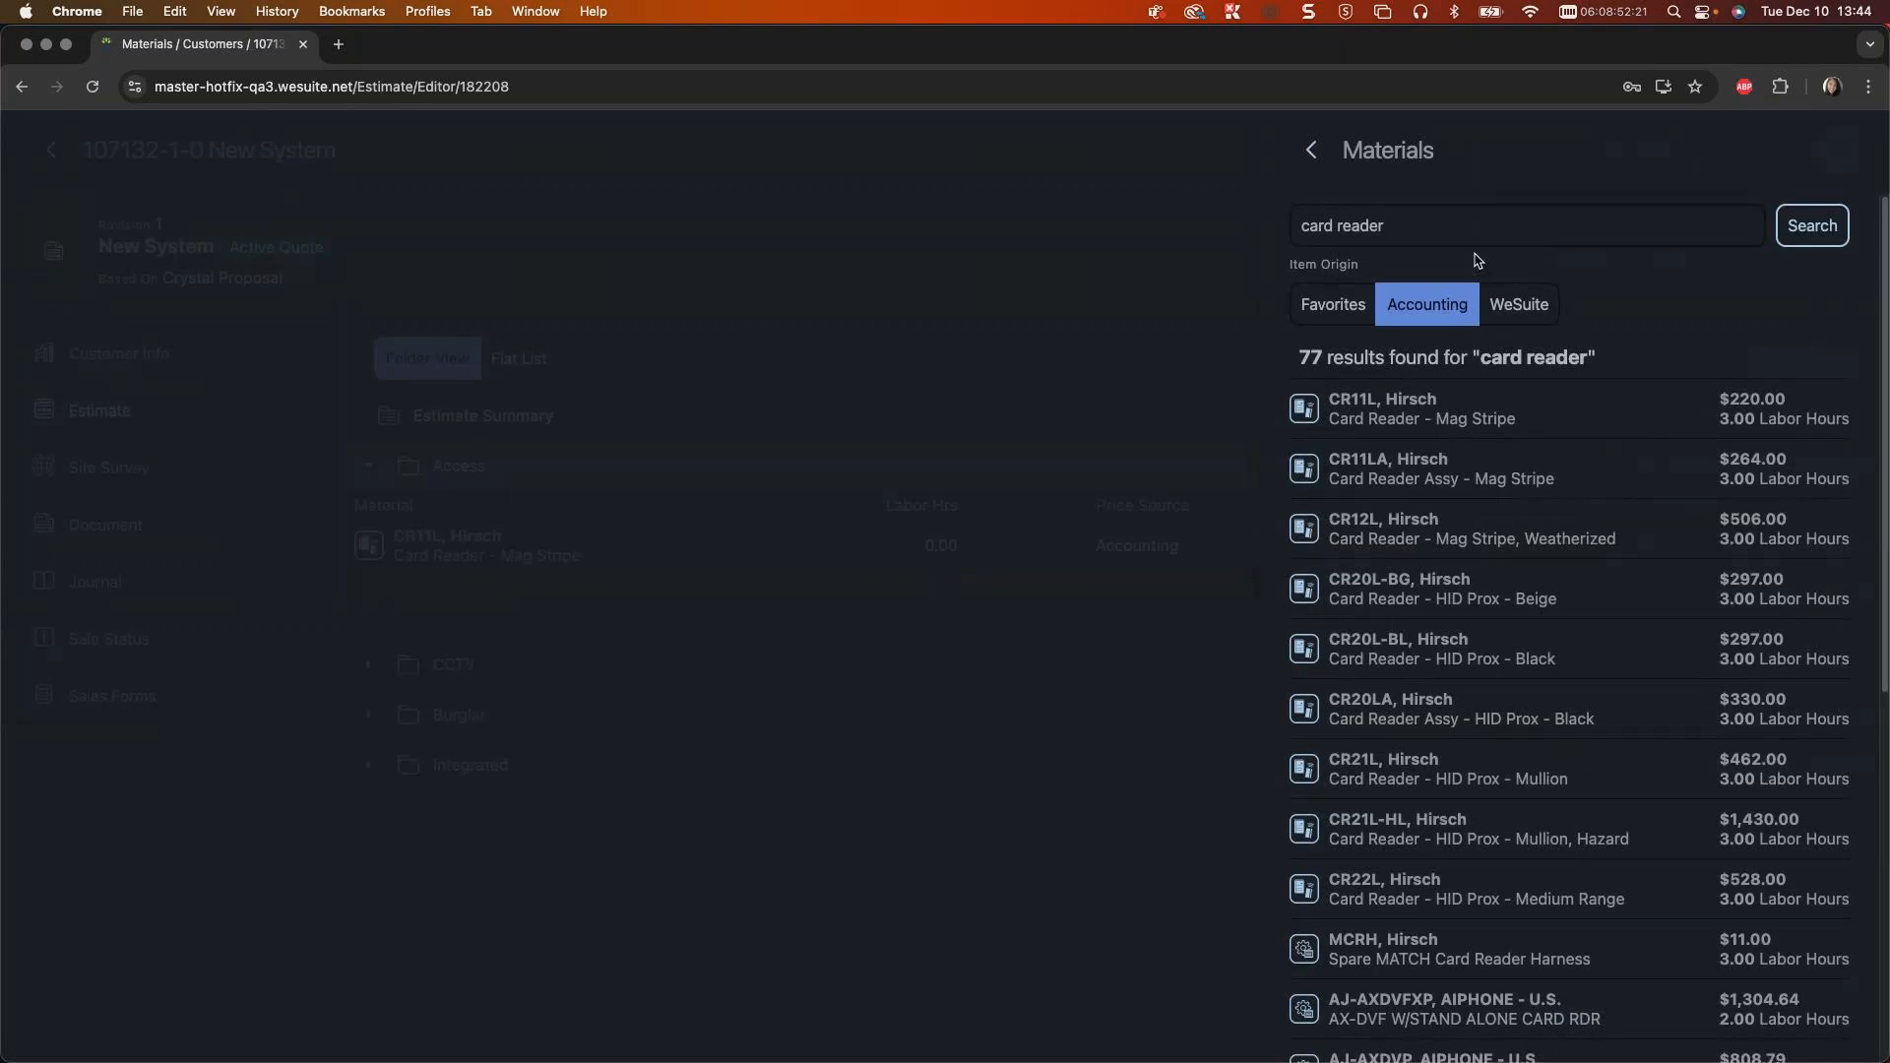
left_click(1311, 153)
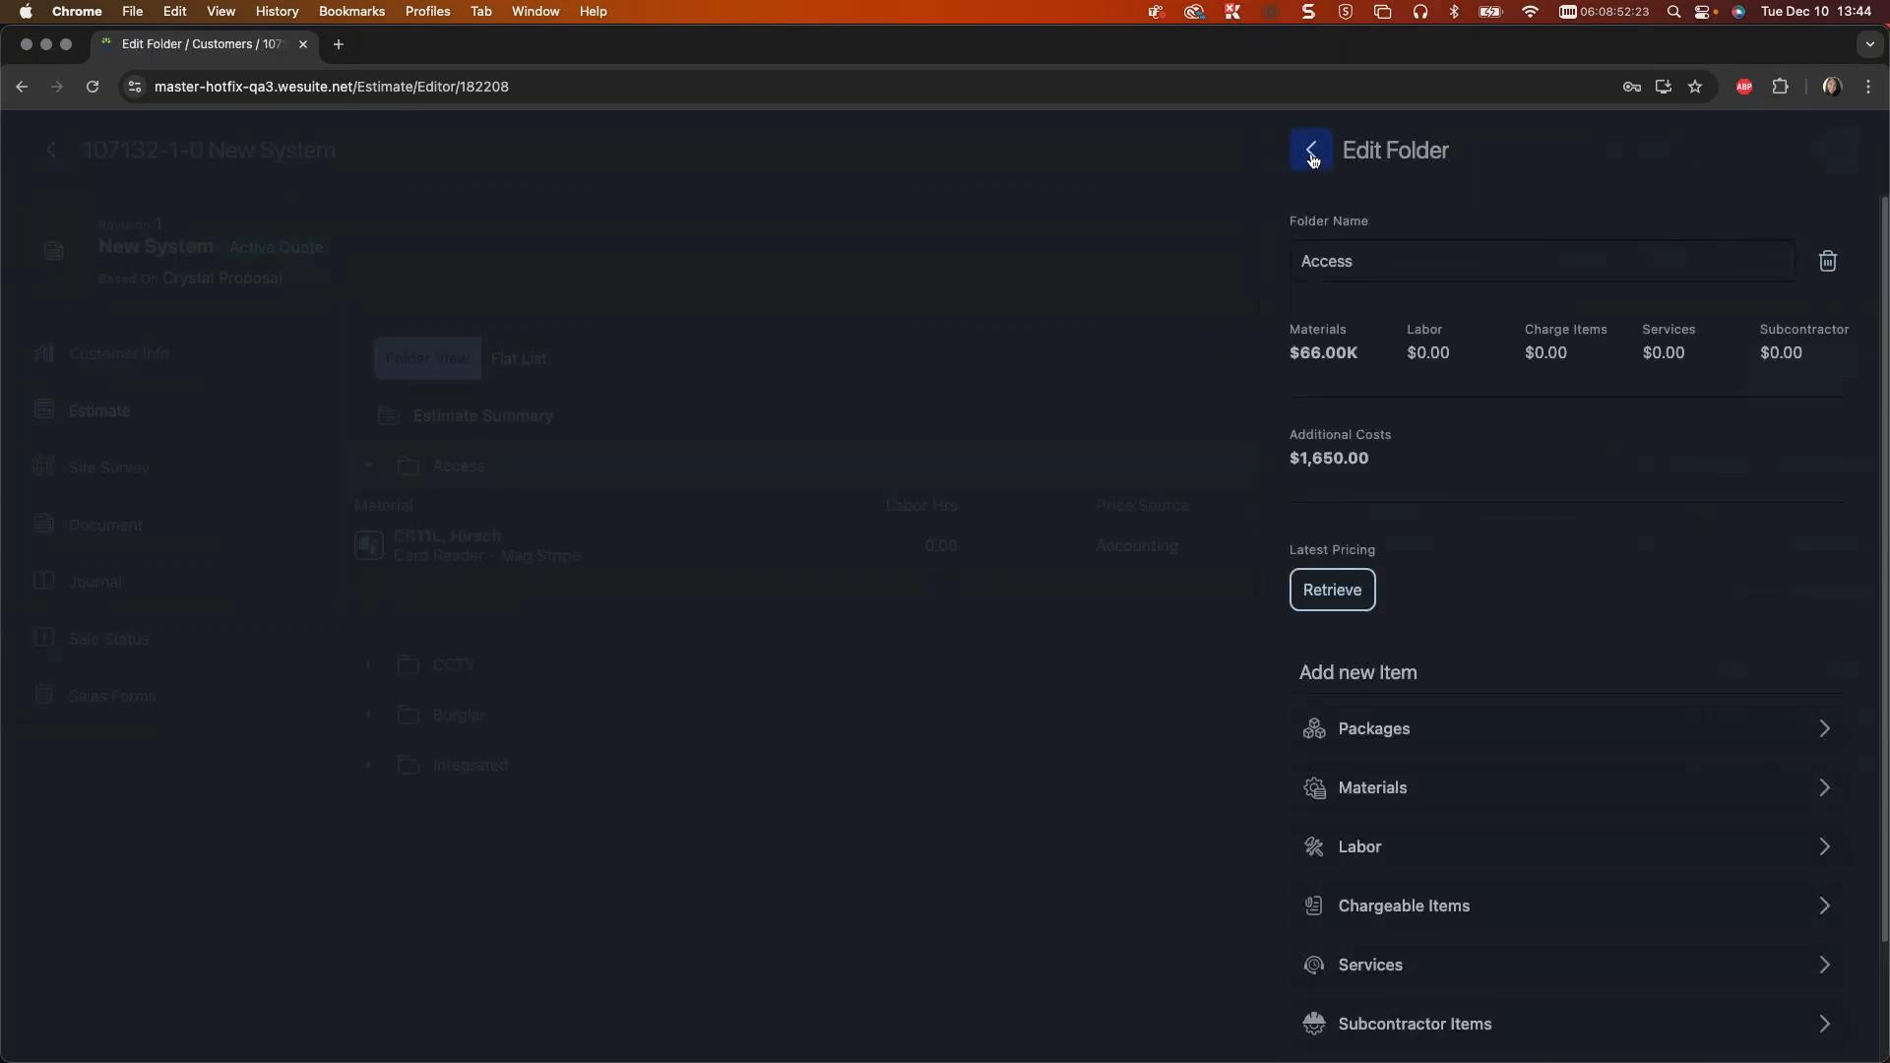
left_click(1311, 158)
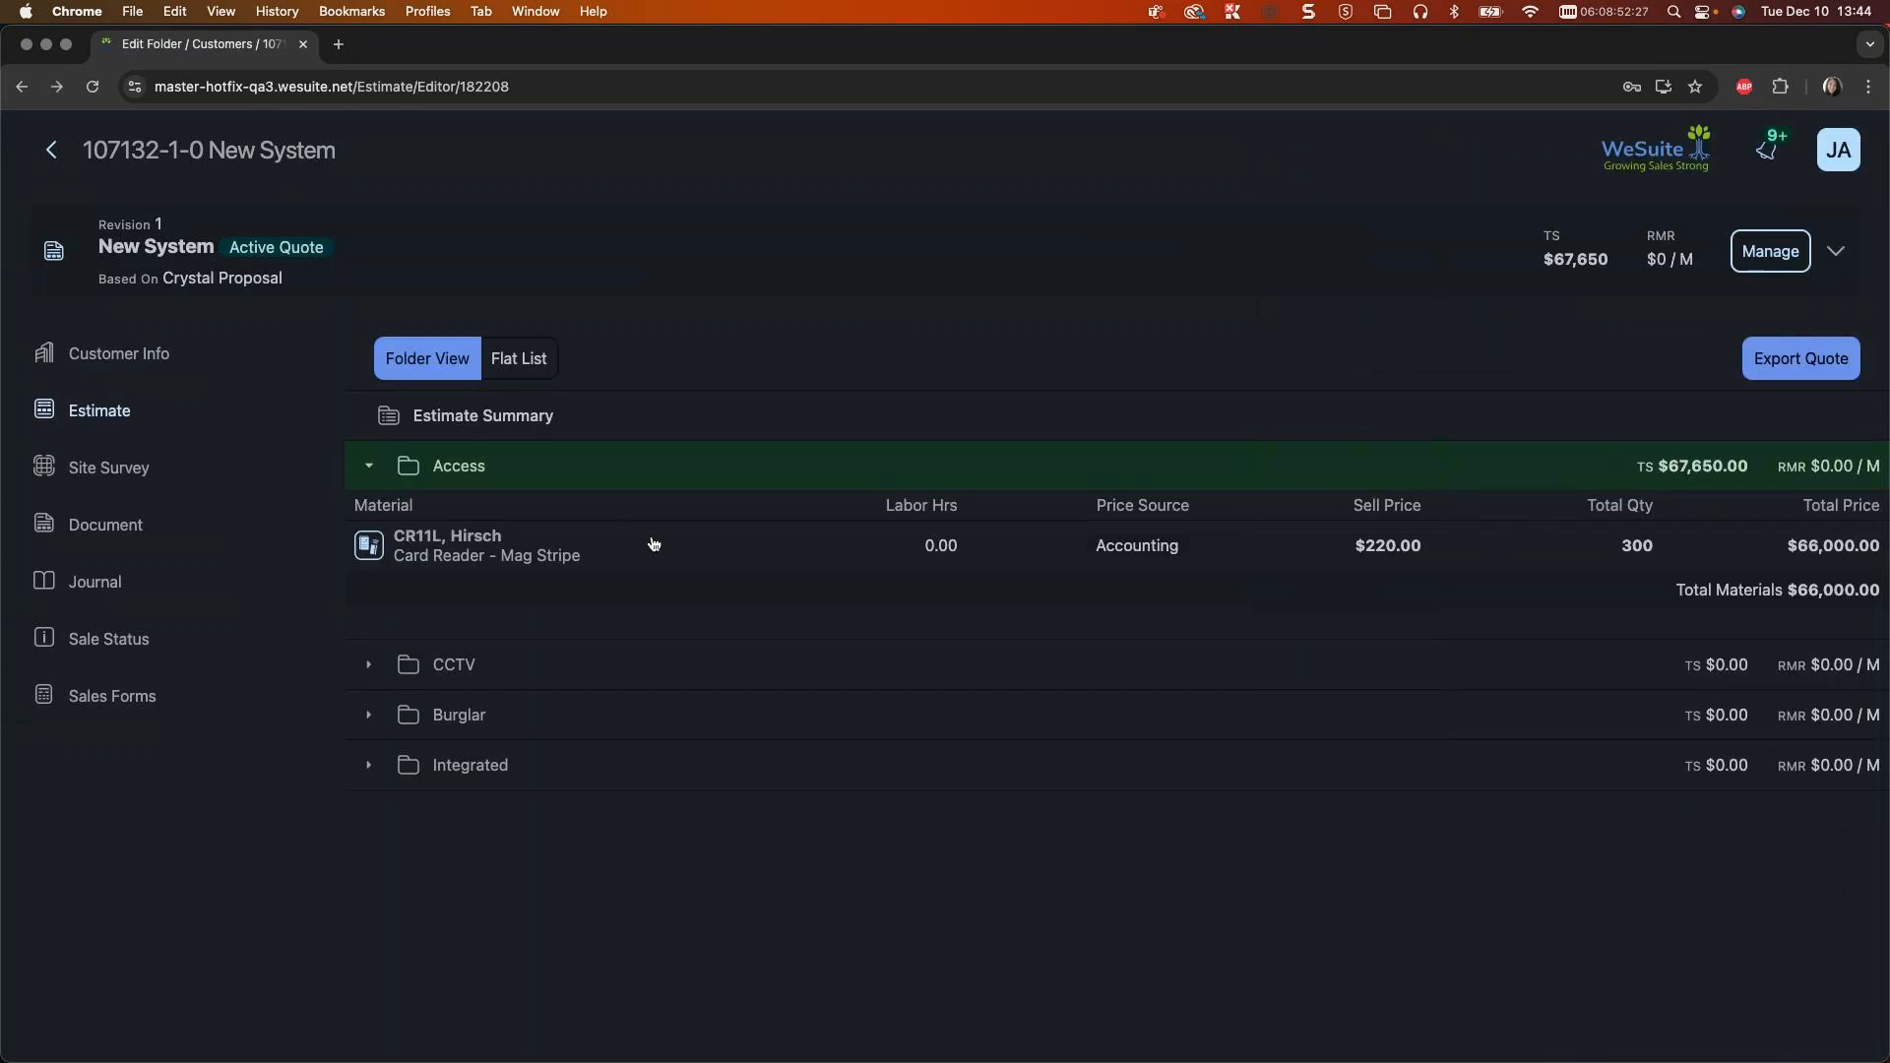
Step: Check the approval details in the New System estimate's sale status
left_click(83, 650)
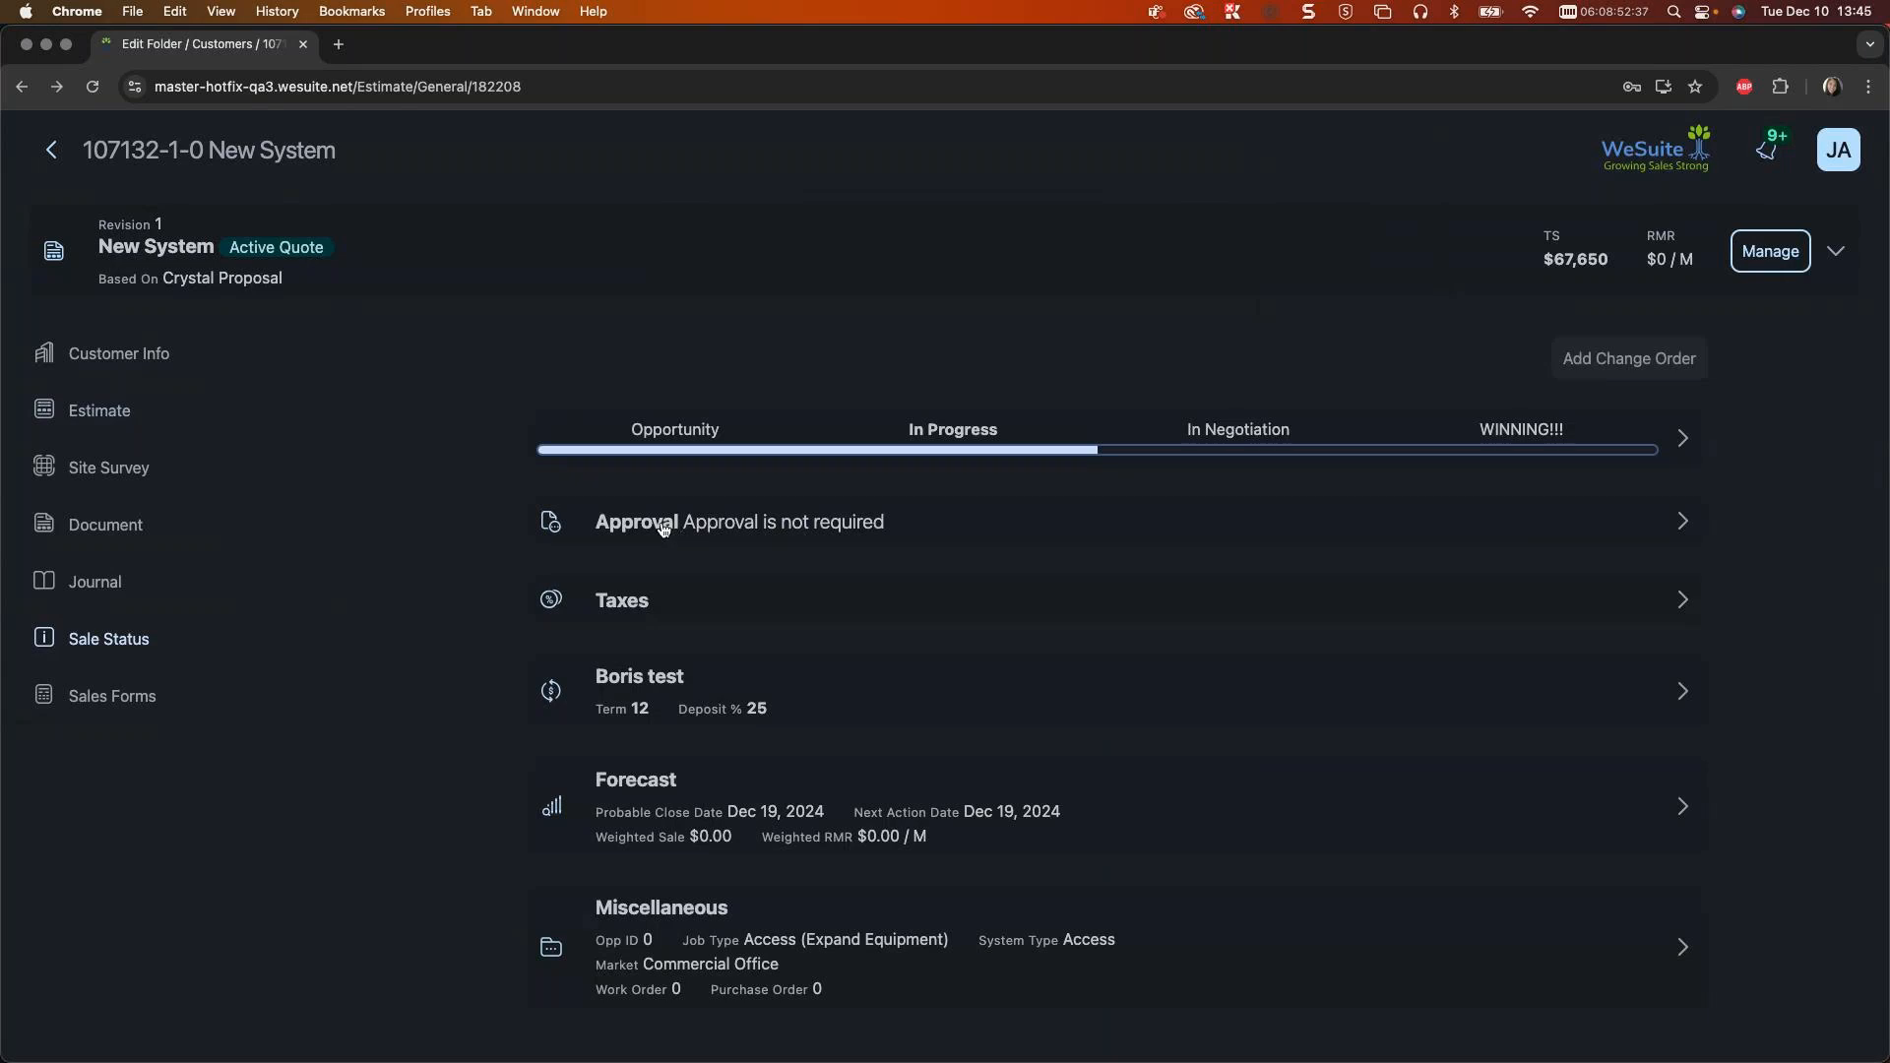
left_click(882, 529)
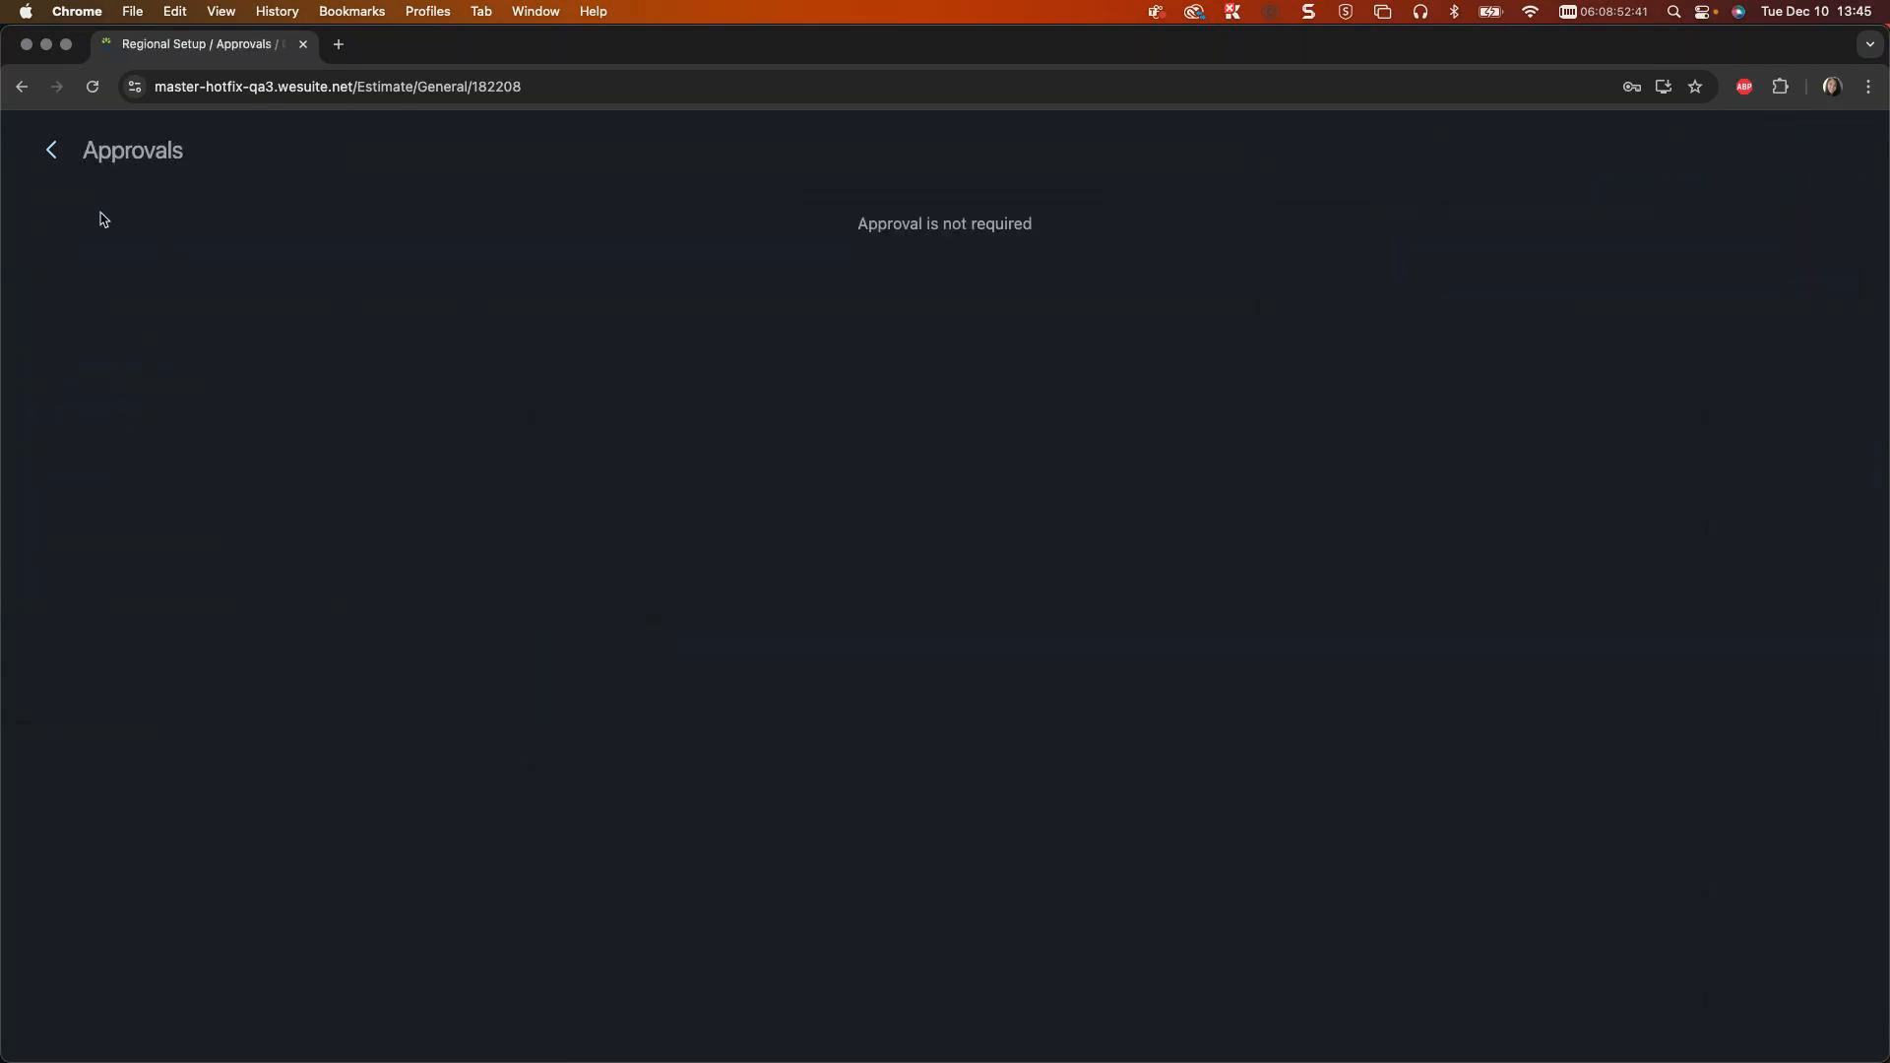
left_click(51, 150)
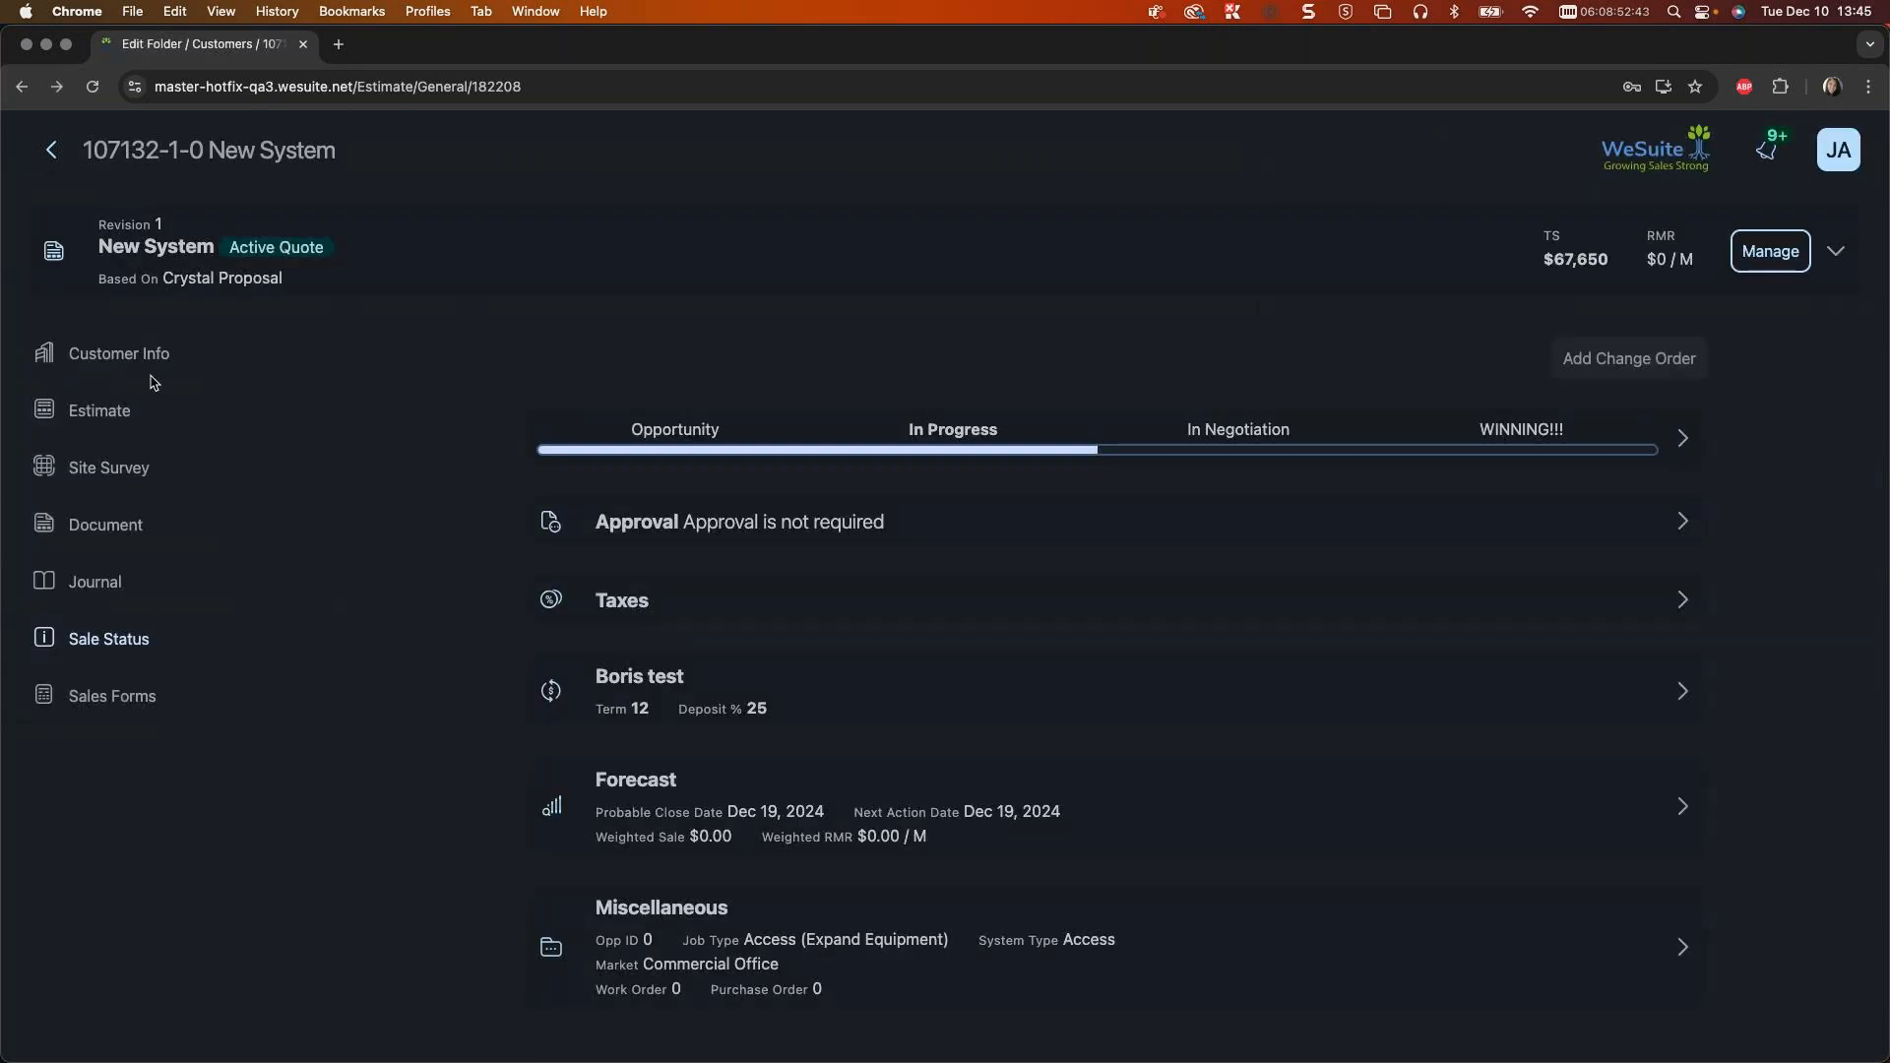
Step: Add Program Management labor to the Access folder with 10 additional hours at an hourly rate of $300
left_click(123, 413)
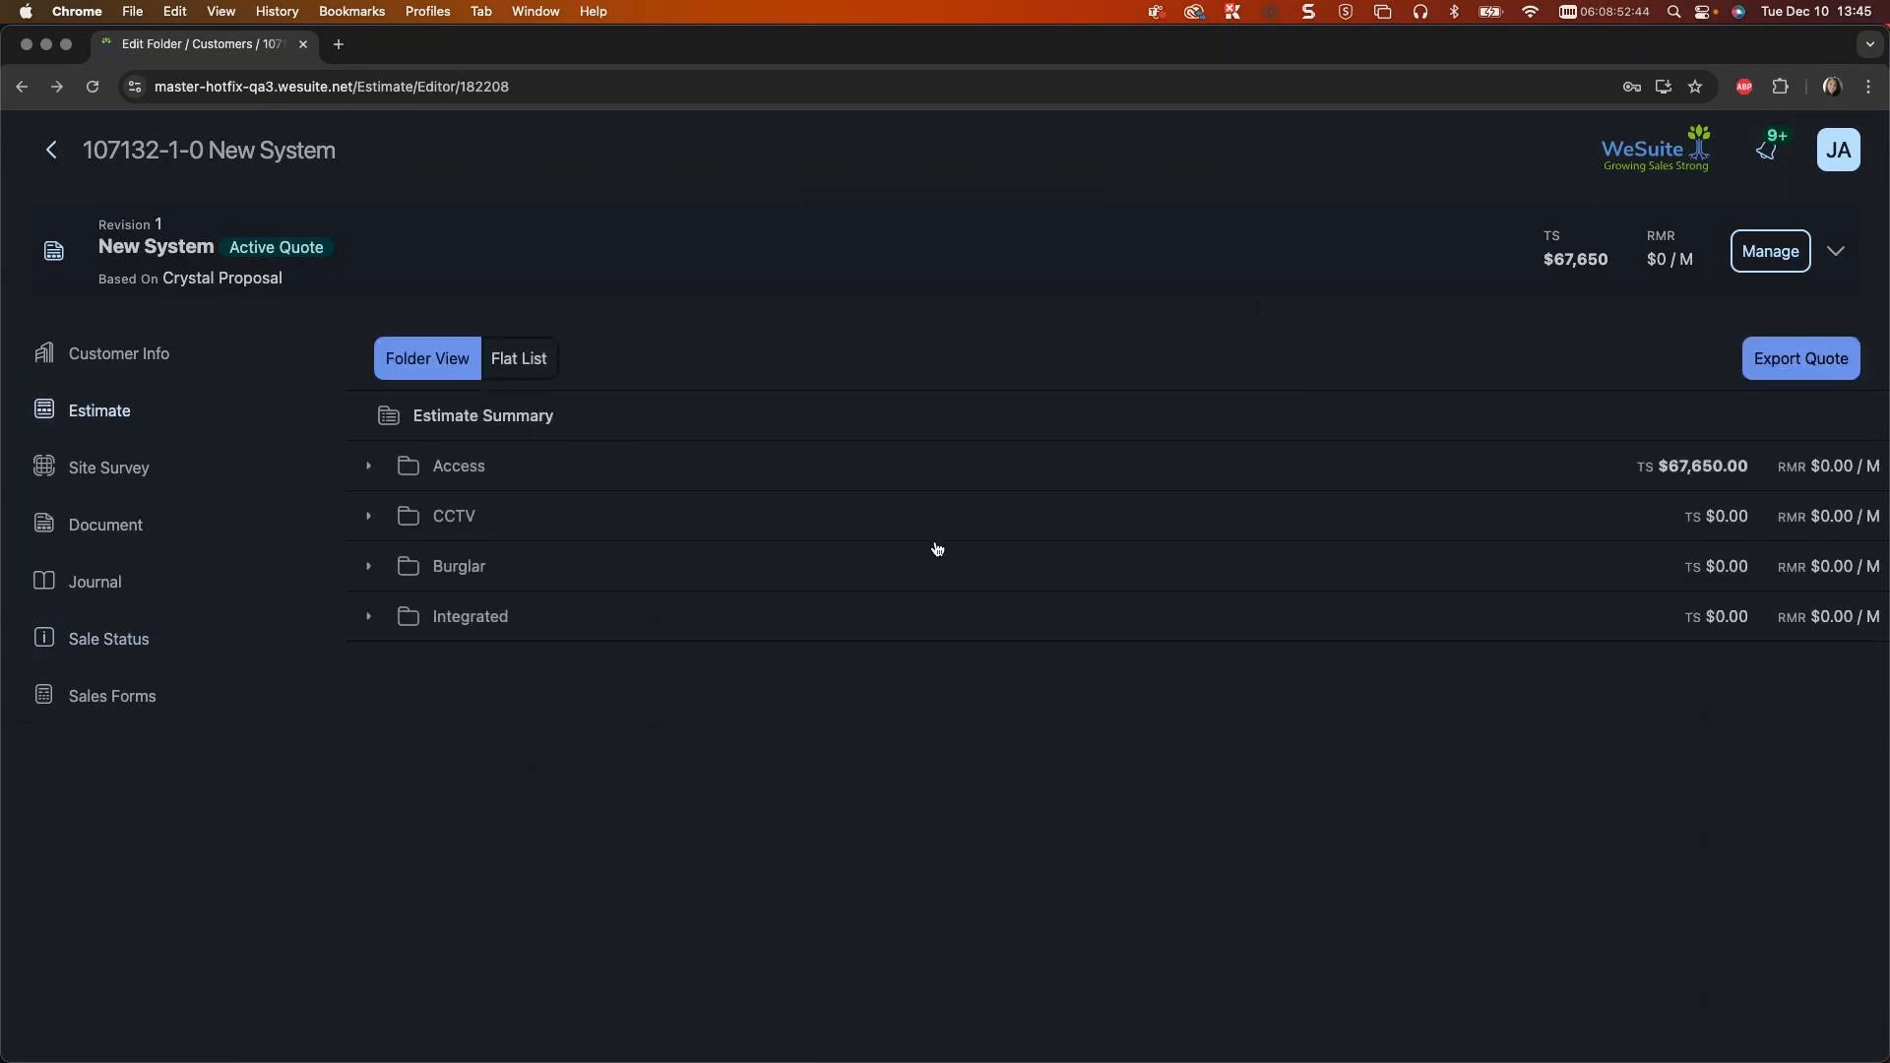
left_click(466, 476)
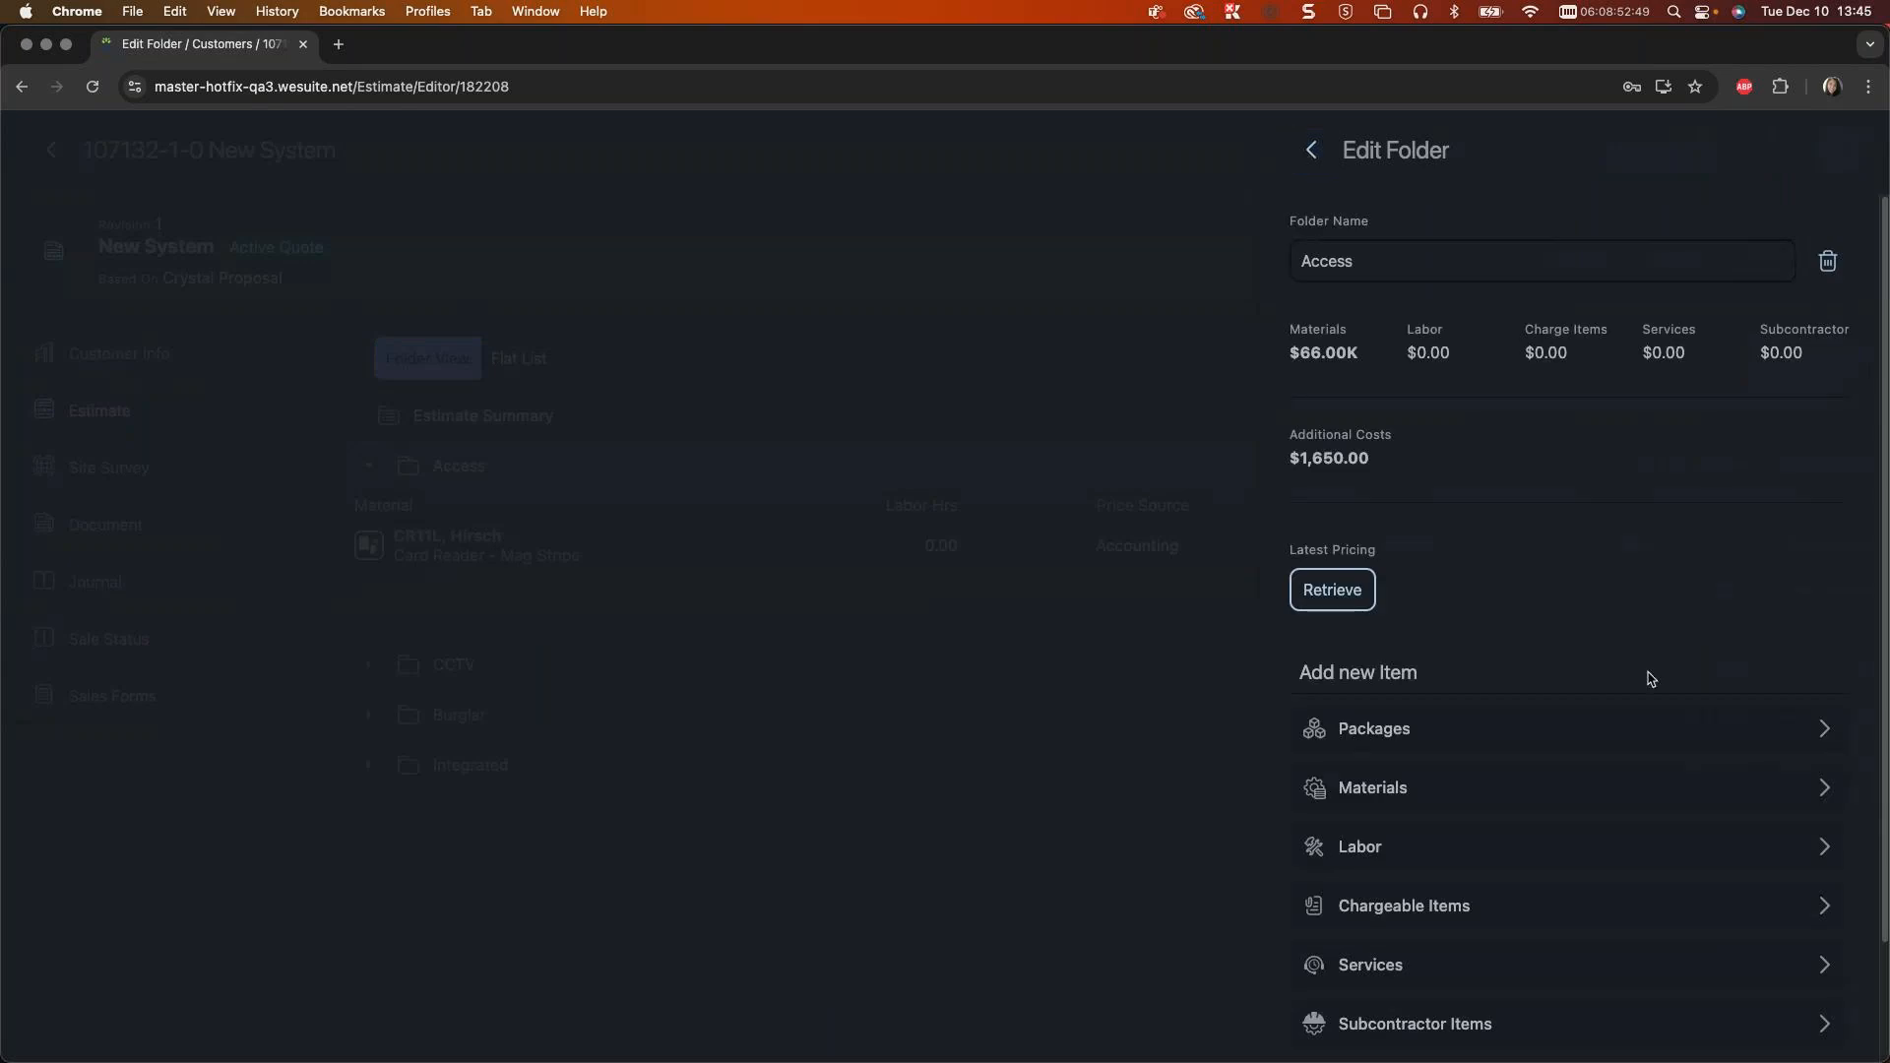
left_click(1590, 852)
left_click(1474, 608)
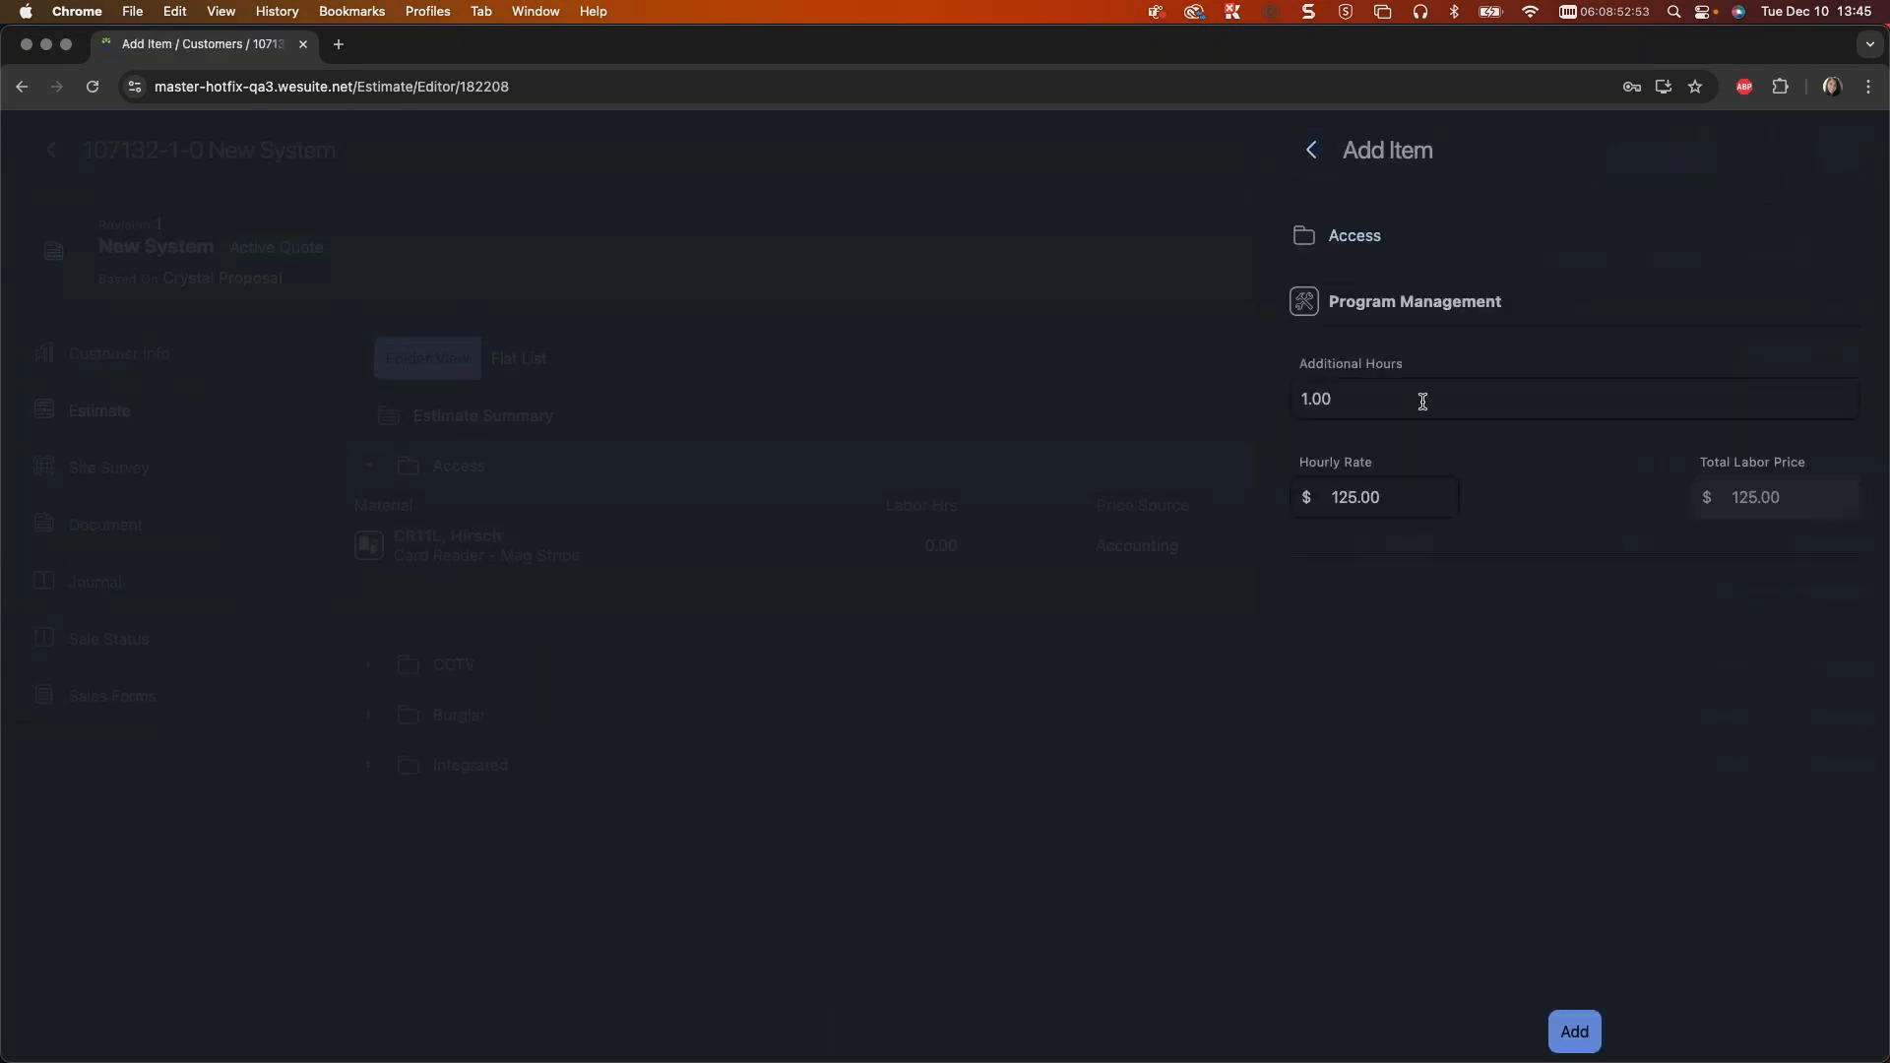
left_click(1395, 495)
double_click(1395, 495)
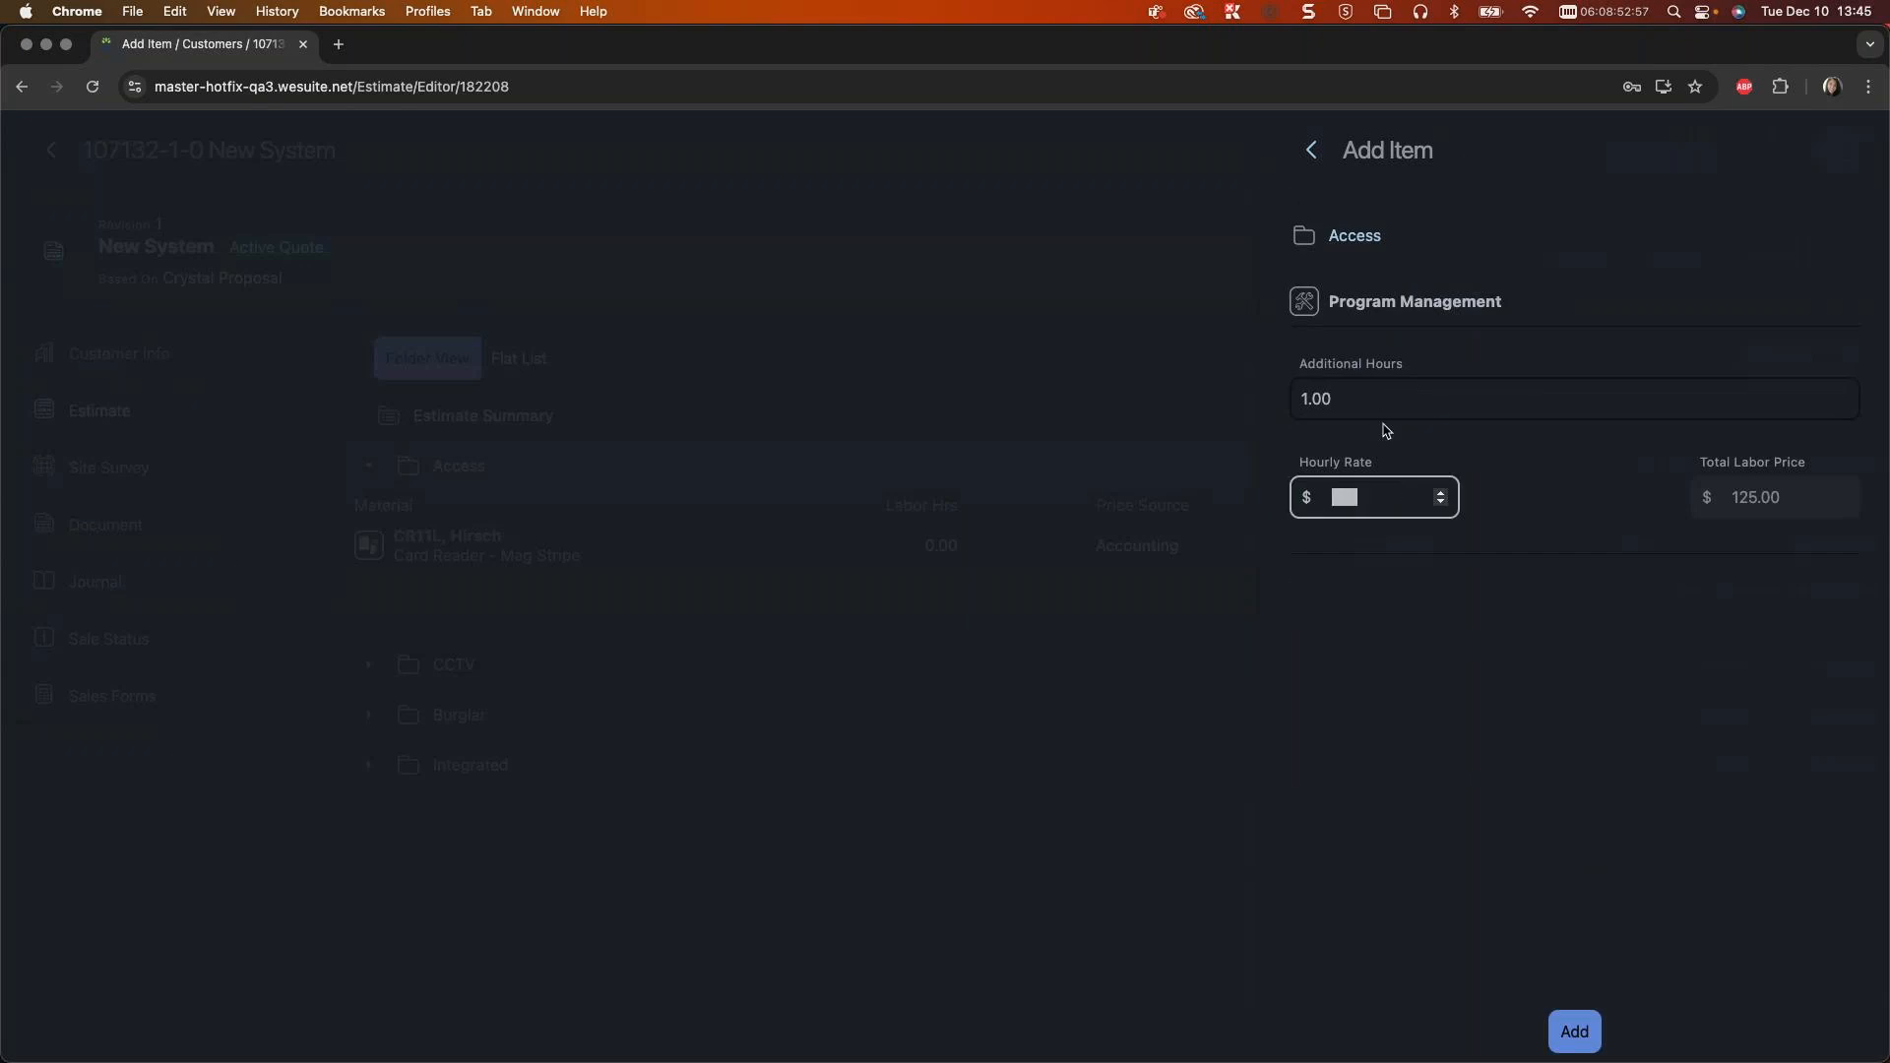
type("300")
left_click(1359, 401)
type("0")
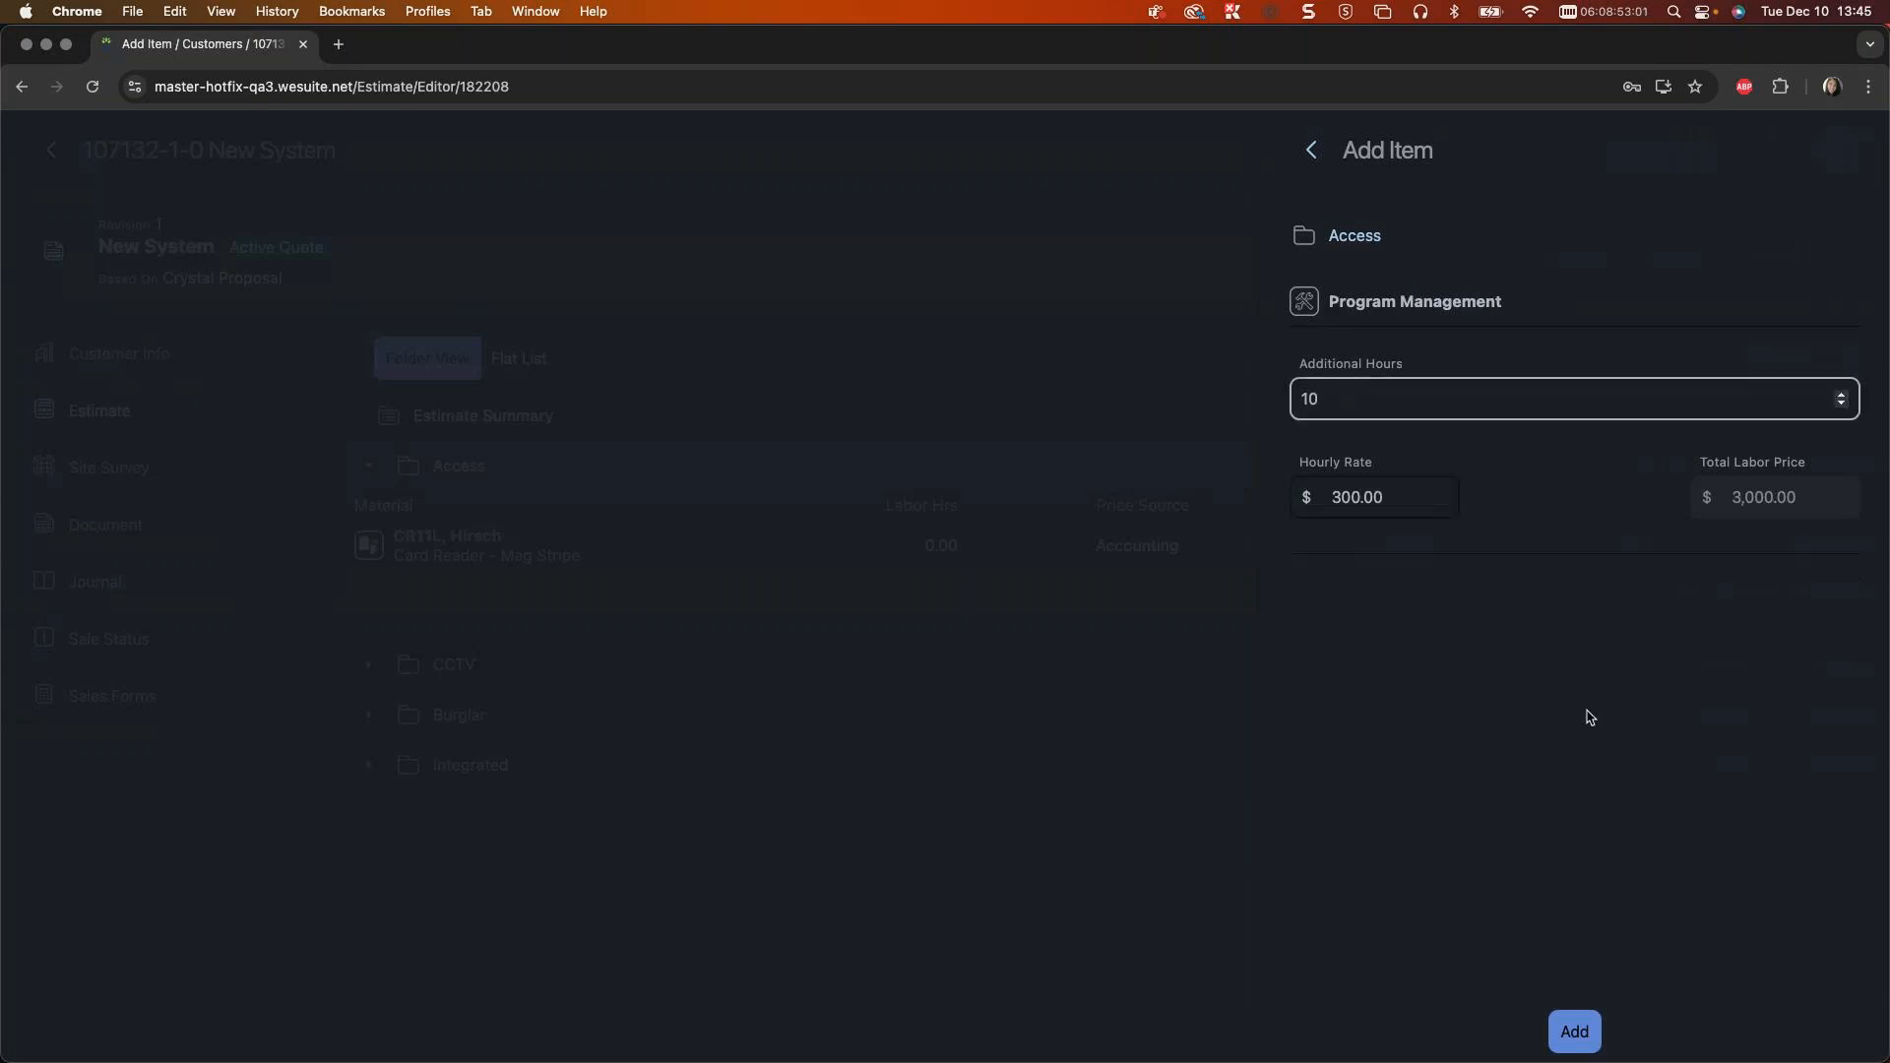
left_click(1576, 1031)
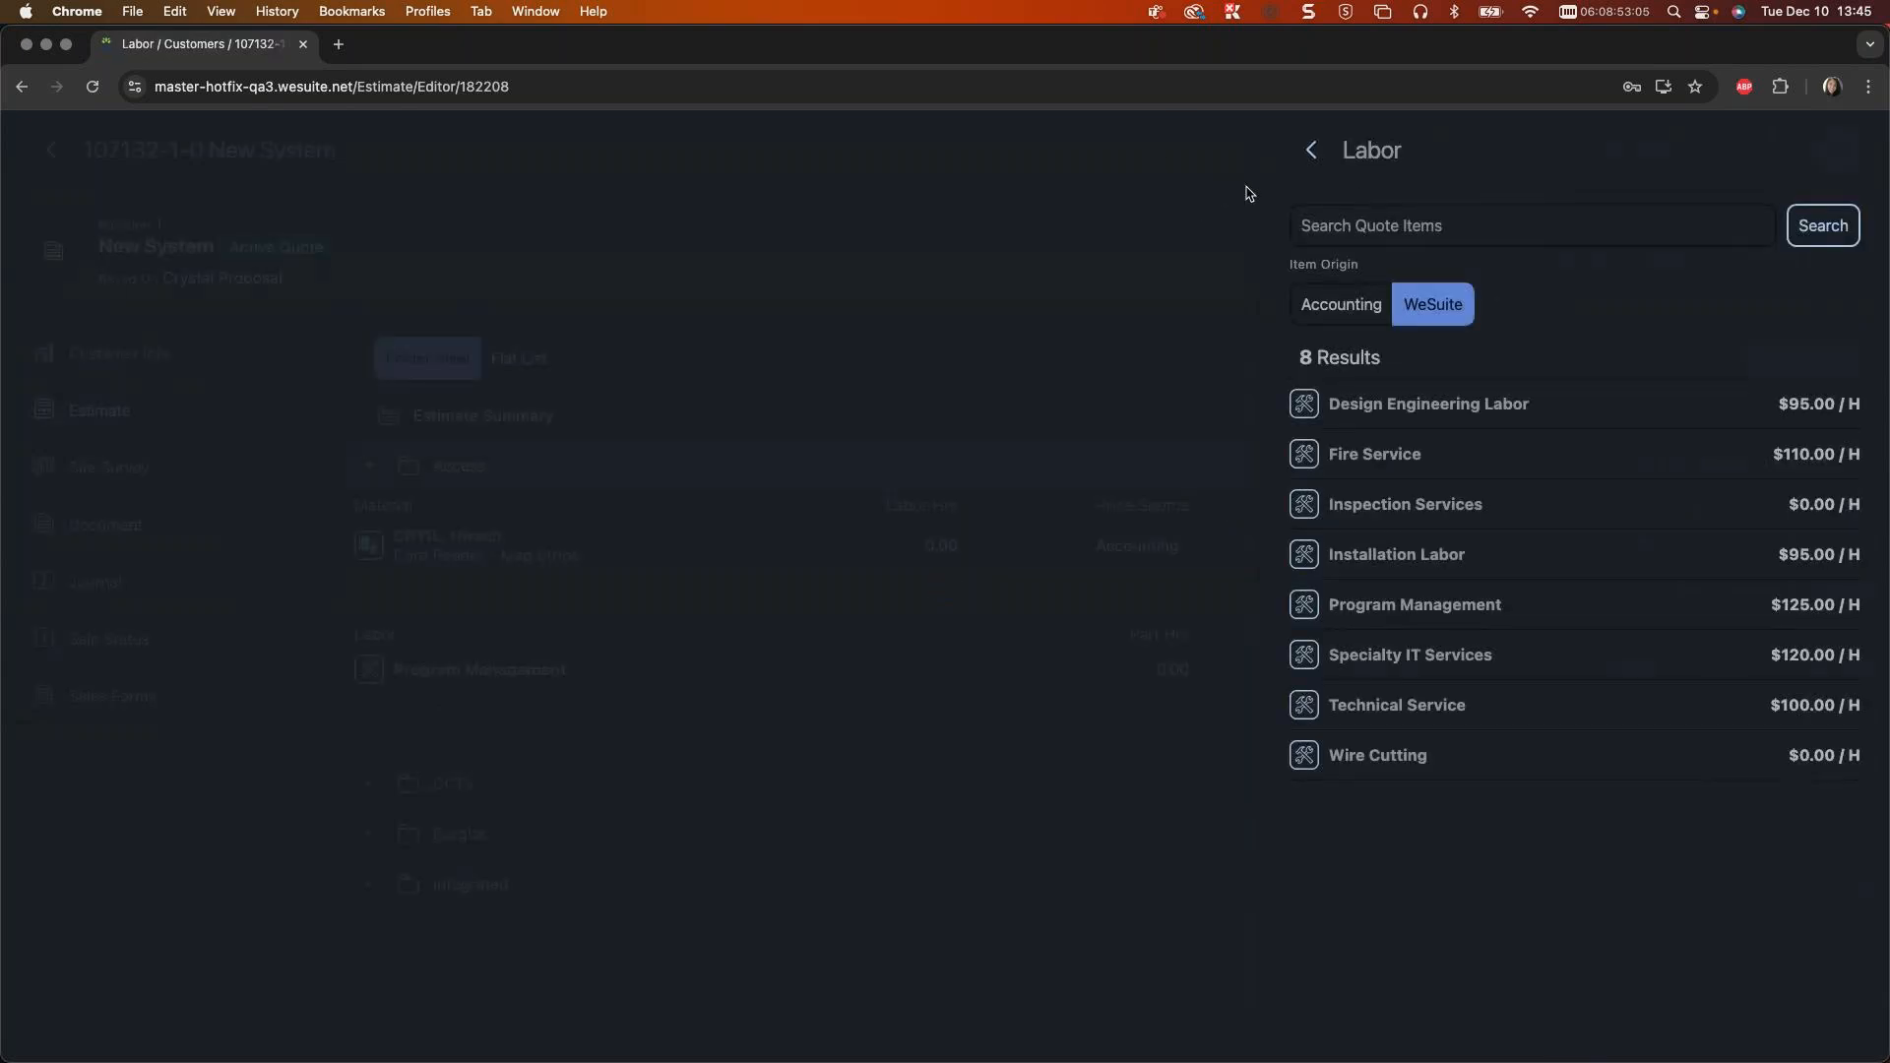
left_click(1311, 152)
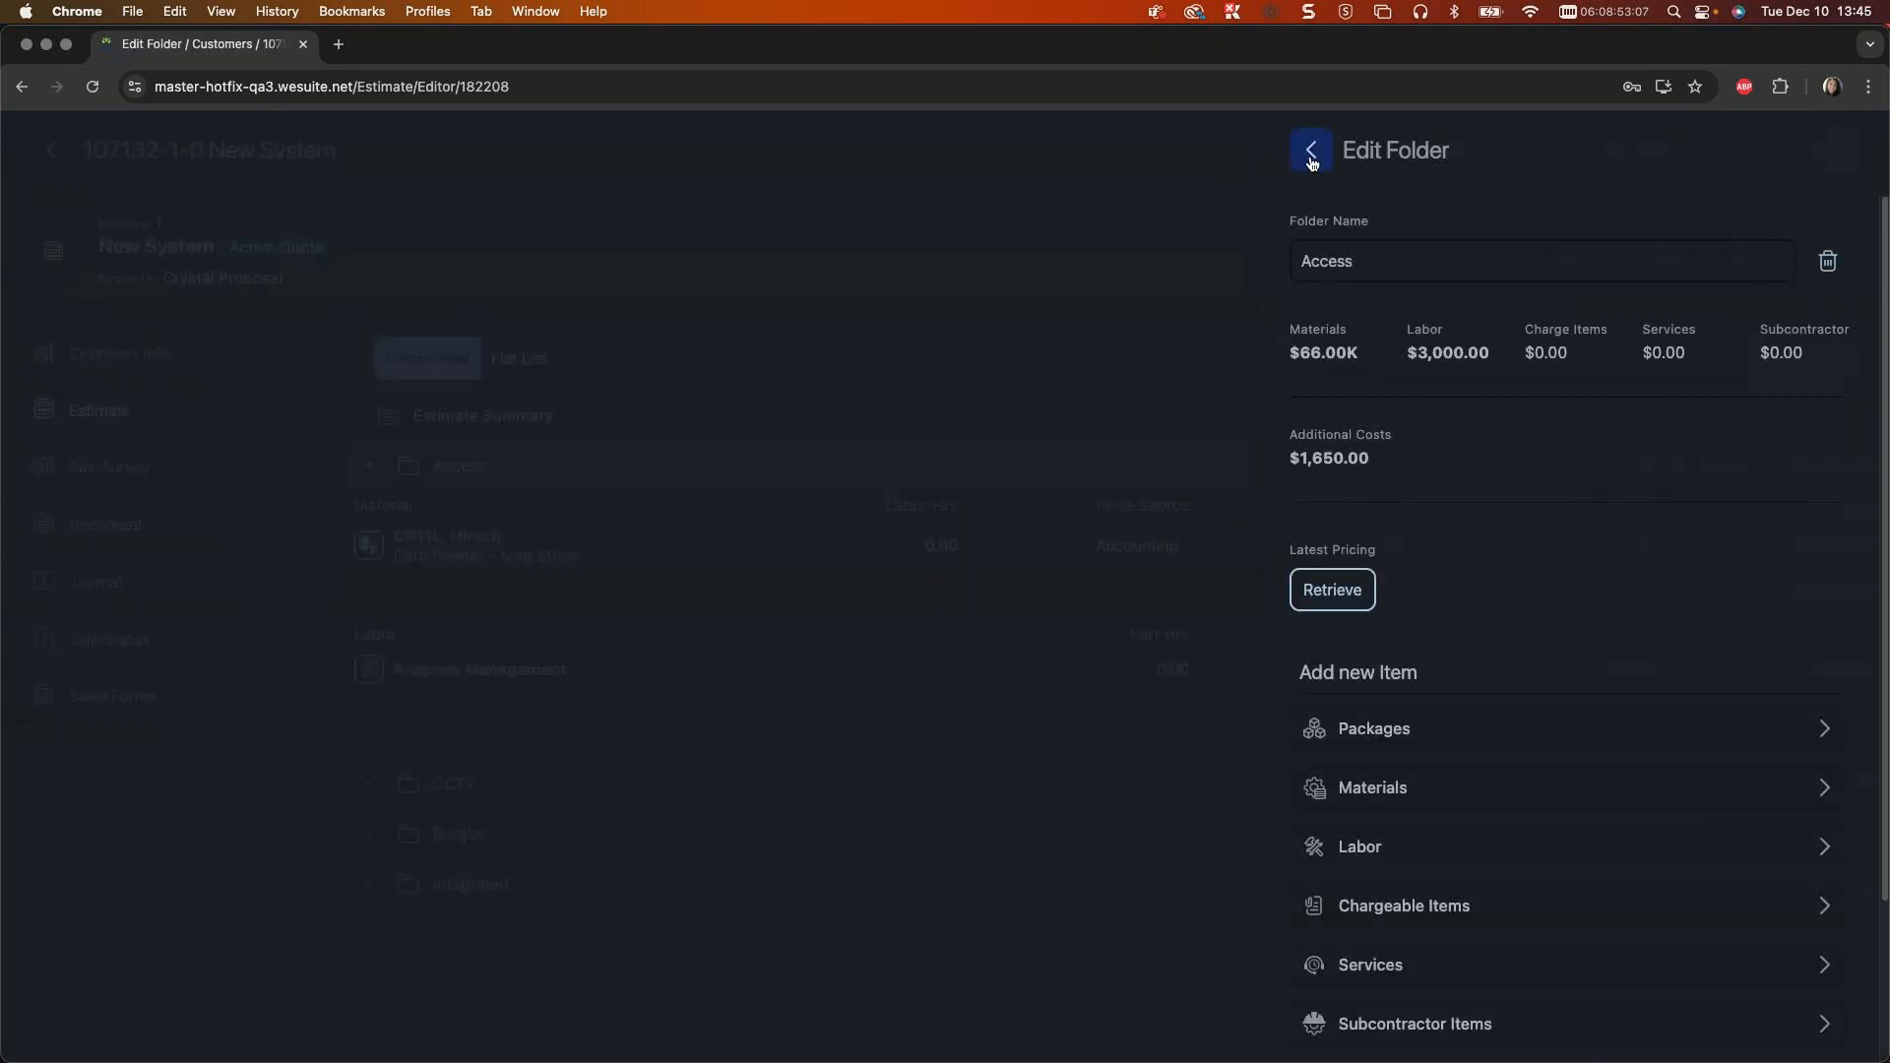
left_click(1311, 157)
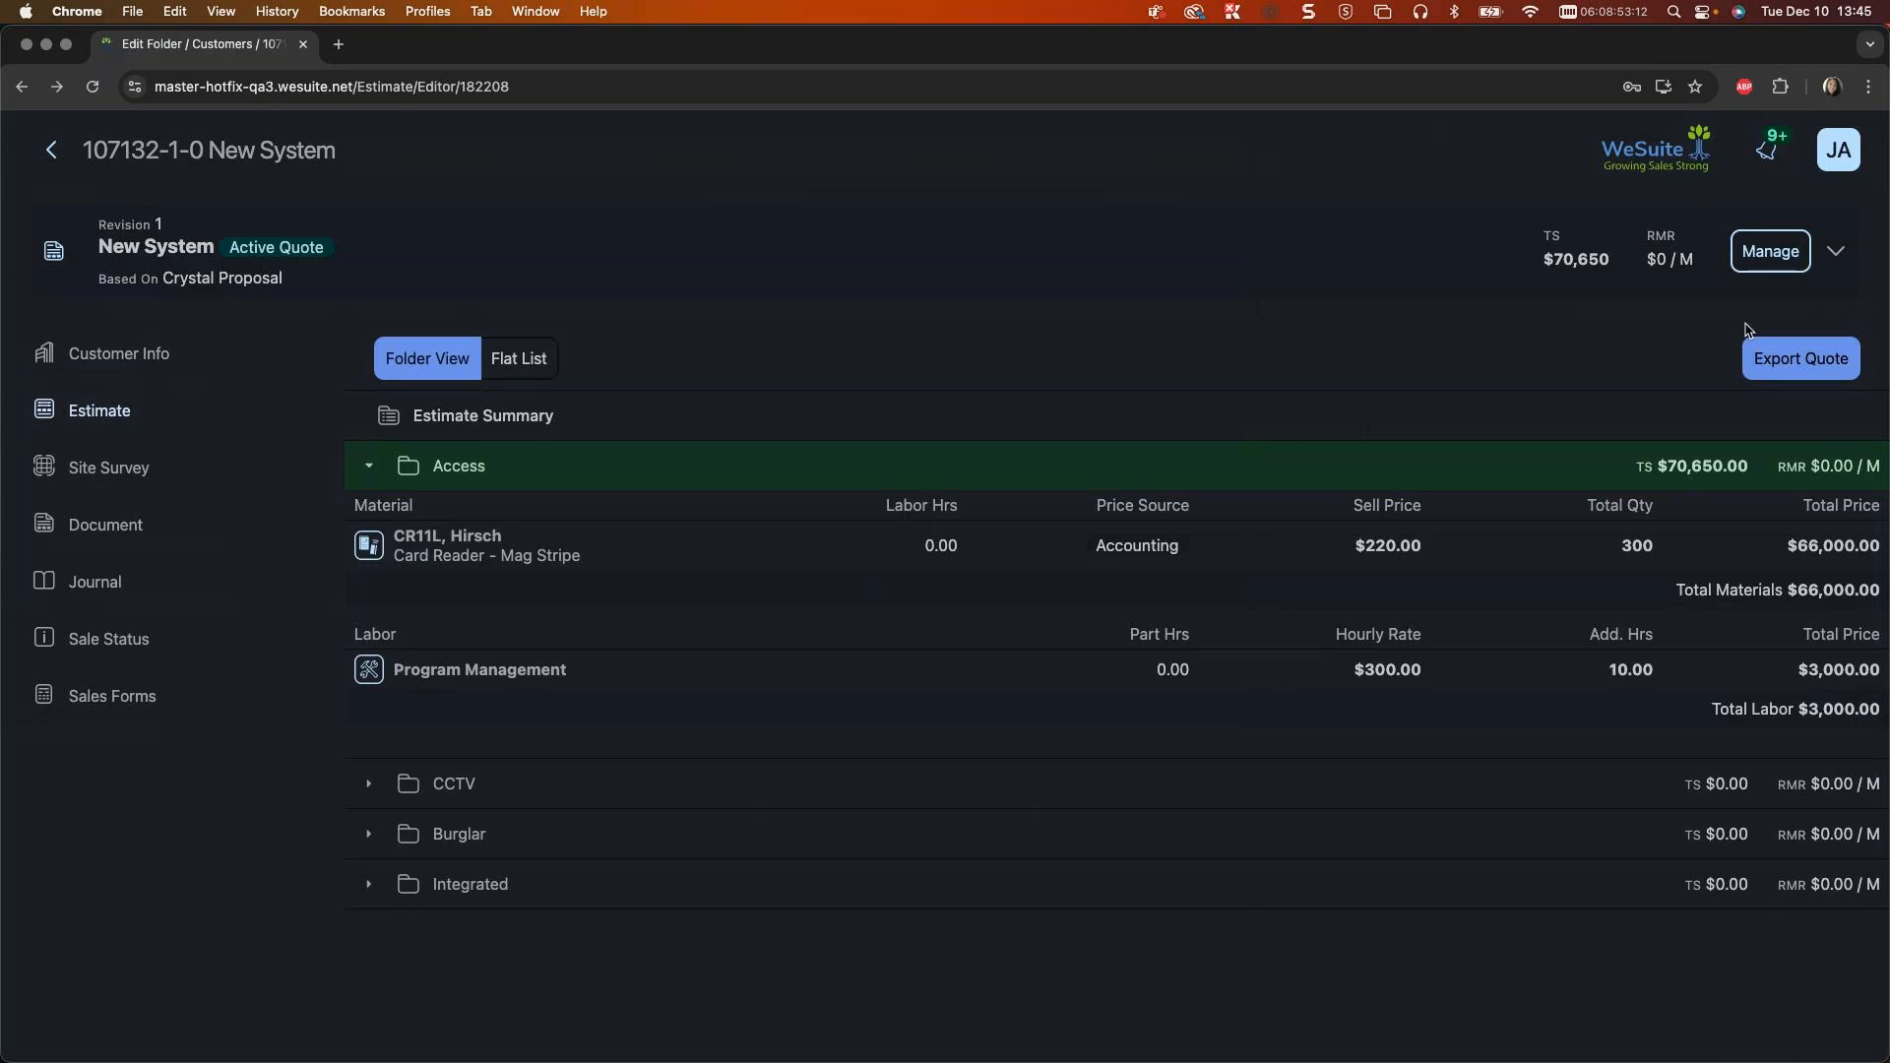
Step: Leave the estimate and open the Approval Systems list in the admin system configurations
left_click(53, 155)
left_click(53, 157)
left_click(74, 280)
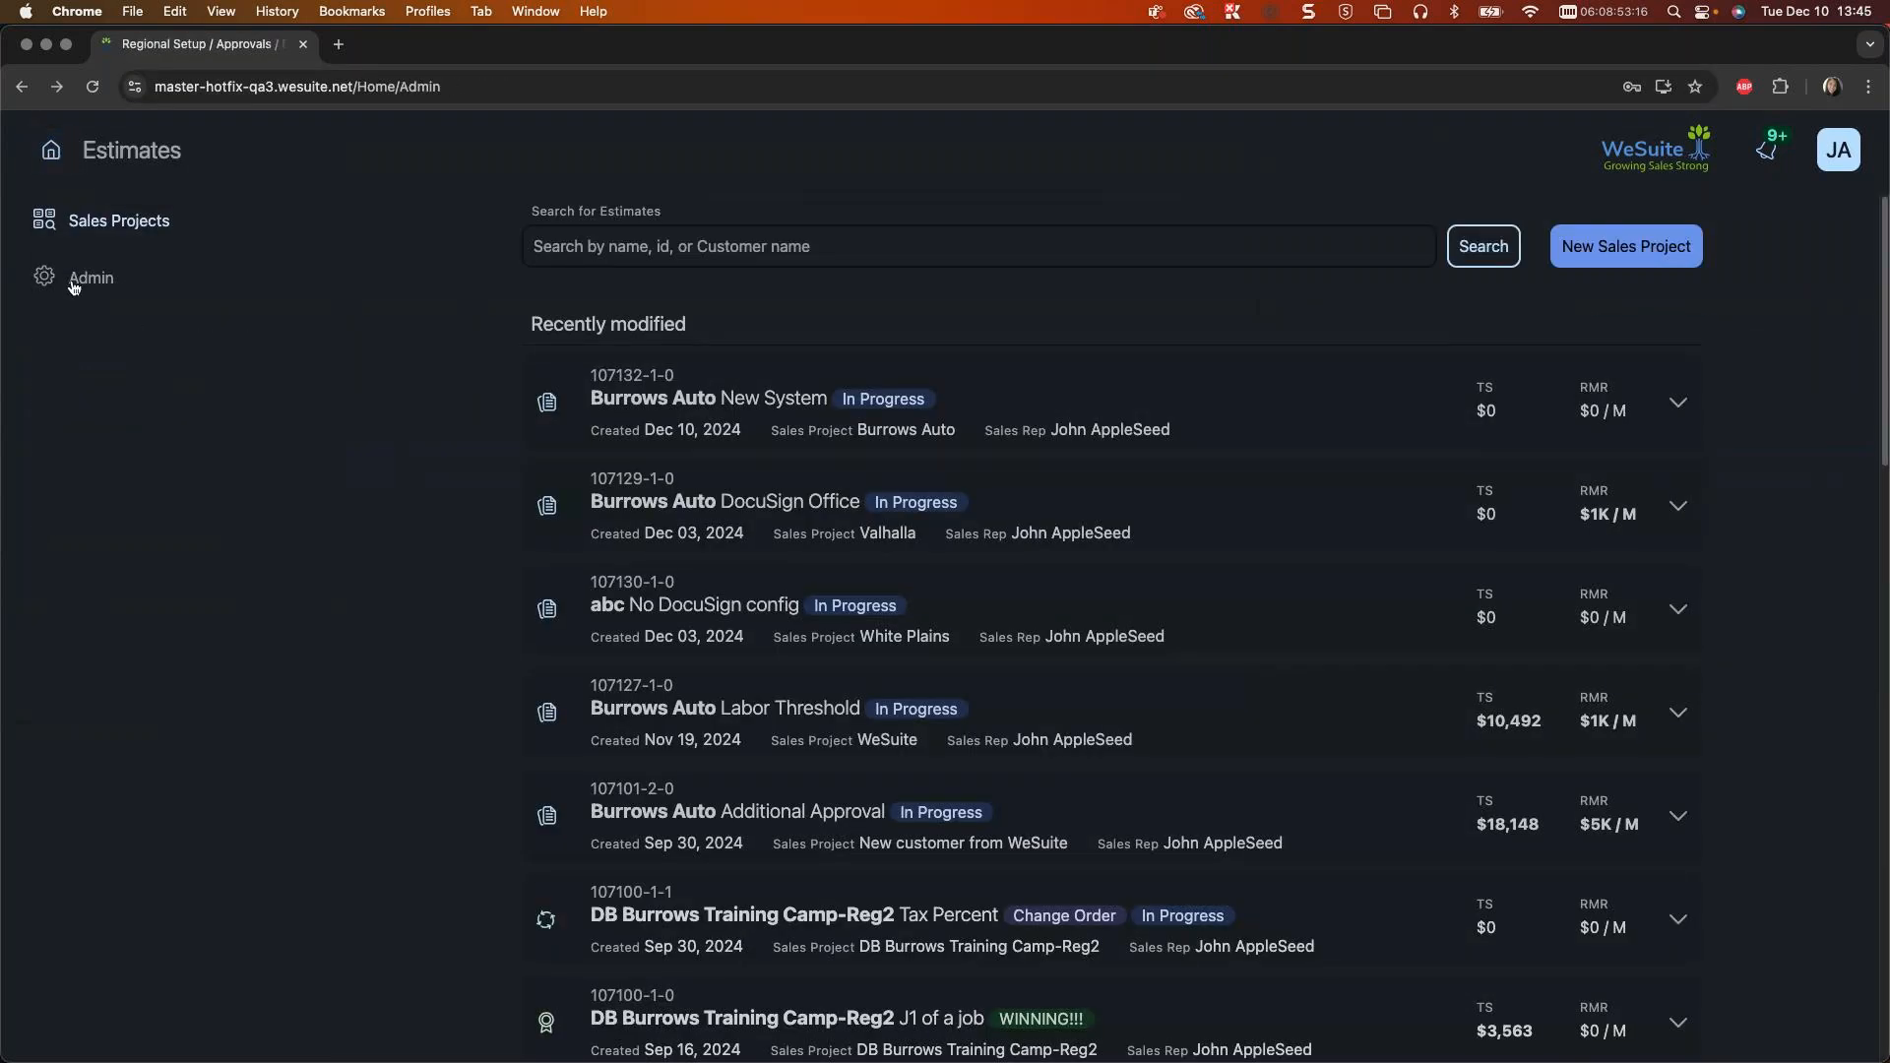
left_click(731, 240)
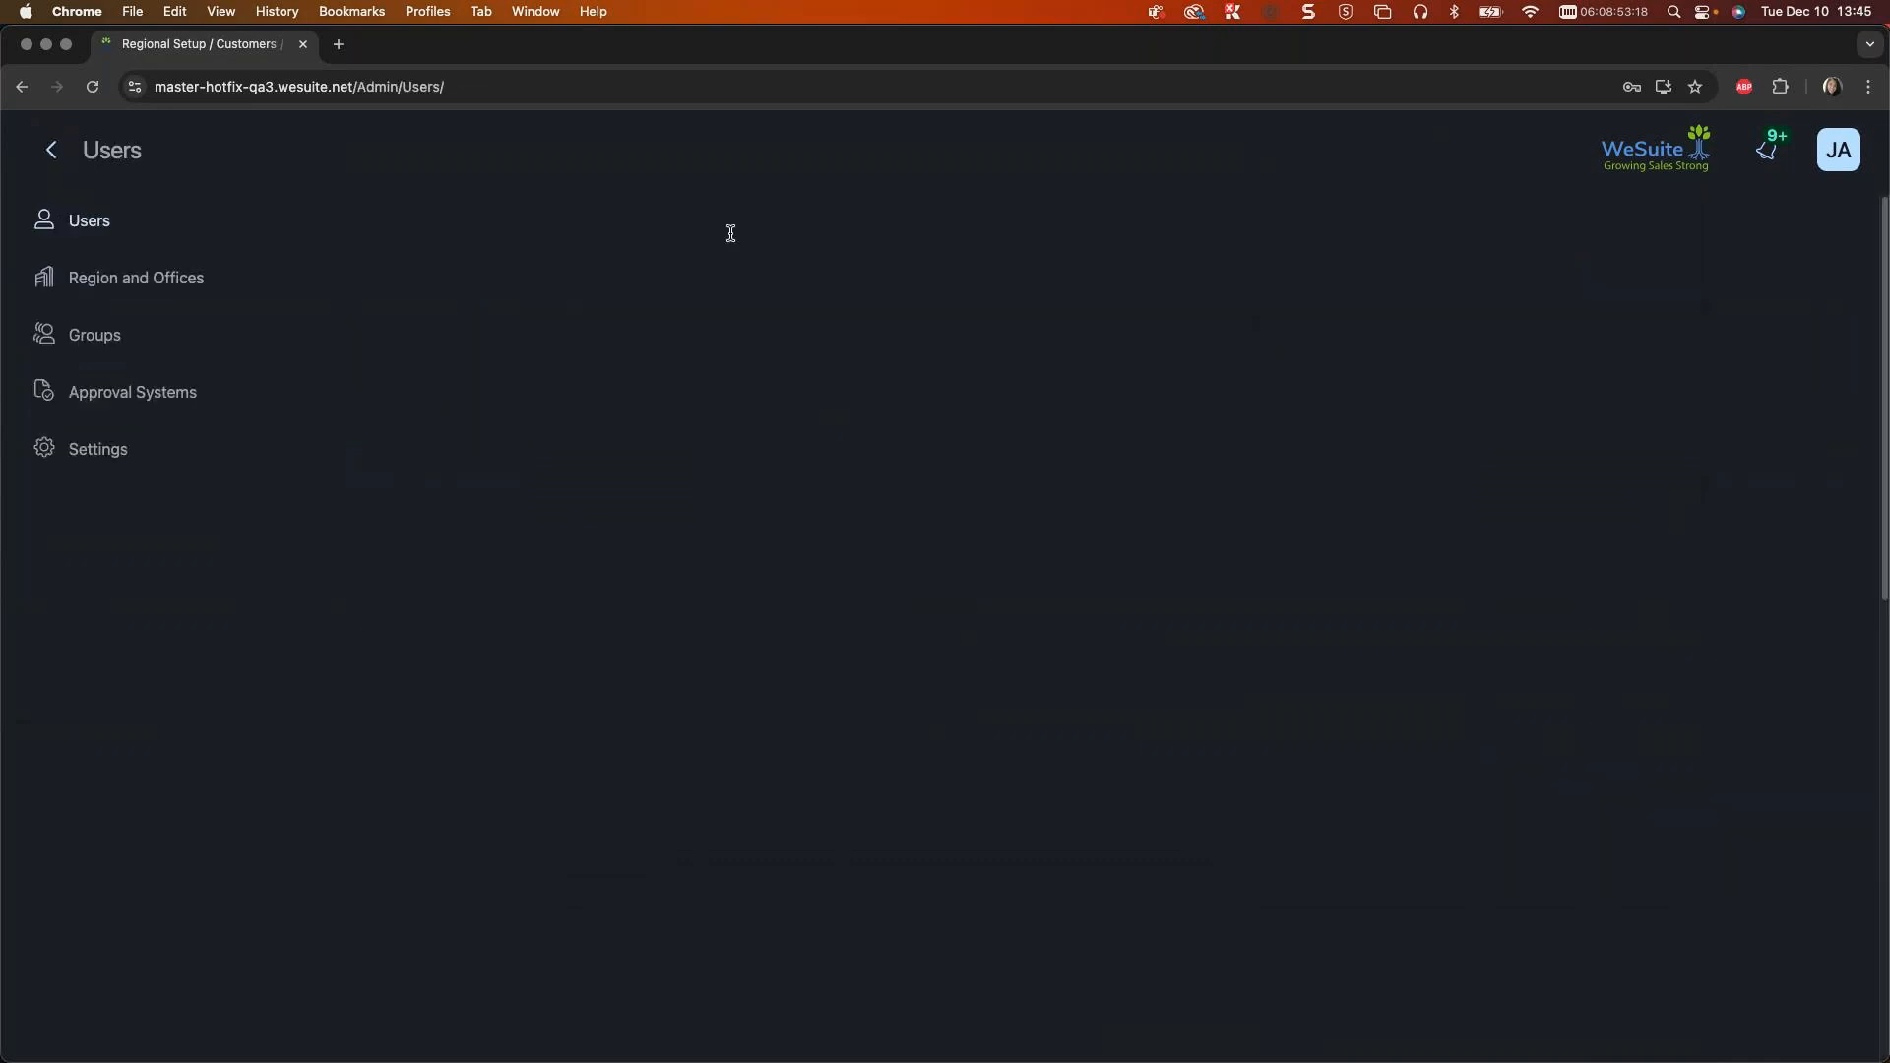
left_click(76, 394)
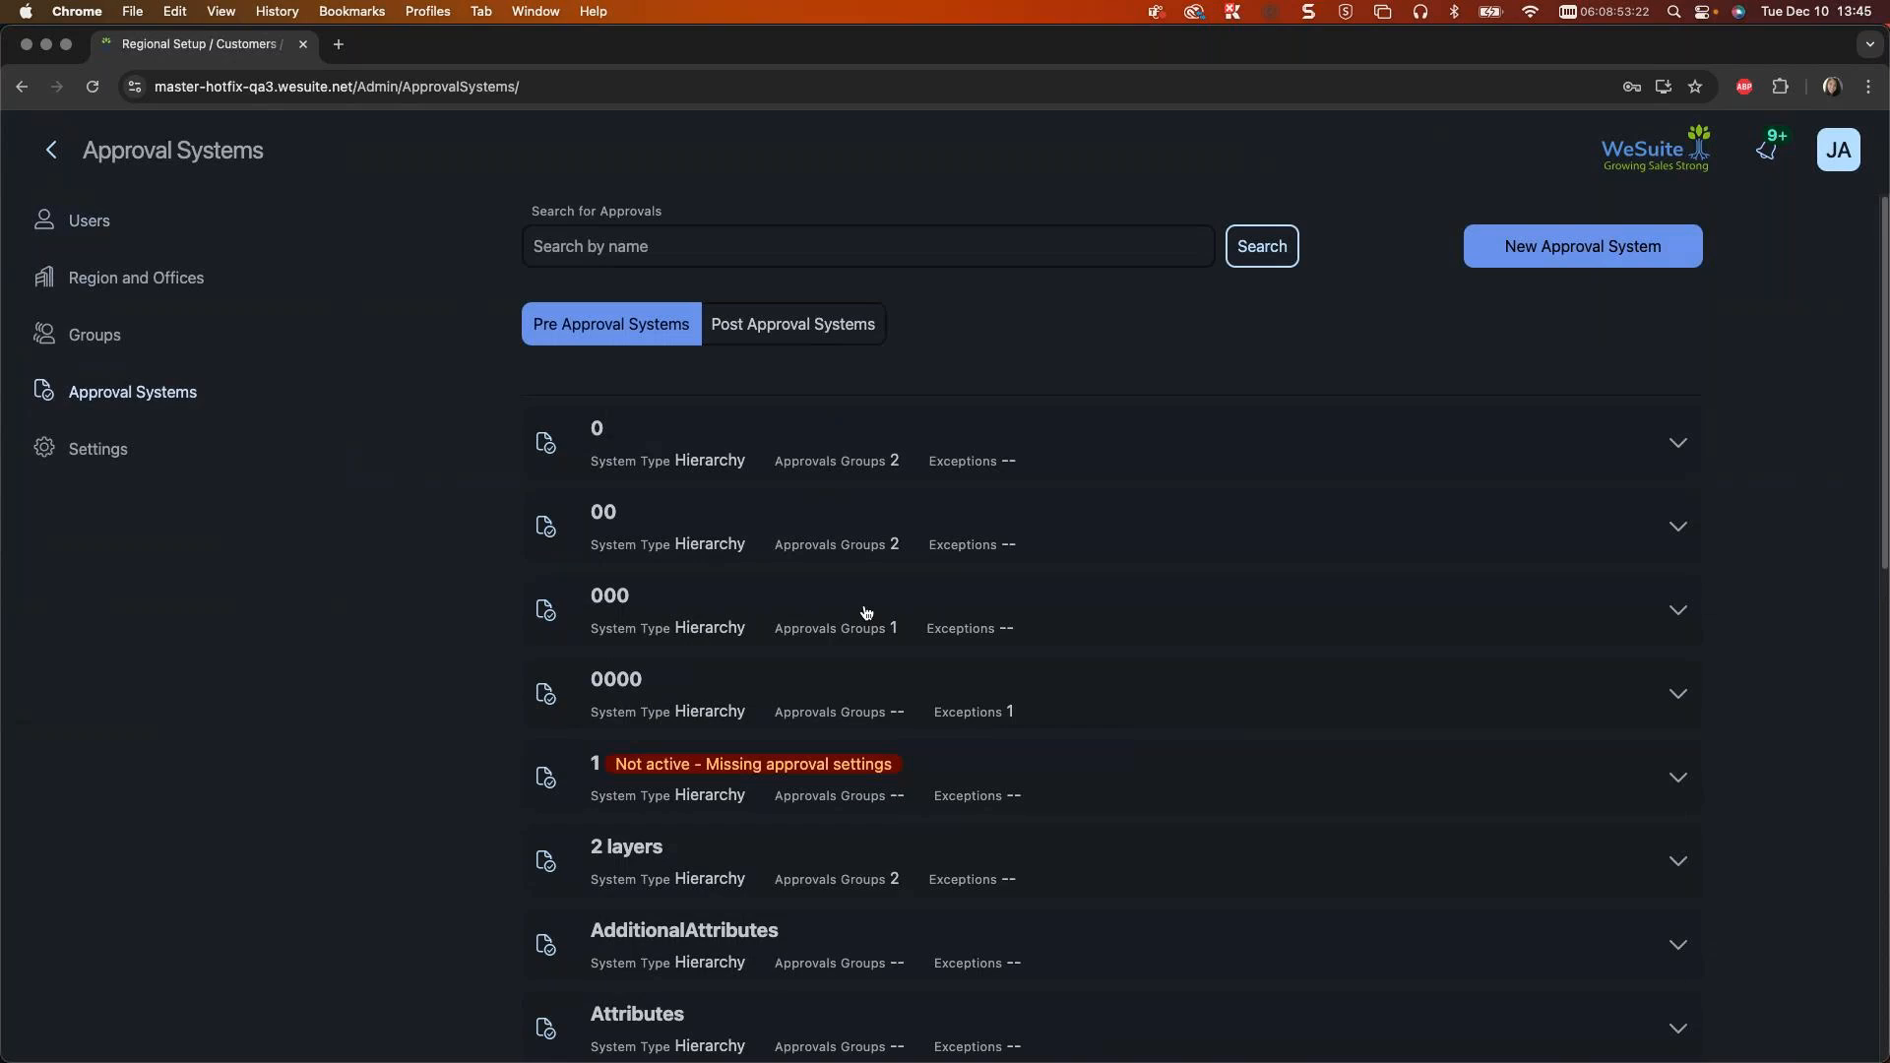
Step: Search the pre approval systems for "simpl" and open New Simple Plan for editing
scroll(865, 613, "down", 15)
scroll(848, 772, "up", 4)
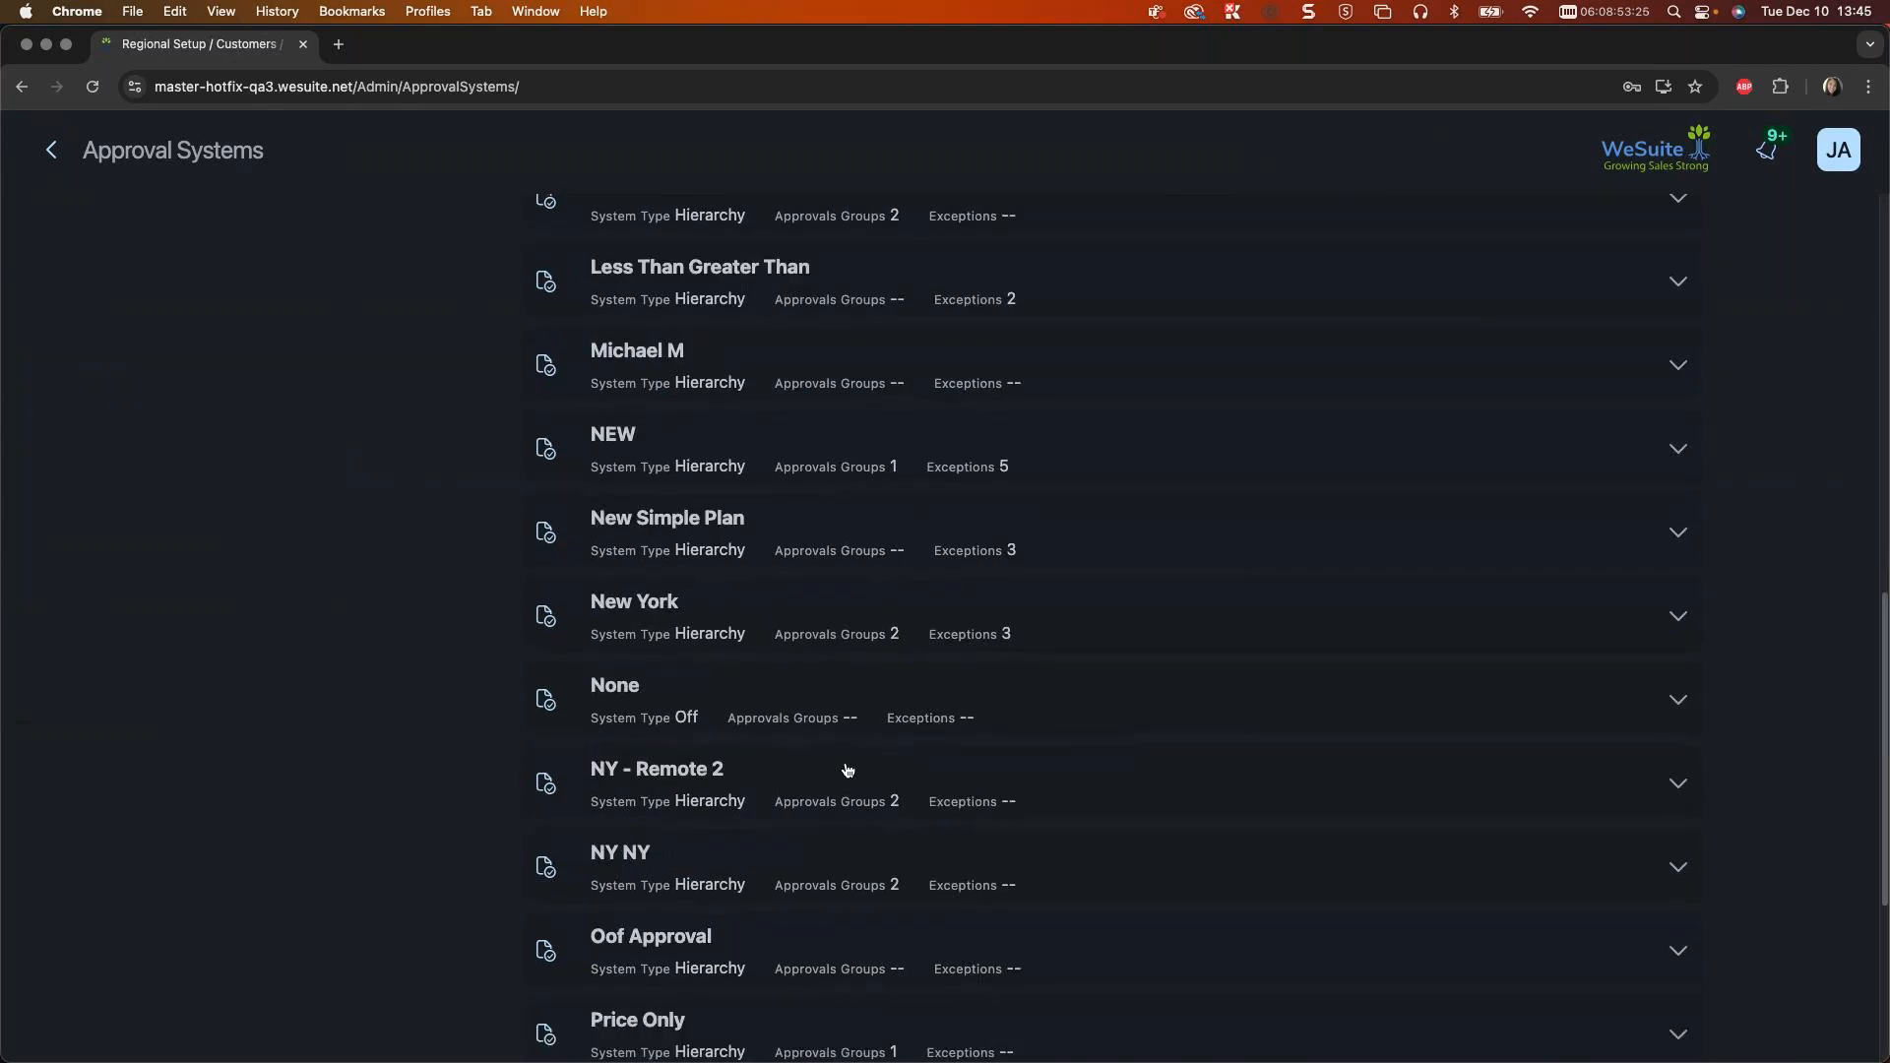
scroll(848, 772, "down", 4)
scroll(847, 772, "up", 15)
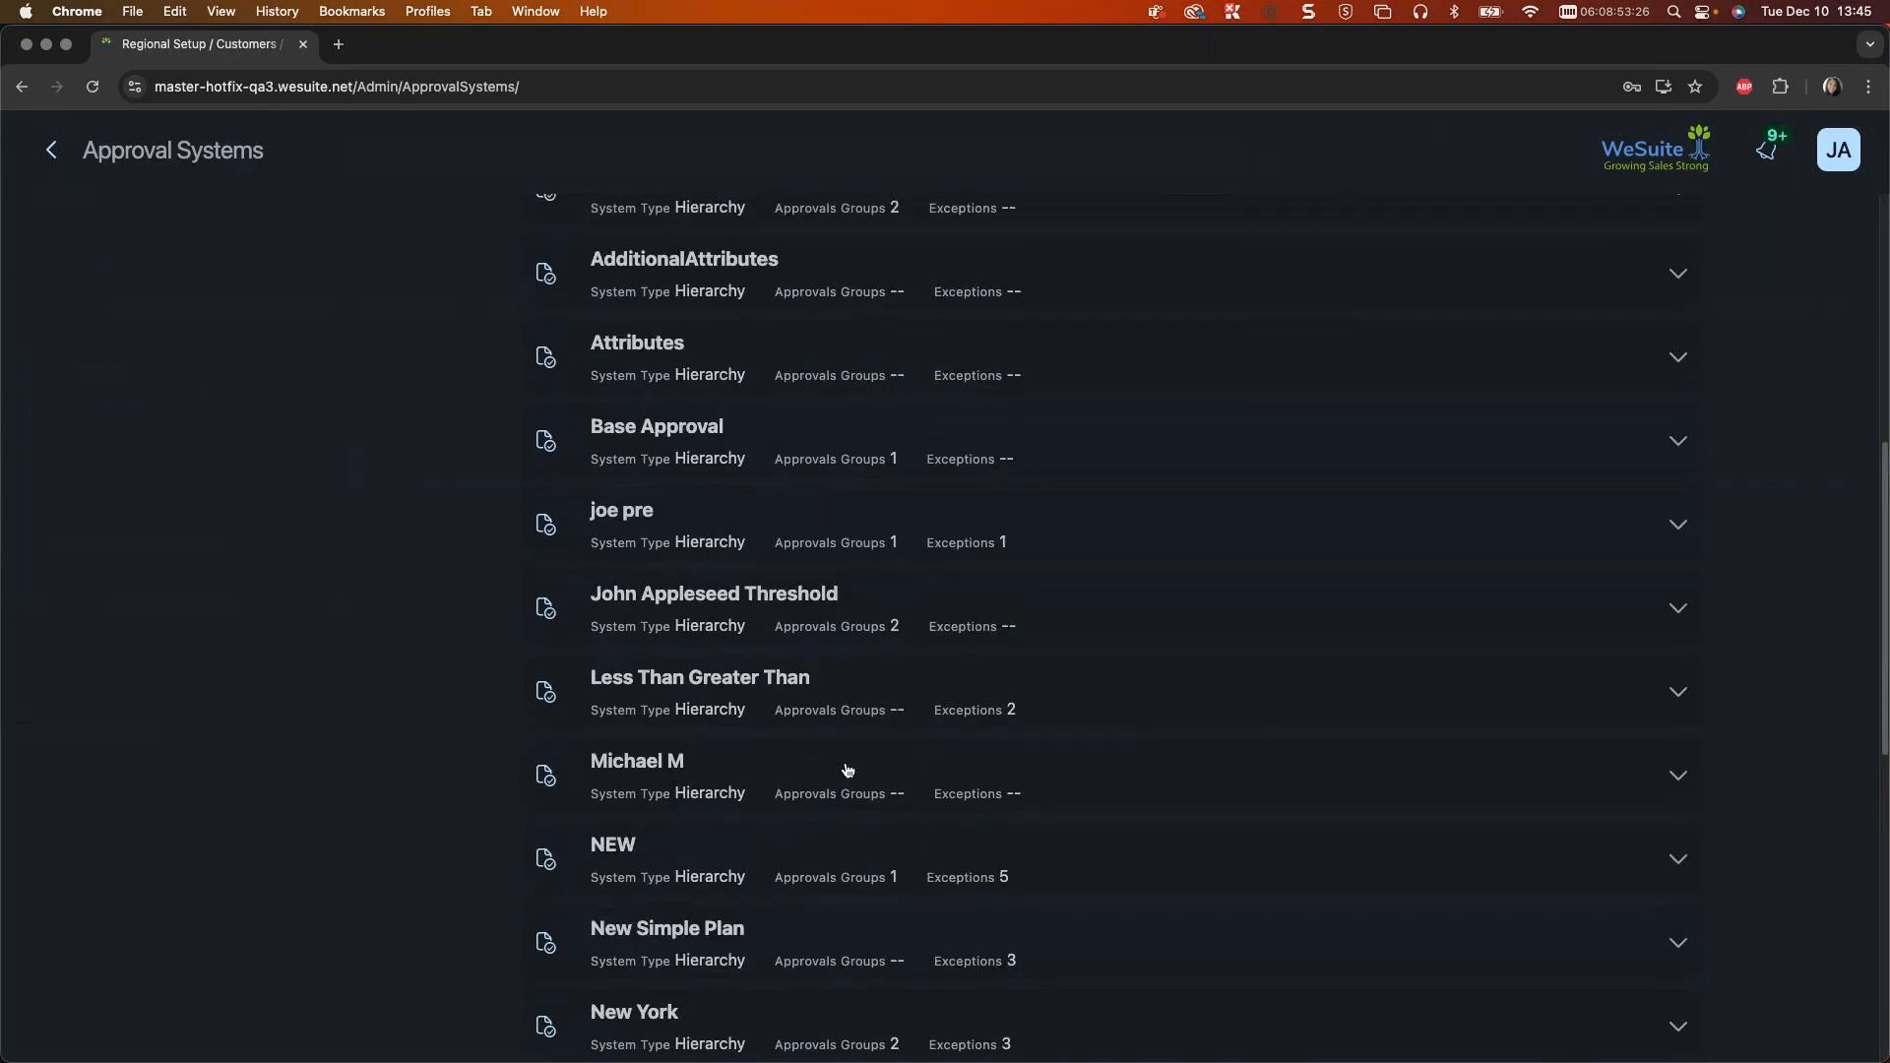
left_click(694, 255)
type("simpl")
left_click(1244, 261)
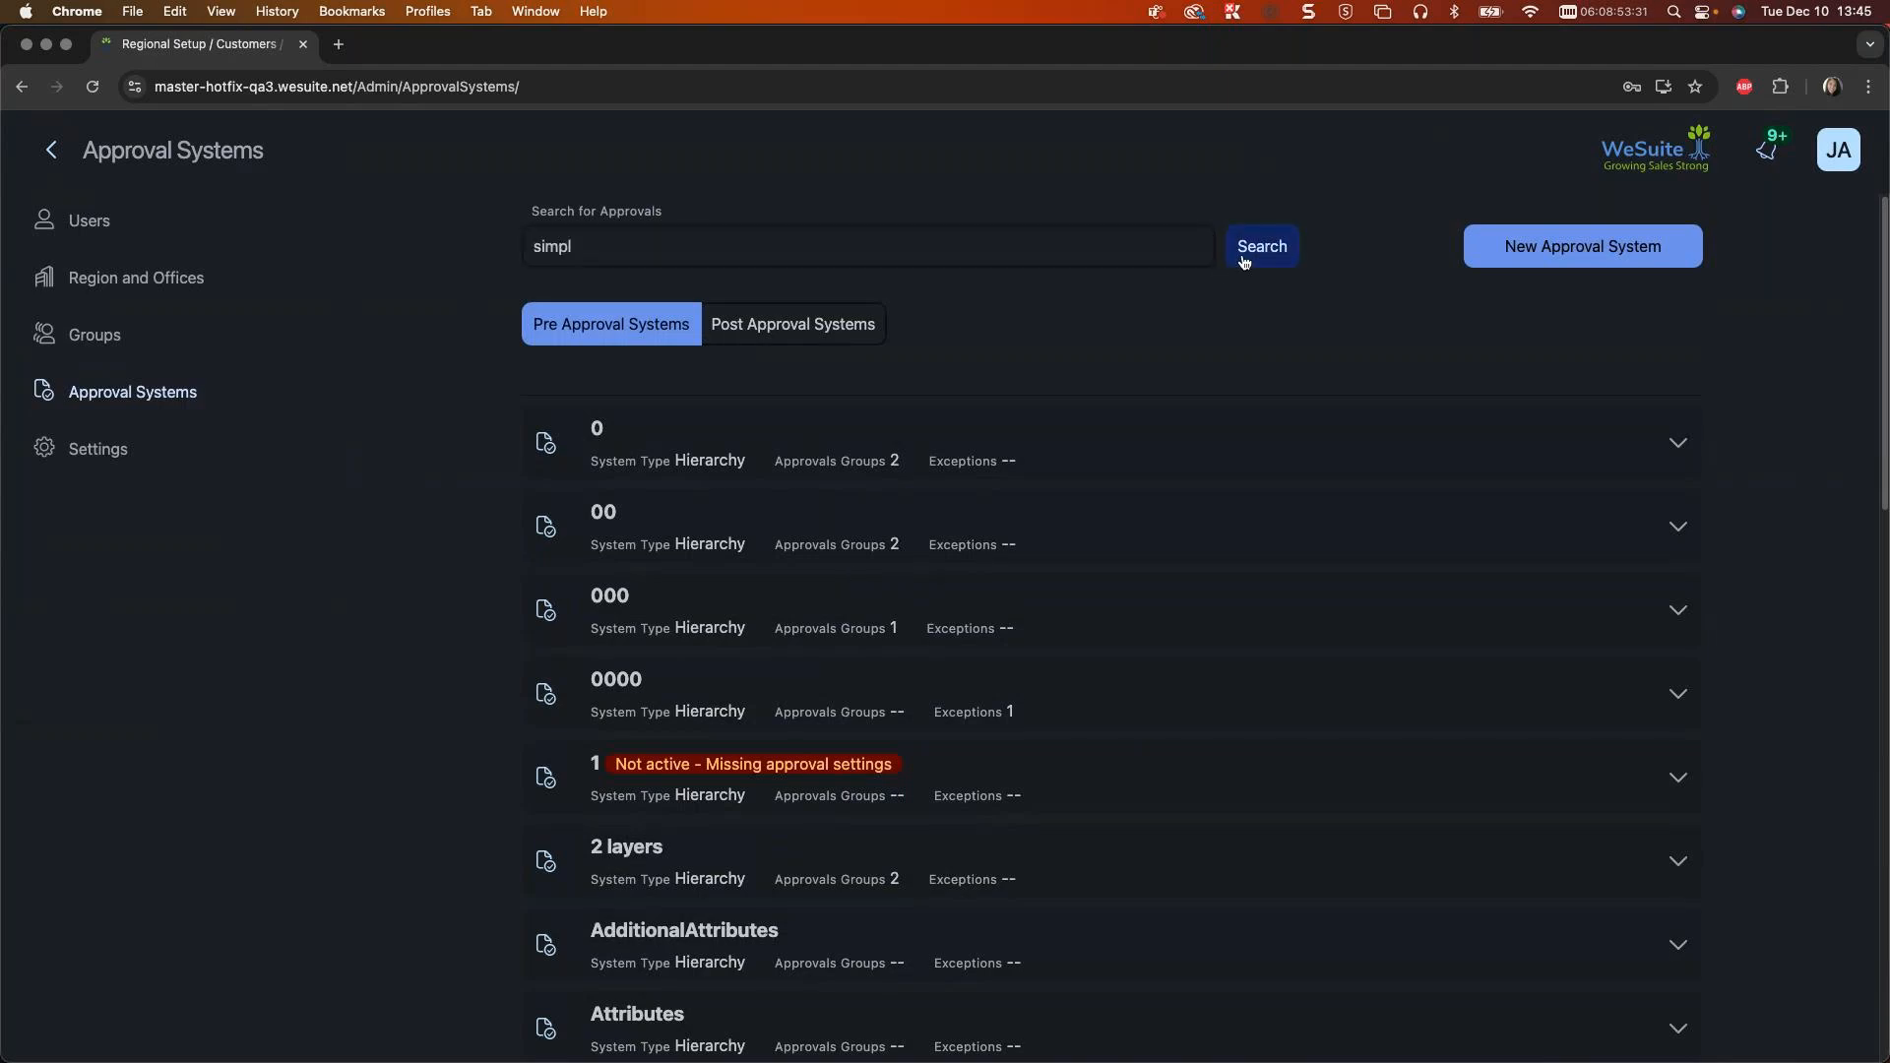
left_click(728, 438)
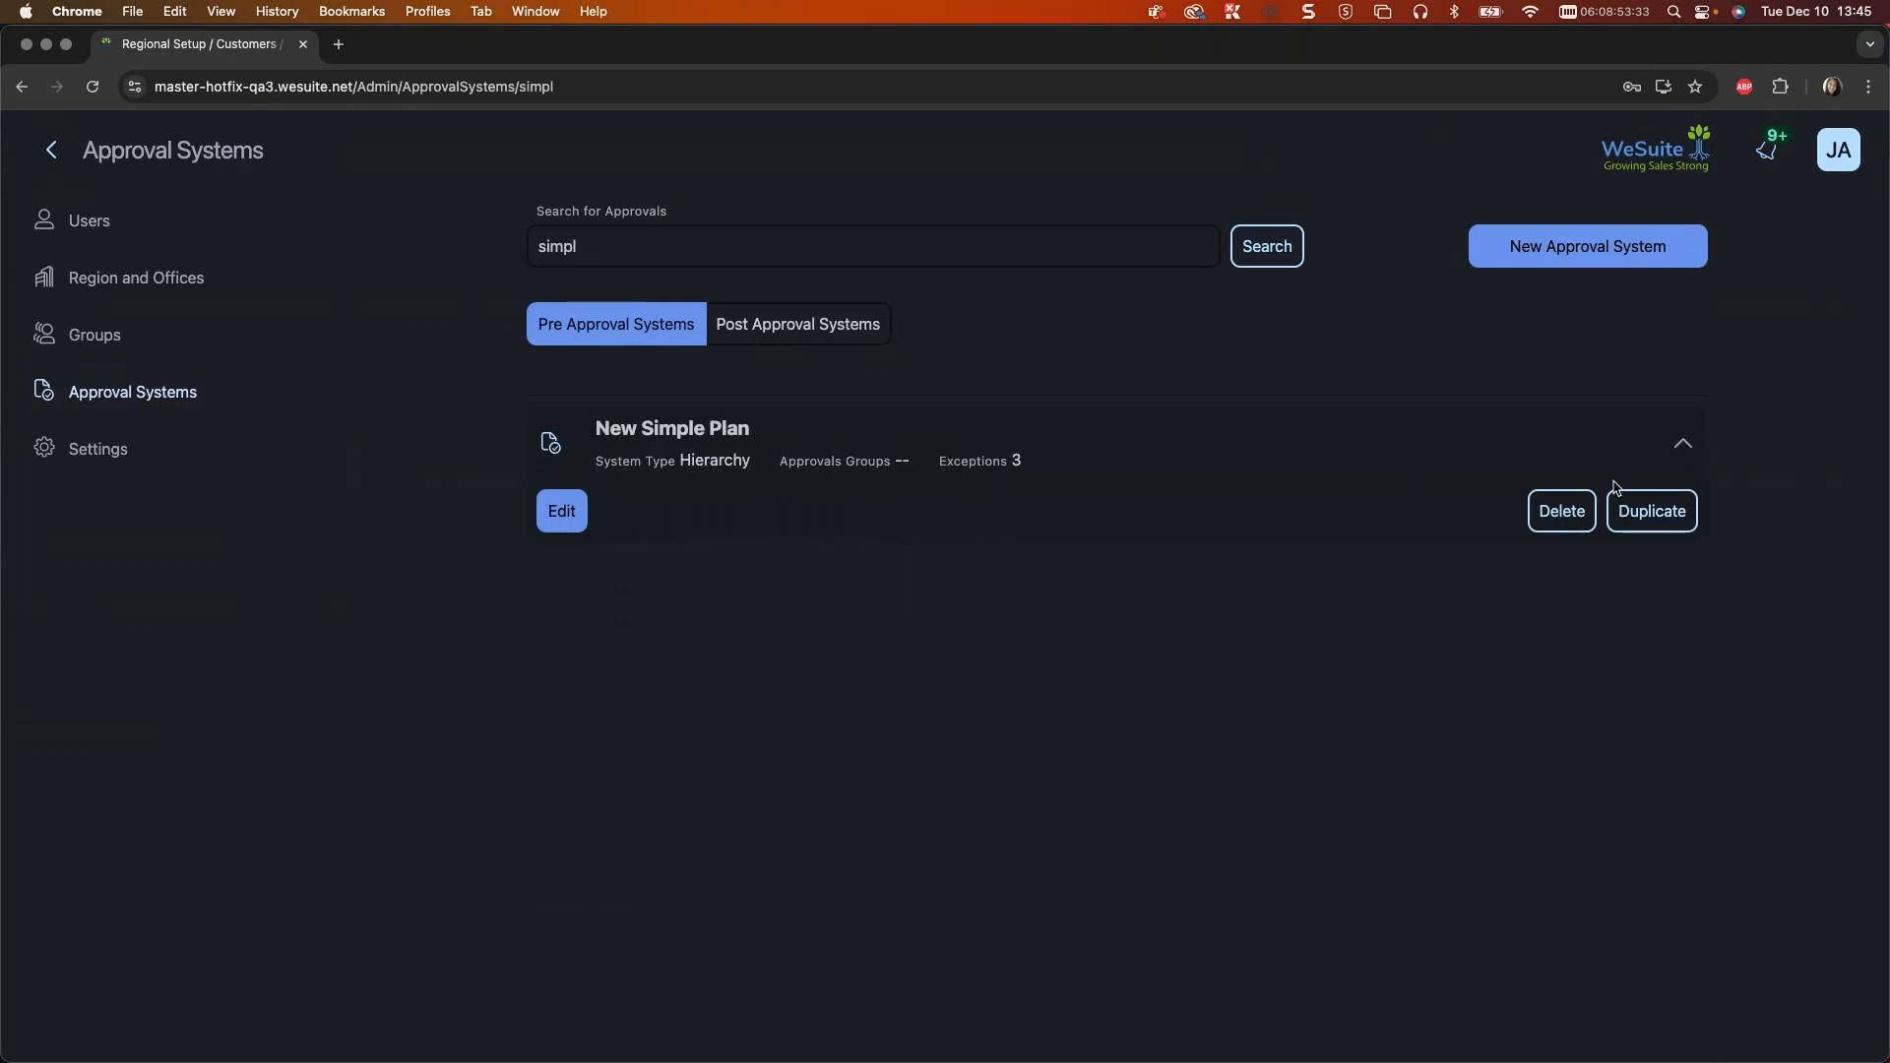
left_click(562, 514)
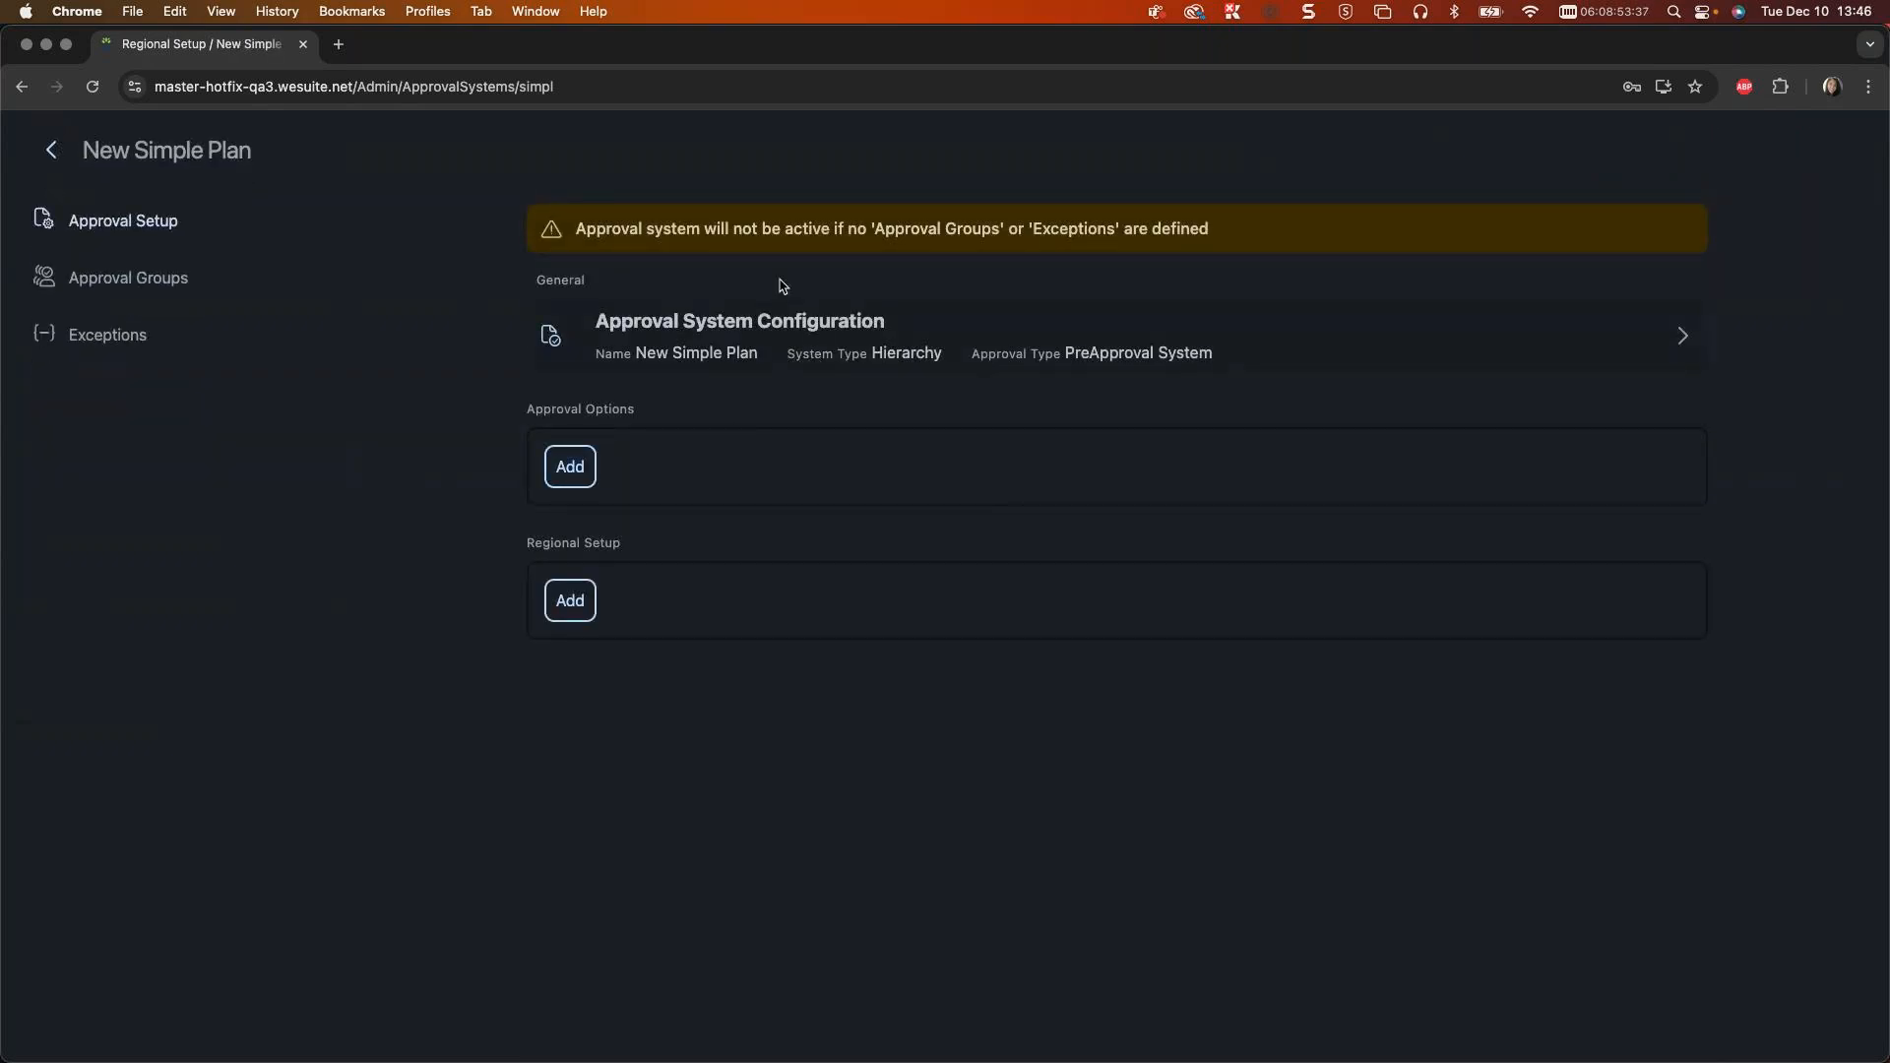
Step: Review New Simple Plan's exception rules, add Engineer-NE-New York as a standard approval group, and return to the admin home page
left_click(113, 340)
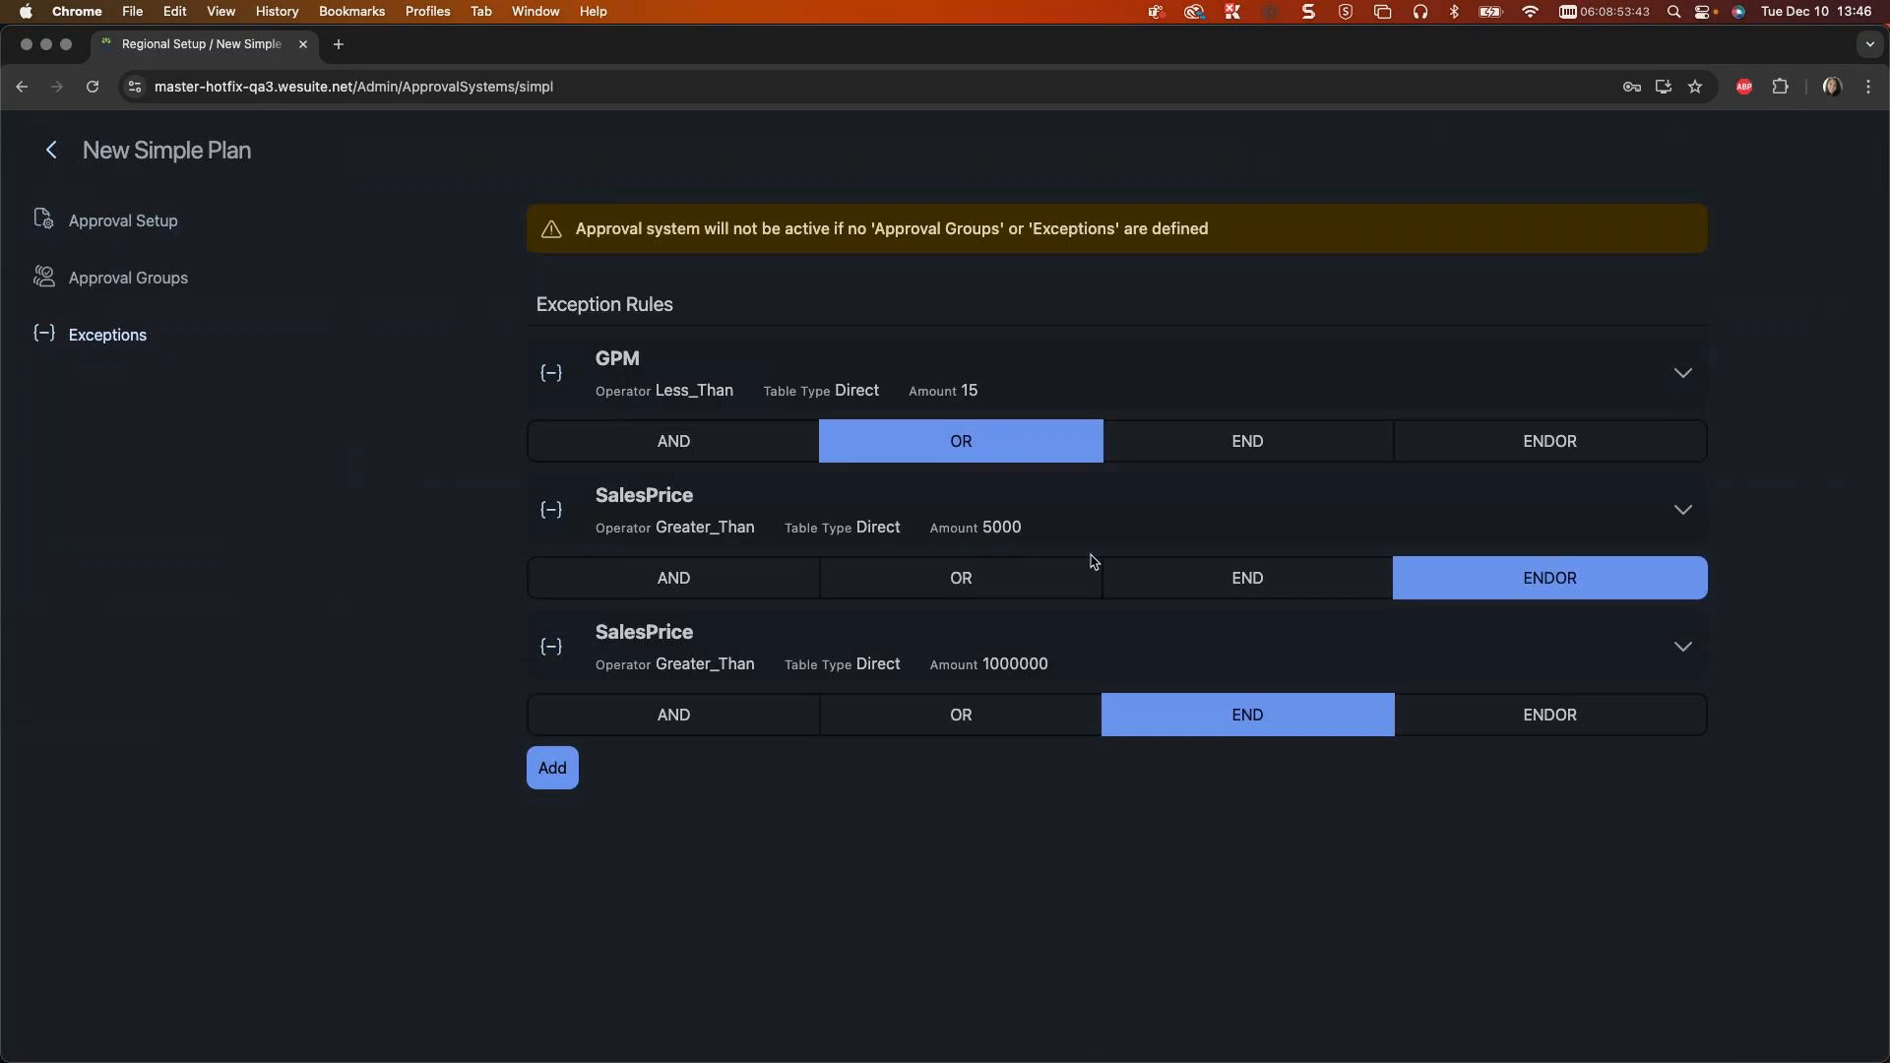
left_click(99, 291)
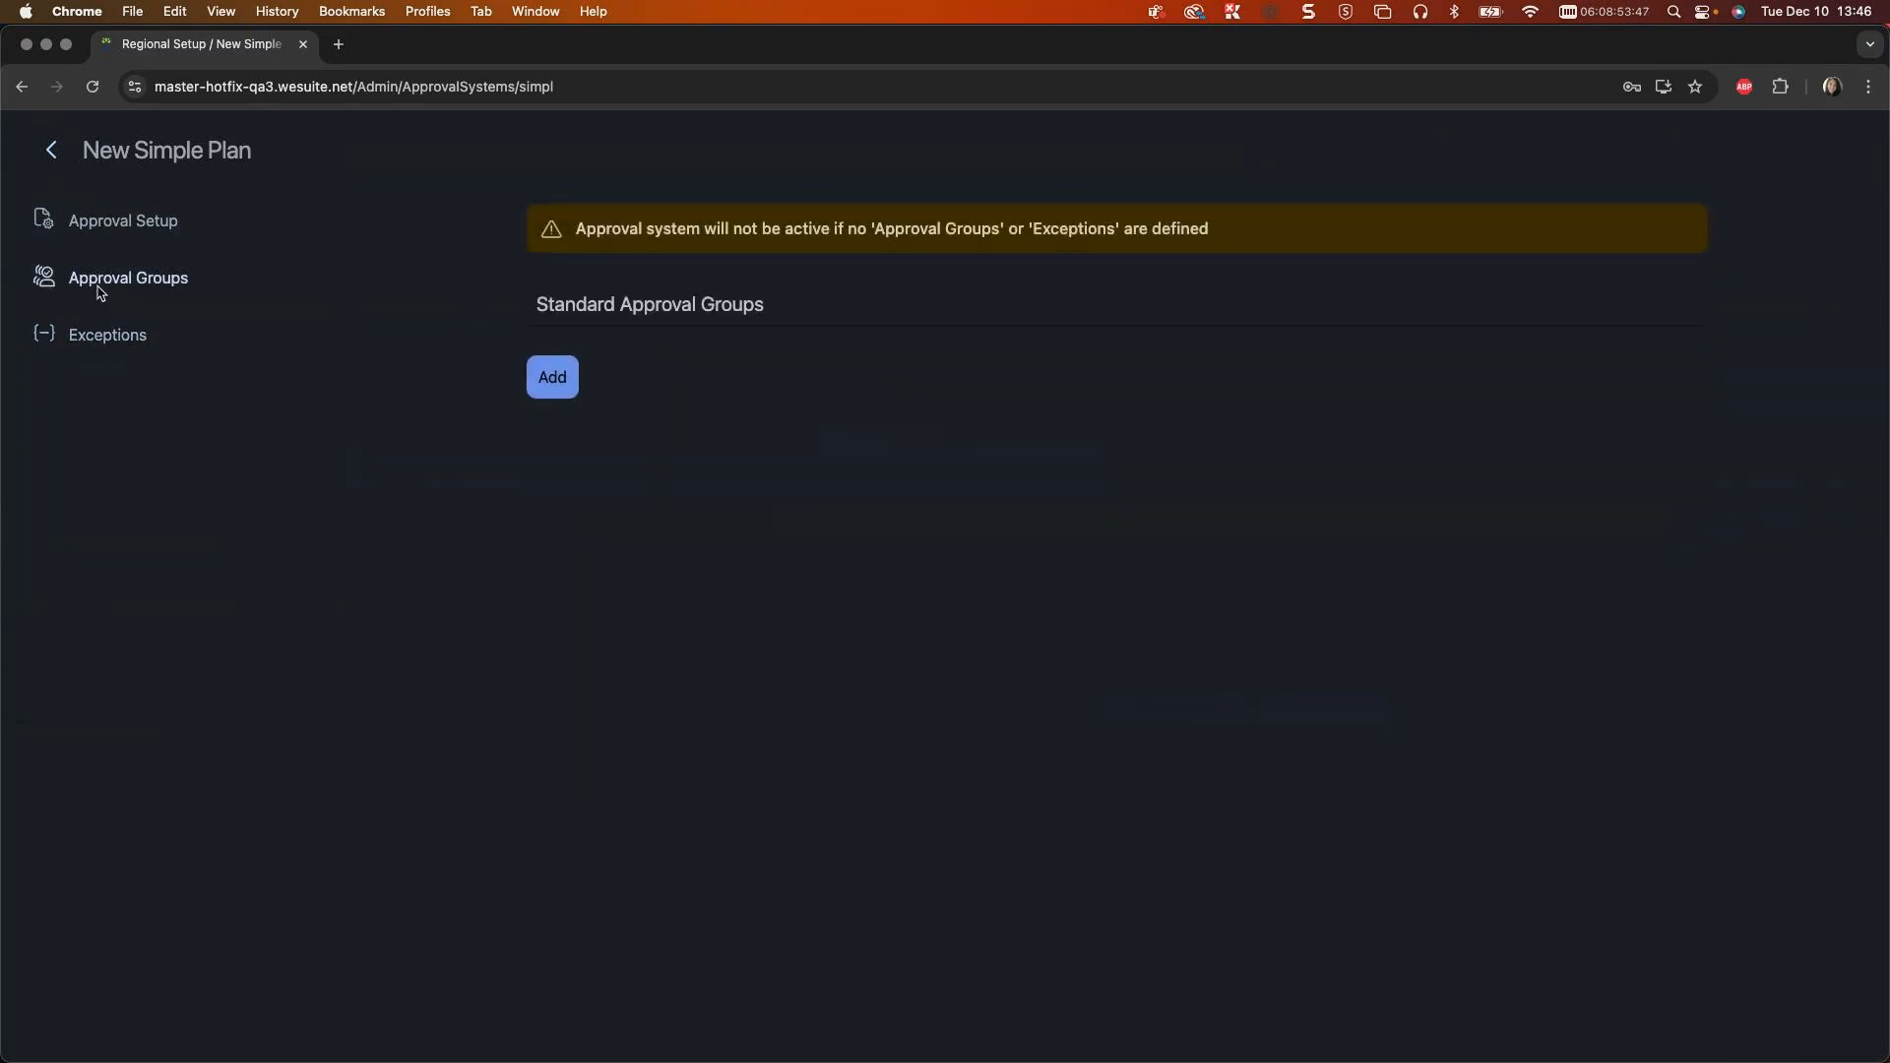
left_click(561, 380)
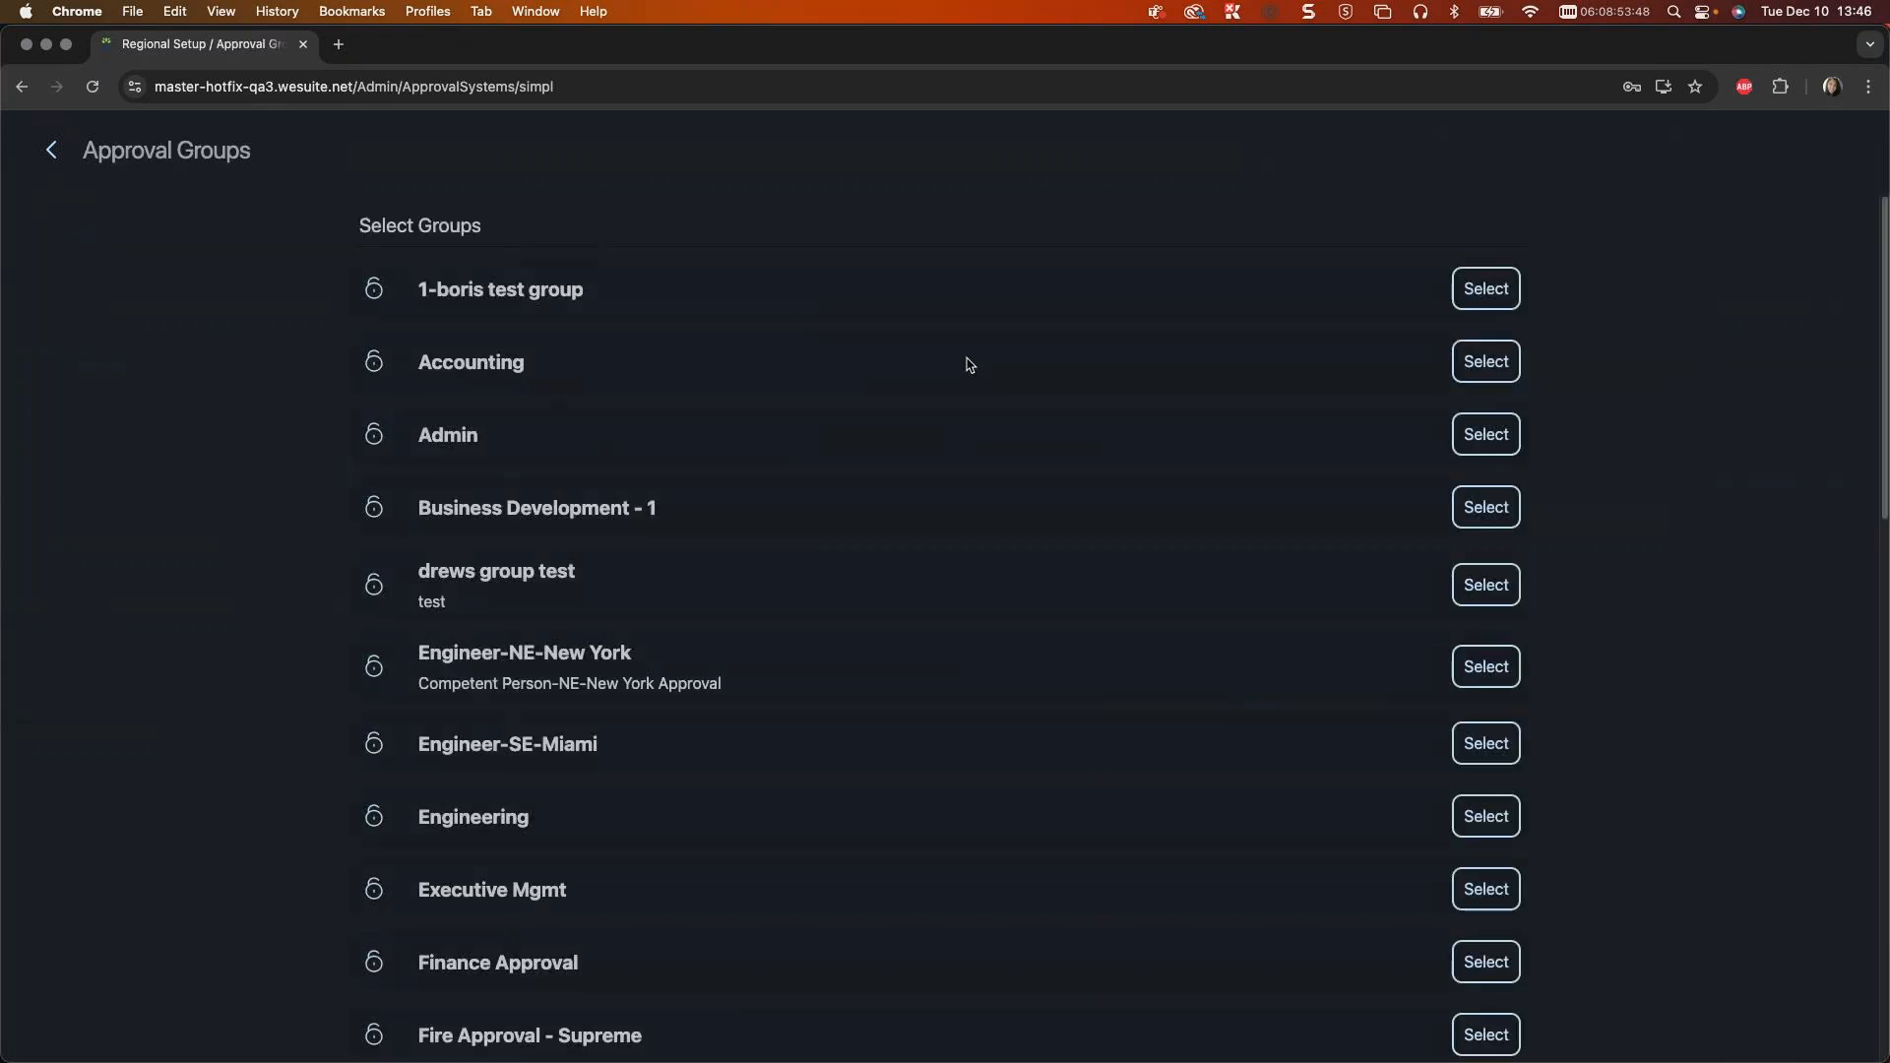
left_click(1486, 666)
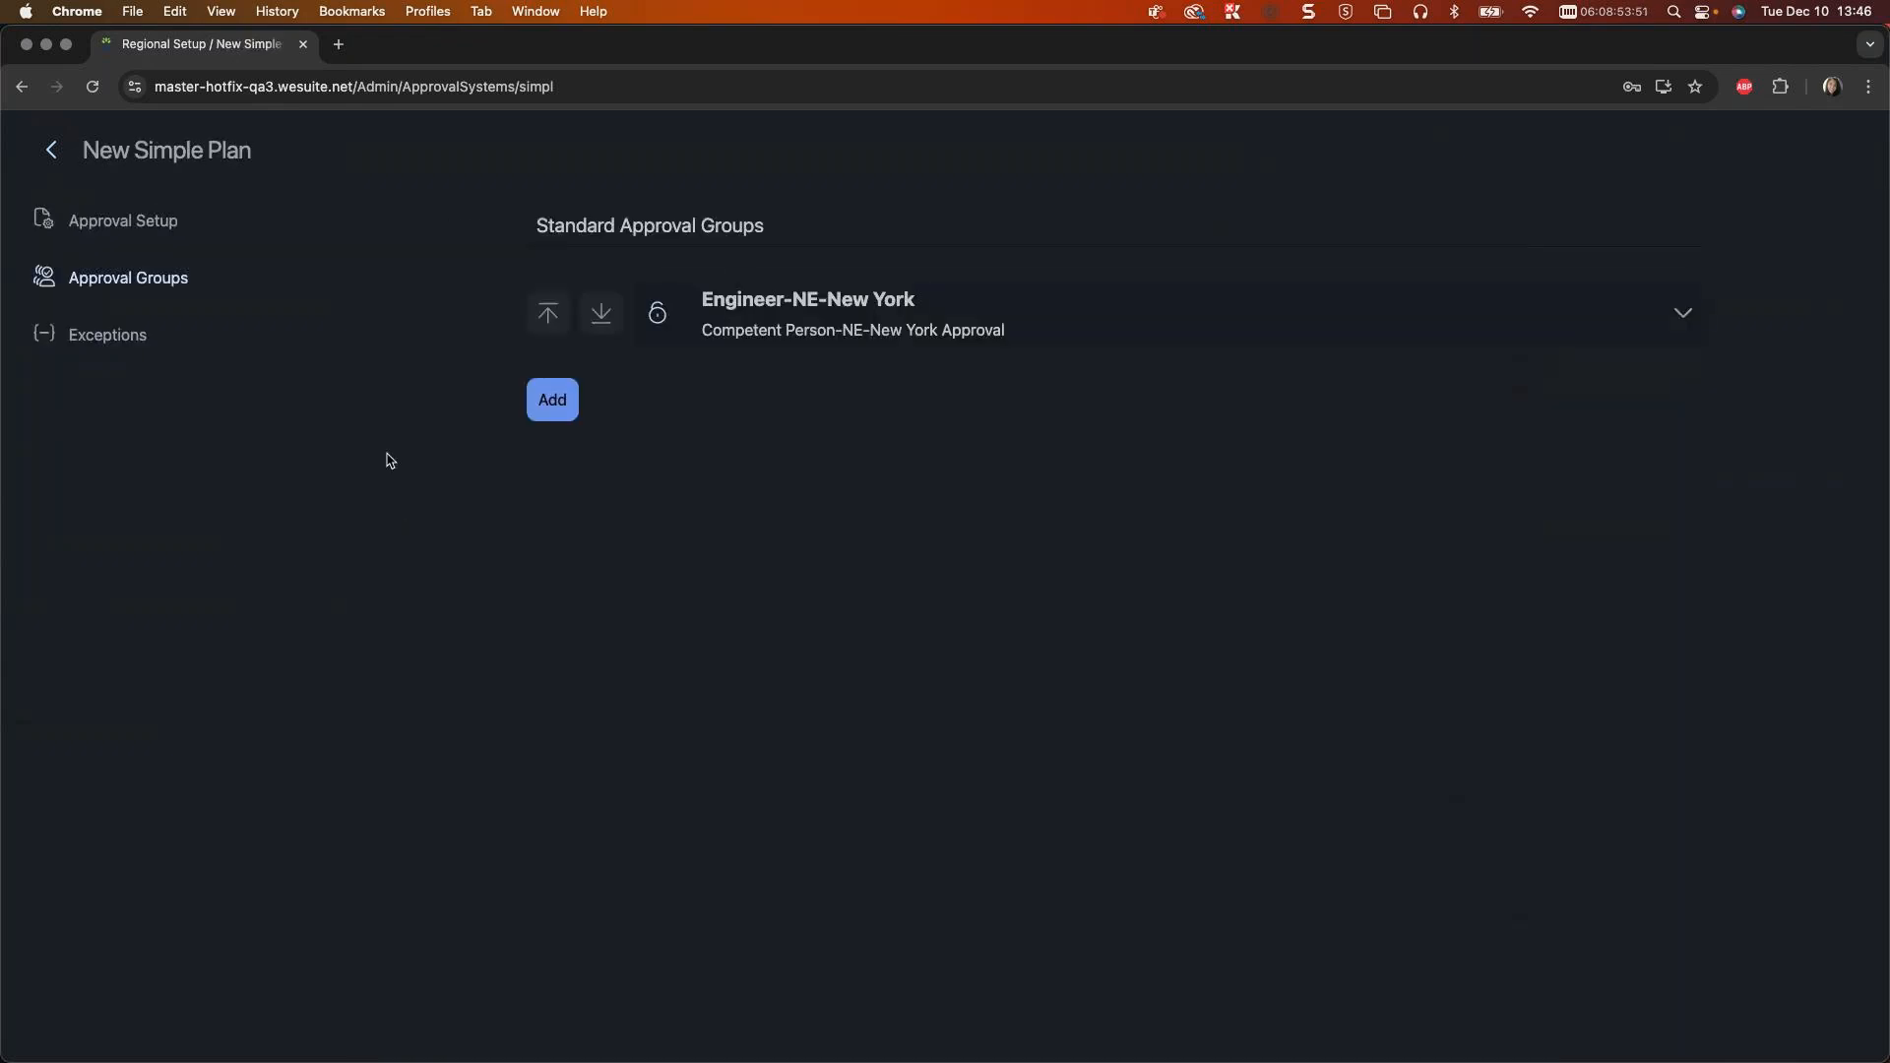
left_click(54, 154)
left_click(55, 154)
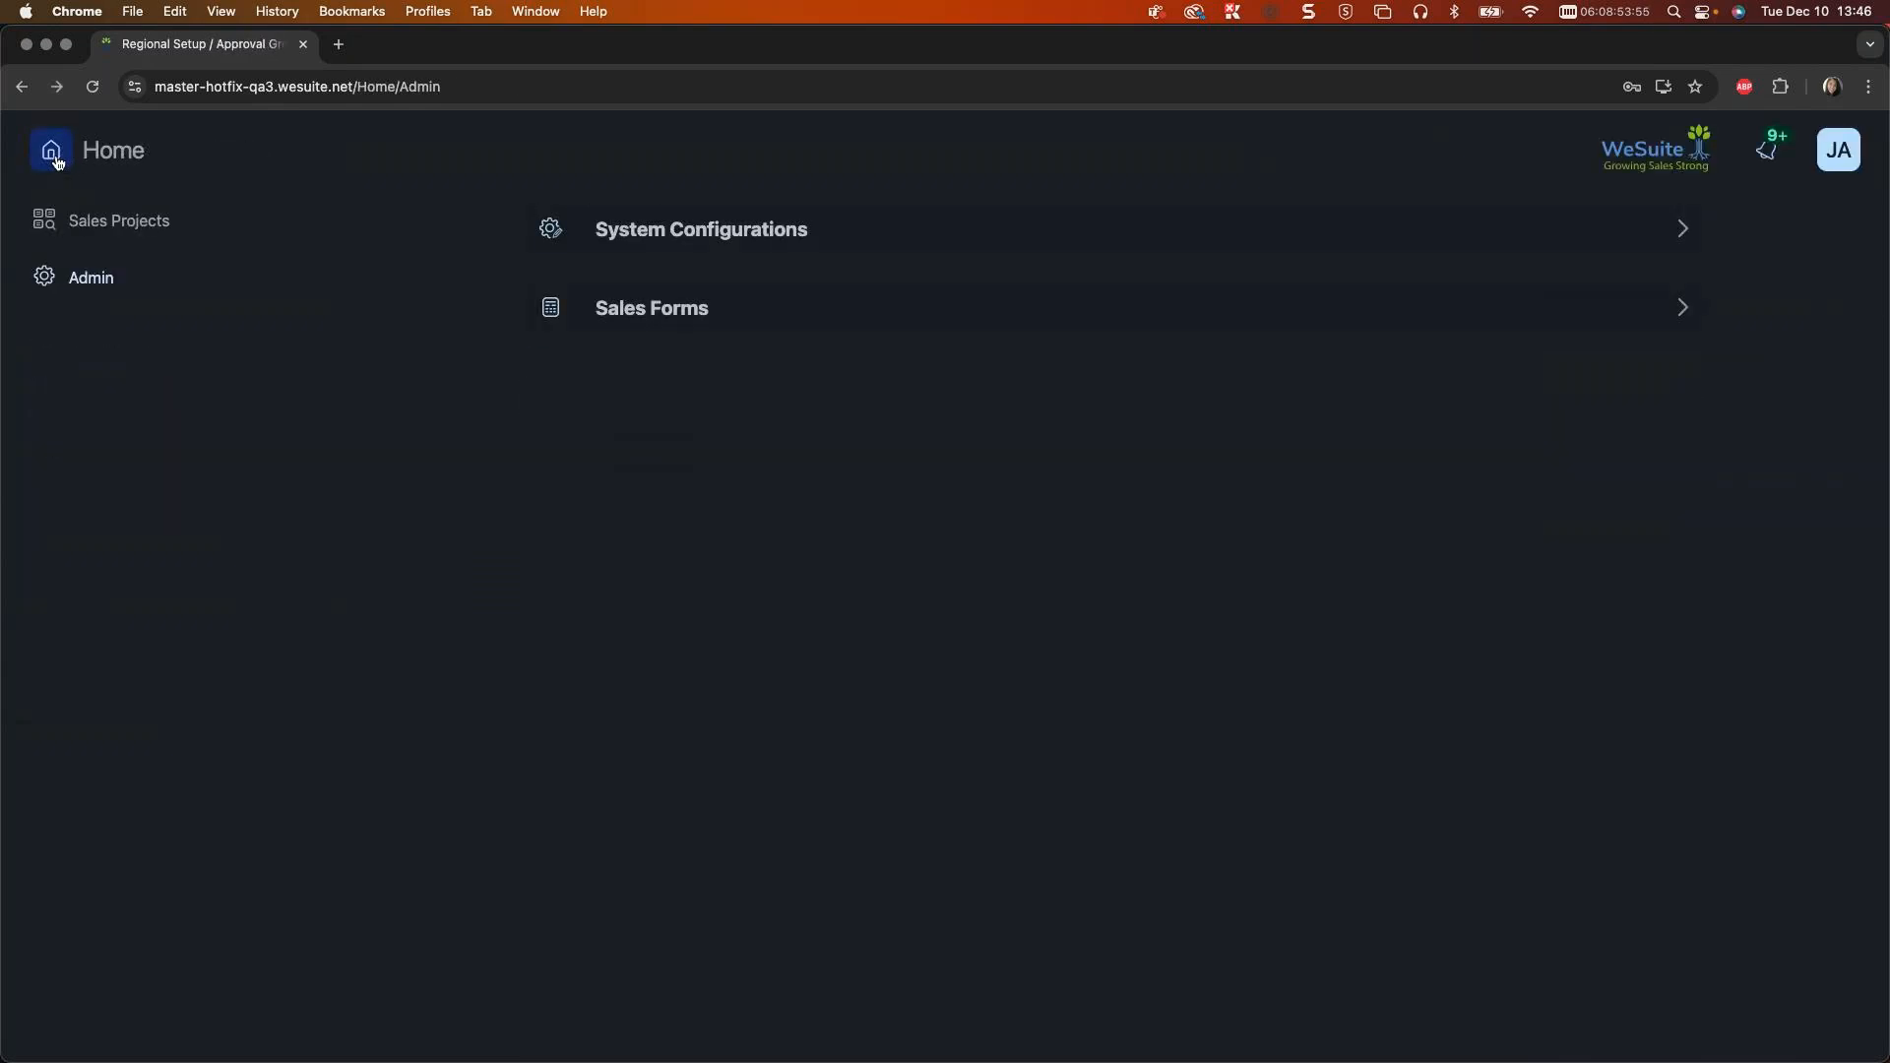
Step: Open the Burrows Auto New System estimate from the sales projects home page and go to its pre approval page through the sale status
left_click(54, 154)
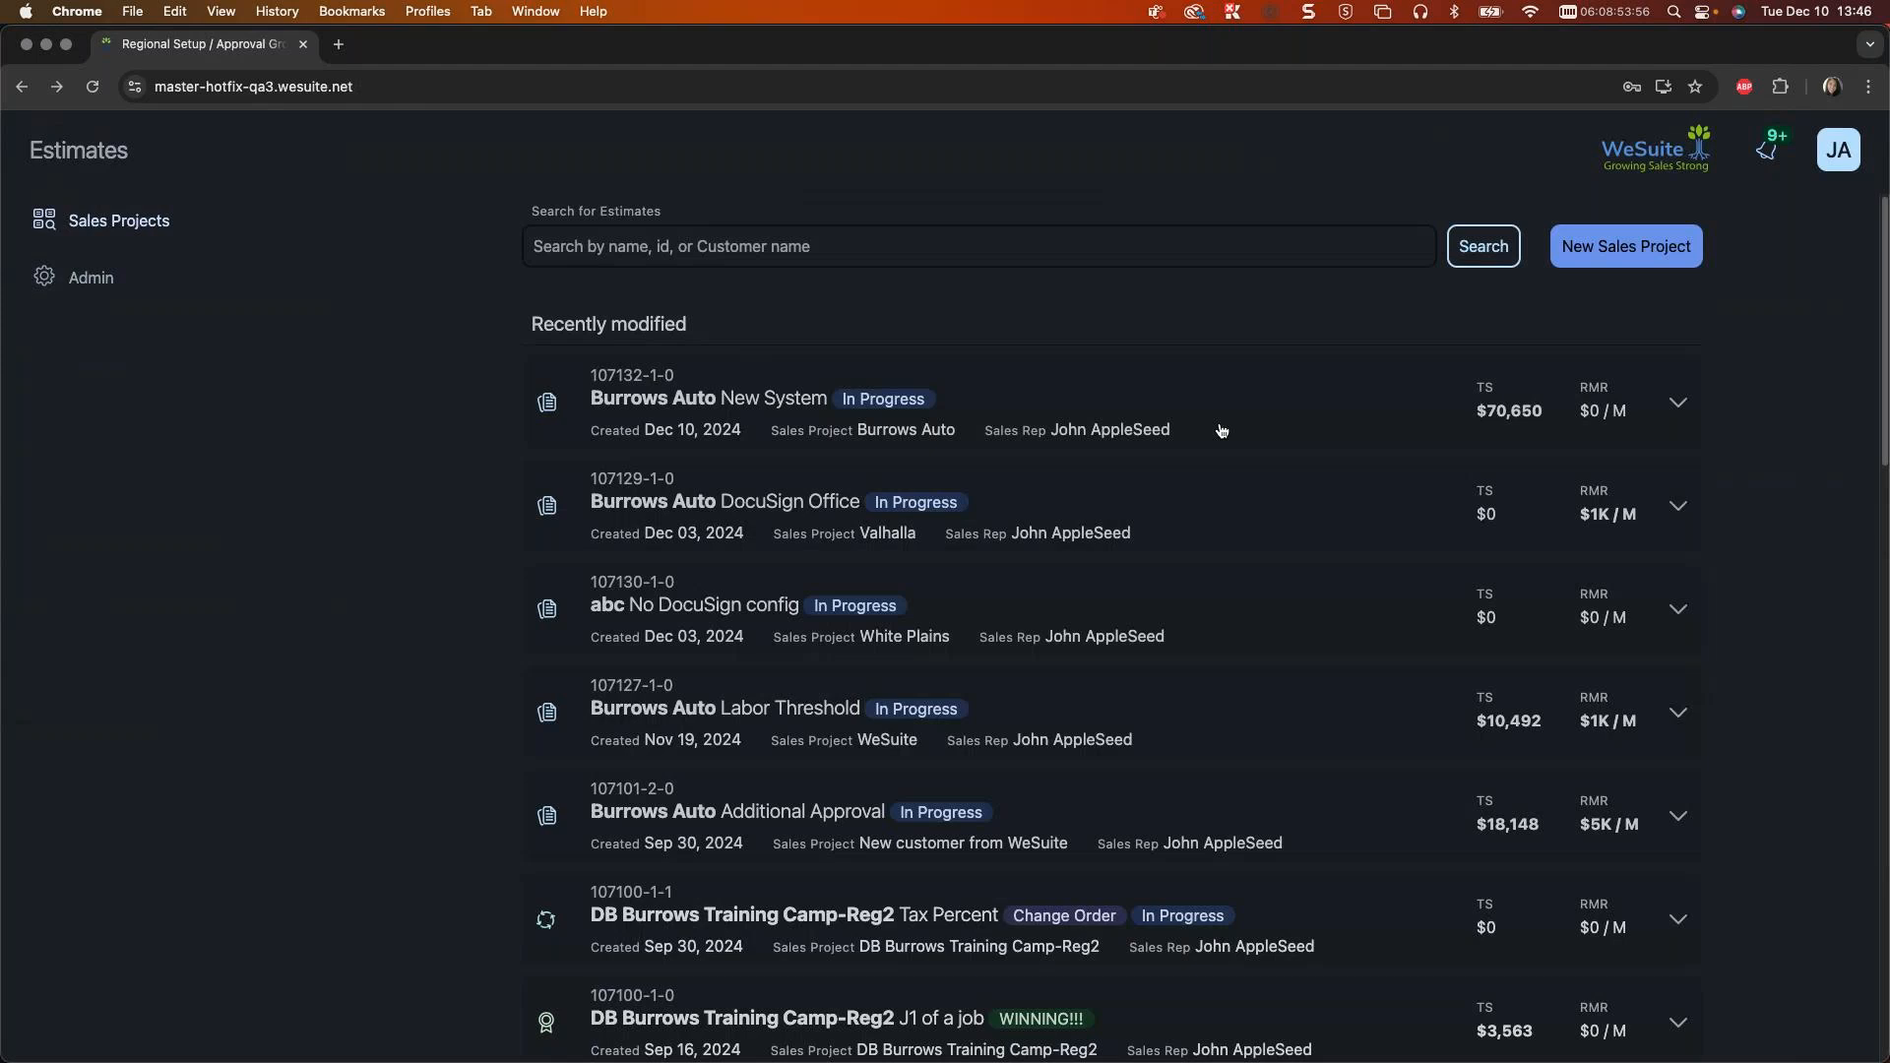
left_click(1220, 430)
left_click(633, 518)
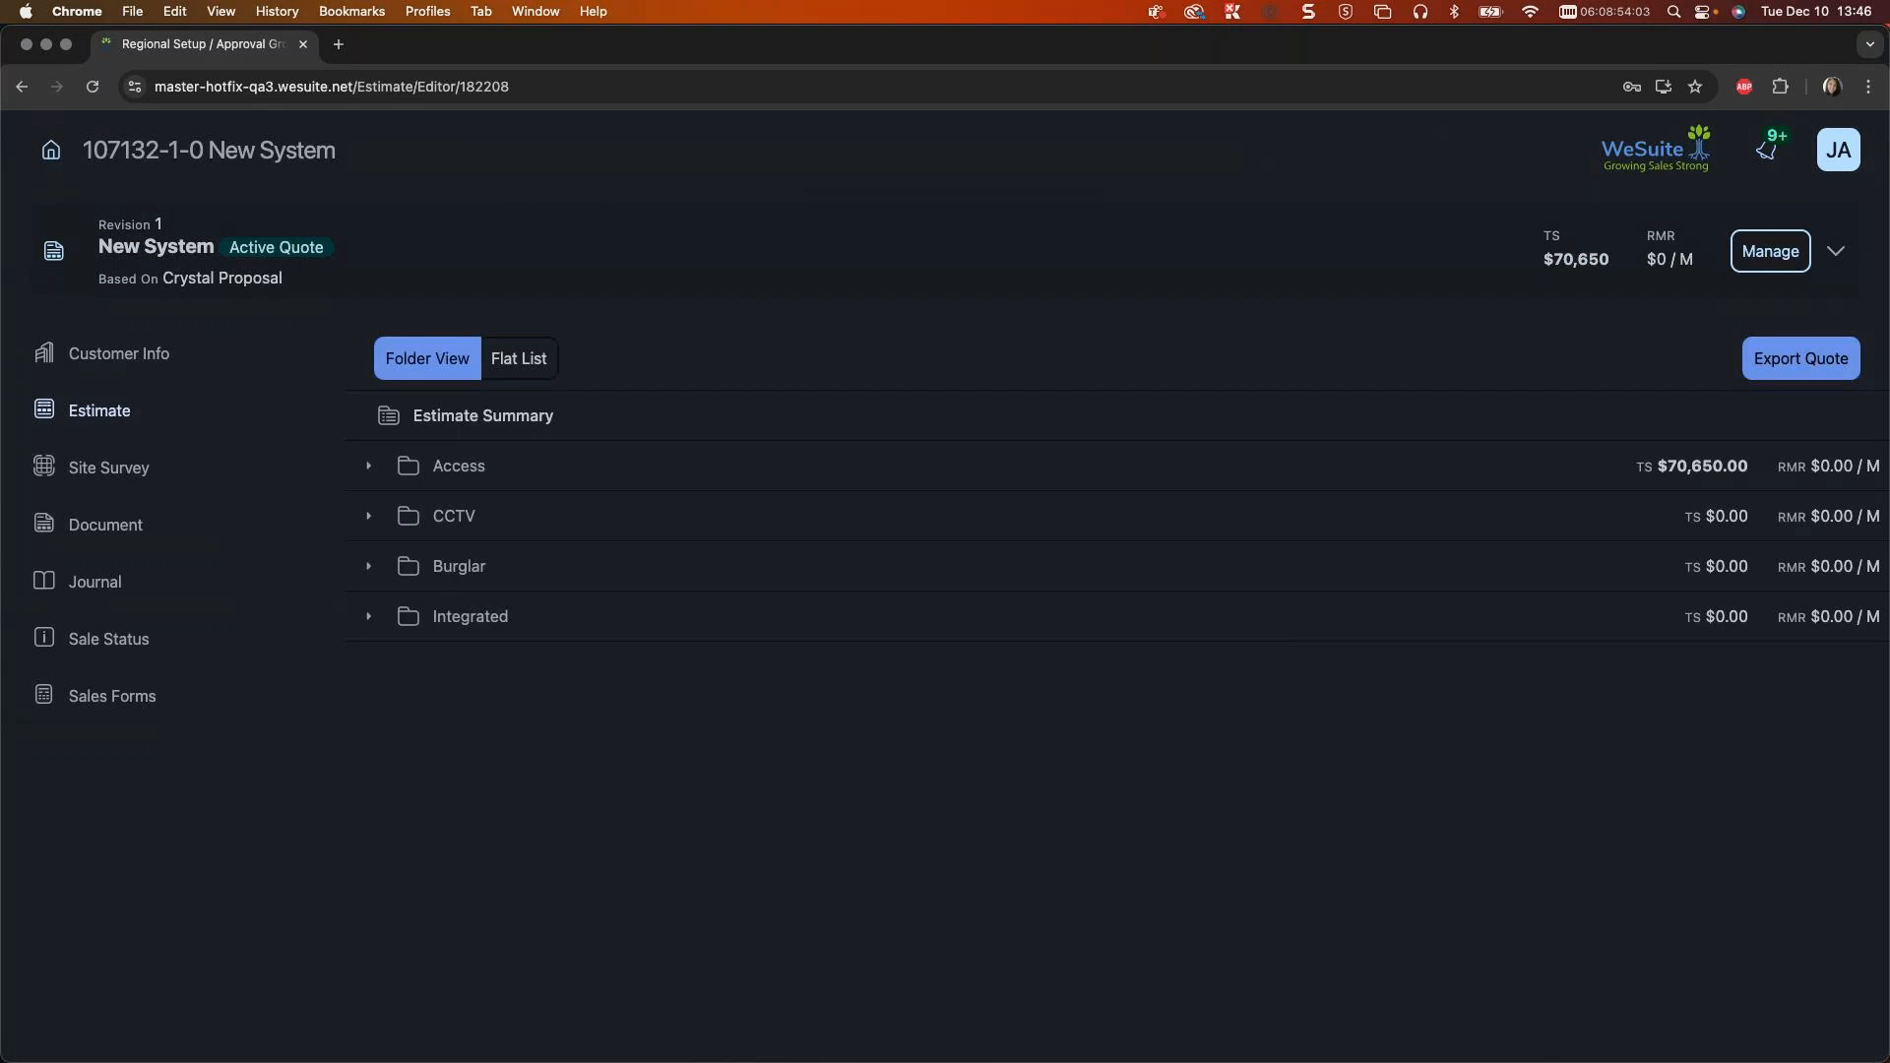
left_click(98, 641)
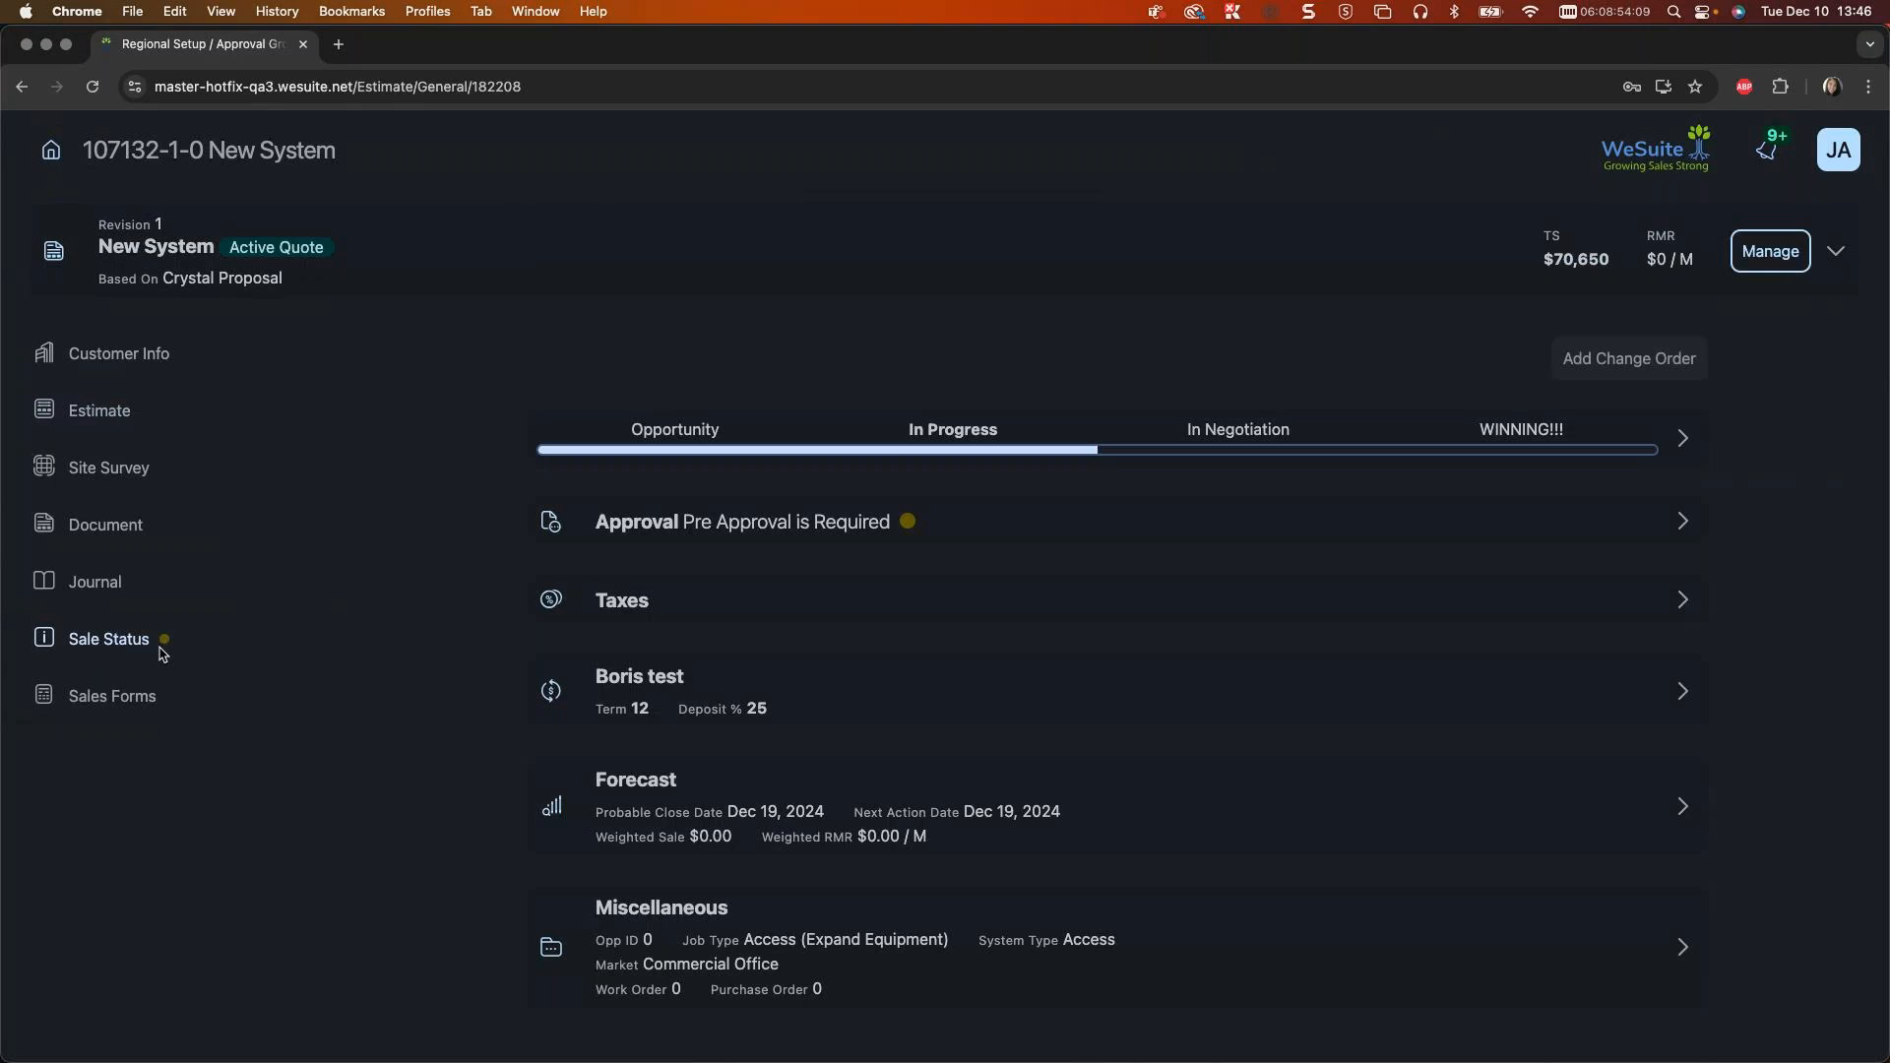
left_click(988, 521)
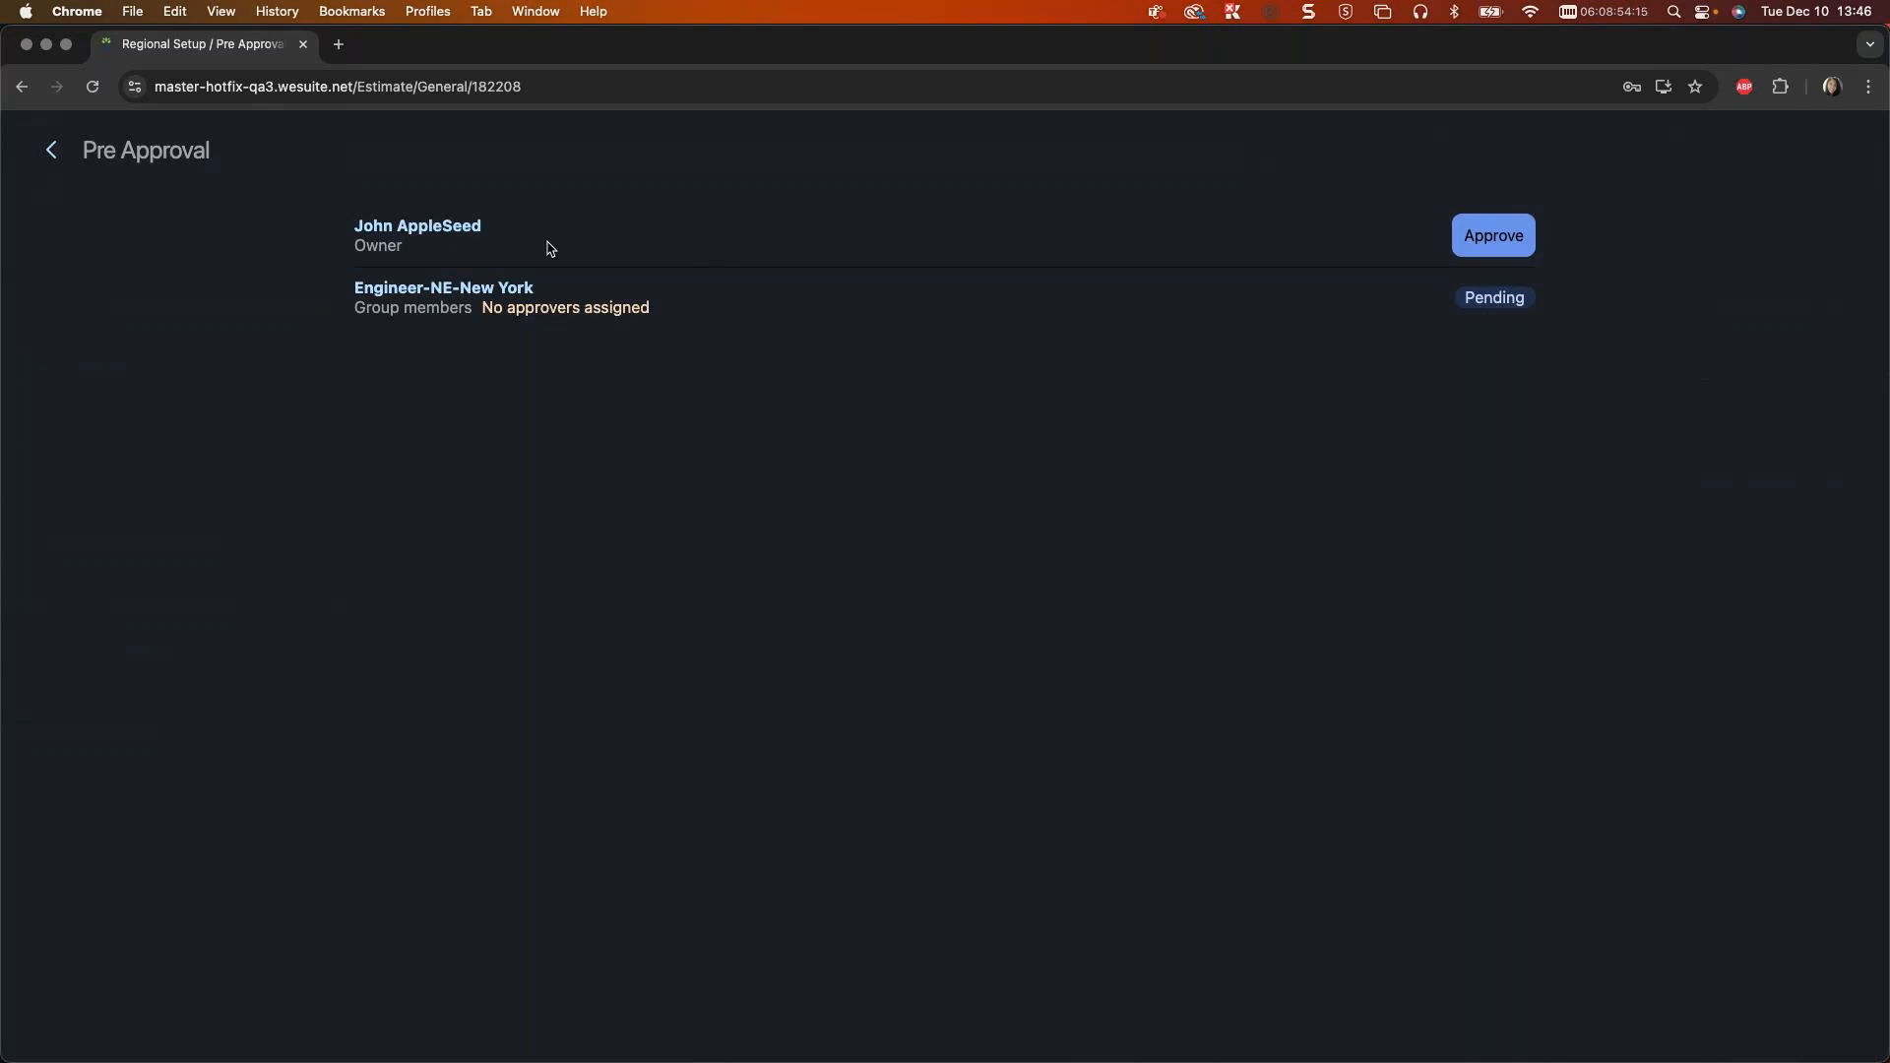
Step: Approve the estimate's pre approval as owner with the note "please approve" and return to the sale status
left_click(1498, 238)
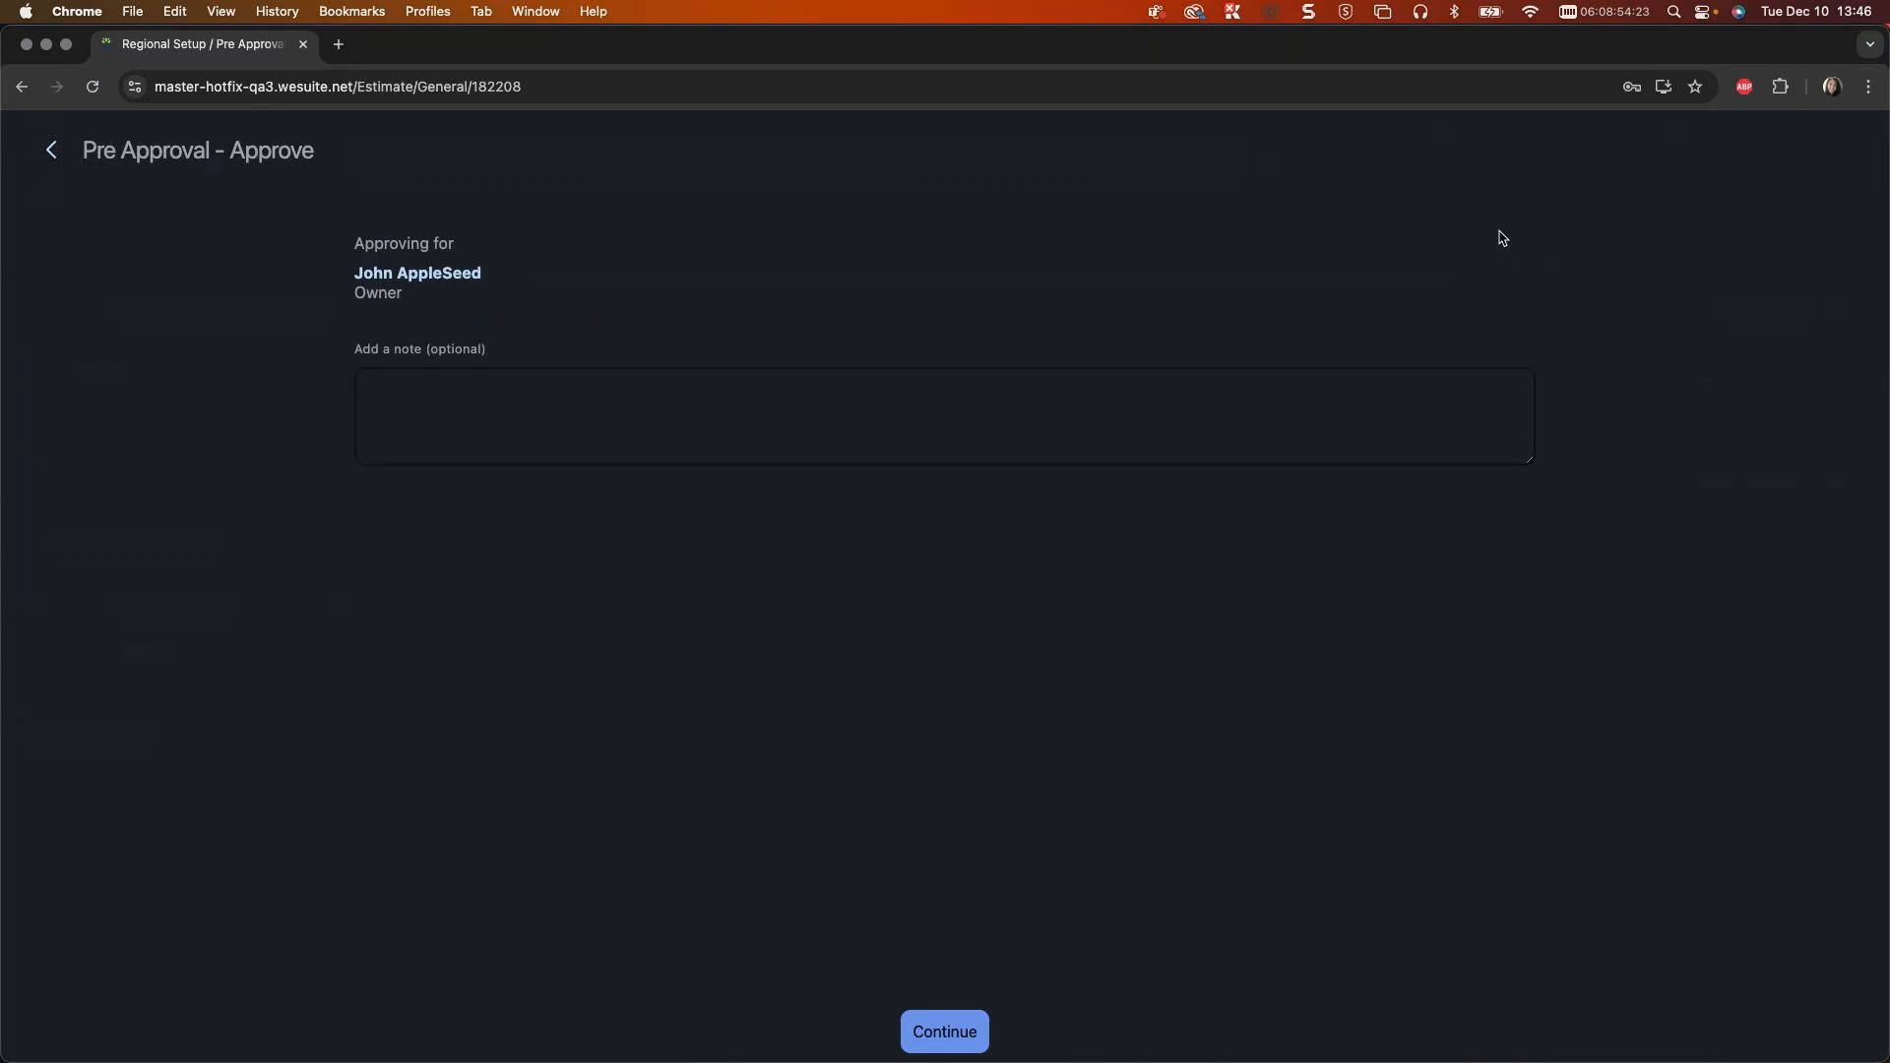
left_click(985, 417)
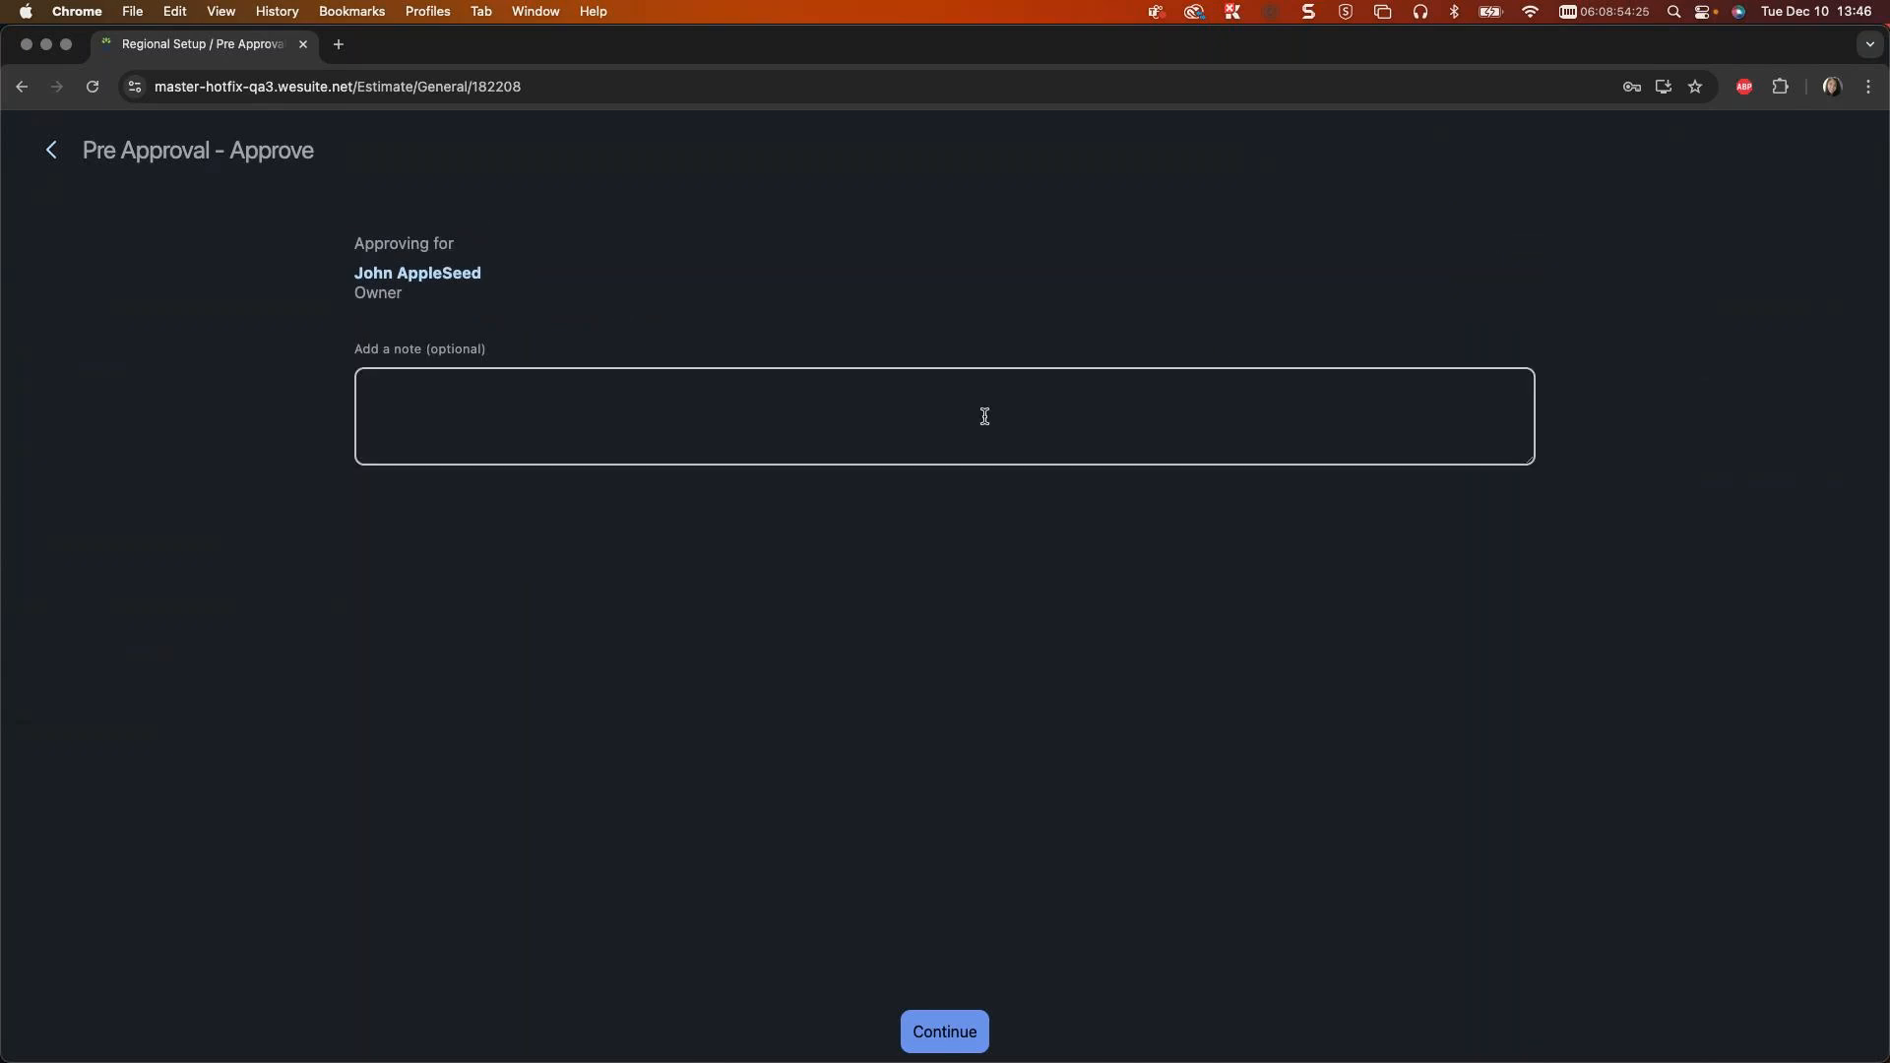
type("please approve")
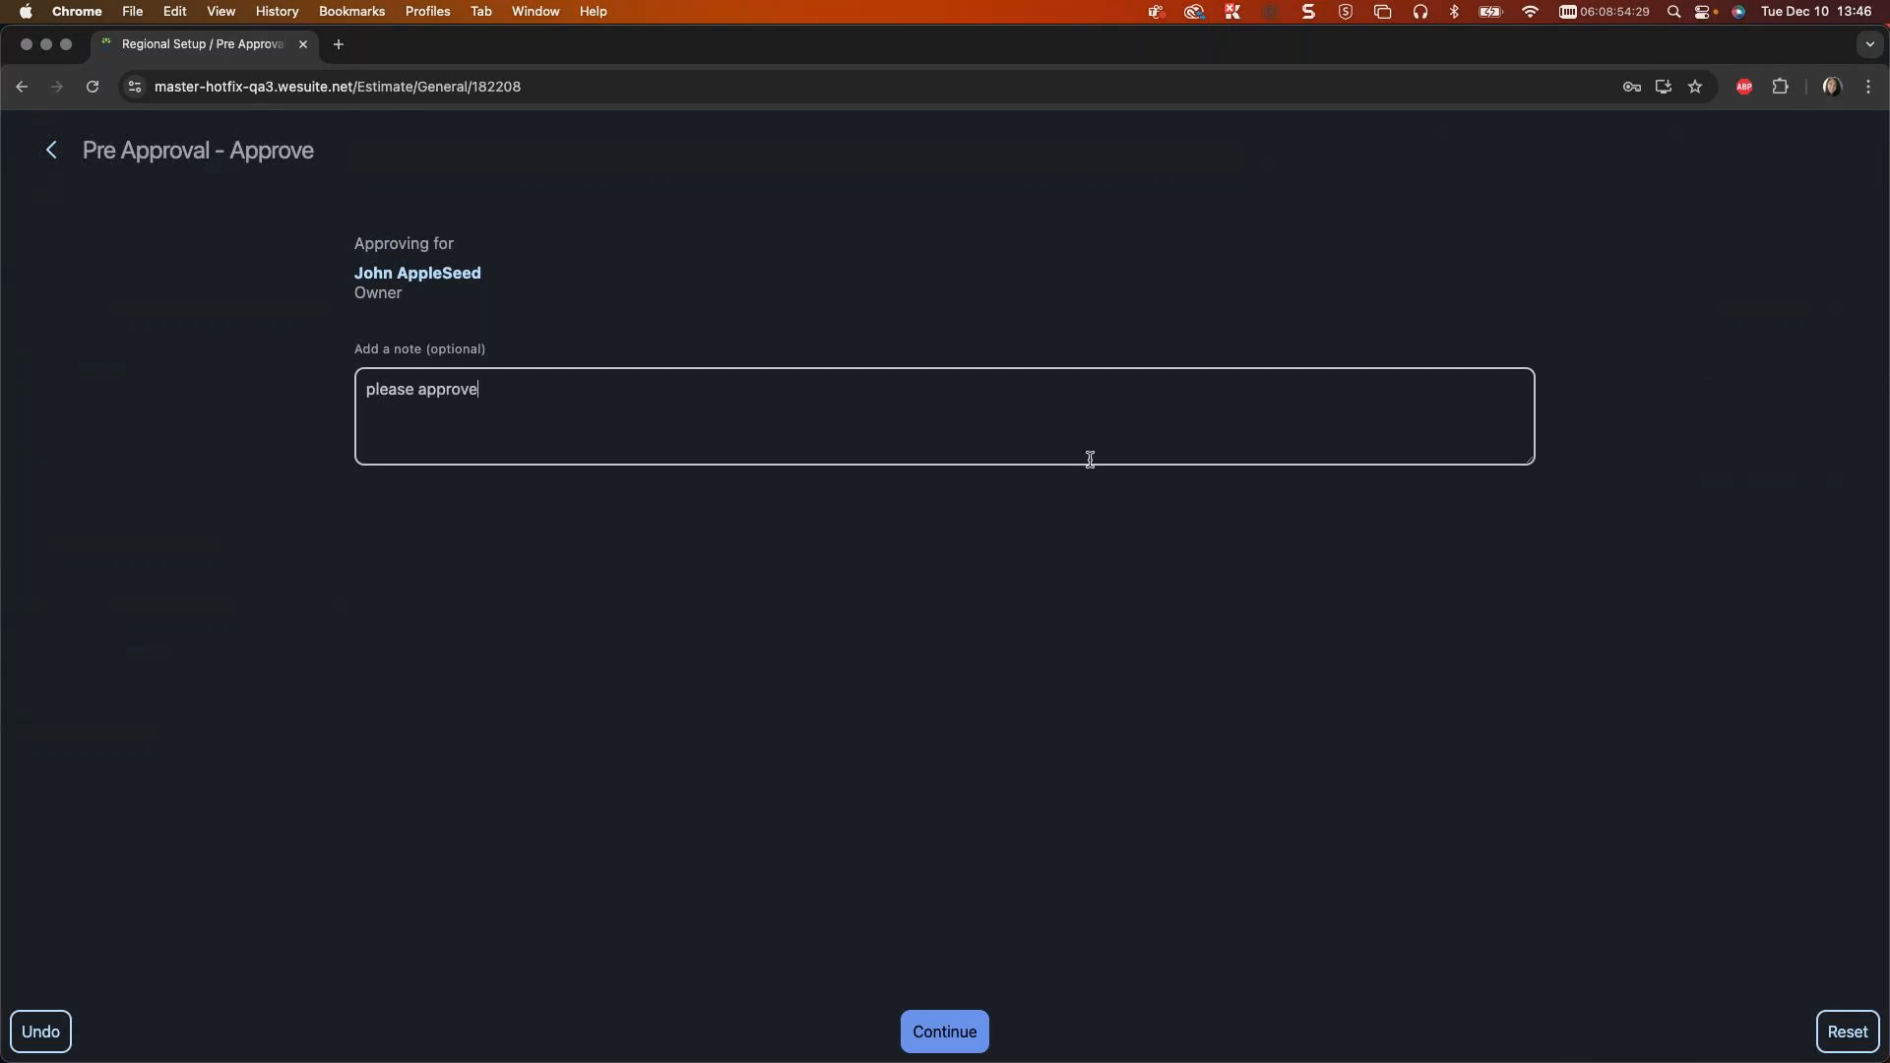
left_click(963, 1031)
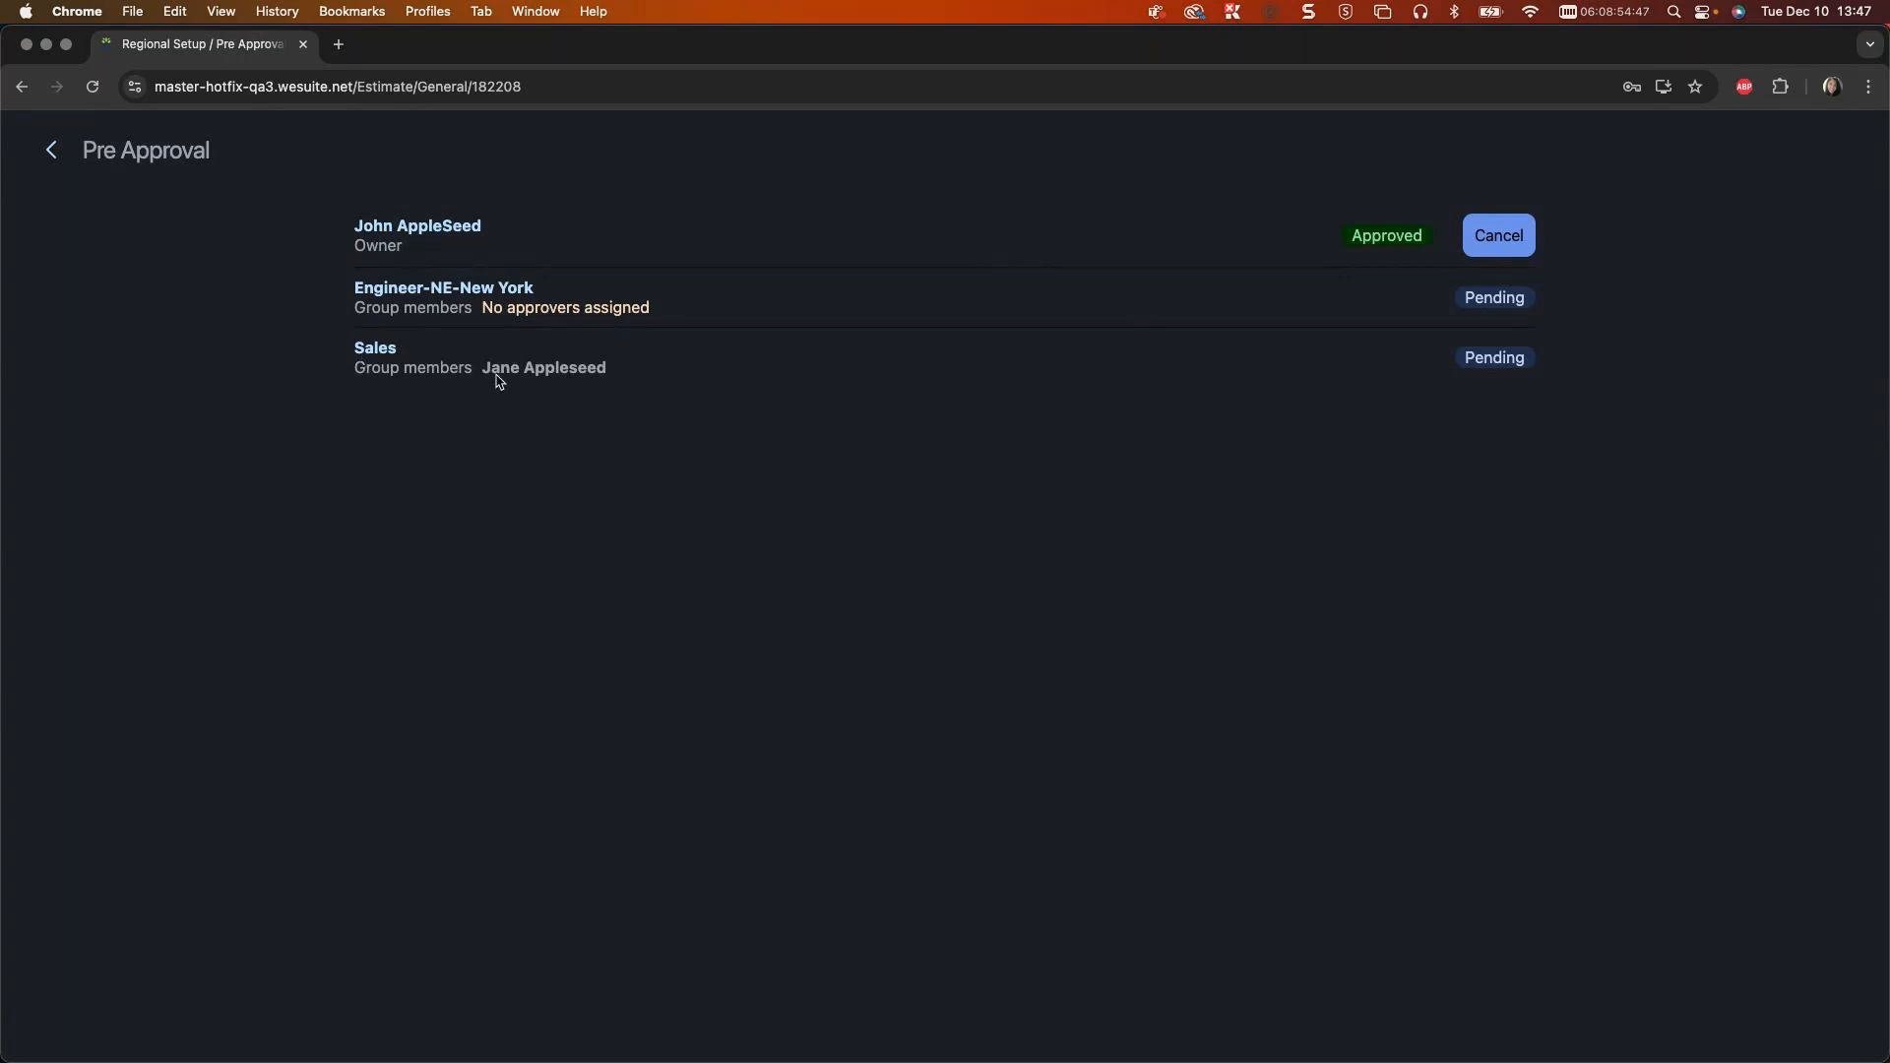
left_click(44, 159)
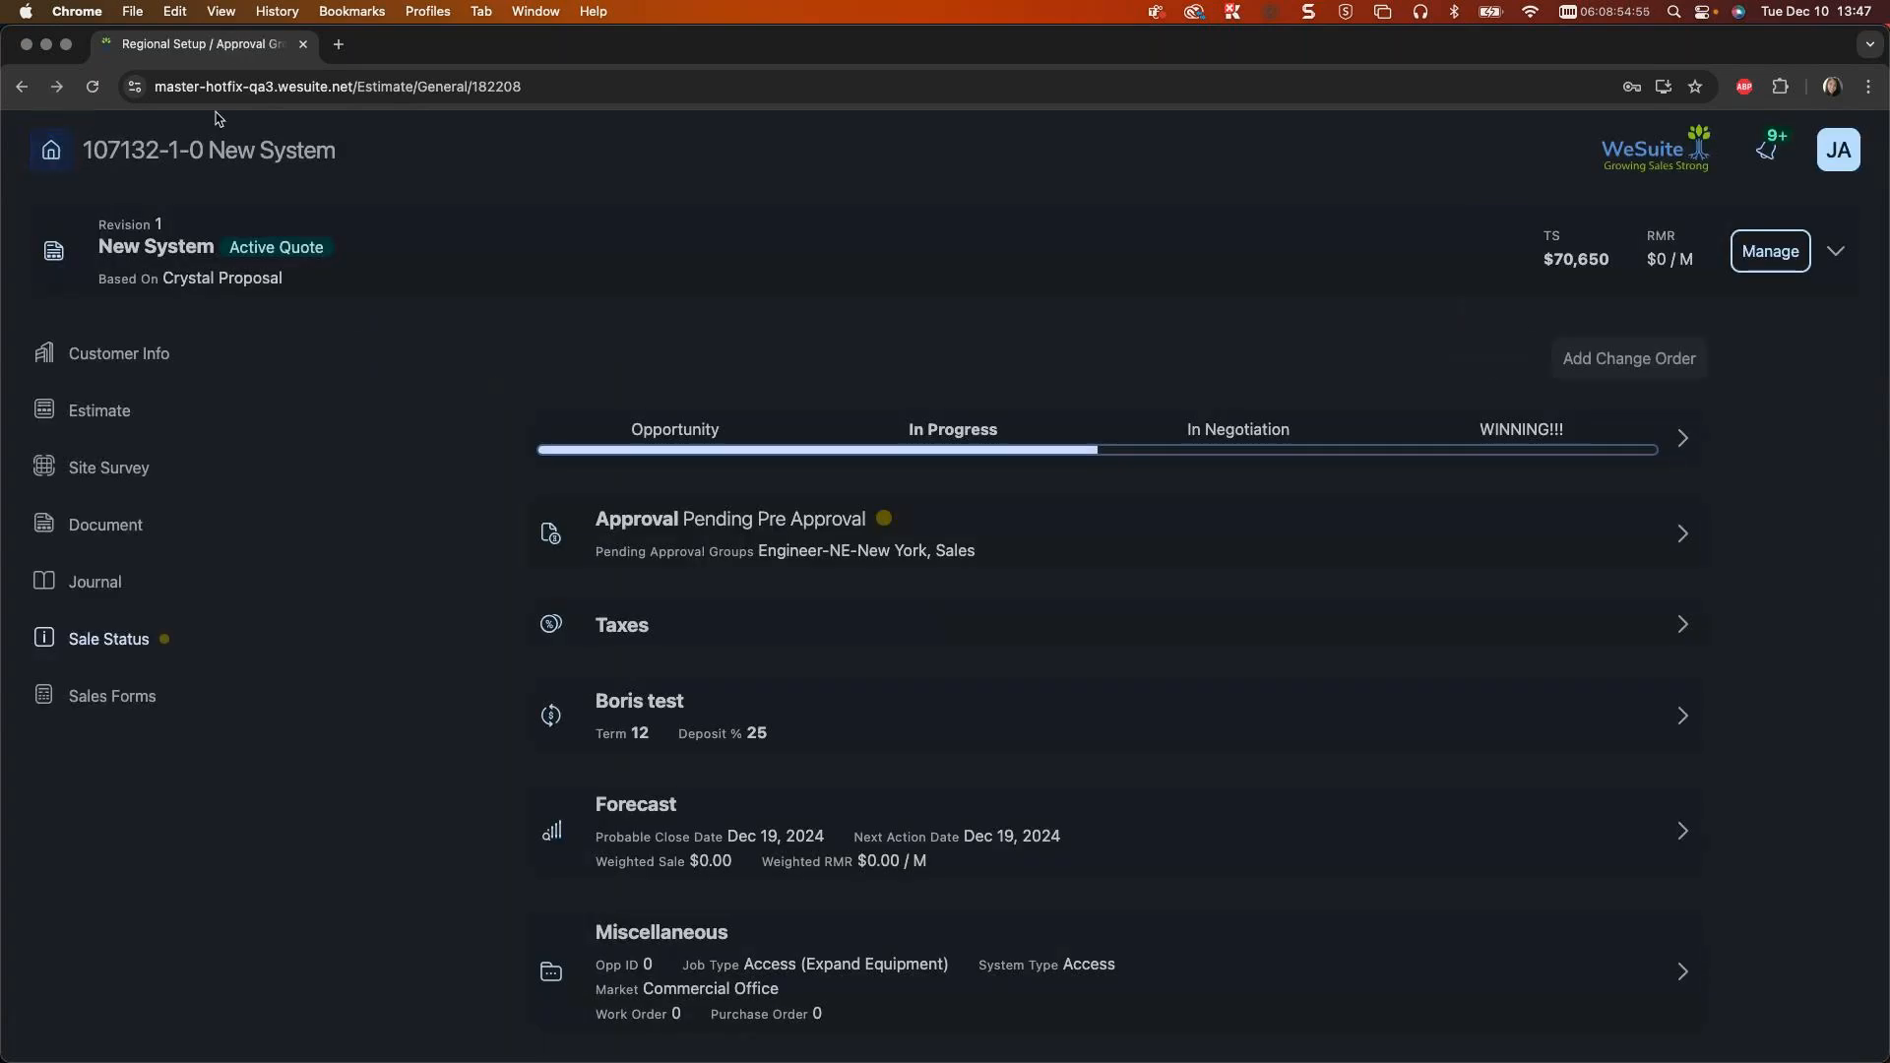
right_click(179, 46)
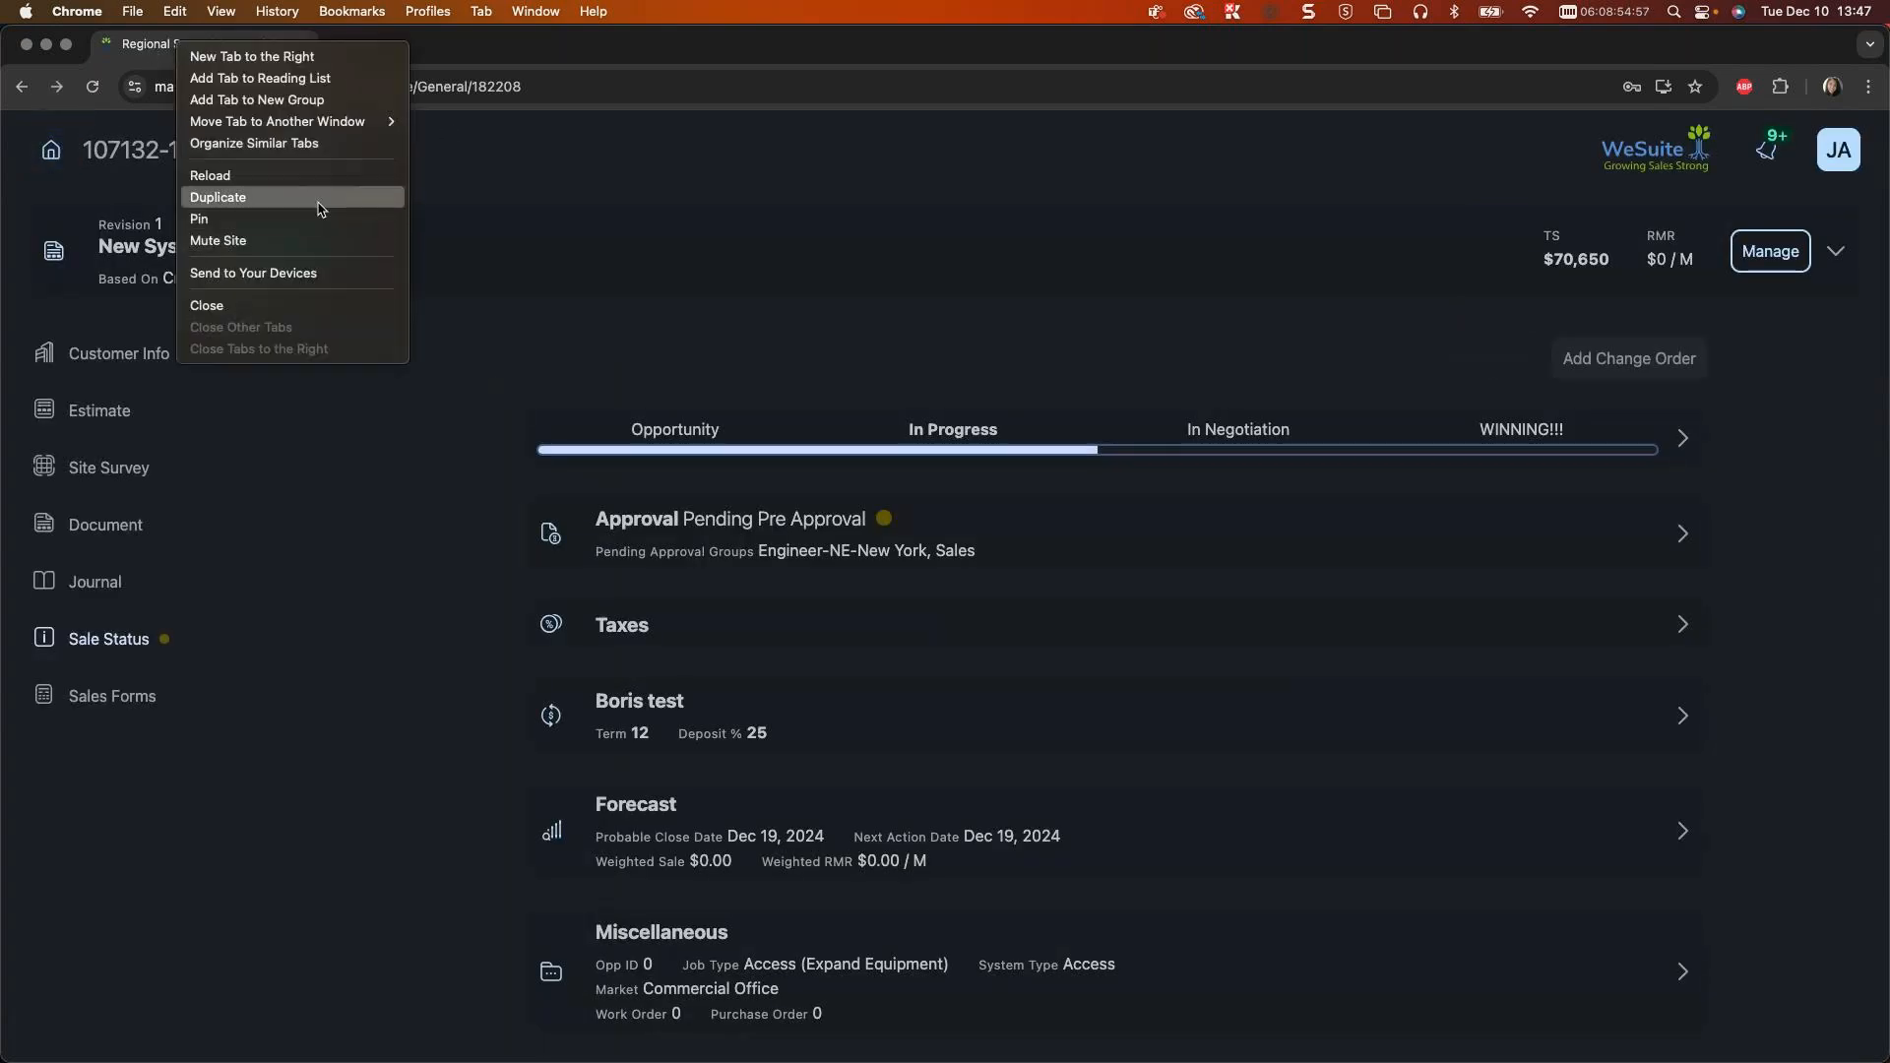
left_click(236, 197)
key("super+w")
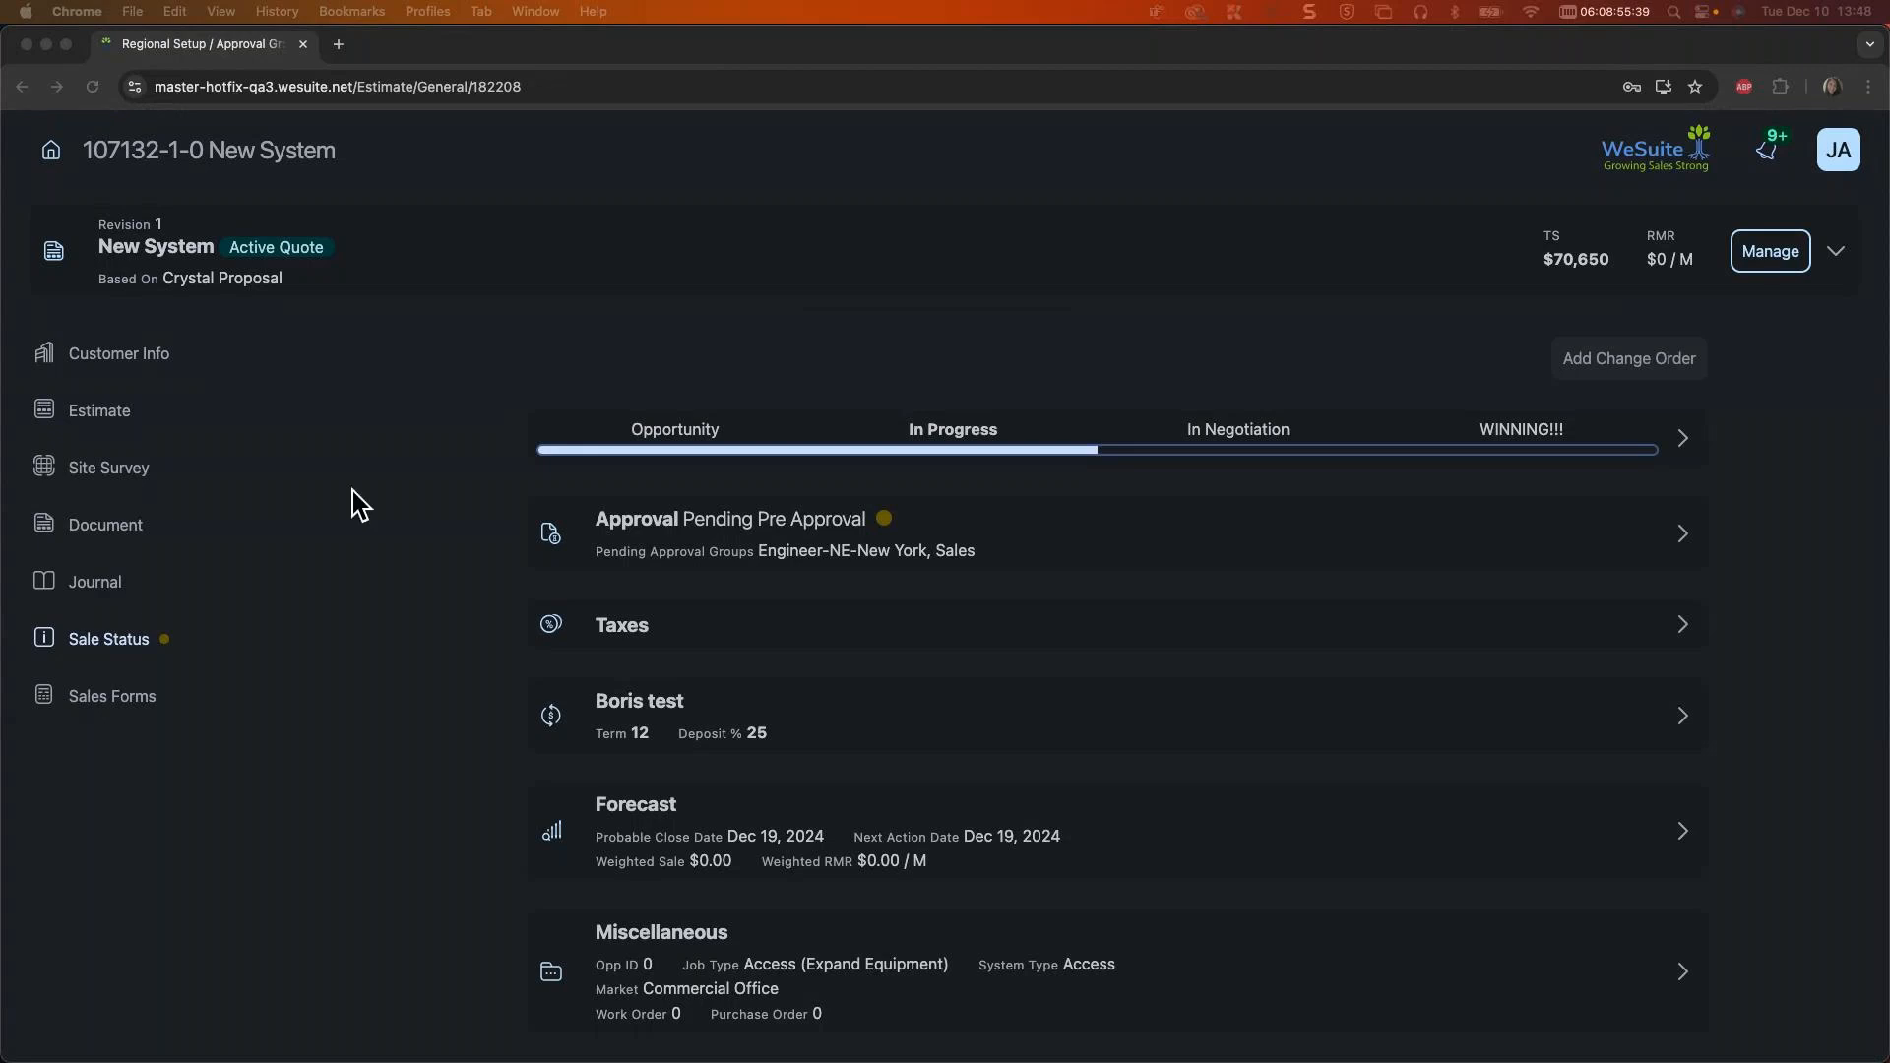
Step: Reload the estimate, reopen its pre approval, and cancel the owner's approval without a note
left_click(88, 88)
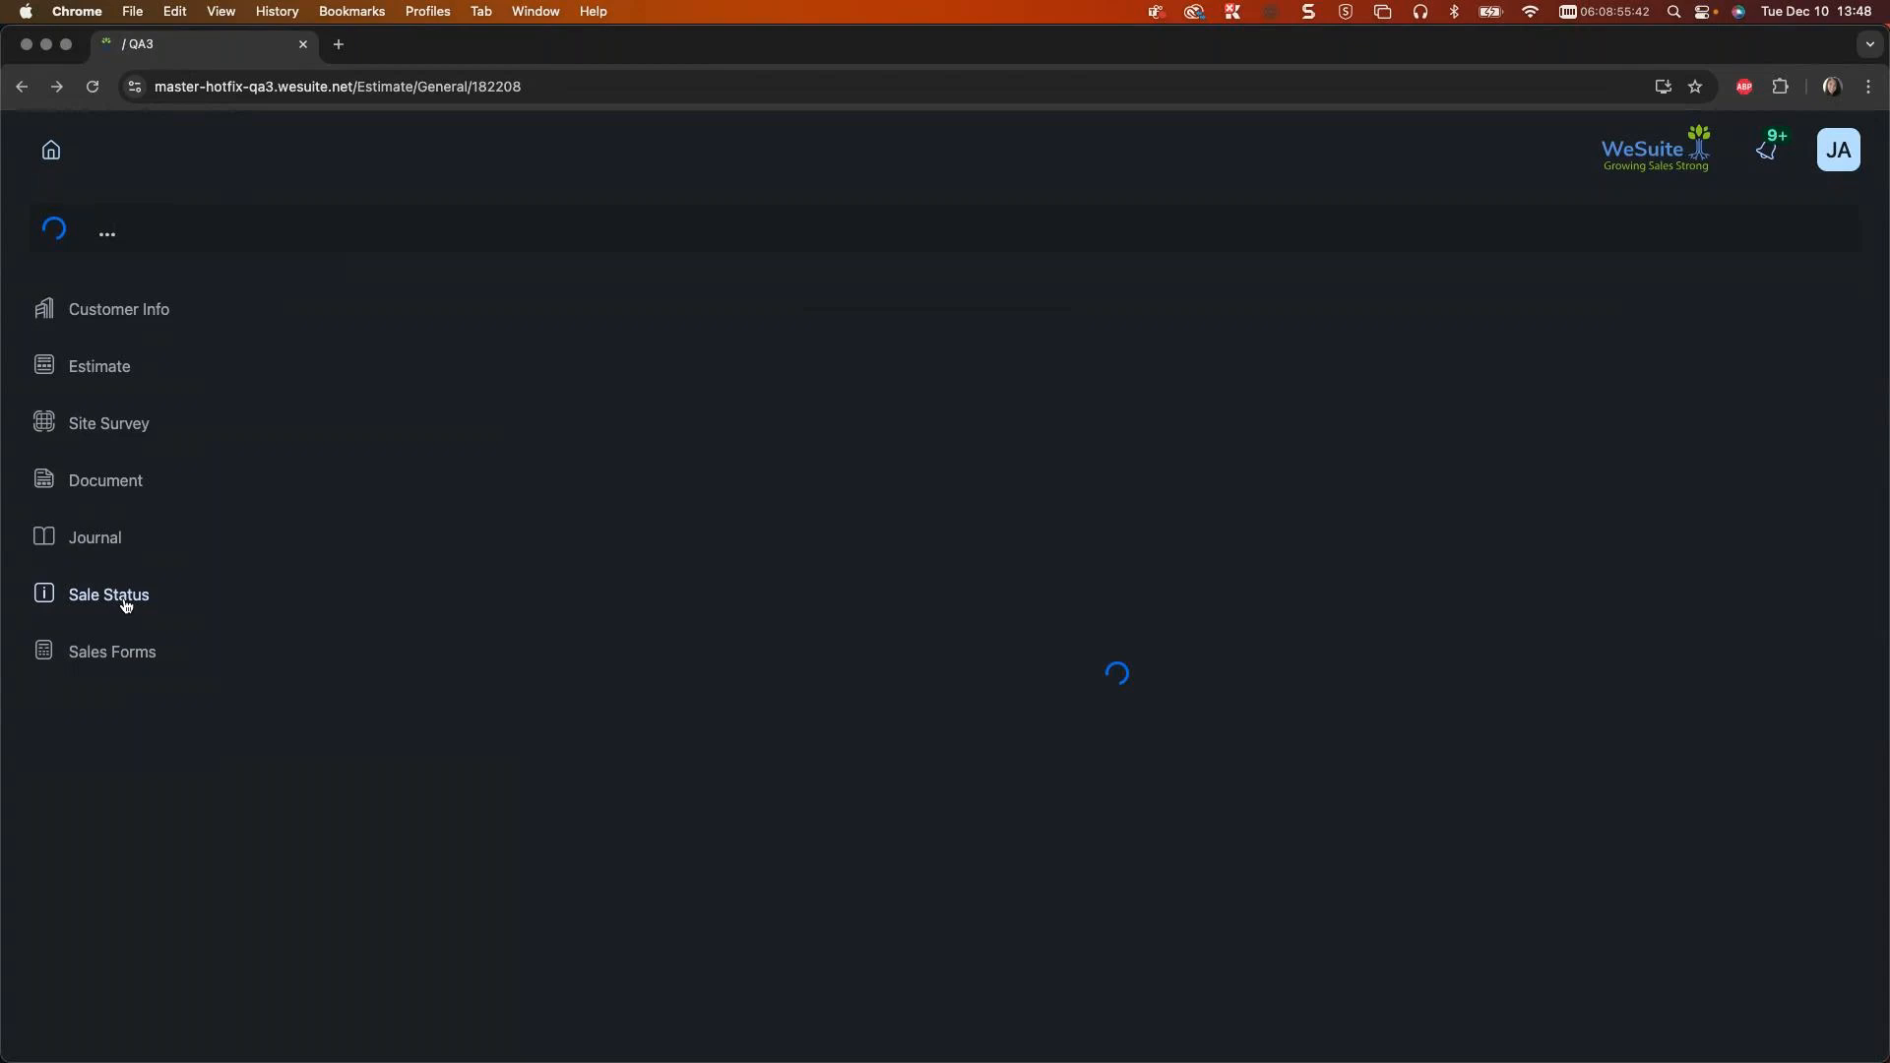
left_click(943, 544)
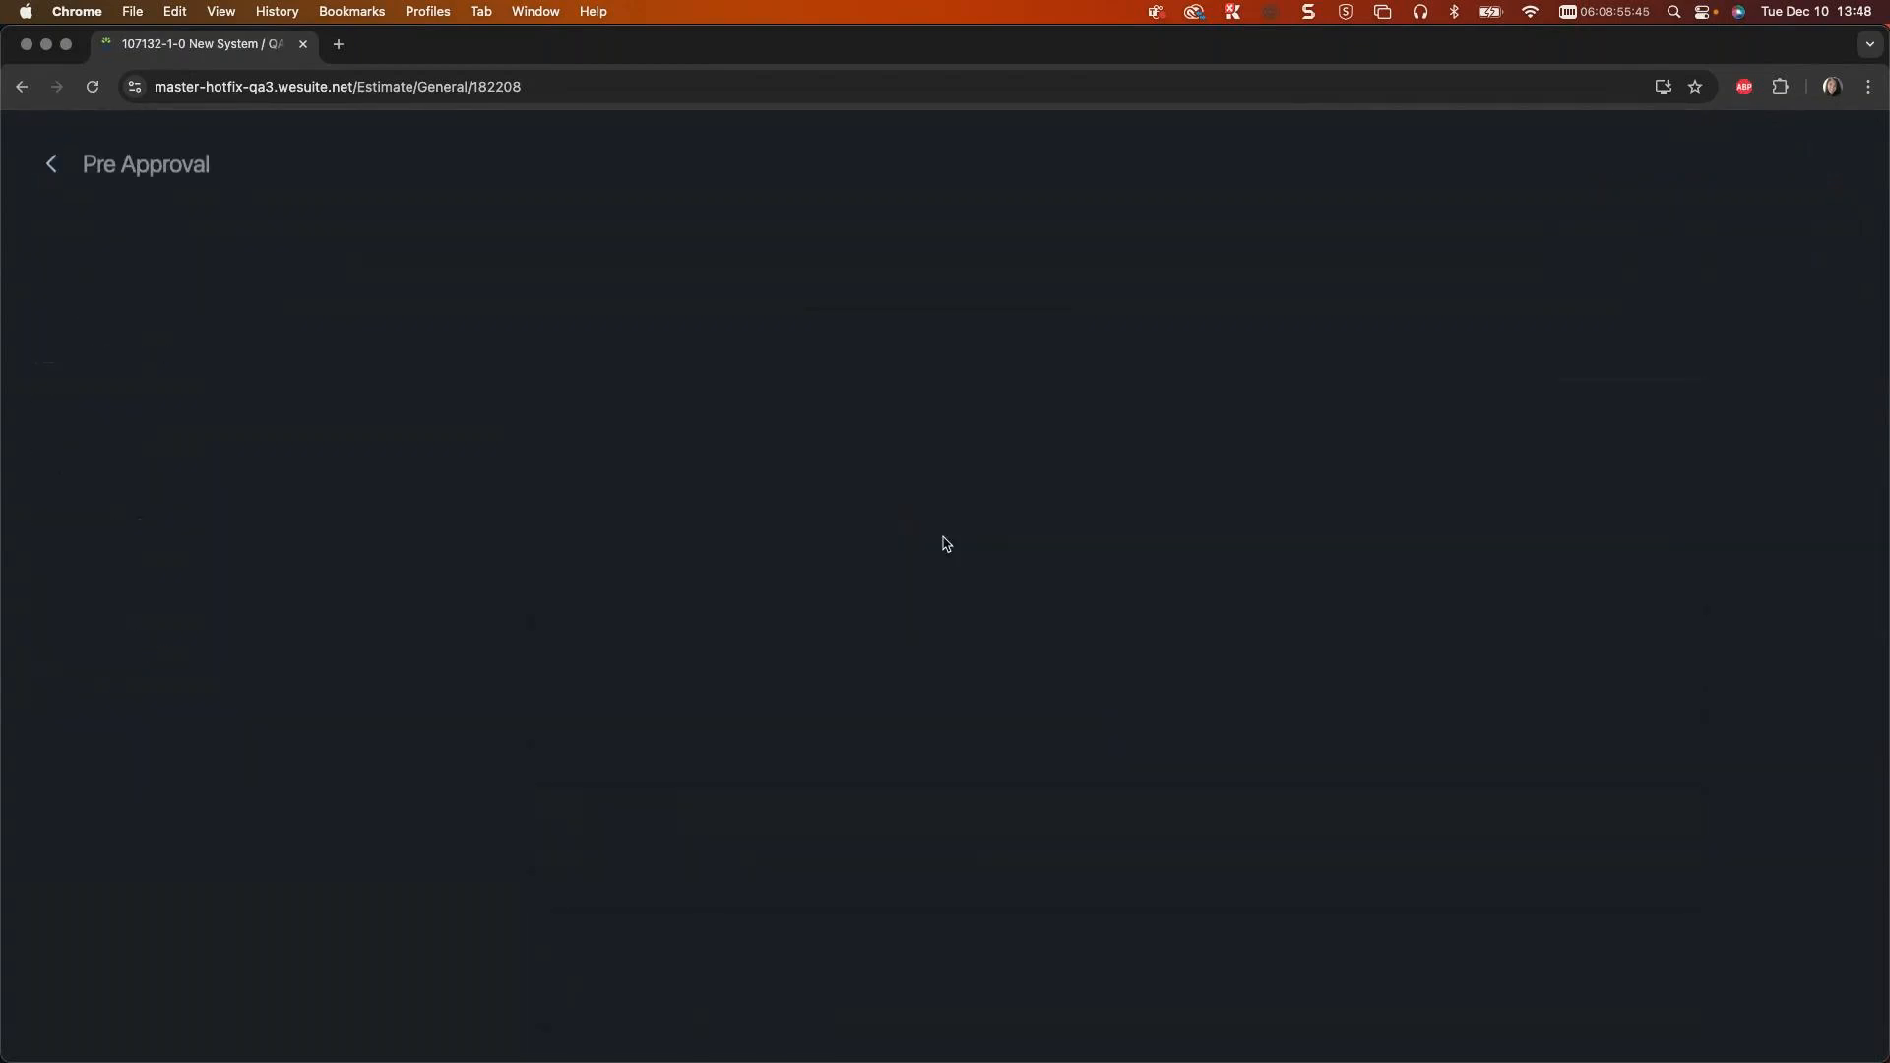
left_click(1497, 241)
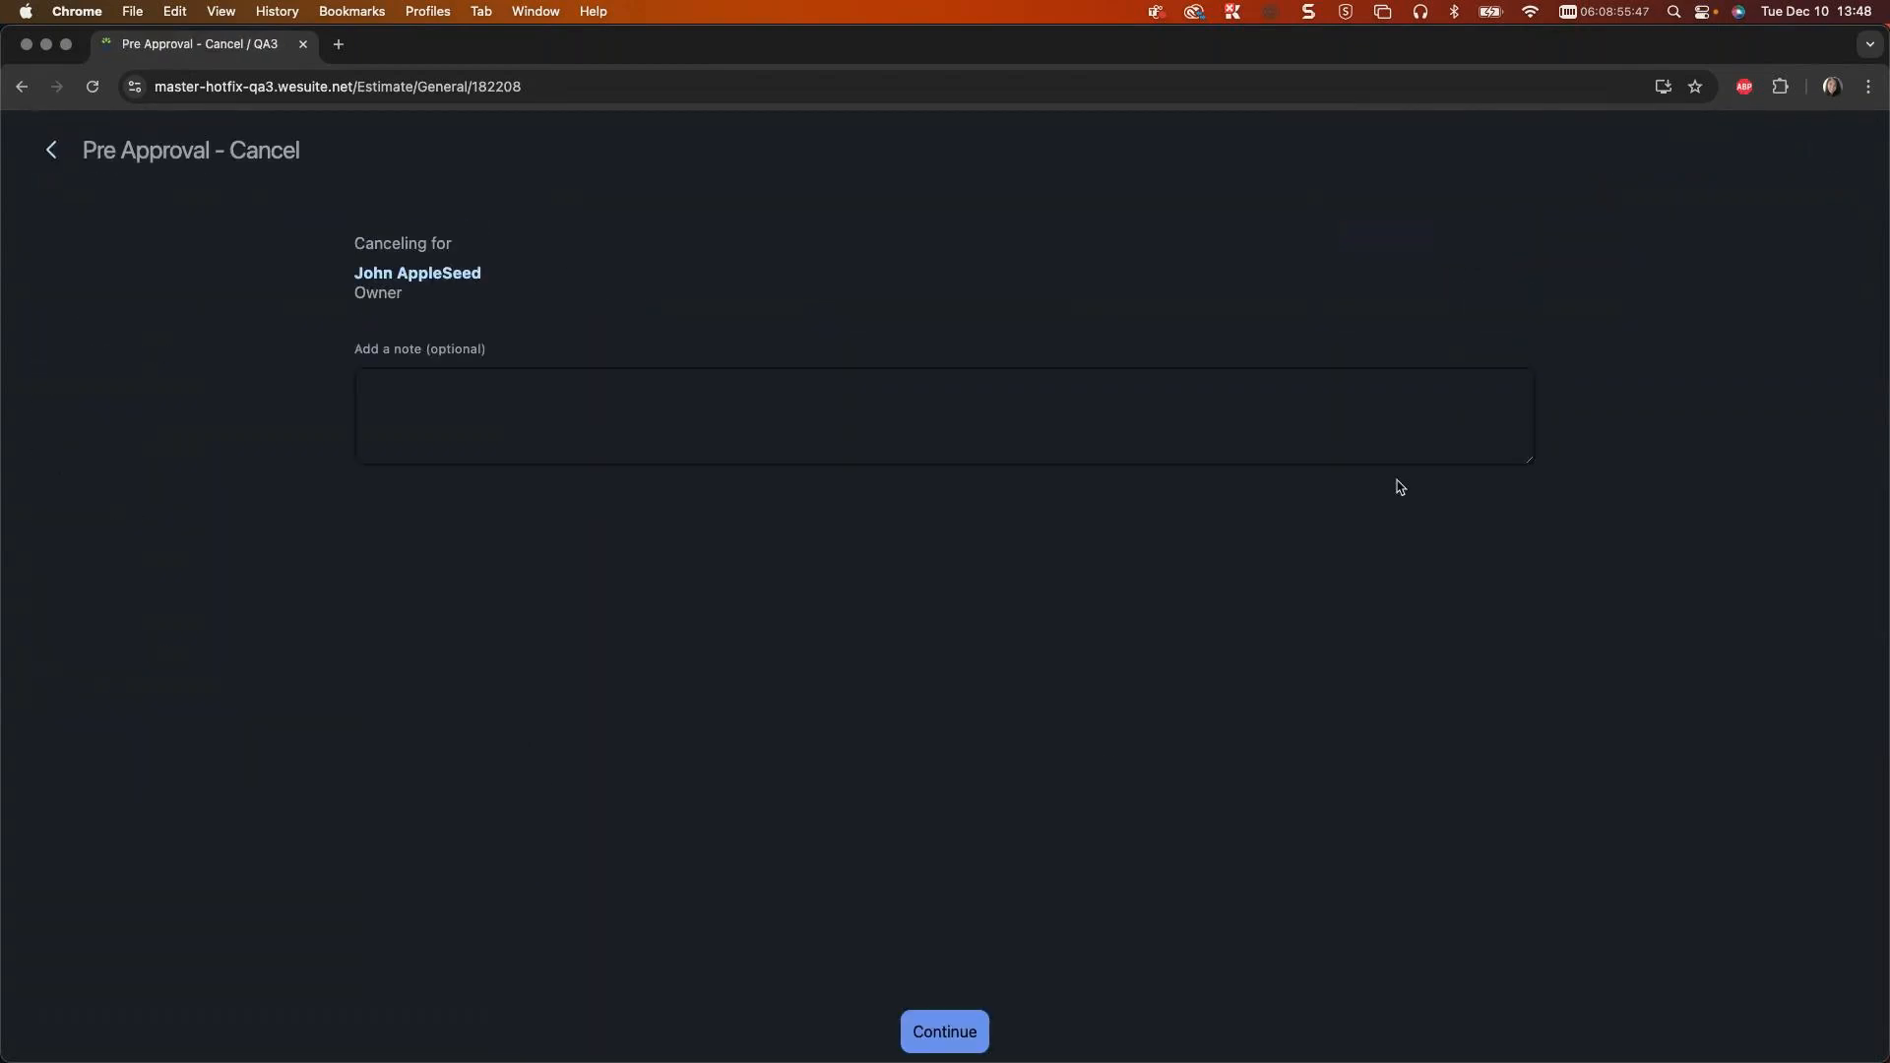
left_click(945, 1031)
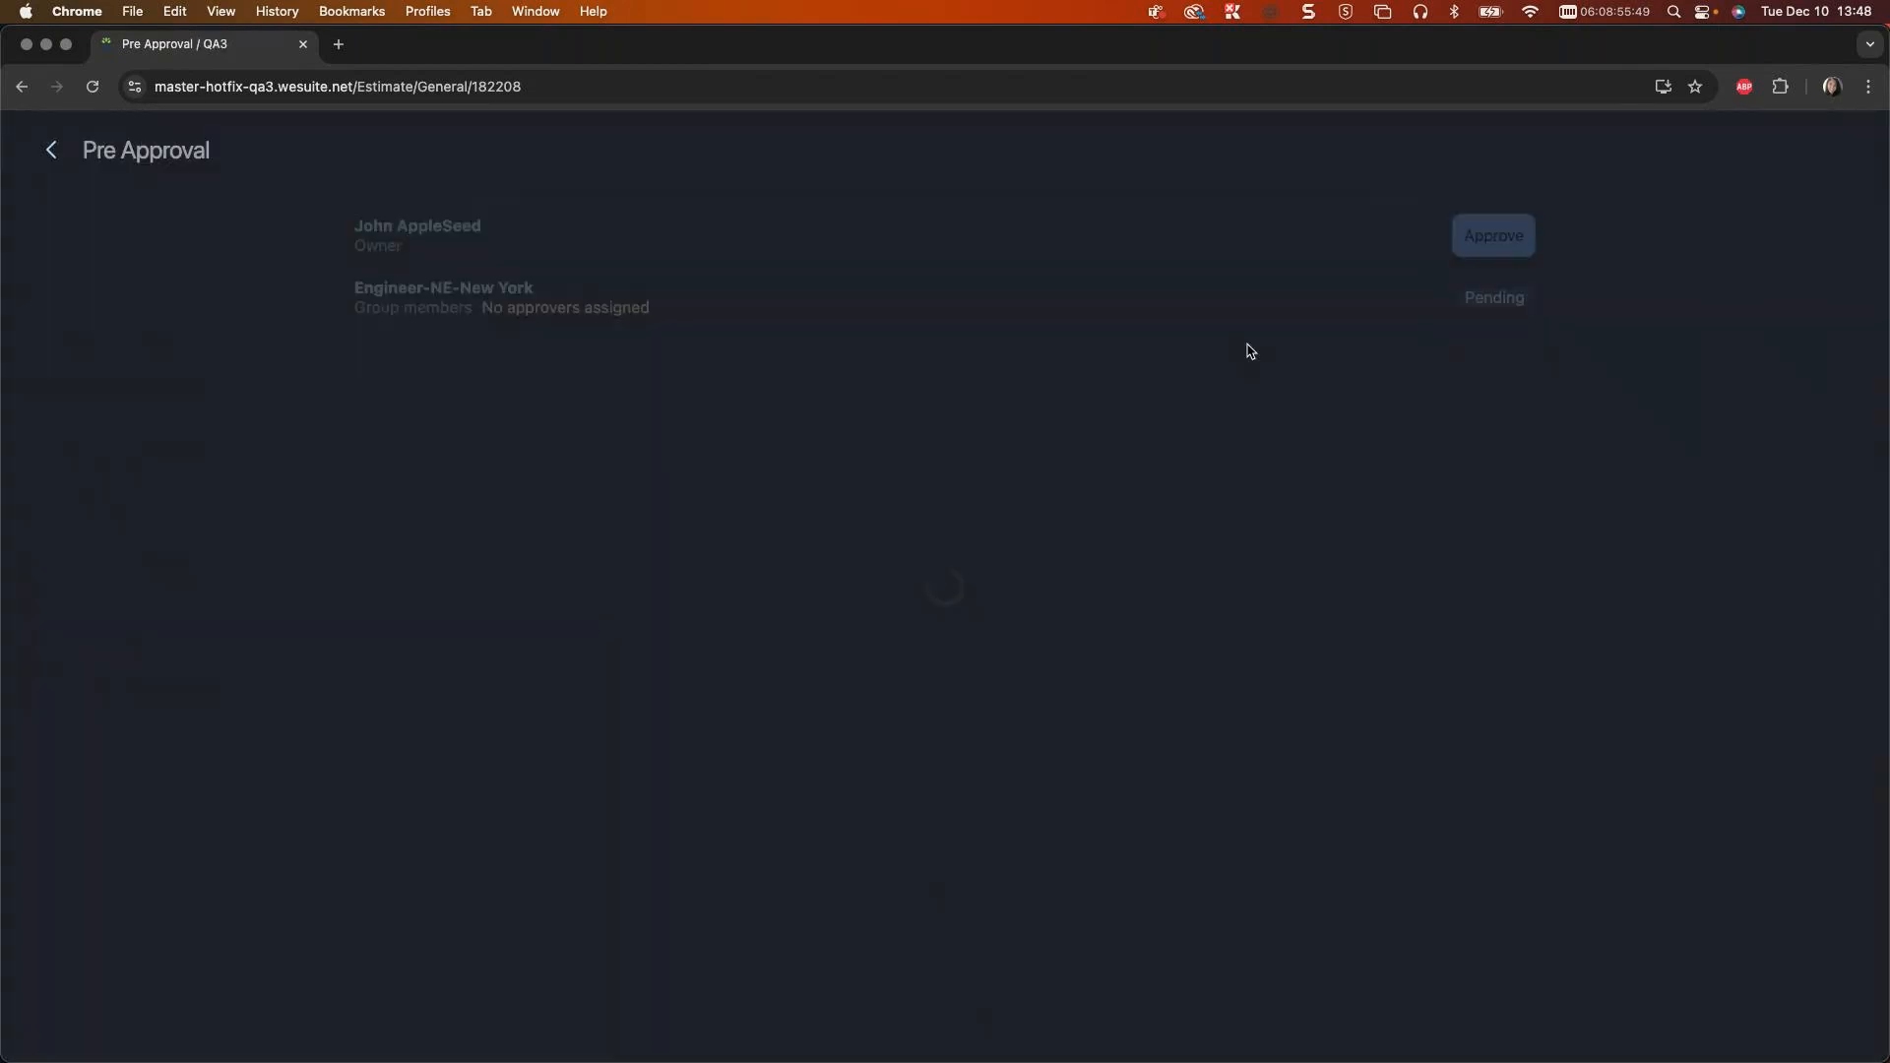
Step: Approve the pre approval as owner again without a note and go back to the sale status
left_click(1496, 240)
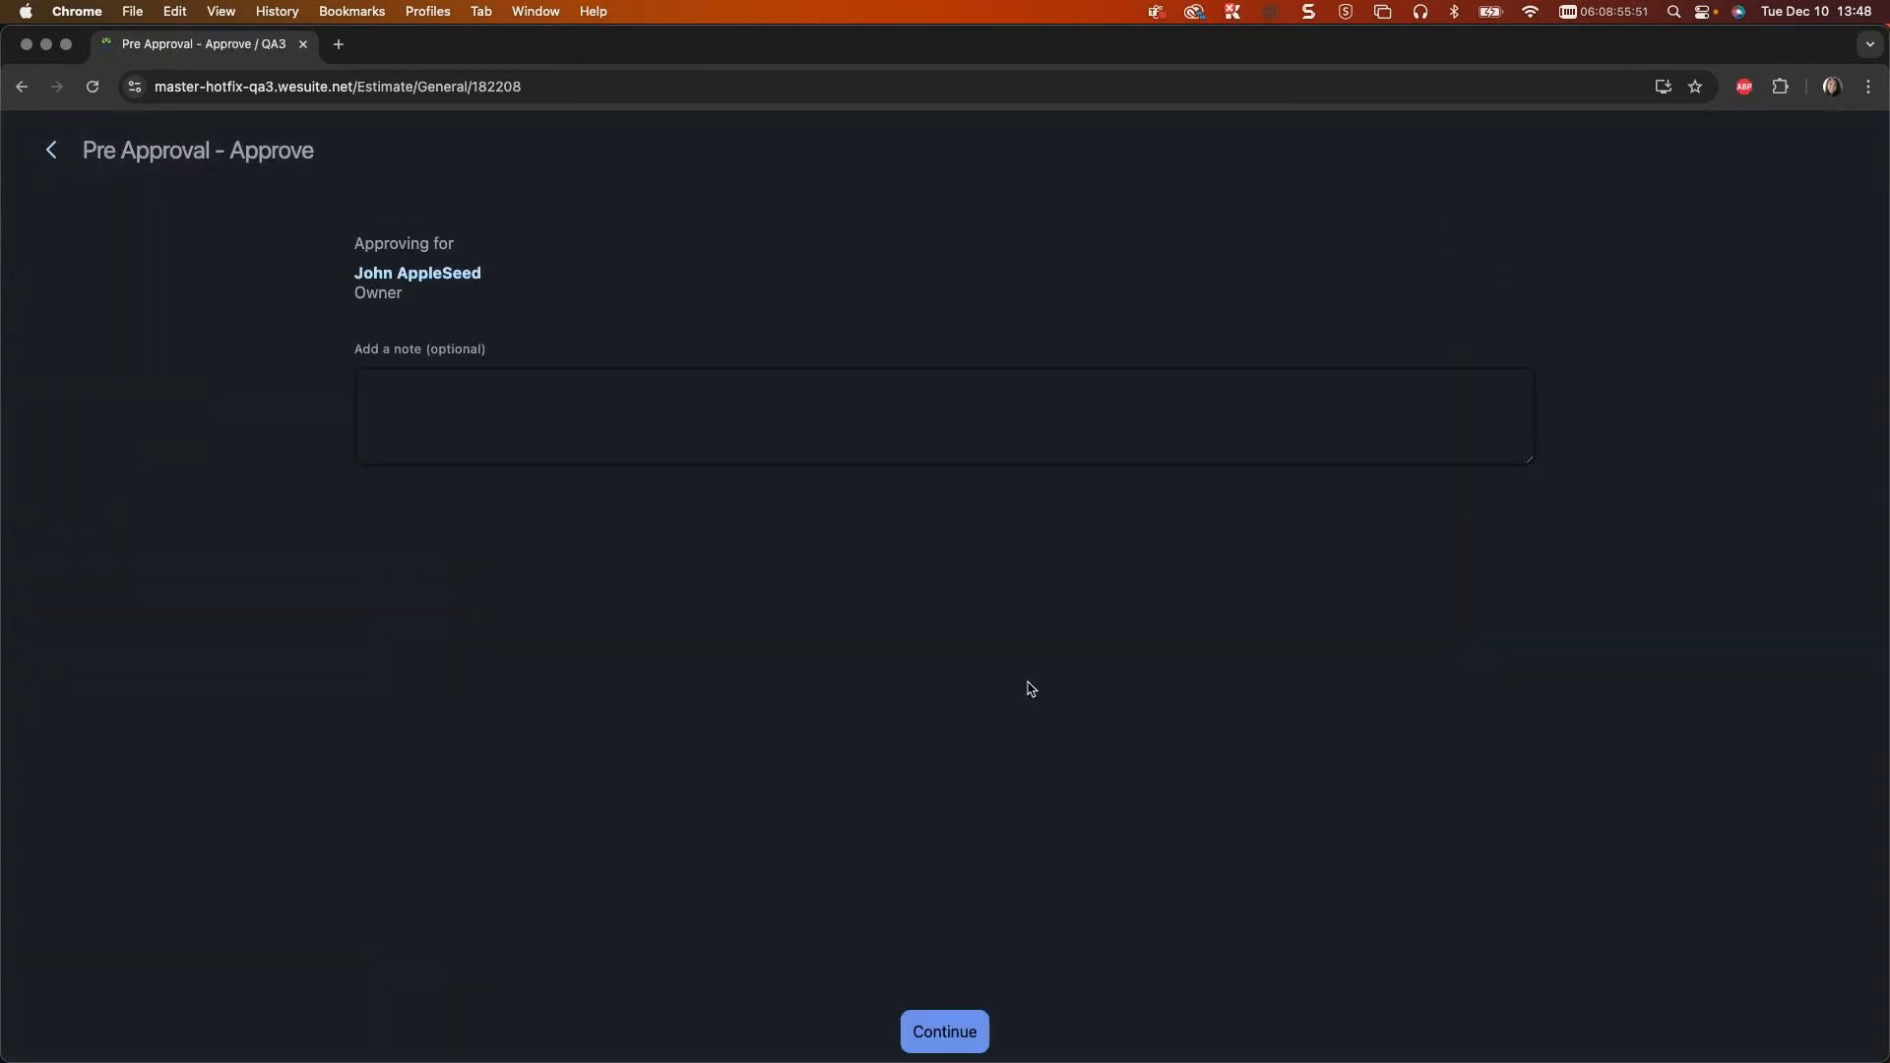
left_click(945, 1033)
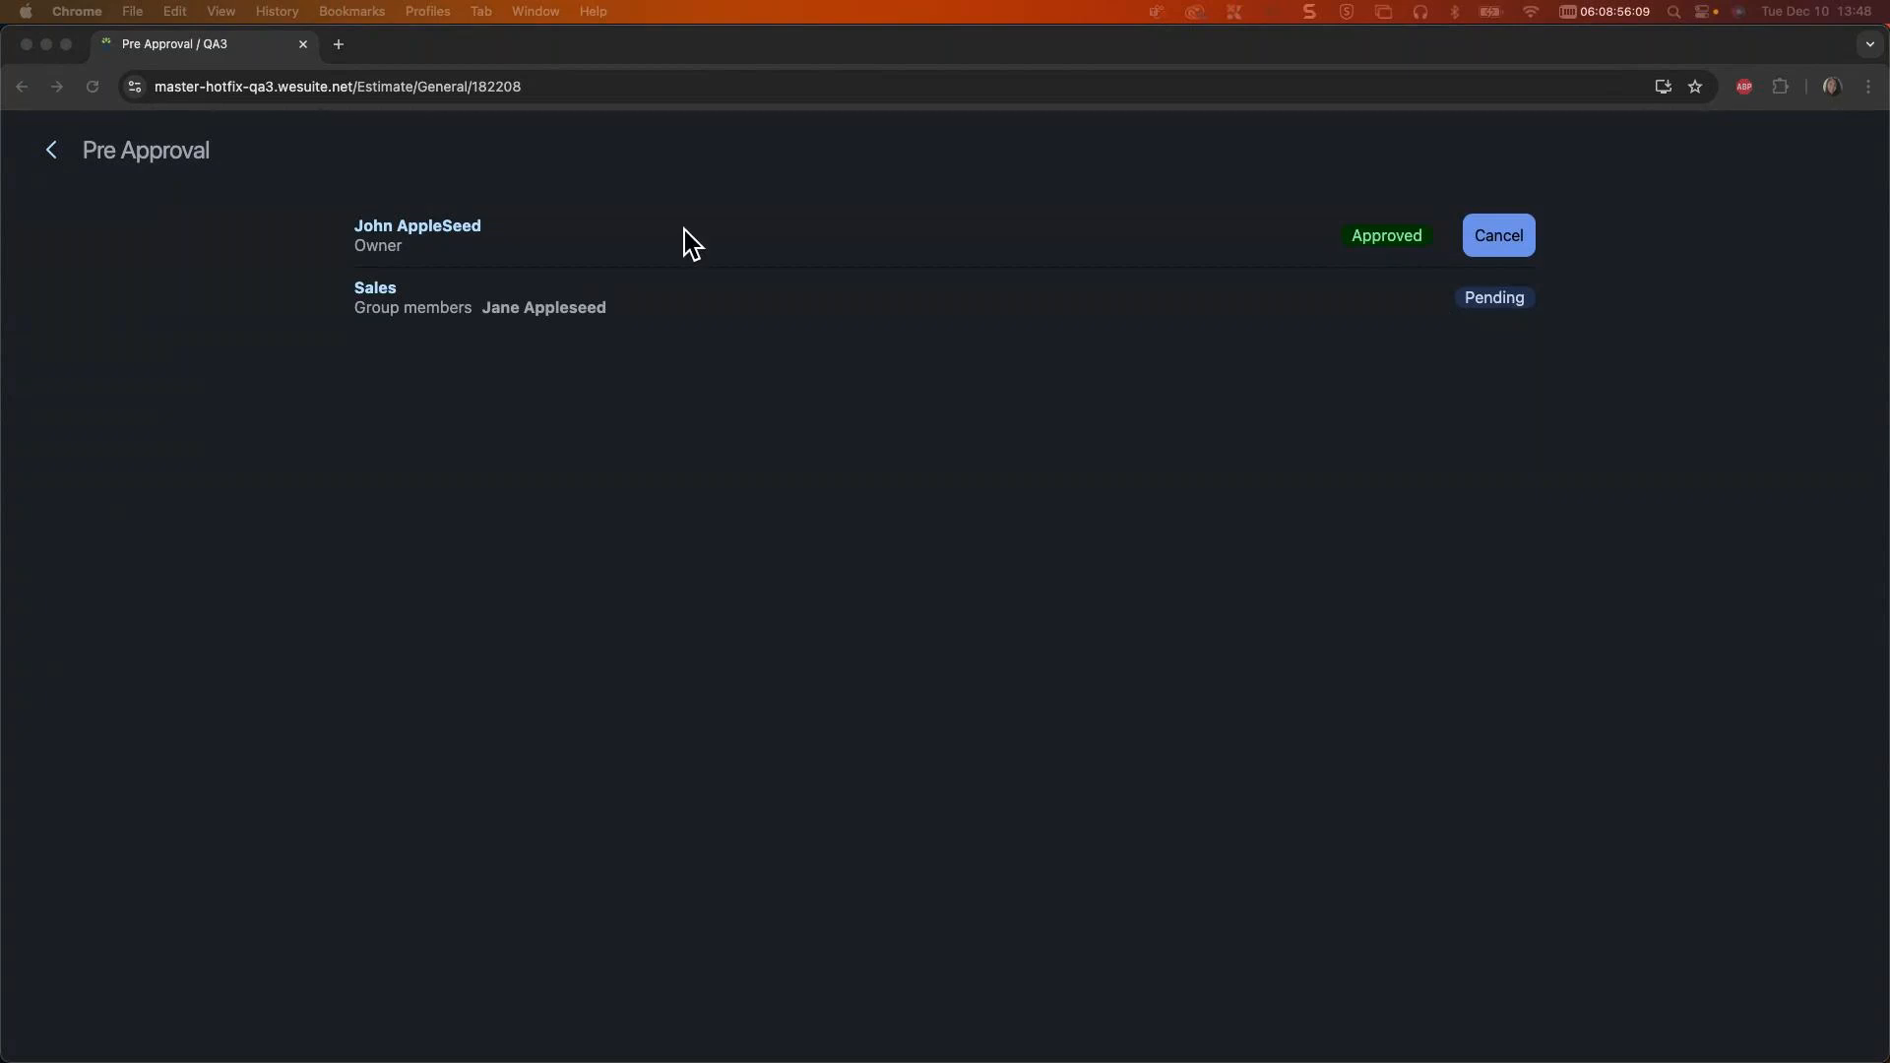
left_click(54, 154)
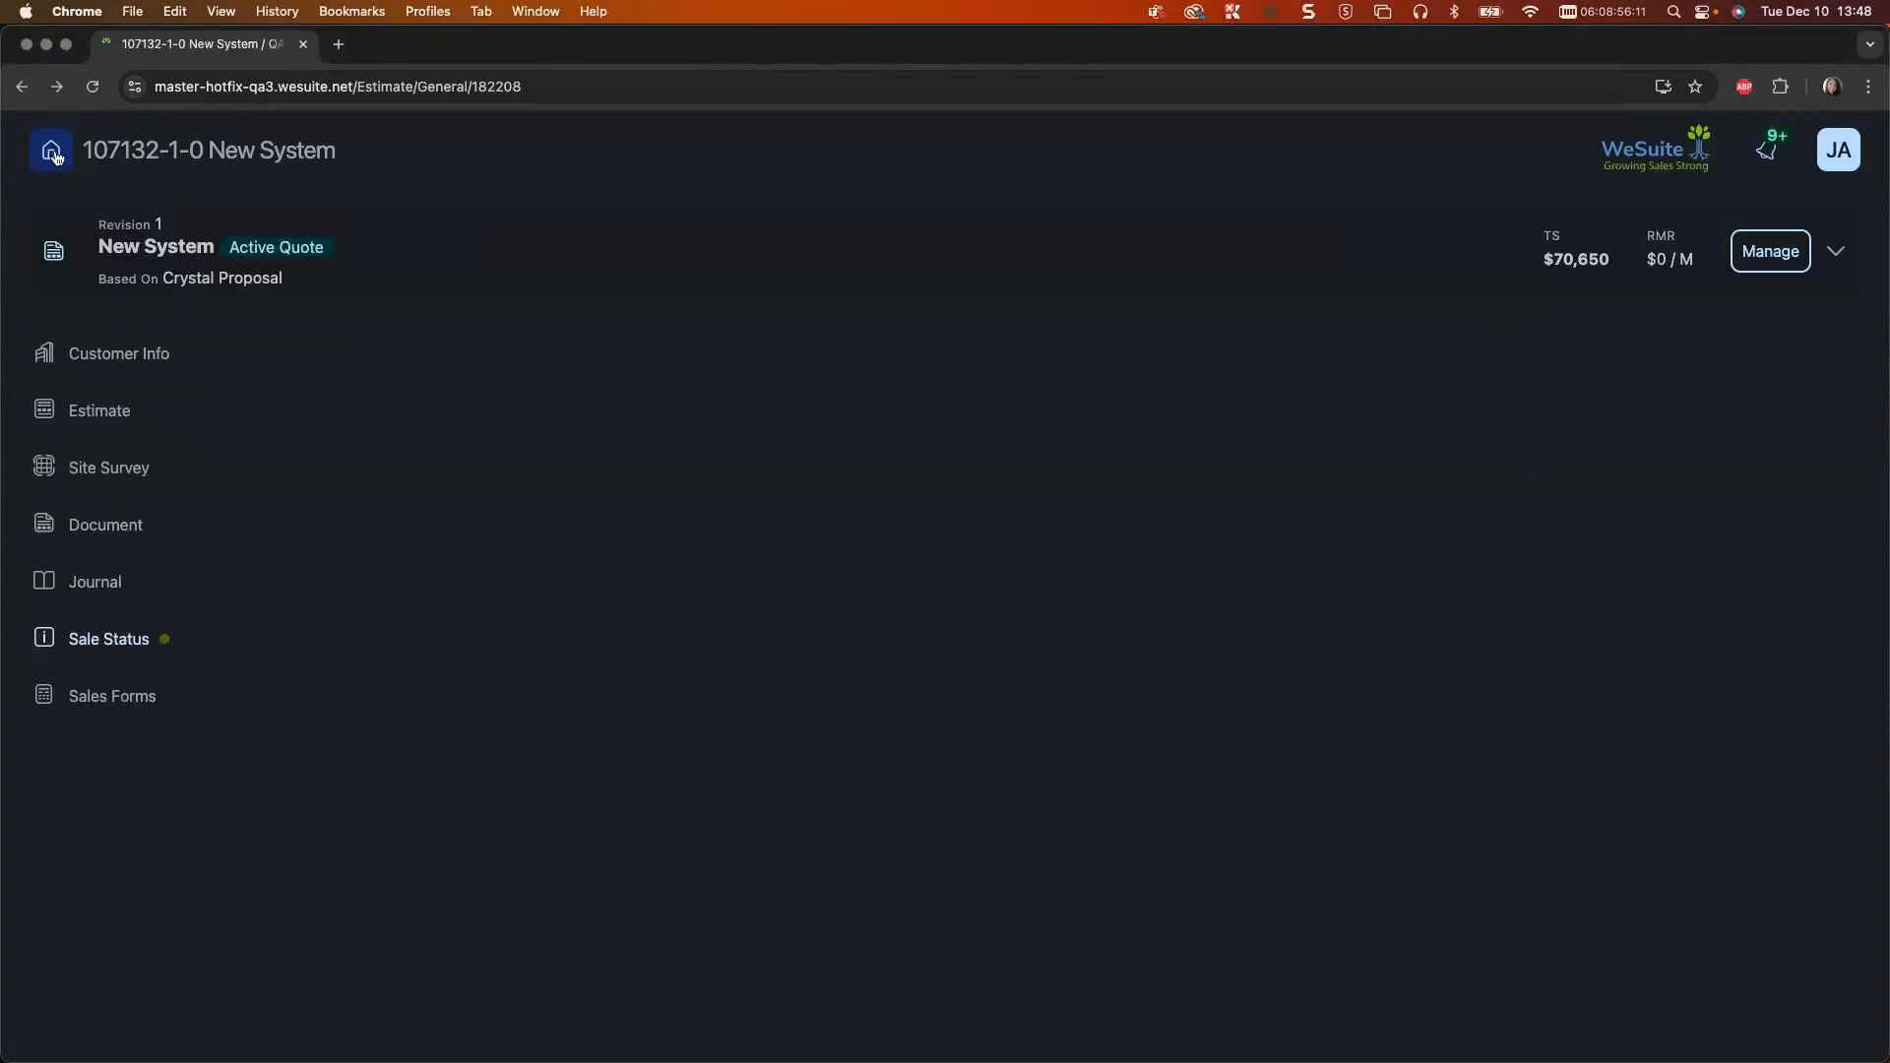
Step: Log out of the owner's account and log in as the Sales group approver with that user's user name and account password
left_click(1849, 158)
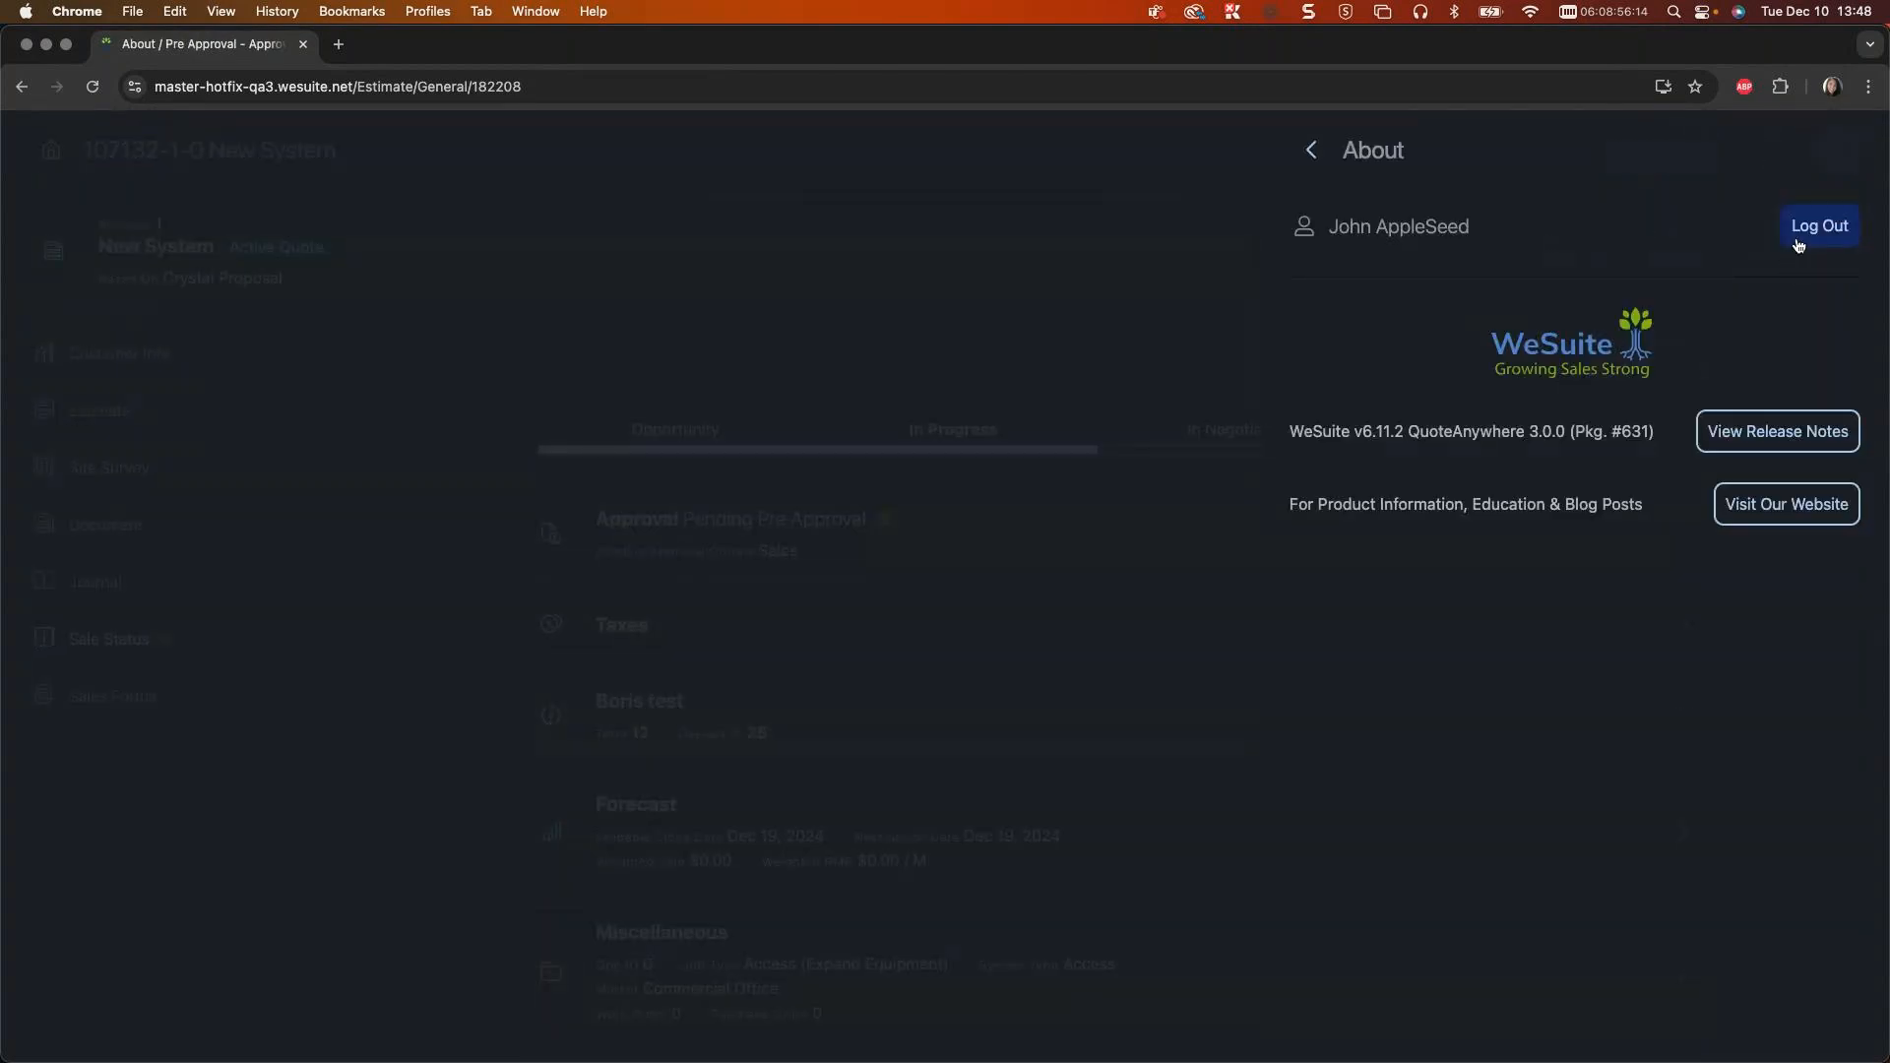
left_click(1802, 239)
left_click(887, 316)
type("jap")
key("BackSpace")
key("BackSpace")
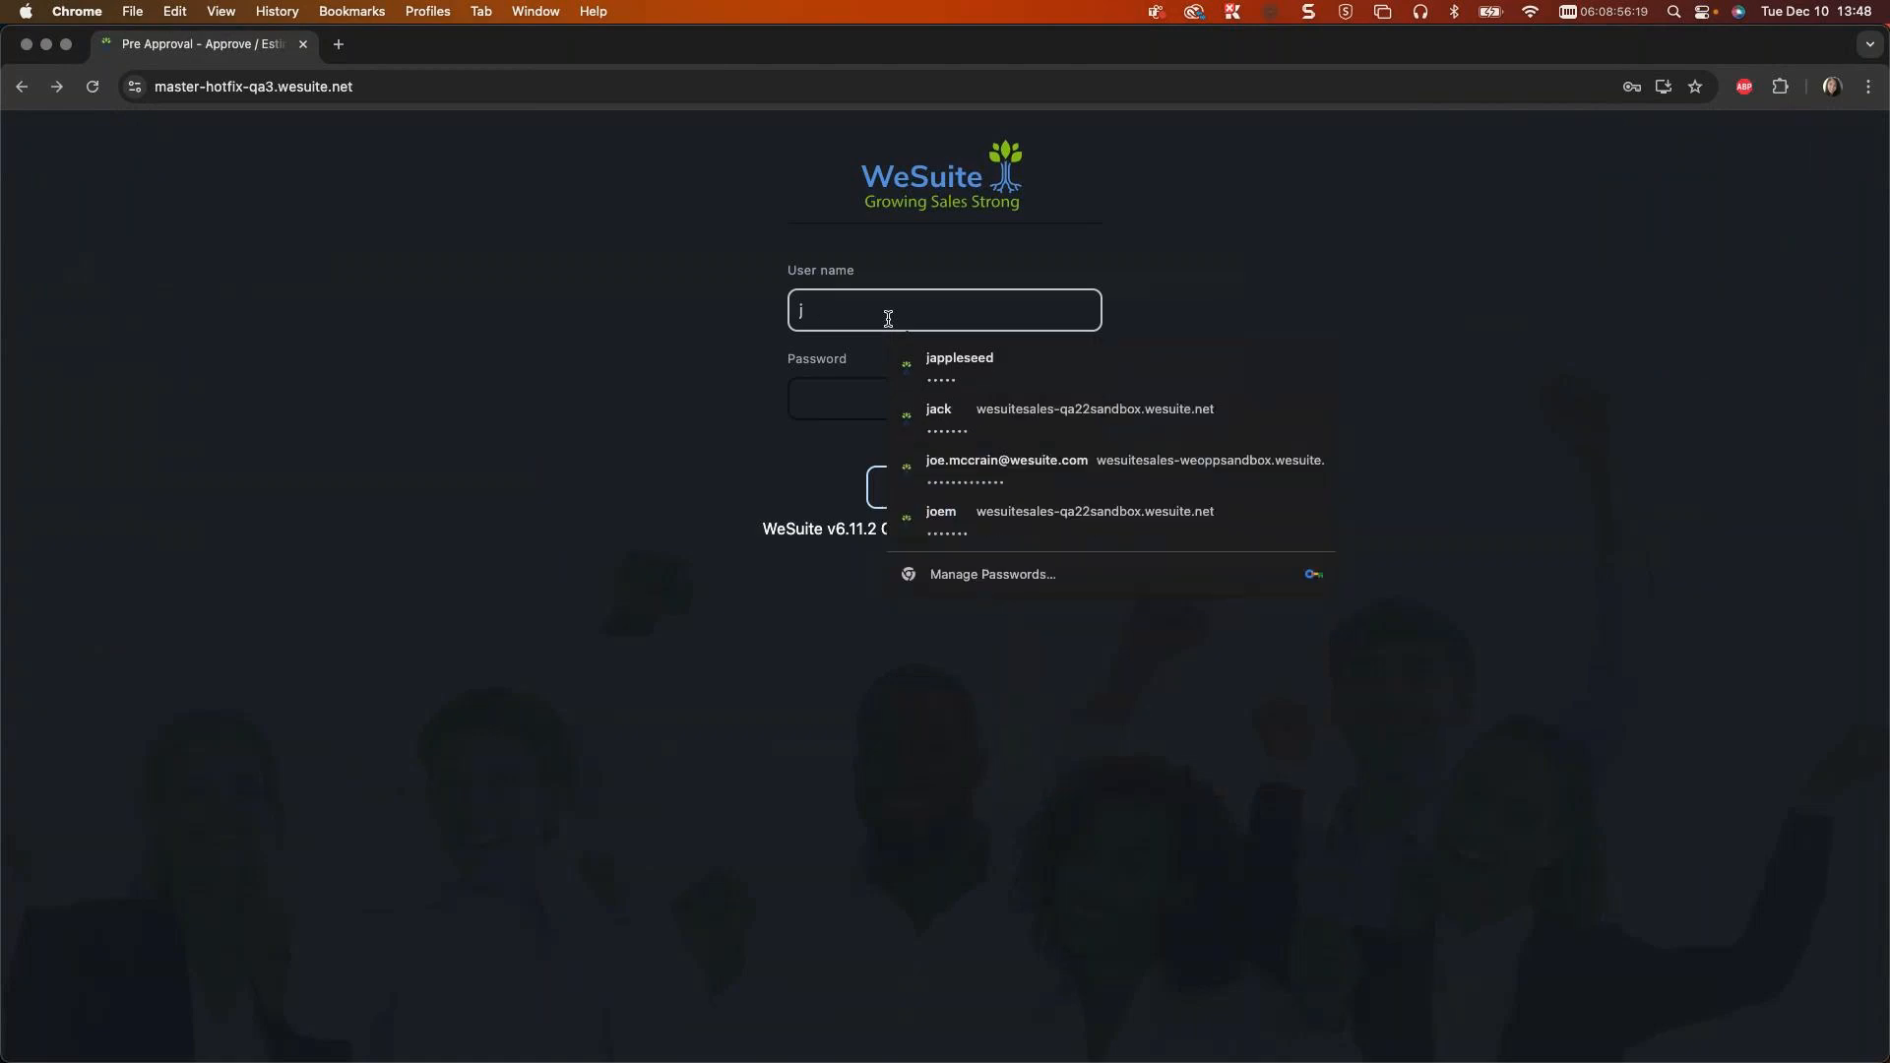
type("apples")
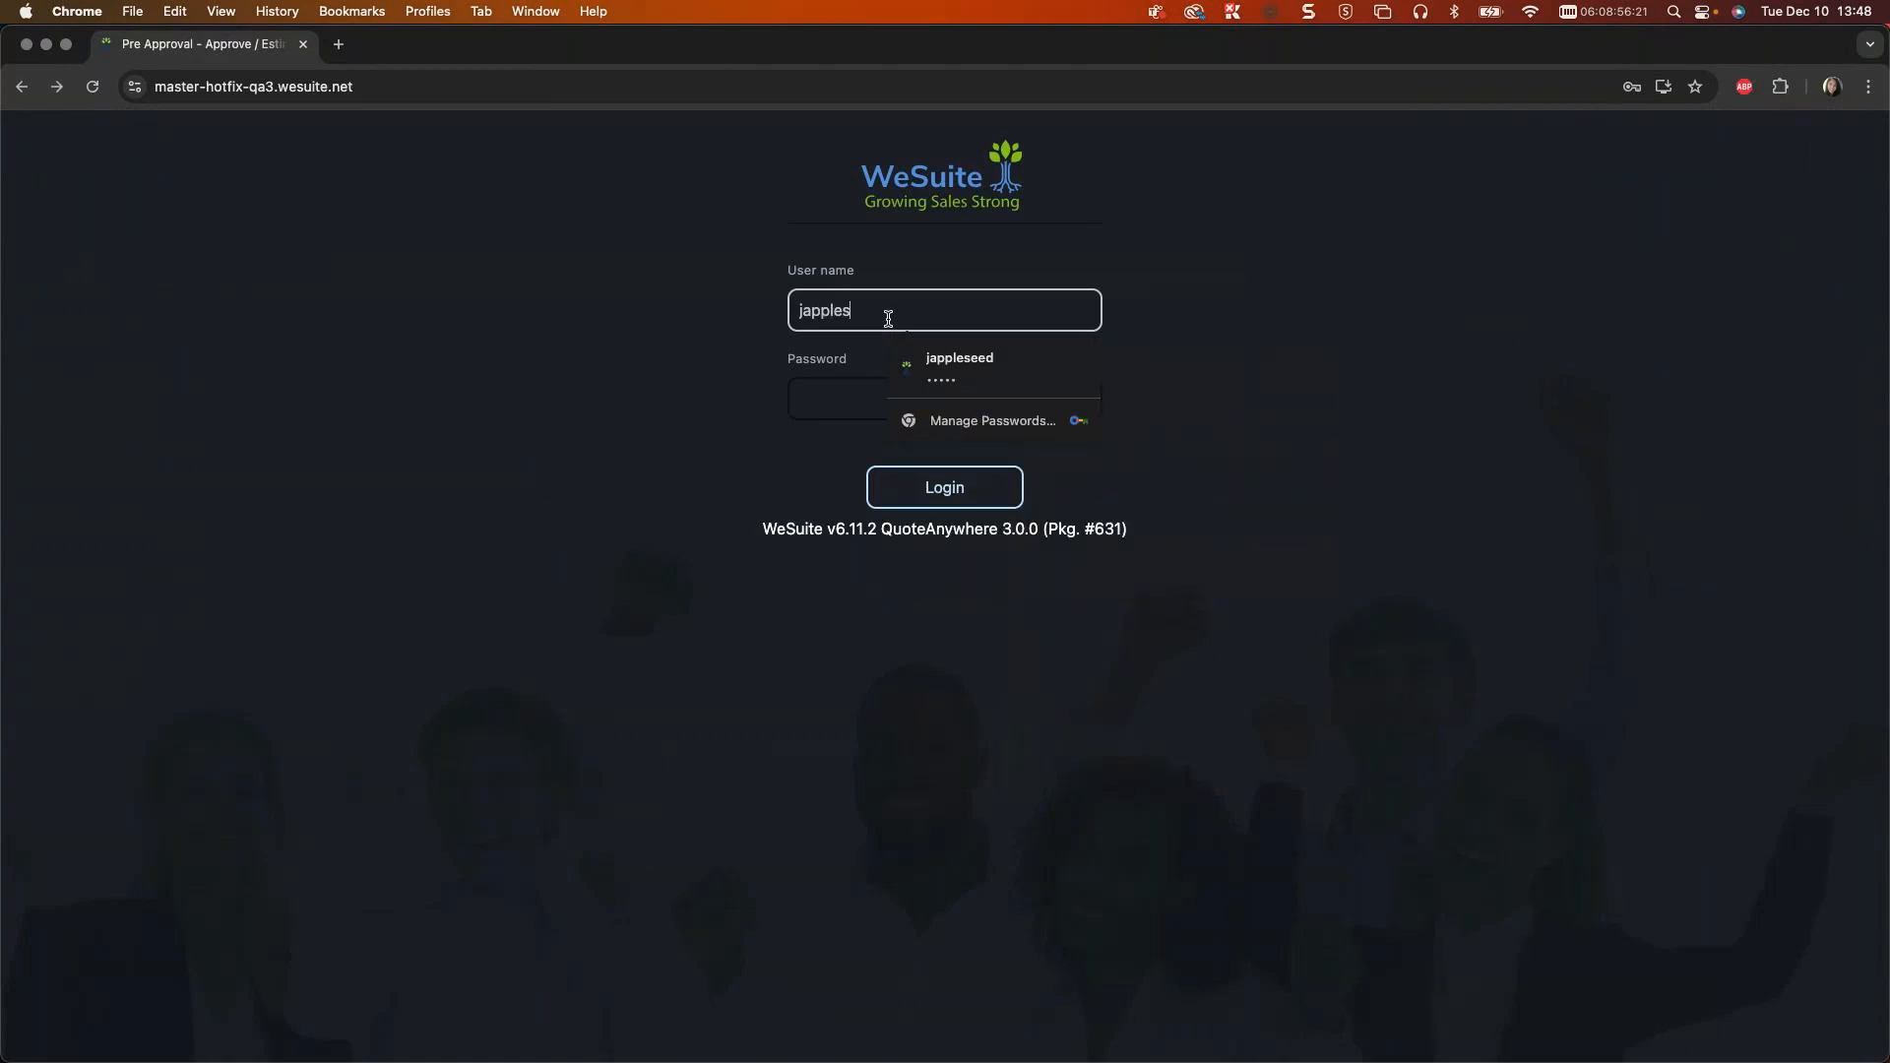
type("eed2")
key("Tab")
type("•••••")
key("Return")
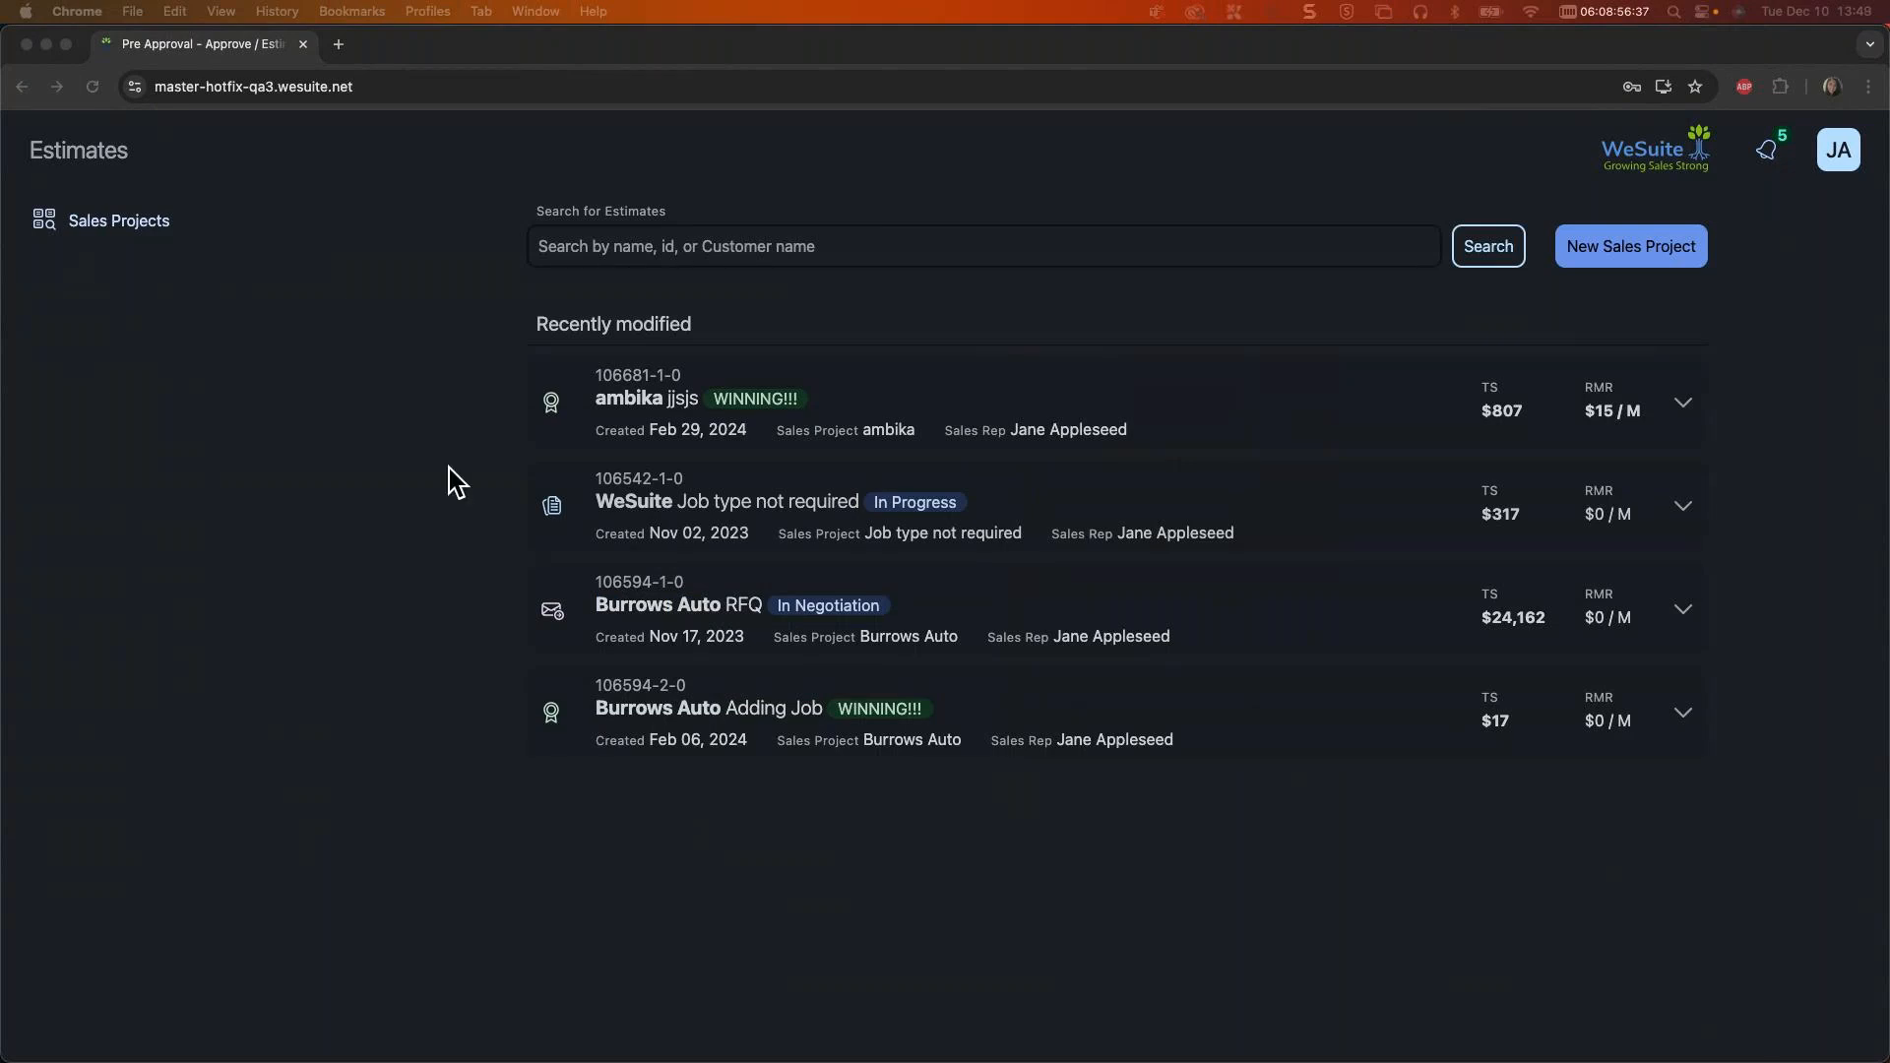
Step: Copy the estimate number from the Outlook pre approval notification and search for it in the QuoteAnywhere estimates
left_click(810, 257)
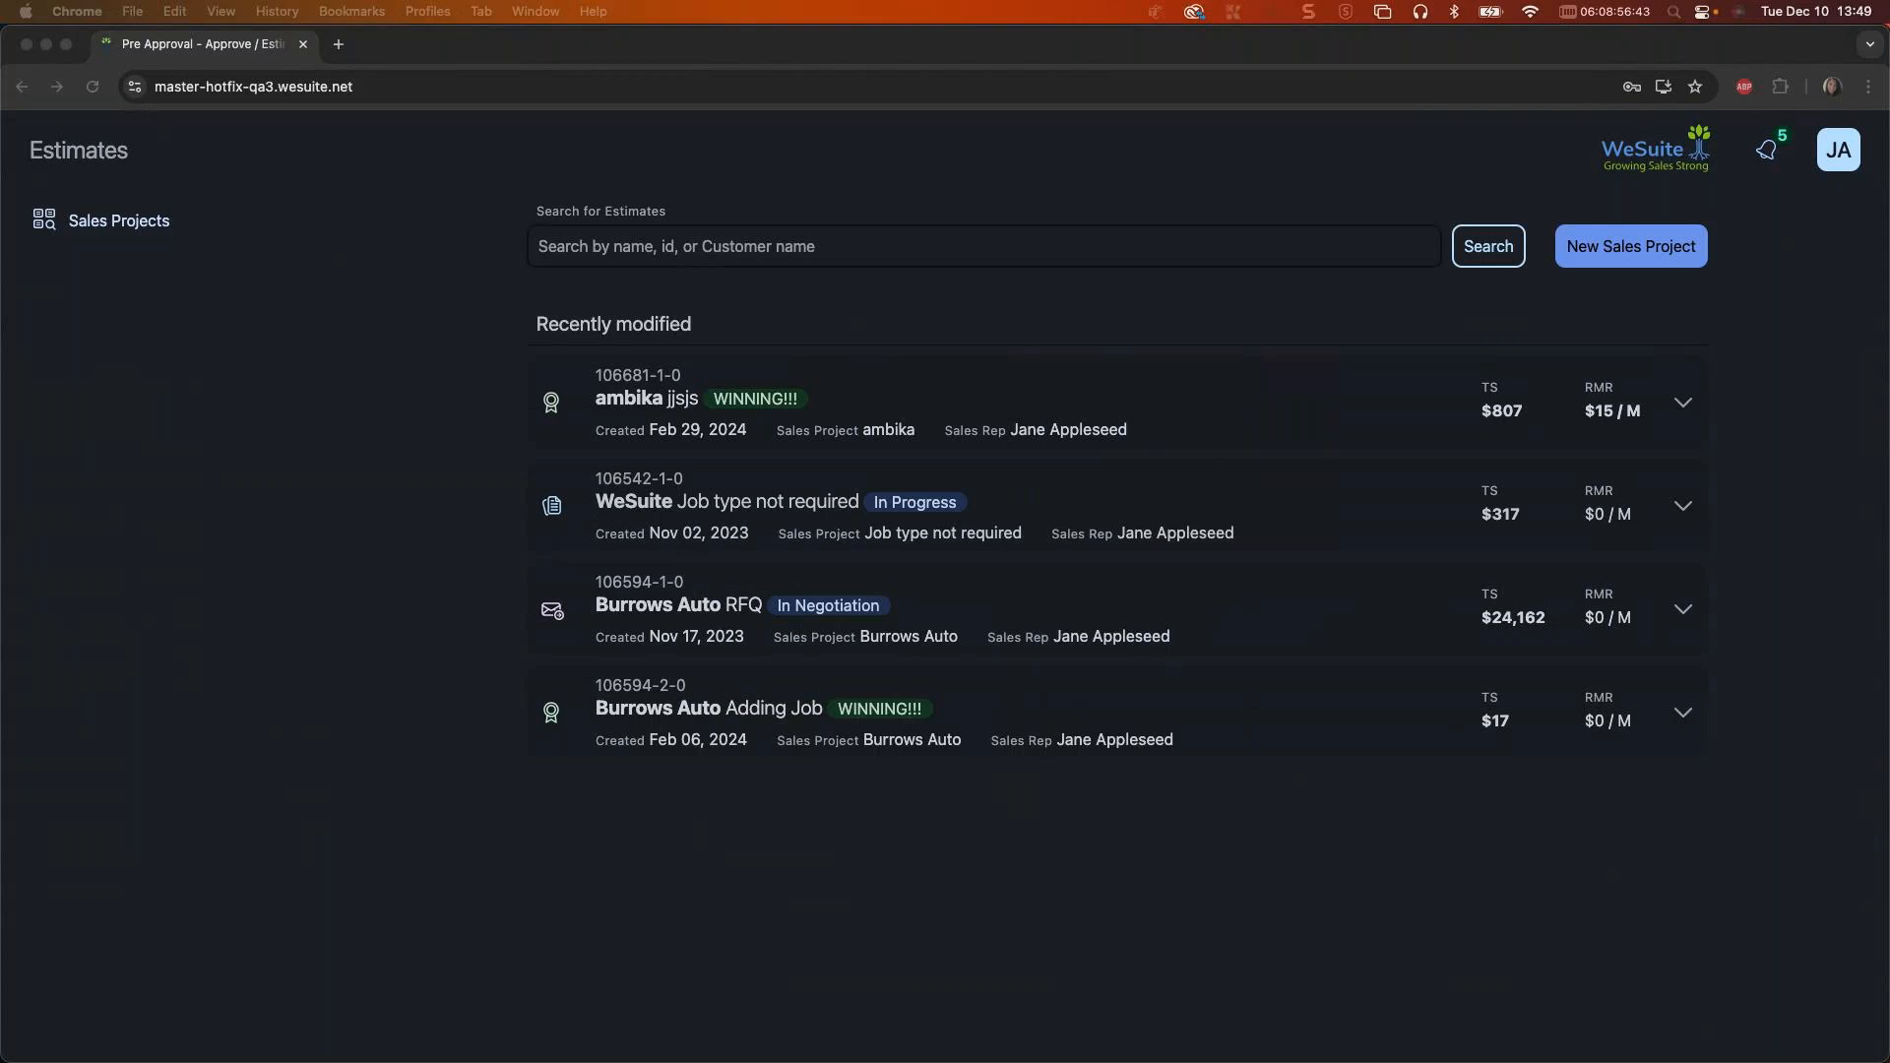
left_click_drag(0, 88, 1021, 109)
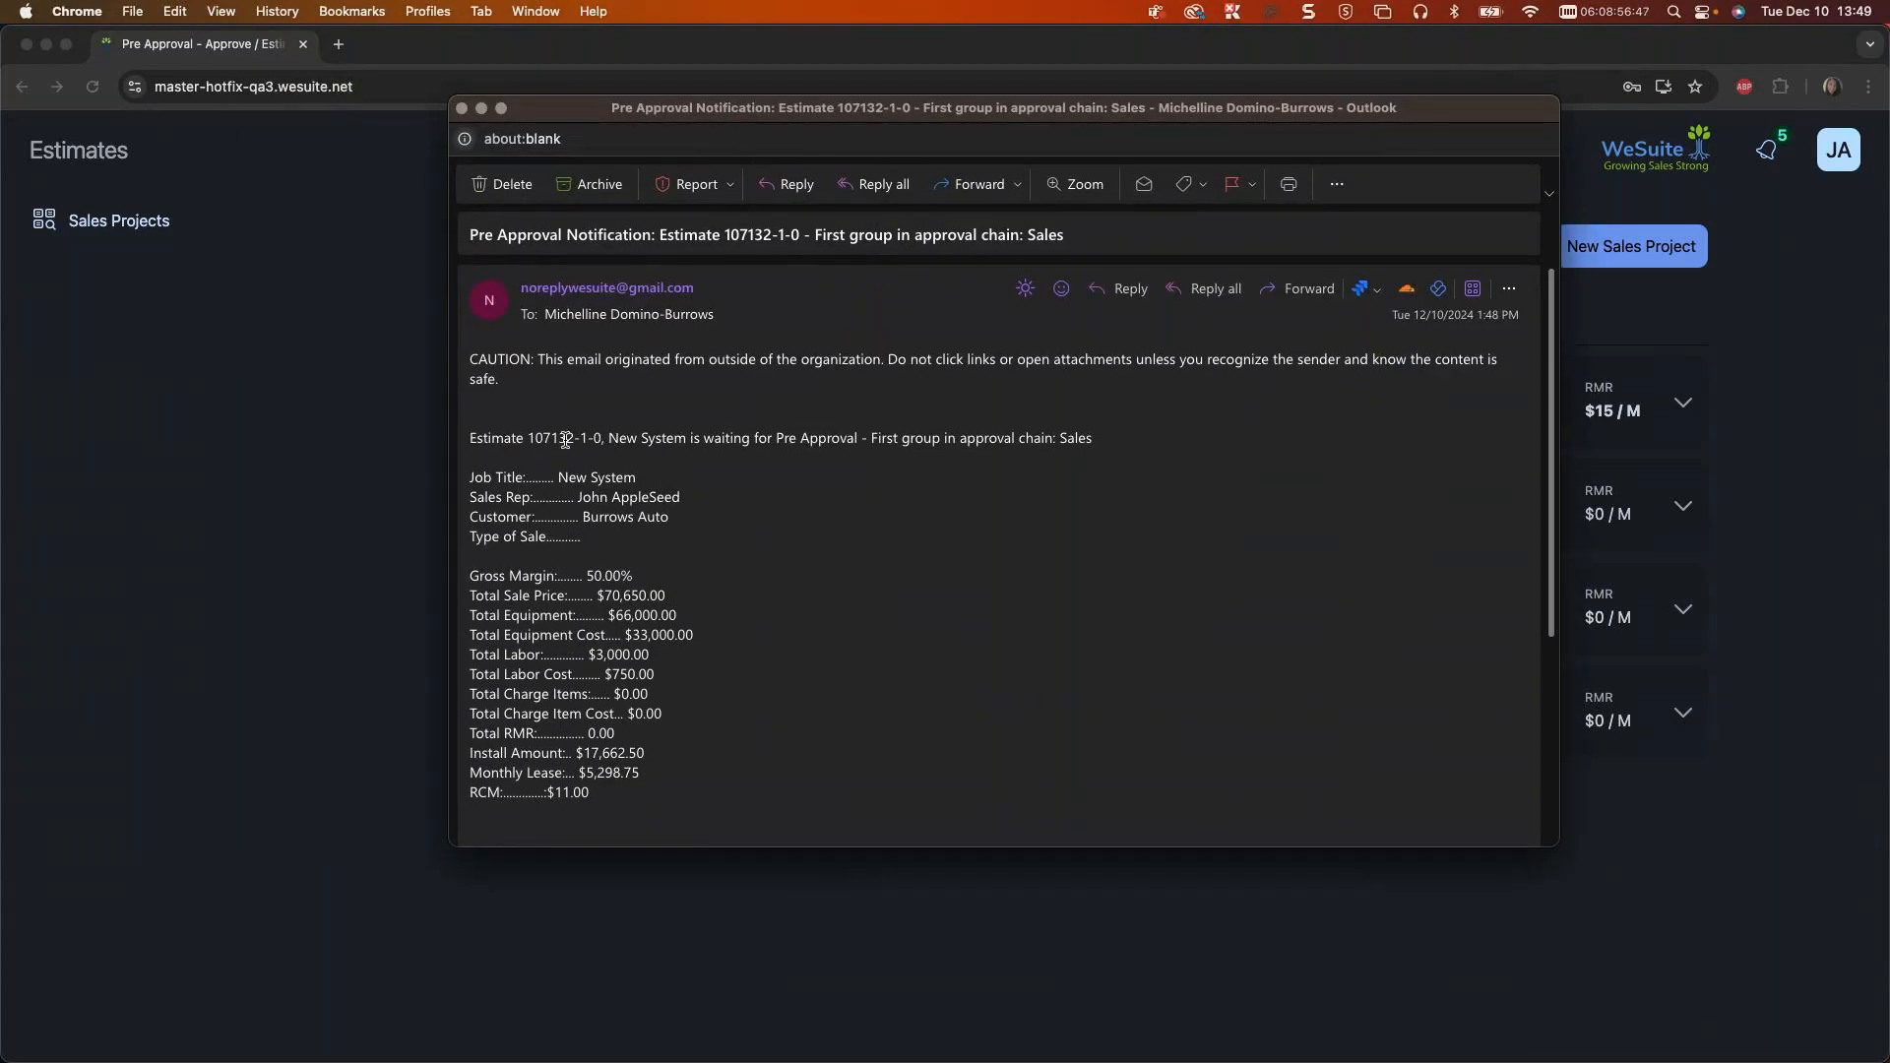
left_click_drag(579, 438, 531, 436)
right_click(531, 436)
left_click(552, 476)
left_click(340, 324)
left_click(624, 246)
right_click(623, 248)
left_click(650, 389)
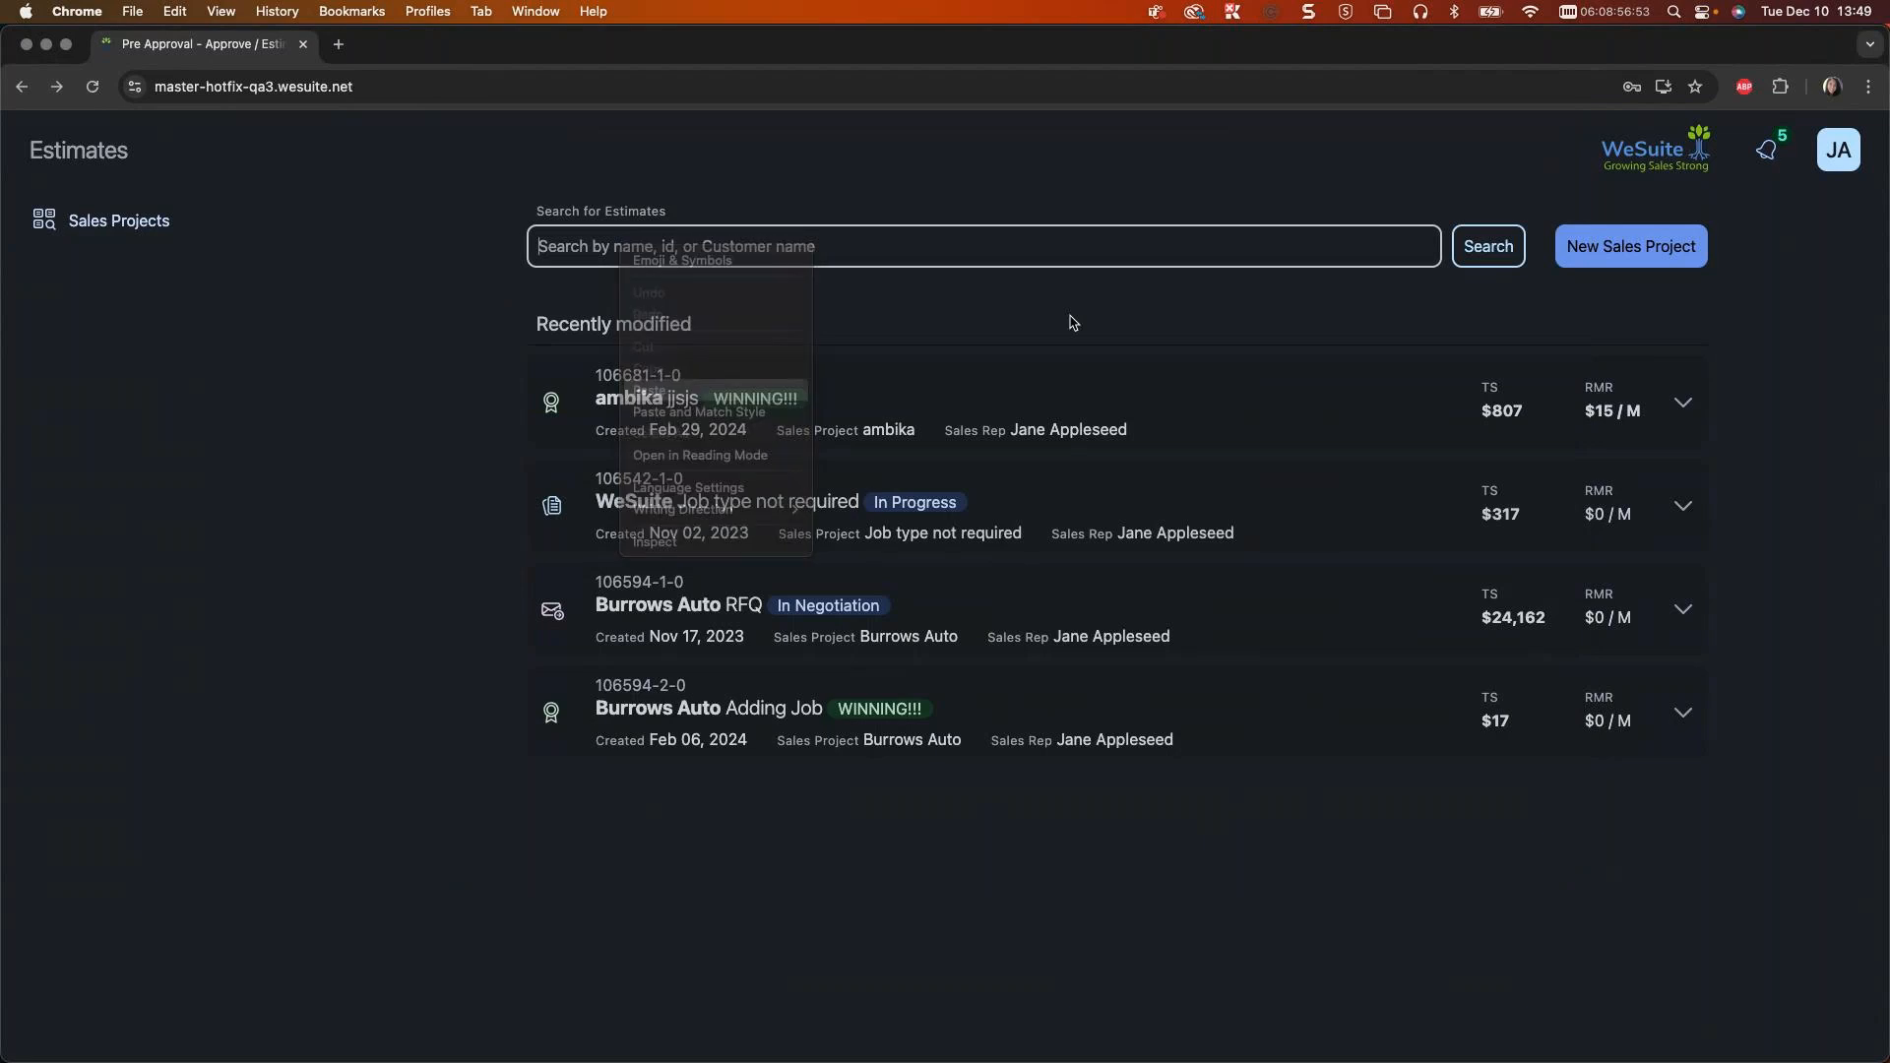
left_click(1482, 246)
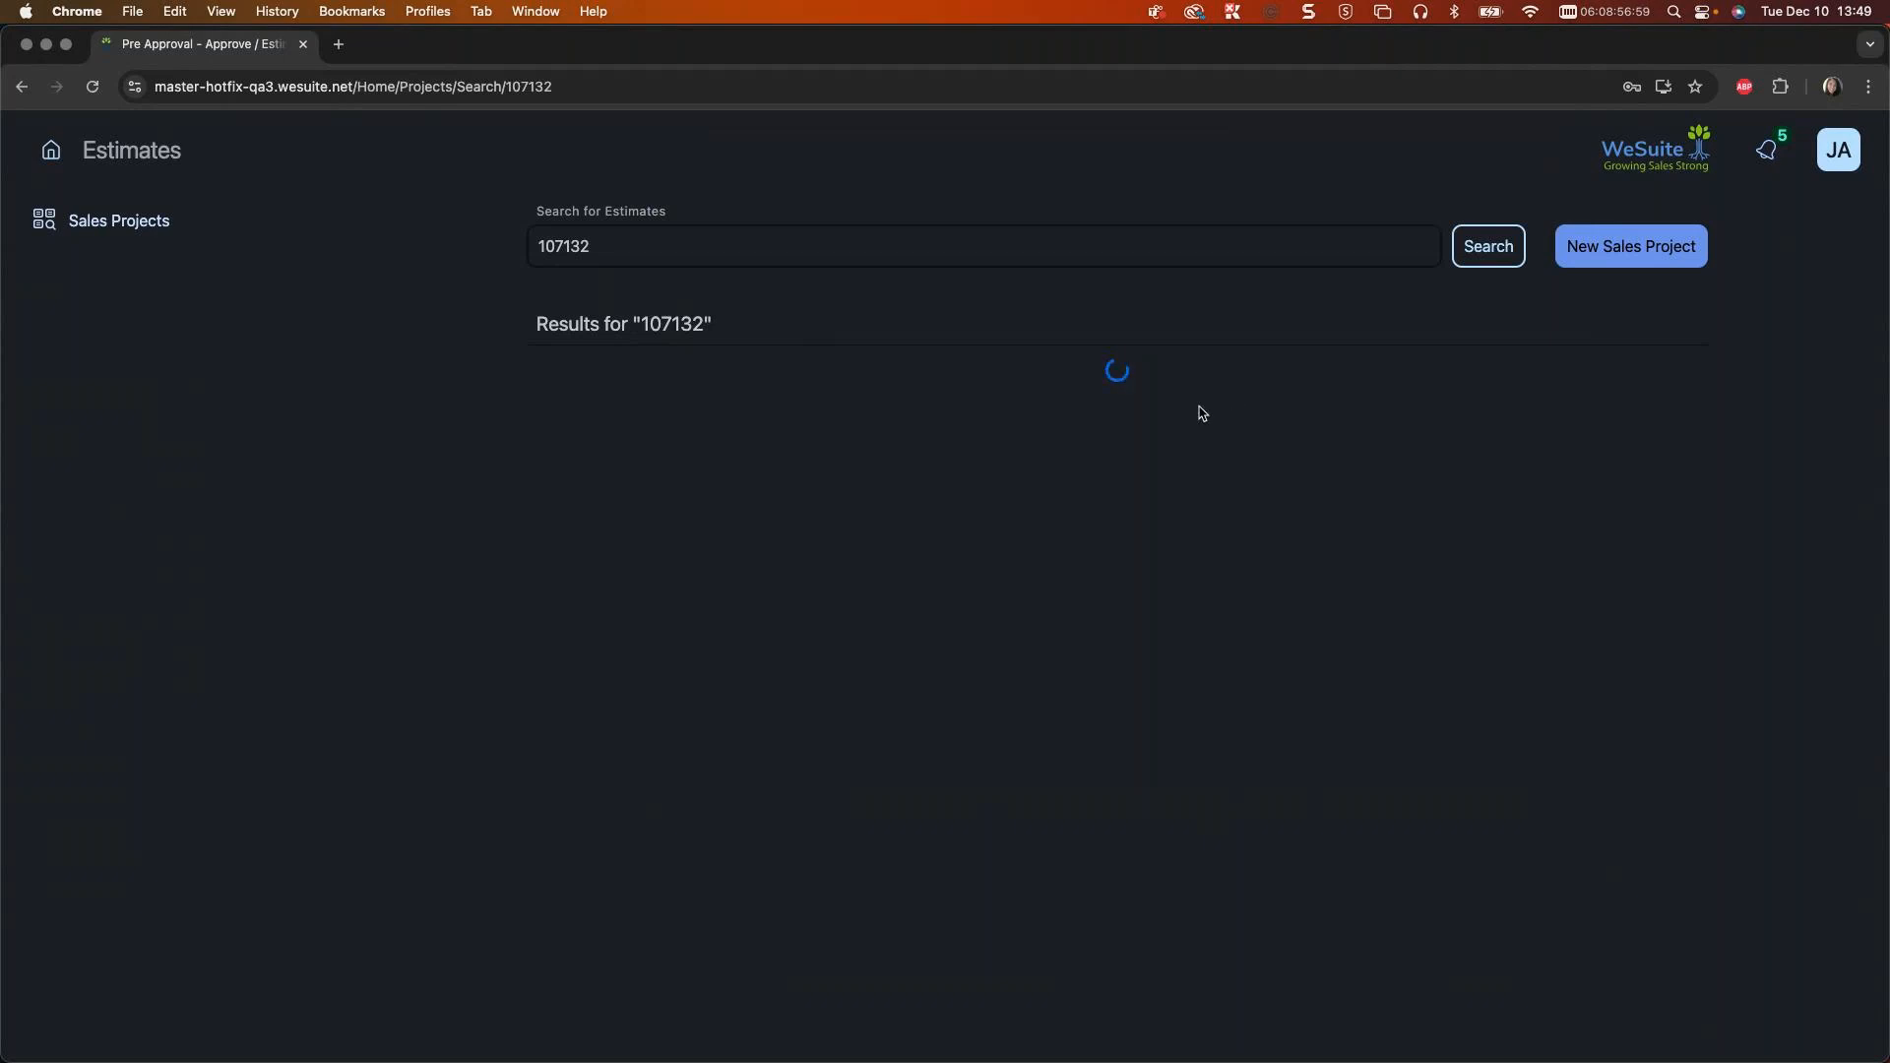
Step: View the Burrows Auto New System estimate from the search results and open the pre approval from its sale status
left_click(906, 418)
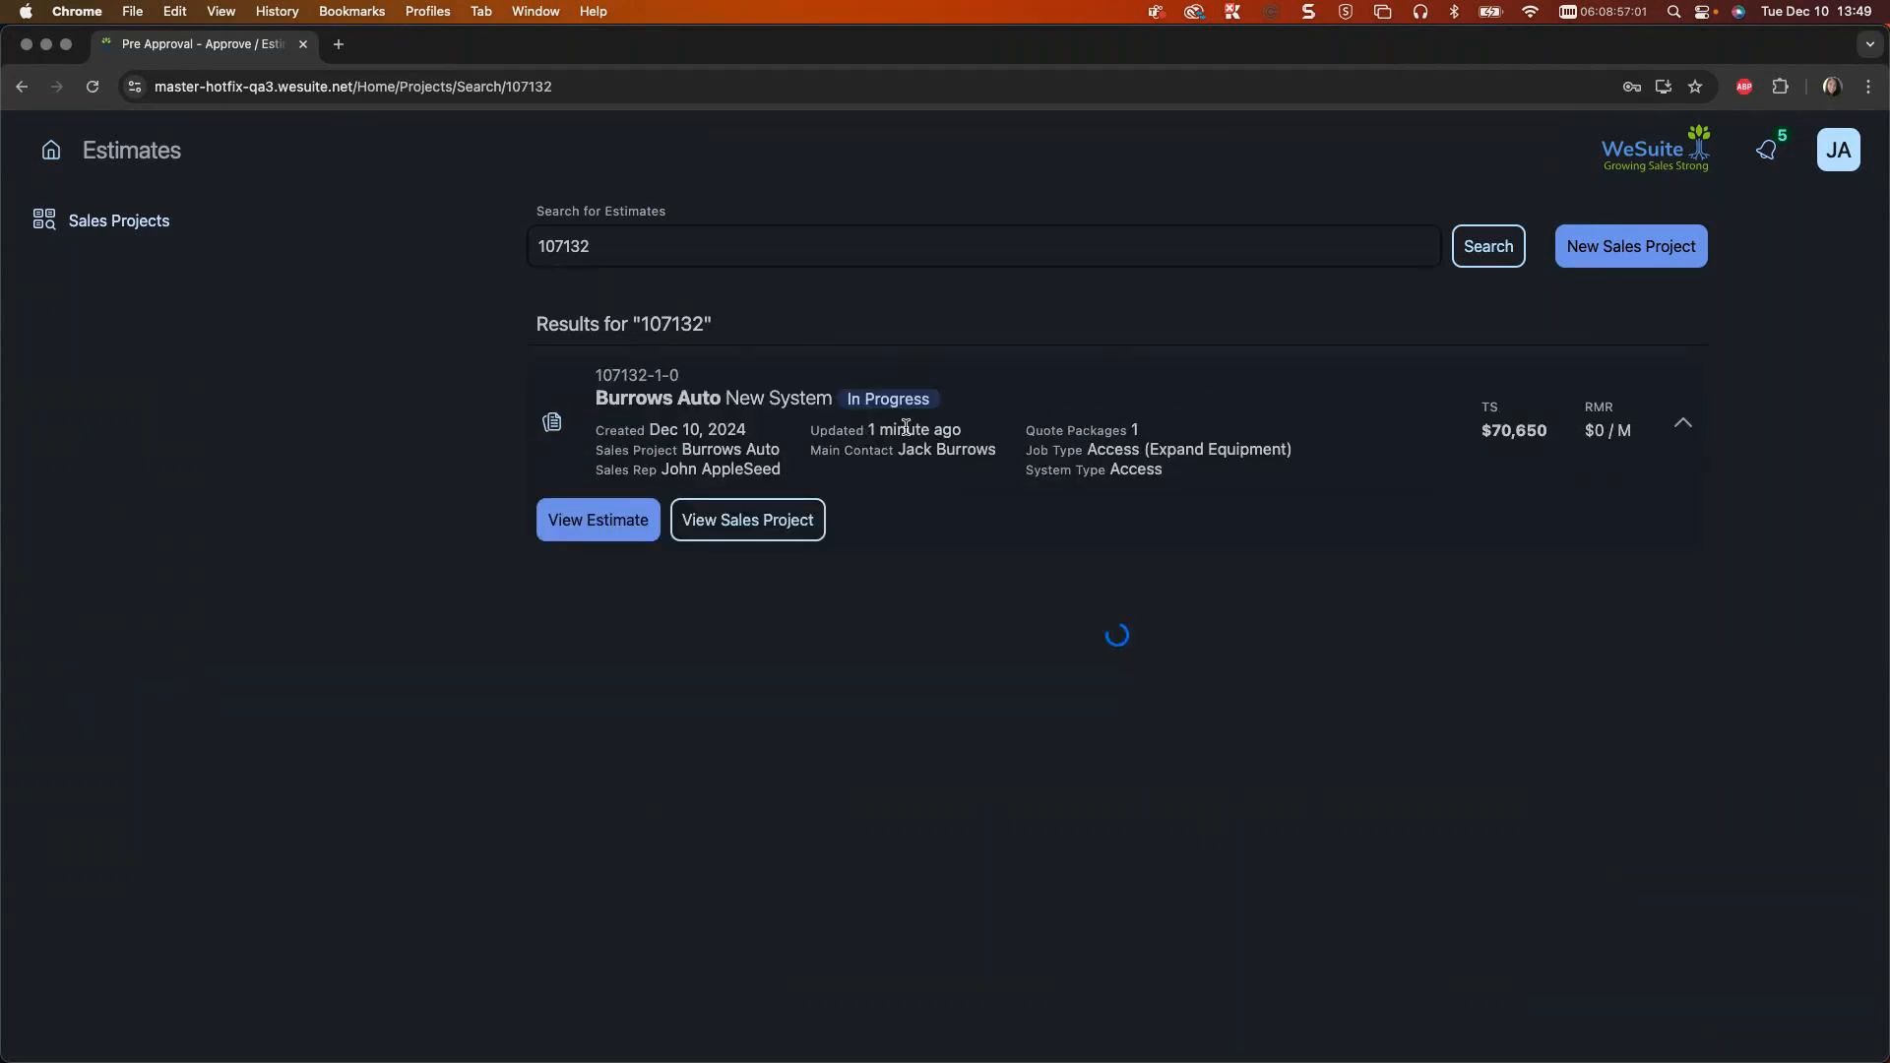
left_click(583, 528)
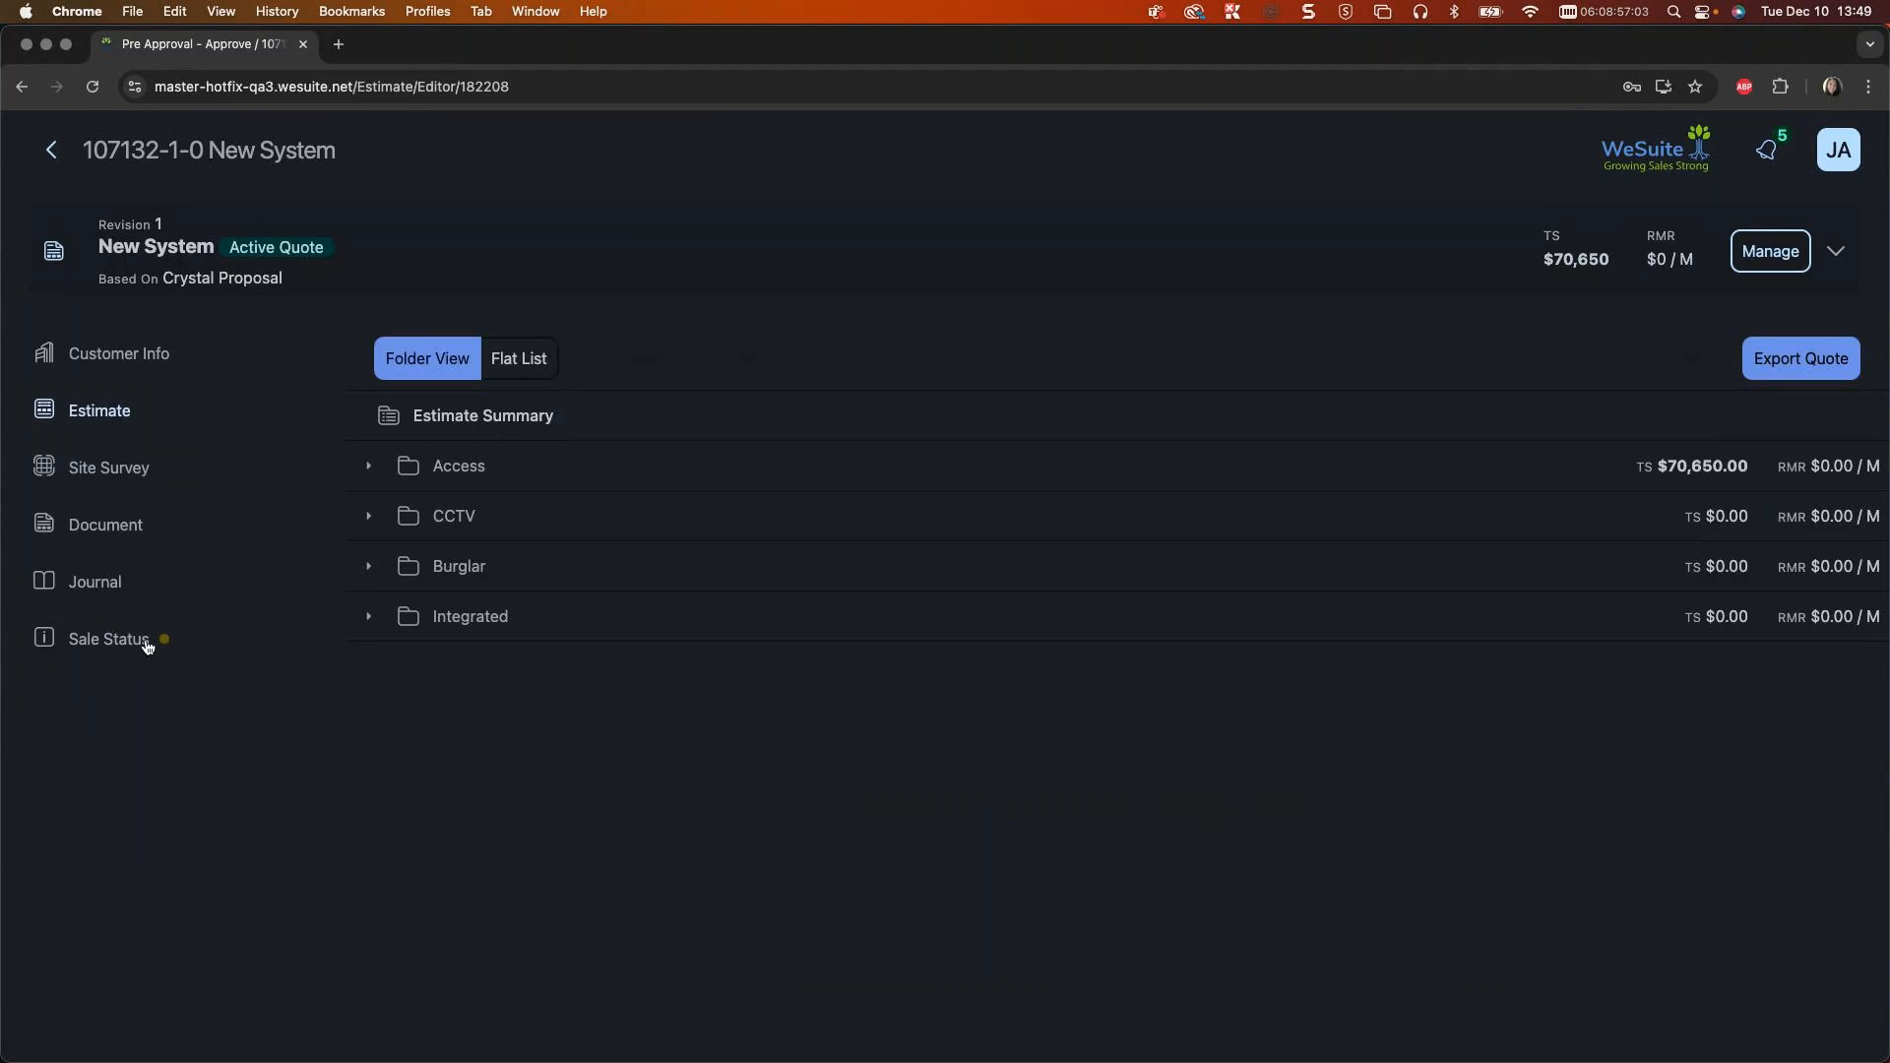
left_click(138, 647)
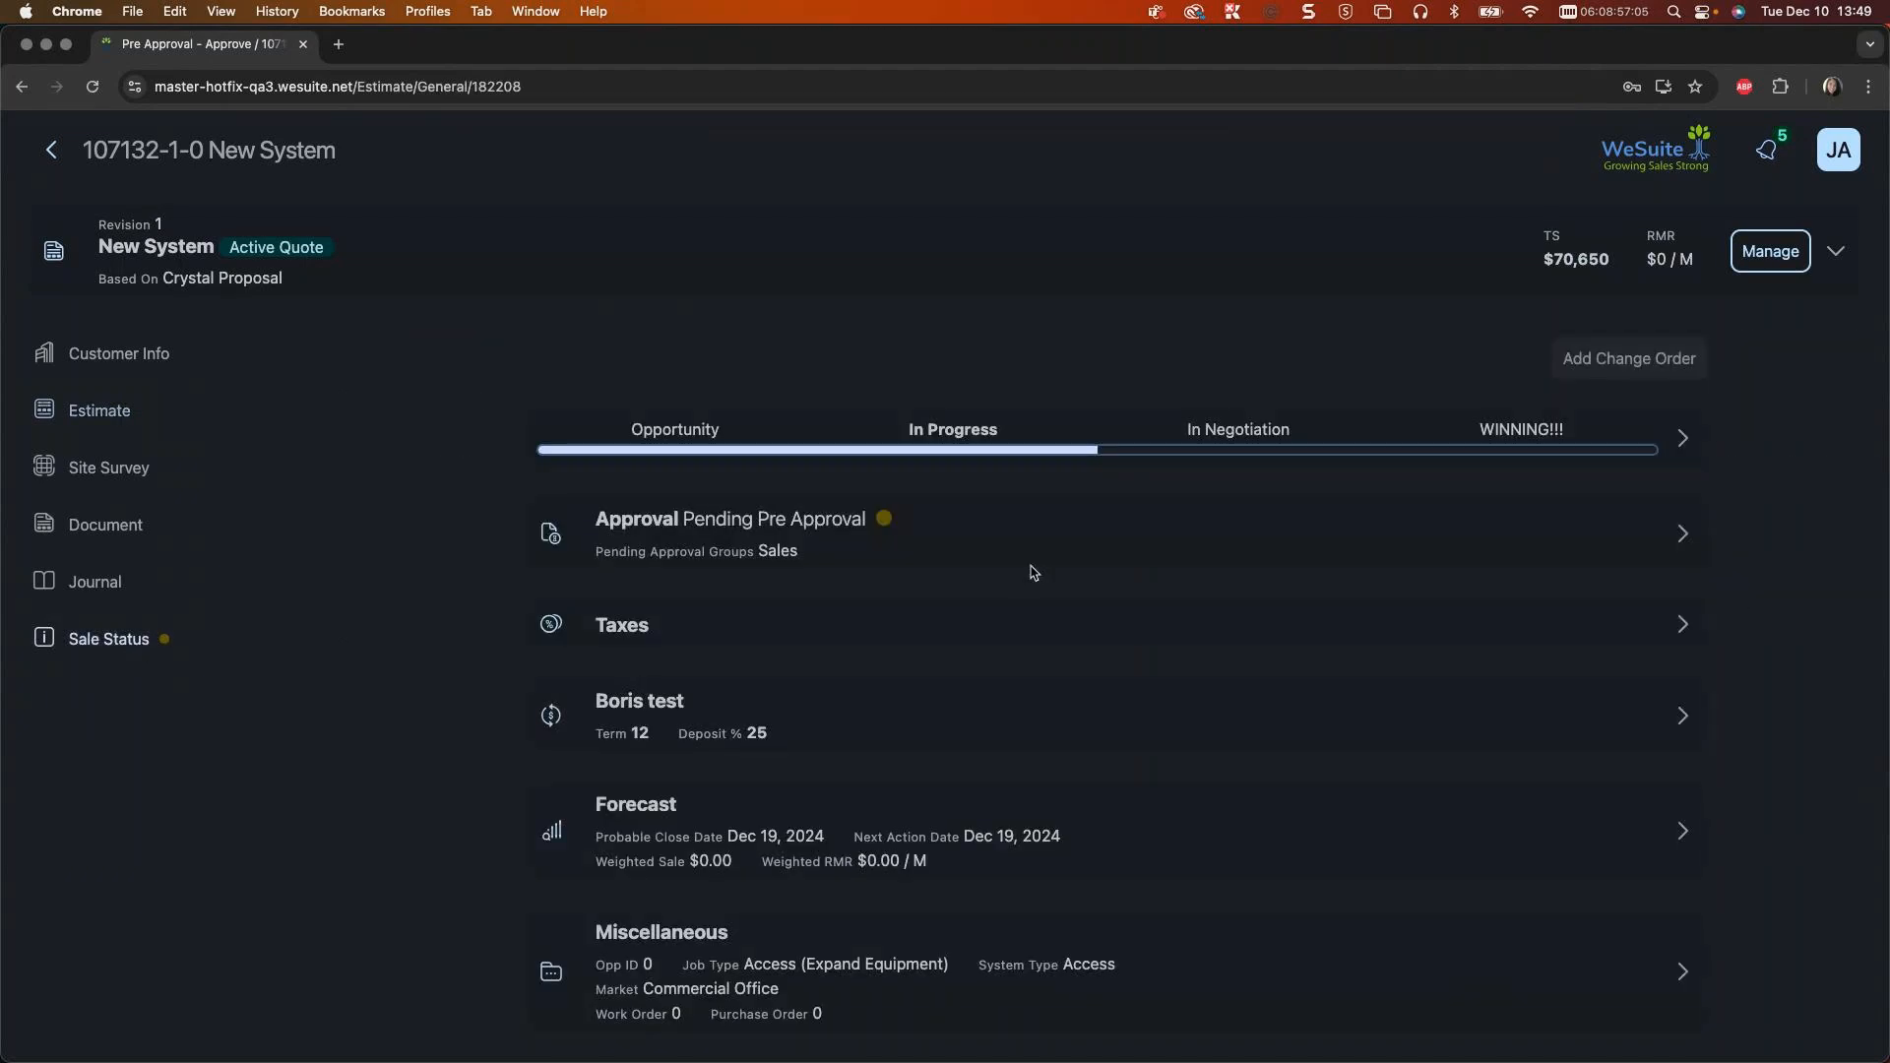
left_click(1017, 532)
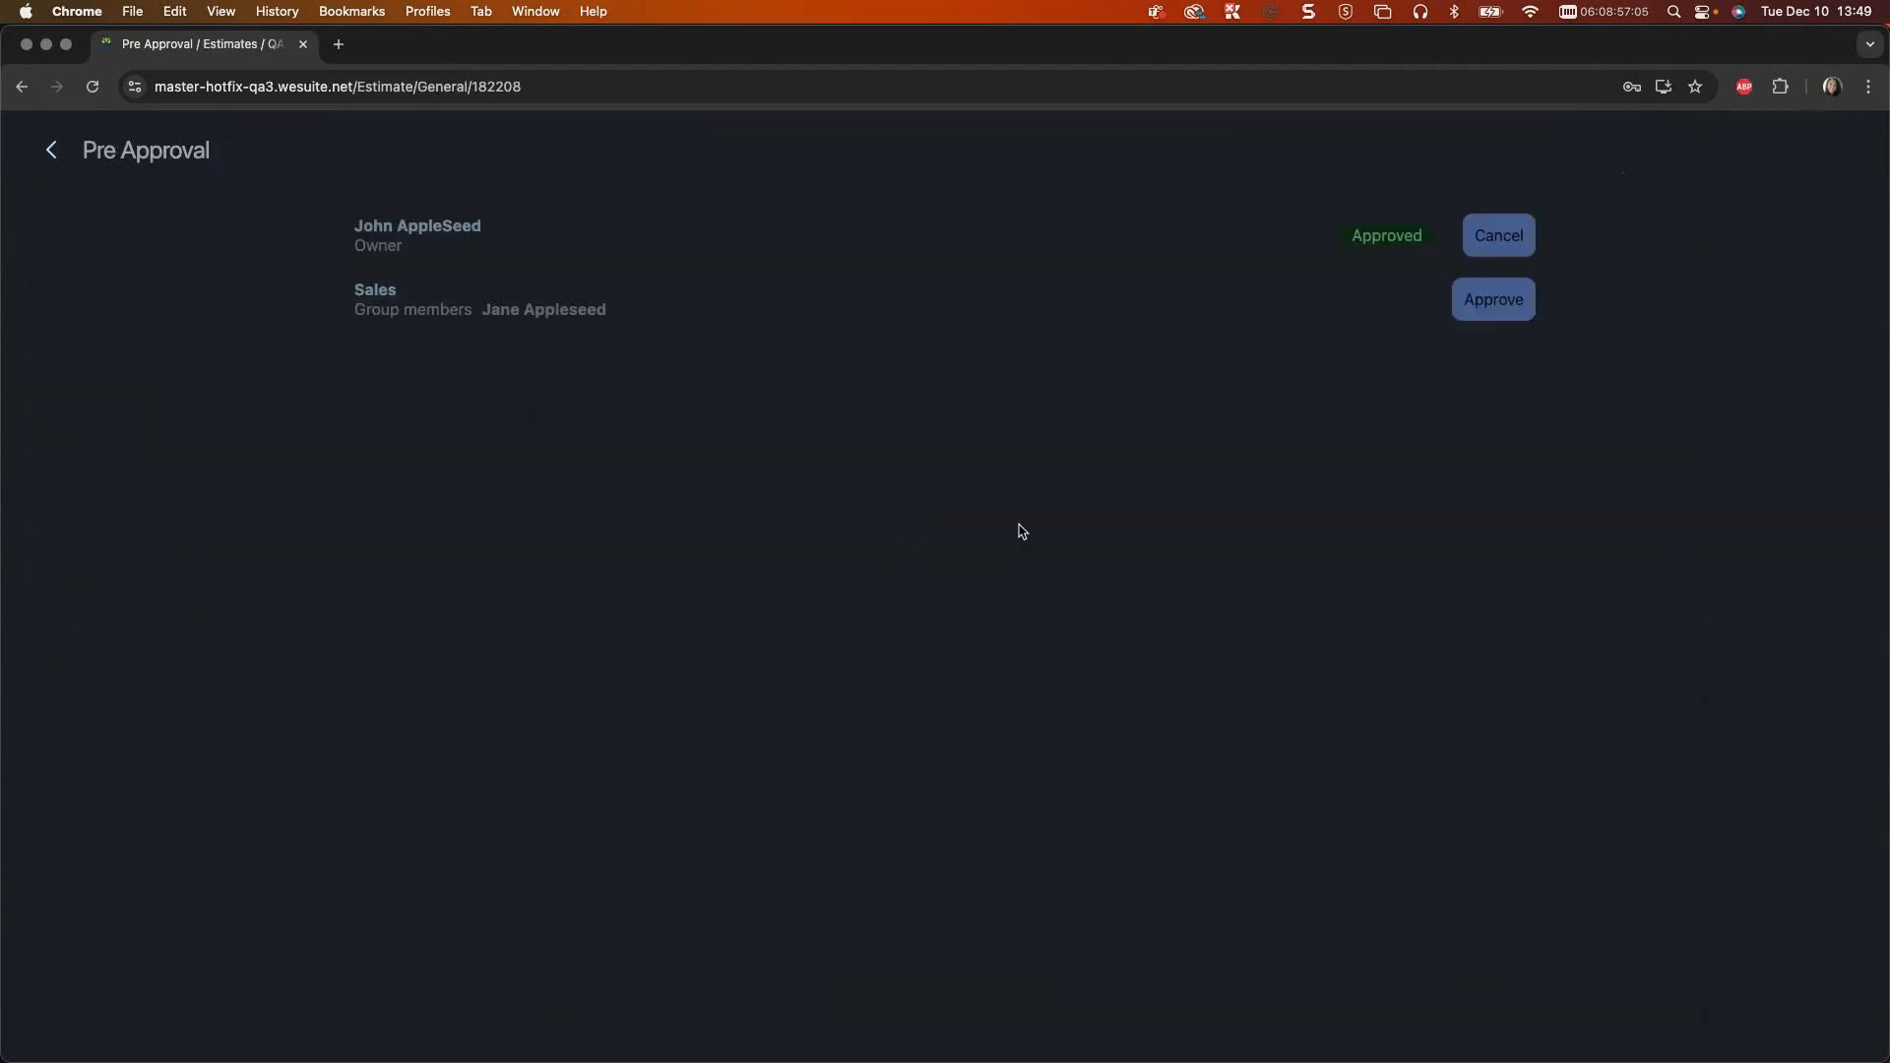
Step: Approve the pre approval for the Sales group with the note "done"
left_click(1512, 310)
left_click(805, 424)
type("done")
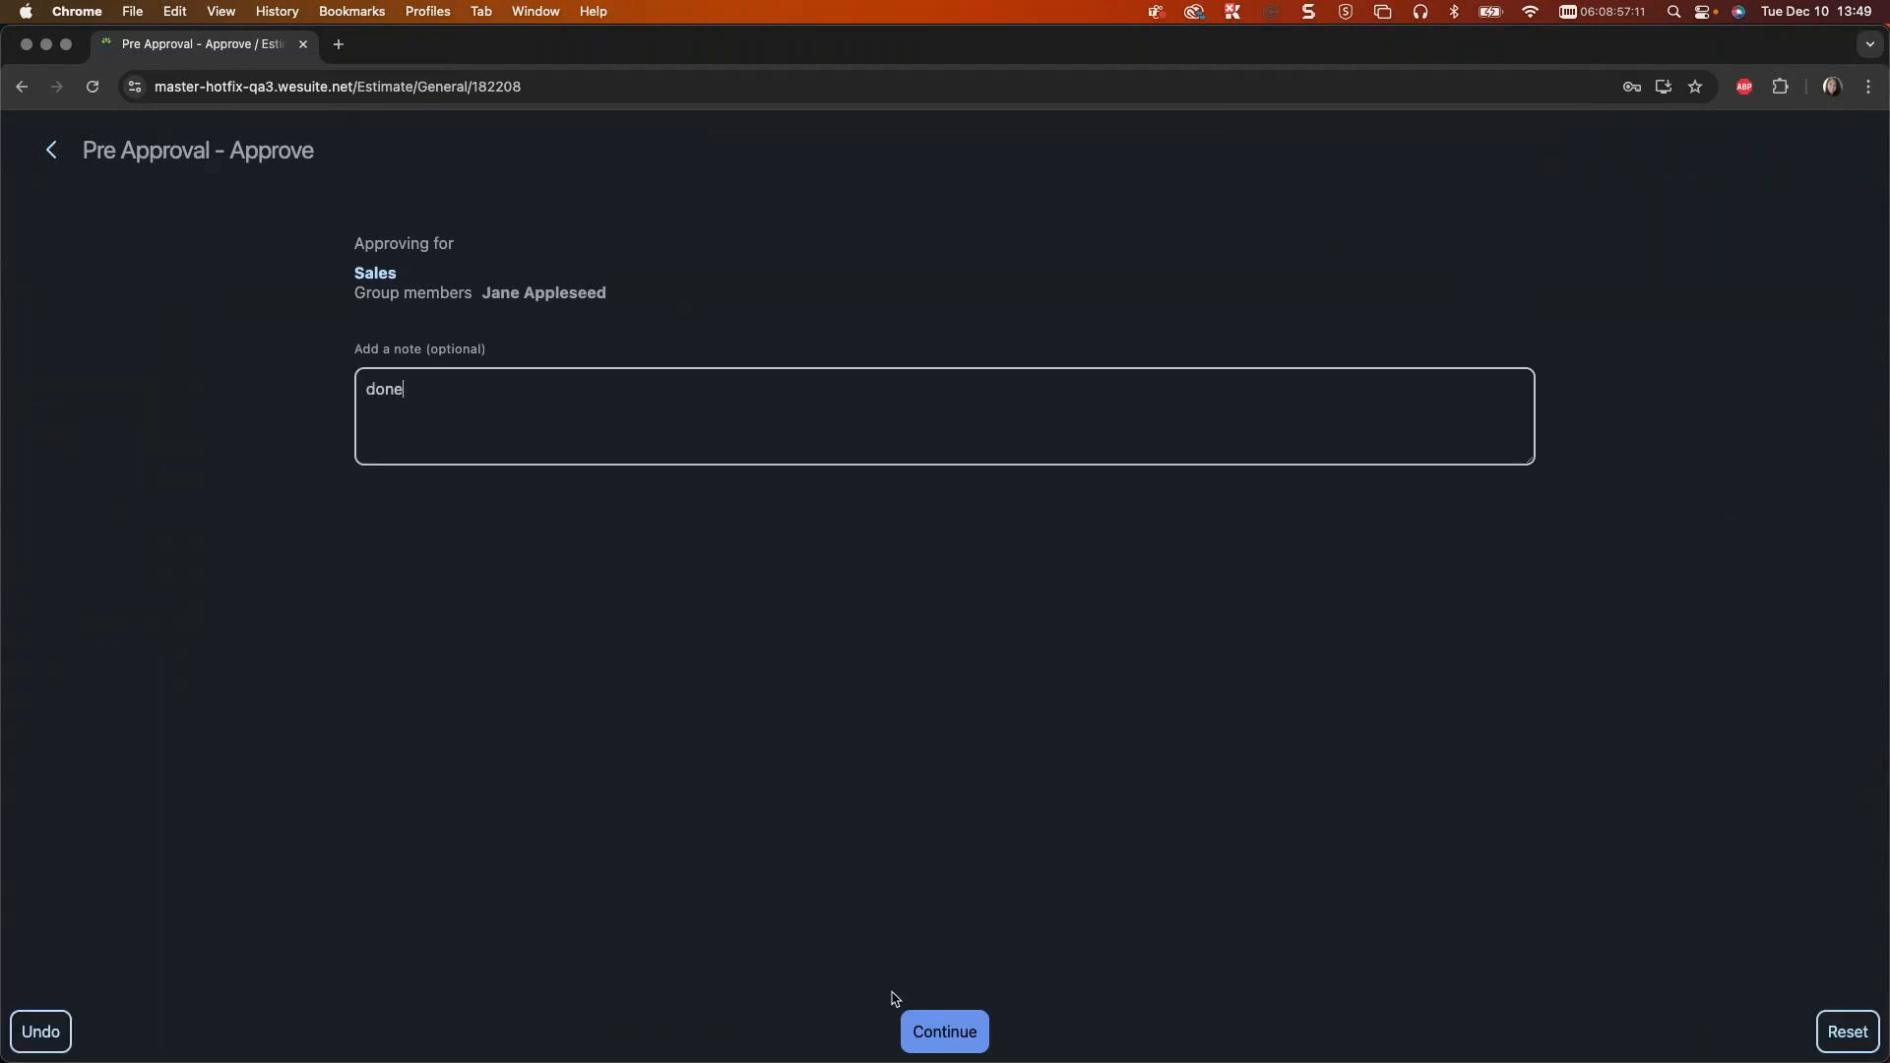
left_click(926, 1031)
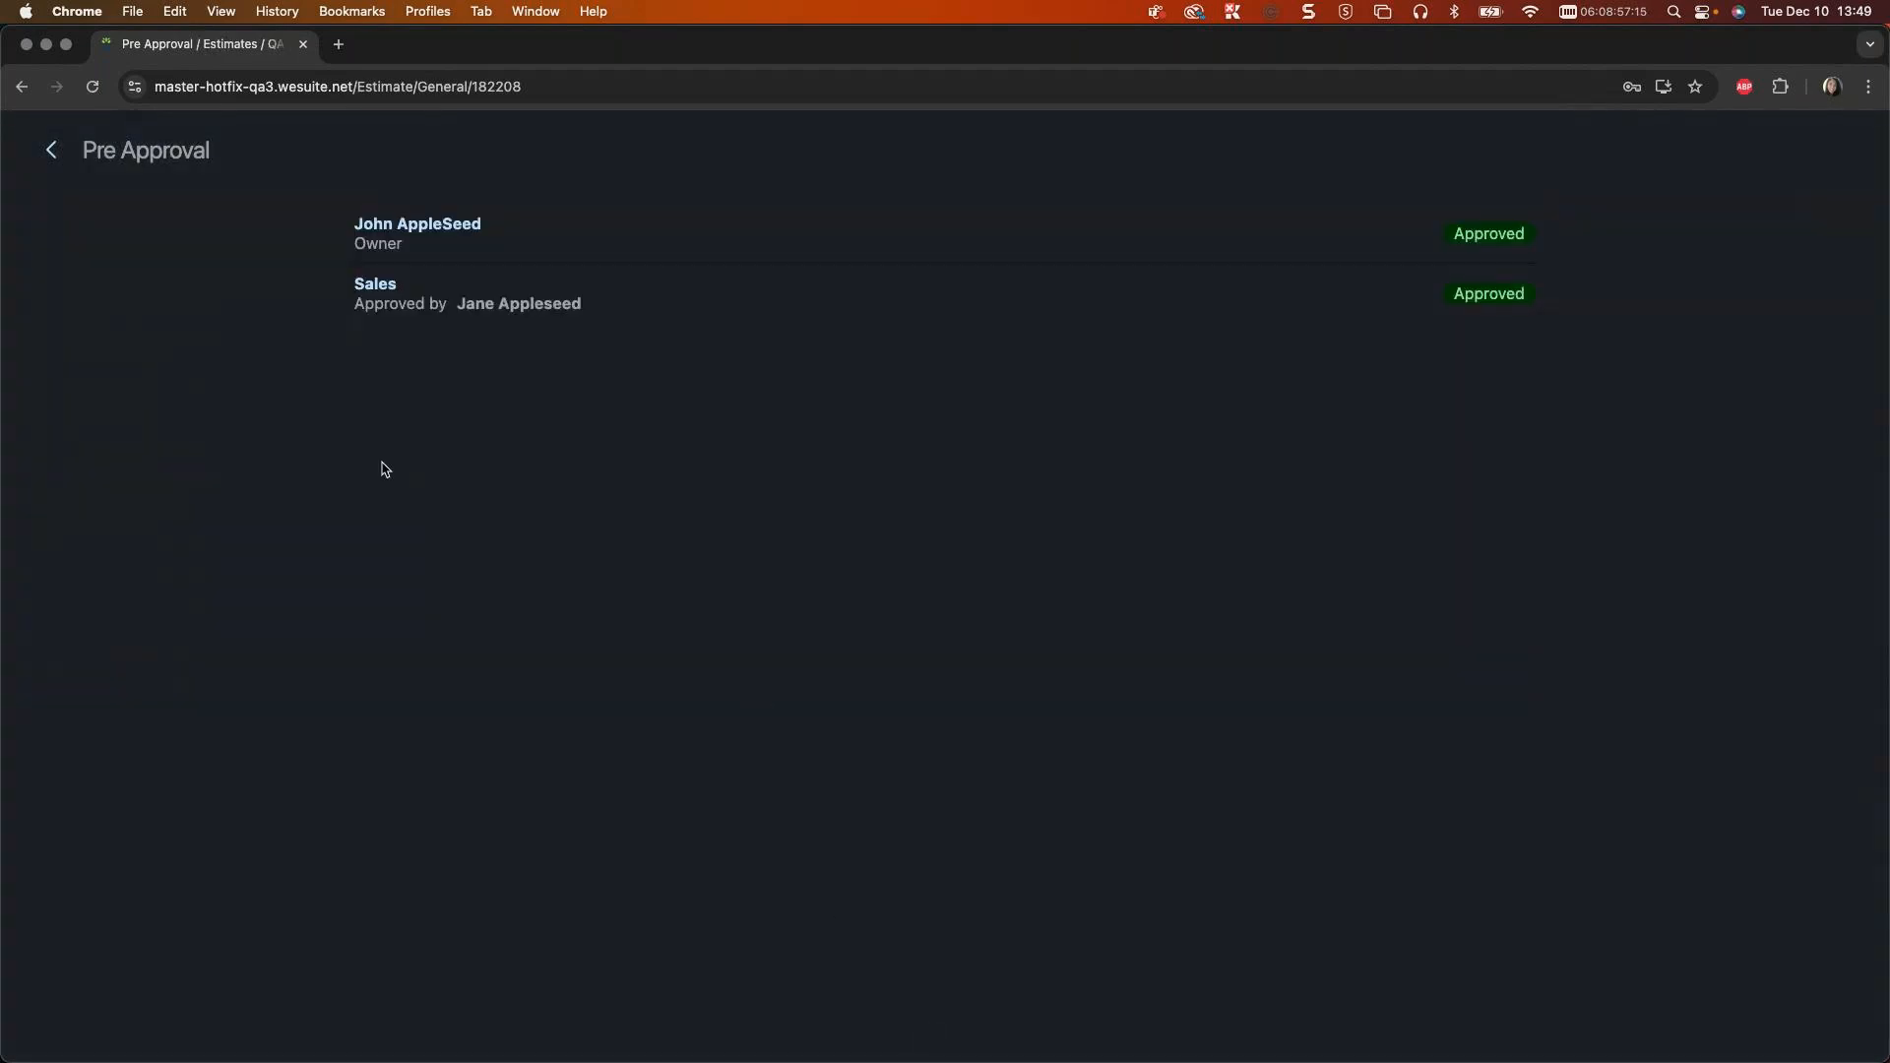
left_click(54, 153)
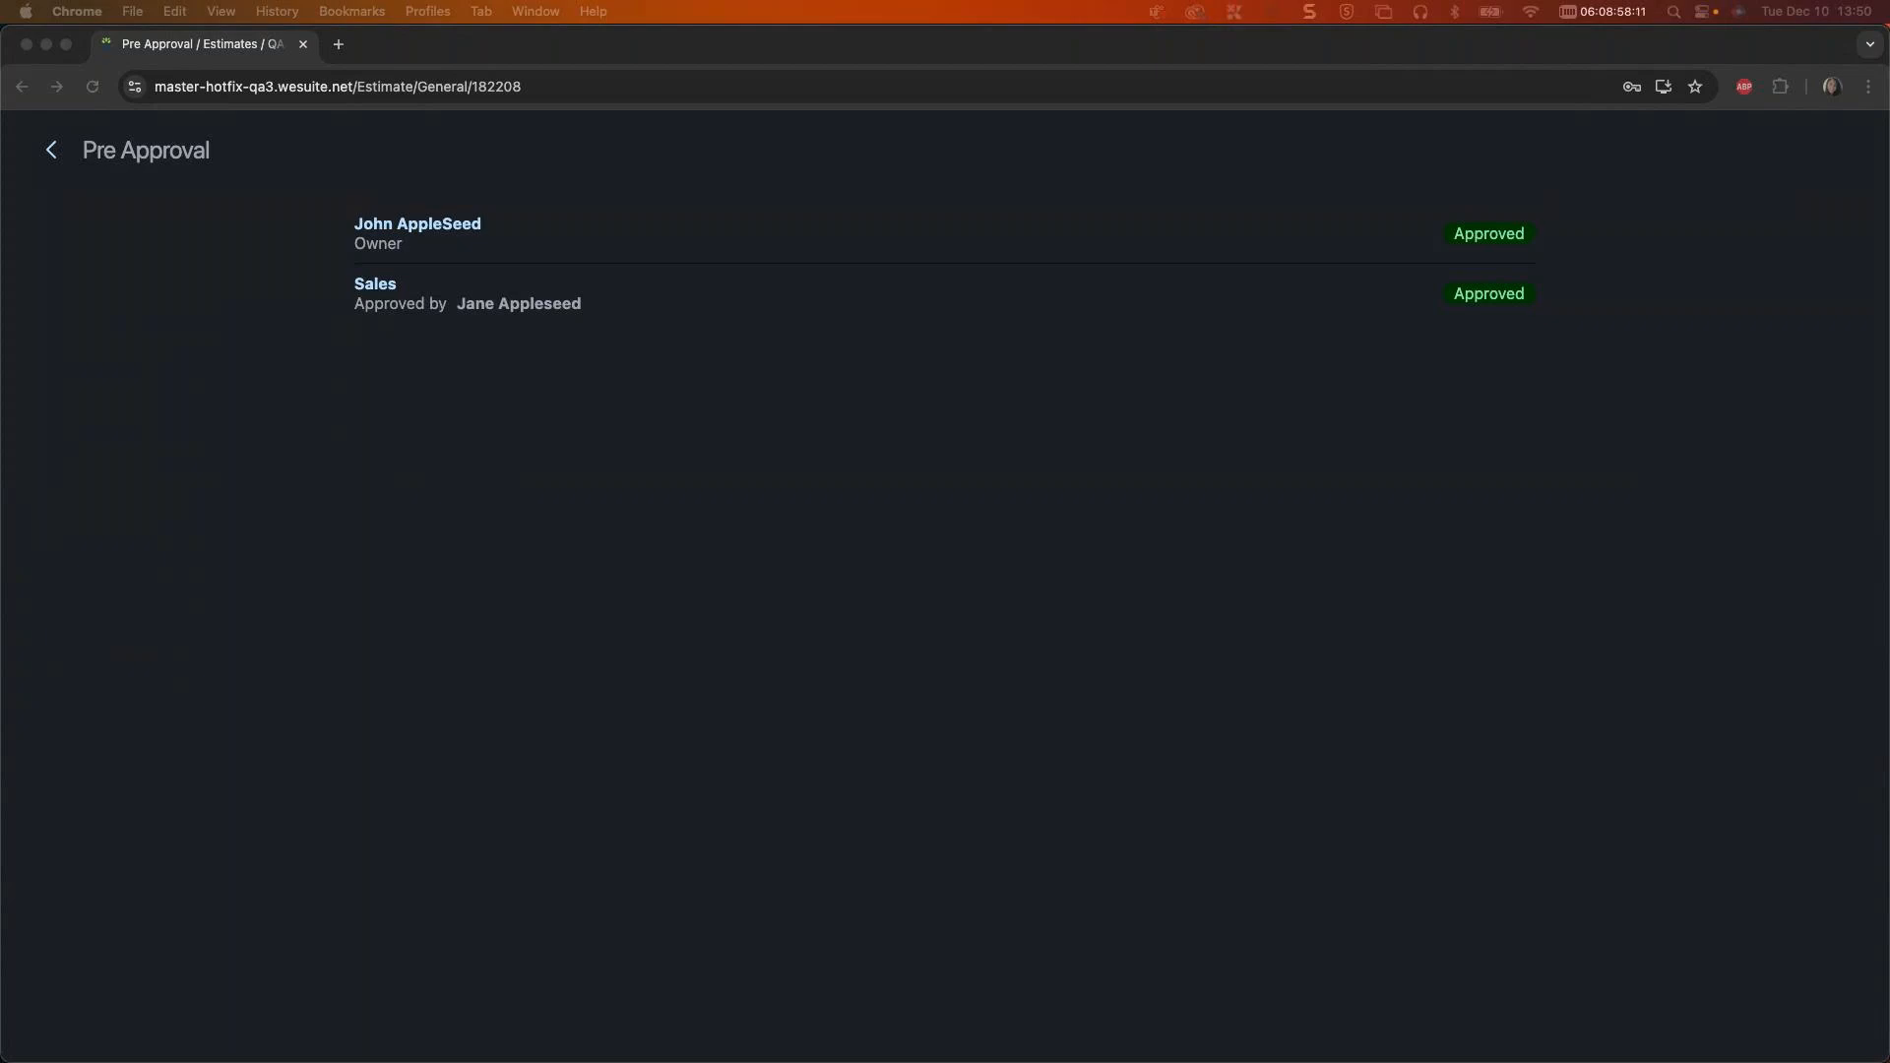
Step: Bring the Outlook pre approval notification into view and examine its estimate details and approval note history
left_click_drag(0, 198, 708, 72)
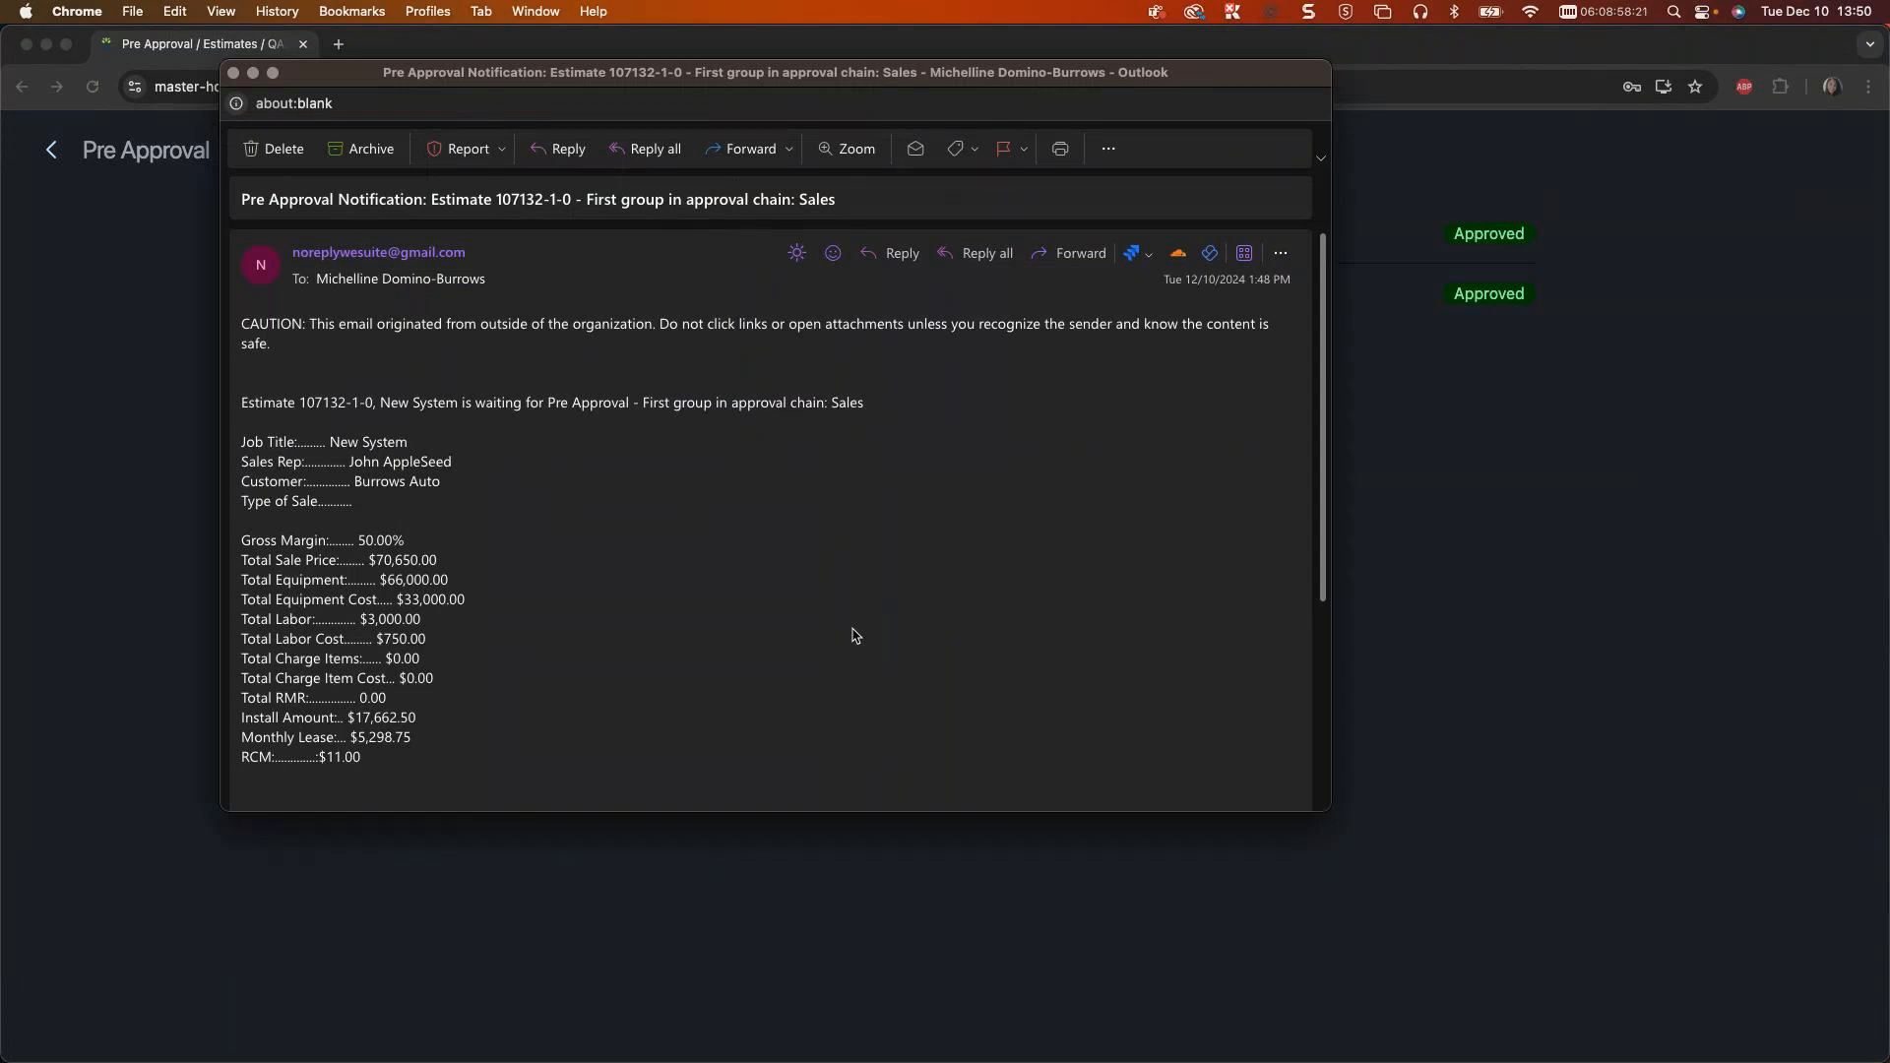
scroll(855, 635, "down", 3)
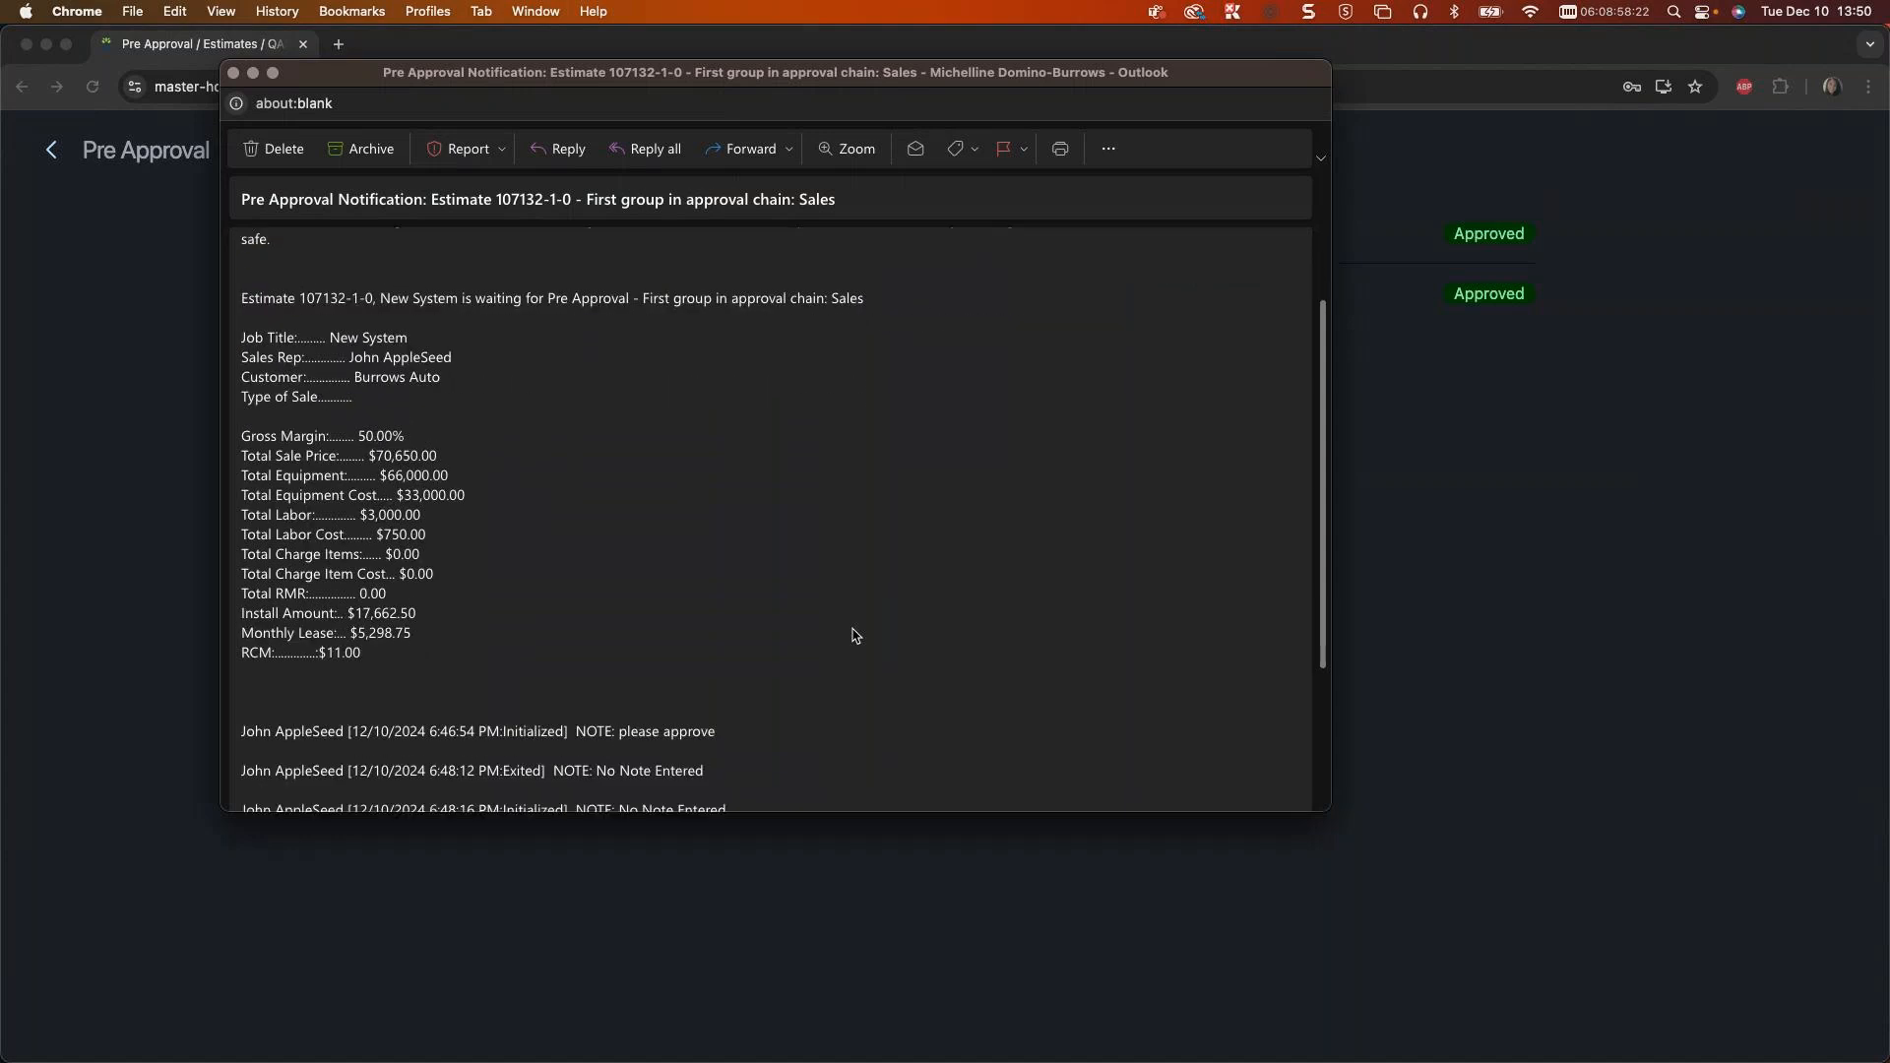